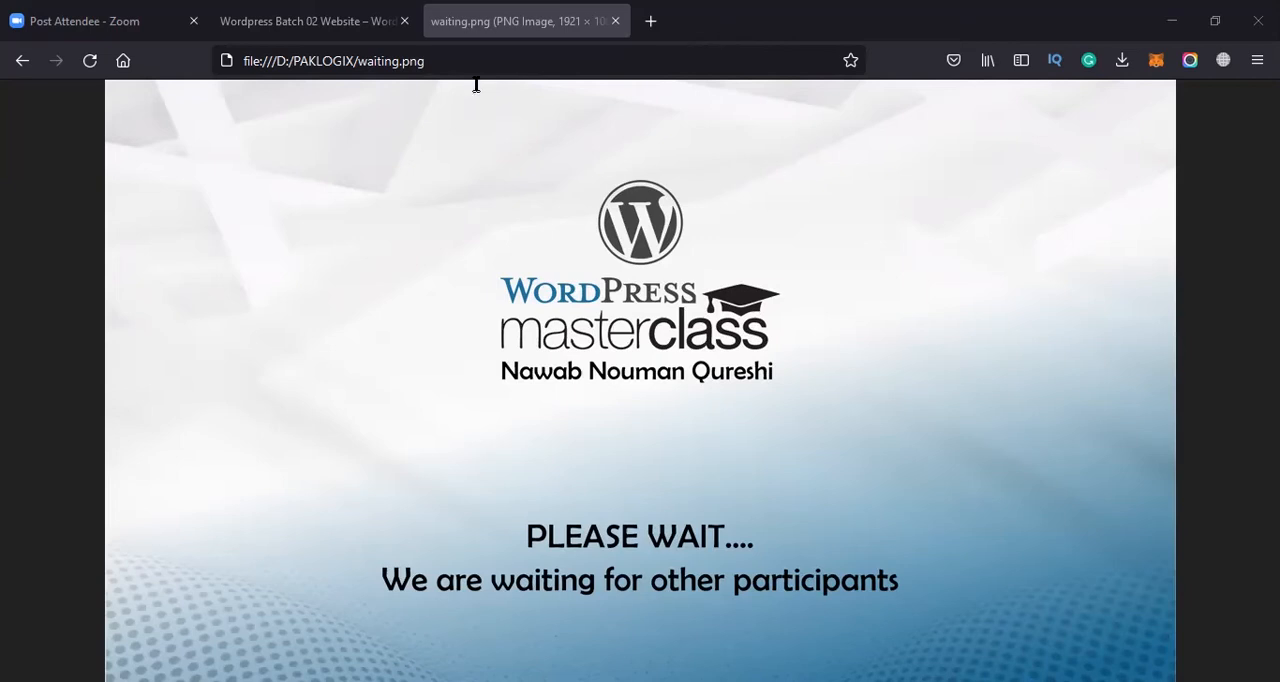
Switch to the Wordpress Batch 02 Website page and open its admin dashboard
left_click(360, 8)
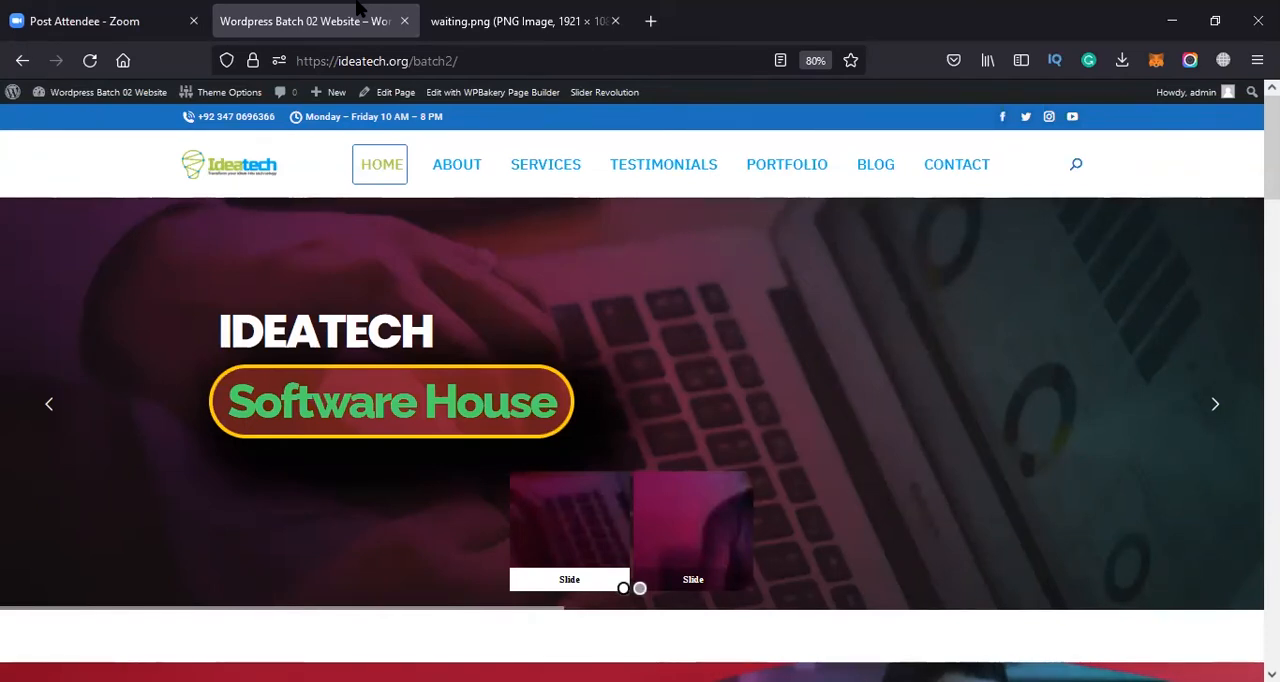
mouse_move(66, 95)
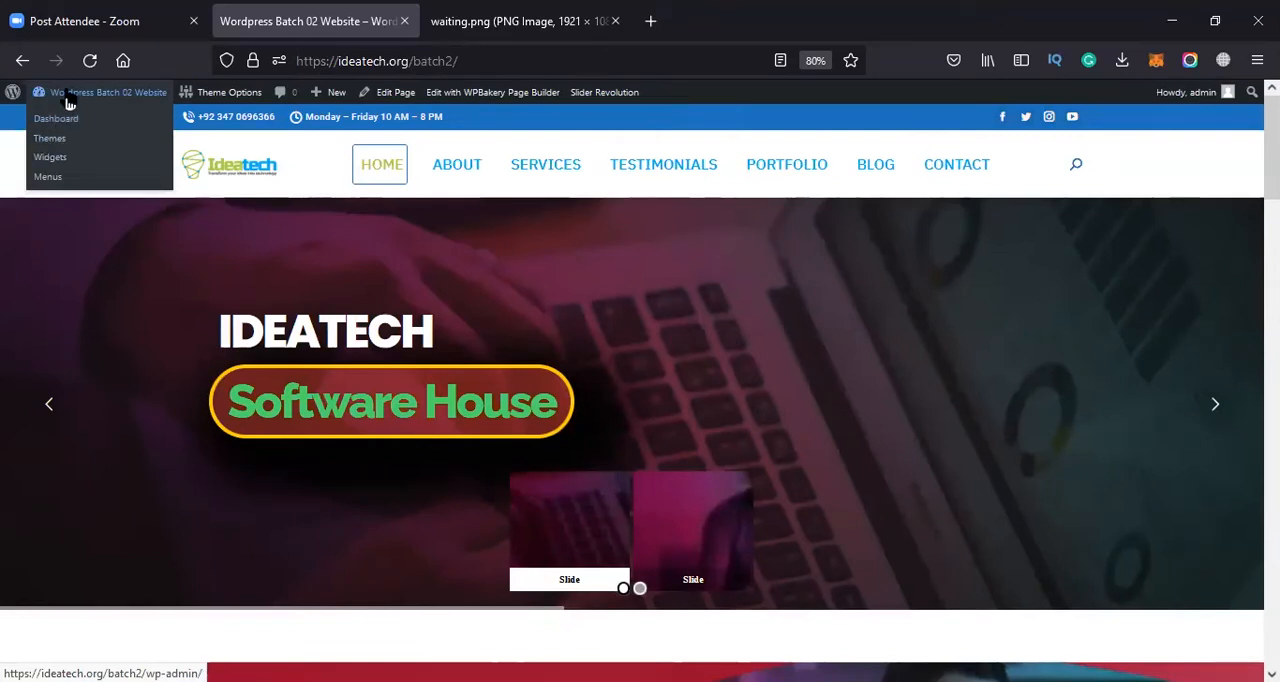
left_click(66, 121)
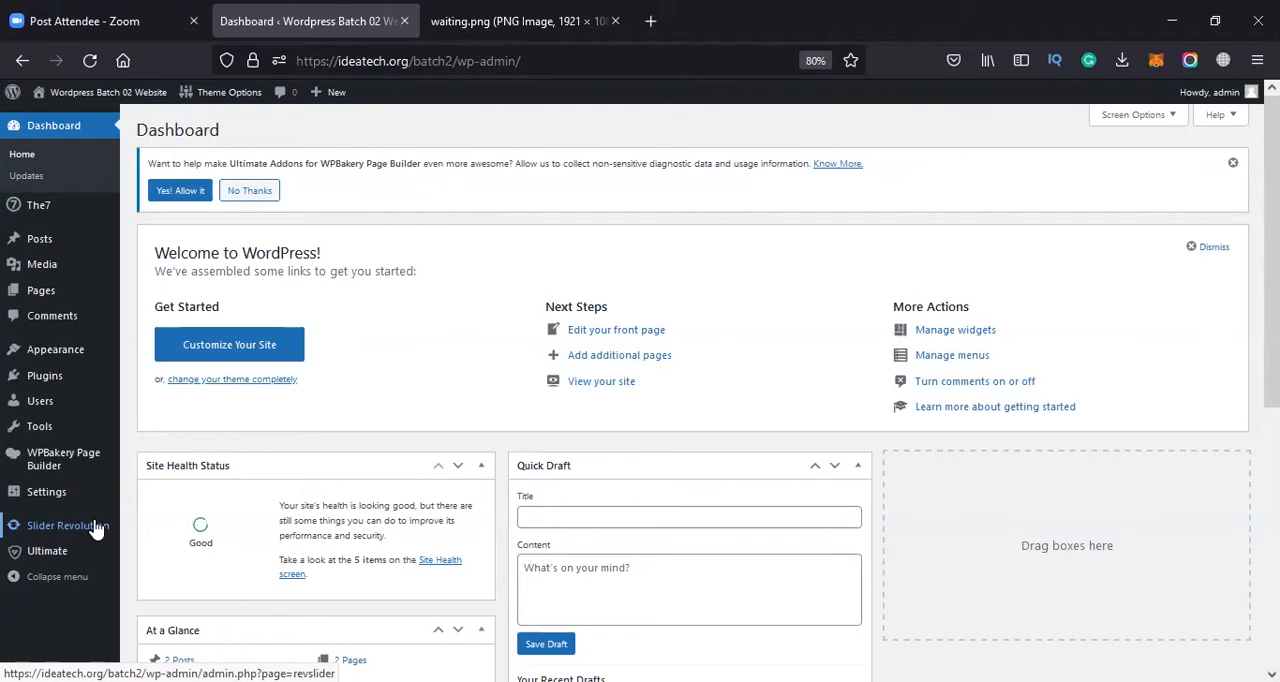
Open the plugin upload form for adding a new plugin and browse for its zip file
mouse_move(30, 360)
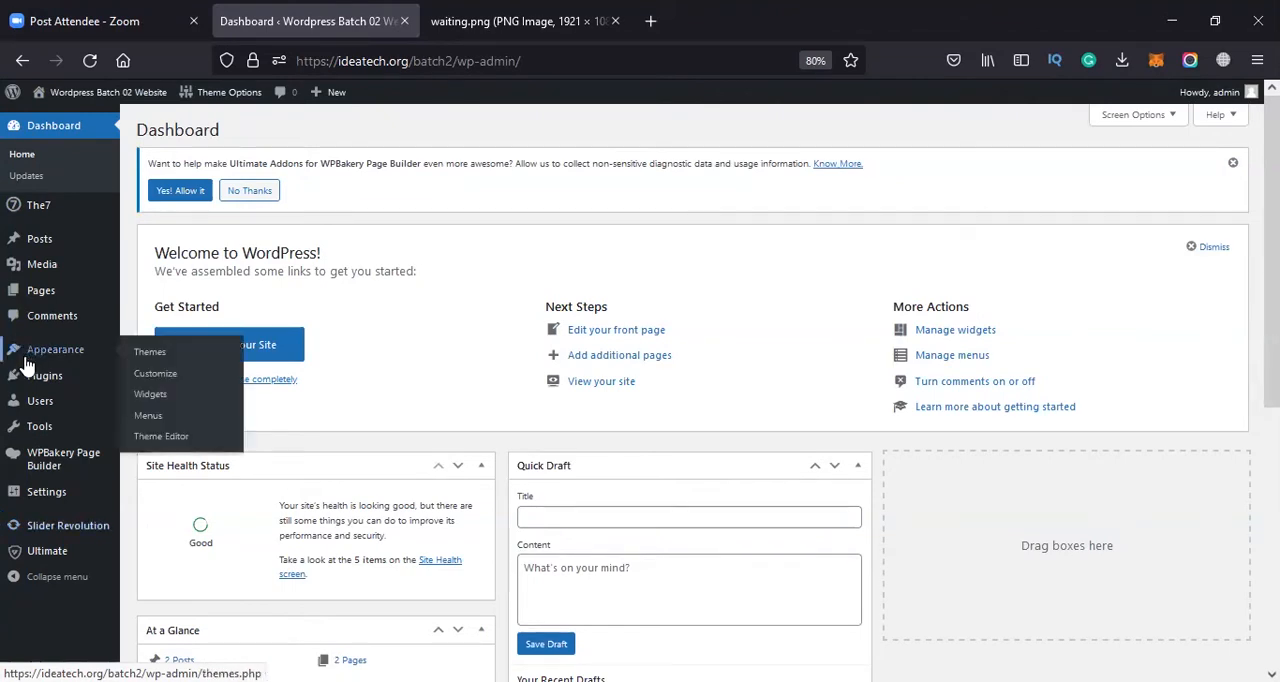
left_click(43, 378)
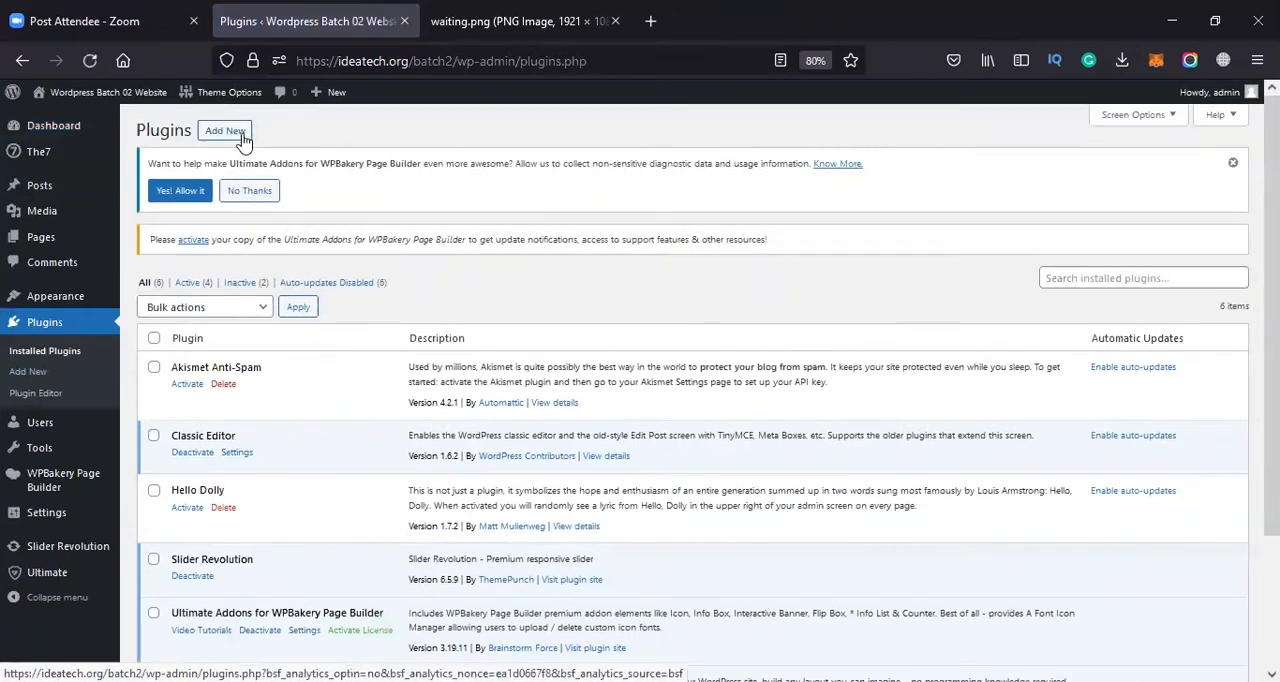
left_click(225, 130)
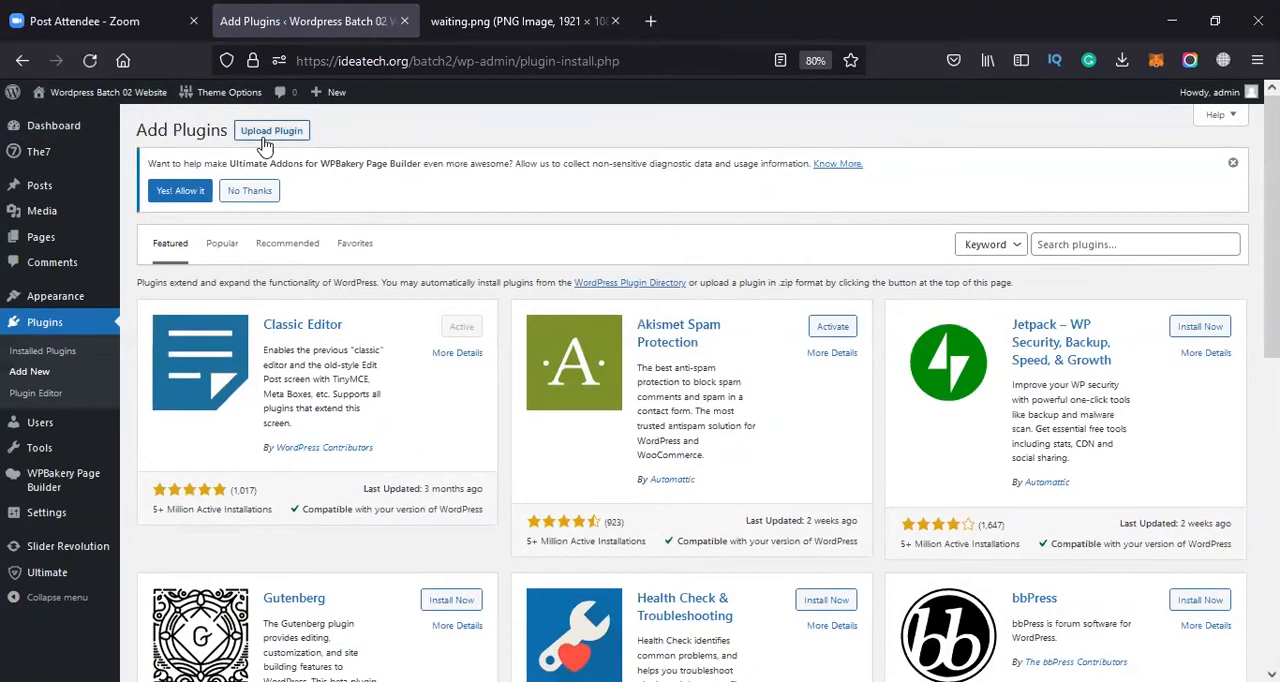
left_click(262, 139)
left_click(588, 347)
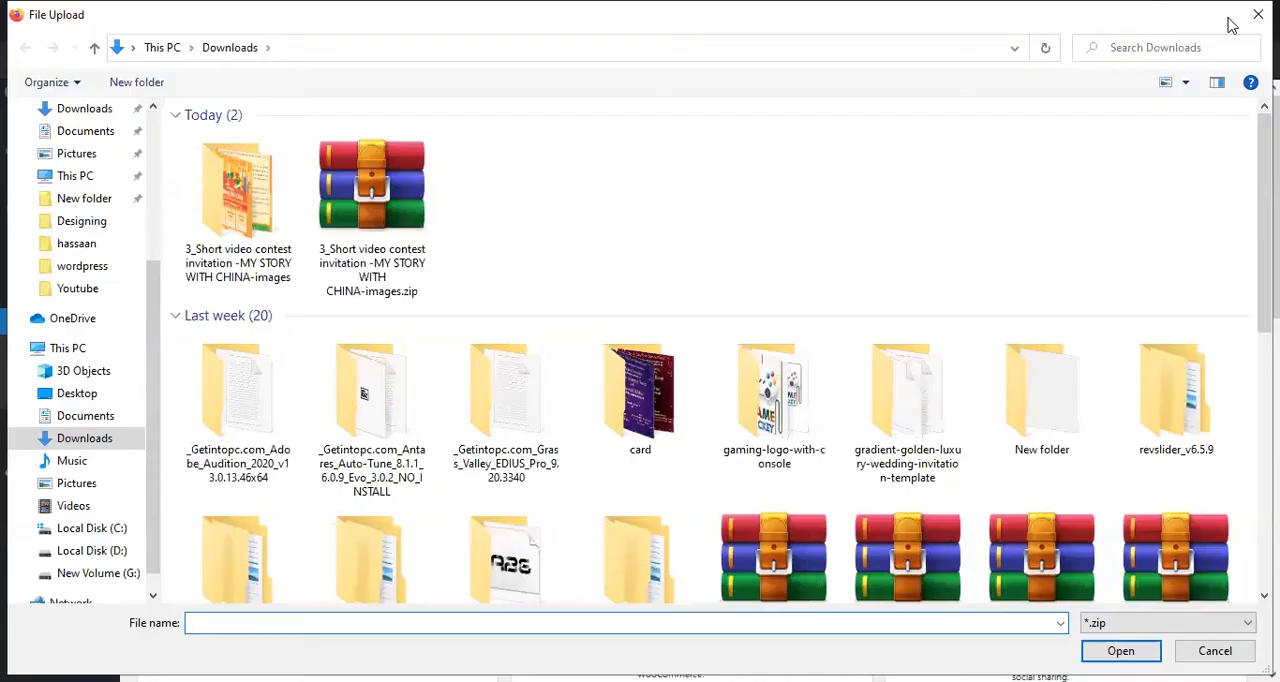
Compress the revslider folder inside Downloads\revslider_v6.5.9 into revslider.zip and choose that archive for the plugin upload
double_click(1176, 400)
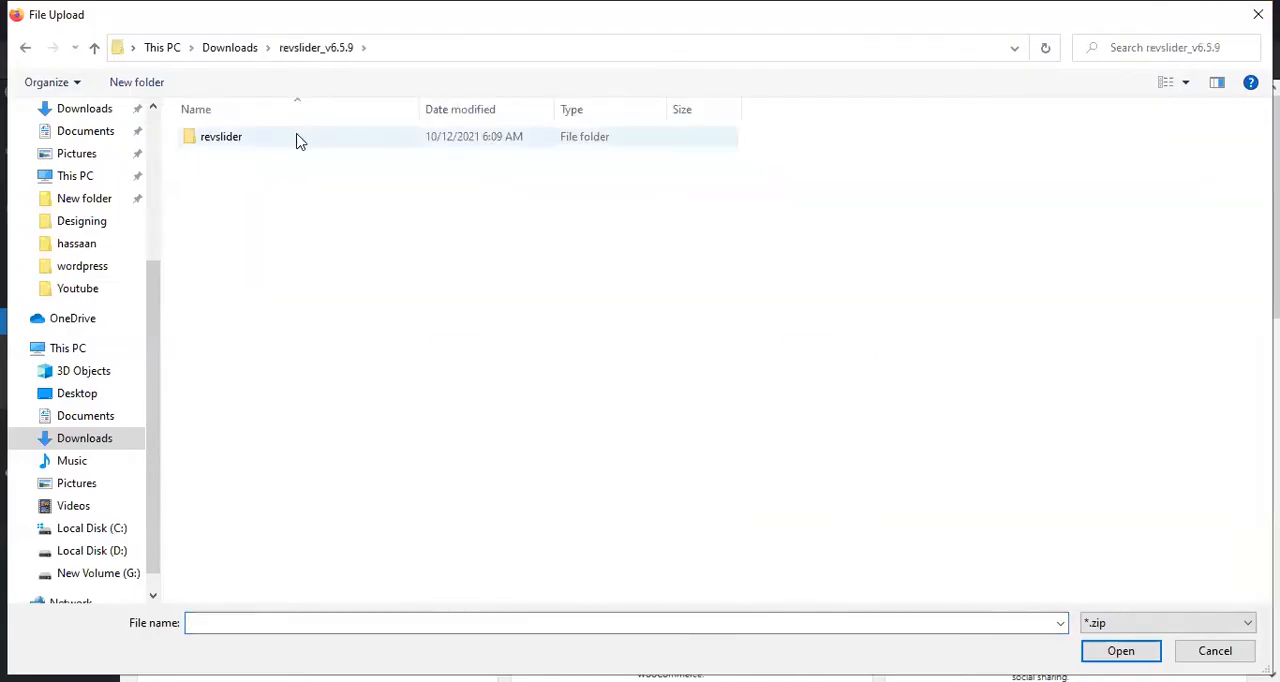
double_click(297, 139)
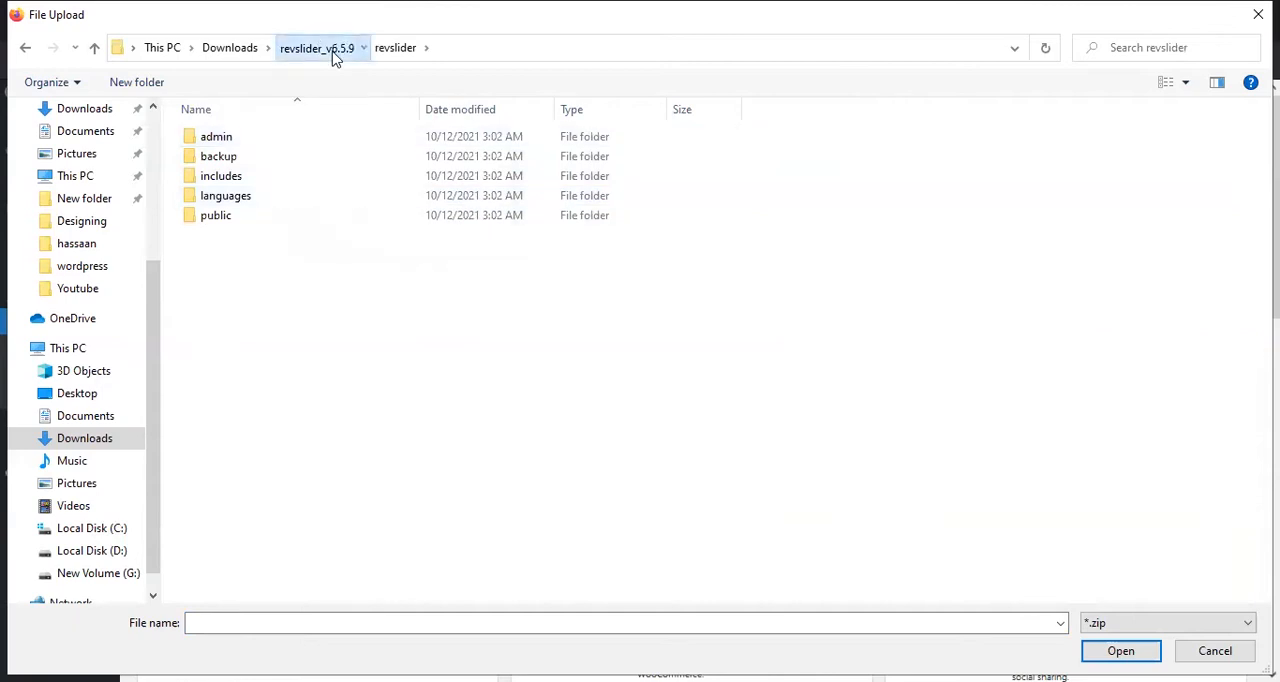
left_click(328, 49)
left_click(273, 156)
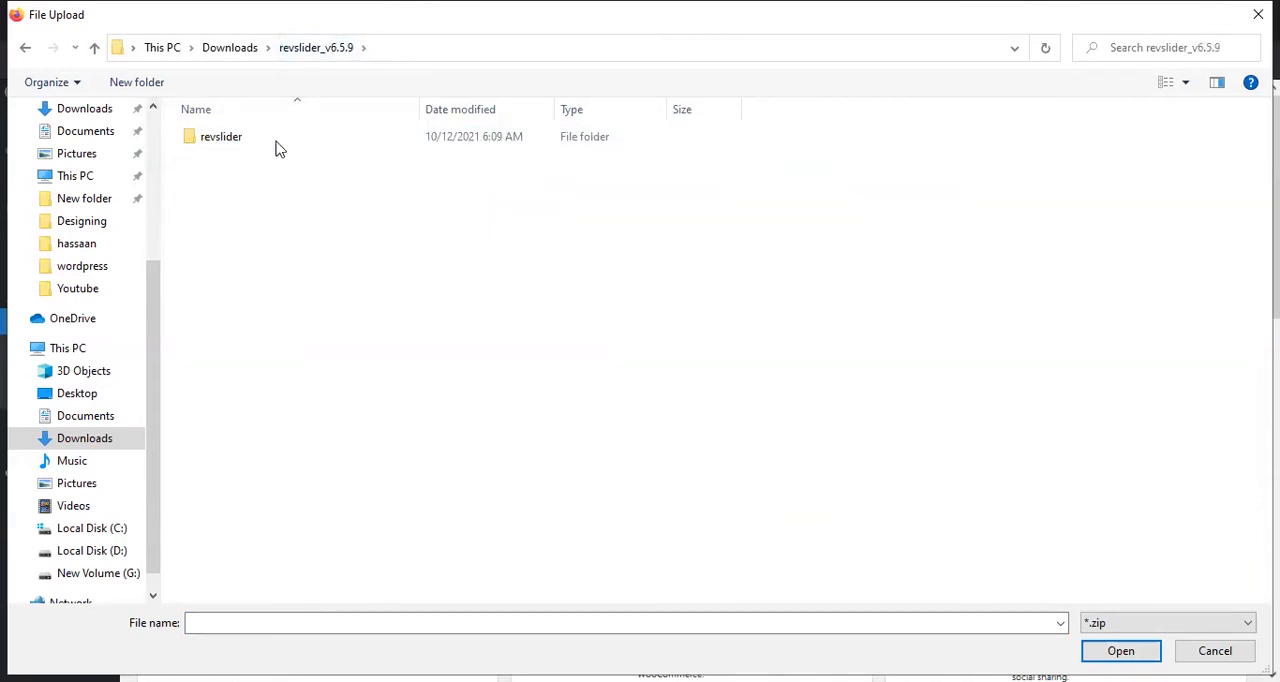
right_click(252, 322)
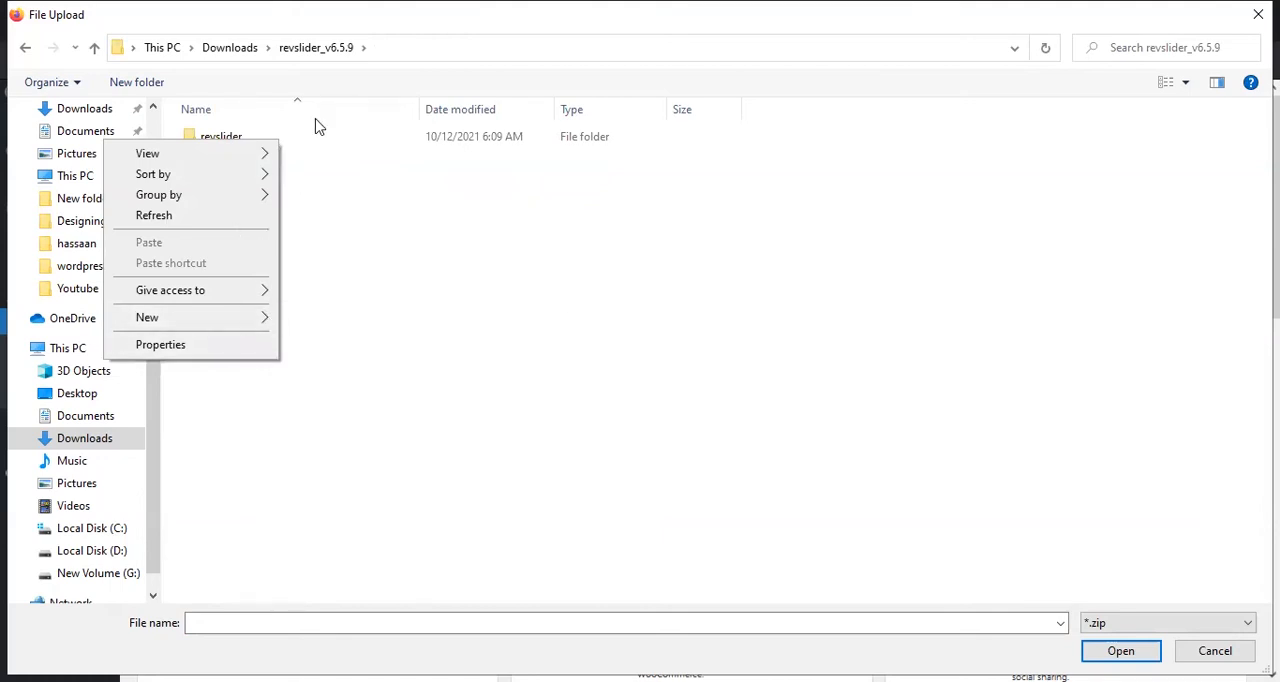
left_click(331, 145)
right_click(331, 145)
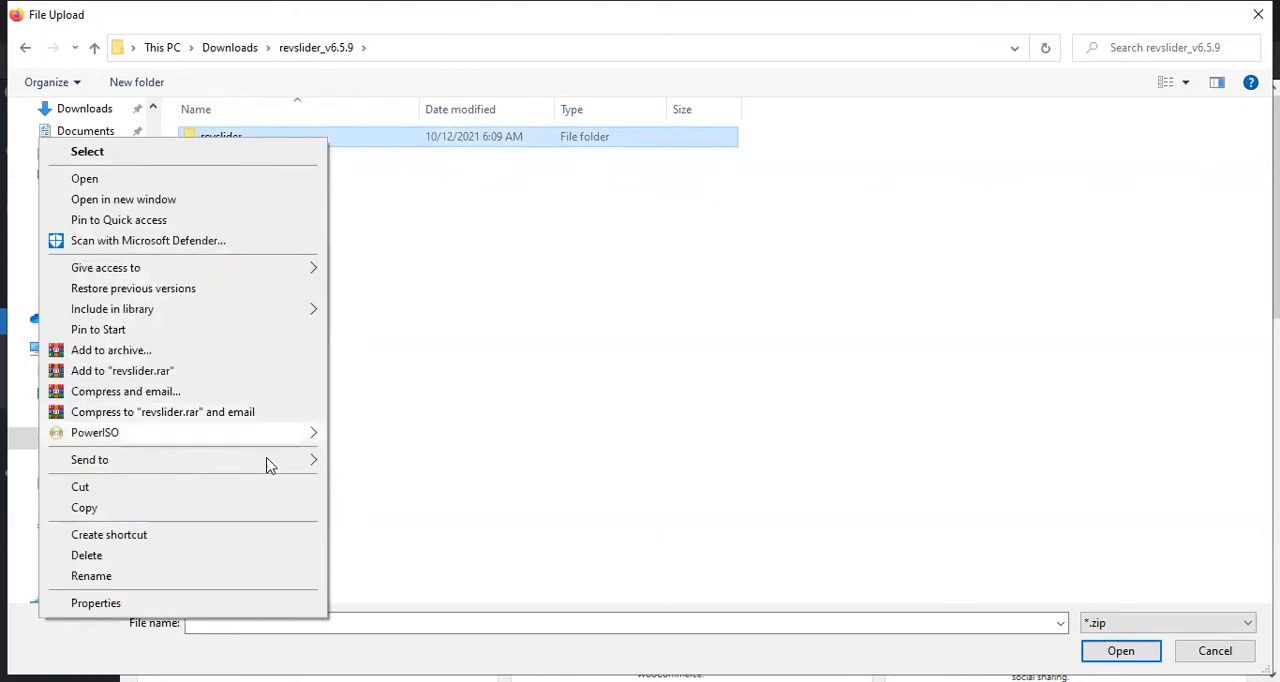
mouse_move(297, 459)
left_click(434, 210)
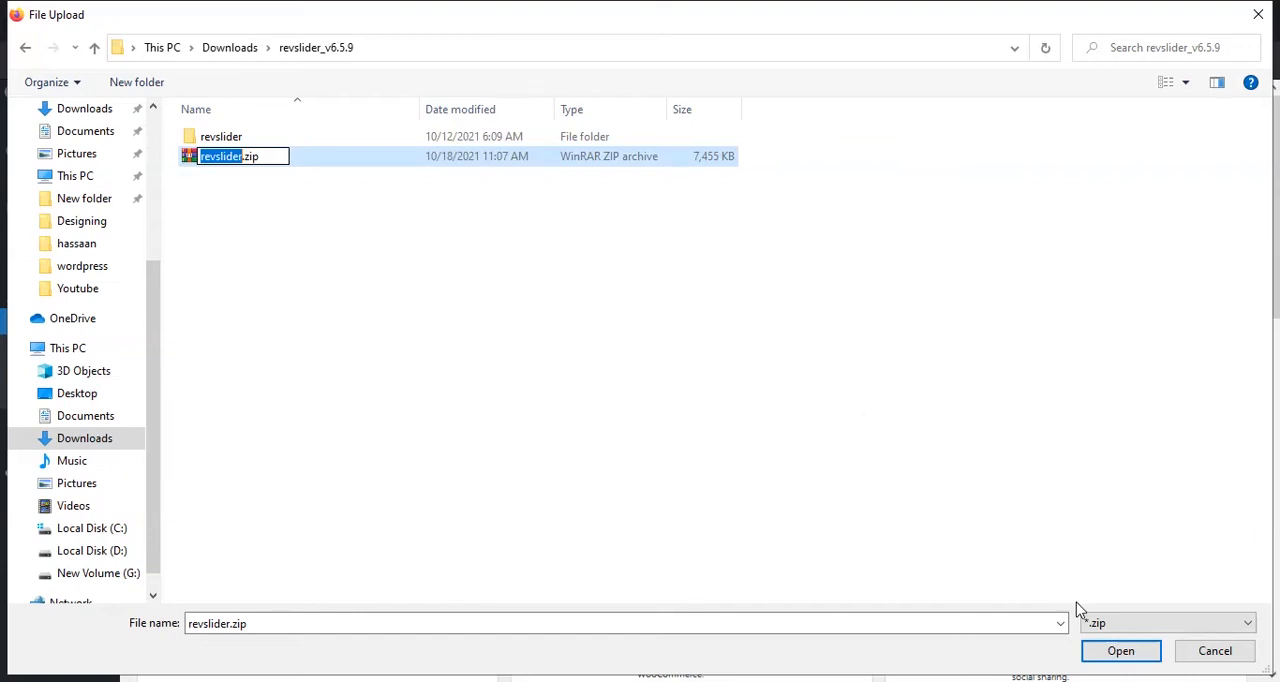
left_click(1090, 647)
left_click(1092, 648)
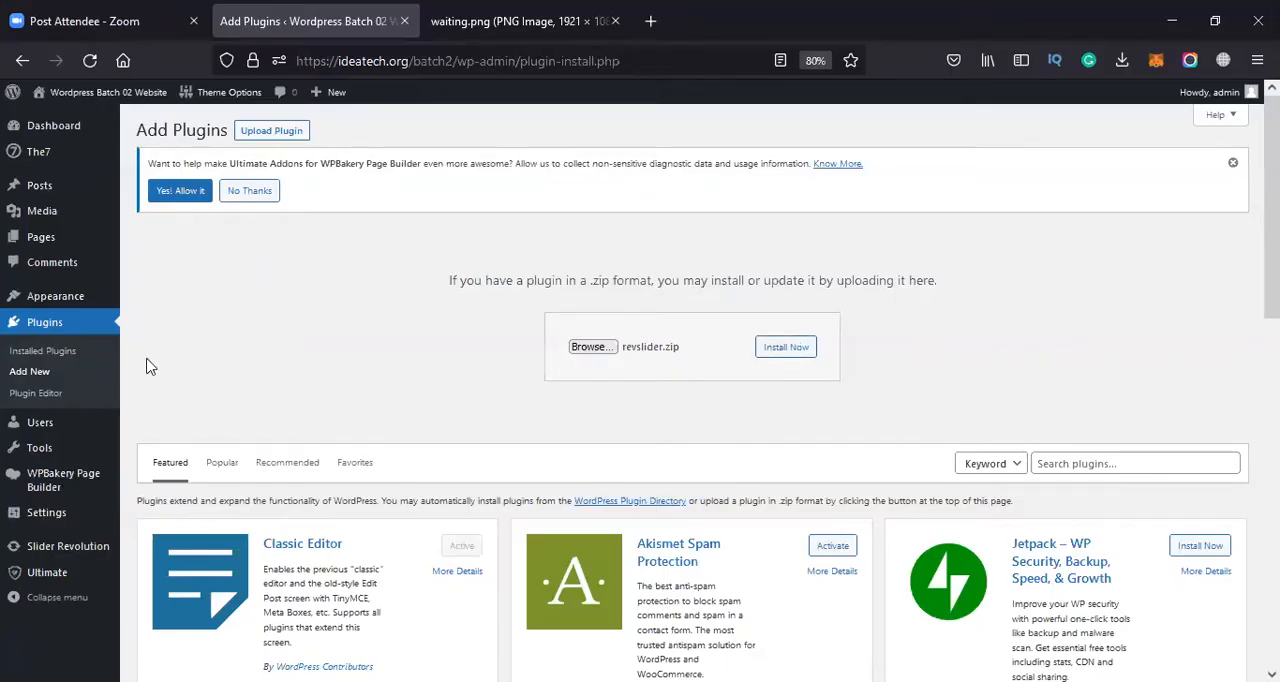
Check the list of installed plugins for Slider Revolution
left_click(72, 330)
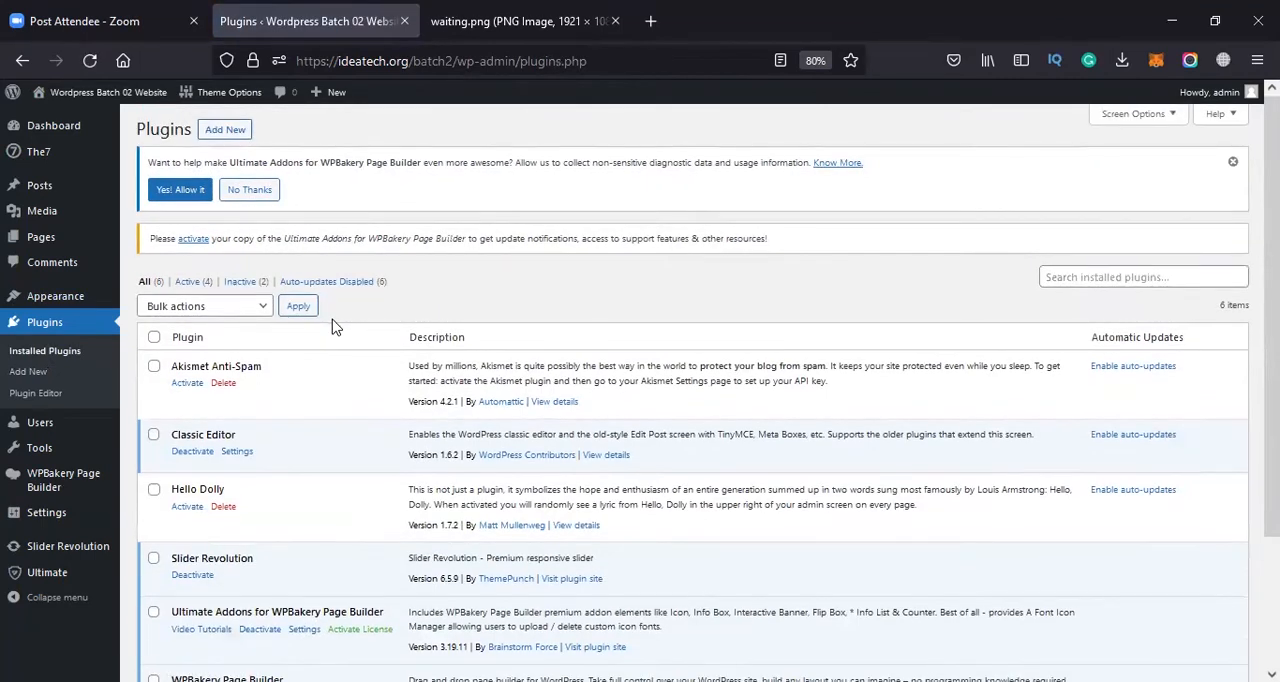
scroll(335, 330, "down", 3)
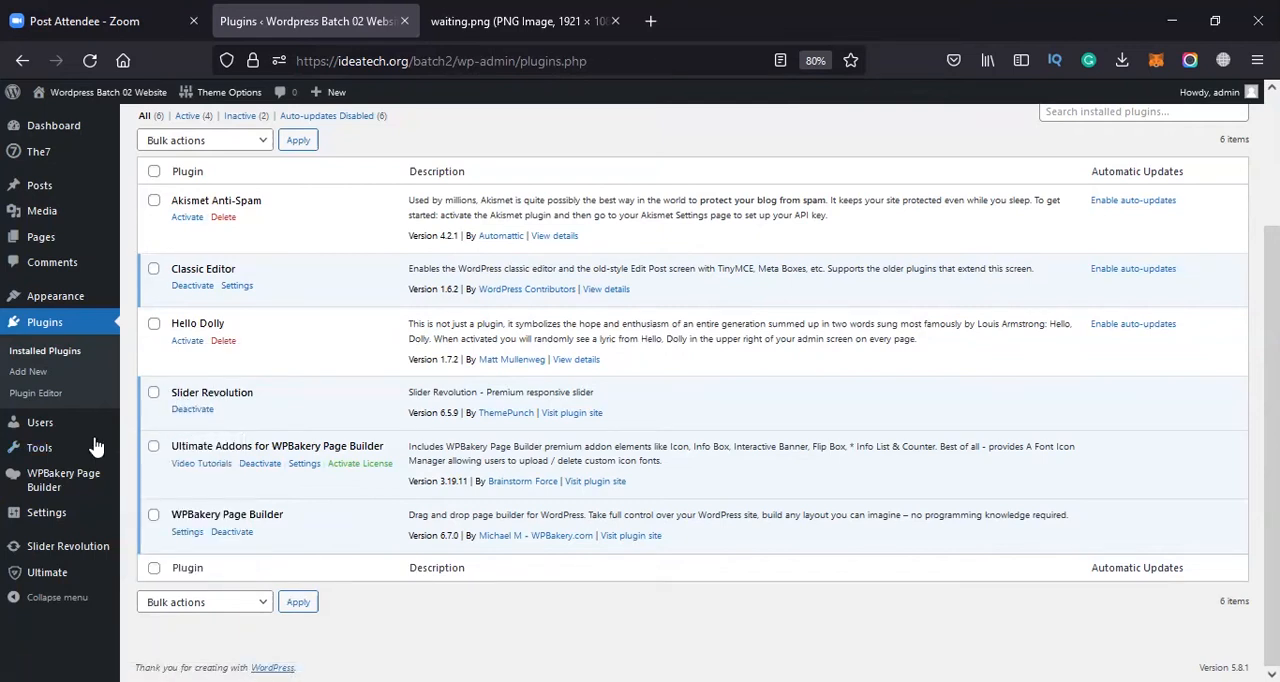
mouse_move(60, 456)
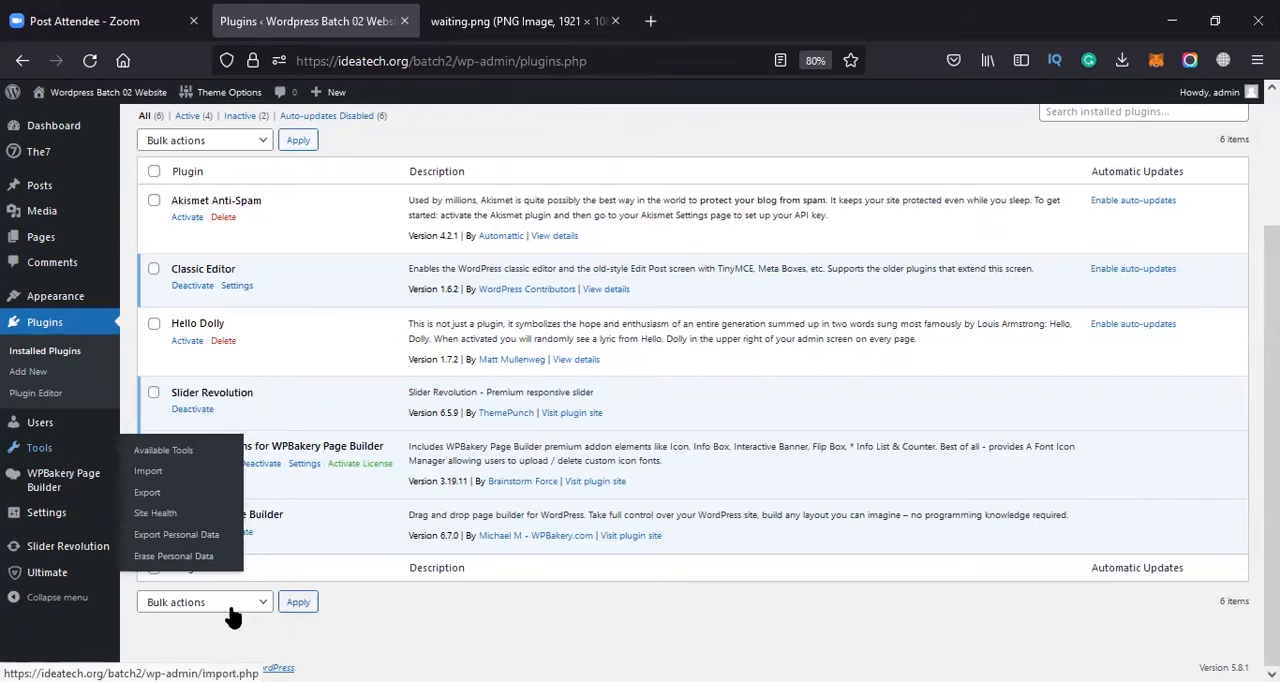
Create a new blank module in Slider Revolution and quit the module creation guide
left_click(78, 552)
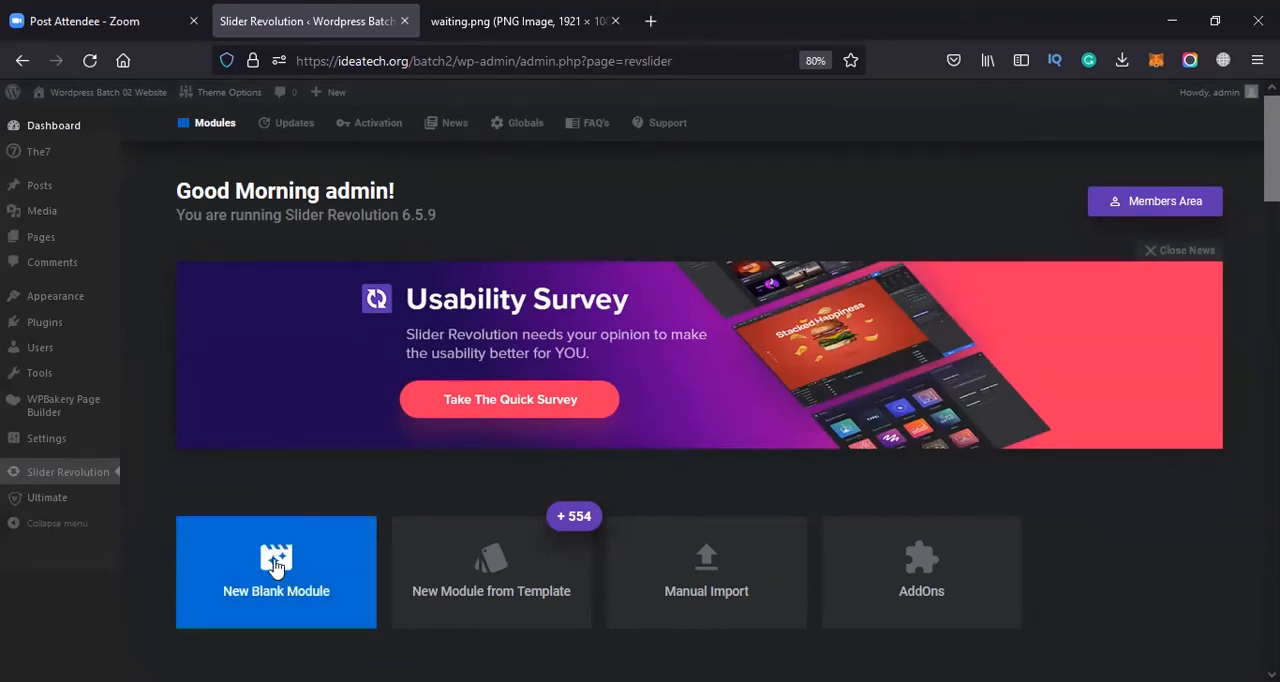
scroll(286, 600, "down", 2)
scroll(263, 303, "down", 2)
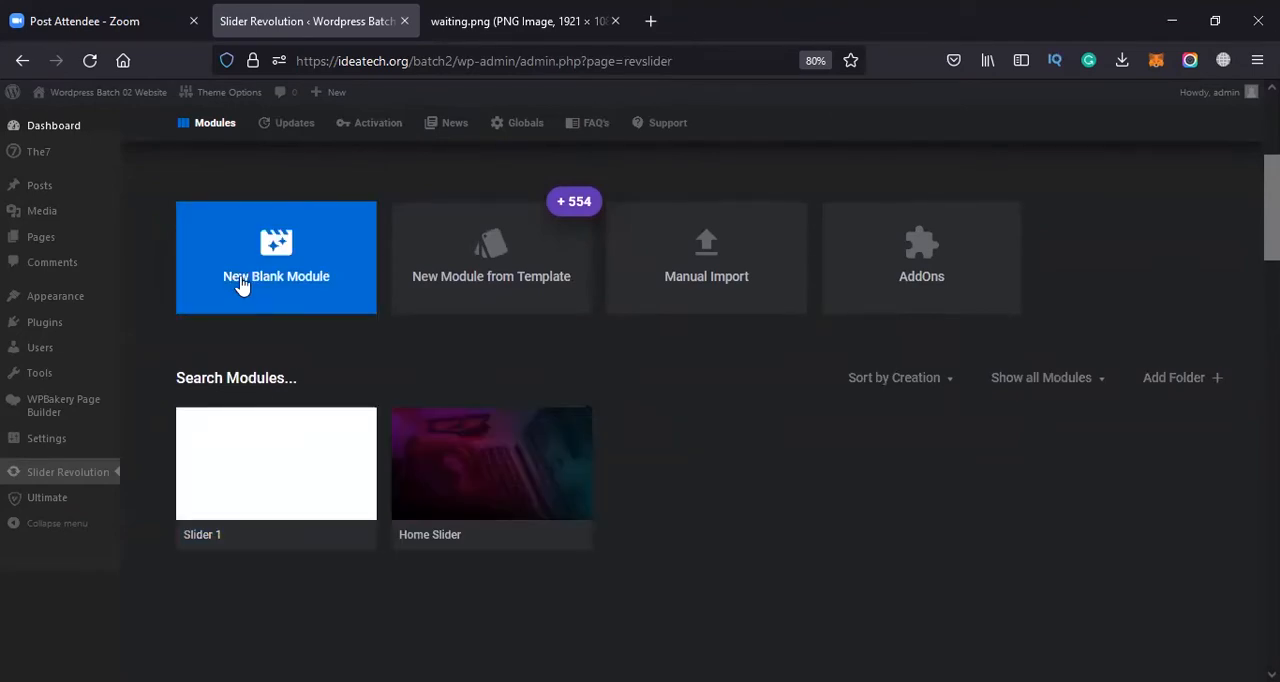
left_click(246, 283)
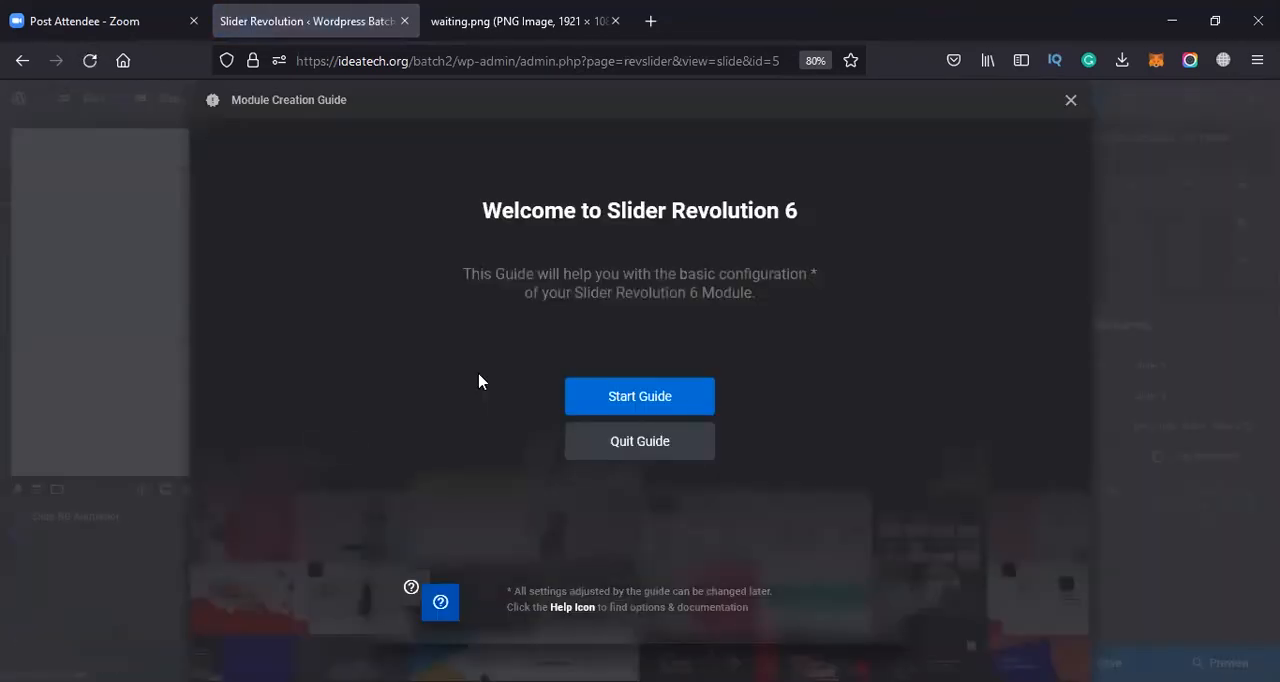
left_click(641, 443)
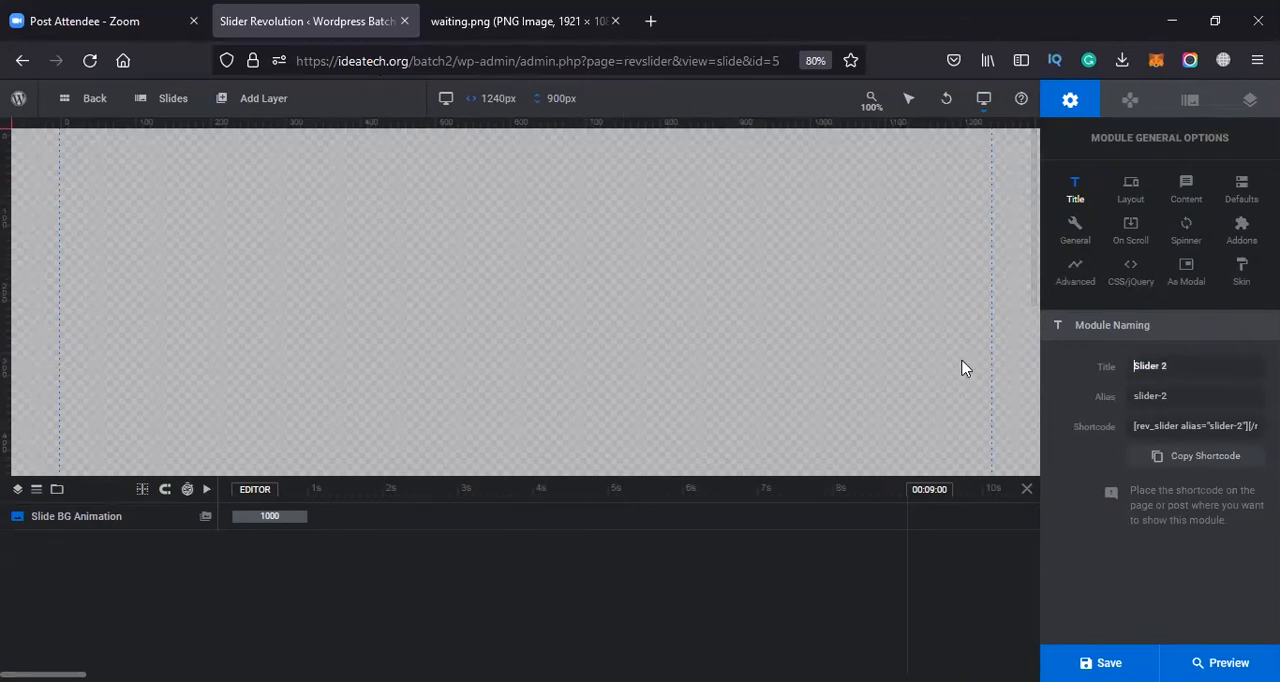
Set the new module's title to Home Slider
key("ctrl+a")
type("Sli")
key("BackSpace")
key("BackSpace")
type("H")
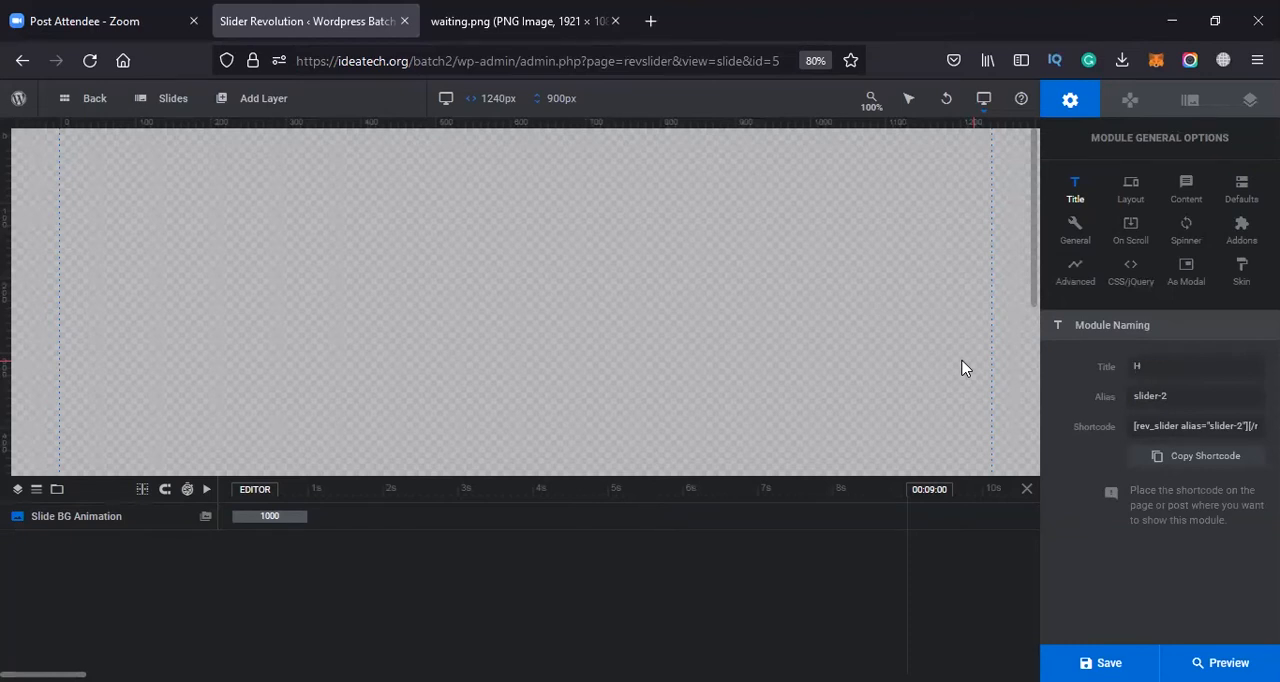
type("ome Slider")
key("Tab")
Copy the module's title into its alias, replacing the default alias with Home Slider
left_click(1216, 366)
key("ctrl+a")
key("ctrl+c")
left_click(1175, 395)
key("ctrl+a")
key("ctrl+v")
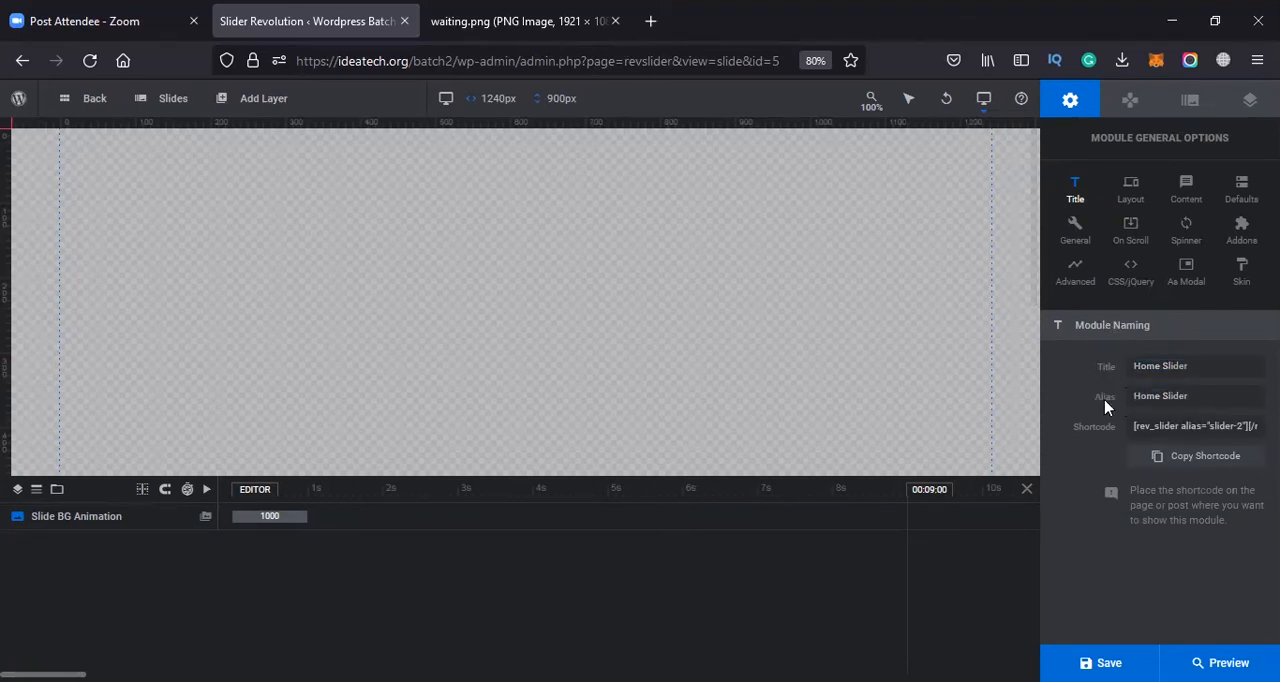
Set the module's alias to homeslider and check the shortcode generated from it
left_click(1160, 400)
key("BackSpace")
double_click(1168, 393)
type("homeslide")
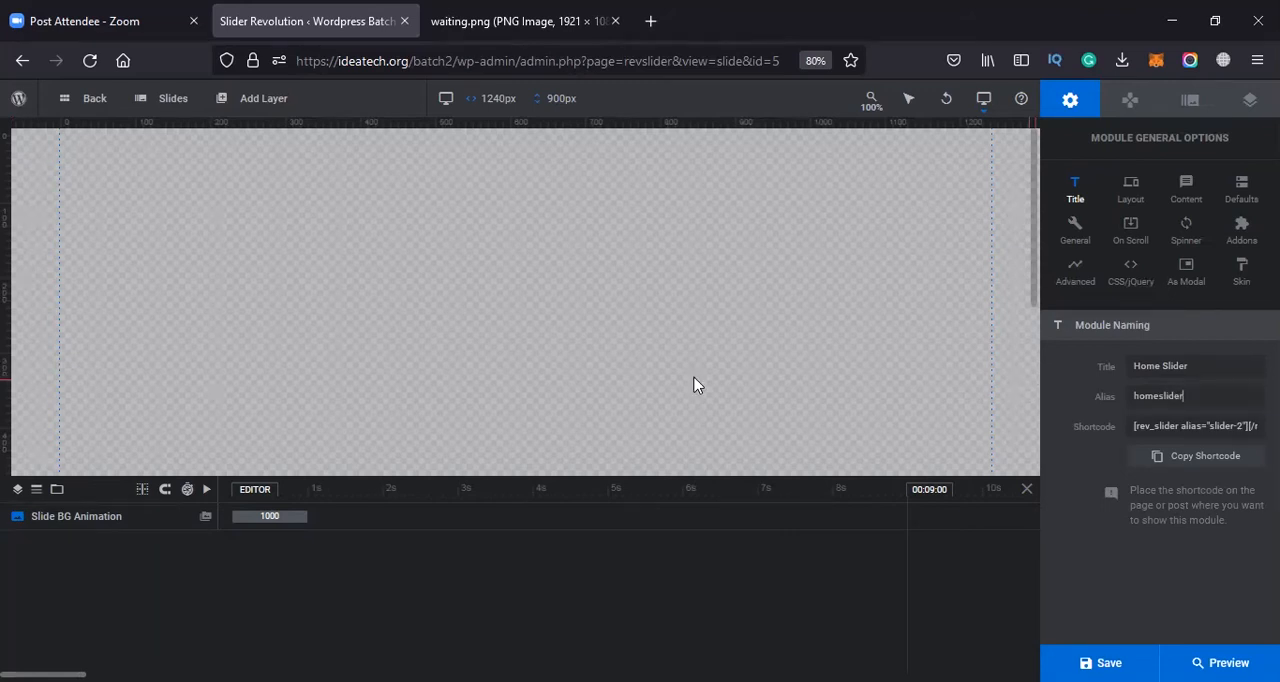
key("ctrl+a")
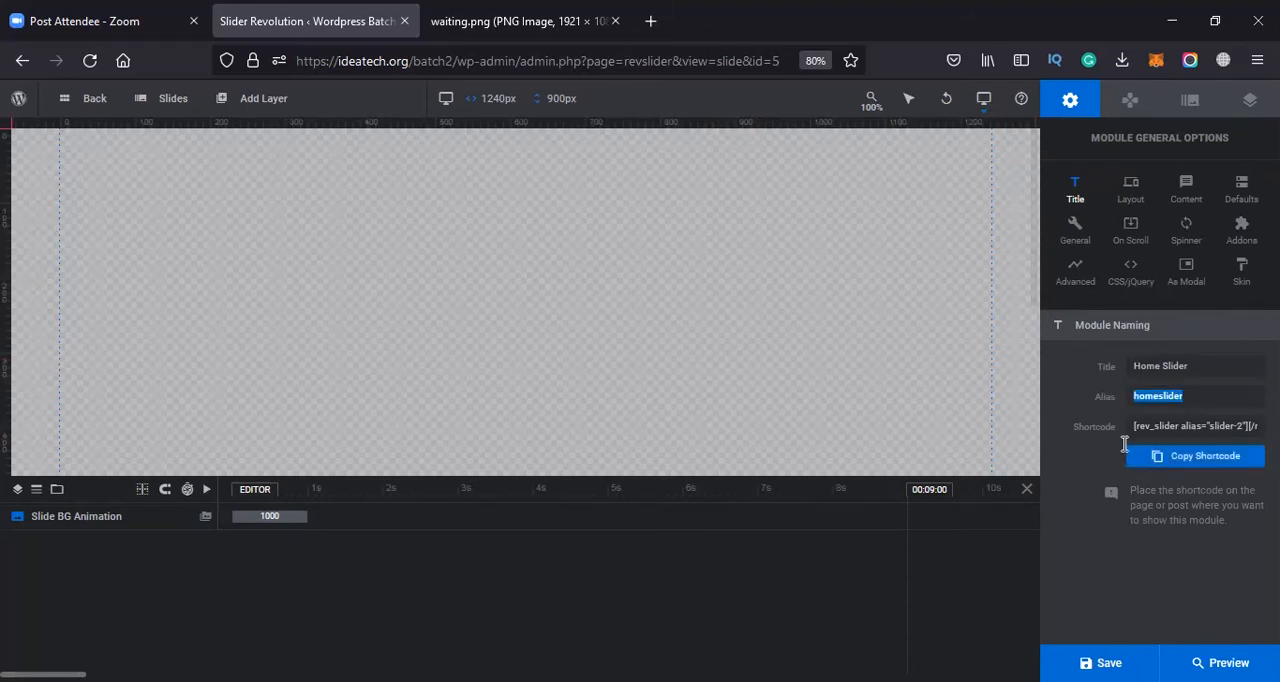
double_click(1154, 428)
left_click(1139, 429)
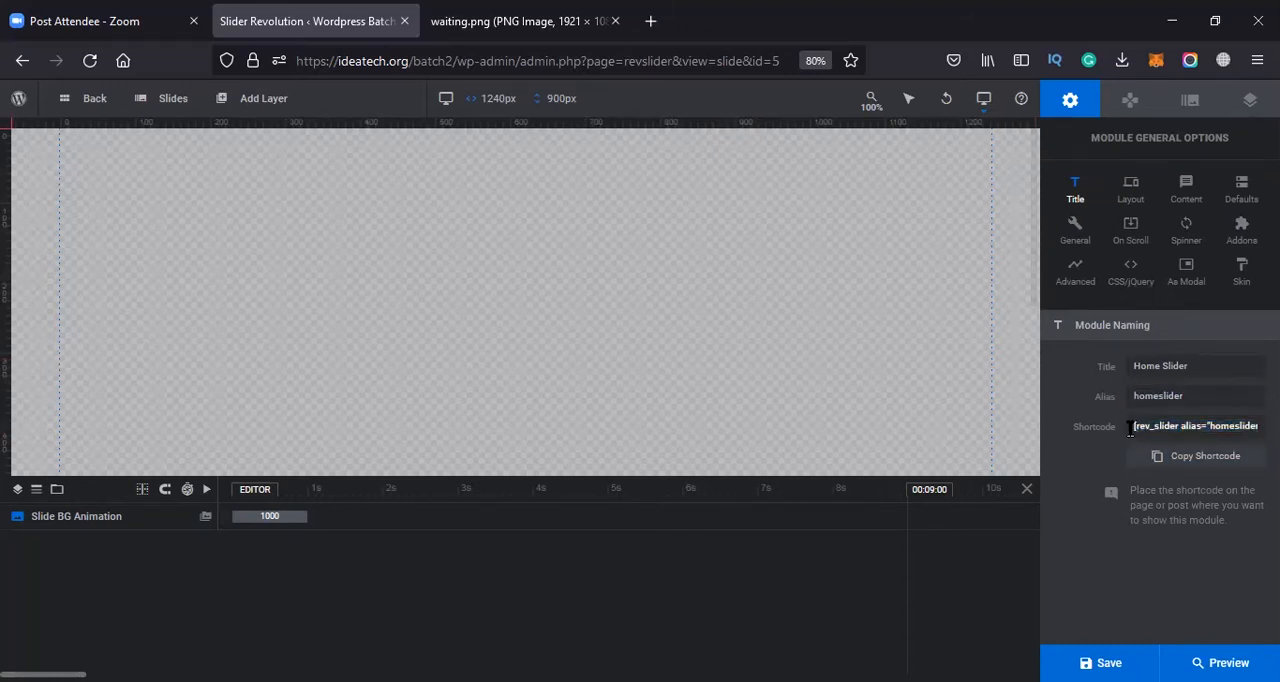
left_click_drag(1133, 428, 1252, 427)
Try the Carousel layout type, return it to Slider, and review the sizing and layer area size settings
left_click(1131, 189)
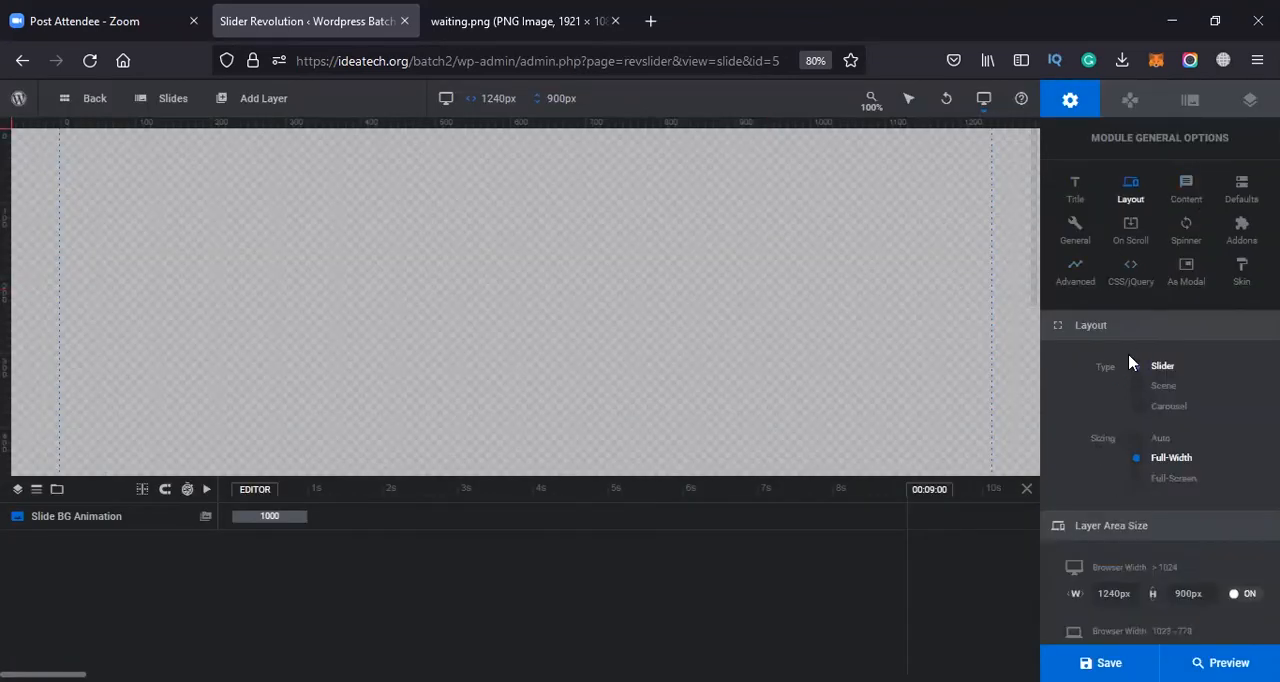
left_click(1152, 410)
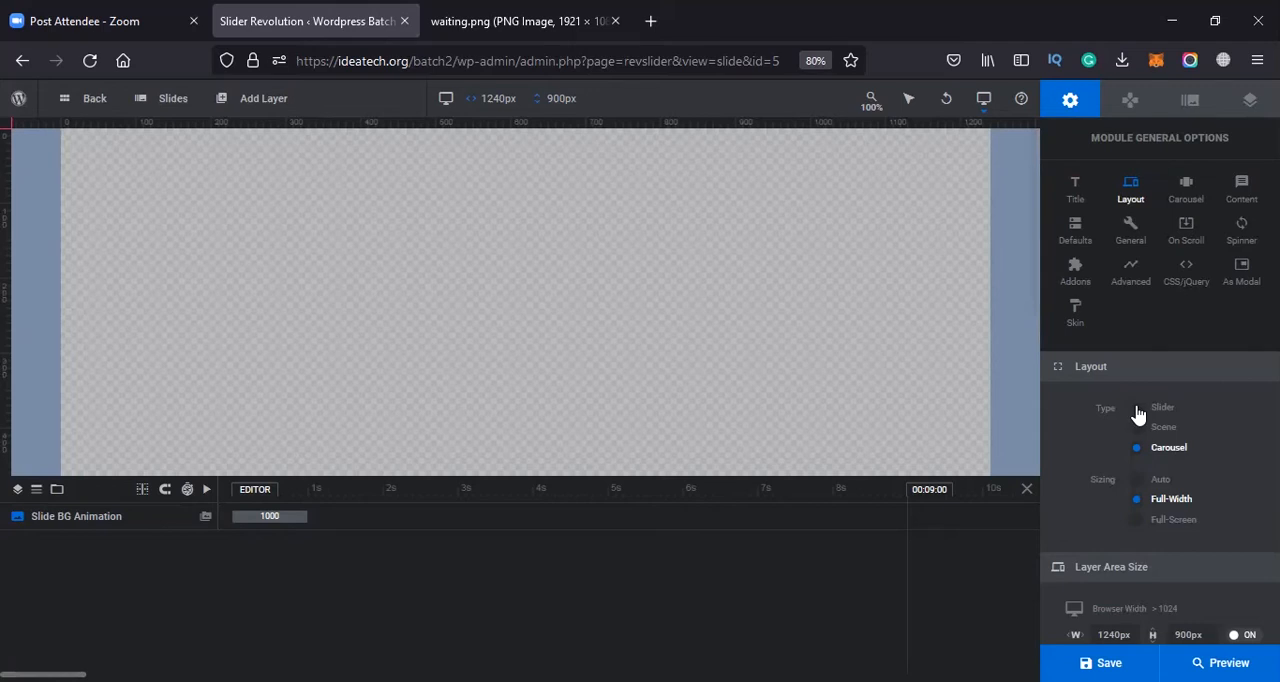
left_click(1137, 410)
scroll(1142, 390, "down", 3)
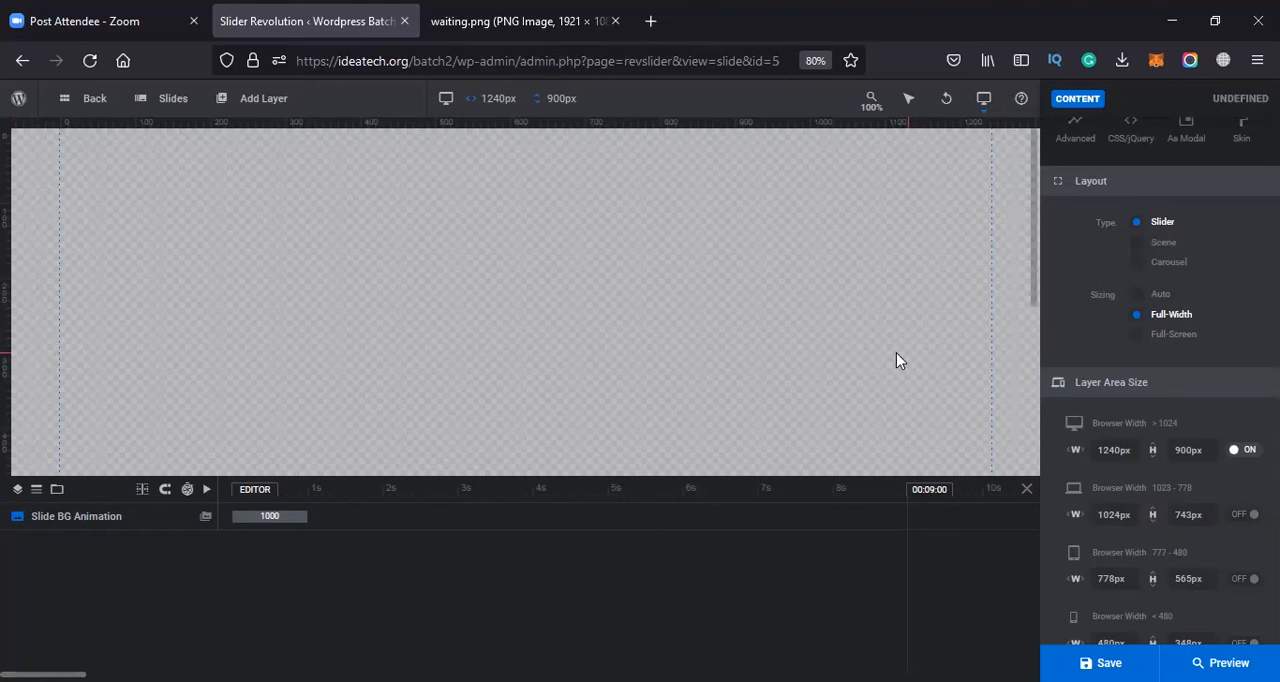
scroll(1190, 195, "up", 3)
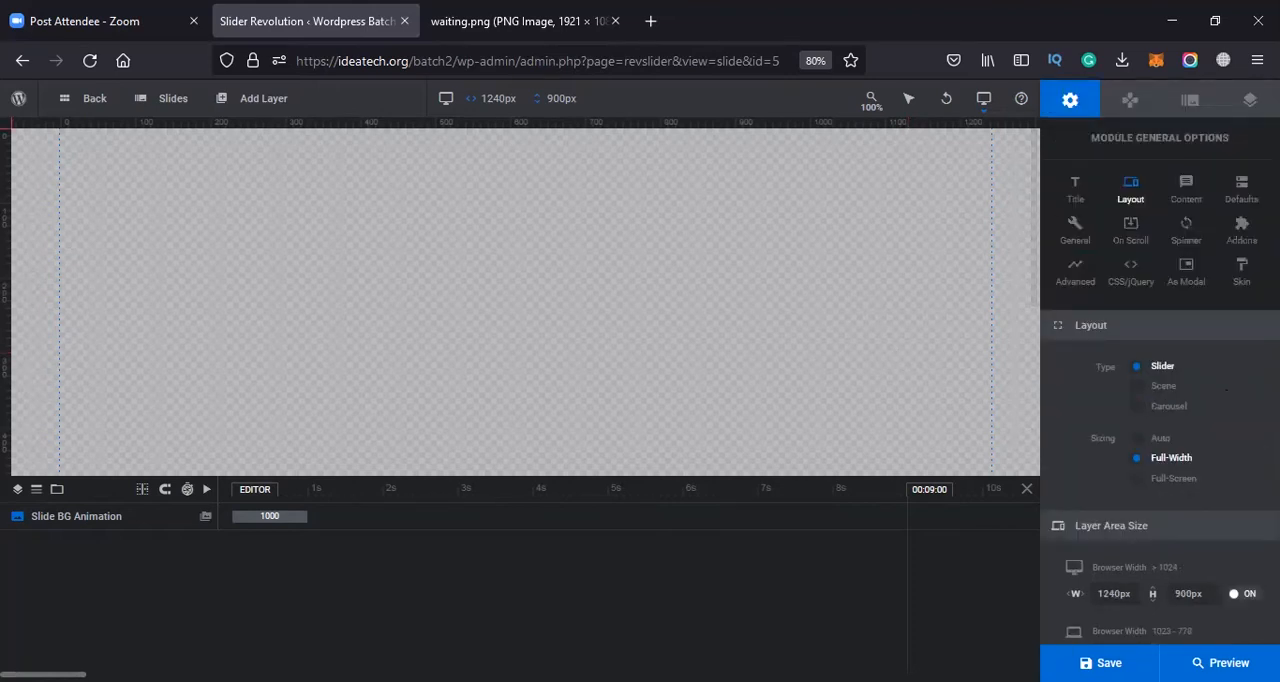
Try Instagram and Flickr as the module's content source to view their settings, and restore the source to Custom
left_click(1187, 188)
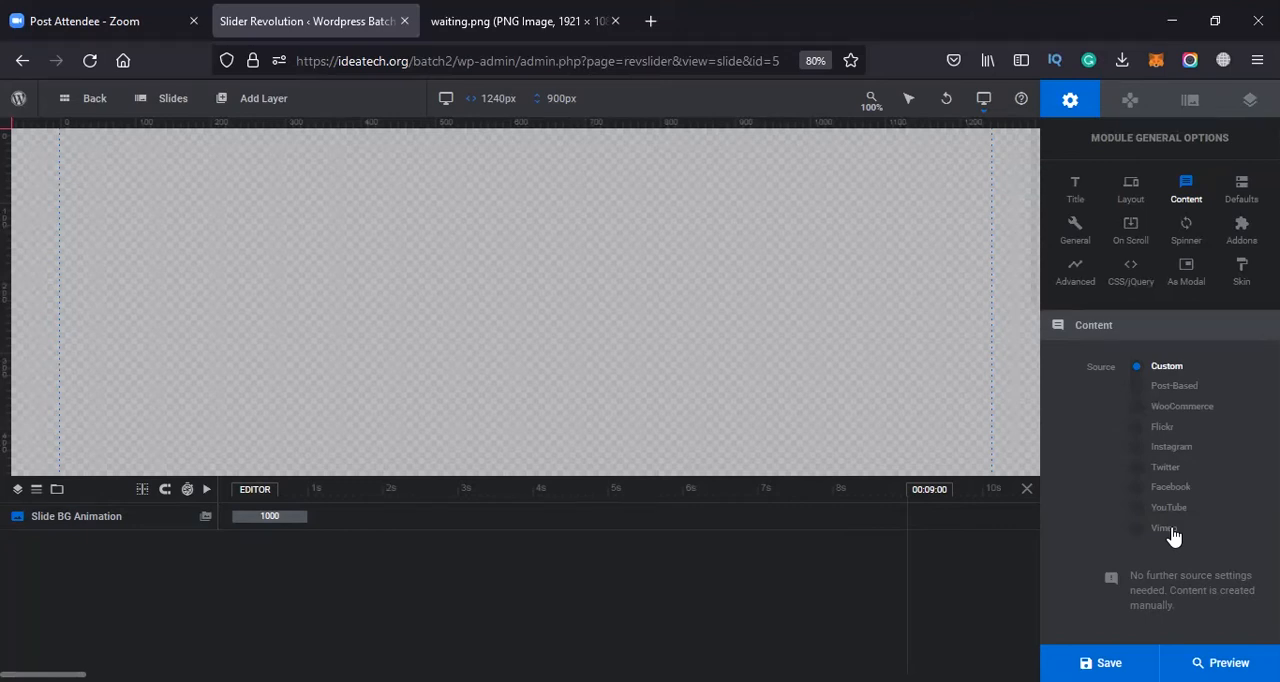
left_click(1140, 447)
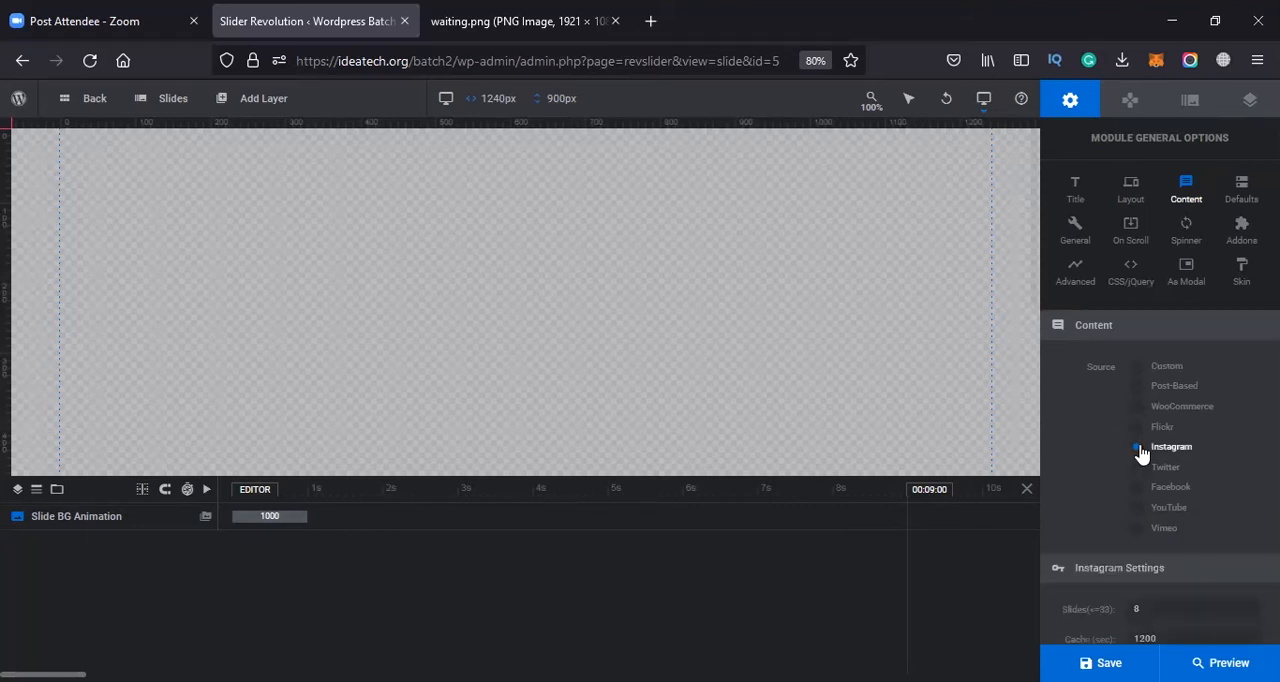
scroll(1145, 500, "down", 2)
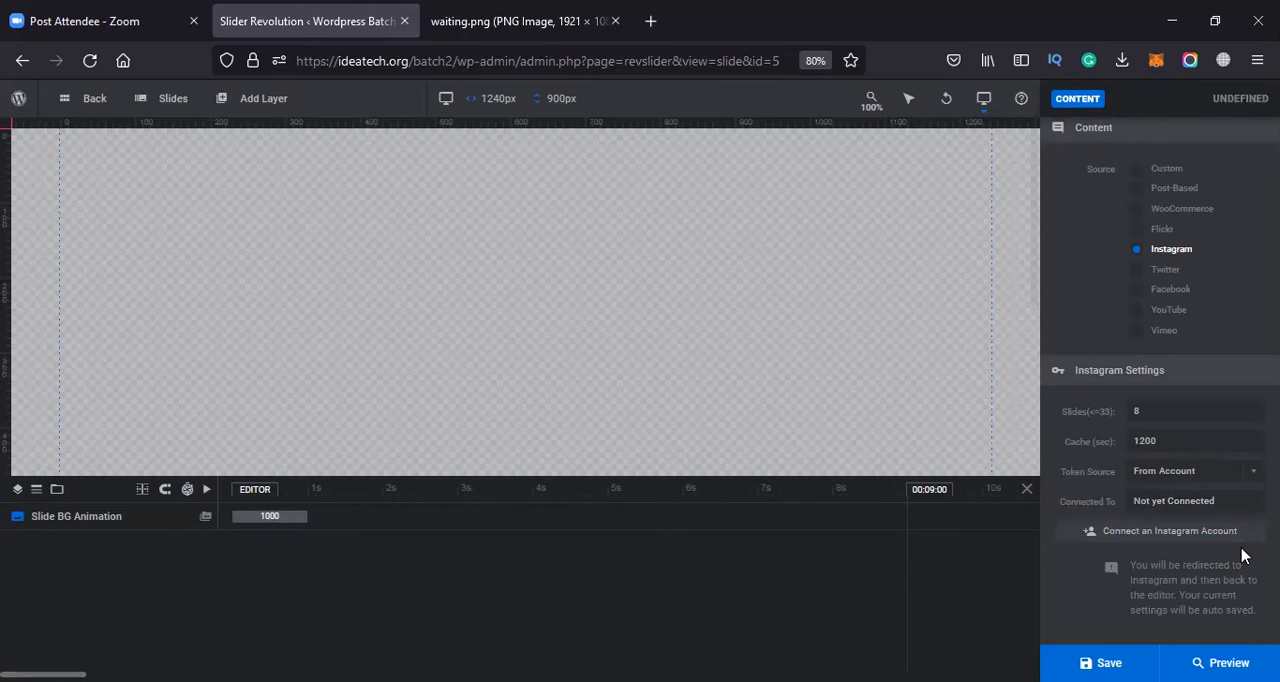
left_click(1137, 229)
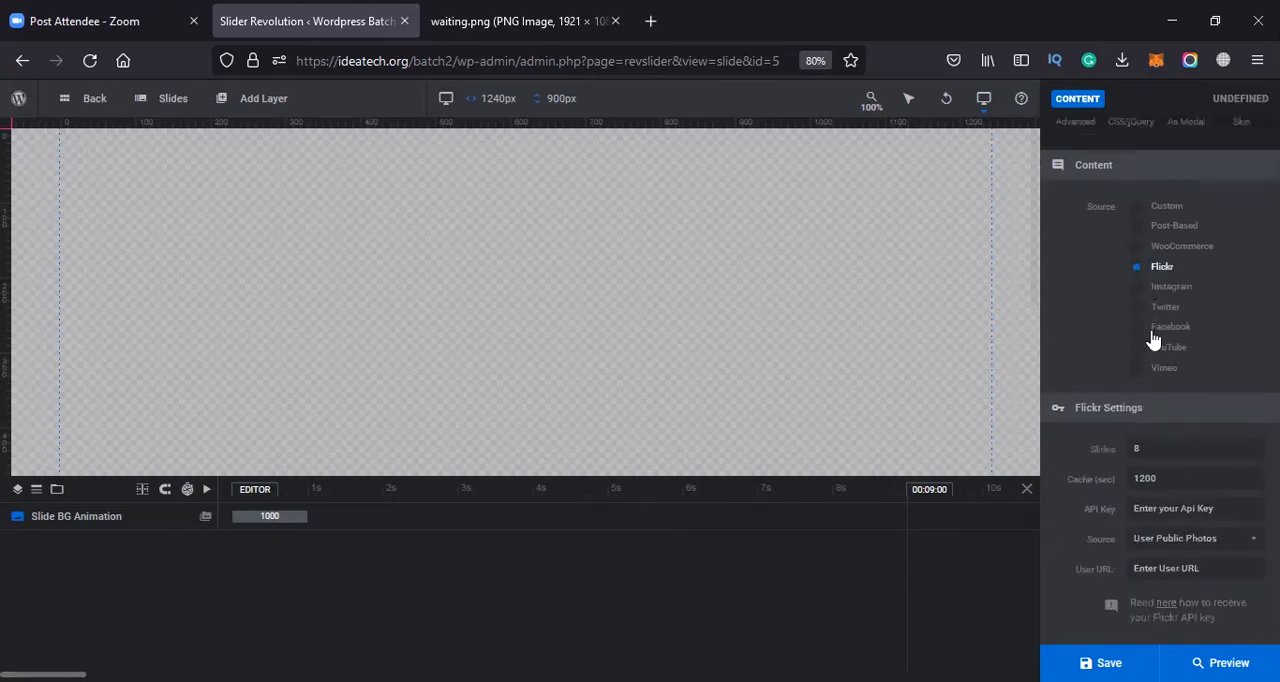
left_click(1228, 510)
left_click(1150, 207)
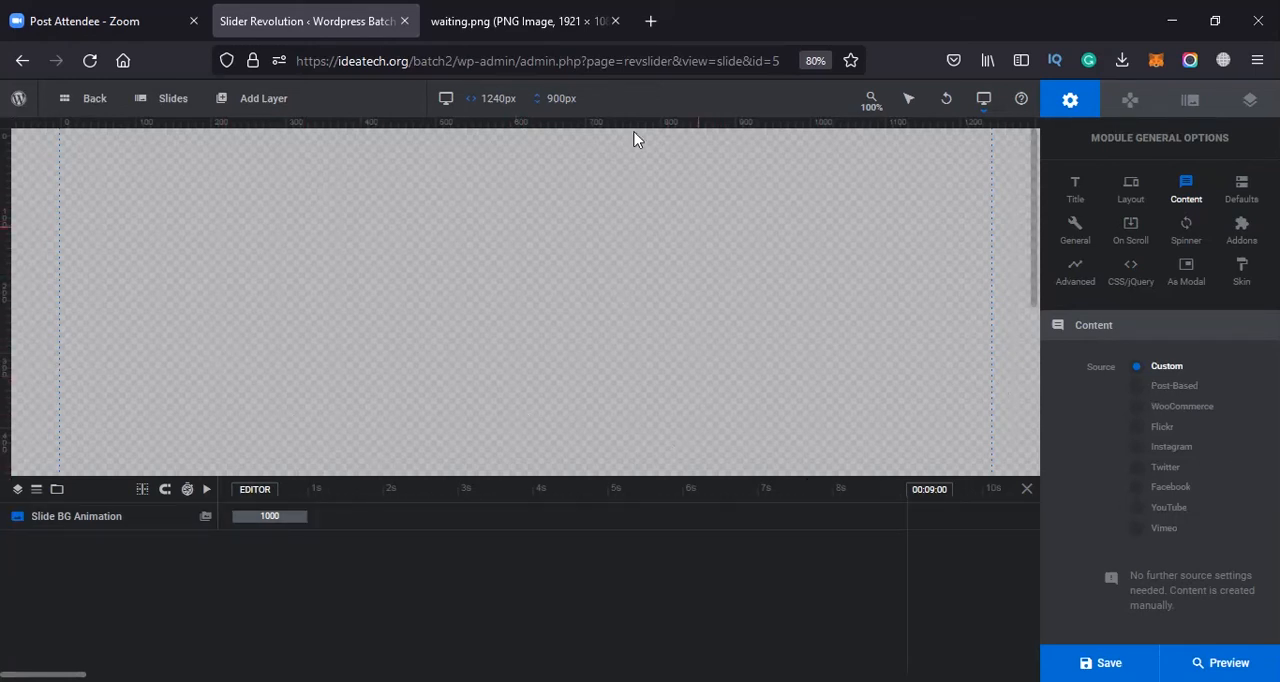
Try Post-Based, WooCommerce, Flickr, Instagram, Twitter, Facebook, YouTube and Vimeo in turn as the module's content source
left_click(1157, 388)
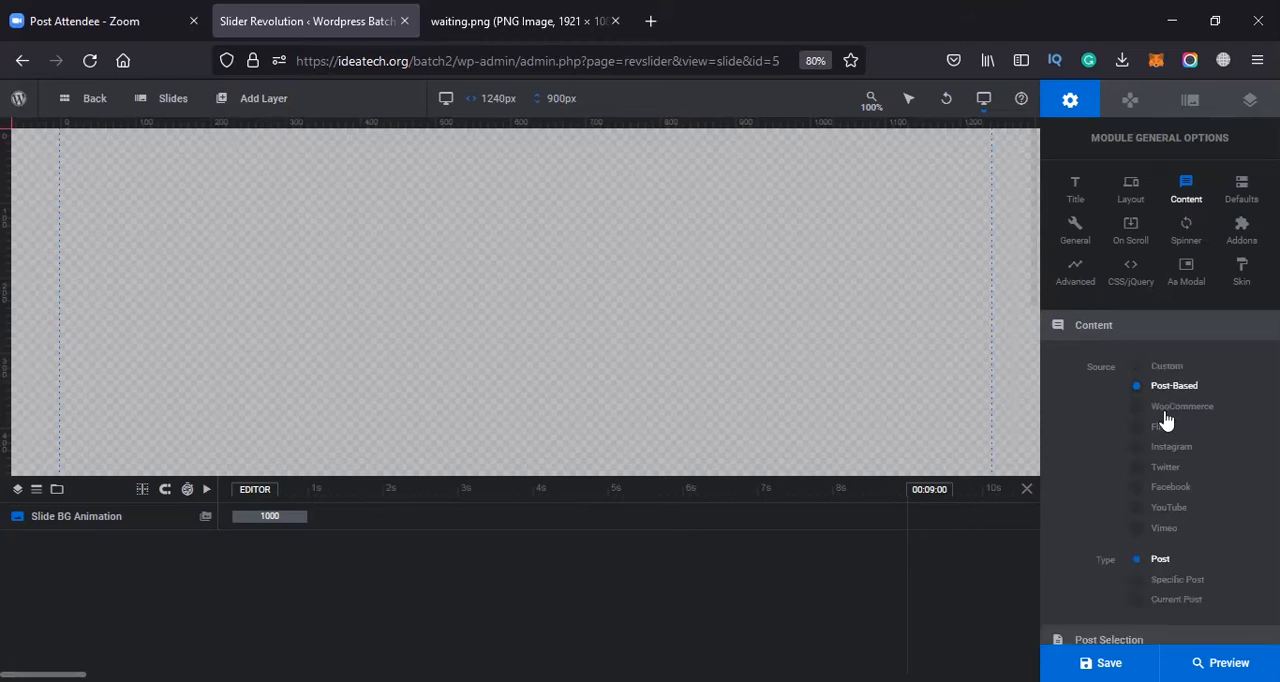
left_click(1163, 410)
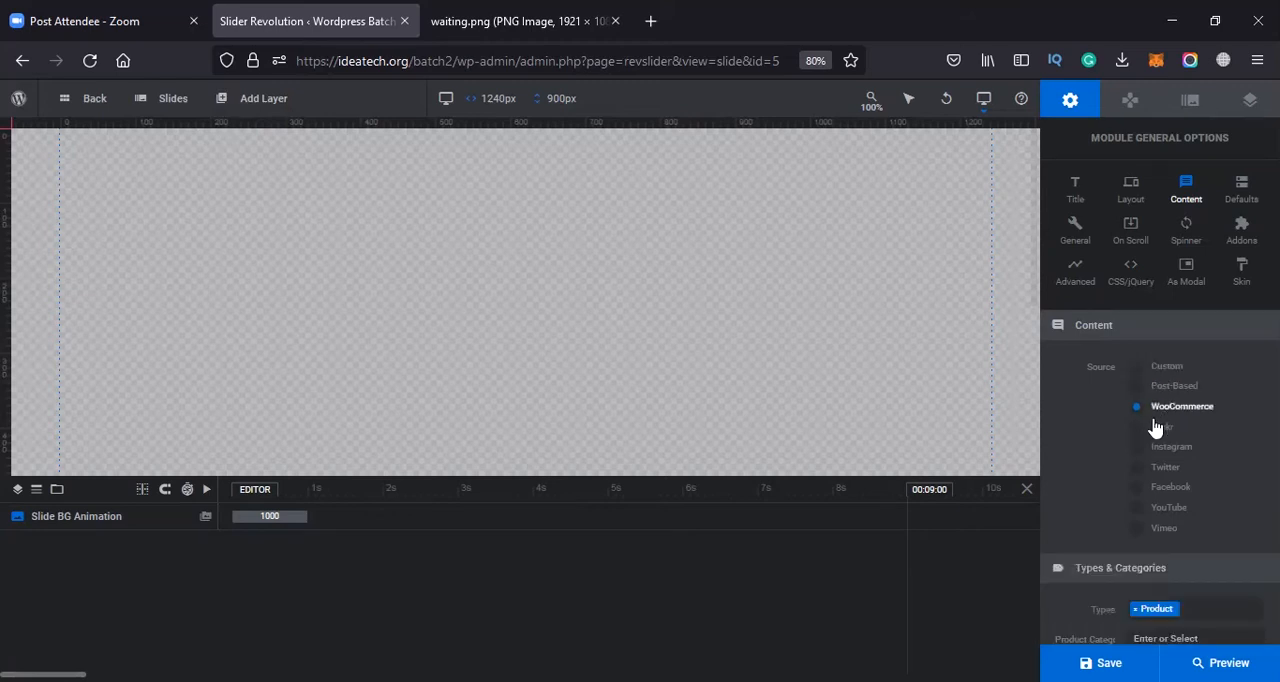
left_click(1135, 432)
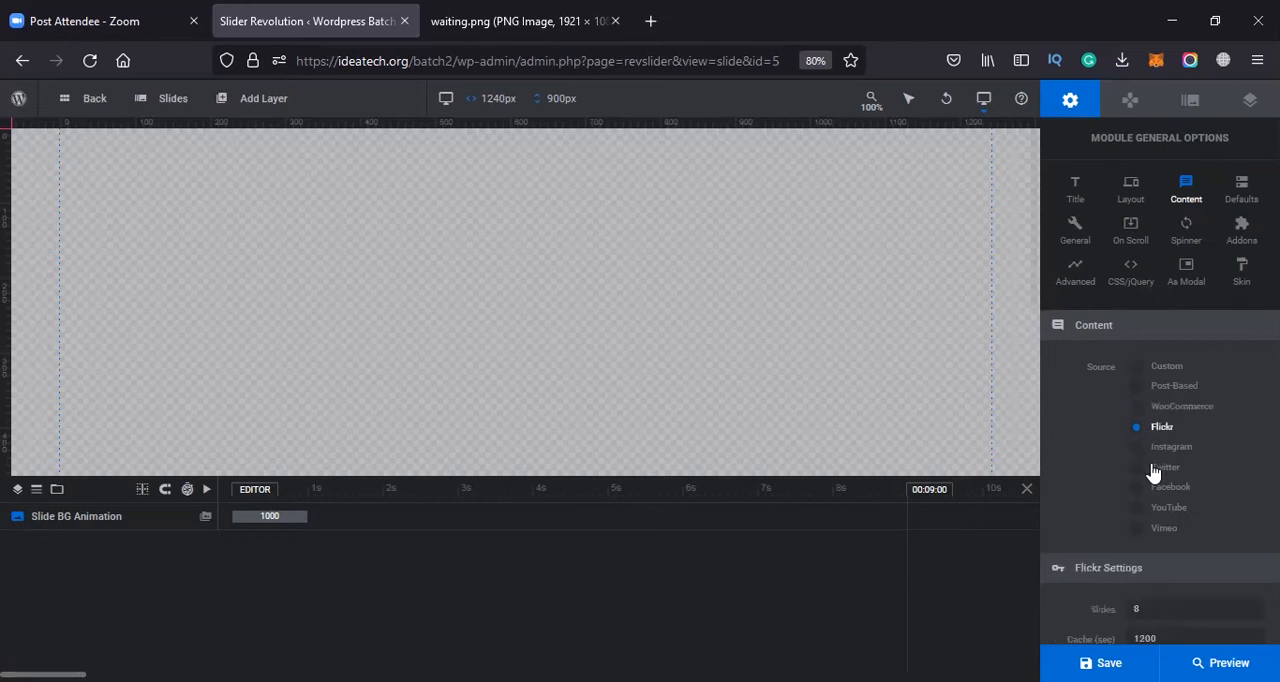
left_click(1150, 449)
left_click(1137, 468)
left_click(1137, 490)
left_click(1137, 509)
left_click(1135, 528)
Review the Vimeo source settings and restore the module's content source to Custom
scroll(1063, 470, "down", 2)
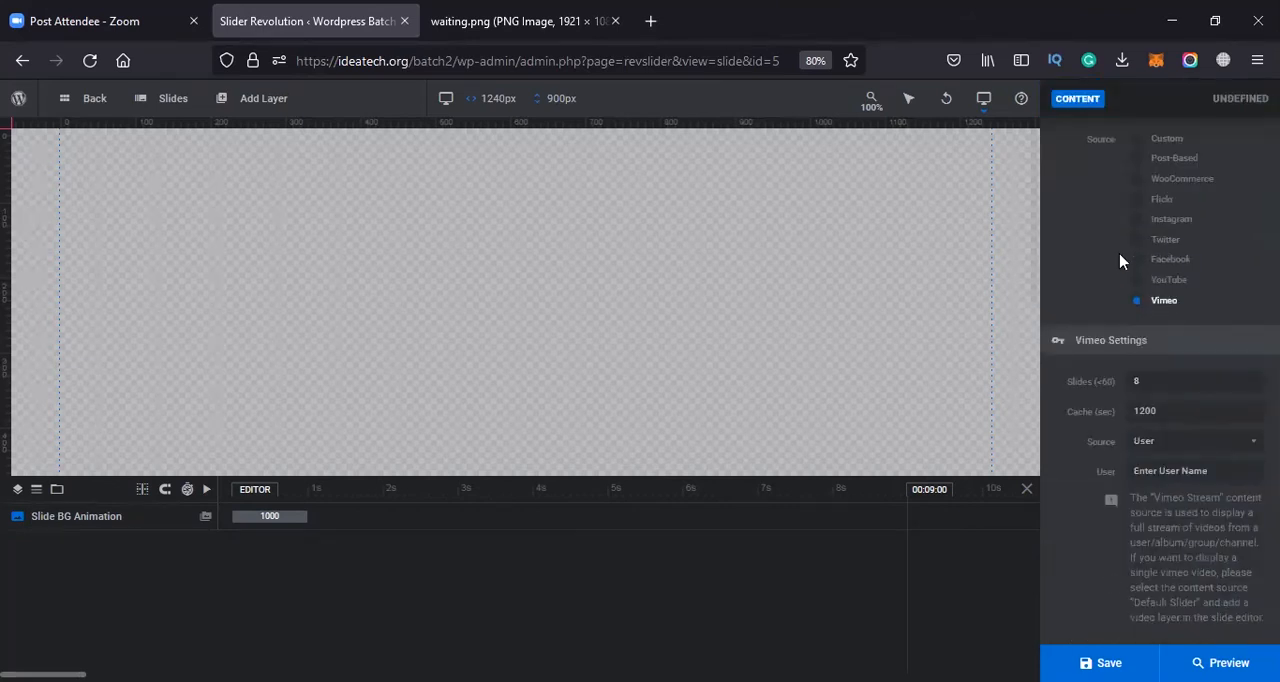
scroll(1118, 423, "up", 2)
scroll(1134, 362, "down", 2)
scroll(1150, 420, "up", 3)
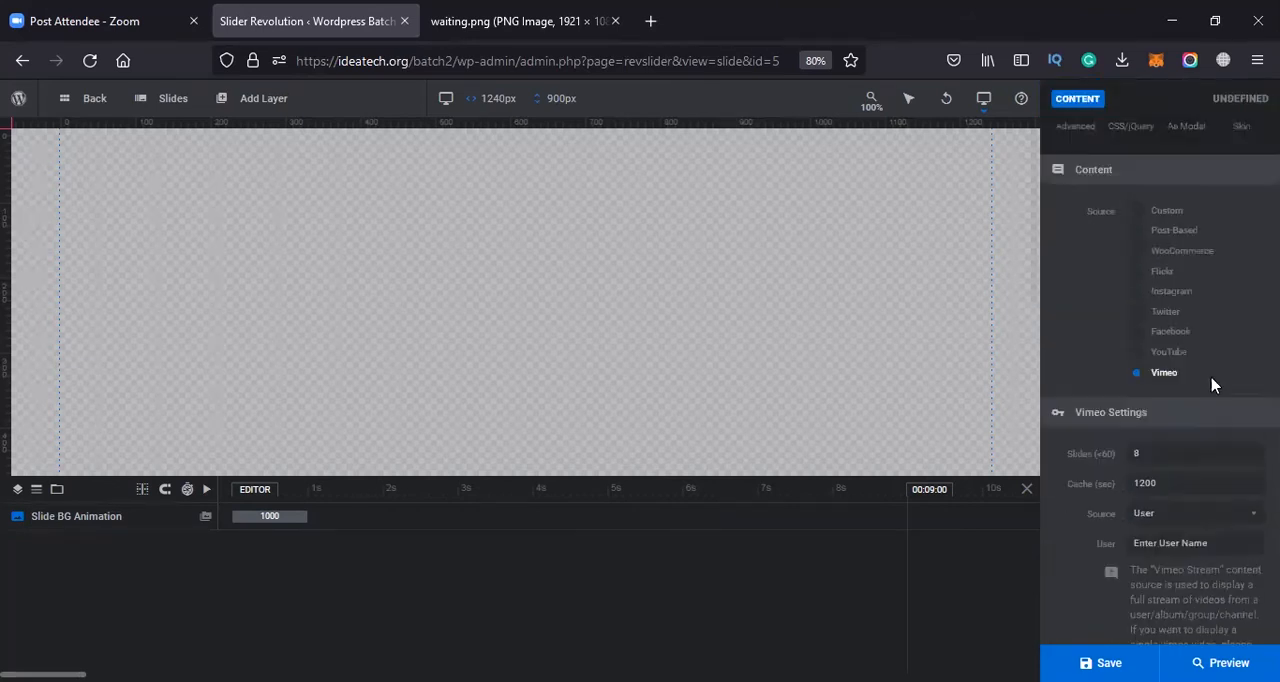
scroll(1120, 400, "down", 1)
left_click(1141, 286)
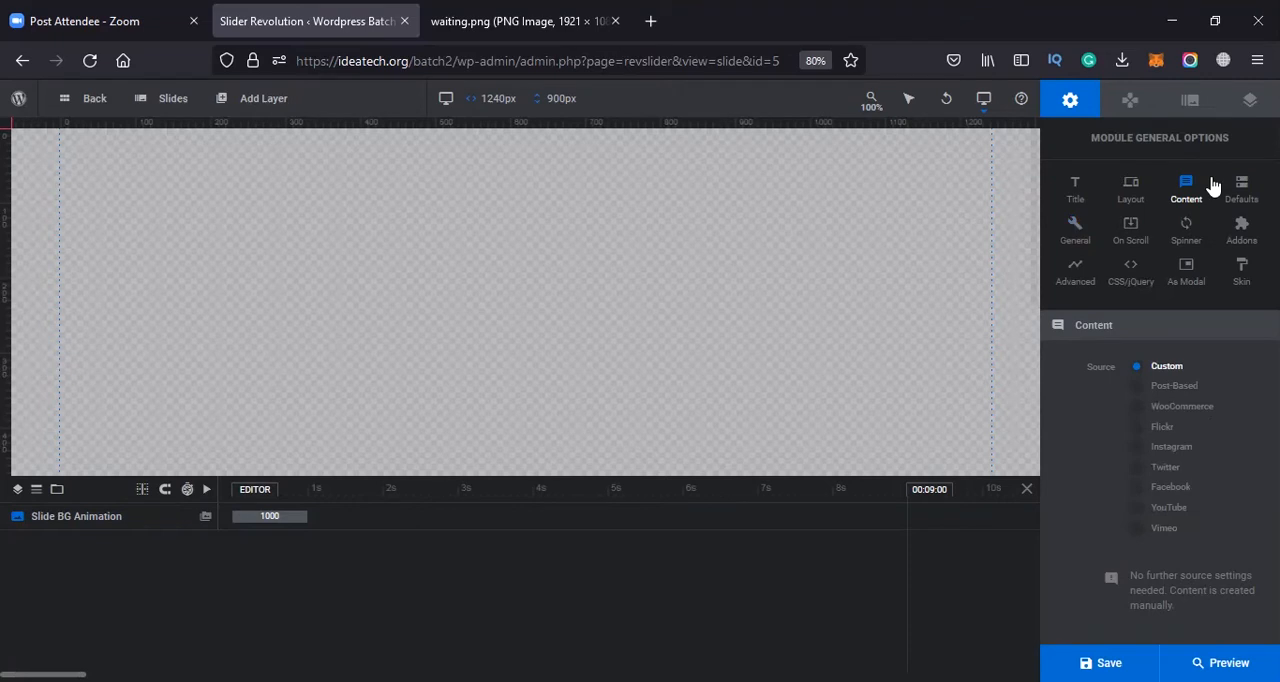
Set the module's default slide duration to 5000 ms and look through the remaining default settings
left_click(1244, 205)
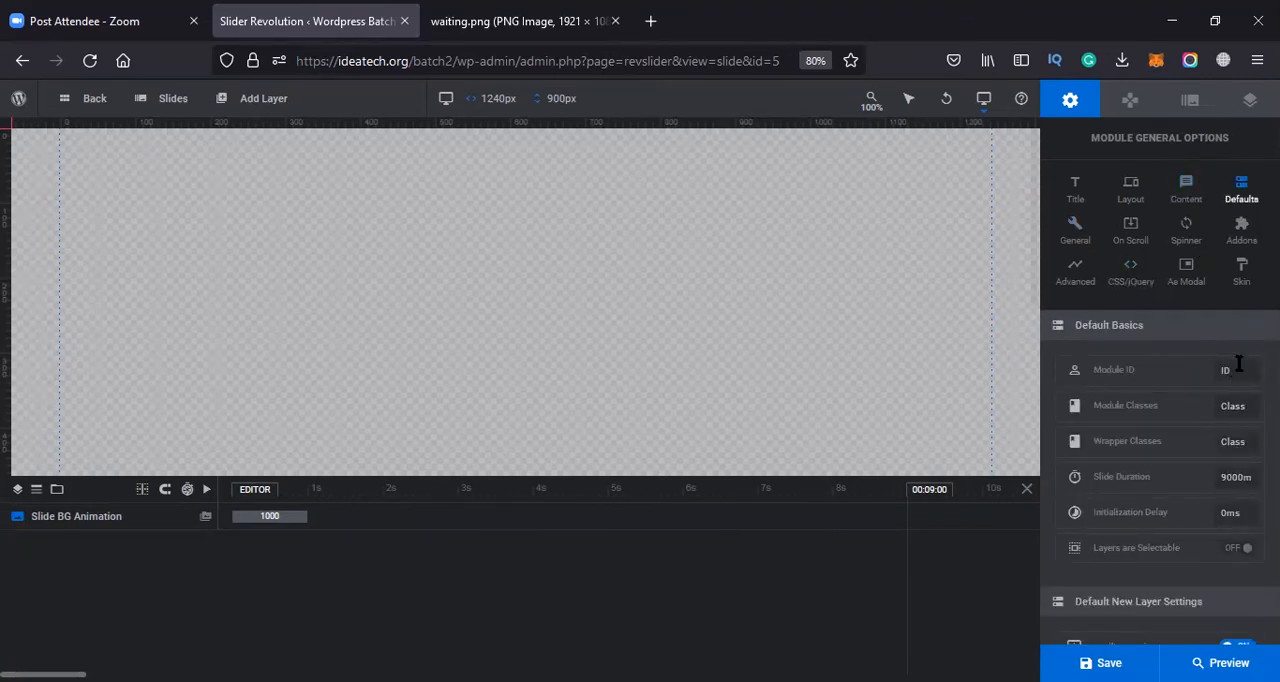
left_click_drag(1214, 483, 1228, 483)
left_click(1226, 481)
left_click_drag(1226, 483, 1211, 483)
type("5")
scroll(1210, 490, "down", 2)
Try Stop on Hover for the slideshow, switch it back off, and review the other general and scroll-based settings
left_click(1073, 230)
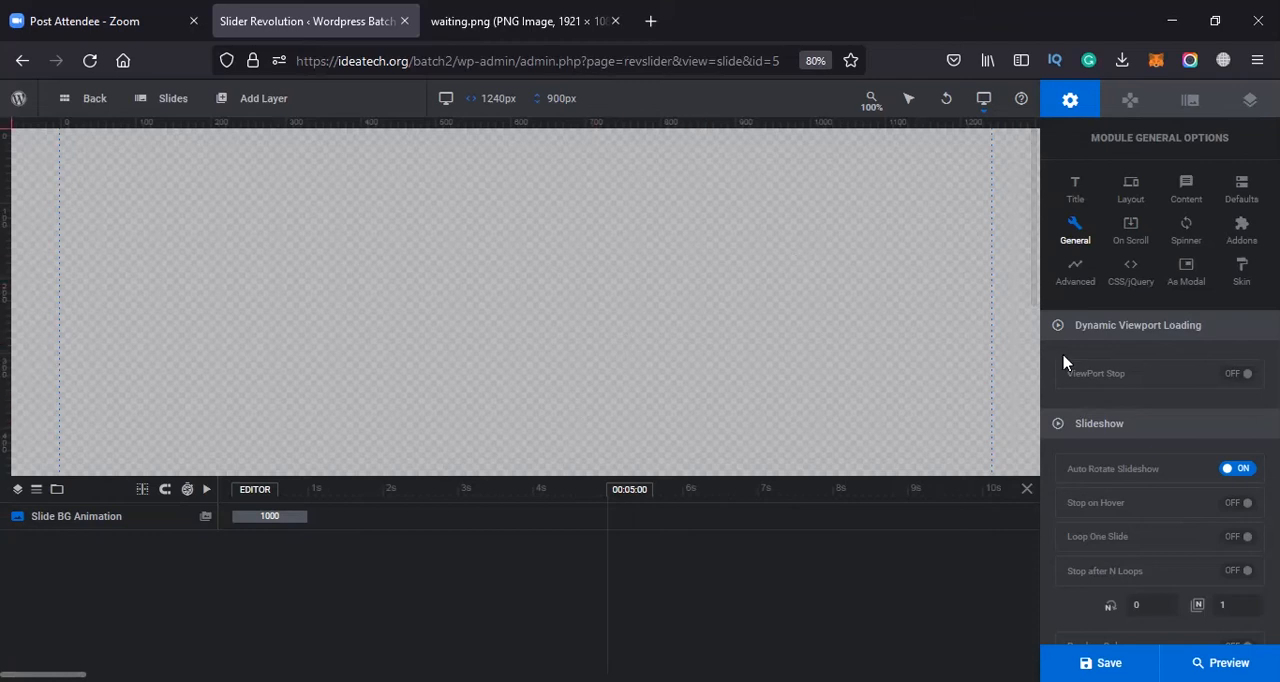
left_click(1238, 503)
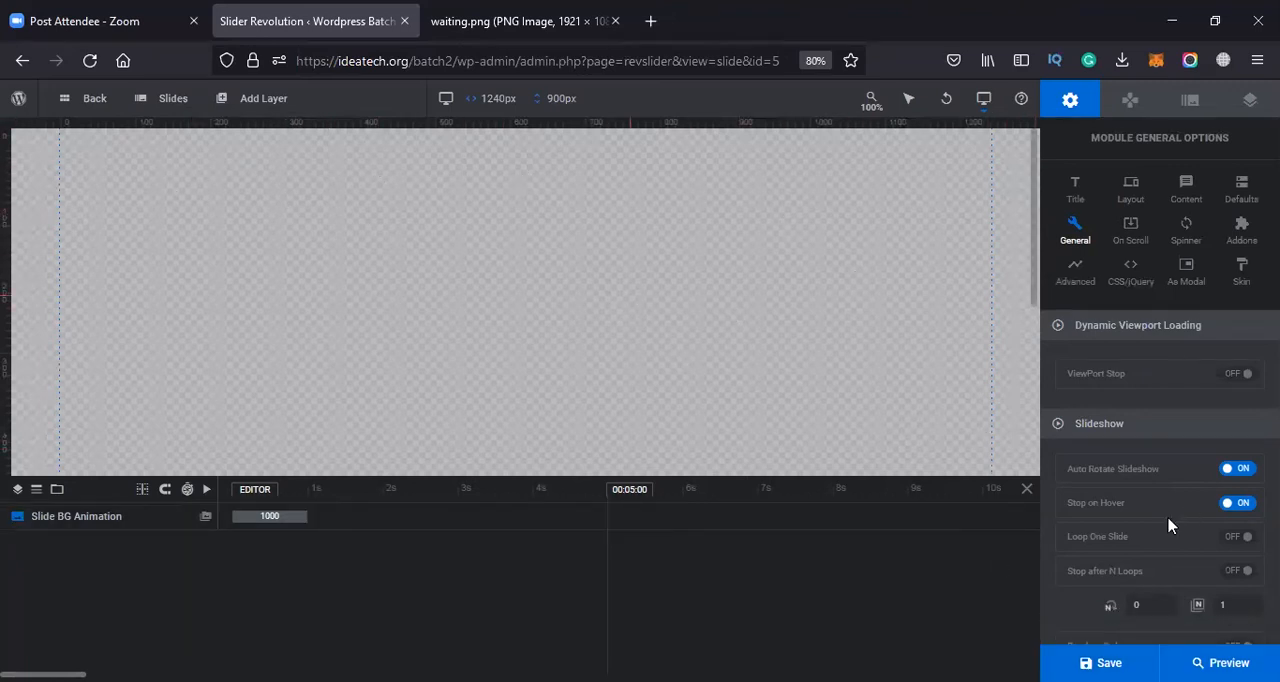
left_click(1241, 510)
scroll(1196, 506, "down", 1)
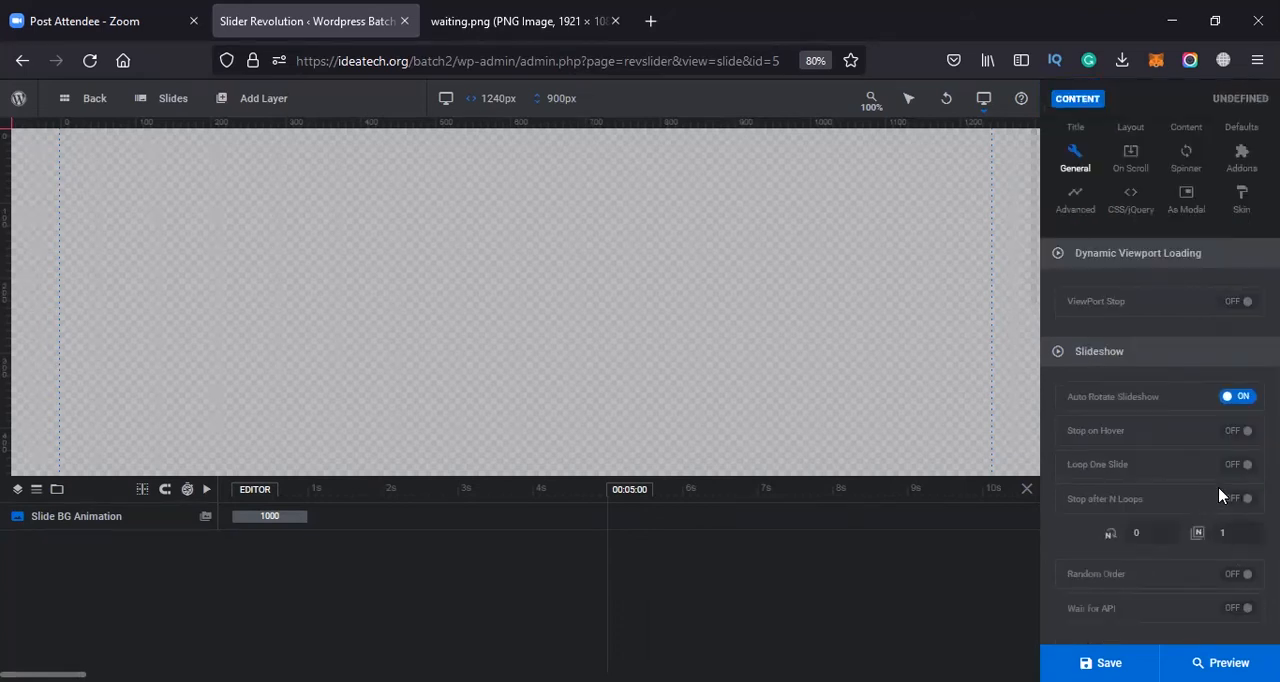
scroll(1186, 337, "up", 1)
left_click(1131, 228)
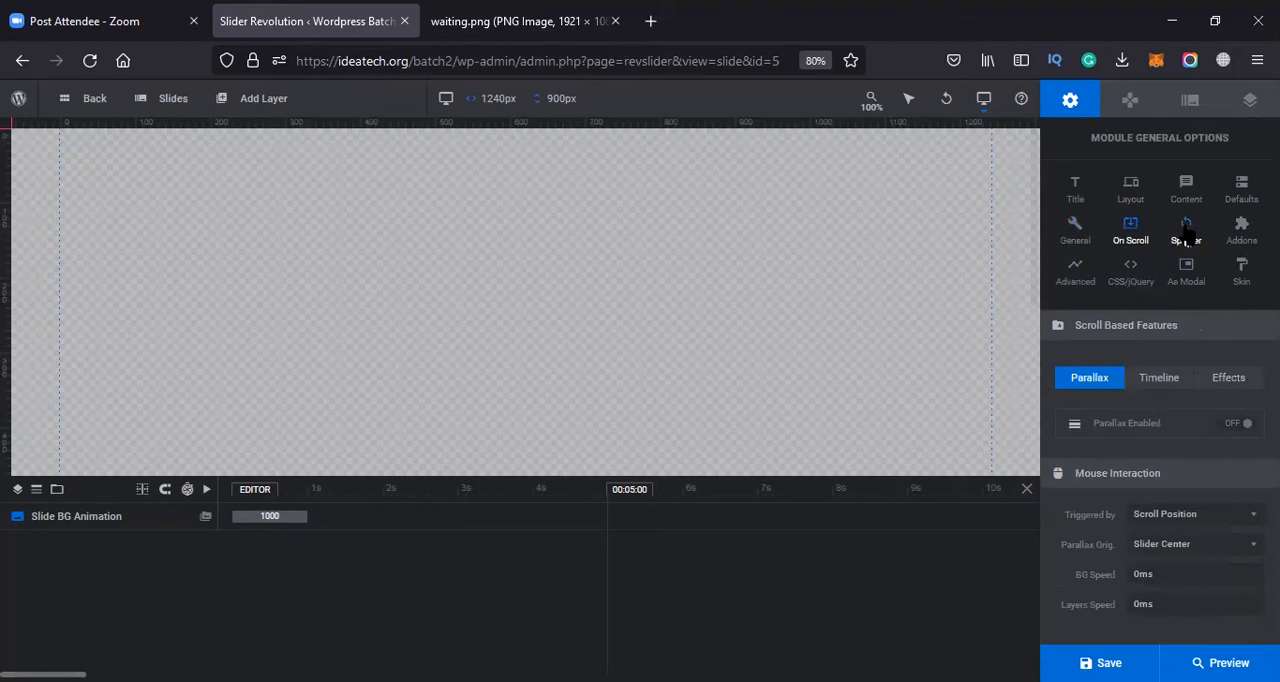
Try spinner style 3 for the module and view its spinner color options without changing the color
left_click(1184, 232)
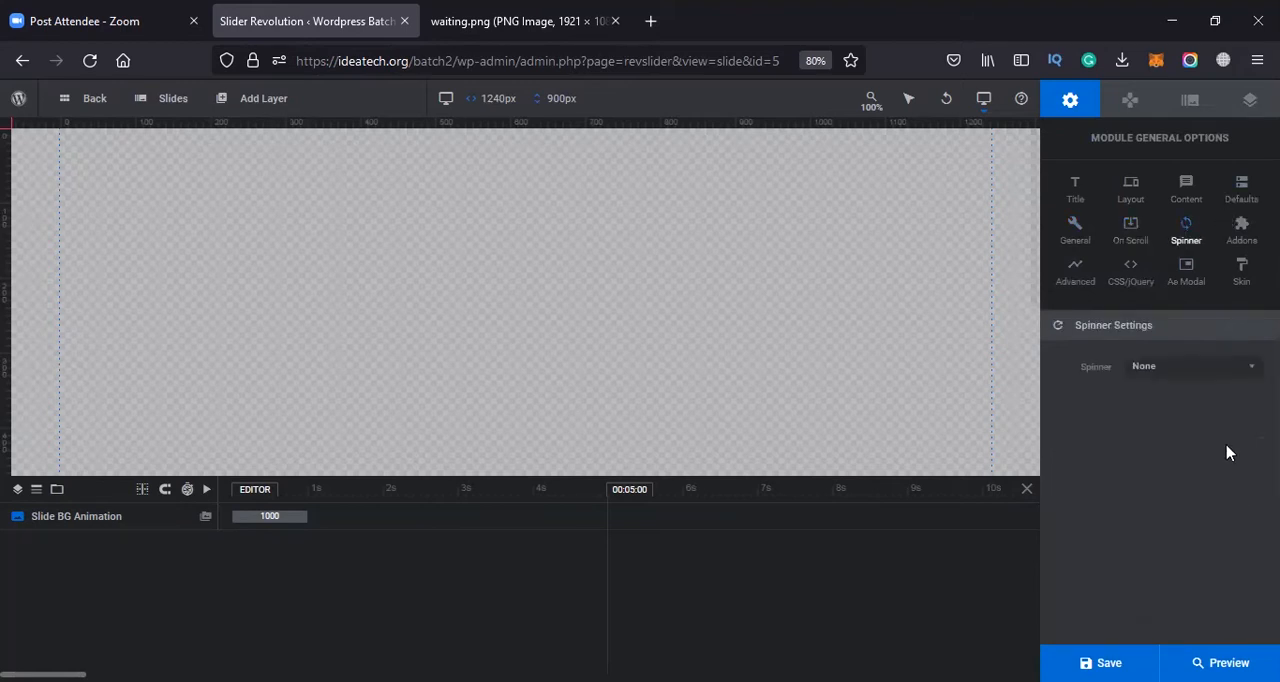
left_click(1167, 366)
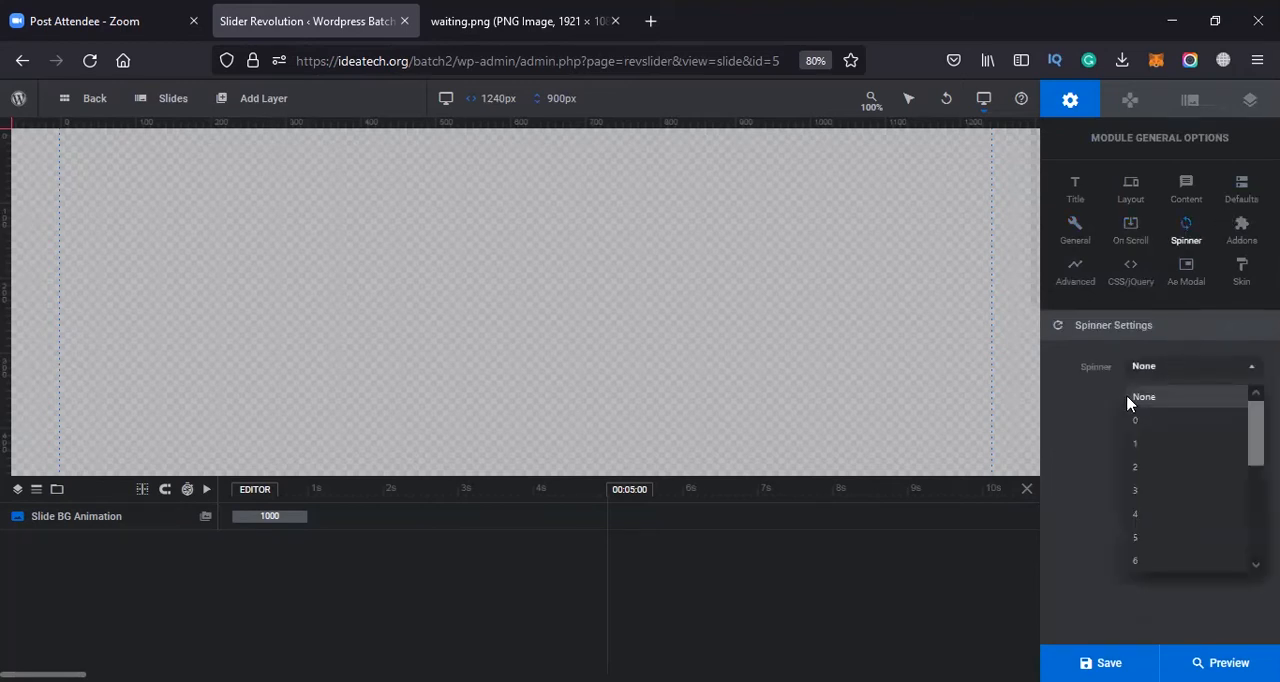
left_click(1140, 491)
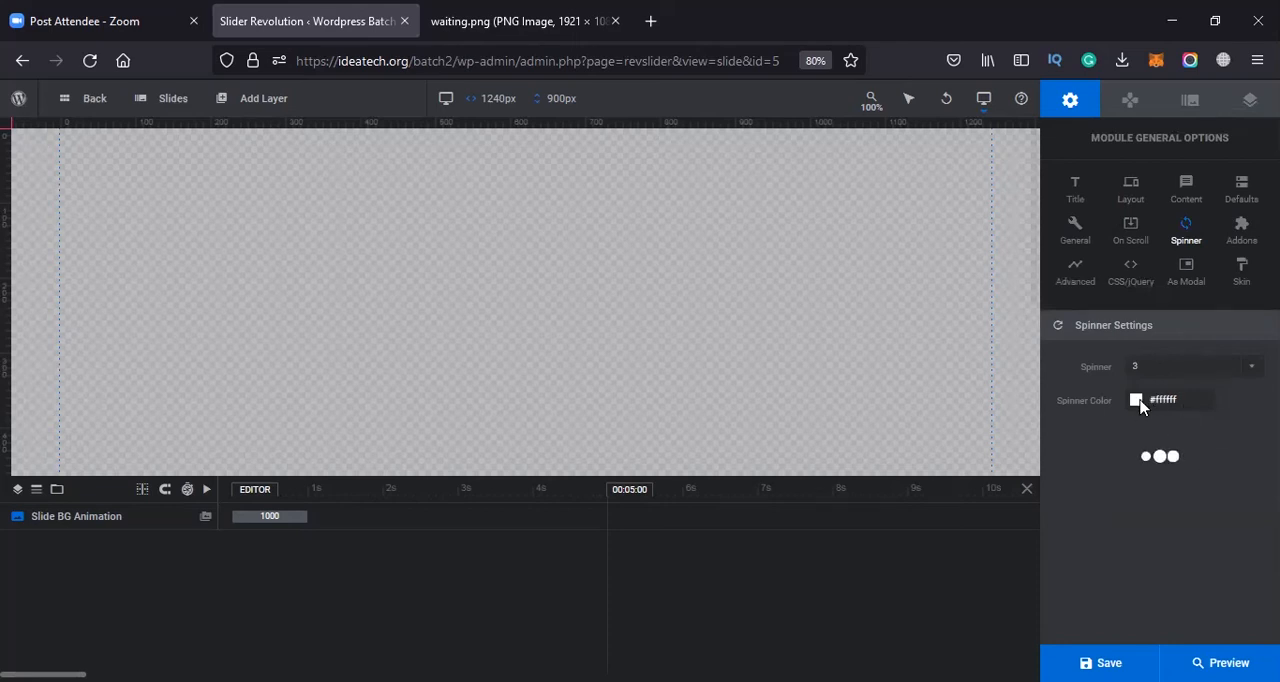
left_click(1204, 399)
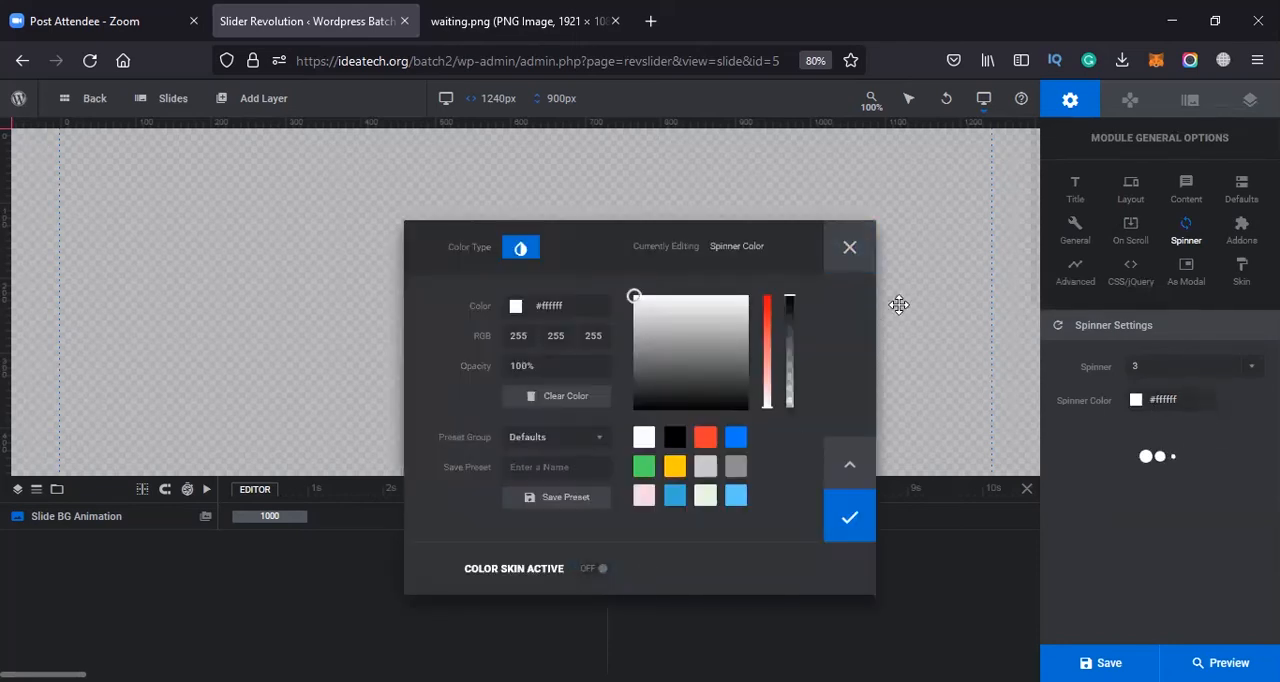
left_click(845, 247)
Try other loading spinner styles for the module, including 5 and 10
left_click(1224, 370)
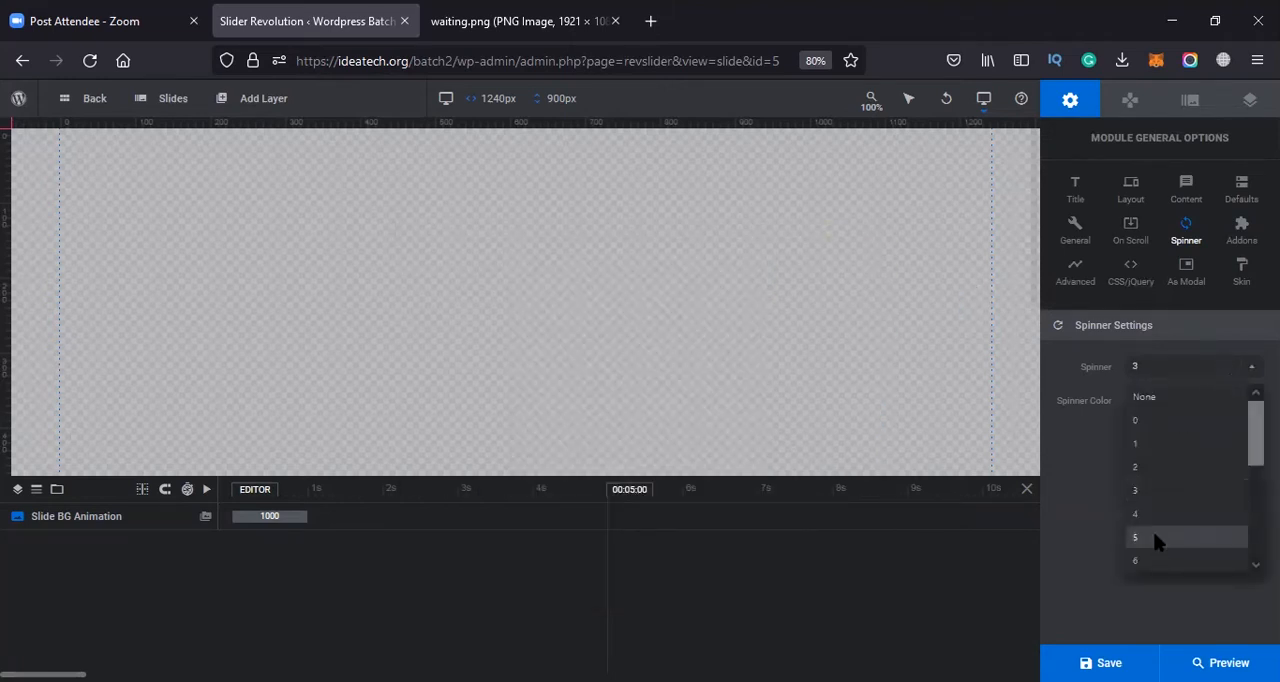
left_click(1155, 538)
left_click(1214, 372)
left_click(1214, 372)
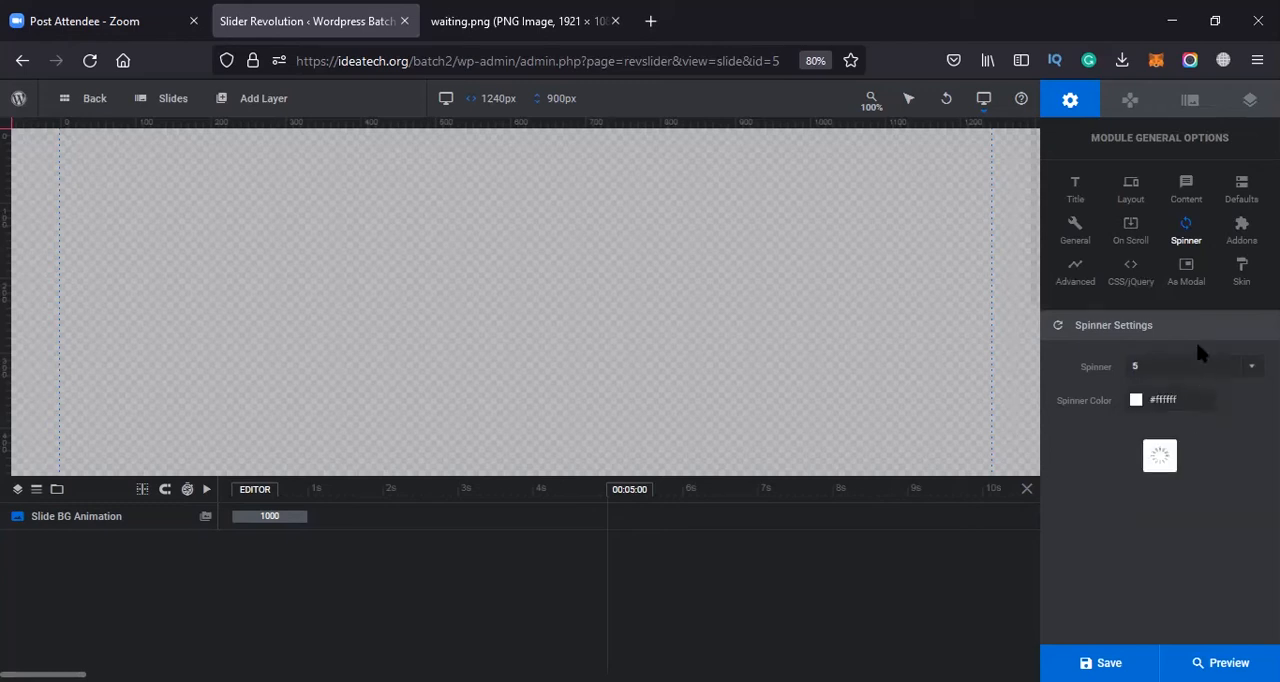
left_click(1194, 366)
left_click(1162, 488)
left_click(1171, 371)
left_click(1174, 482)
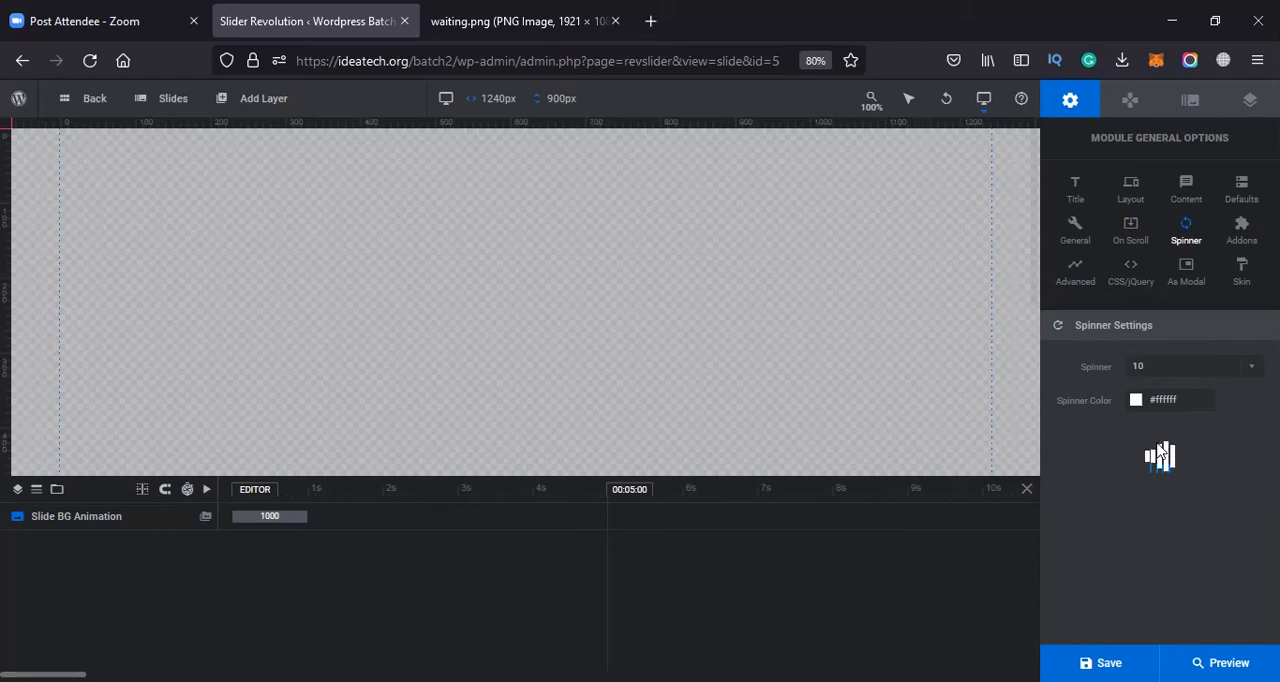
Set the module's loading spinner to style 14
left_click(1143, 368)
scroll(1174, 535, "down", 2)
left_click(1174, 544)
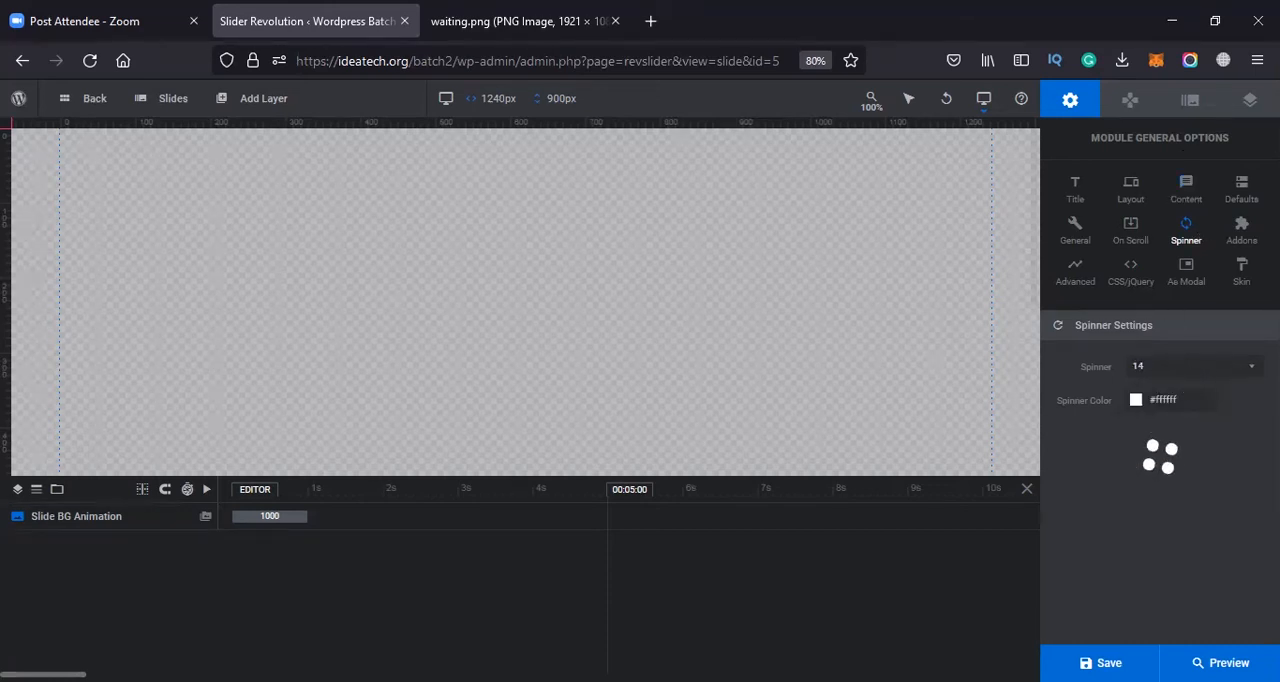
View the available Slider Revolution addons and the module's advanced settings, and close the addons library
left_click(1240, 240)
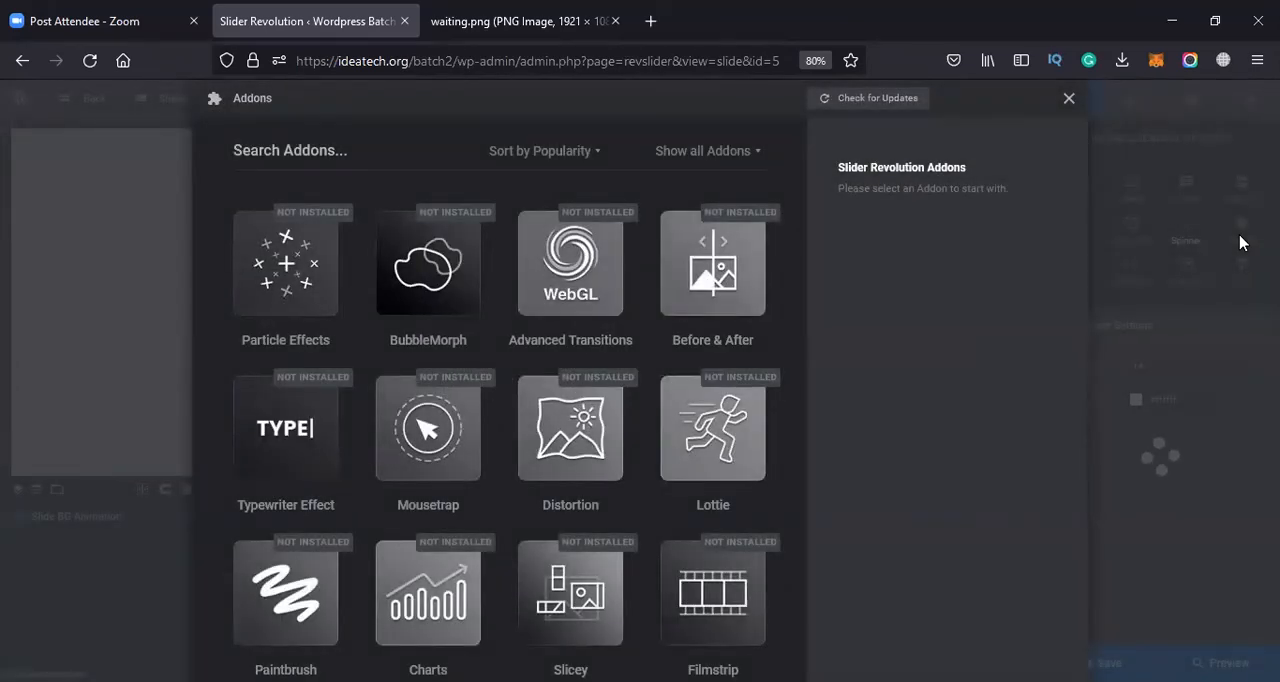
left_click(1069, 98)
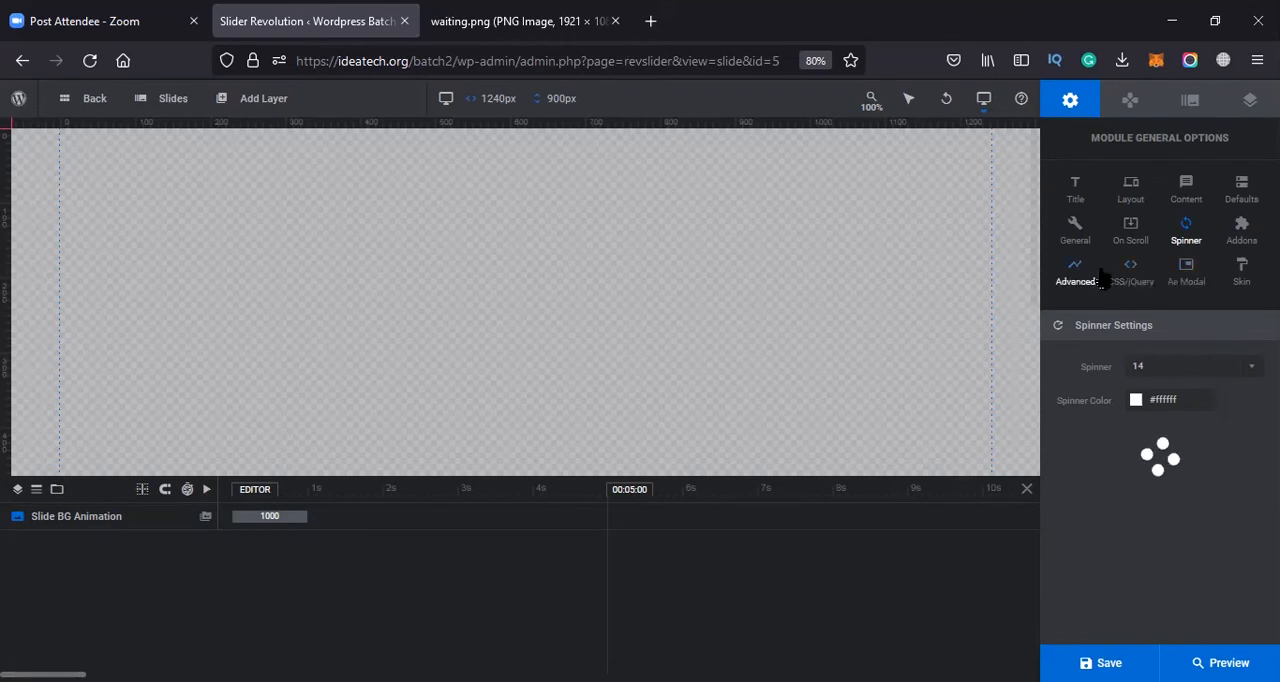
left_click(1096, 278)
left_click(1241, 232)
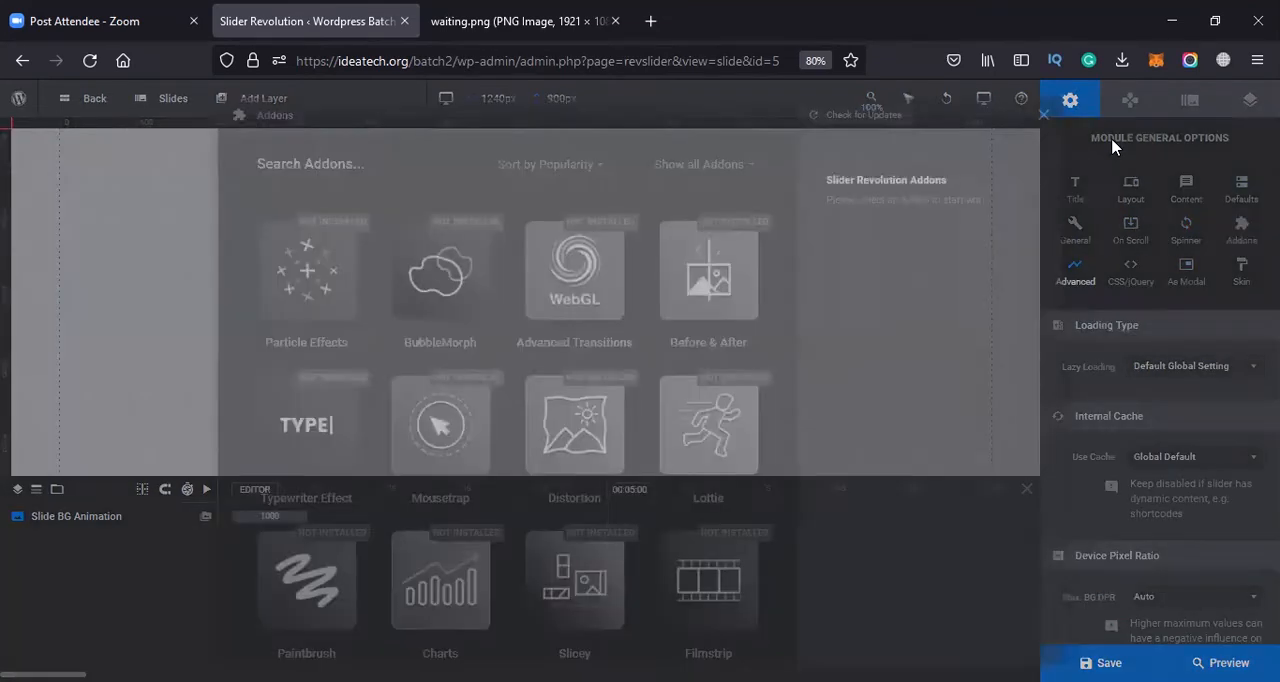
left_click(1068, 98)
Enable the progress bar in the module's navigation options, toggling it off and on to compare
left_click(1130, 100)
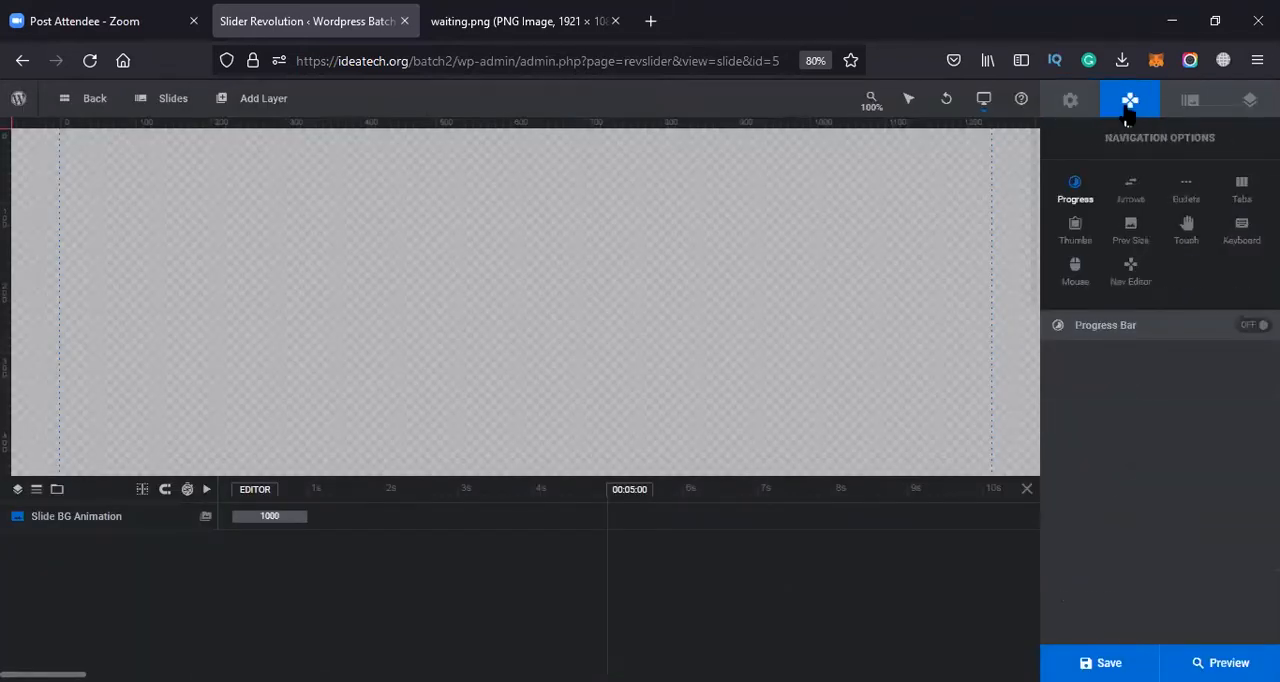
left_click(1078, 200)
left_click(1250, 328)
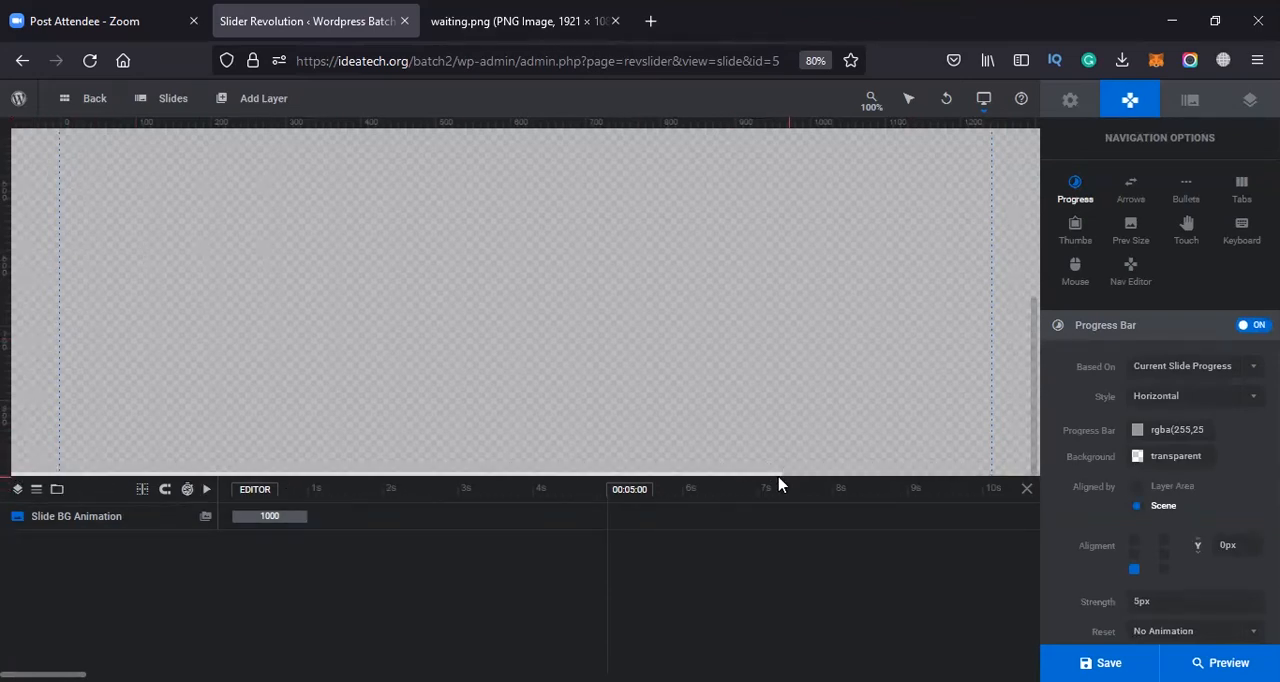
left_click(1252, 326)
left_click(1252, 326)
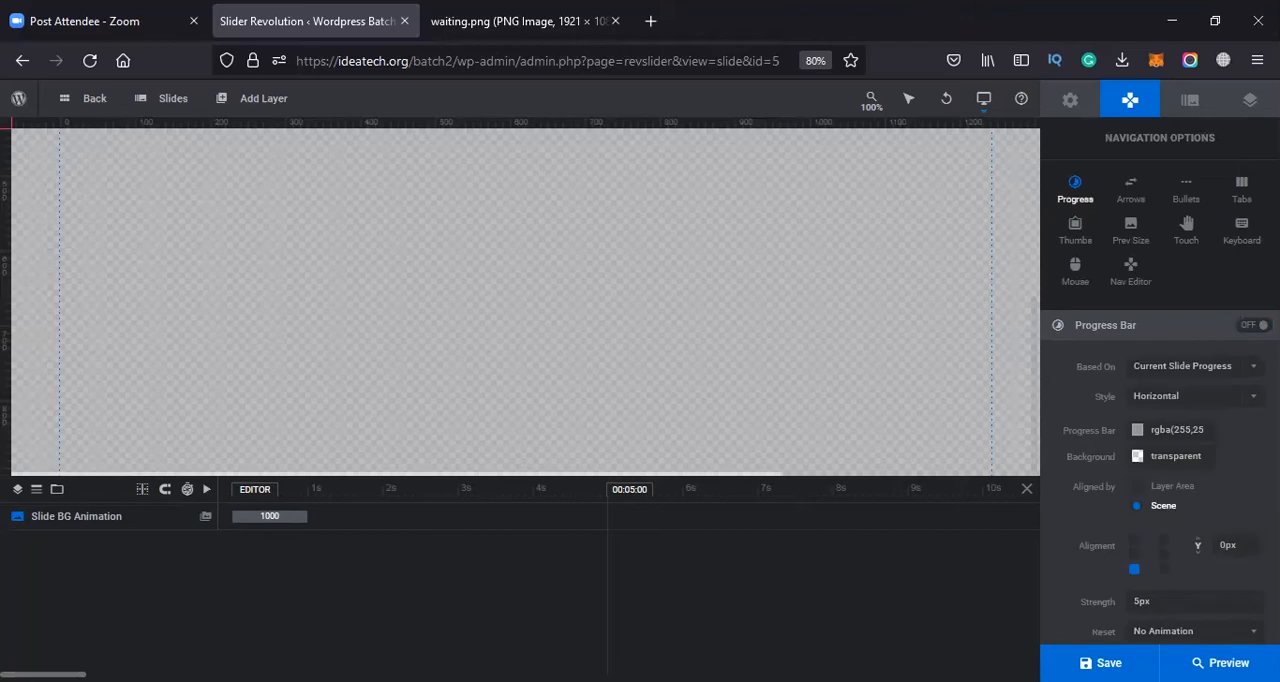
left_click(1252, 325)
left_click(1250, 325)
Review the progress bar's strength setting and toggle its visibility on mobile devices
scroll(1140, 528, "down", 1)
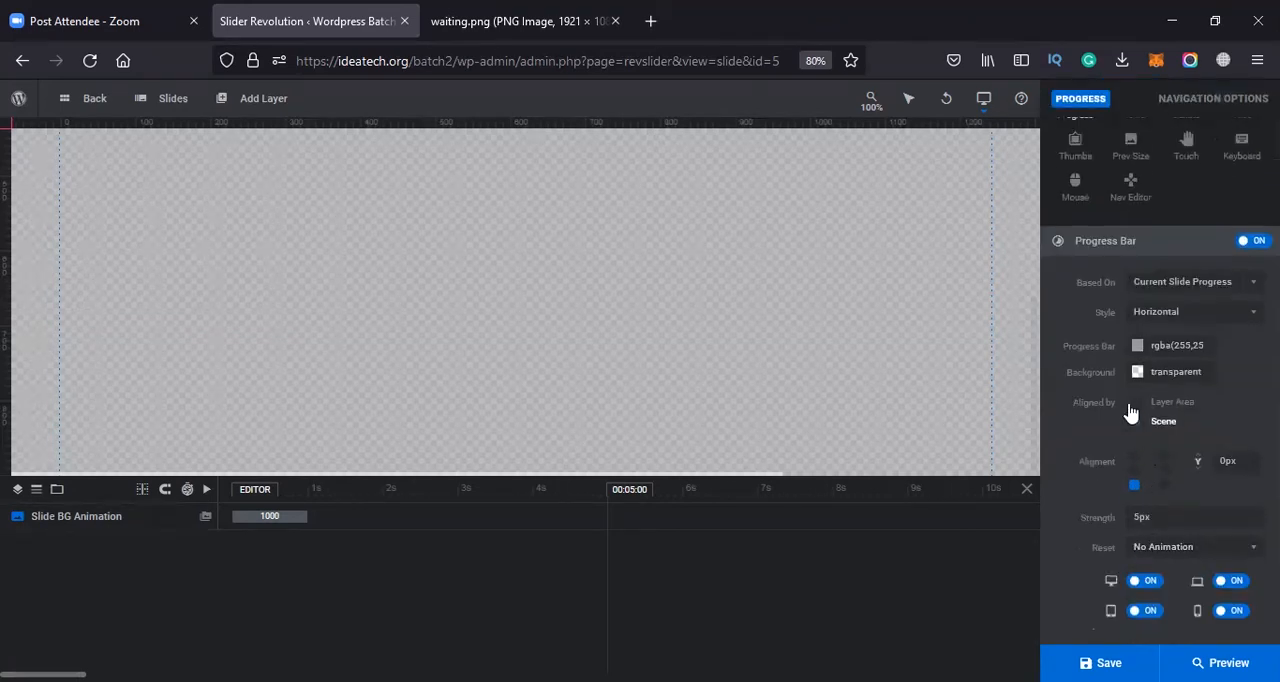
double_click(1153, 518)
left_click(1238, 613)
scroll(1194, 434, "up", 2)
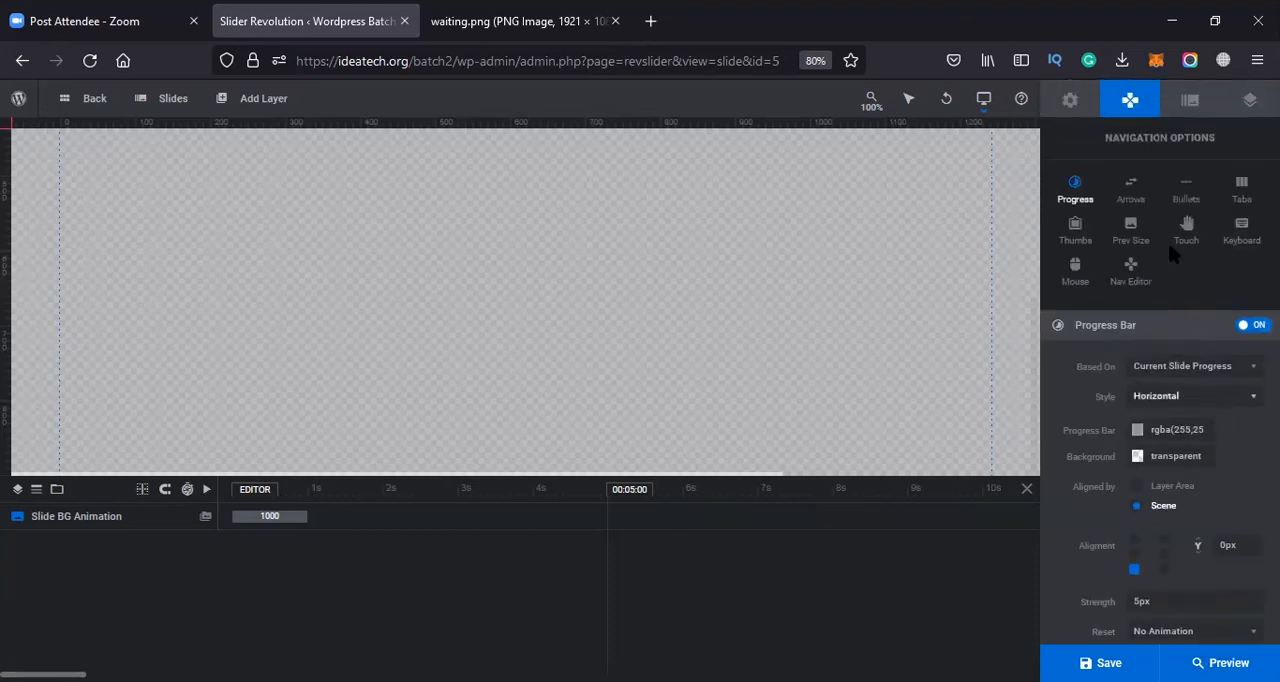
Enable the module's navigation arrows and check their placement on the slide
left_click(1133, 190)
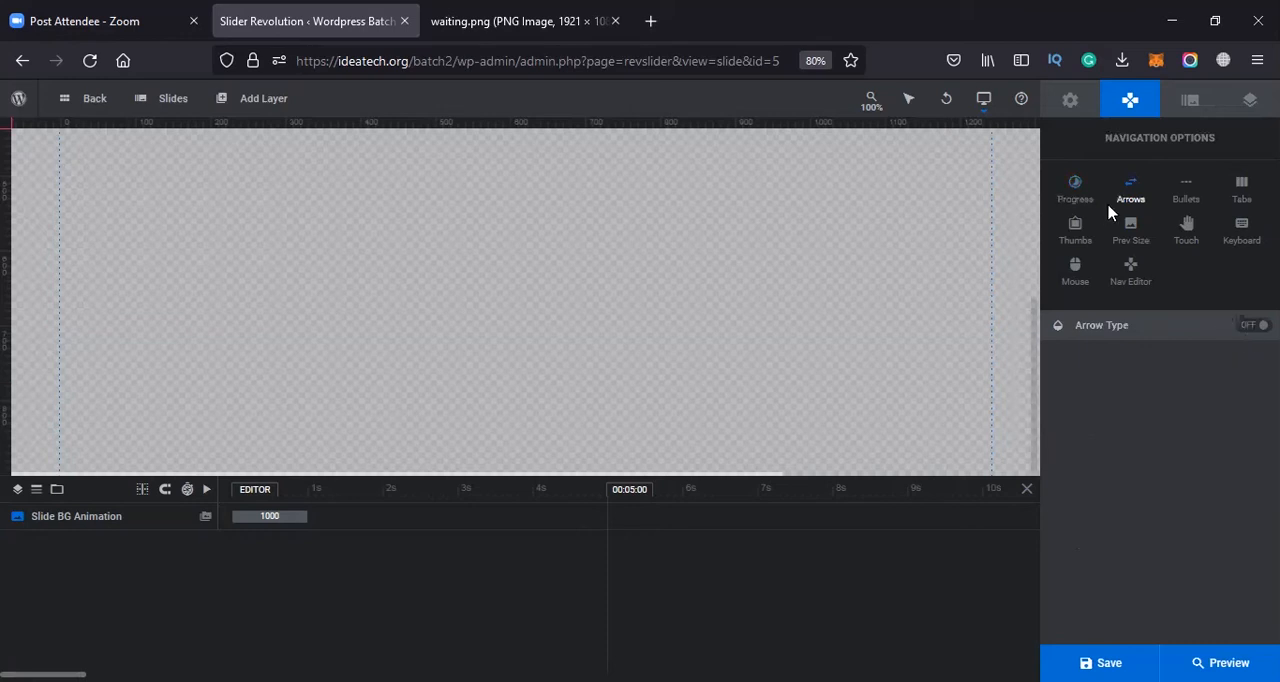
left_click(1250, 325)
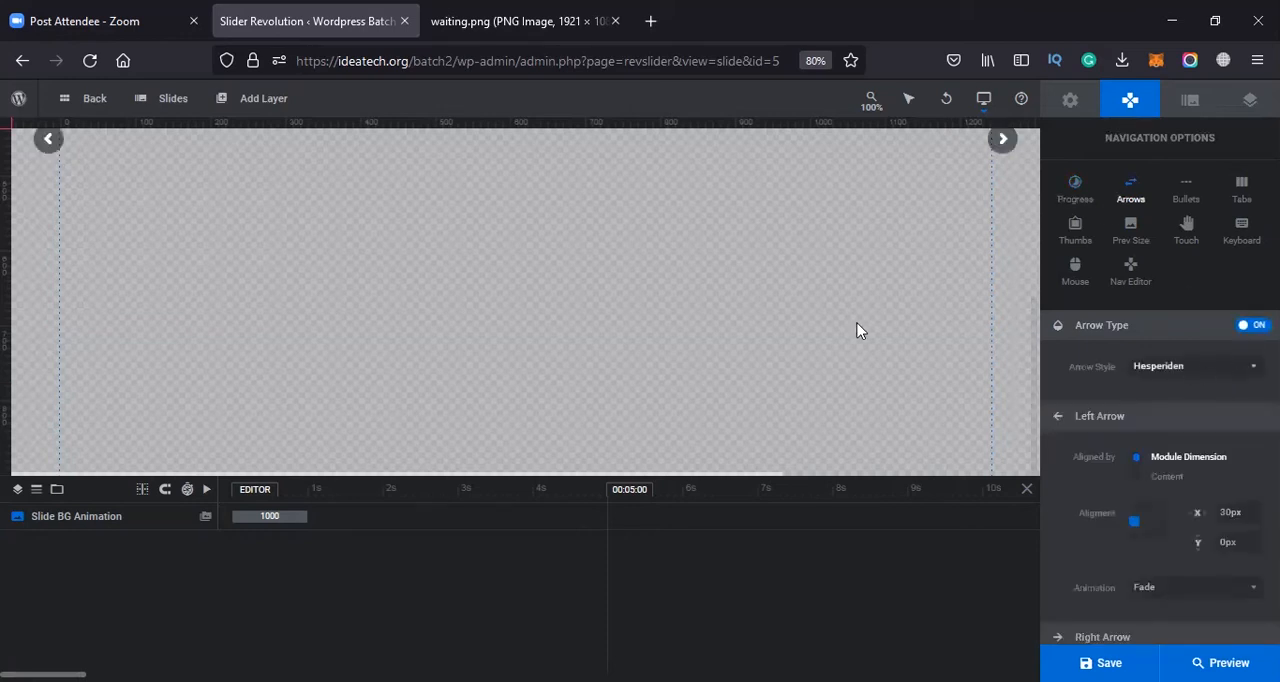
scroll(736, 360, "up", 3)
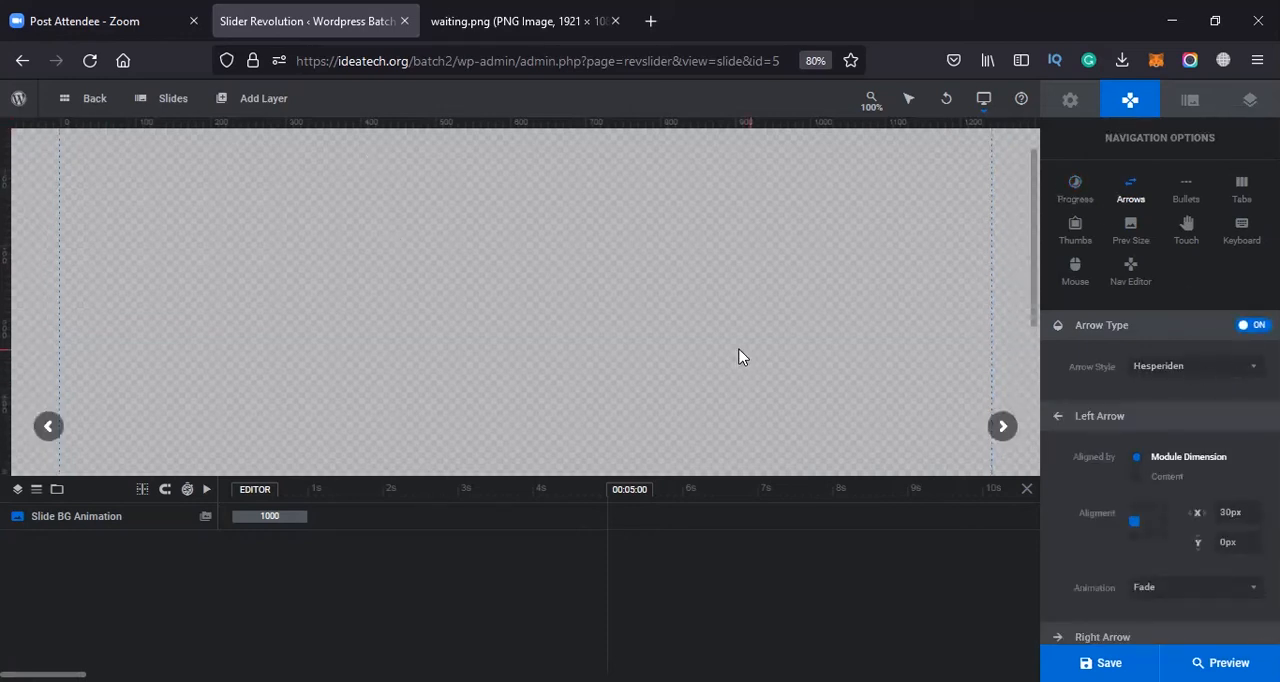
scroll(1010, 400, "down", 1)
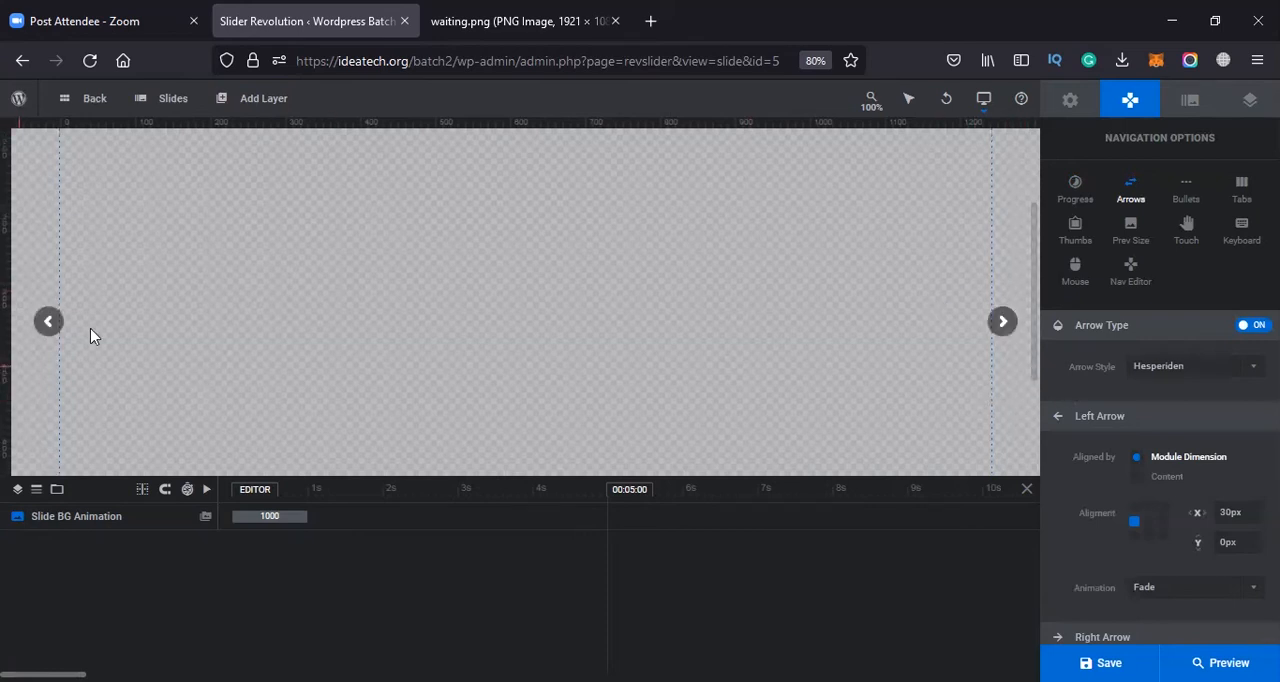
Try the Ares, Custom and Persephone styles on the navigation arrows
left_click(1194, 368)
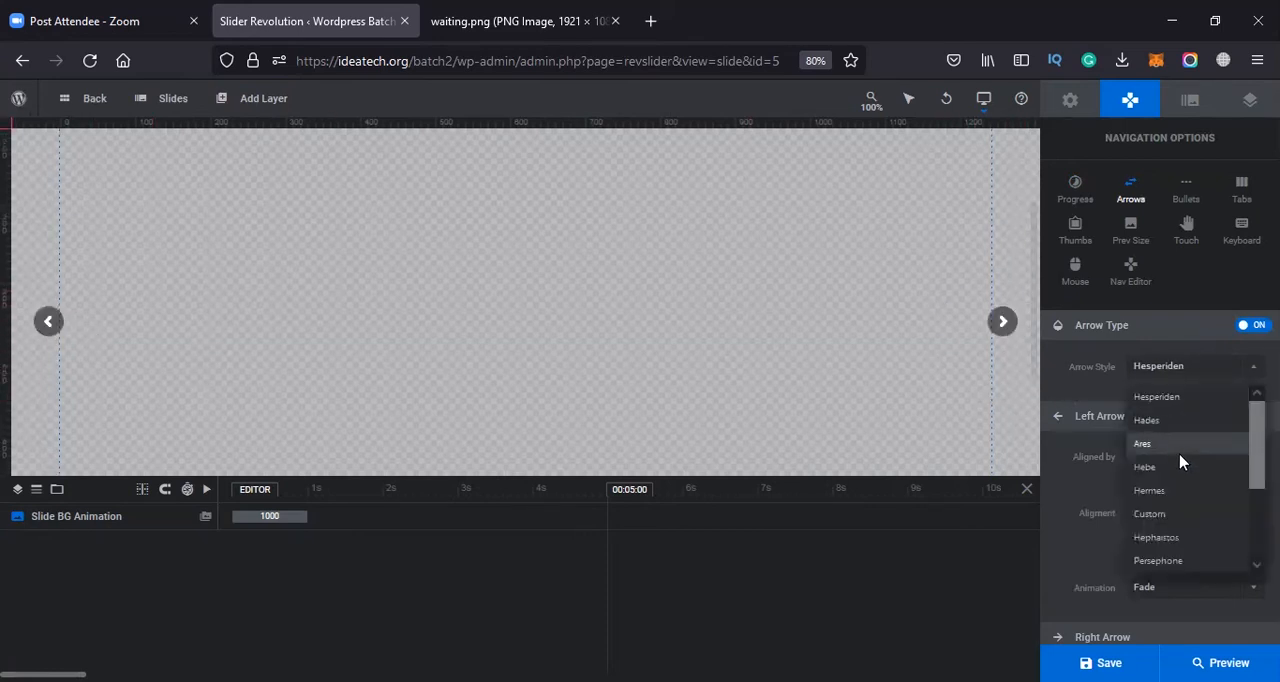
left_click(1180, 448)
left_click(1180, 368)
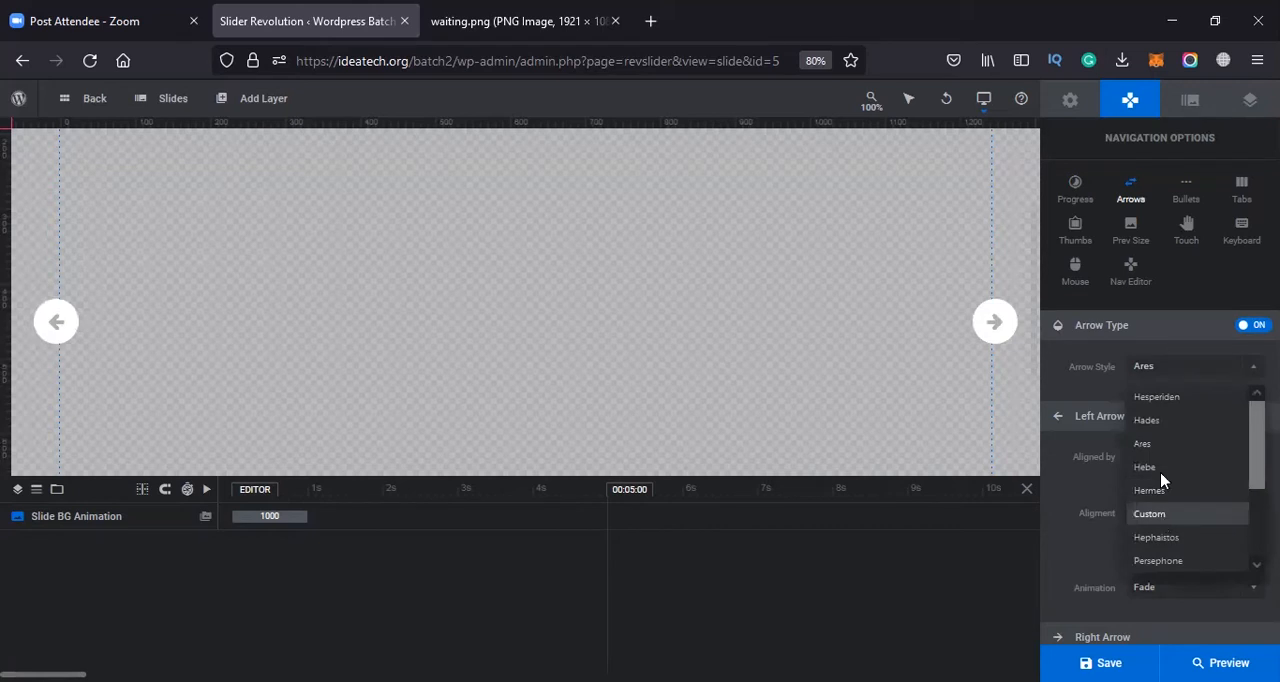
left_click(1162, 517)
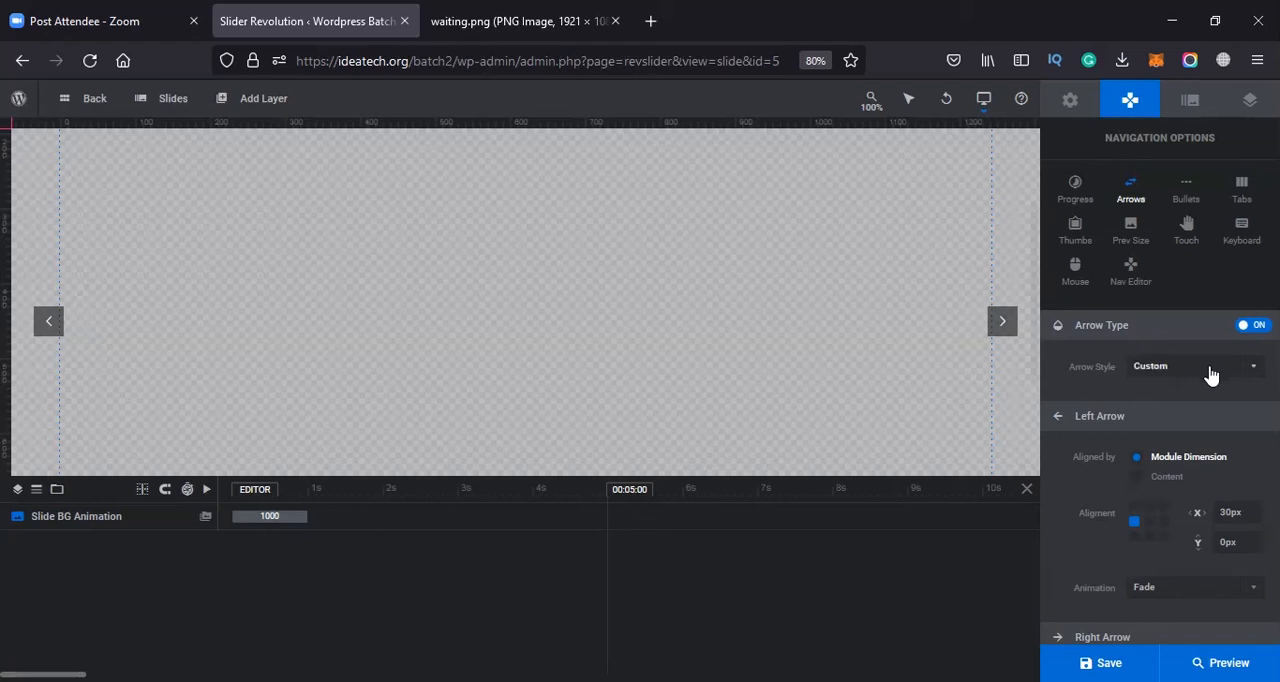
left_click(1208, 372)
left_click(1184, 565)
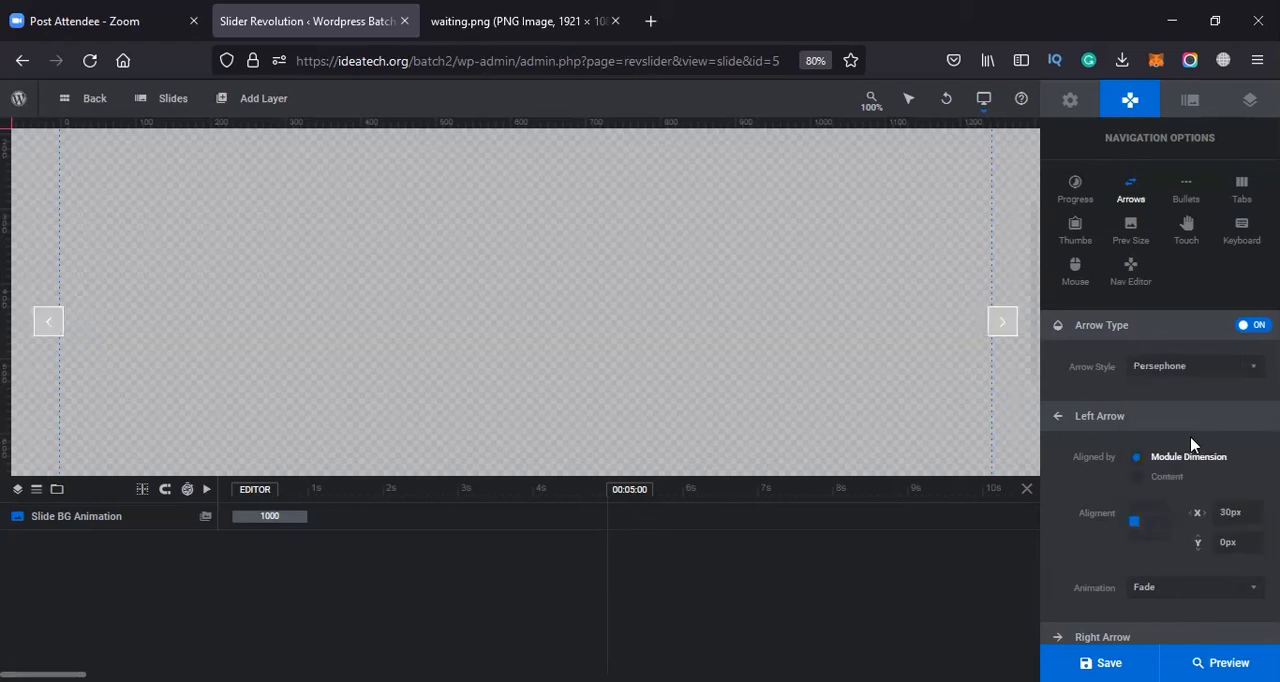
Set the navigation arrow style to Metis
left_click(1206, 366)
scroll(1185, 535, "down", 2)
left_click(1176, 525)
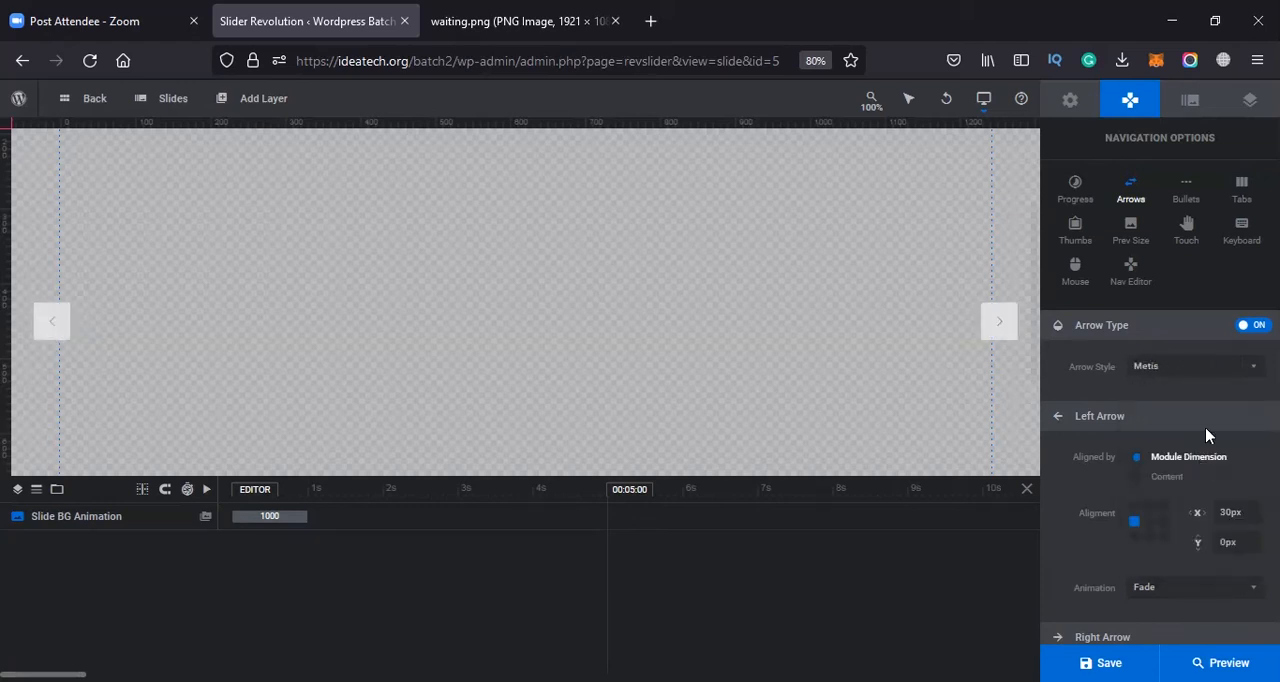
Set the navigation arrow style to Dione
left_click(1186, 366)
scroll(1170, 566, "down", 1)
left_click(1163, 540)
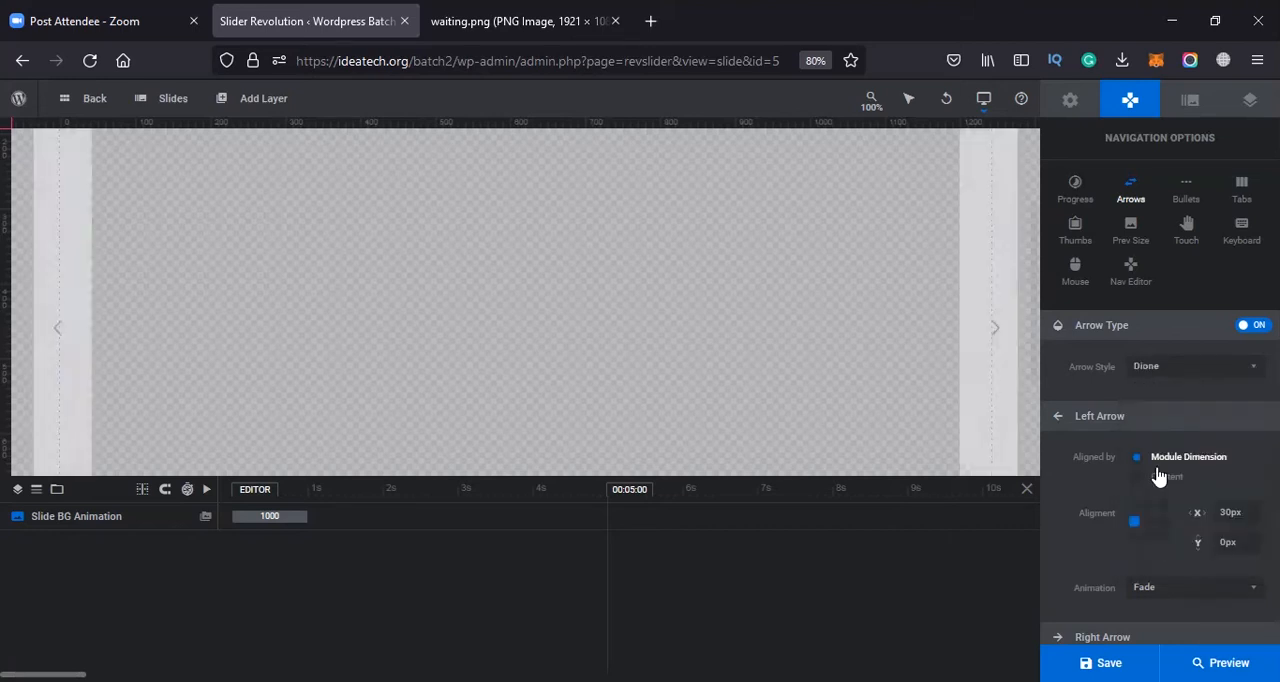
scroll(1156, 468, "down", 3)
scroll(1157, 474, "up", 5)
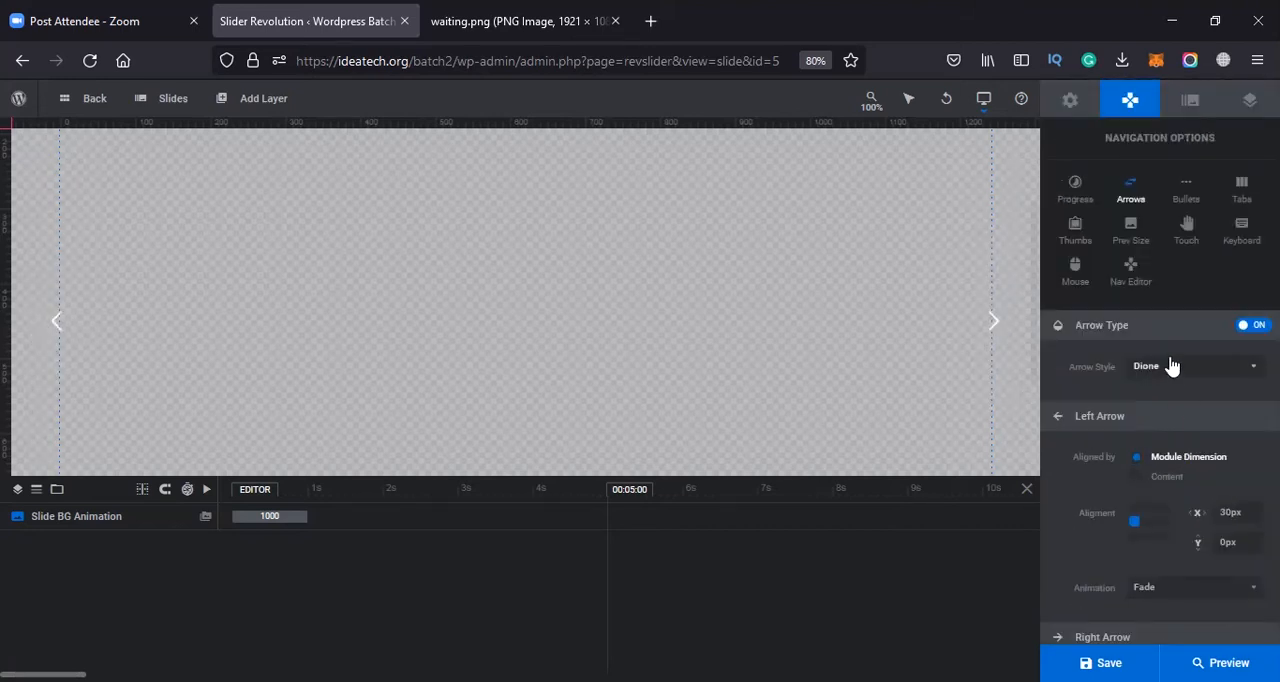
Try two more styles on the navigation arrows, ending with the large, thin white chevrons
left_click(1168, 366)
left_click(1155, 410)
left_click(1183, 368)
scroll(1180, 500, "down", 2)
left_click(1165, 565)
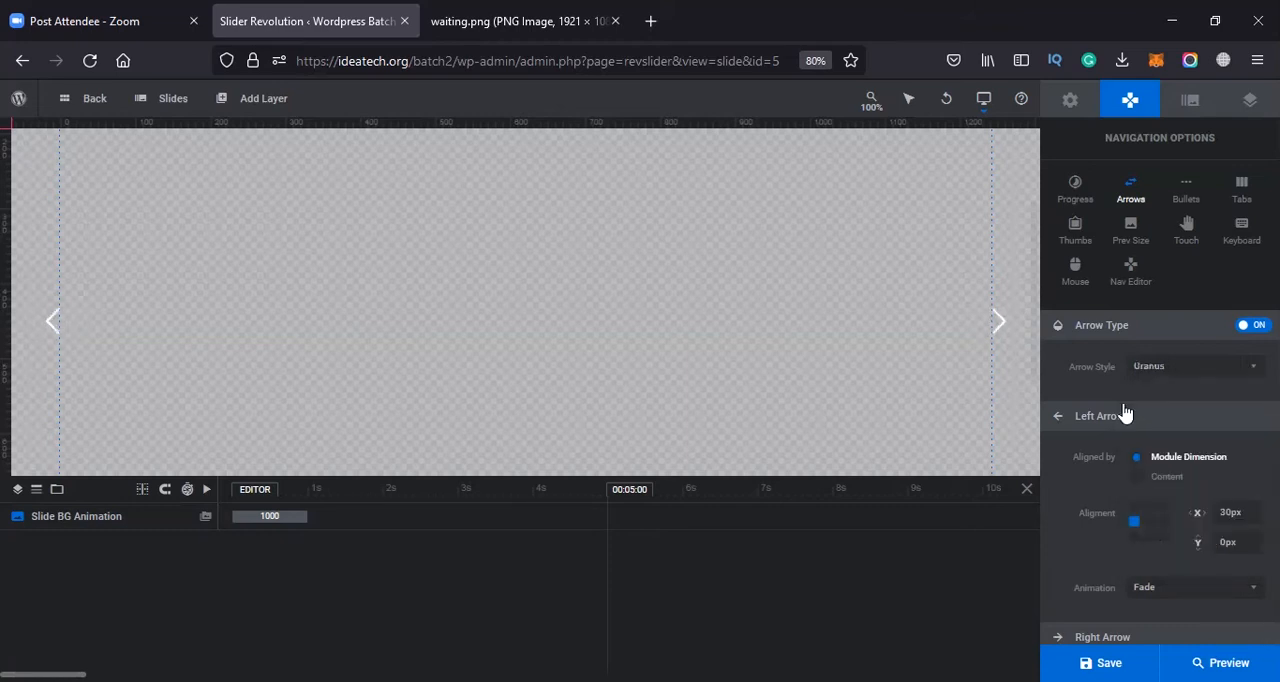
Enable the module's navigation bullets and check their placement on the slide
left_click(1190, 200)
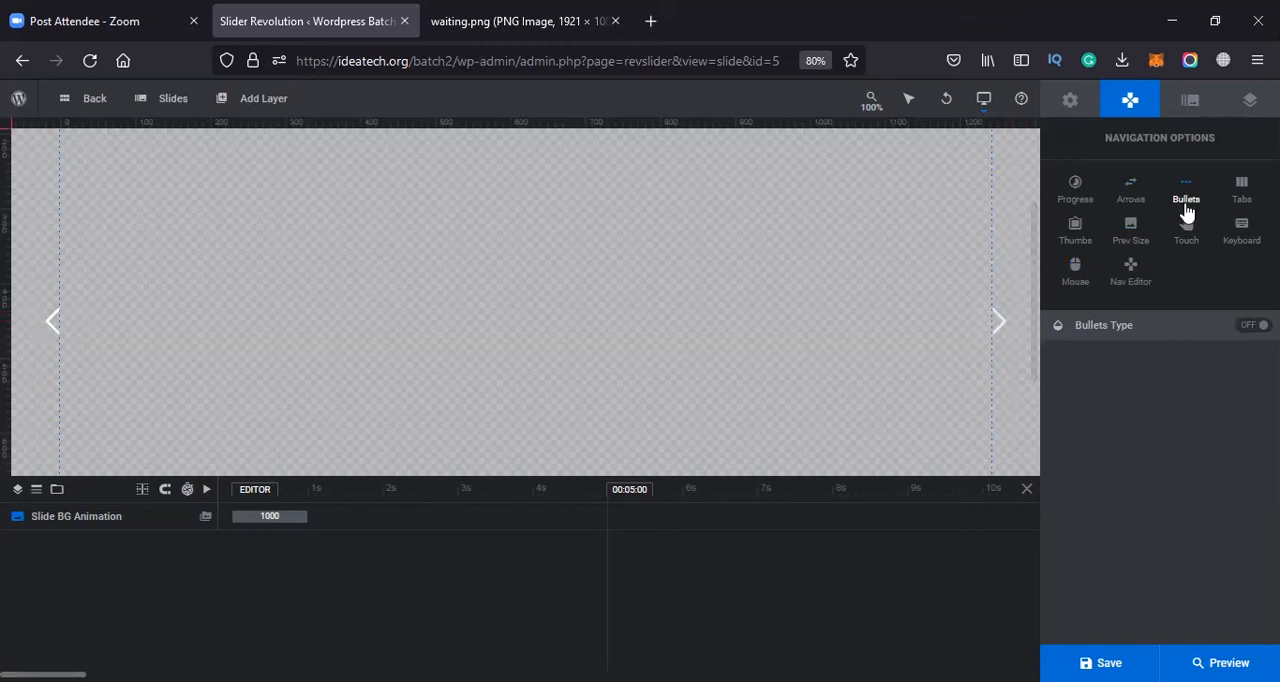
scroll(878, 336, "down", 3)
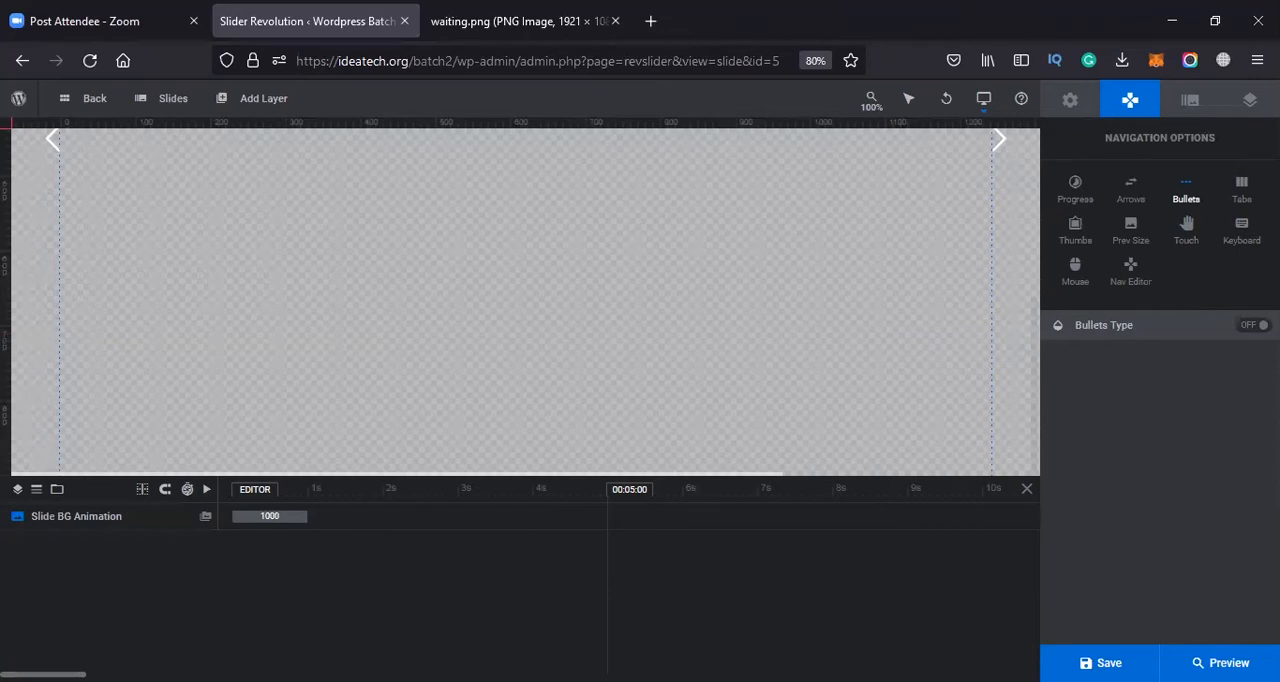
left_click(1252, 325)
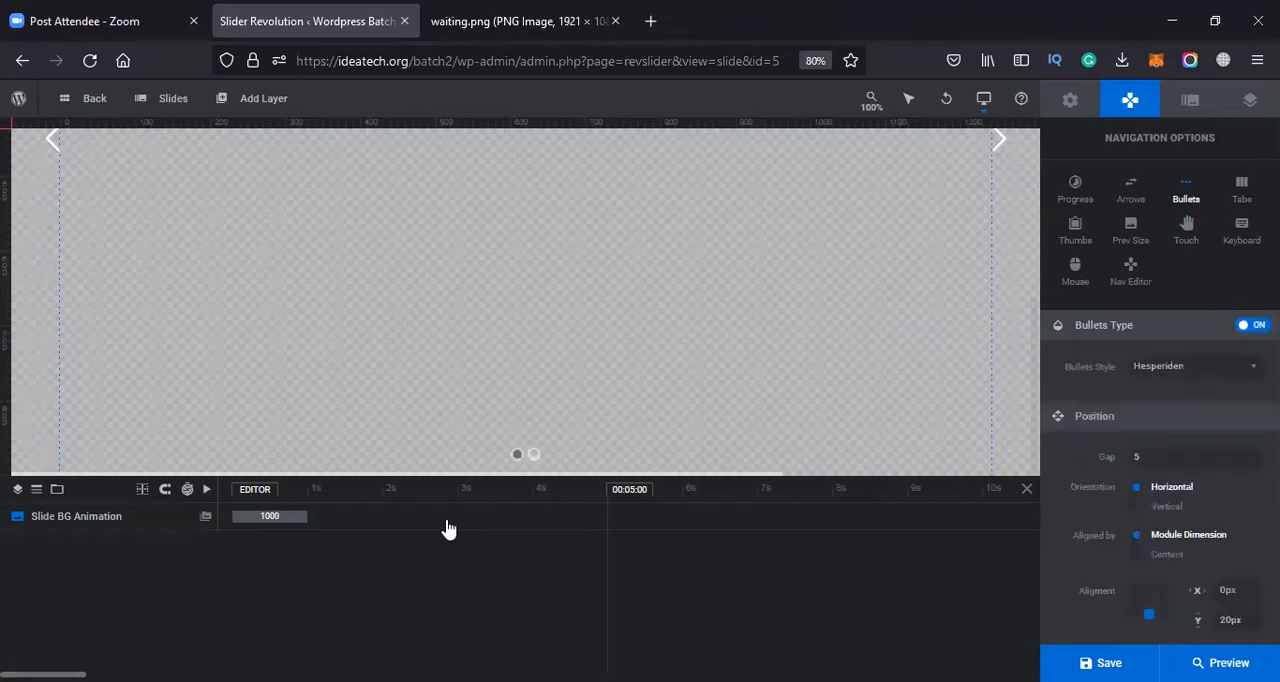
left_click(528, 456)
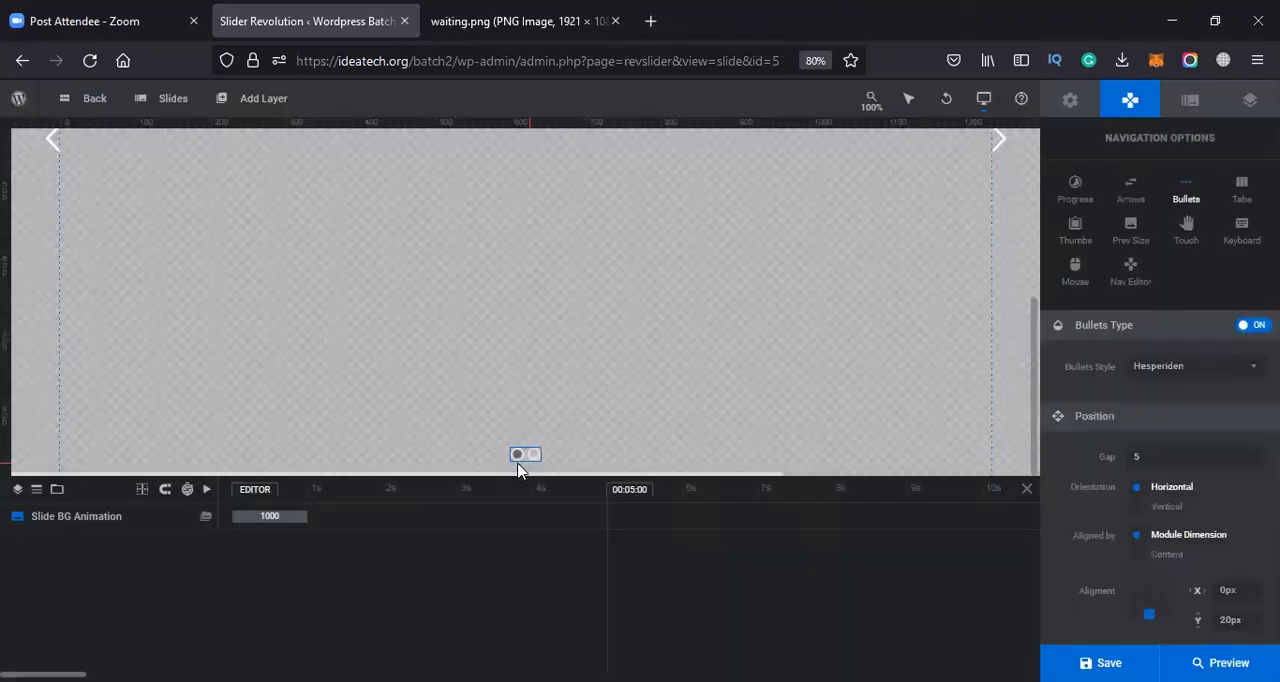
scroll(432, 421, "up", 2)
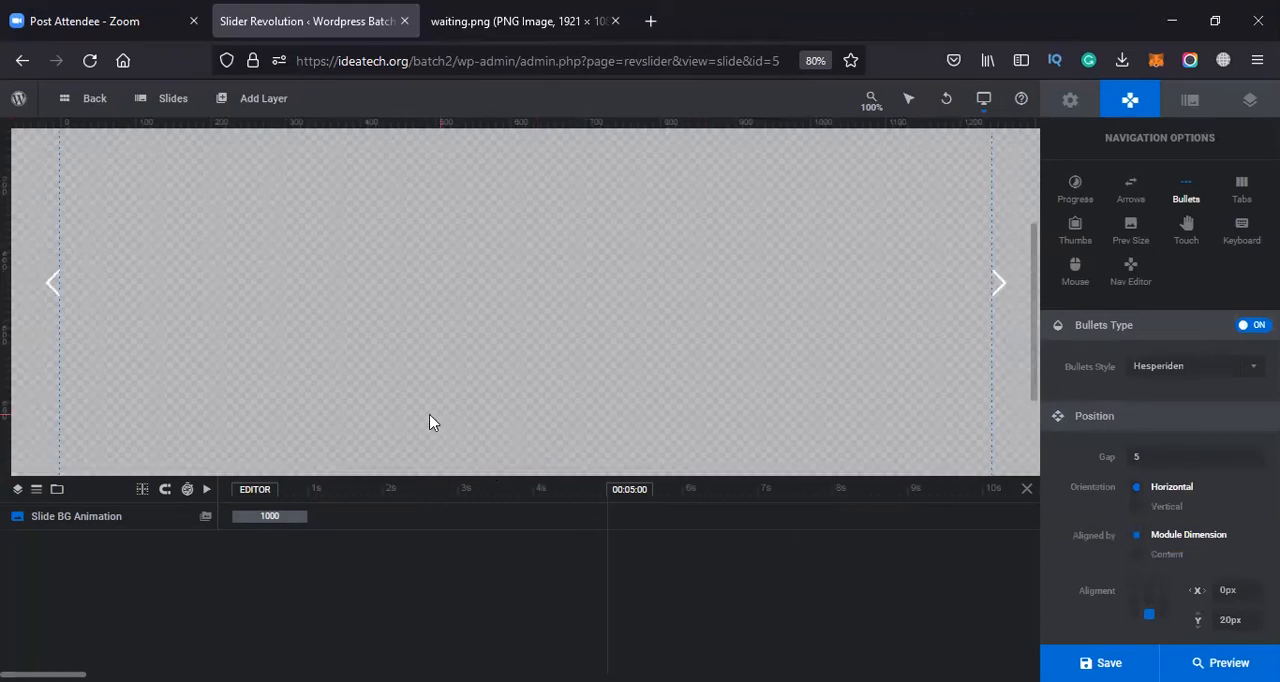
scroll(811, 314, "down", 1)
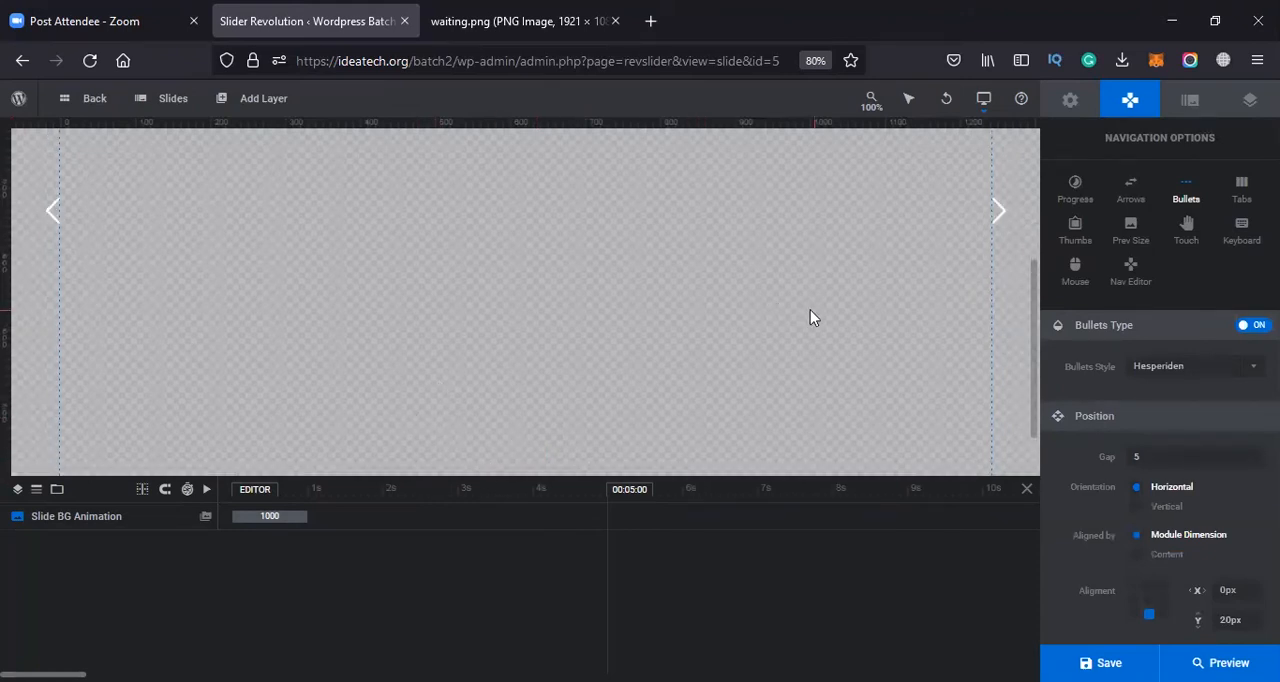
scroll(519, 402, "down", 1)
Try the Hebe style and others on the bullets, choose Metis, and review the bullets' visibility settings
left_click(1160, 370)
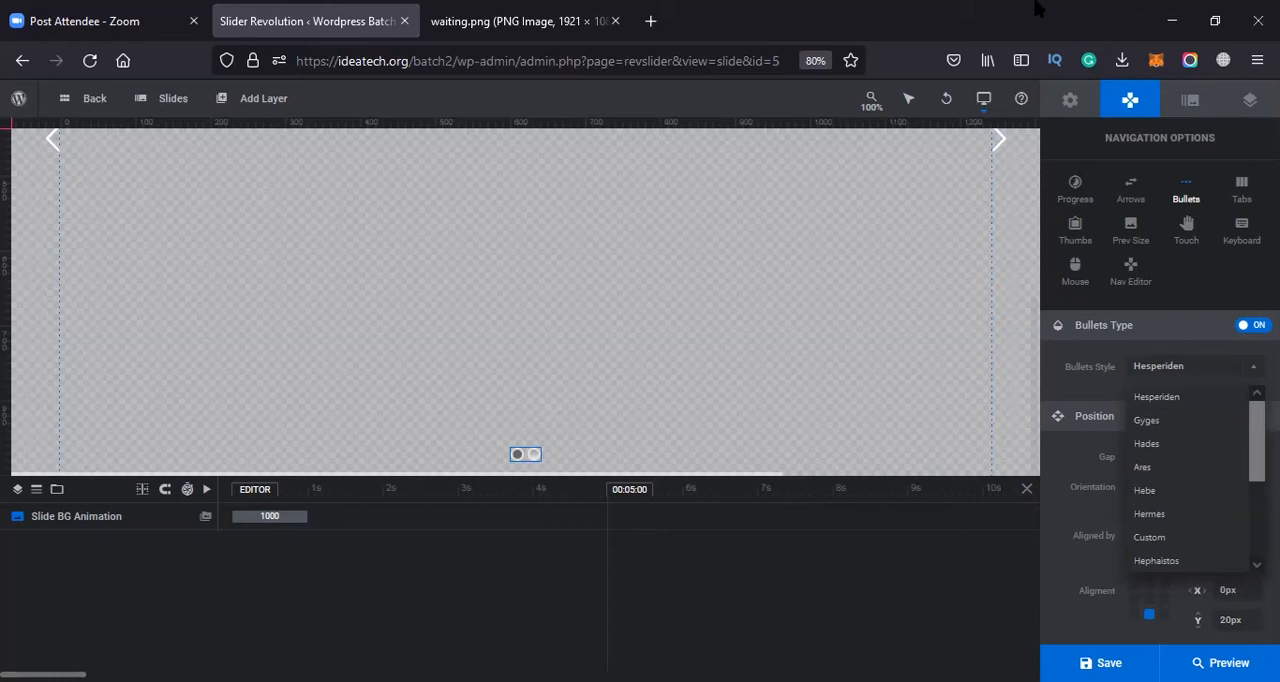
left_click(1145, 492)
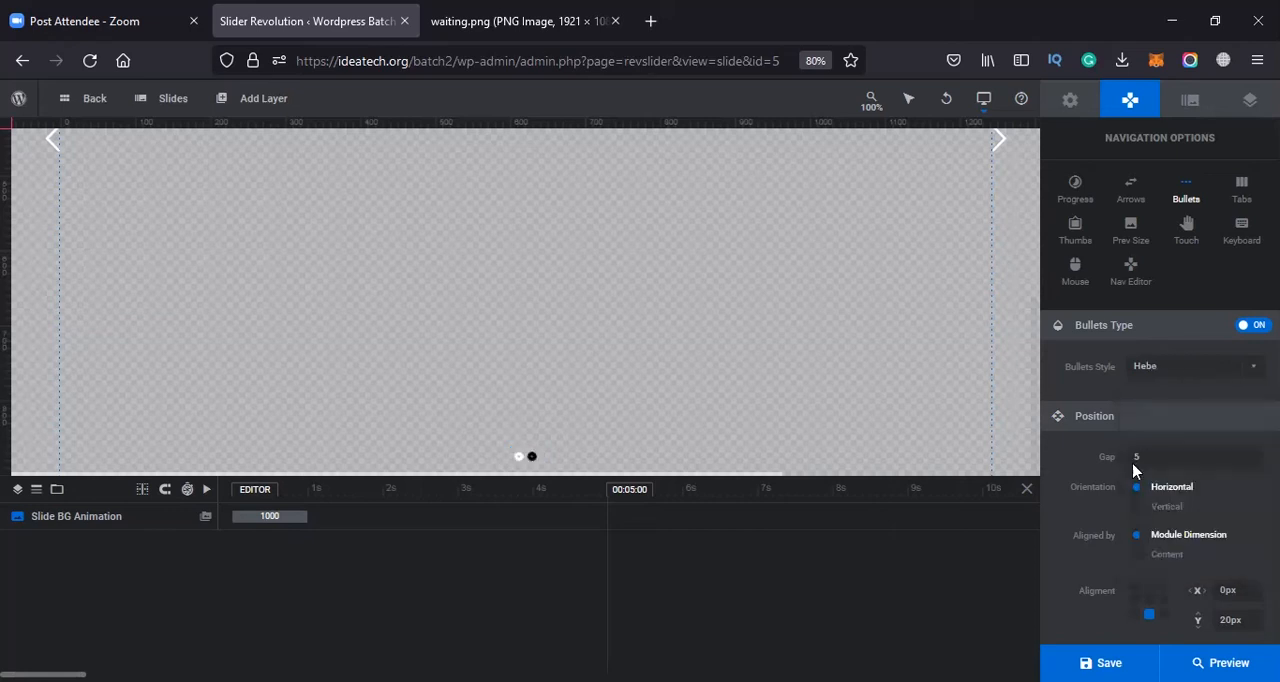
left_click(1193, 372)
left_click(1175, 564)
left_click(1189, 374)
left_click(1175, 518)
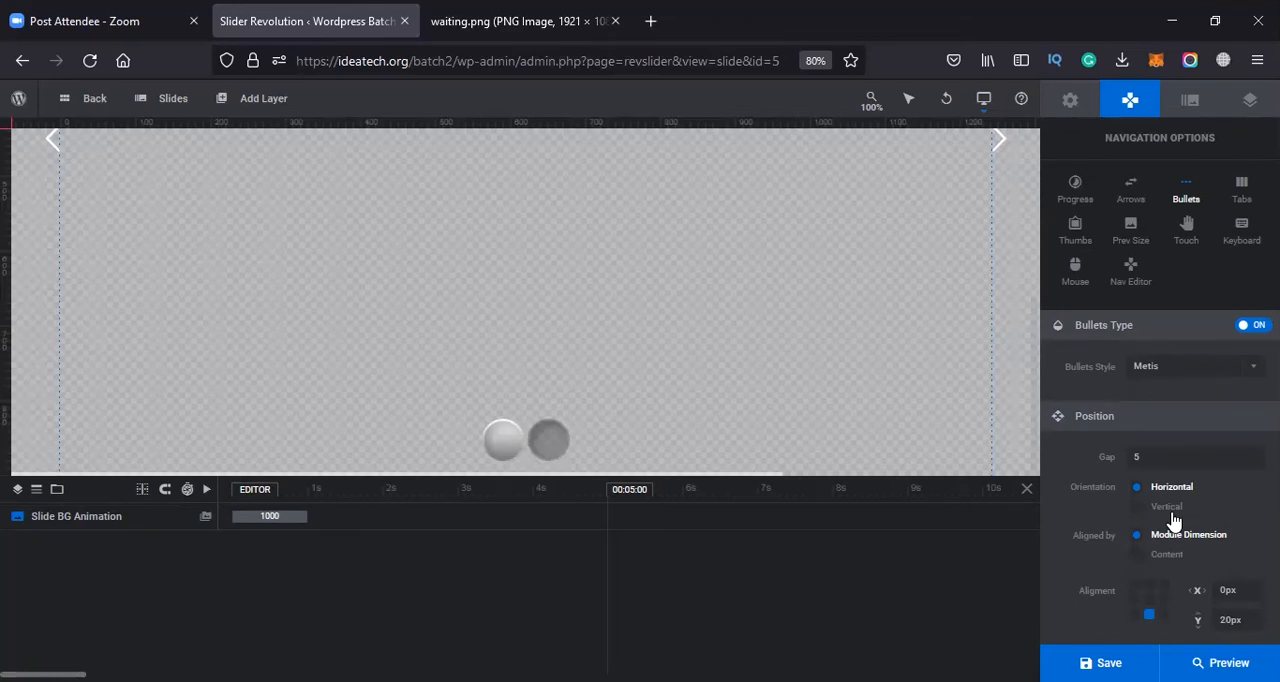
scroll(1155, 286, "down", 6)
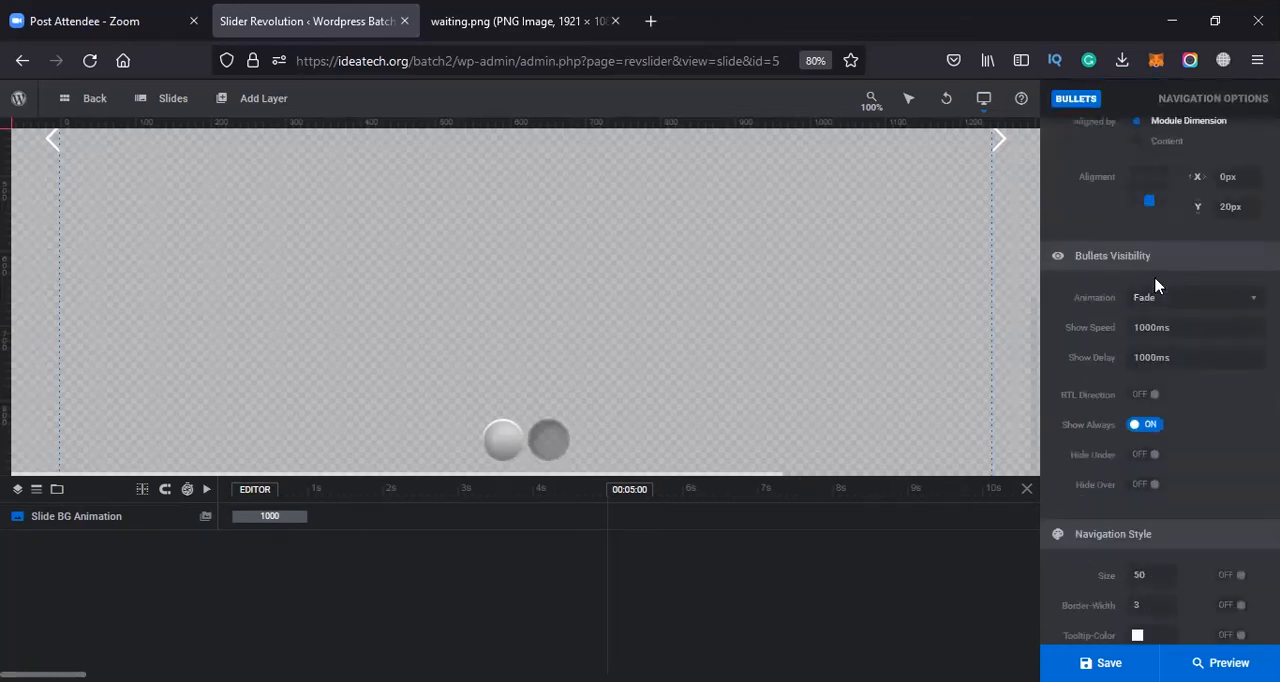
scroll(1172, 389, "up", 6)
Try the tabs navigation on the module and turn it off again
left_click(1241, 190)
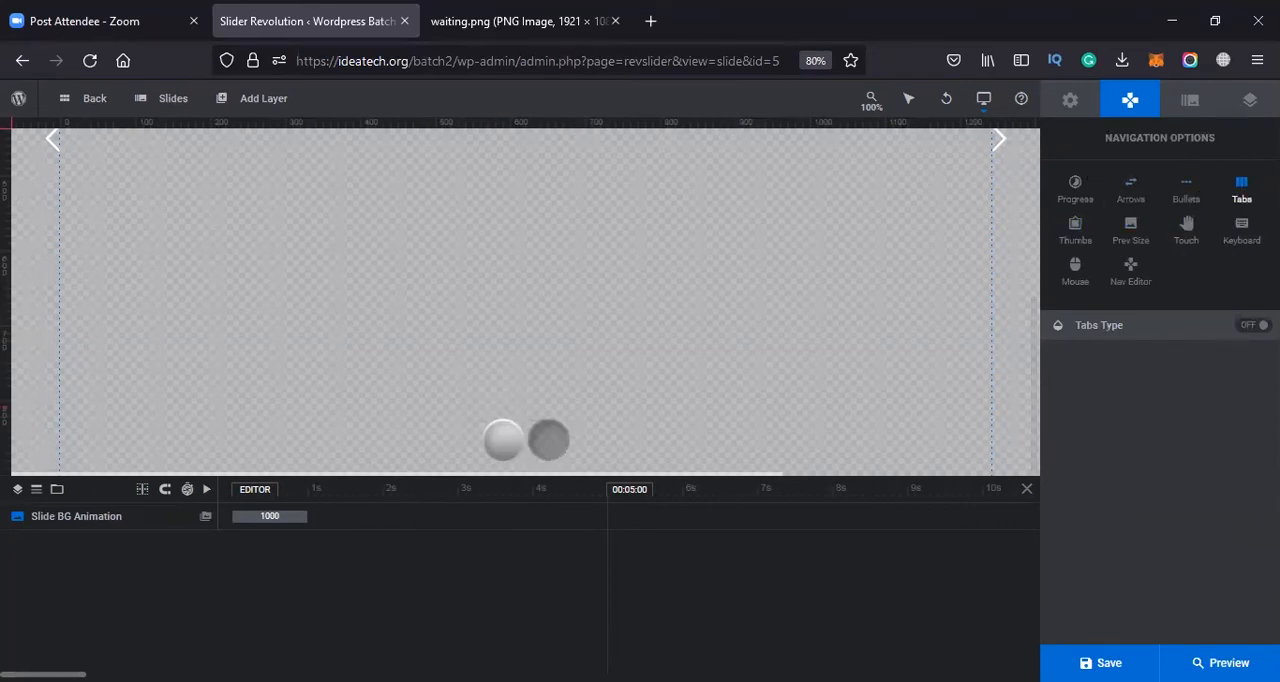
left_click(1252, 325)
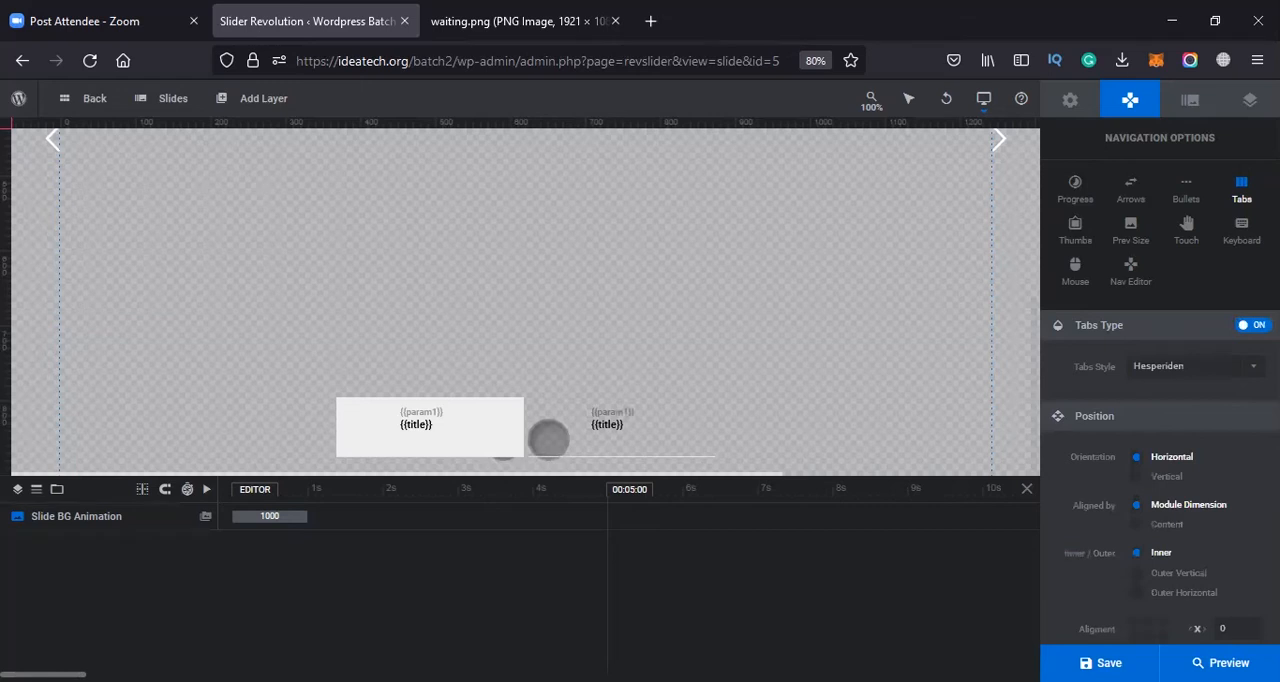
left_click(1252, 325)
left_click(1252, 325)
Enable the module's thumbnail navigation briefly and disable it again
left_click(1073, 238)
left_click(1250, 333)
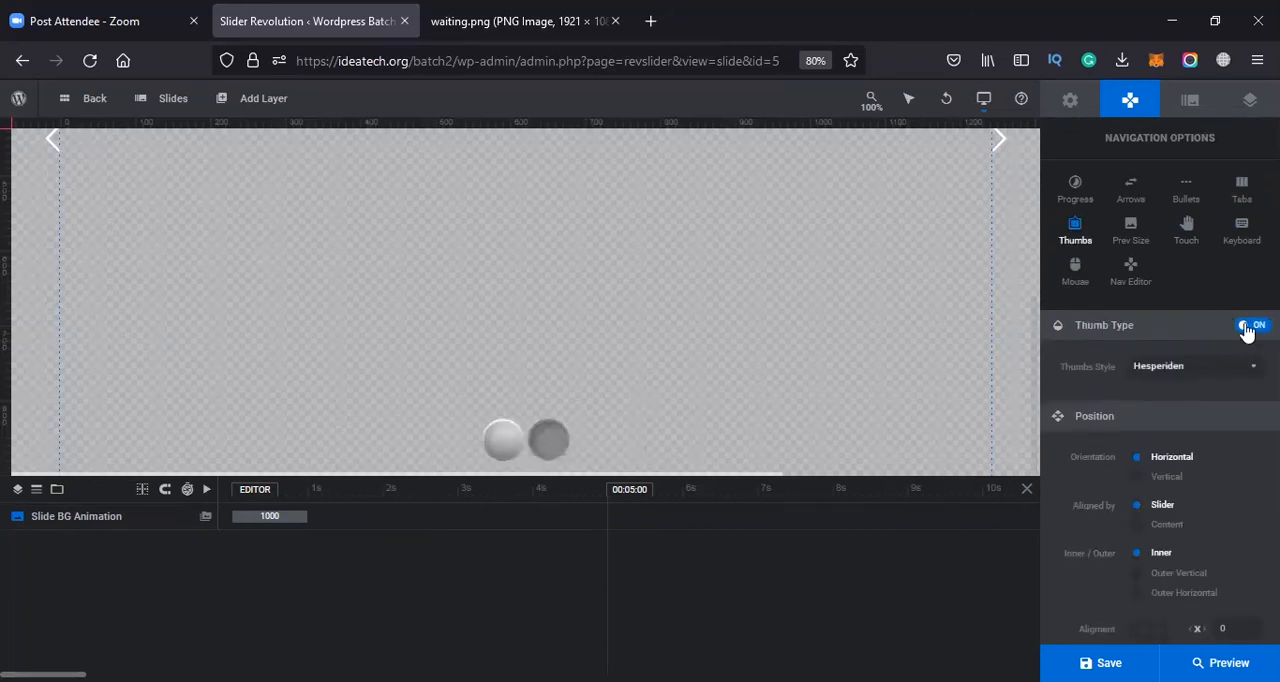
left_click(1245, 334)
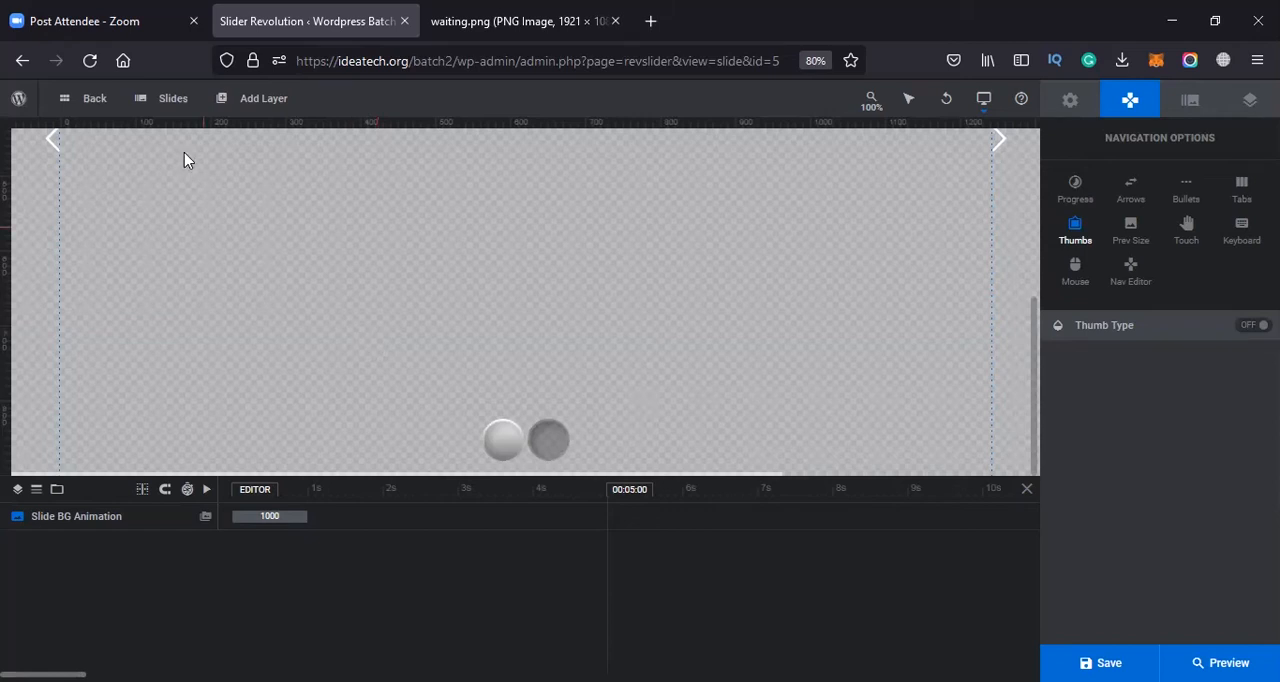
Open slide #1 for editing and set its background source type to Image
mouse_move(173, 98)
mouse_move(163, 135)
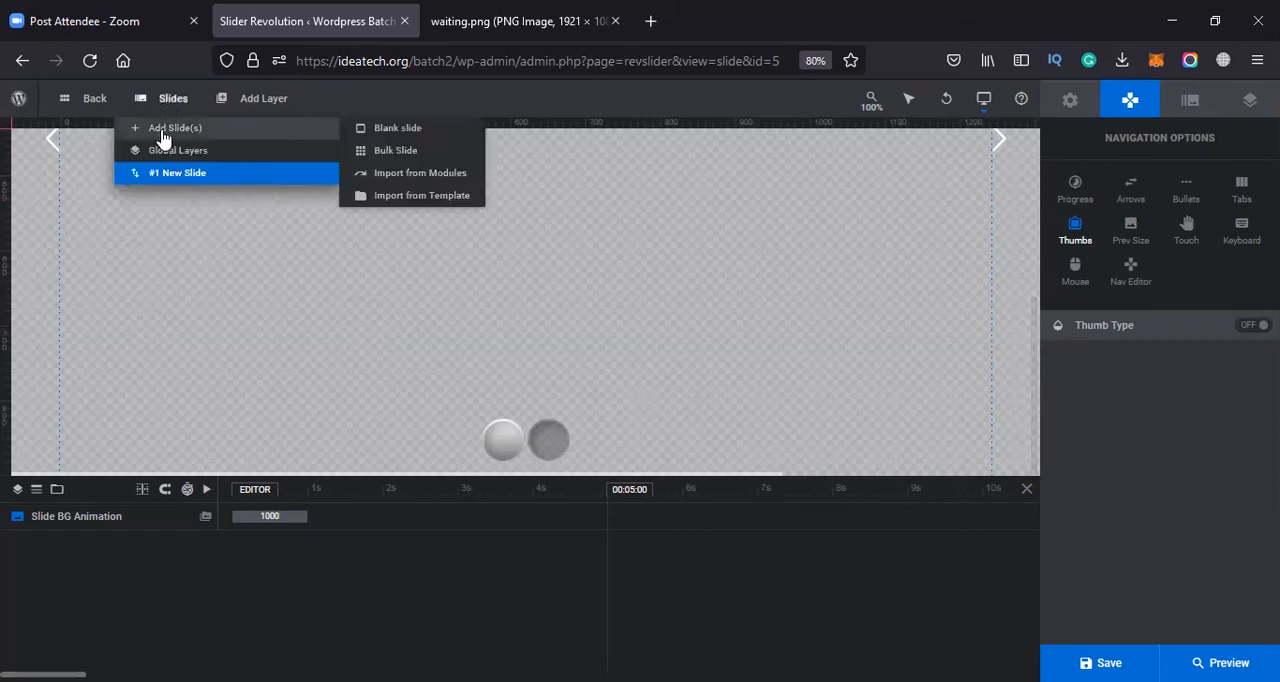
left_click(200, 173)
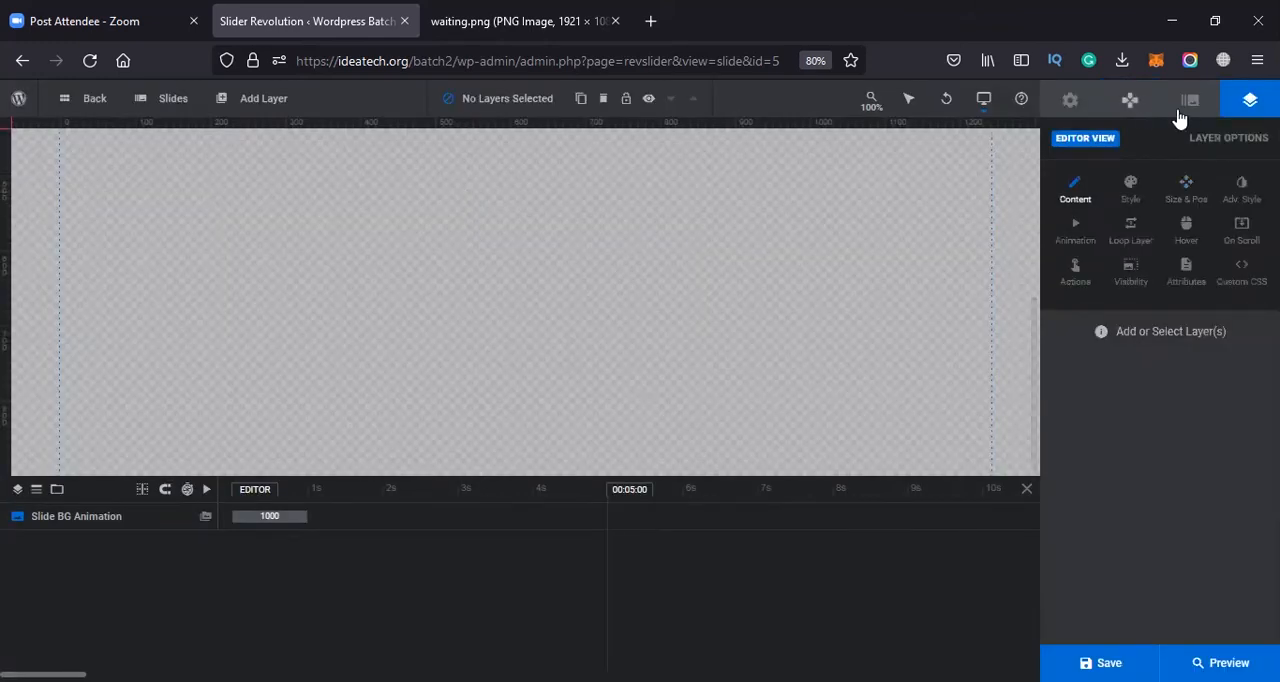
left_click(1189, 104)
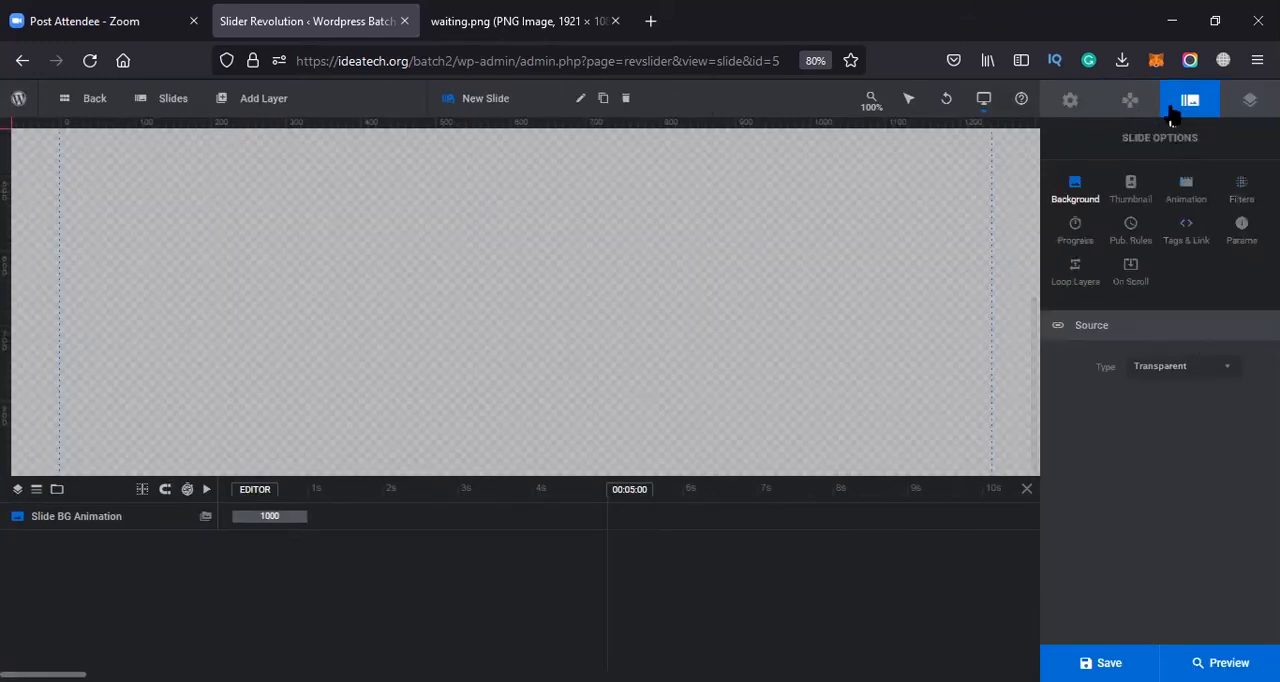
mouse_move(173, 98)
left_click(1178, 370)
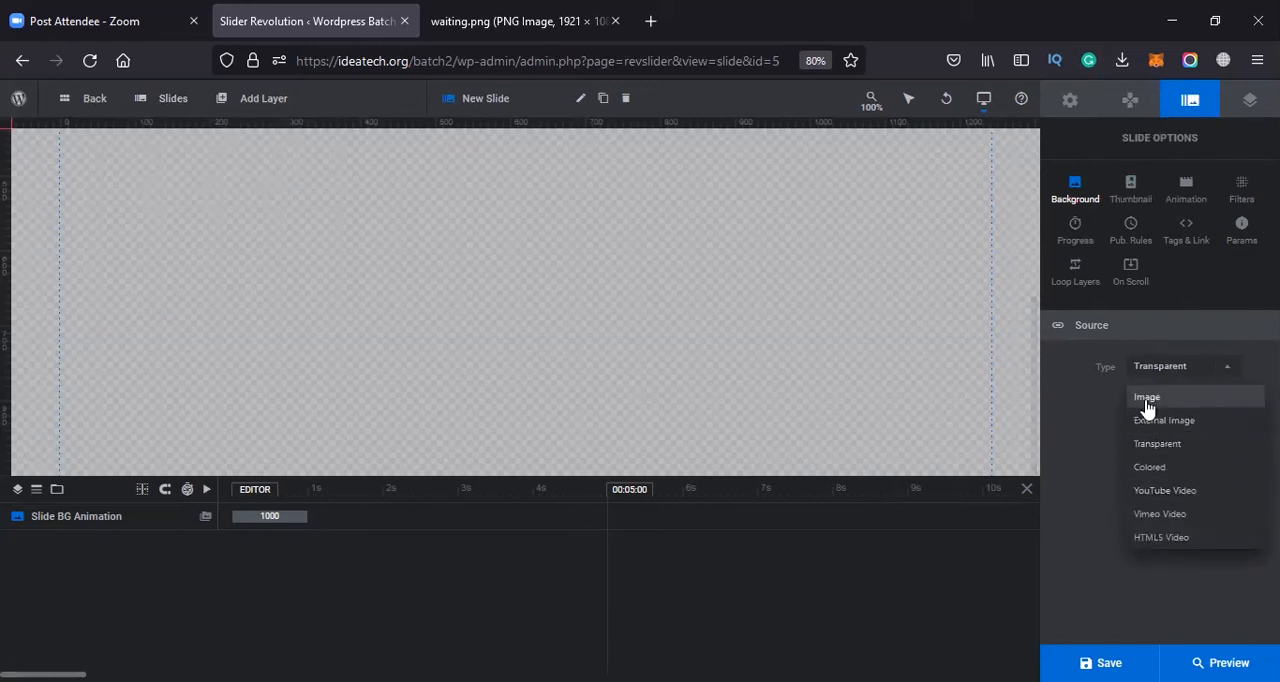
left_click(1147, 399)
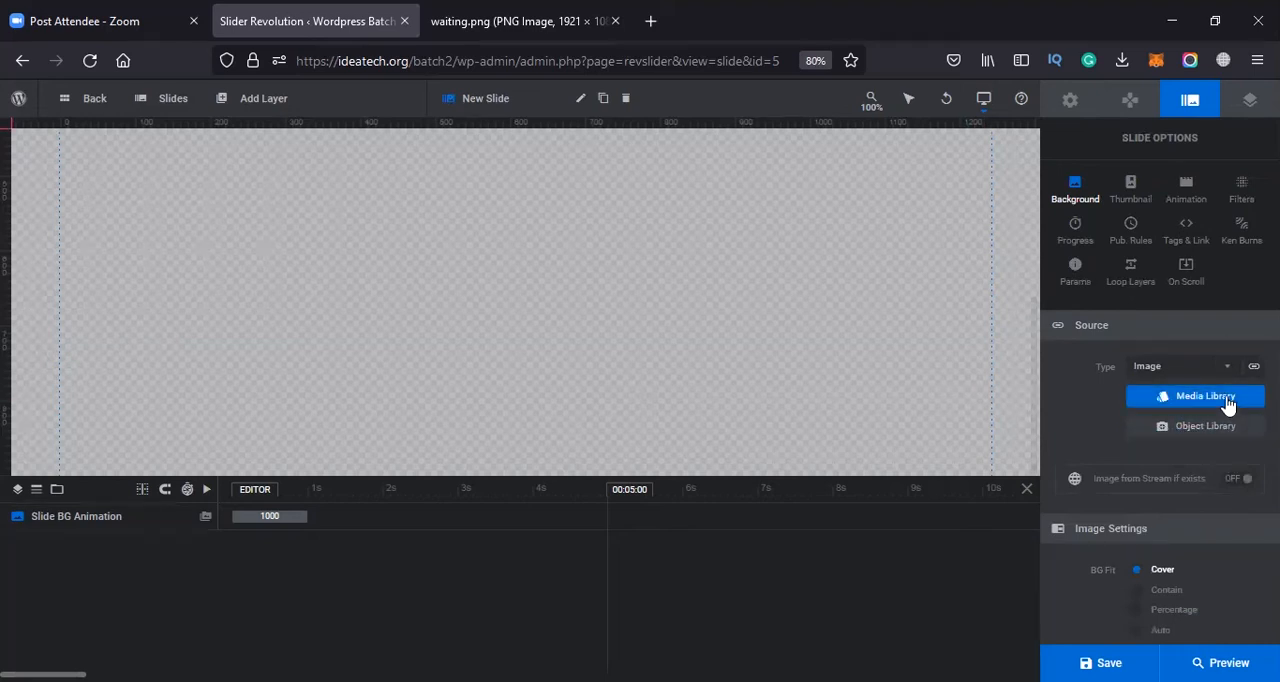
Try External Image as the slide's background source type and switch back to Image
scroll(1220, 420, "down", 1)
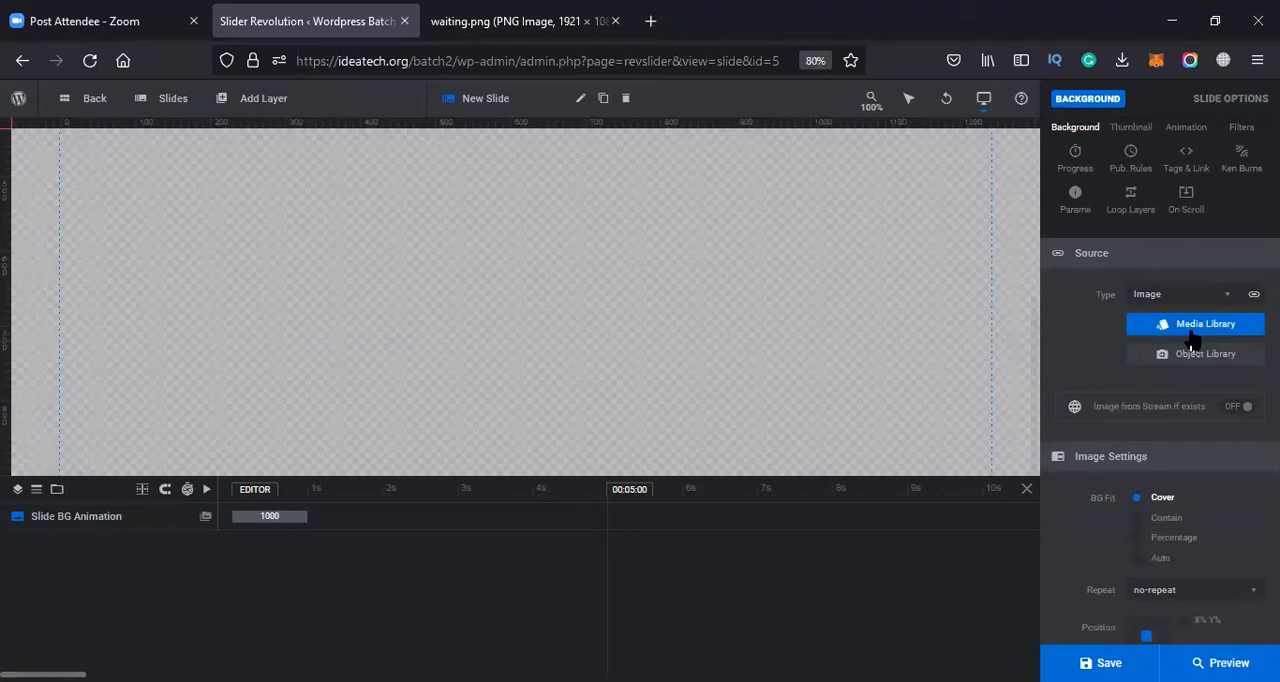
left_click(1228, 306)
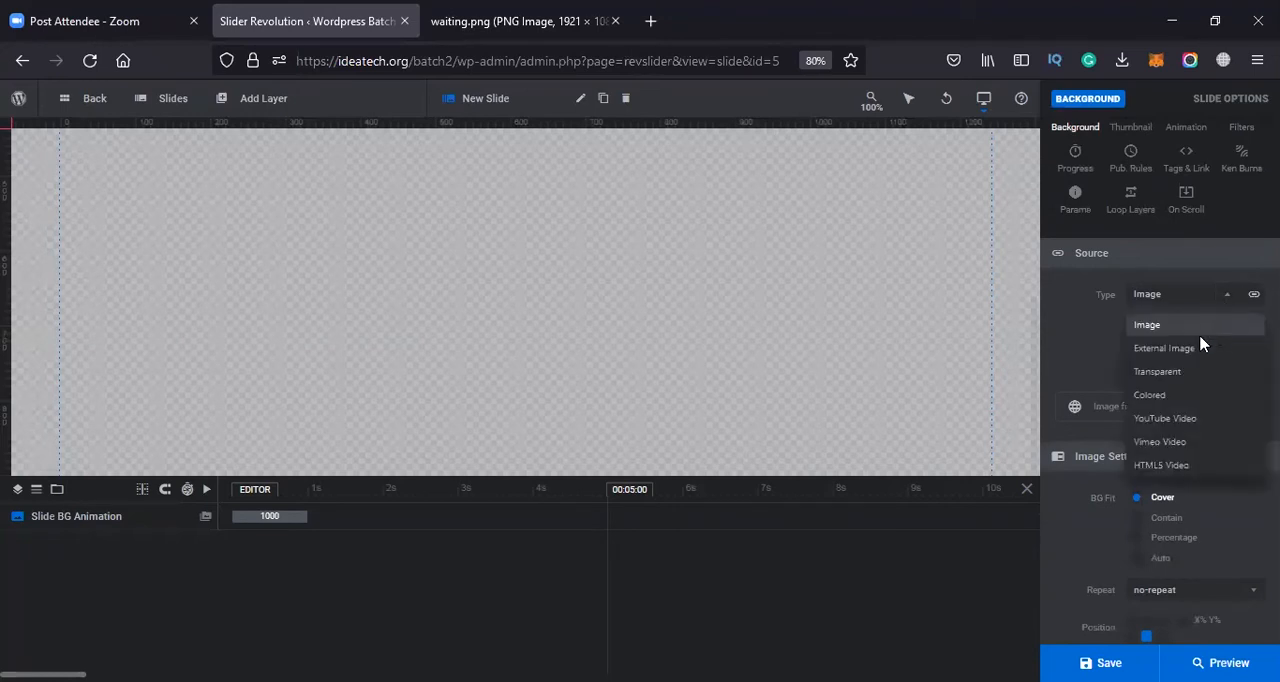
left_click(1190, 343)
left_click(1235, 300)
left_click(1178, 323)
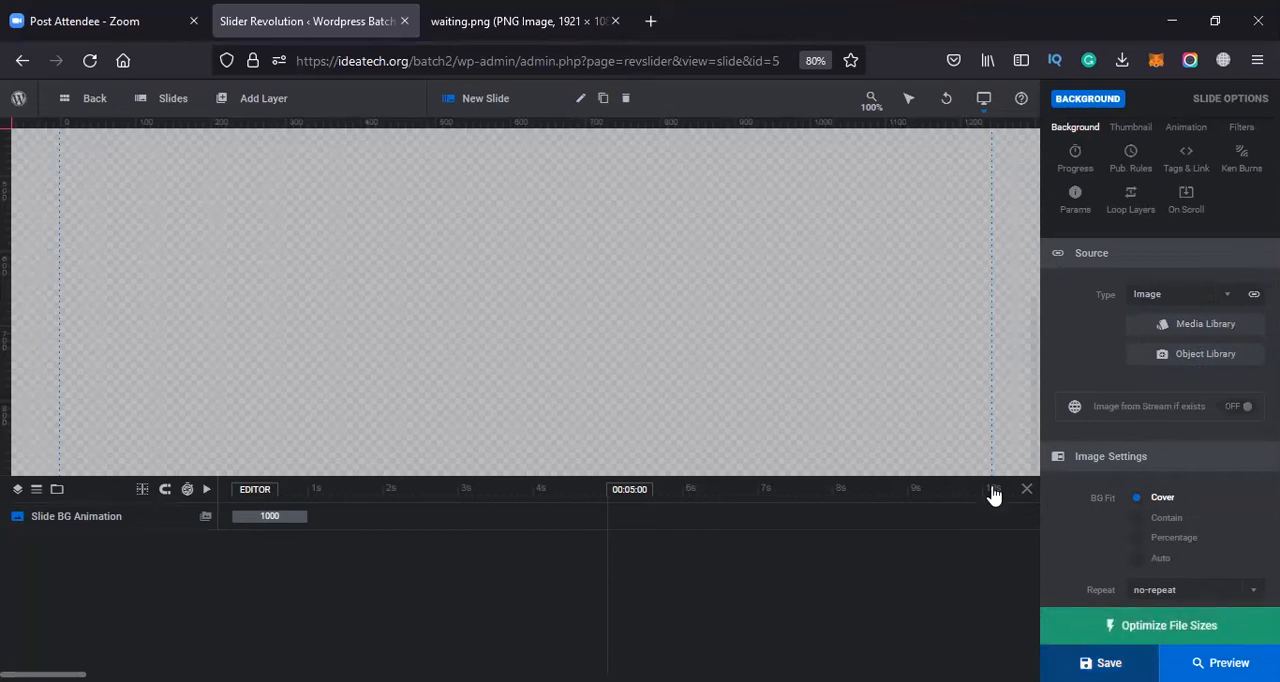
key("alt")
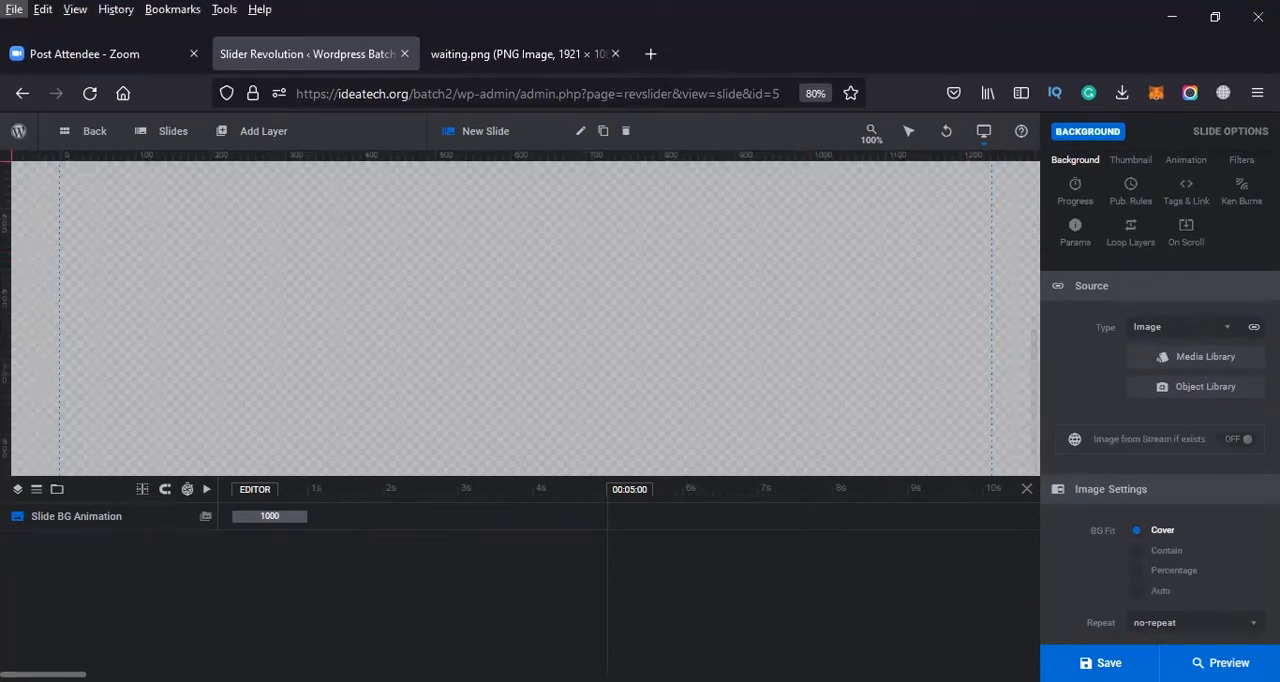
left_click(1245, 328)
left_click(1229, 293)
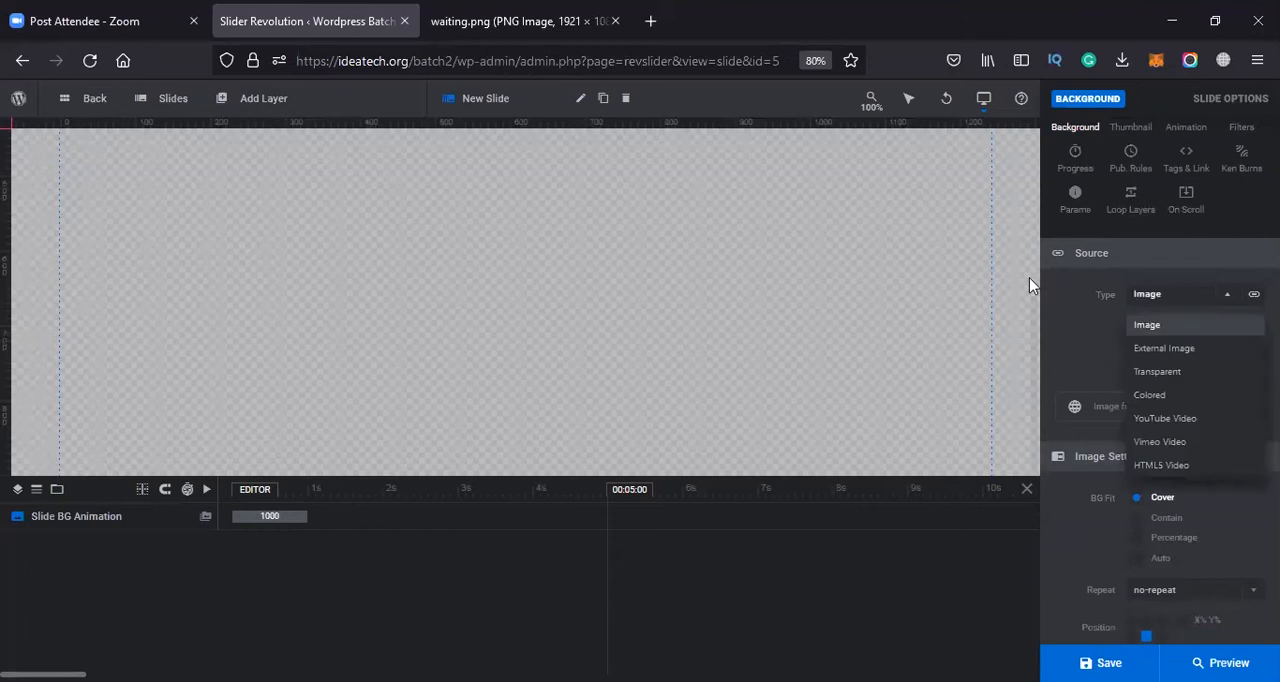
left_click(1200, 349)
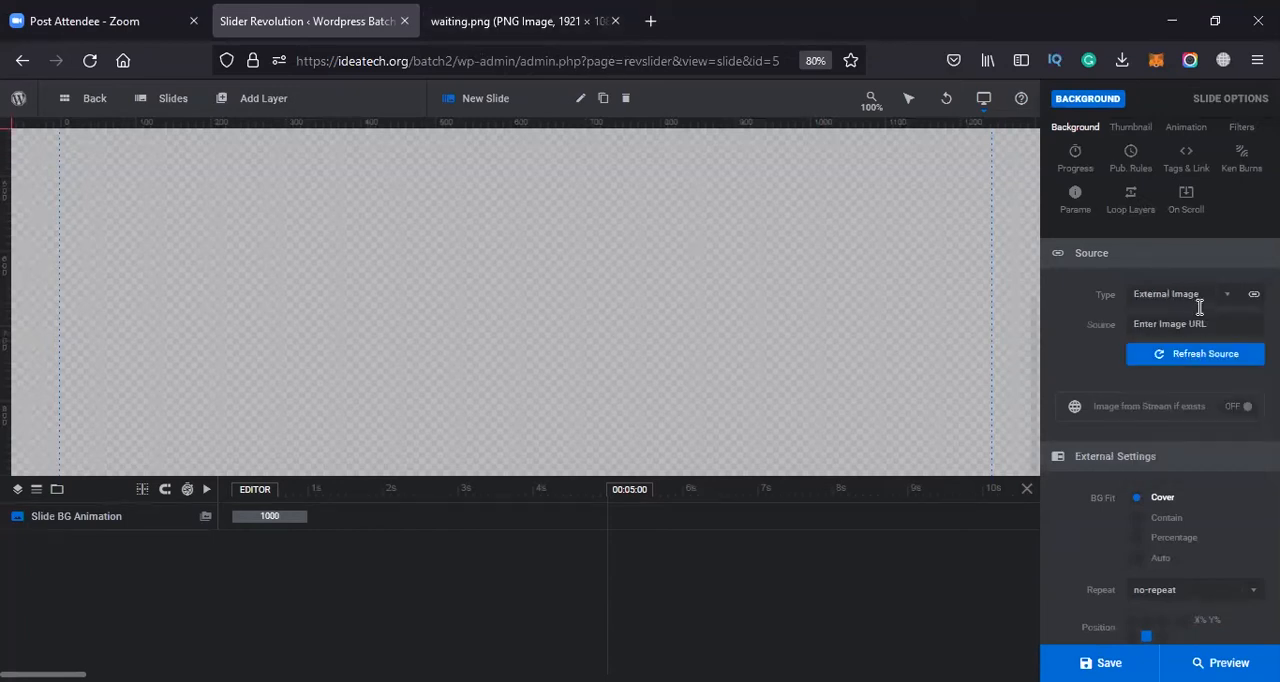
left_click(1205, 297)
left_click(1205, 324)
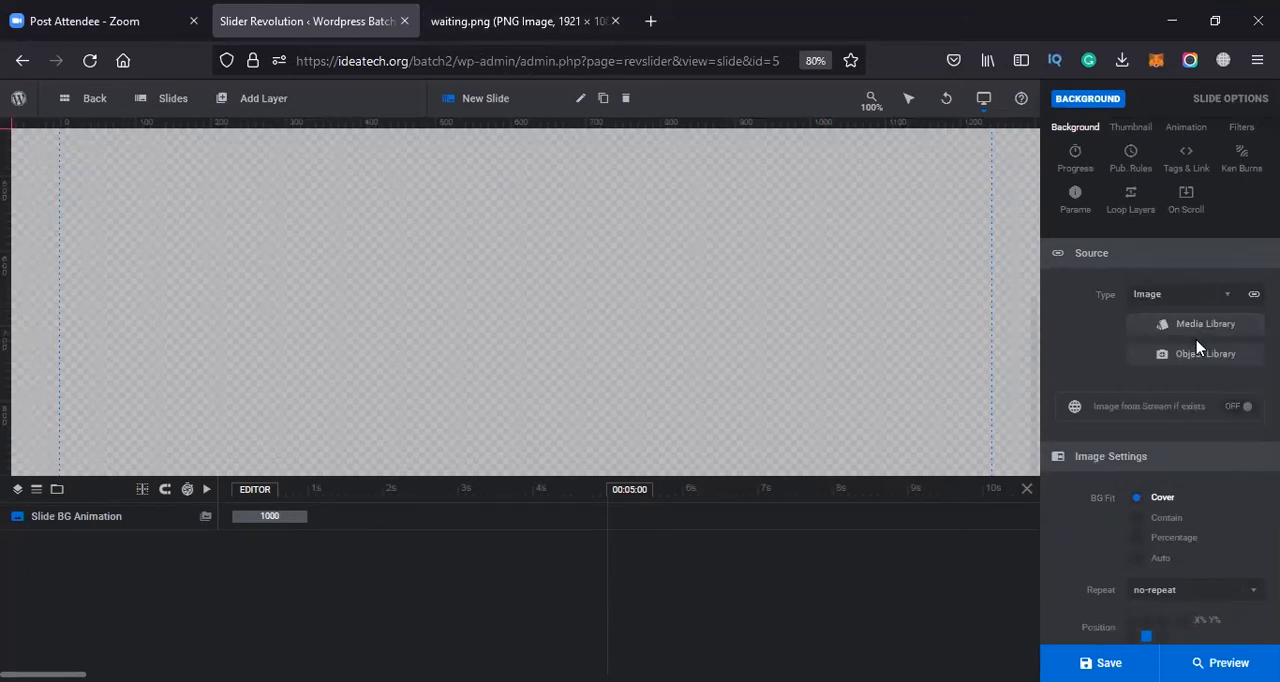
Look at the stock images in the Object Library and close it
left_click(1203, 360)
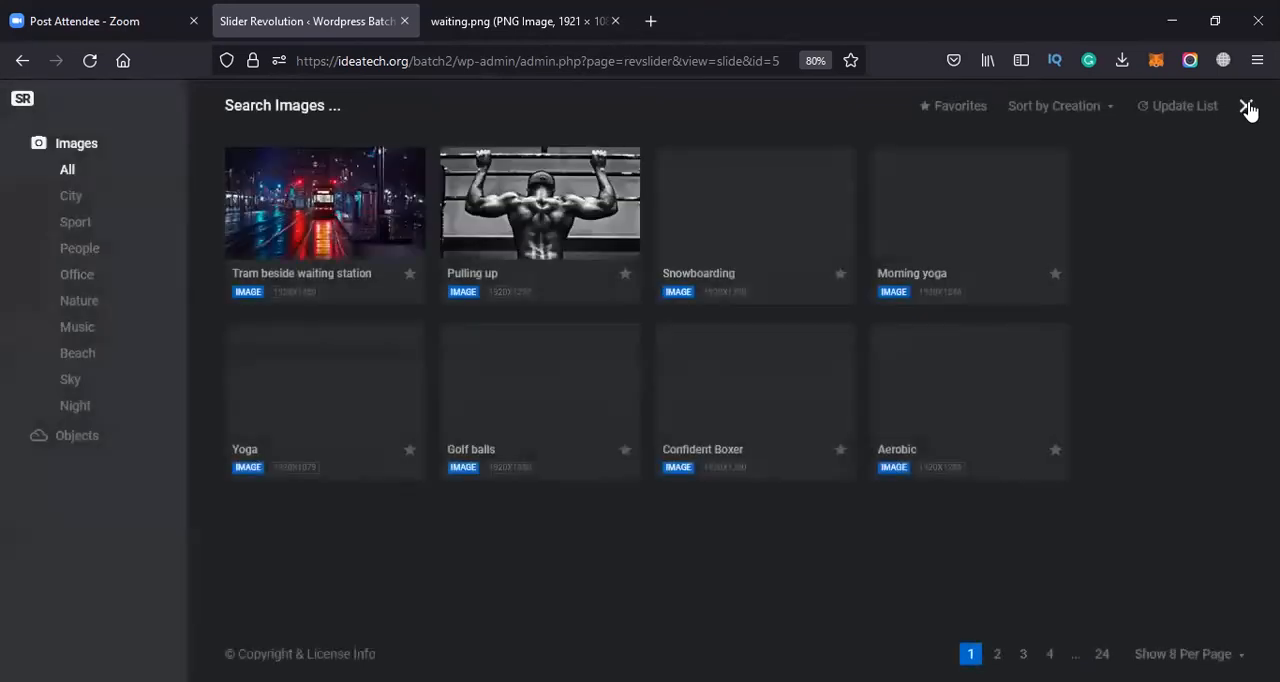
left_click(1247, 107)
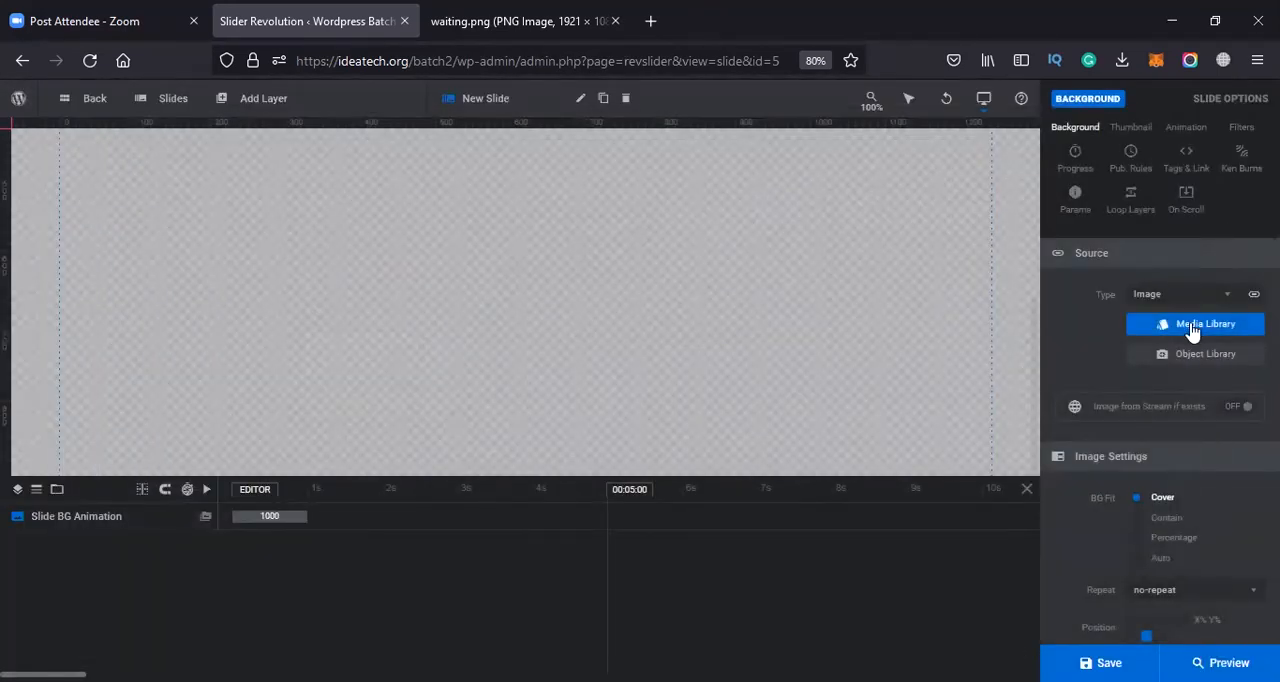
Reload the slide editor page, discarding unsaved changes, and quit the module creation guide
left_click(592, 60)
key("Return")
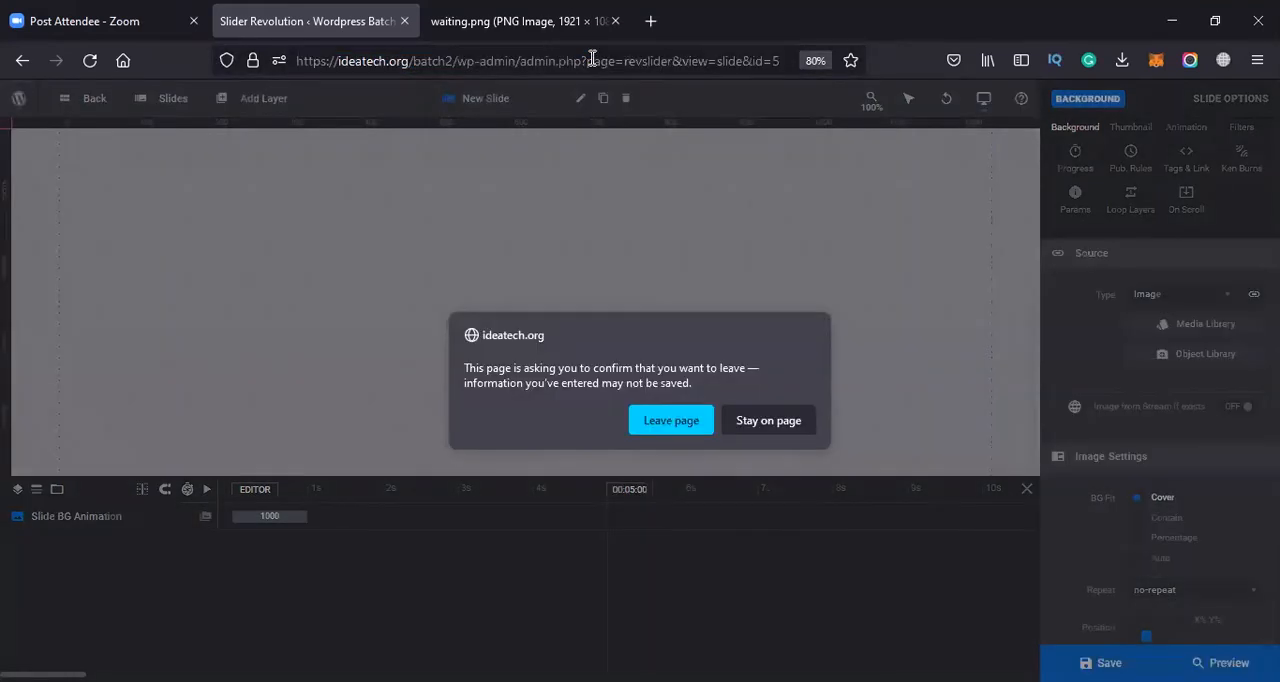
left_click(689, 424)
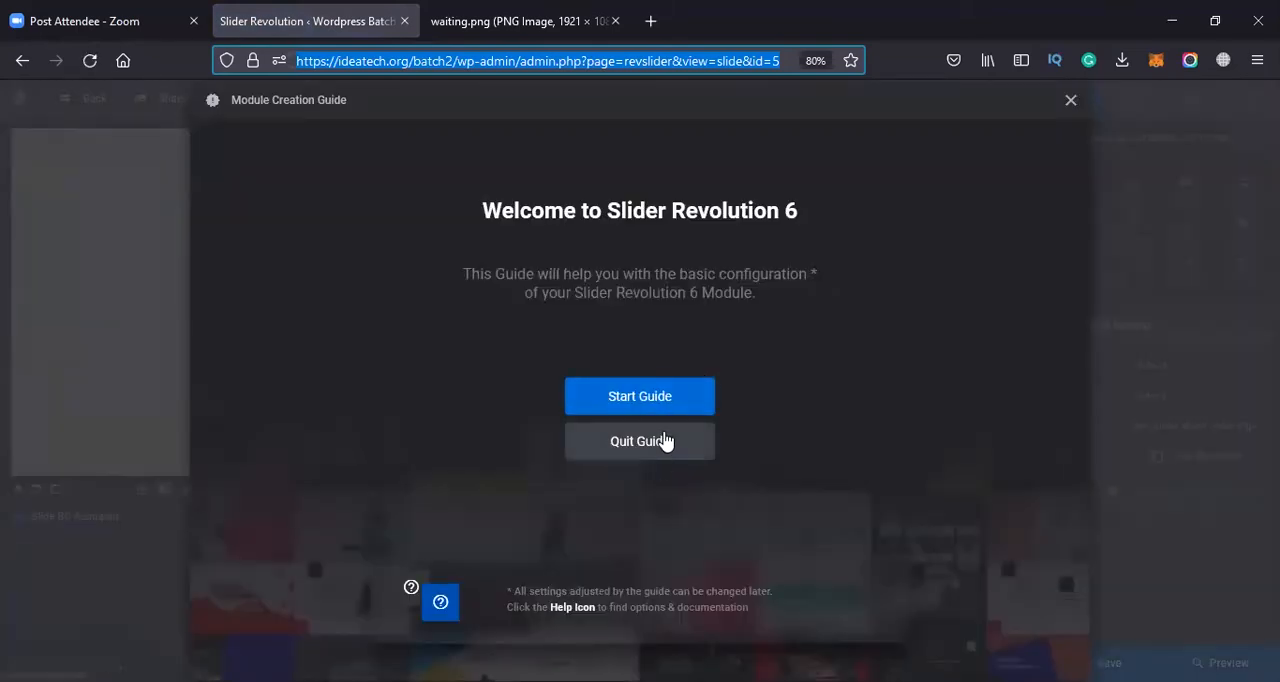
left_click(664, 442)
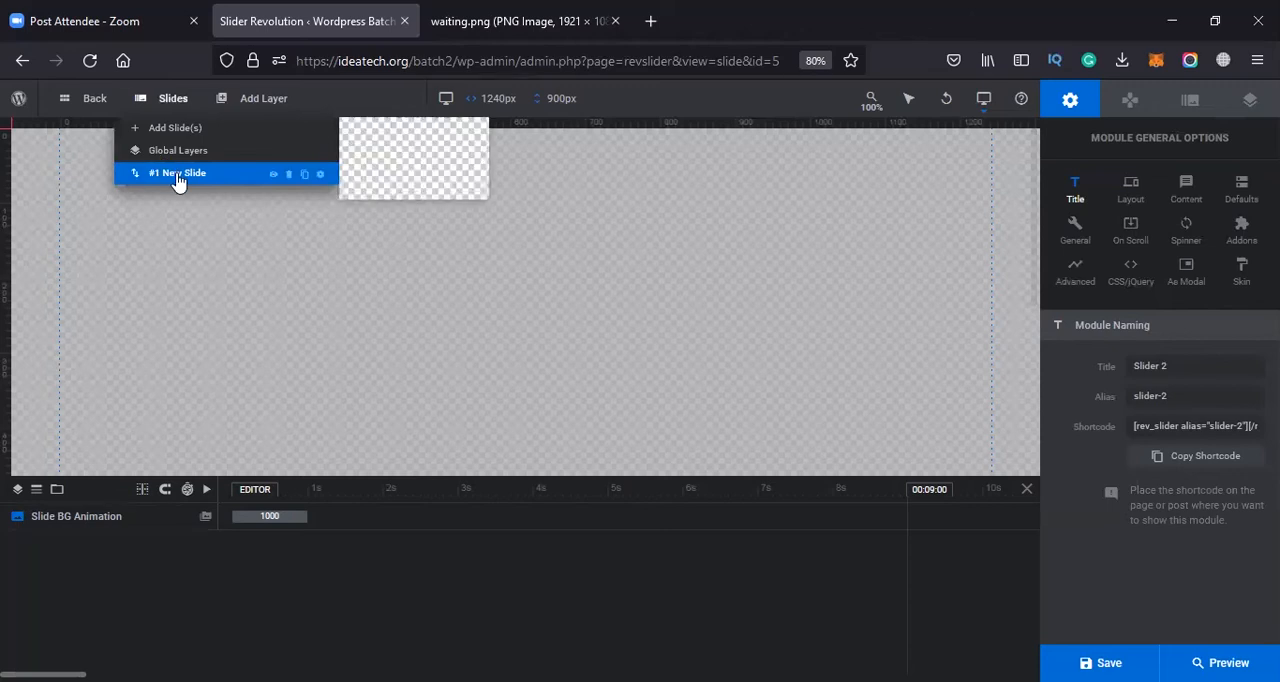
Set the background source type of the reloaded module's slide #1 to Image
left_click(1187, 100)
left_click(1188, 369)
left_click(1148, 397)
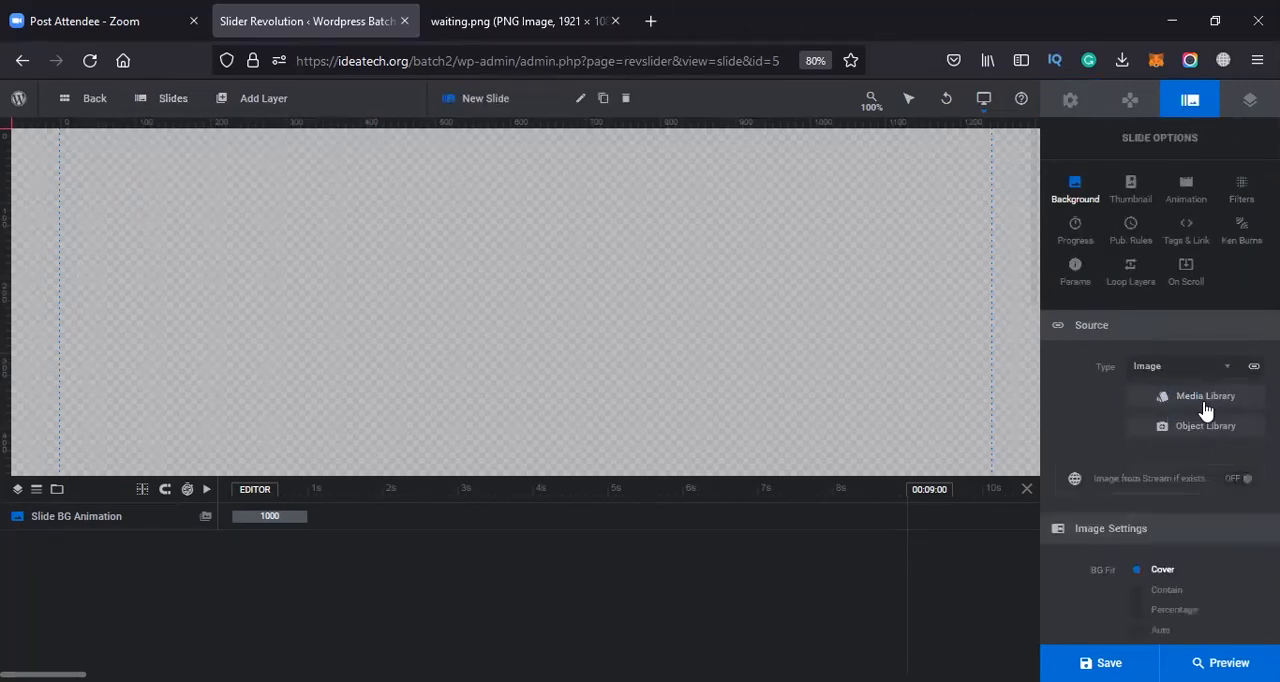
Select retail-sales-0.jpg in the media library for the slide background and close the library without inserting it
left_click(1203, 404)
left_click(513, 281)
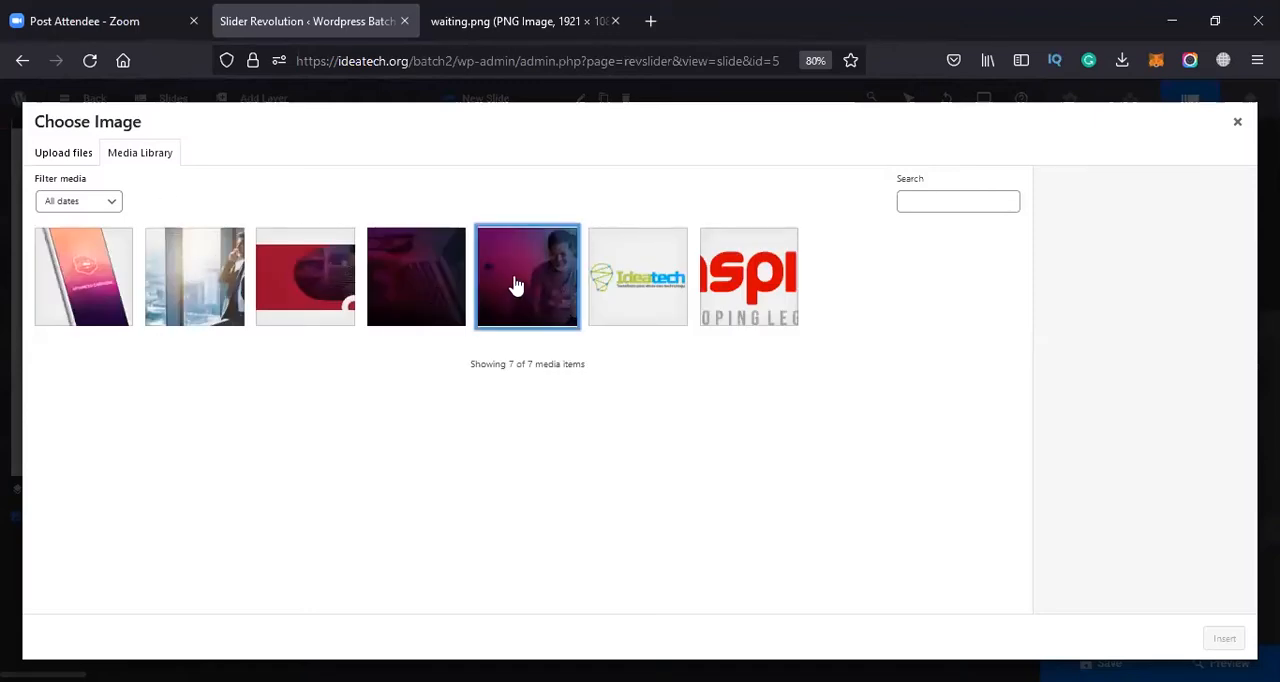
left_click(1236, 126)
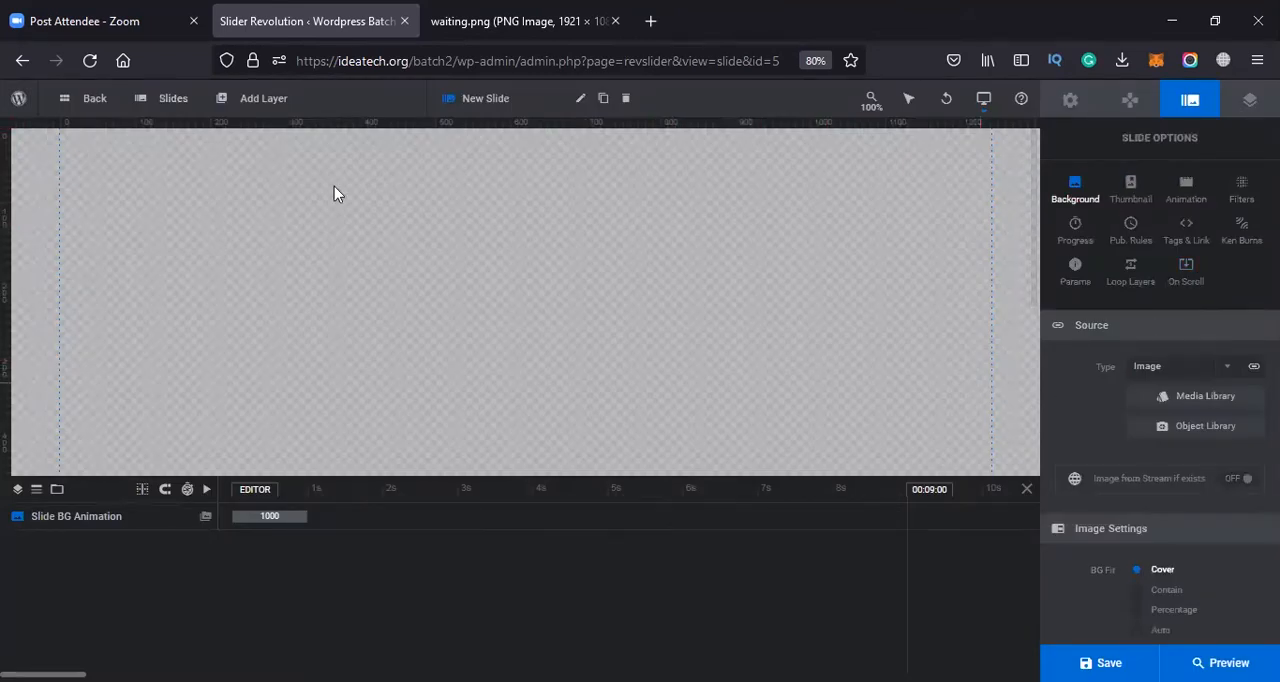
left_click(1180, 404)
left_click(520, 275)
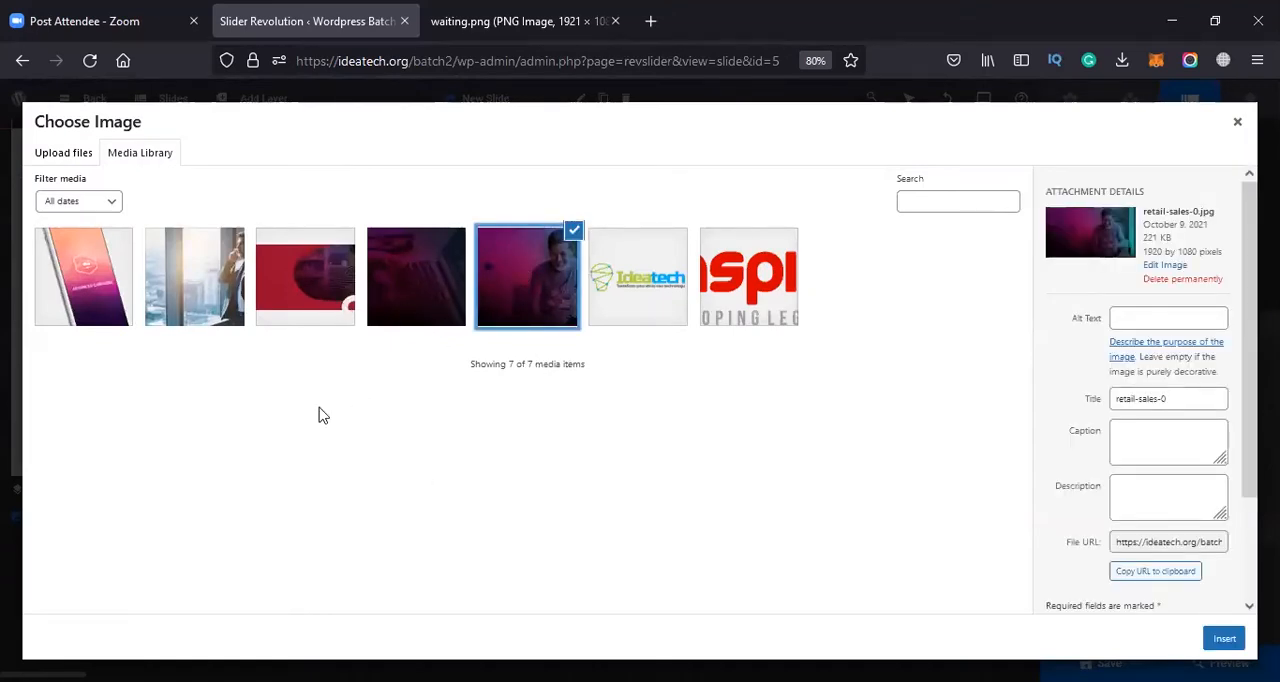
left_click(180, 281)
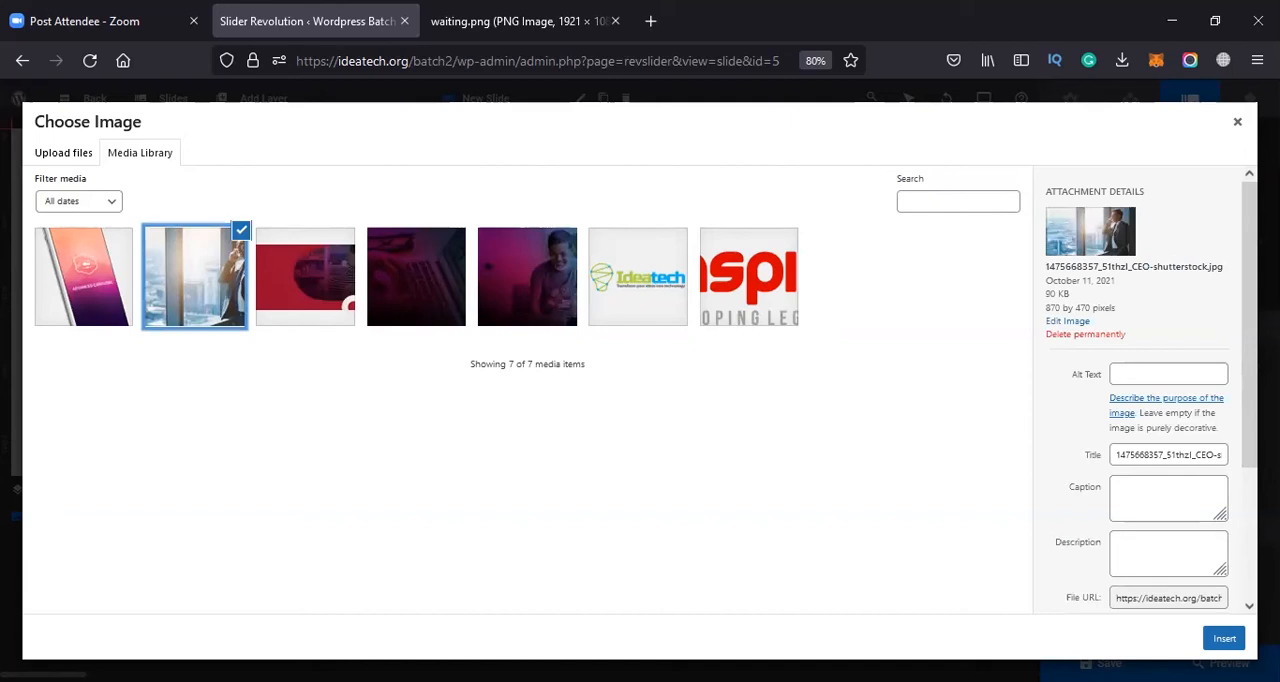
left_click(1224, 638)
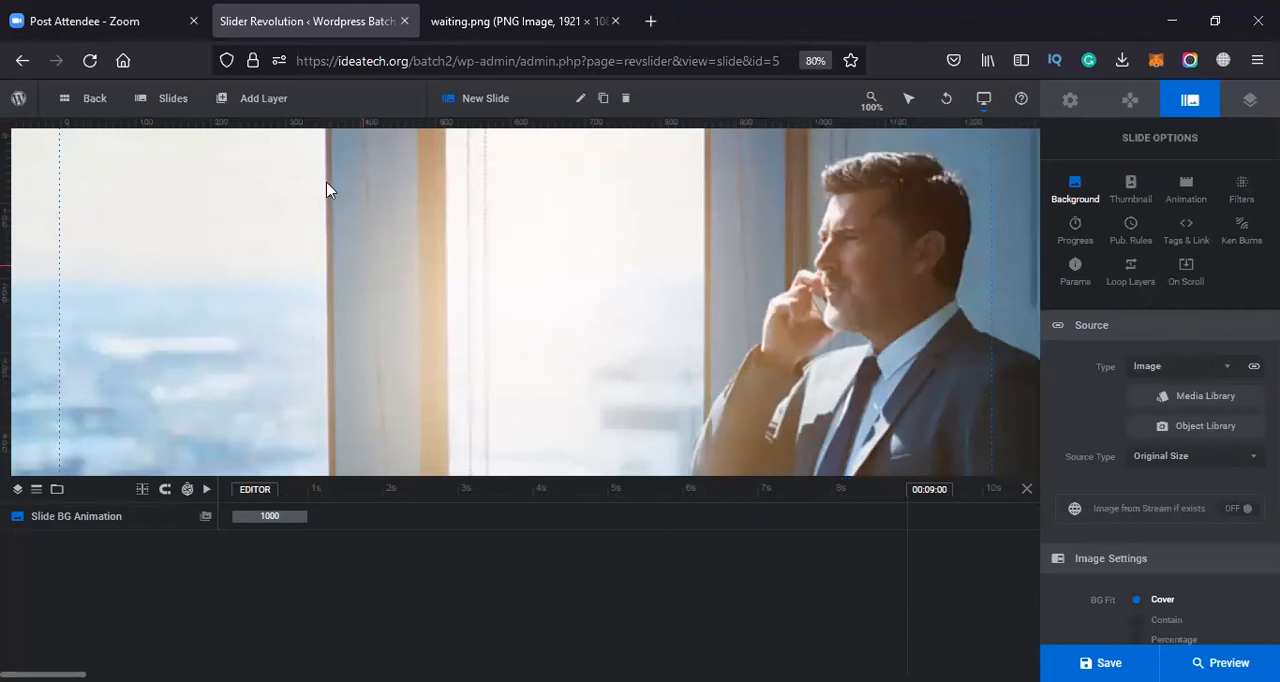
Duplicate slide #1 to add a second slide to the module
mouse_move(169, 118)
mouse_move(263, 174)
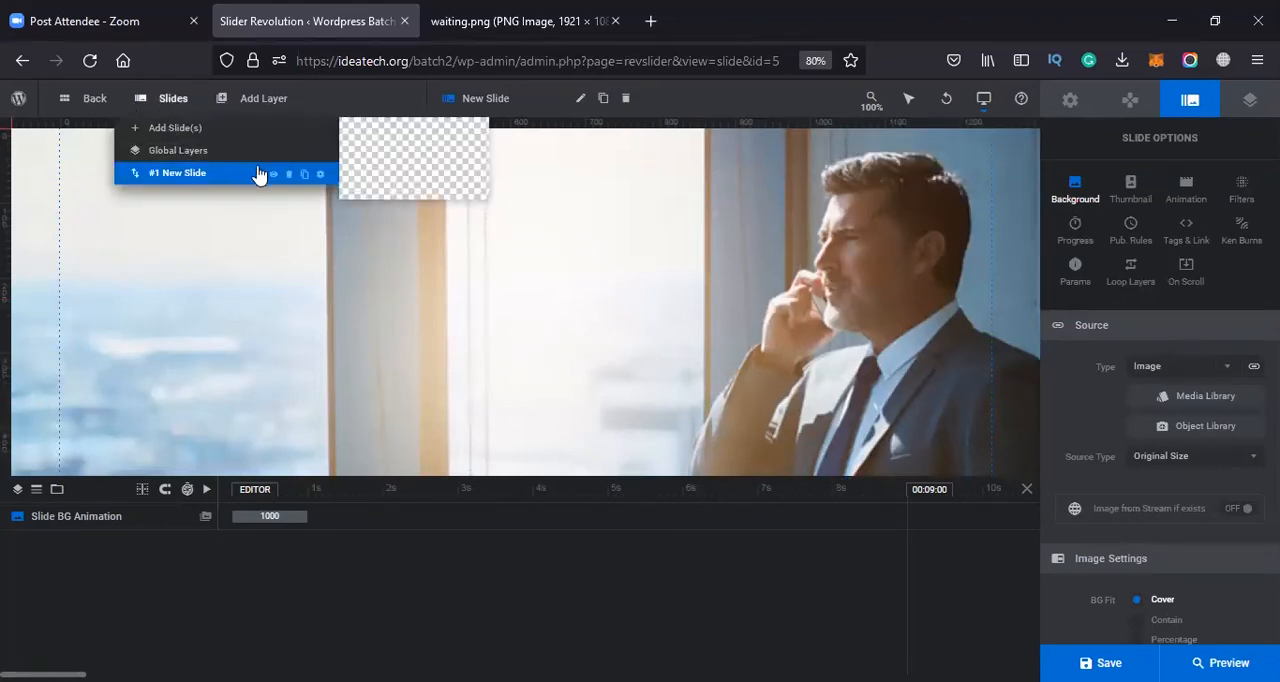
left_click(305, 175)
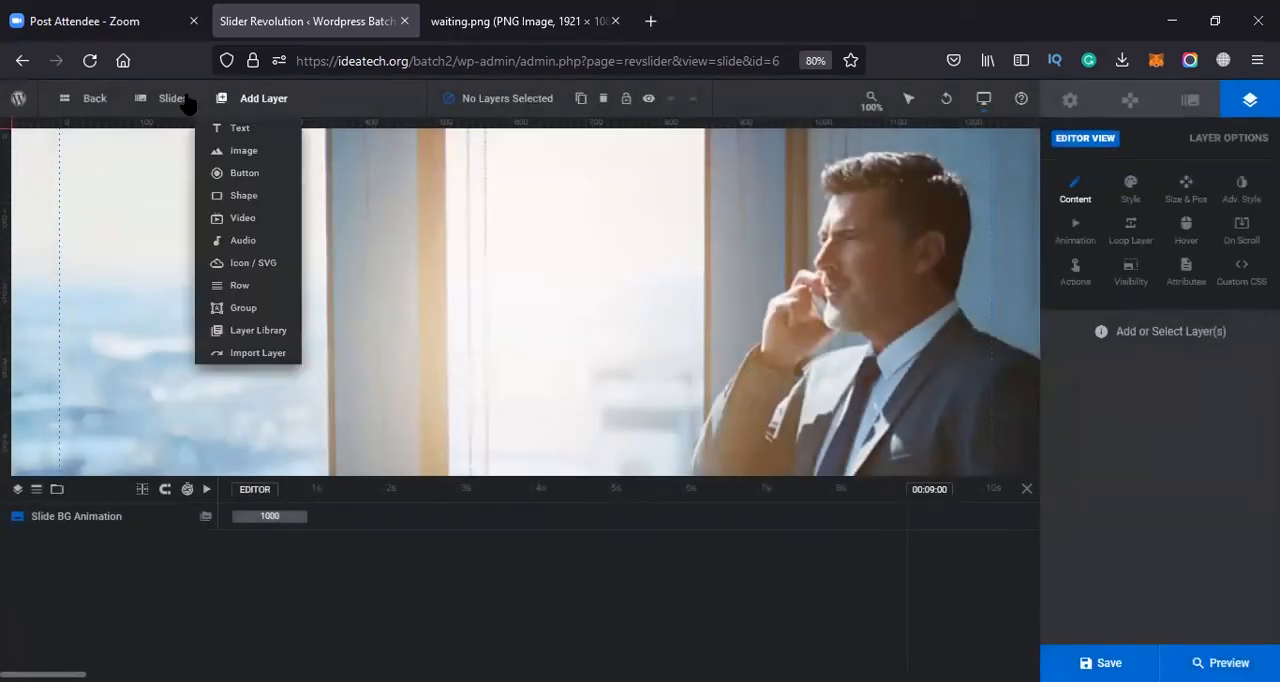
Set the background image of slide #2 to retail-sales-0.jpg from the media library
mouse_move(186, 102)
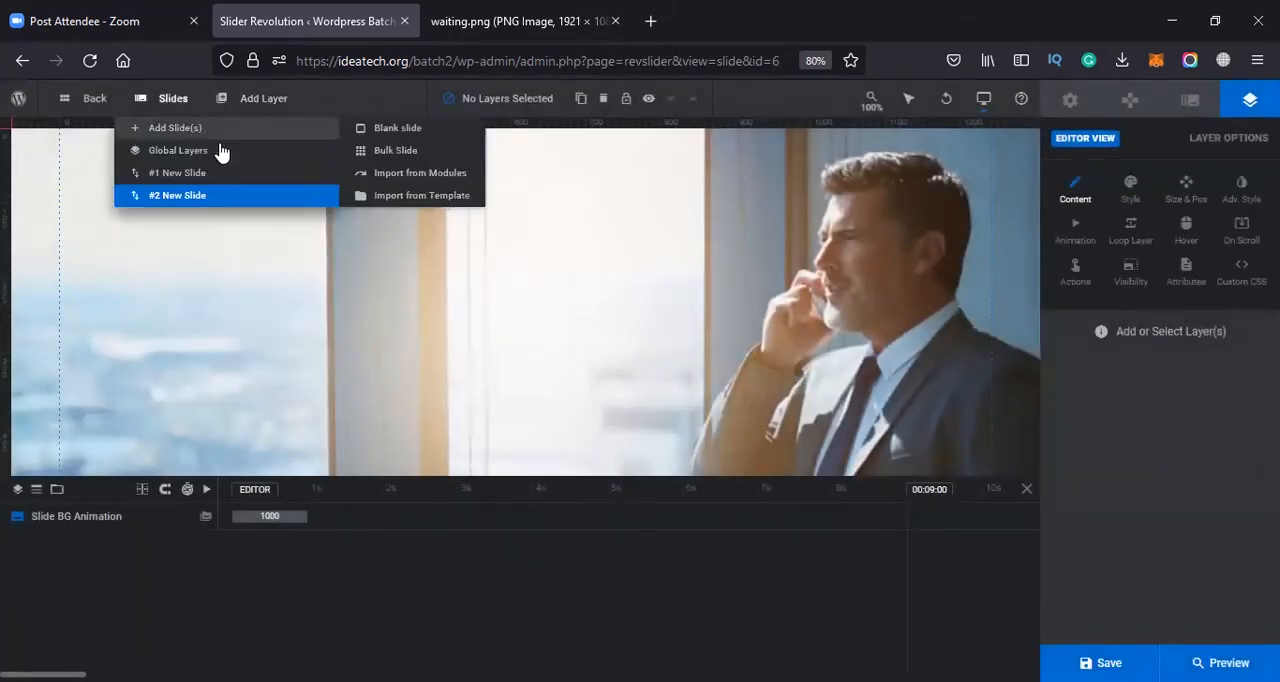
left_click(1191, 101)
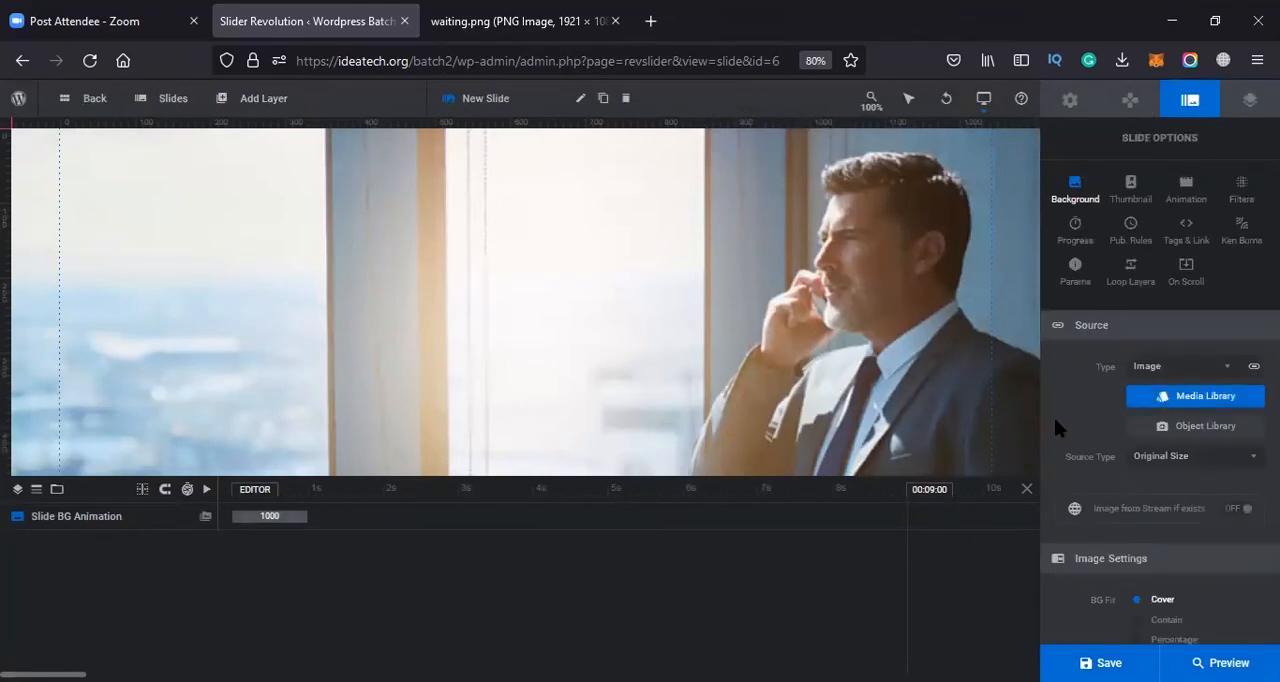
left_click(1200, 404)
left_click(502, 295)
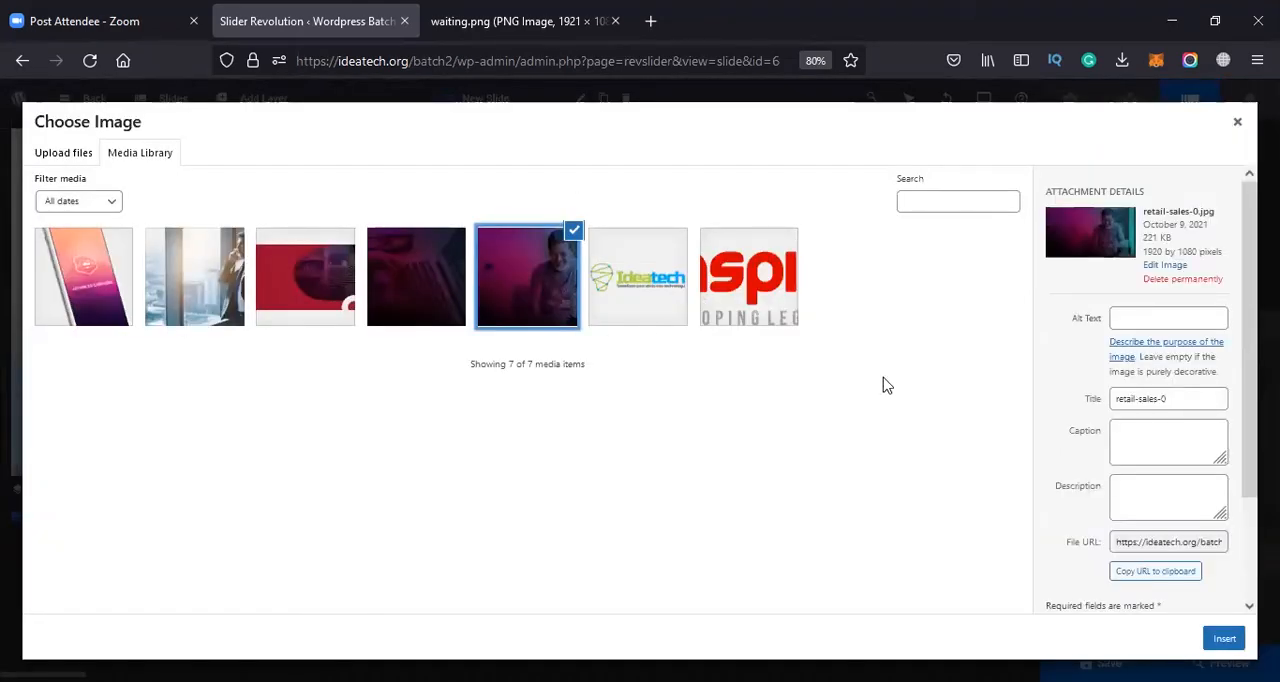
left_click(1224, 638)
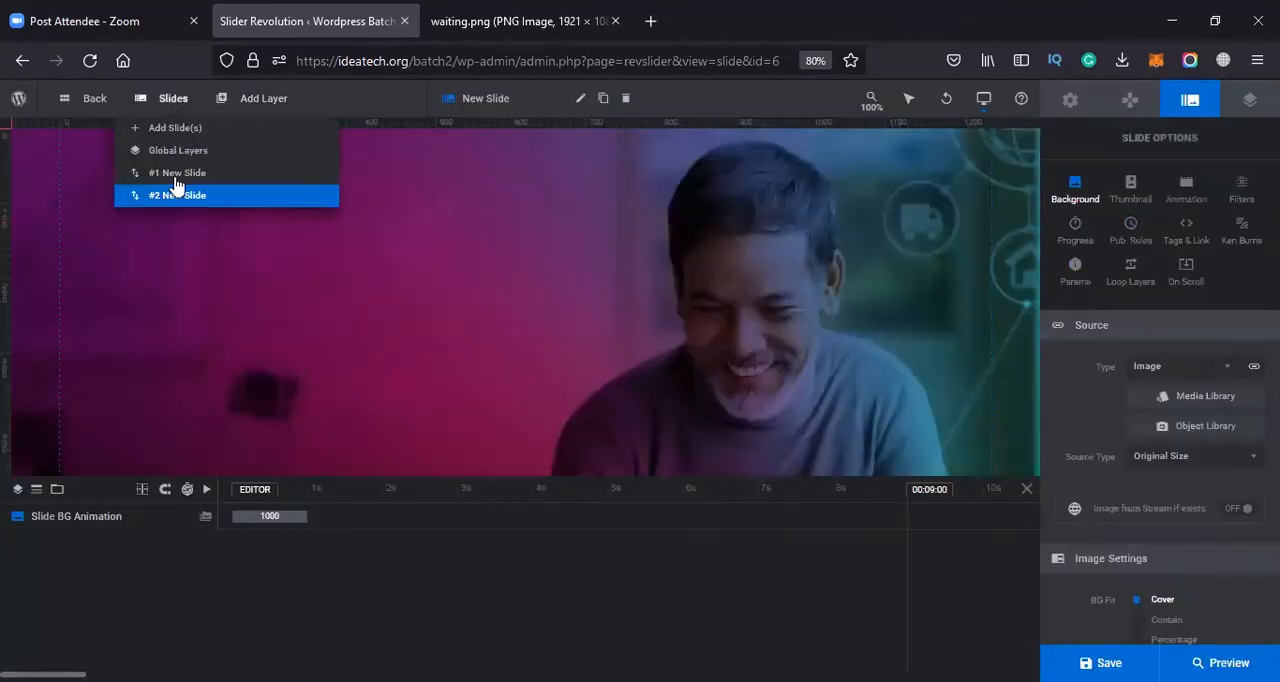
Check the backgrounds of both slides and rename slide #2 to Web
left_click(178, 181)
mouse_move(163, 98)
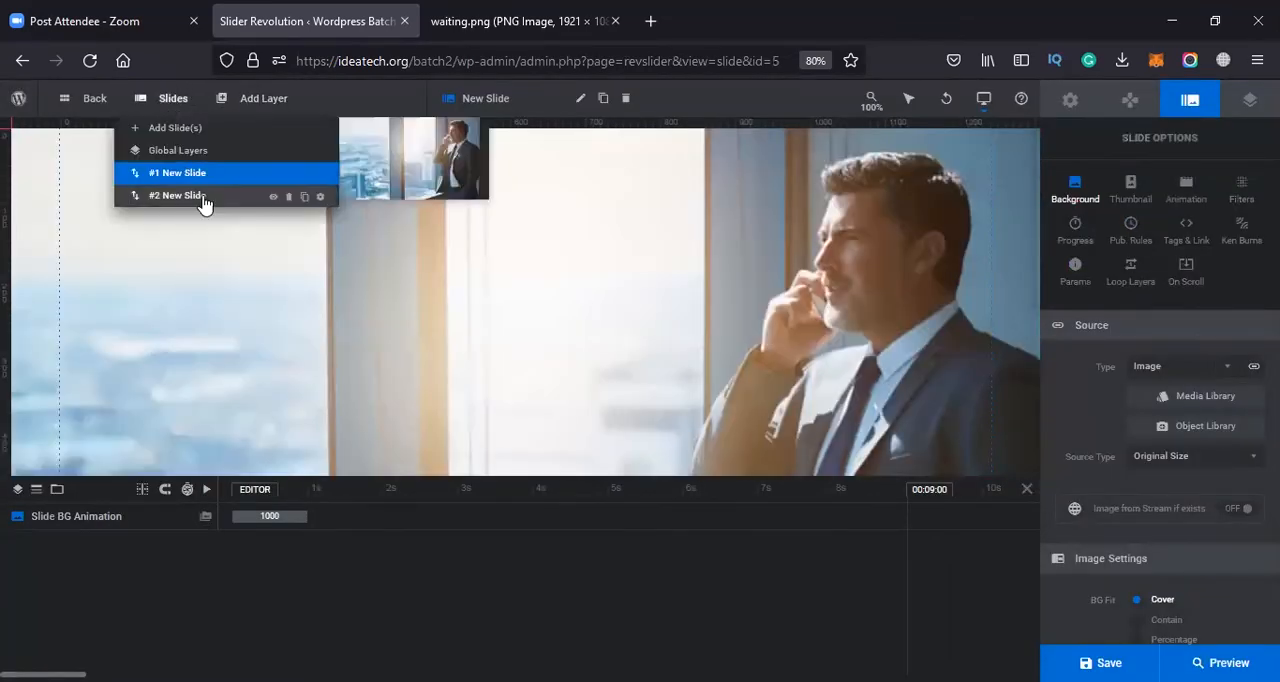
left_click(198, 196)
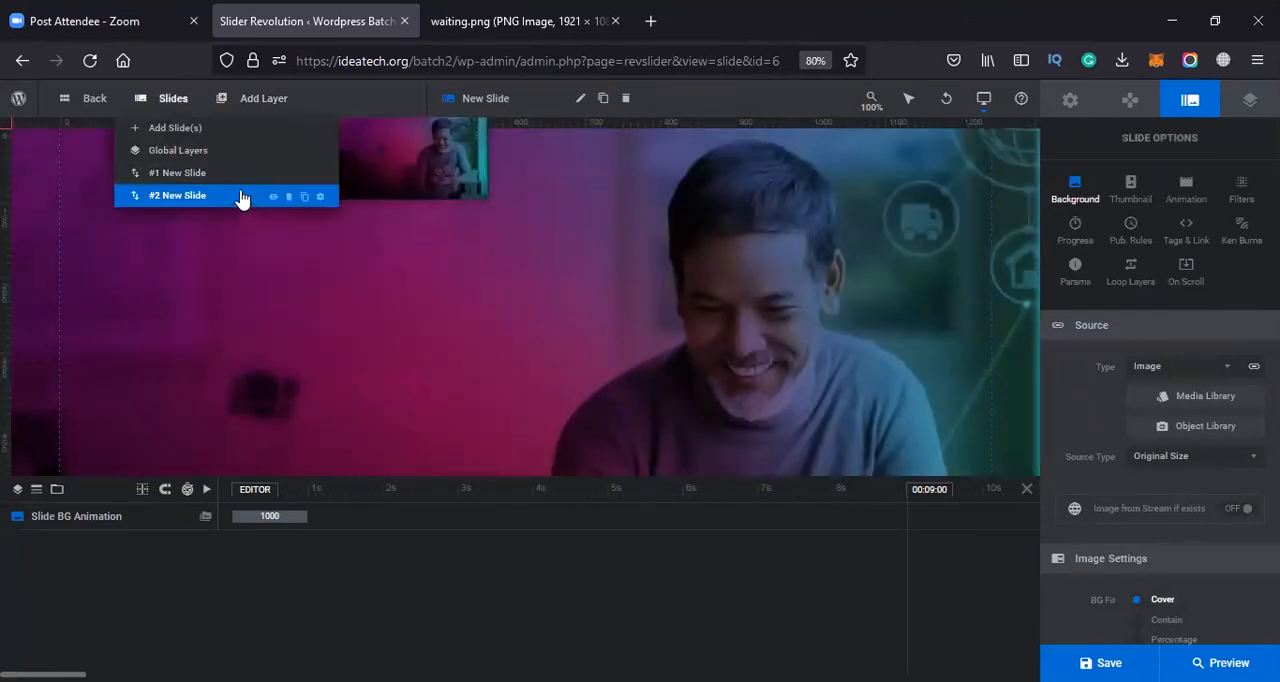
left_click(581, 98)
left_click(487, 92)
key("BackSpace")
type("a")
left_click_drag(524, 101, 424, 88)
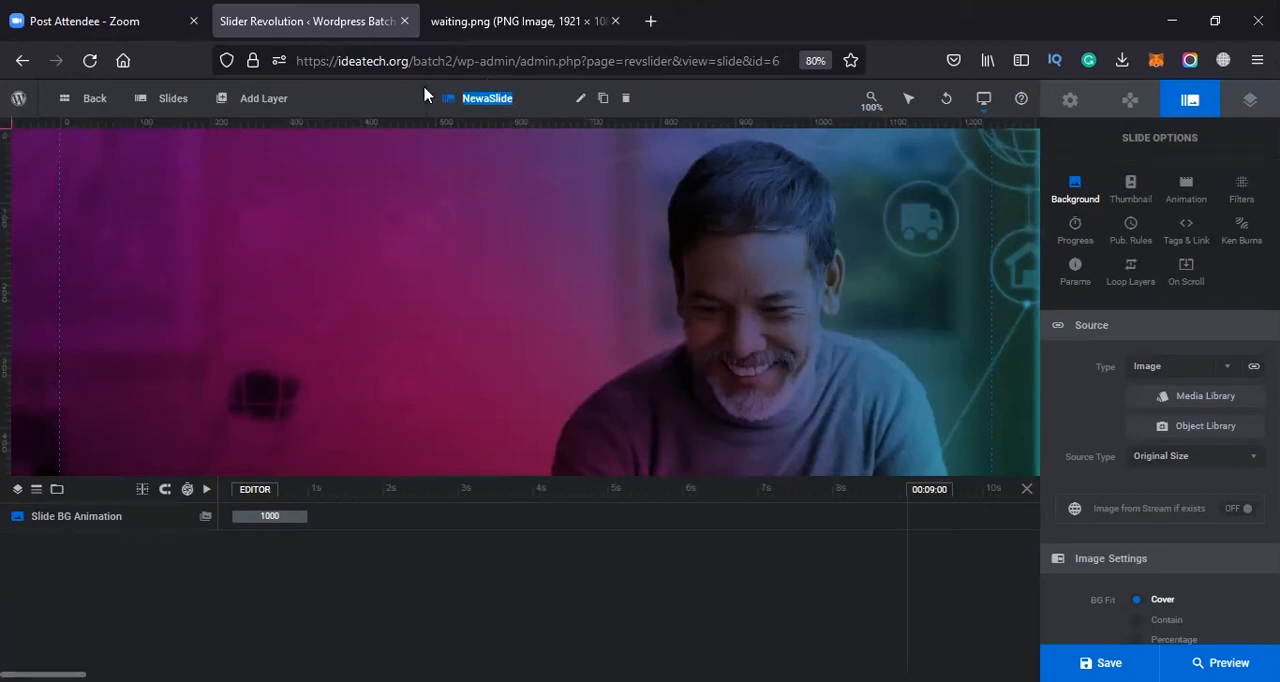
type("We")
Switch the editor to slide #1
mouse_move(166, 100)
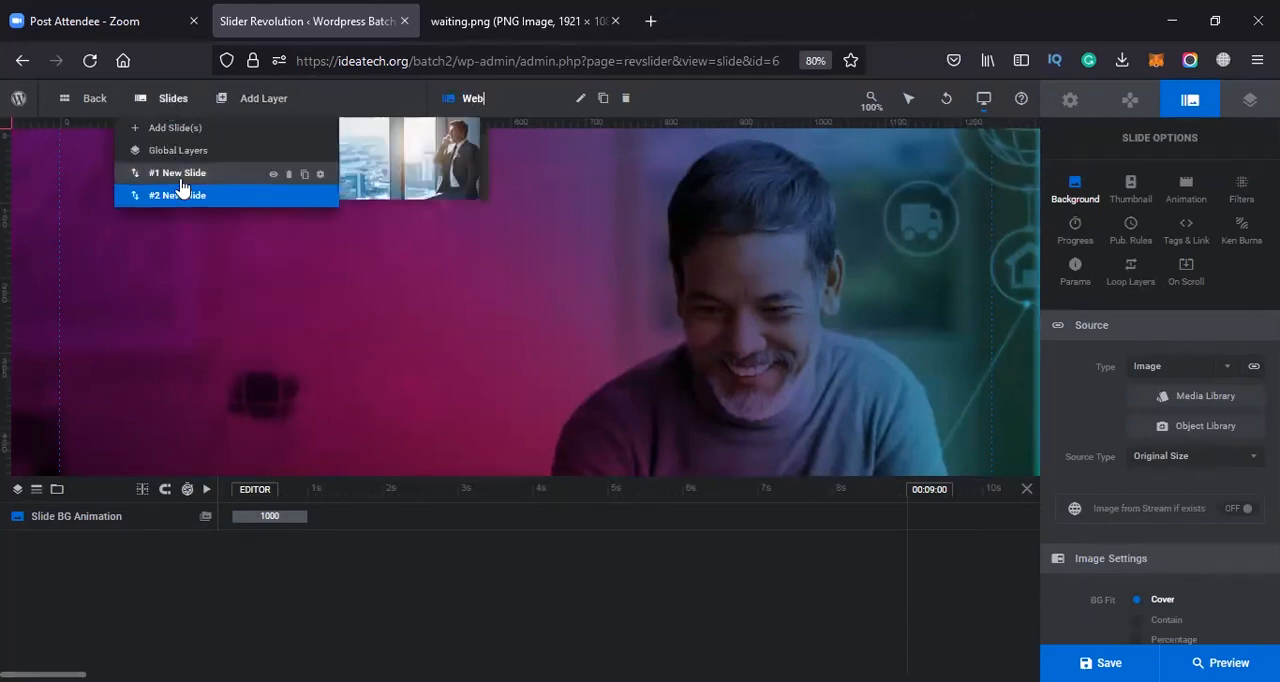
left_click(190, 173)
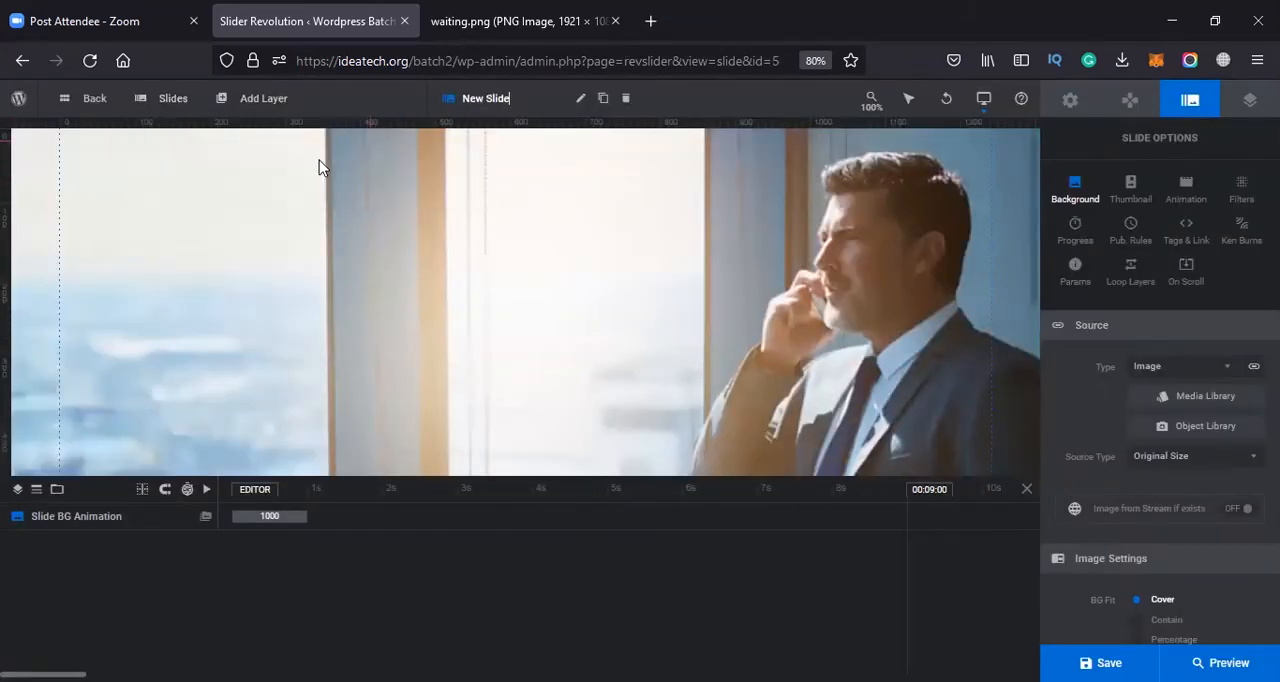
mouse_move(166, 100)
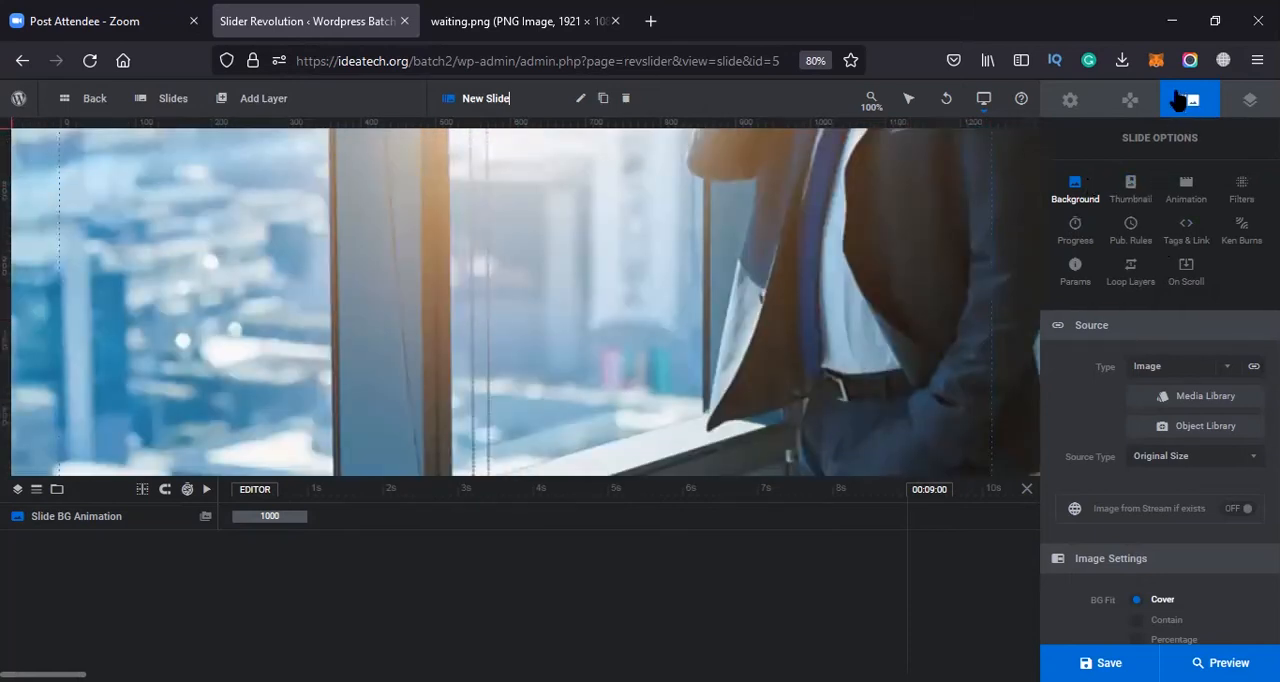
Turn on thumbnail navigation in the module's navigation options
left_click(1072, 101)
left_click(1130, 104)
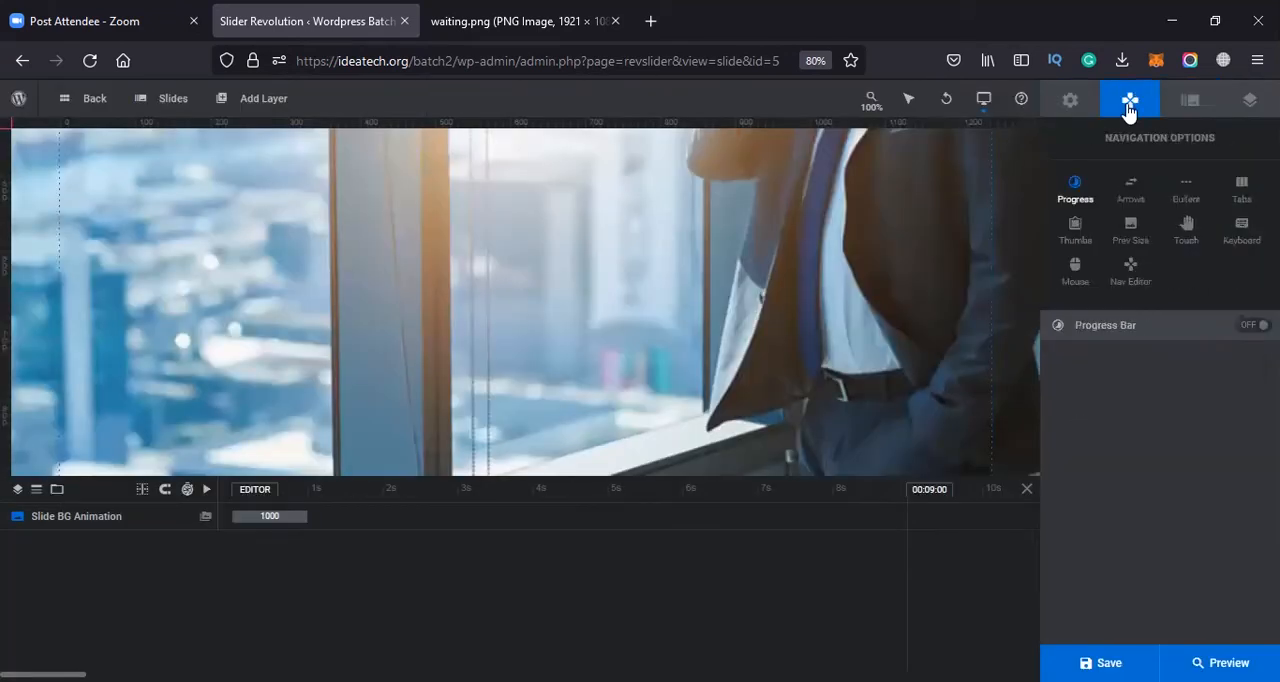
left_click(1075, 244)
left_click(1248, 326)
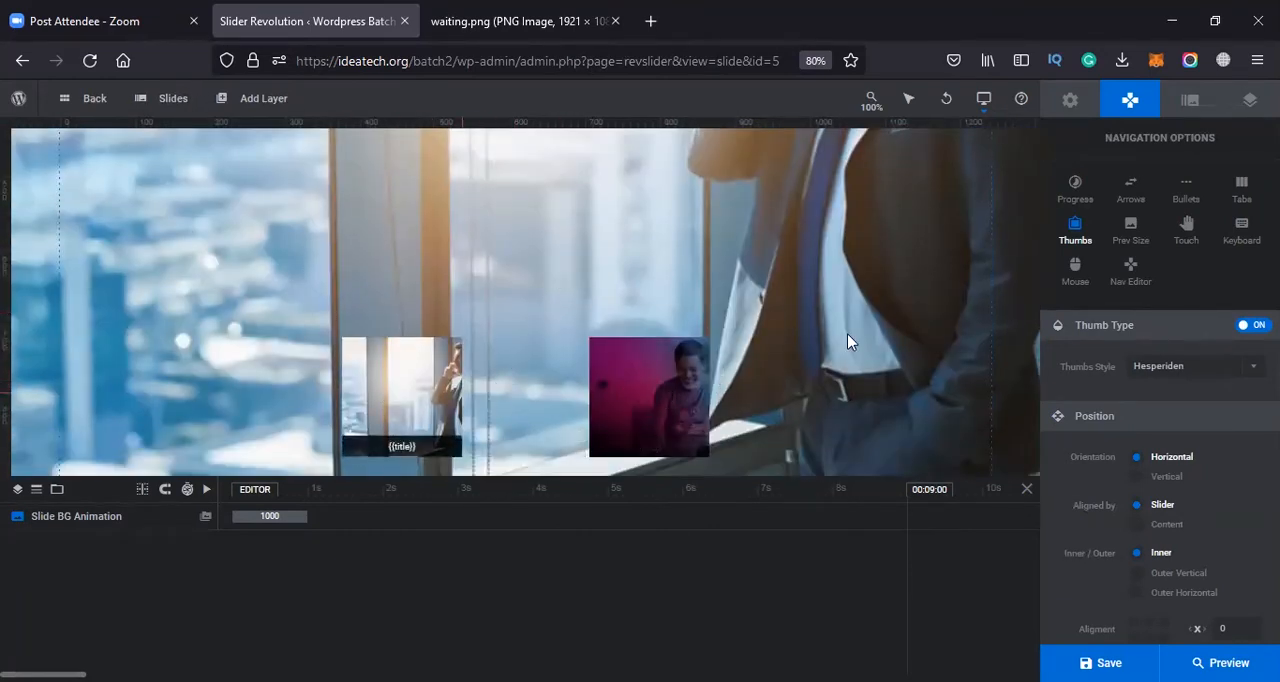
Try the Hades, Erinyen and Zeus thumbnail styles and turn thumbnail navigation back off
left_click(1193, 365)
left_click(1183, 446)
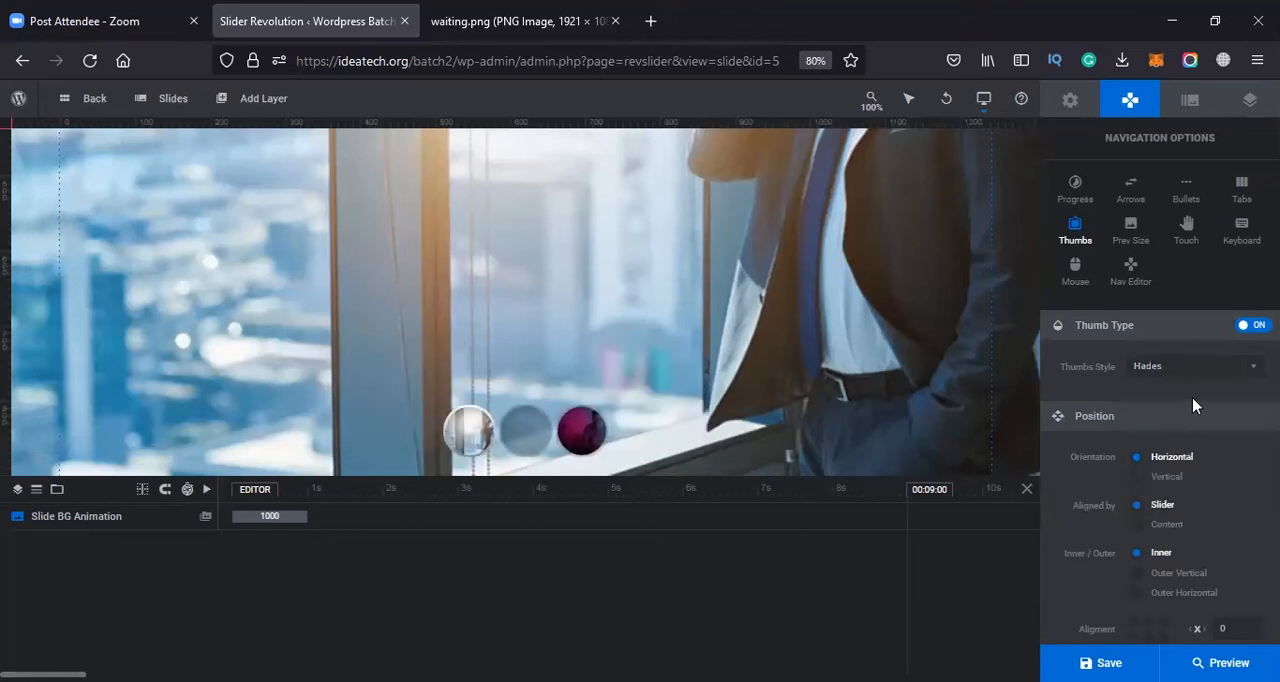
left_click(1173, 368)
left_click(1167, 459)
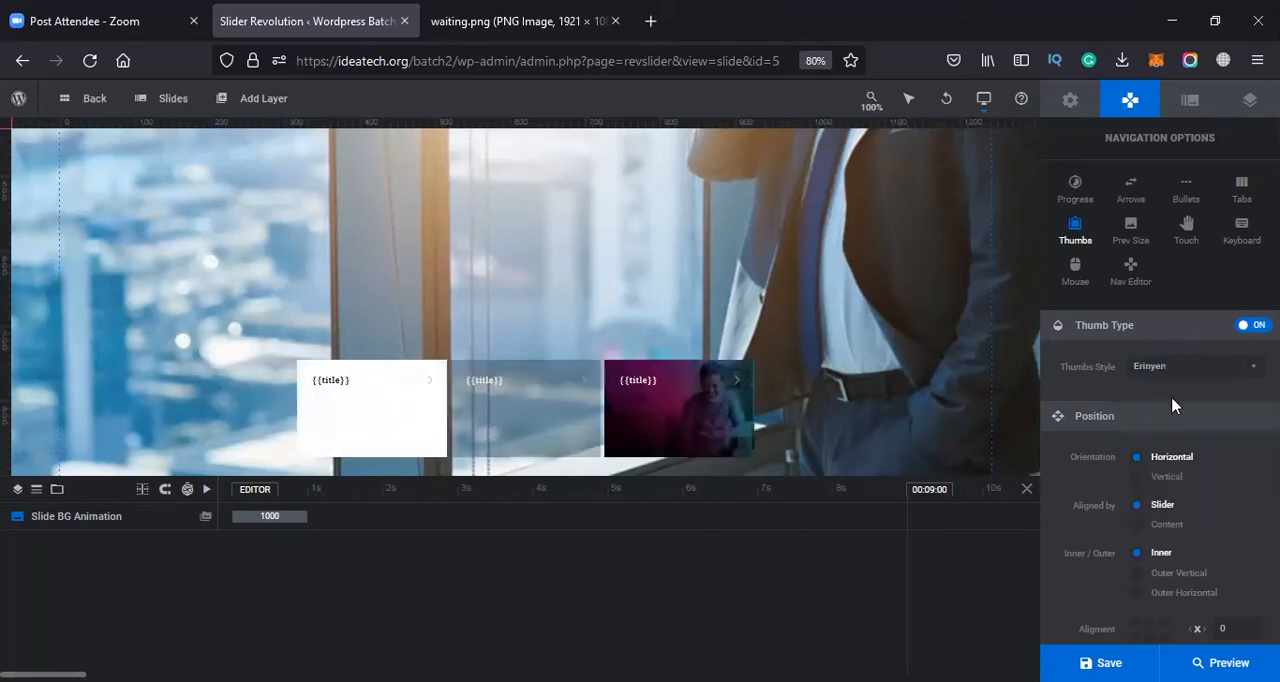
left_click(1163, 370)
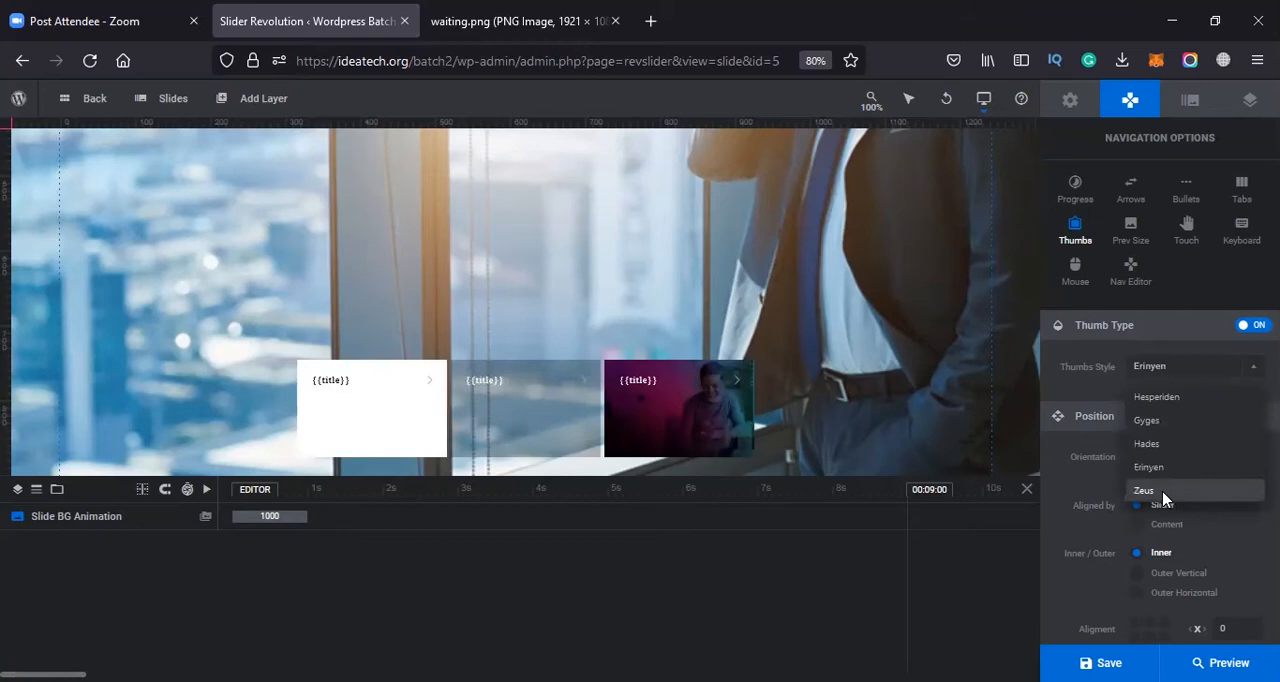
left_click(1163, 492)
left_click(1151, 366)
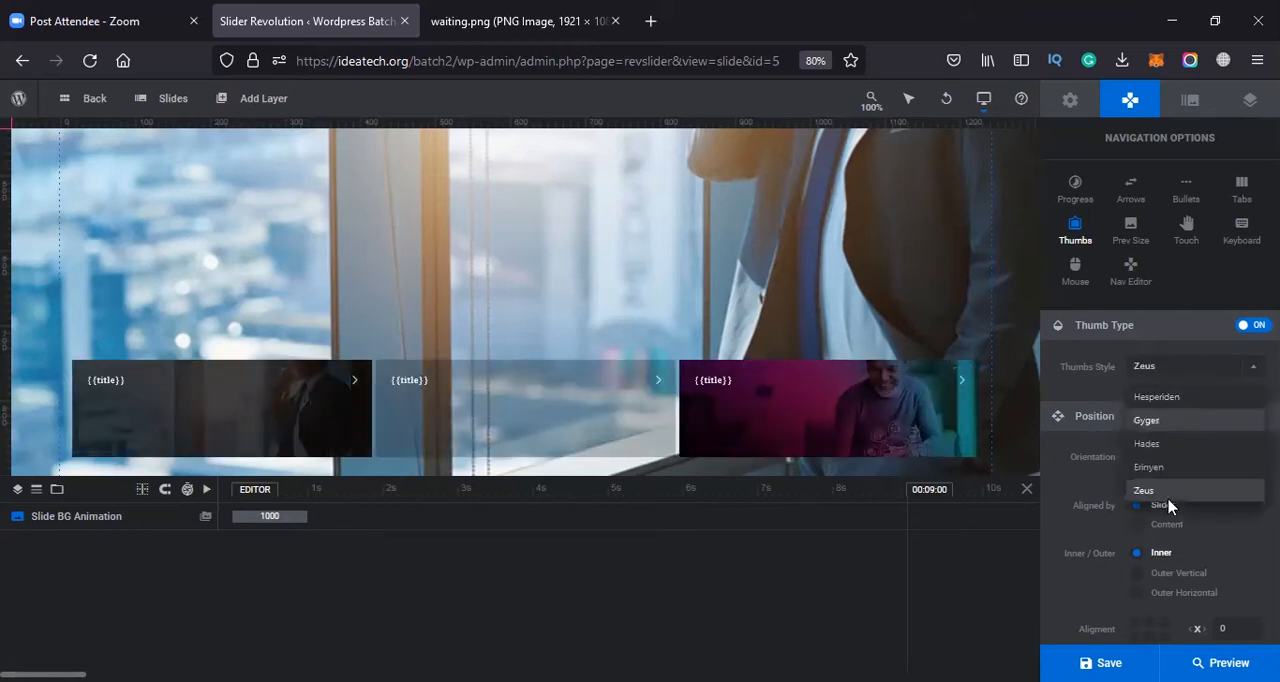
left_click(1150, 467)
left_click(1168, 369)
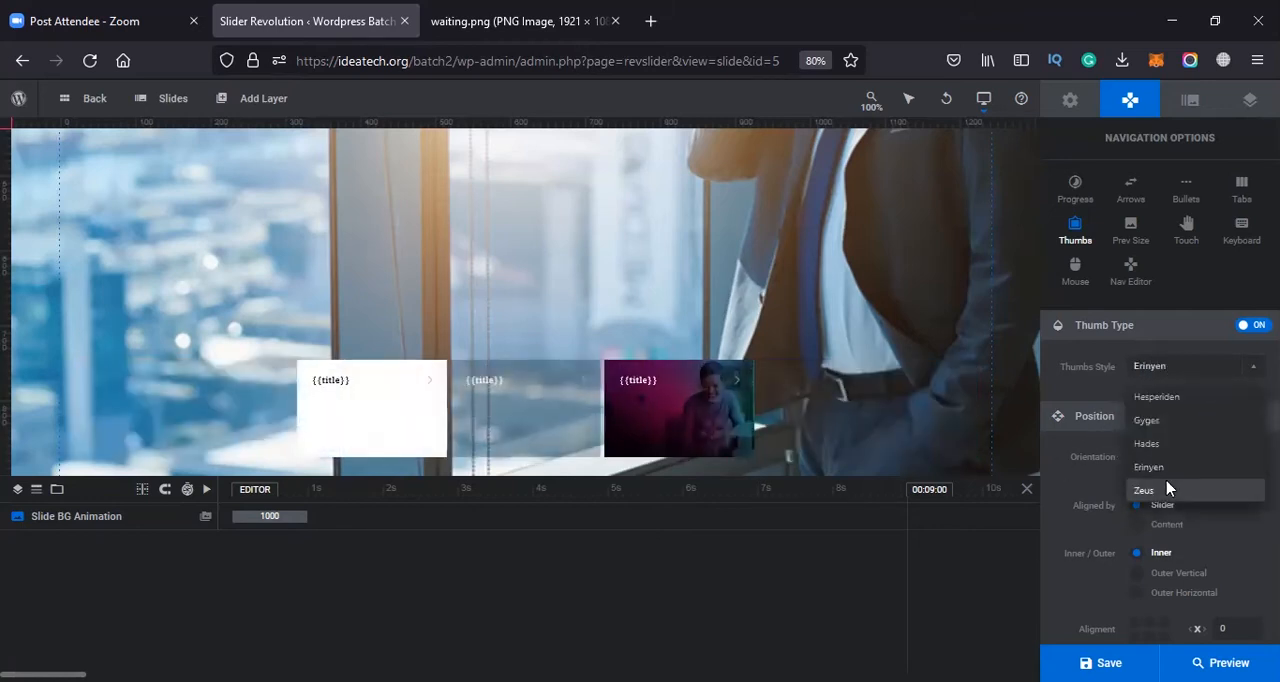
left_click(1156, 445)
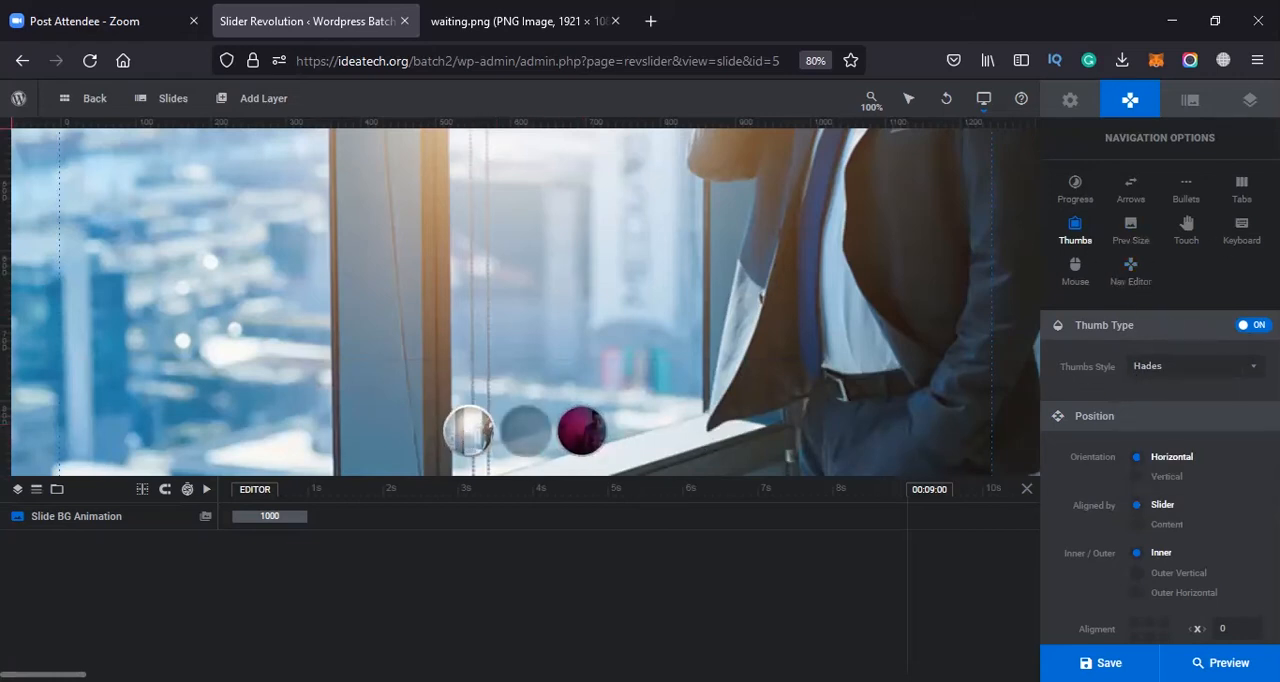
left_click(1251, 325)
Turn on bullet navigation and arrow navigation for the slider
left_click(1188, 195)
left_click(1251, 325)
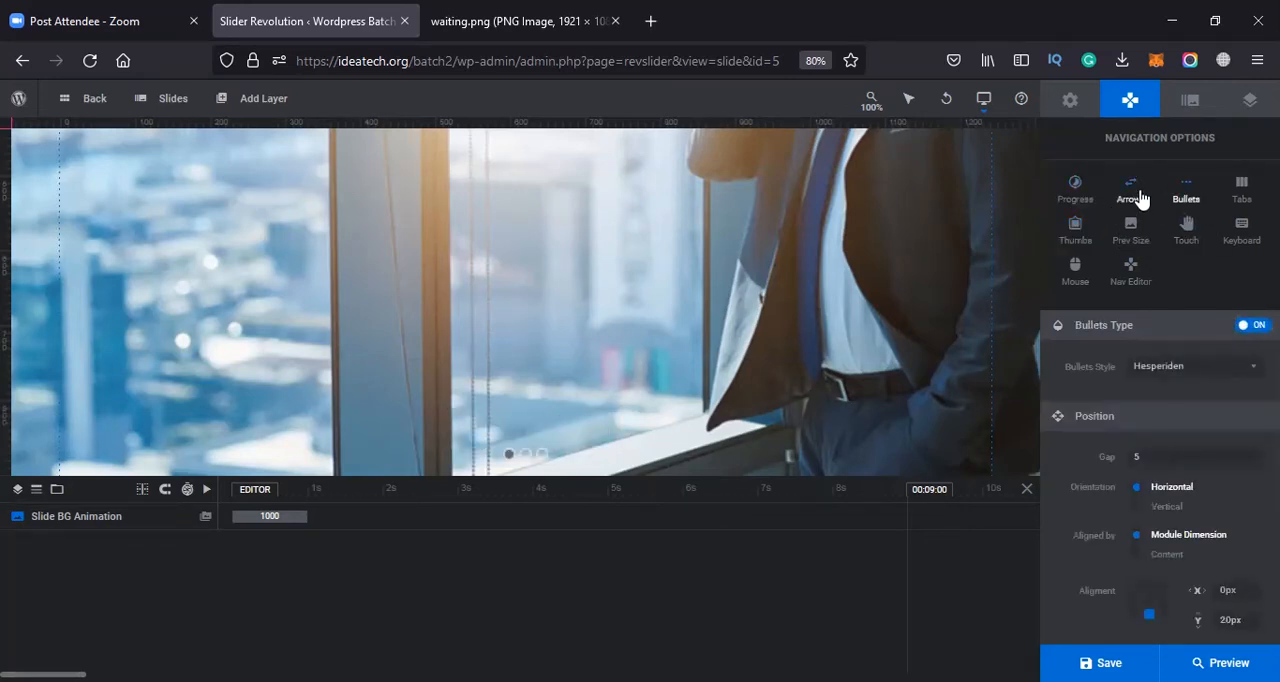
left_click(1137, 195)
left_click(1251, 325)
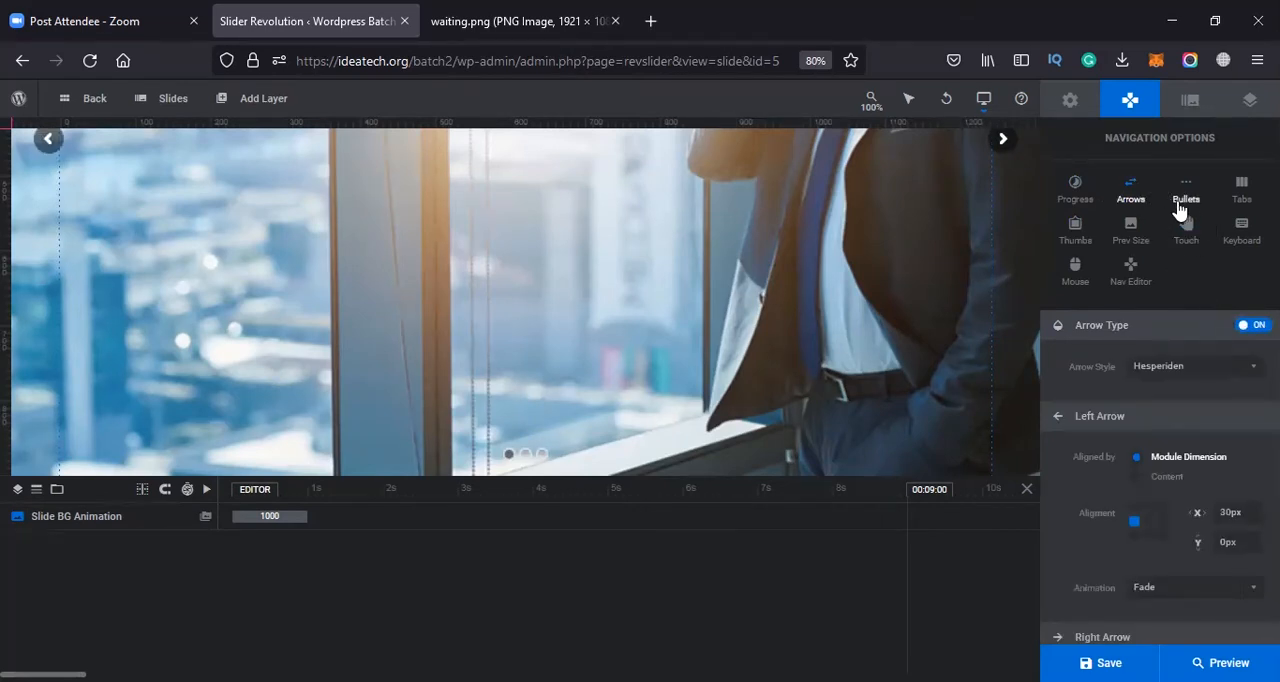
left_click(1180, 205)
scroll(1108, 329, "down", 1)
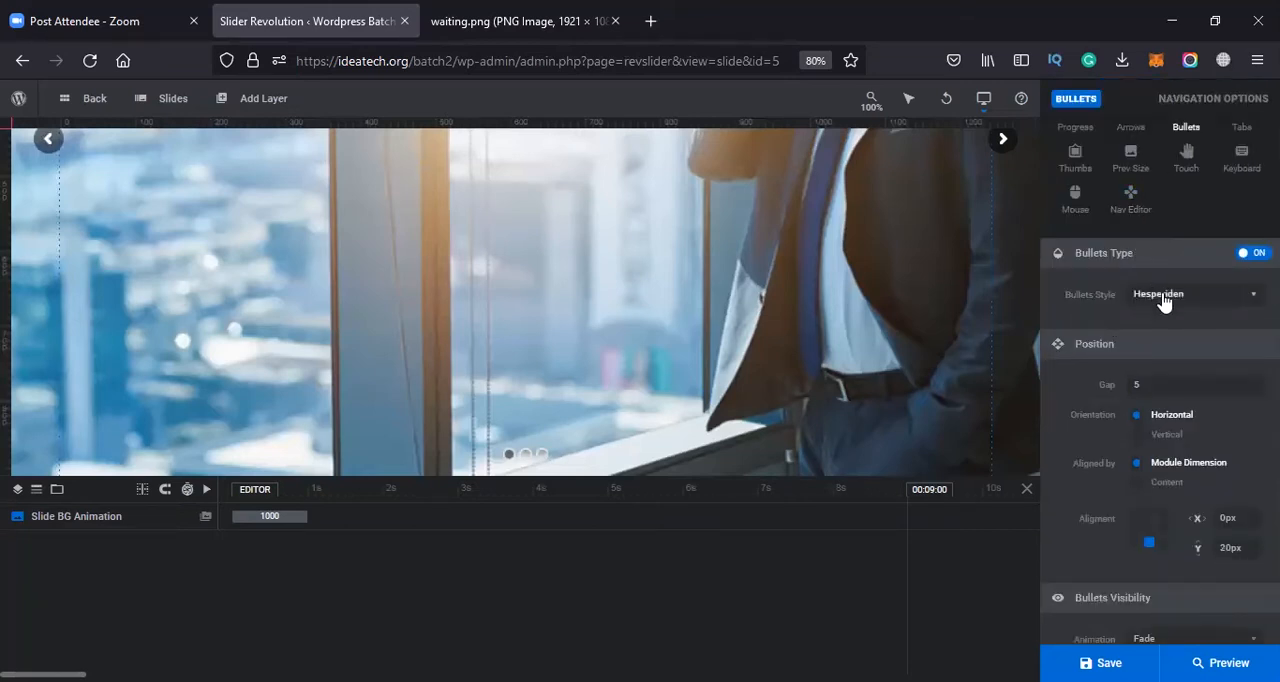
left_click(1145, 163)
Enable mobile swipe and desktop swipe in the touch navigation options
left_click(1186, 228)
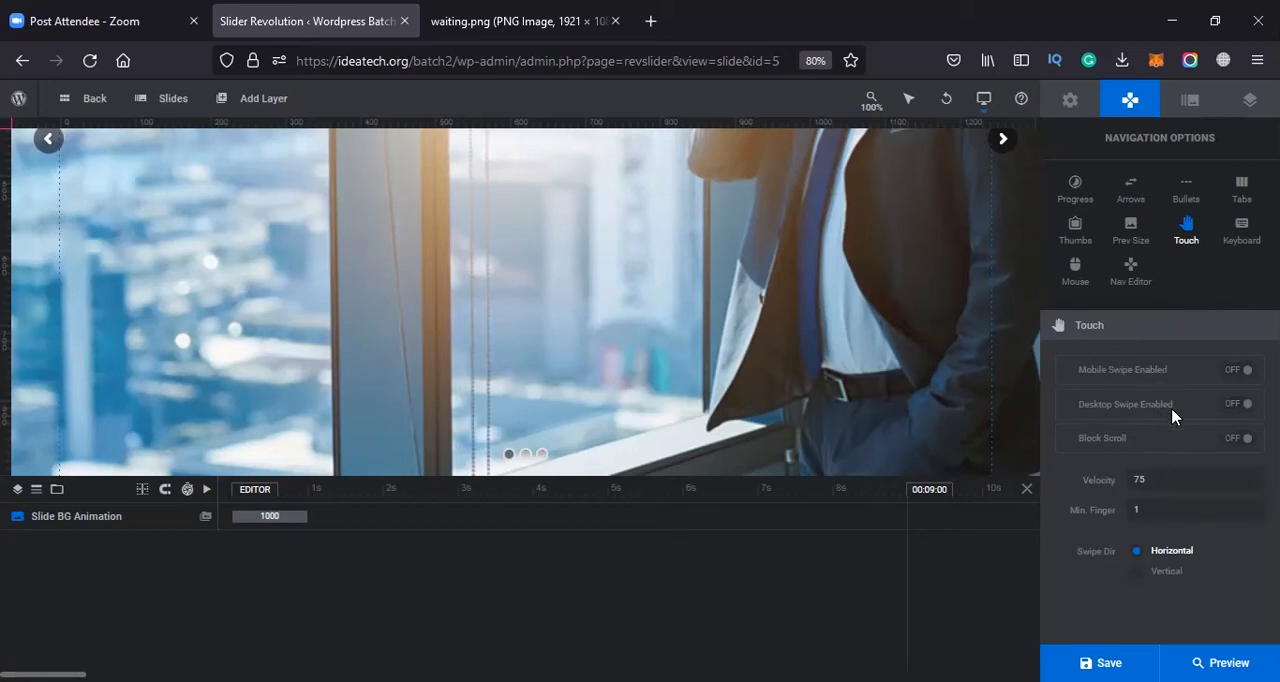
left_click(1247, 372)
left_click(1248, 406)
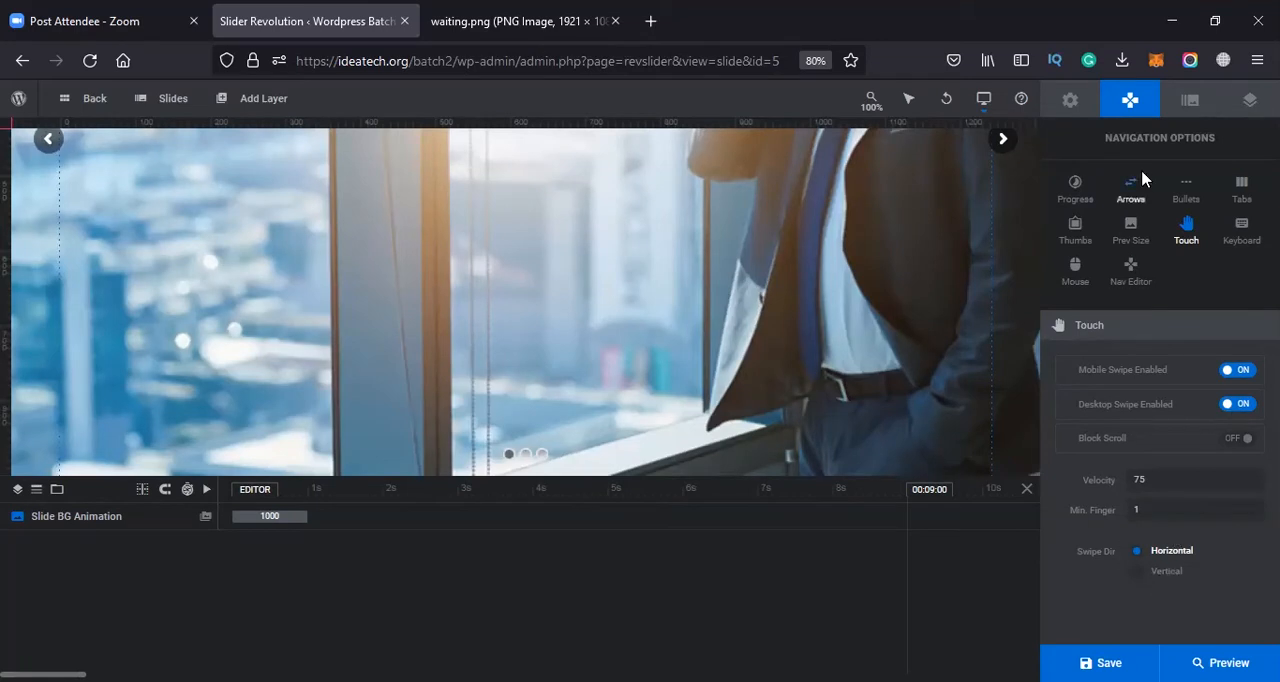
Enable keyboard arrow navigation with the Left/Right Arrow Keys direction and save the module
left_click(1242, 230)
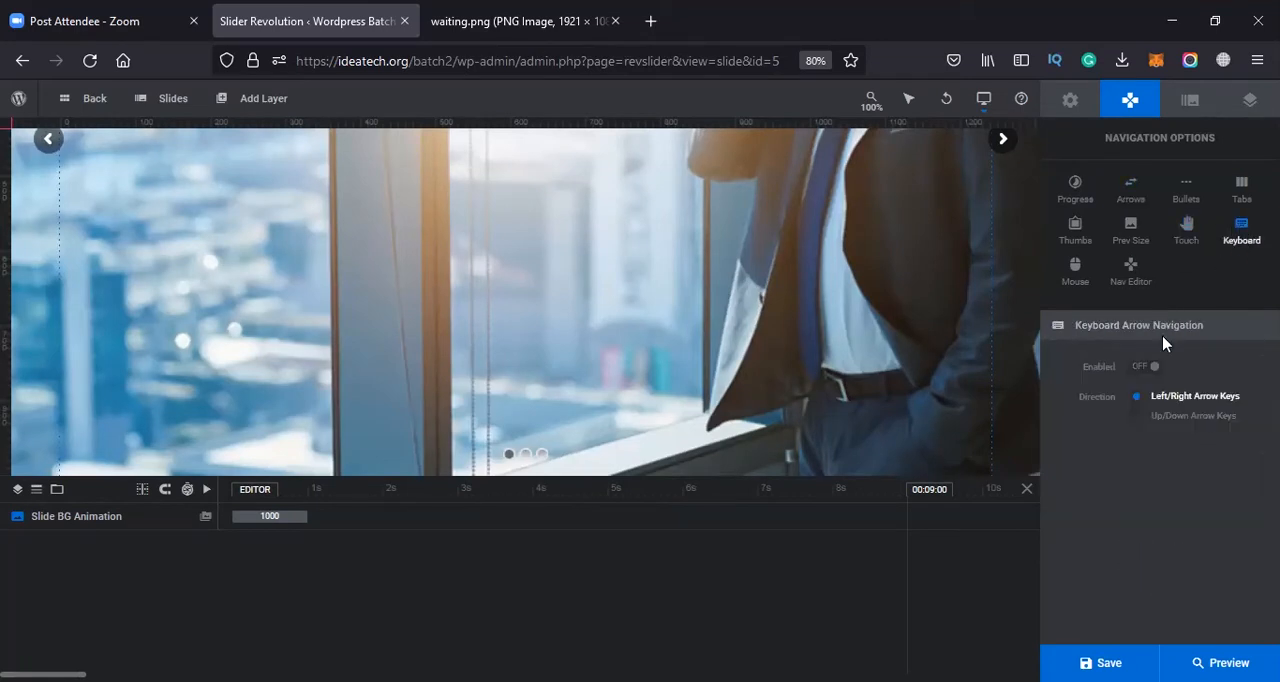
left_click(1145, 366)
left_click(1164, 422)
left_click(1177, 398)
left_click(1074, 283)
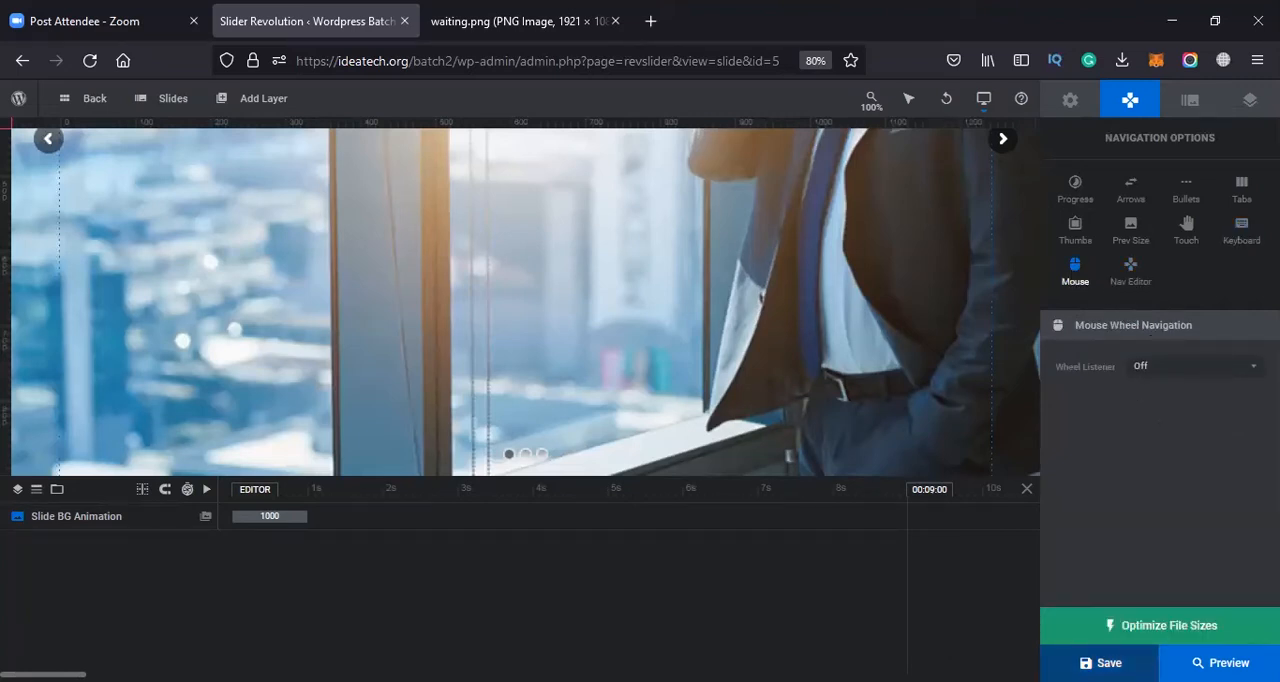
left_click(1101, 663)
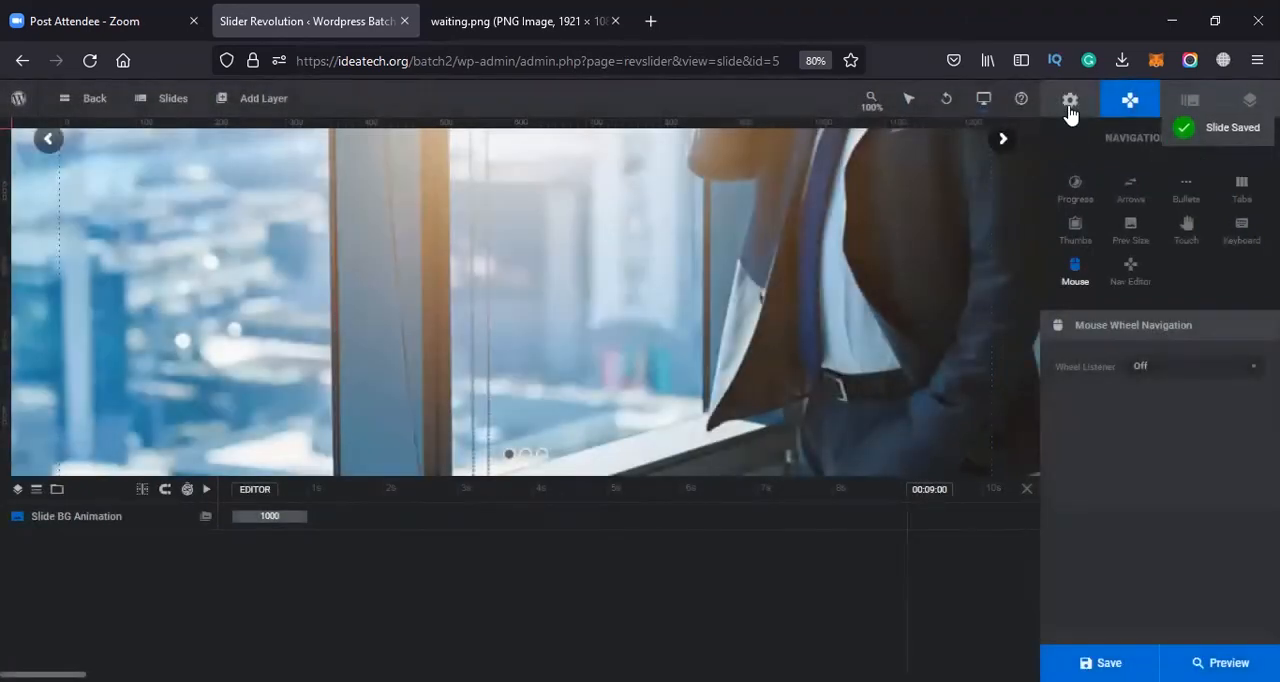
Set both the title and the alias of the module to Homeslider
left_click(1070, 104)
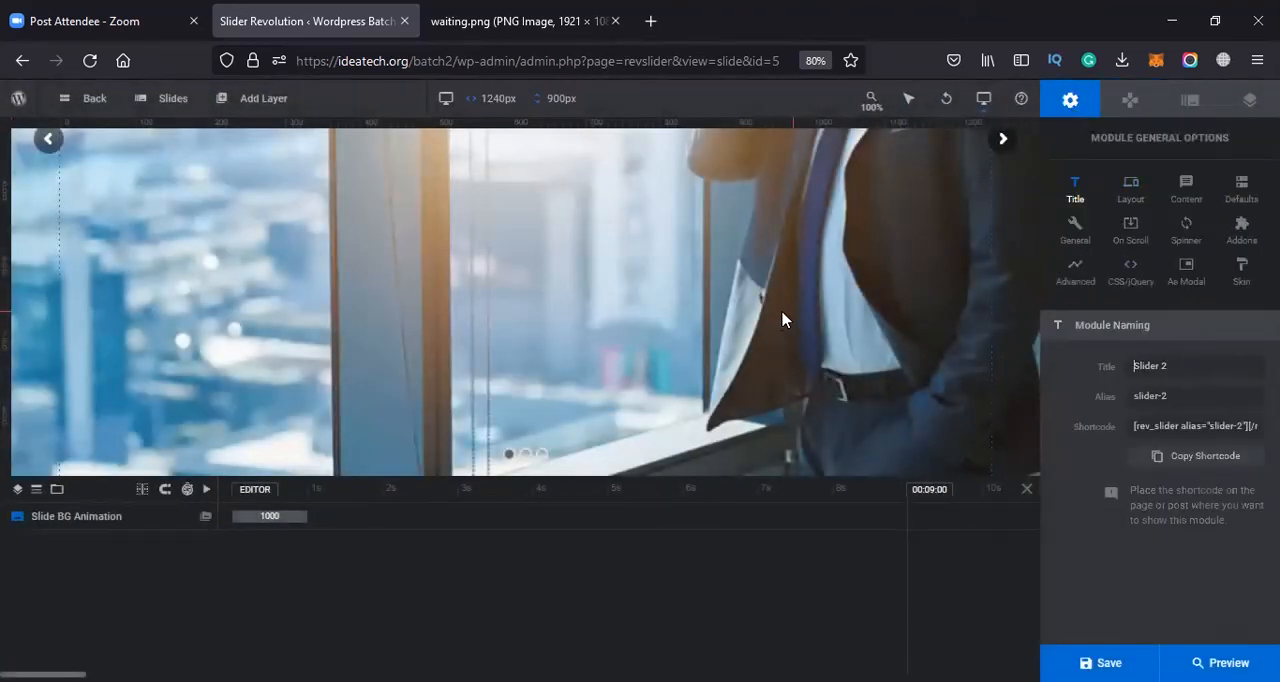
key("ctrl+a")
type("H")
key("ctrl+a")
key("ctrl+c")
left_click(1118, 400)
key("ctrl+a")
key("ctrl+v")
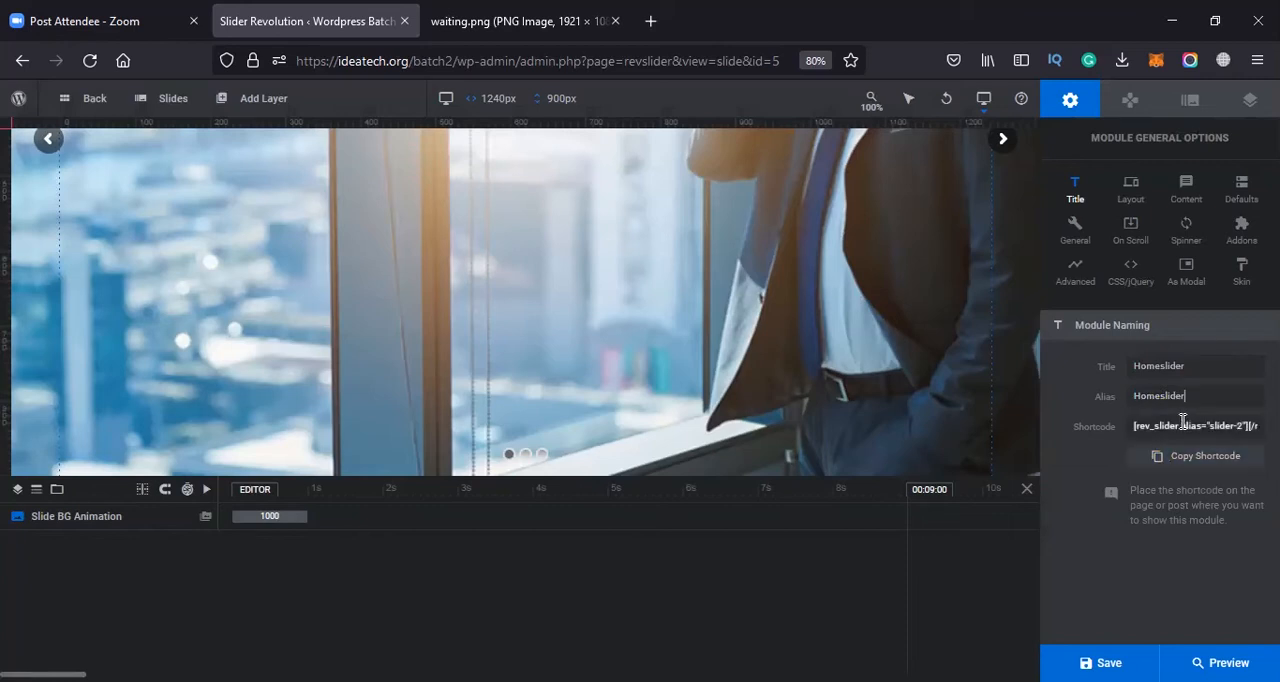
Look through the module's layout options, including type, sizing, layer area size and advanced settings
left_click(1131, 190)
scroll(1100, 443, "down", 6)
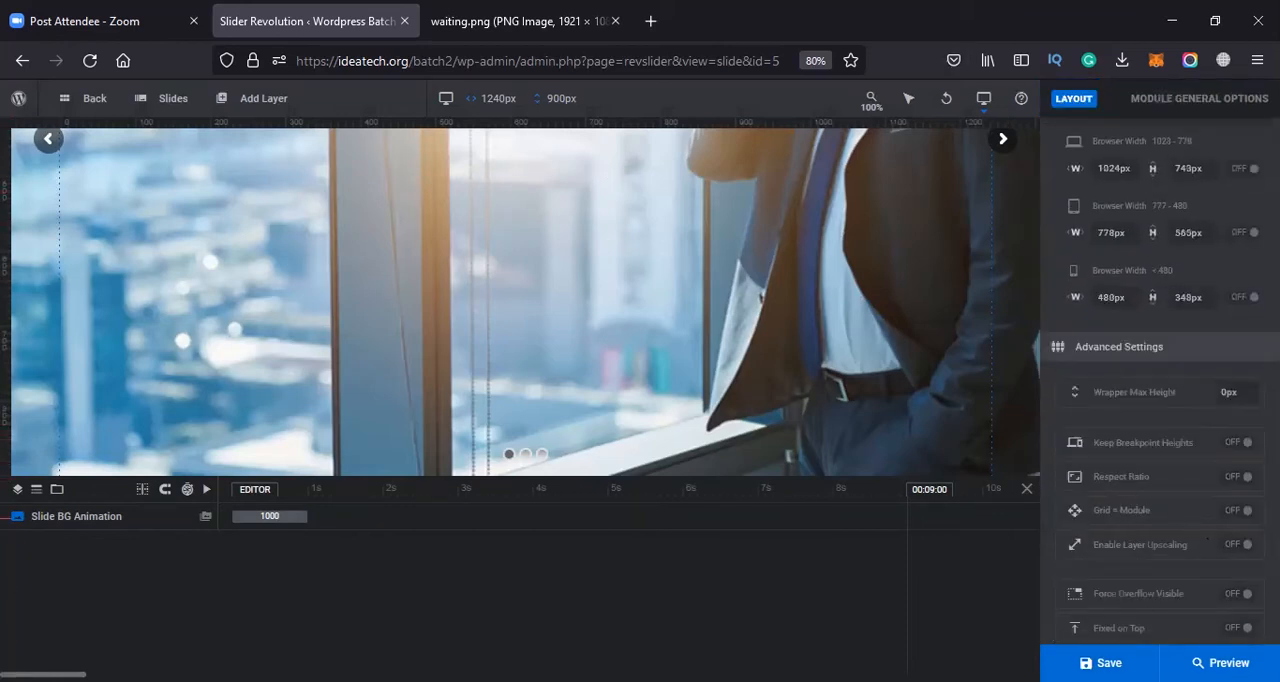
scroll(1110, 220, "up", 4)
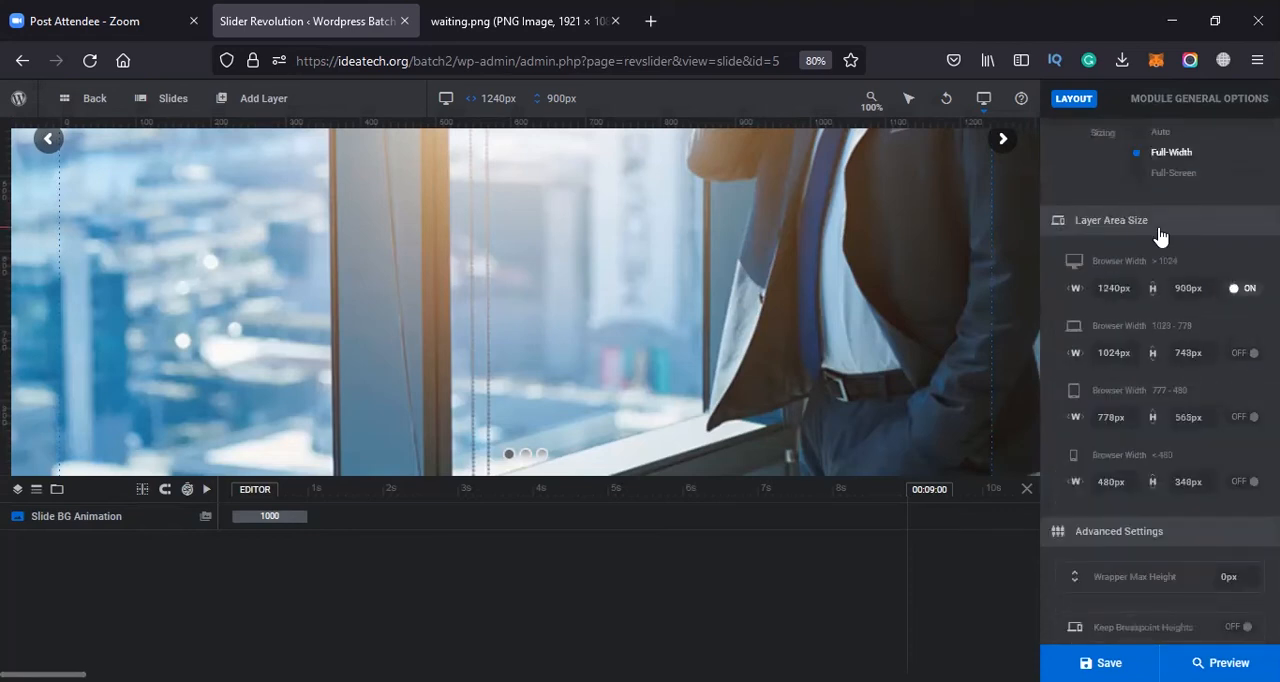
scroll(1160, 235, "up", 4)
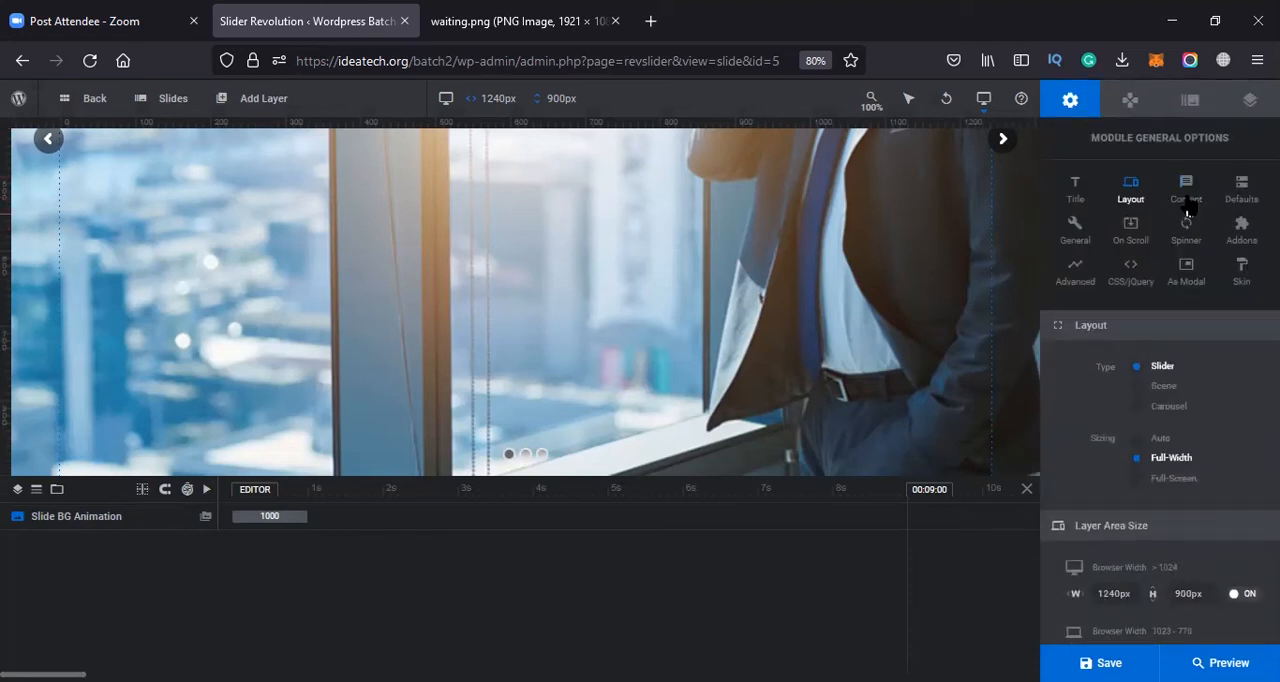
Set the default slide duration of the module to 5000 ms
left_click(1238, 195)
left_click(1233, 479)
type("1000")
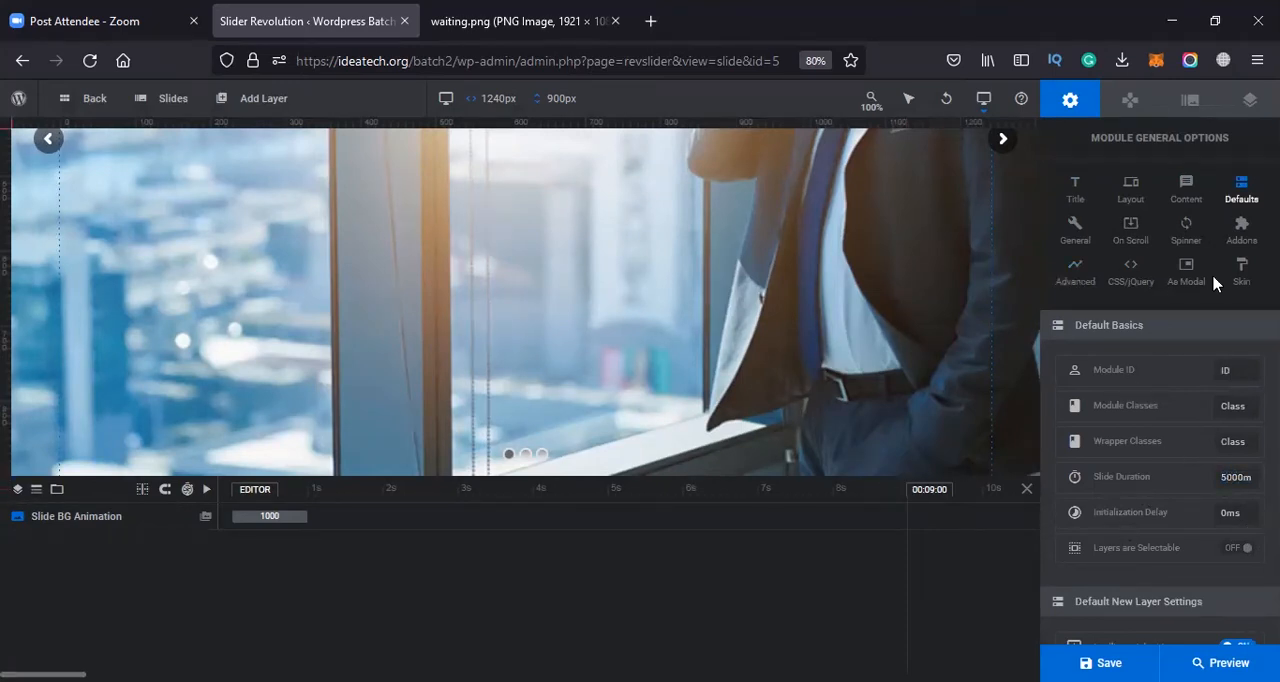
Try enabling custom layer area sizes for the 1023-778, 777-480 and below-480 browser widths in the layout options
left_click(1141, 190)
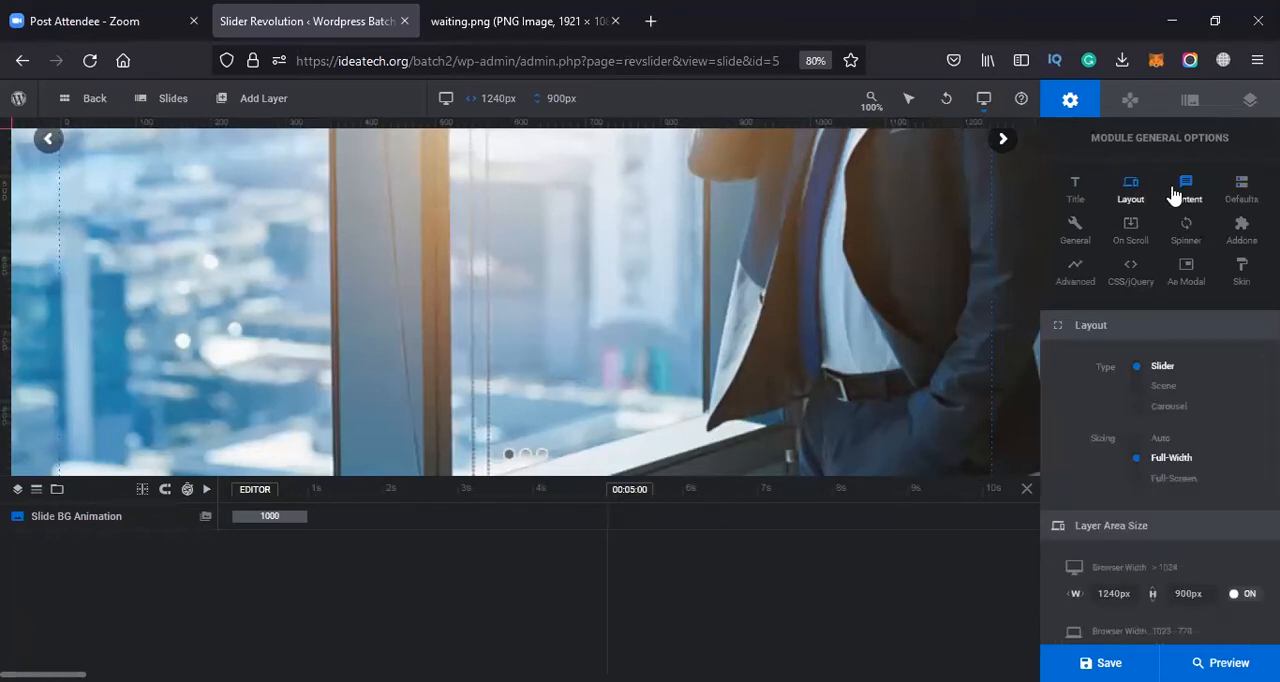
scroll(1160, 280, "down", 5)
double_click(1183, 234)
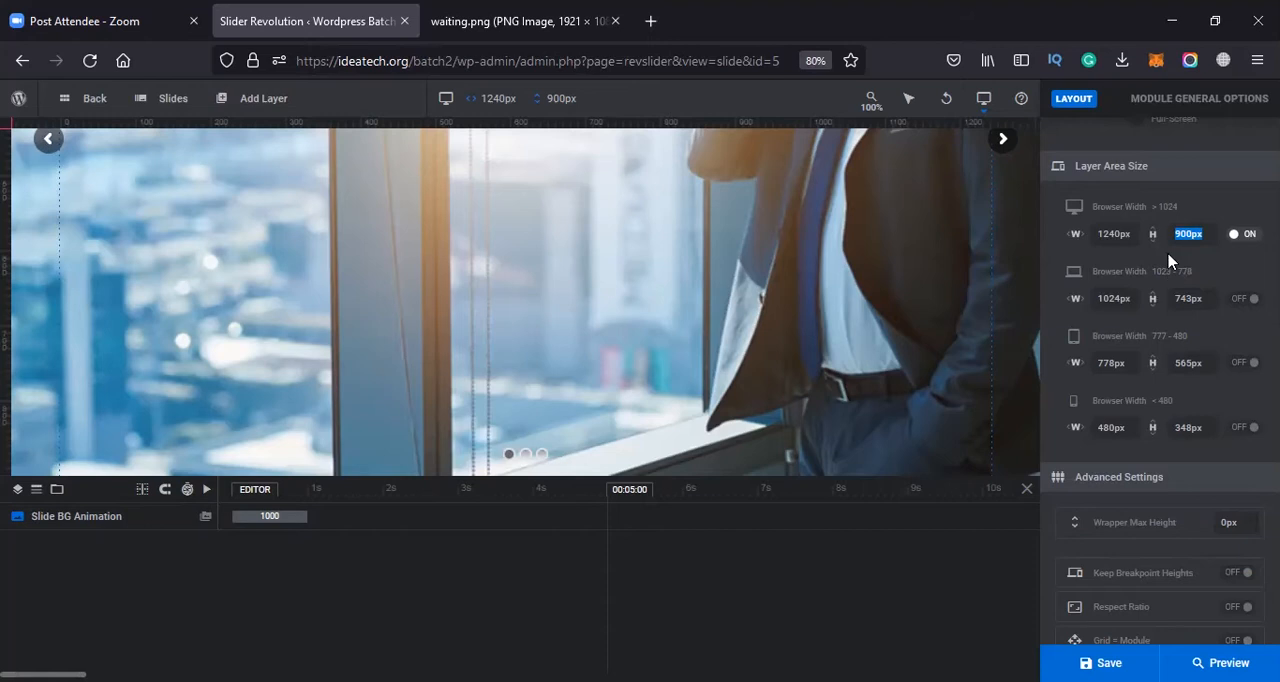
left_click(1245, 301)
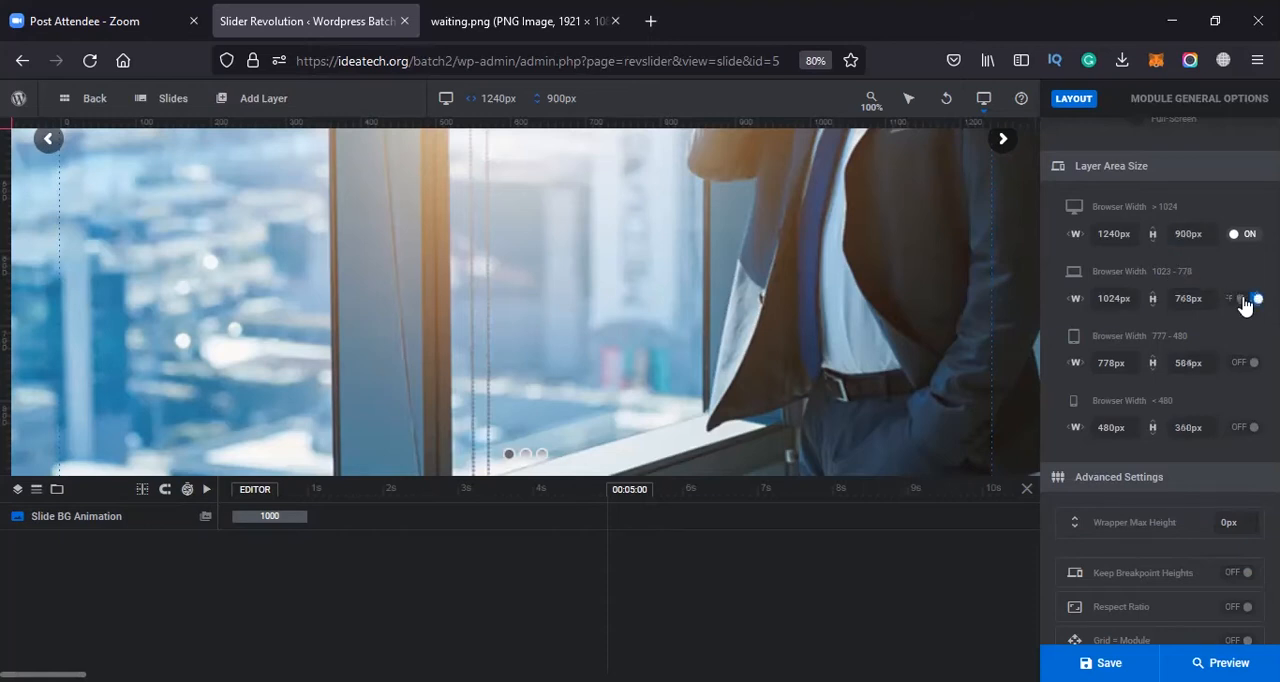
left_click(1245, 304)
double_click(1183, 230)
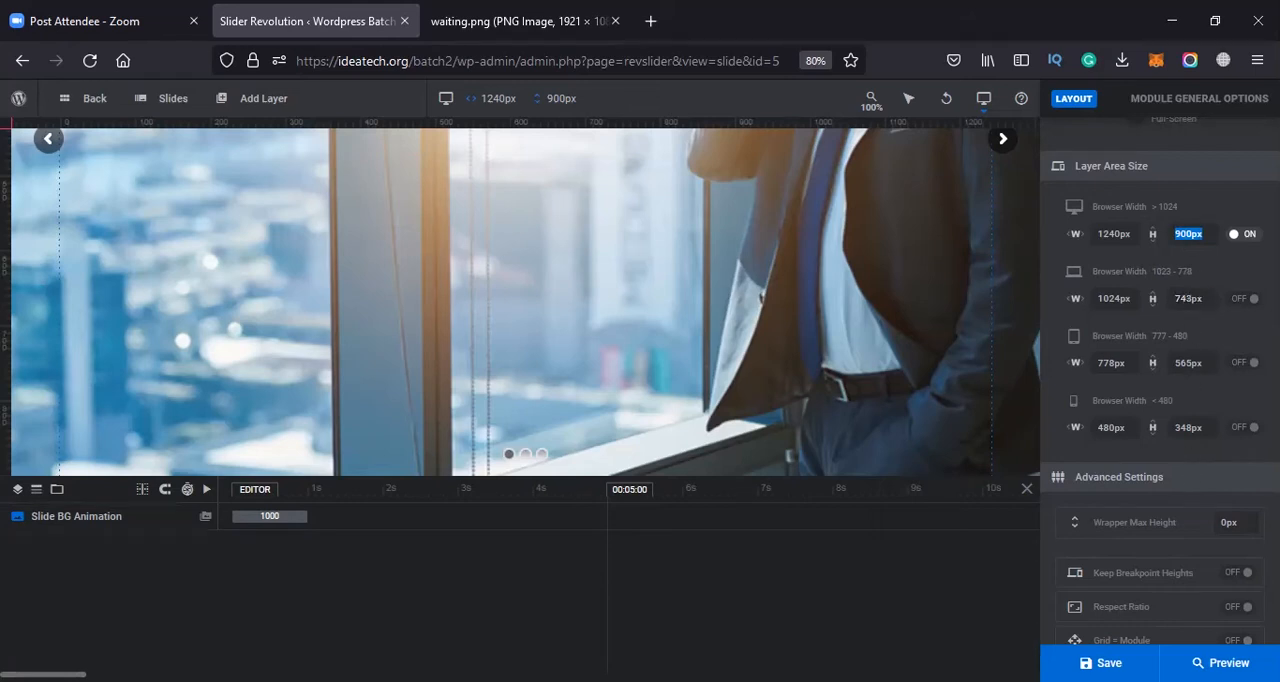
left_click(1245, 298)
scroll(1235, 296, "up", 3)
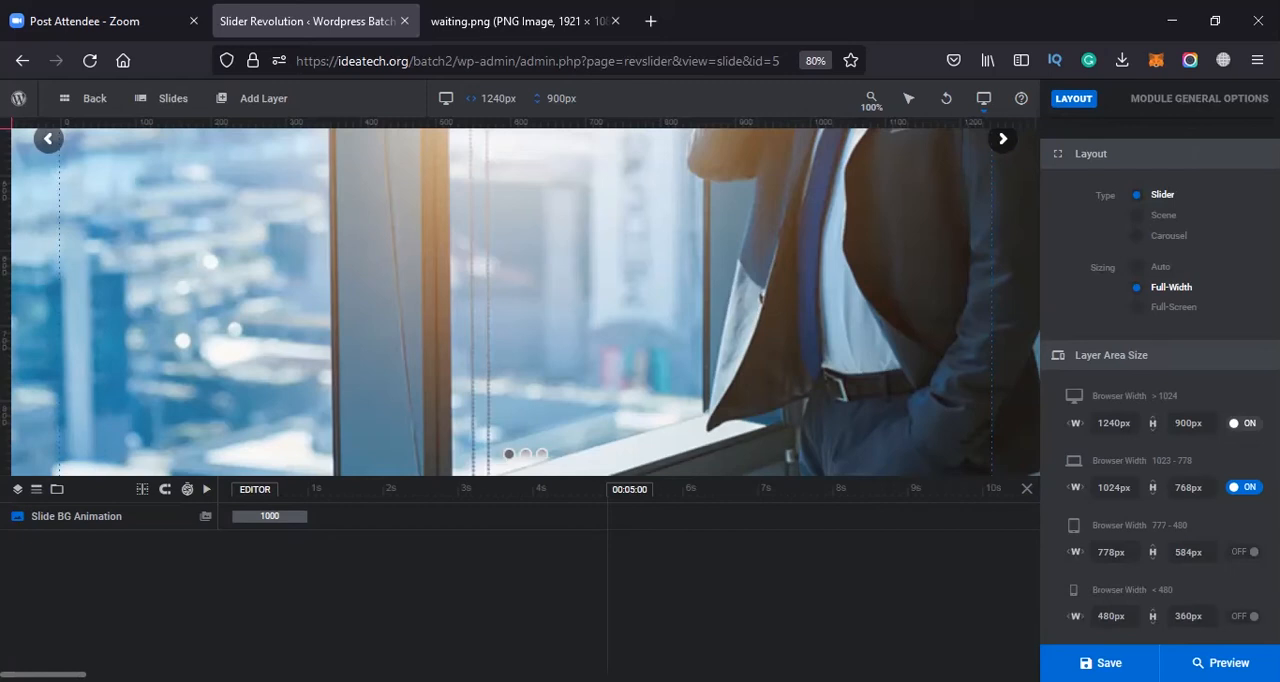
left_click(1243, 616)
left_click(1243, 552)
left_click(1187, 616)
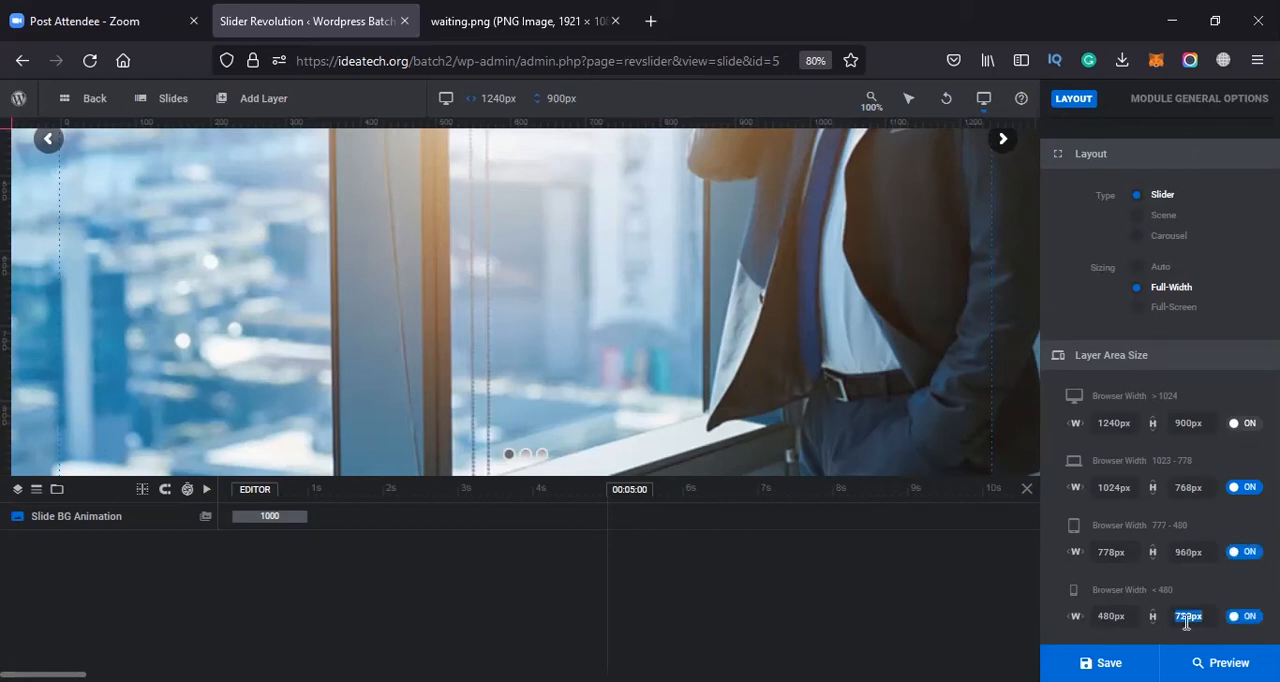
Turn off the custom layer area sizes for all browser widths below 1024
left_click(1247, 616)
left_click(1245, 552)
left_click(1250, 488)
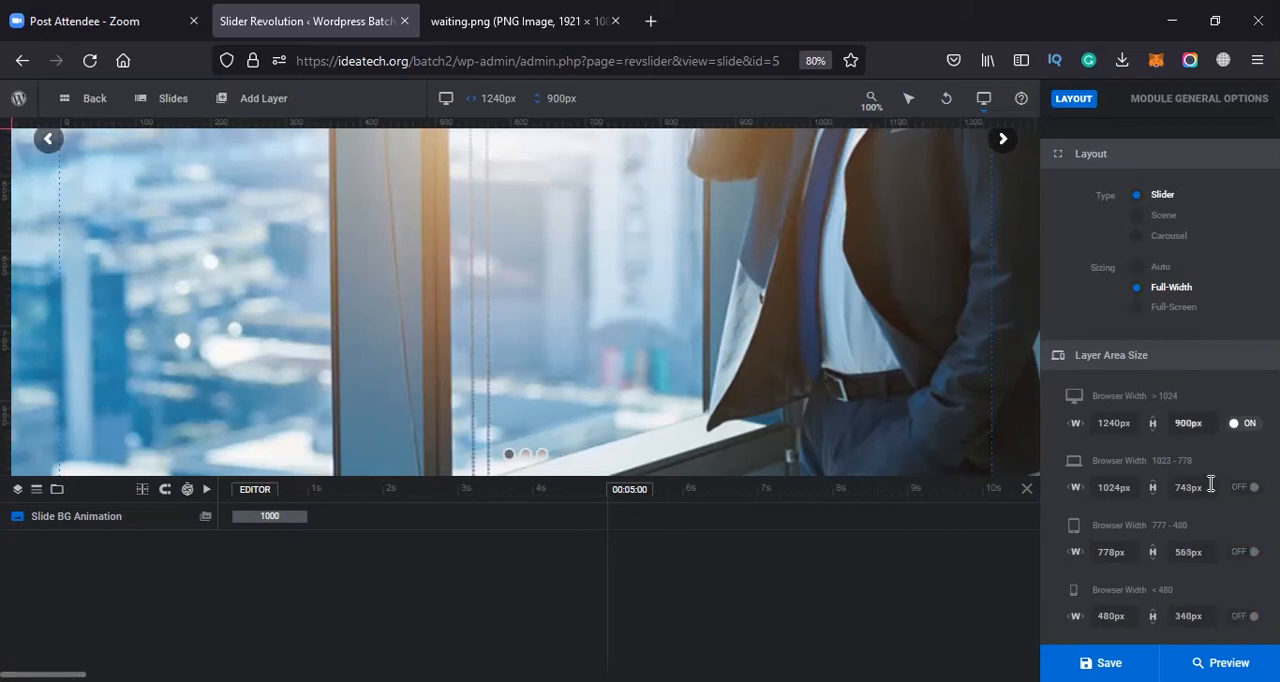
Set the layer area height for browser widths above 1024 to 550 px
left_click(1180, 425)
left_click(1213, 453)
left_click(1186, 490)
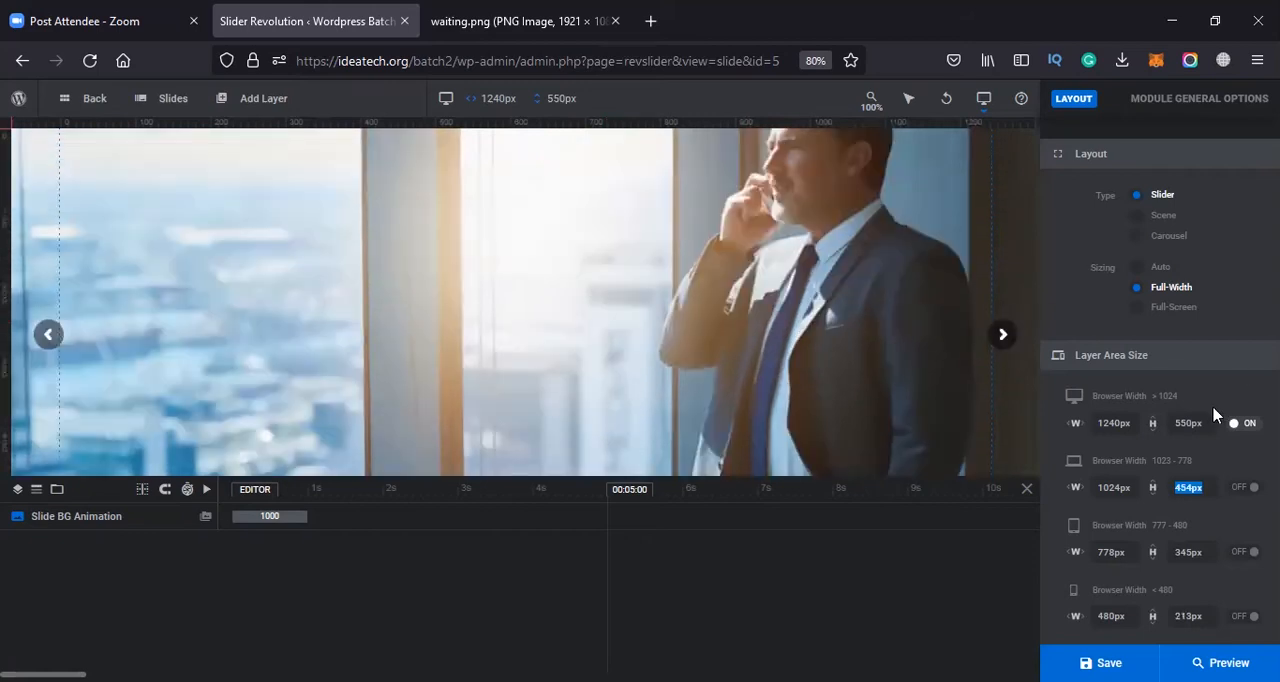
Set the layer area height for browser widths above 1024 to 500 px and save the module
left_click(1184, 424)
type("500")
left_click(1184, 487)
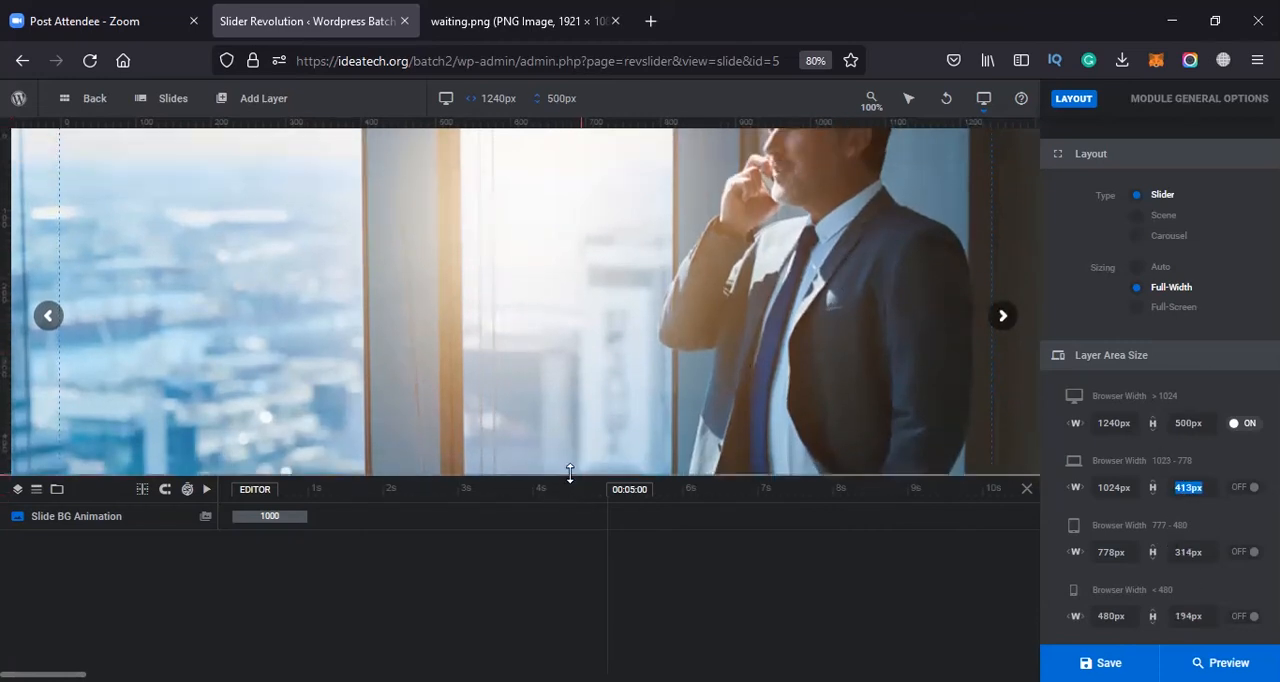
left_click_drag(578, 477, 581, 516)
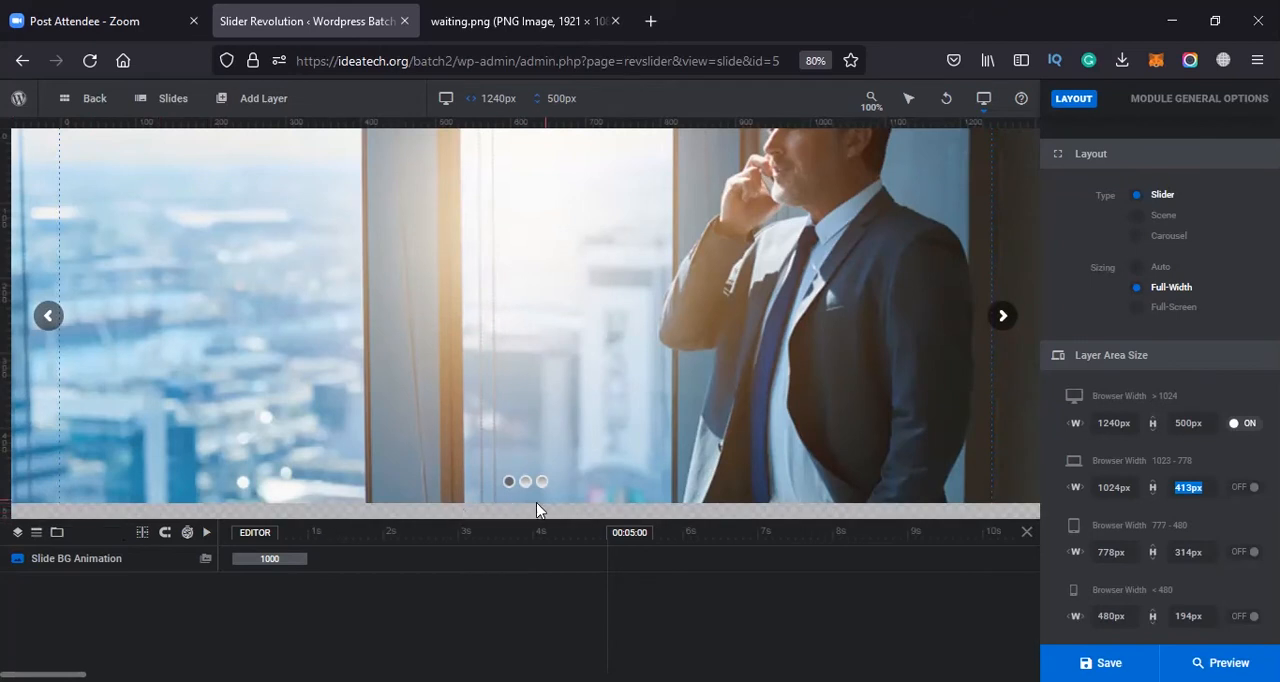
left_click_drag(545, 515, 561, 491)
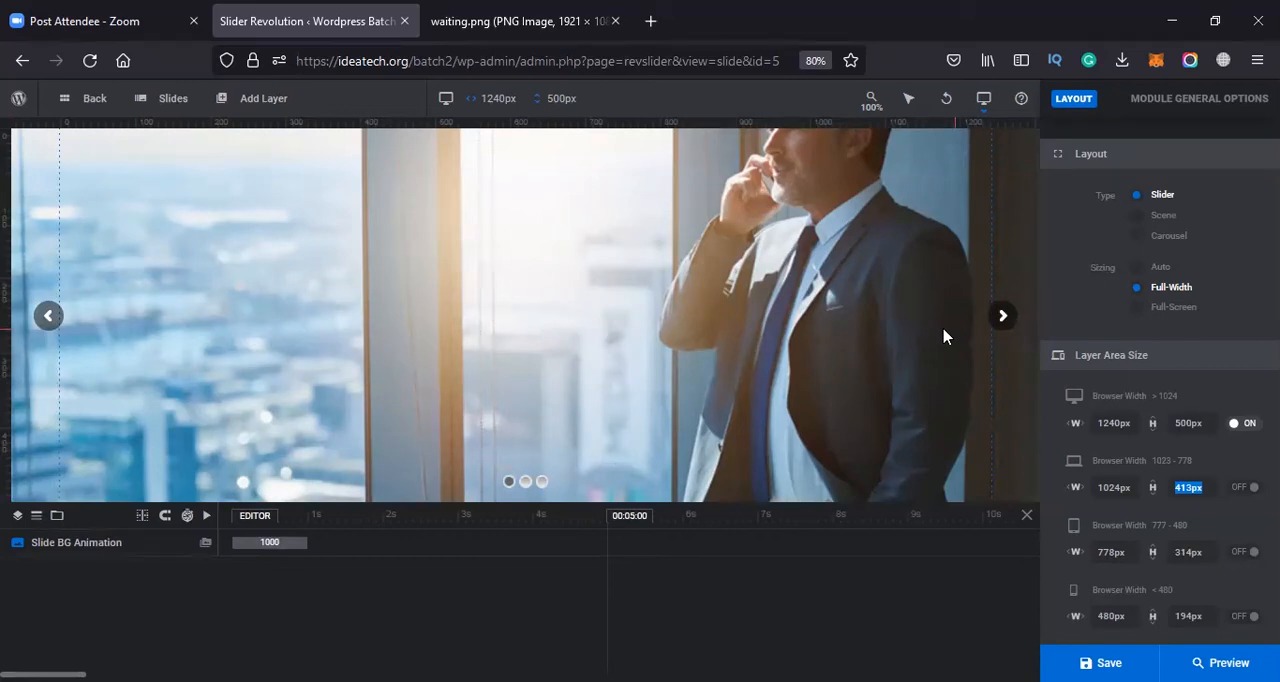
left_click(1128, 651)
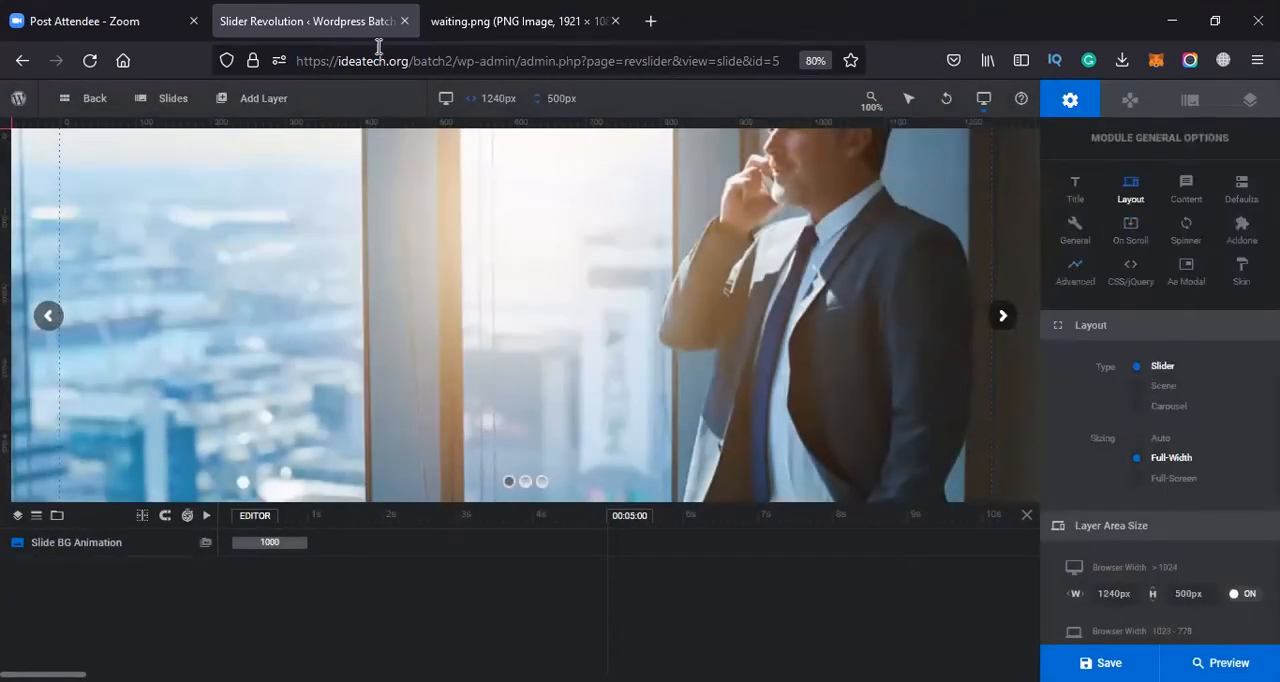
Add a text layer to the slide and place it near mid-height on the slide's left side
mouse_move(172, 110)
mouse_move(210, 124)
mouse_move(276, 118)
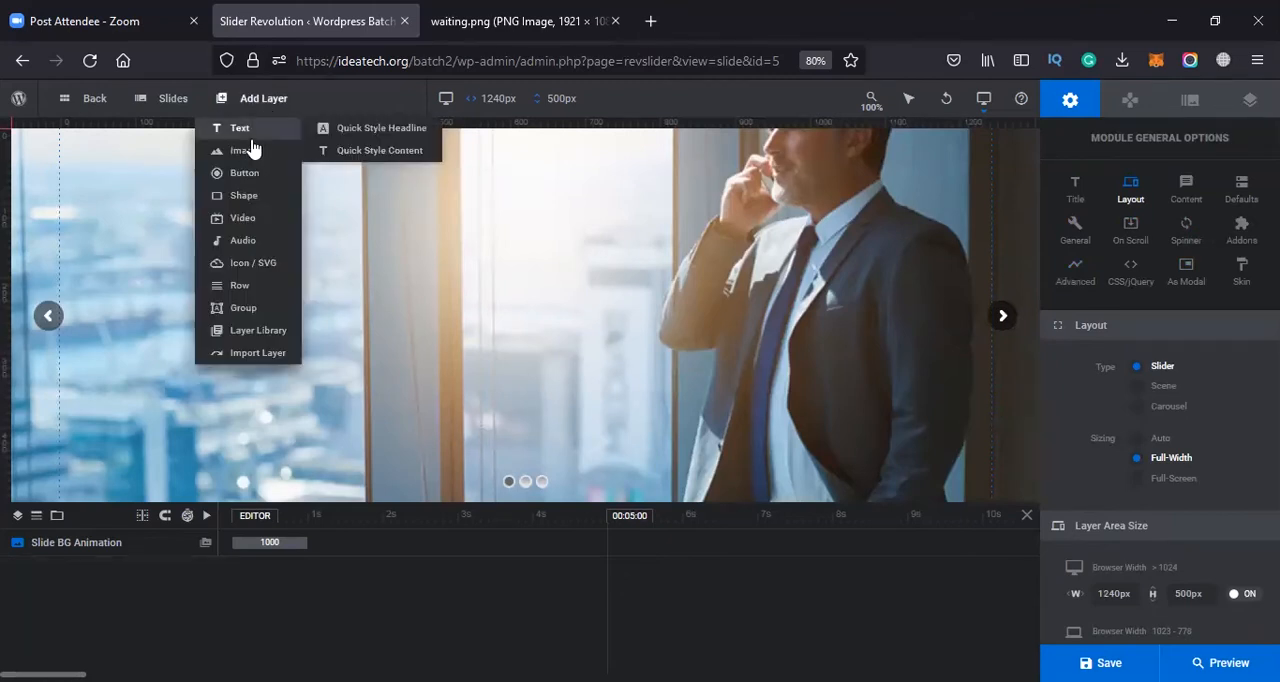
left_click(249, 138)
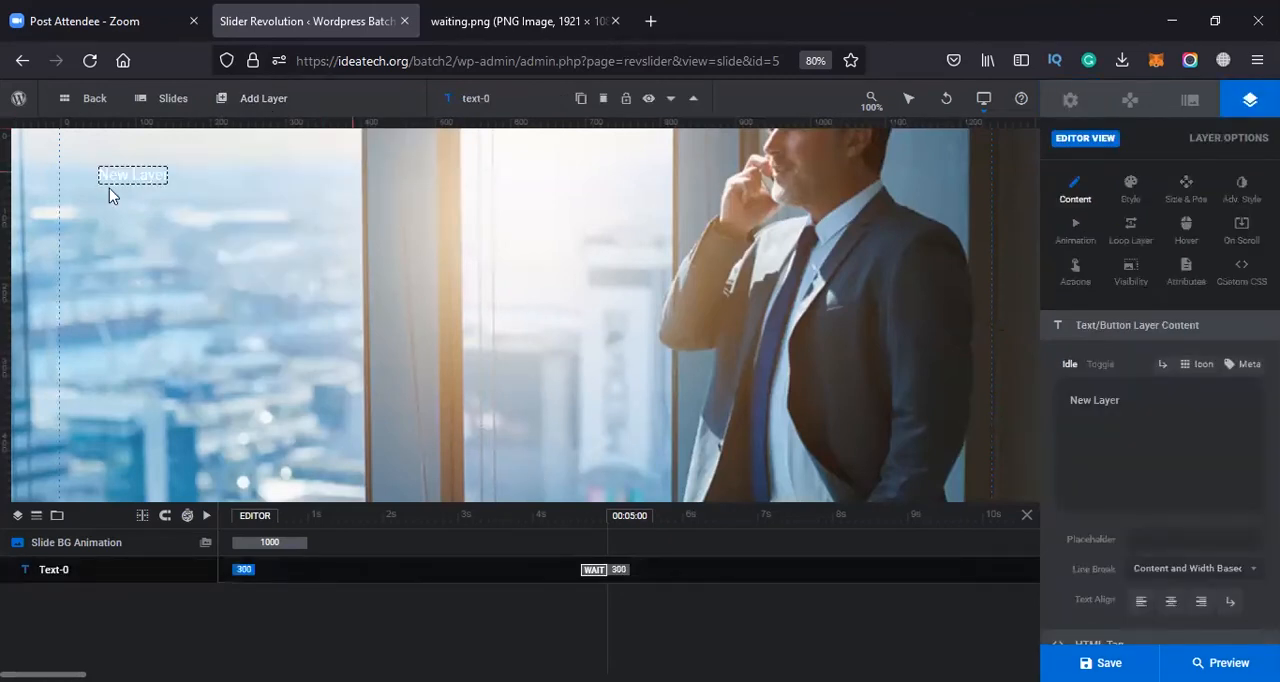
left_click_drag(127, 174, 153, 271)
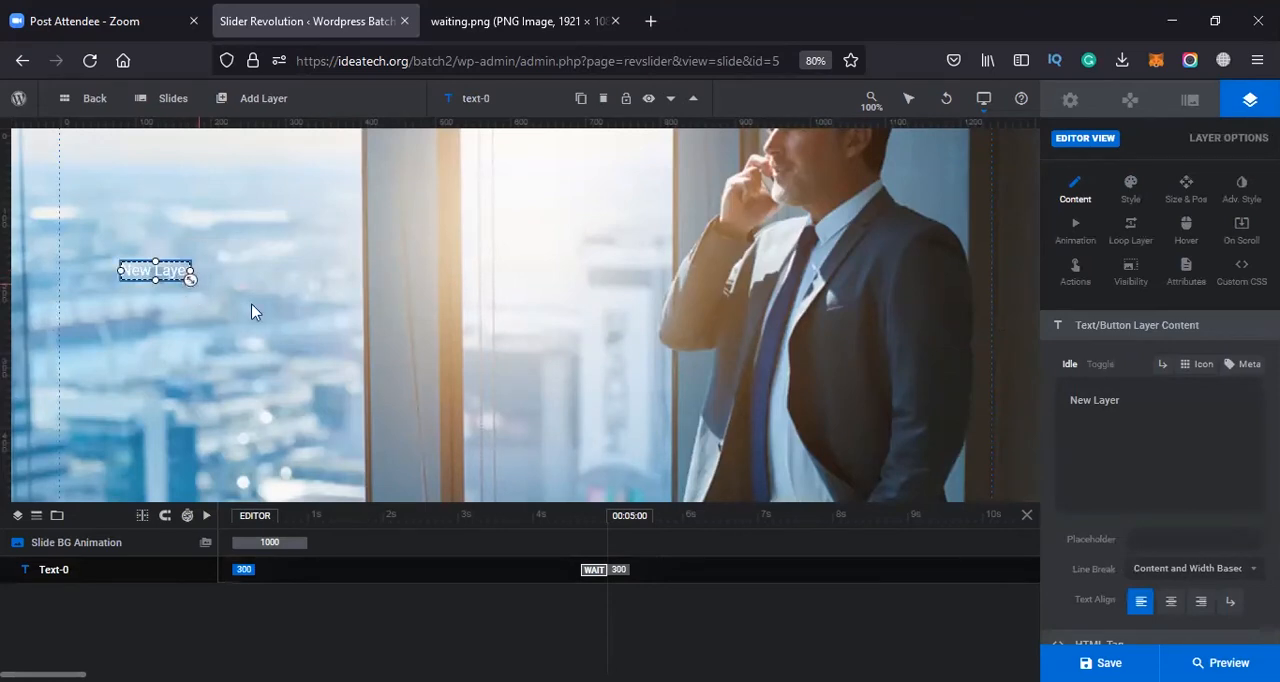
left_click(278, 316)
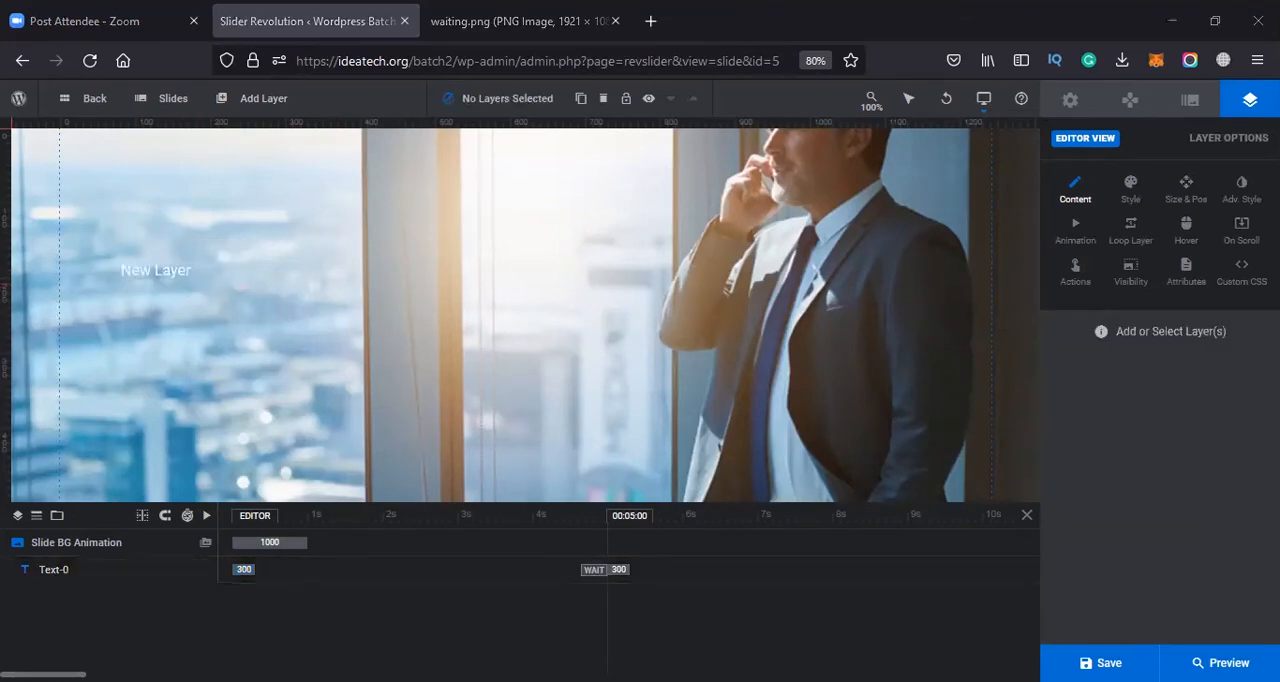
Clear the placeholder content of the new text layer
left_click(157, 268)
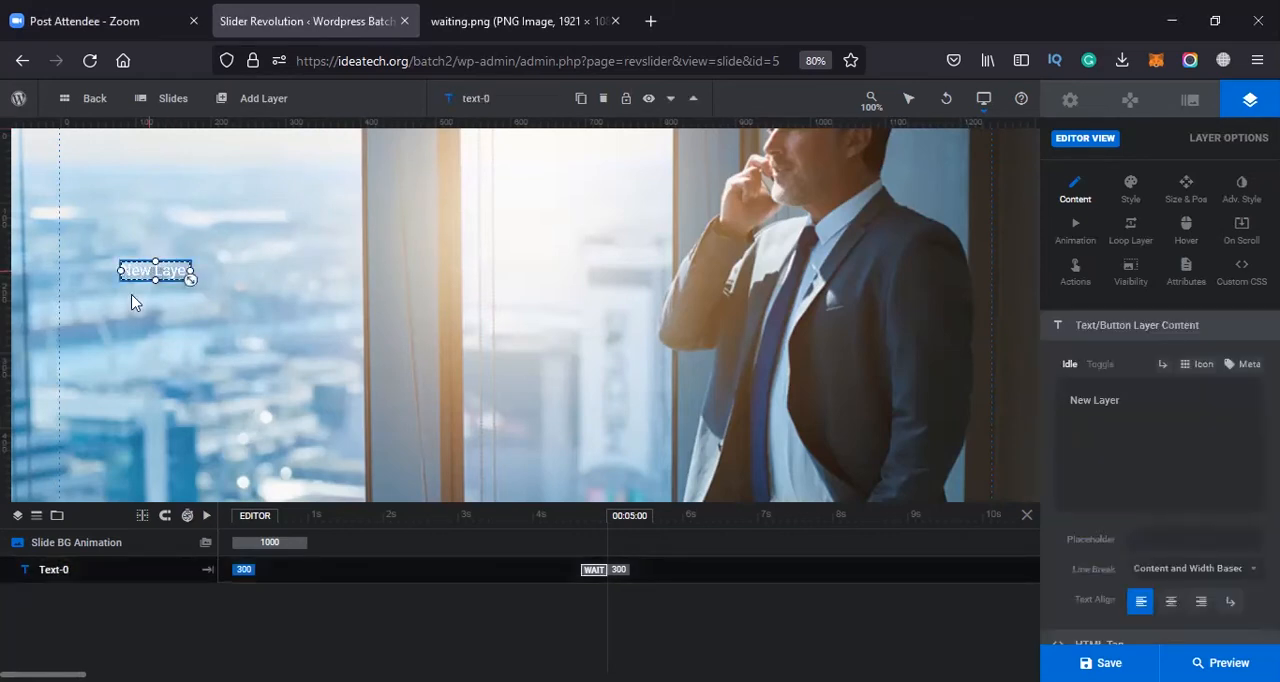
left_click_drag(1134, 416, 1068, 402)
key("alt+Tab")
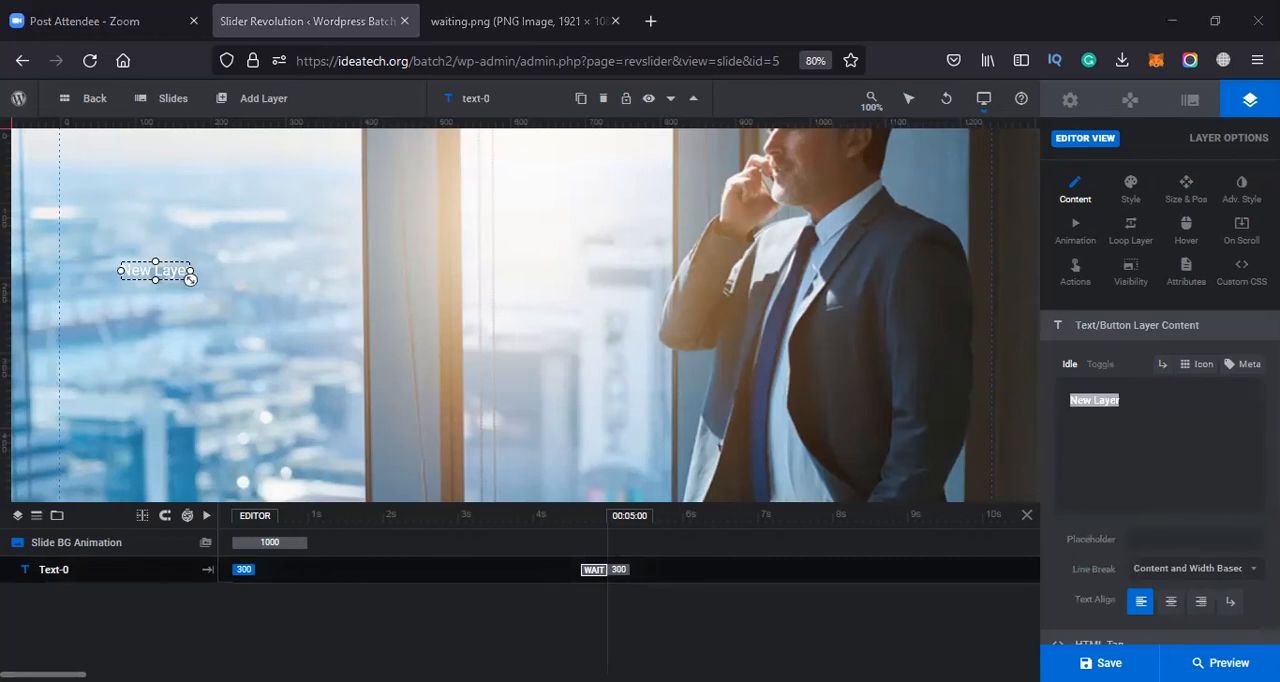
key("alt+Tab")
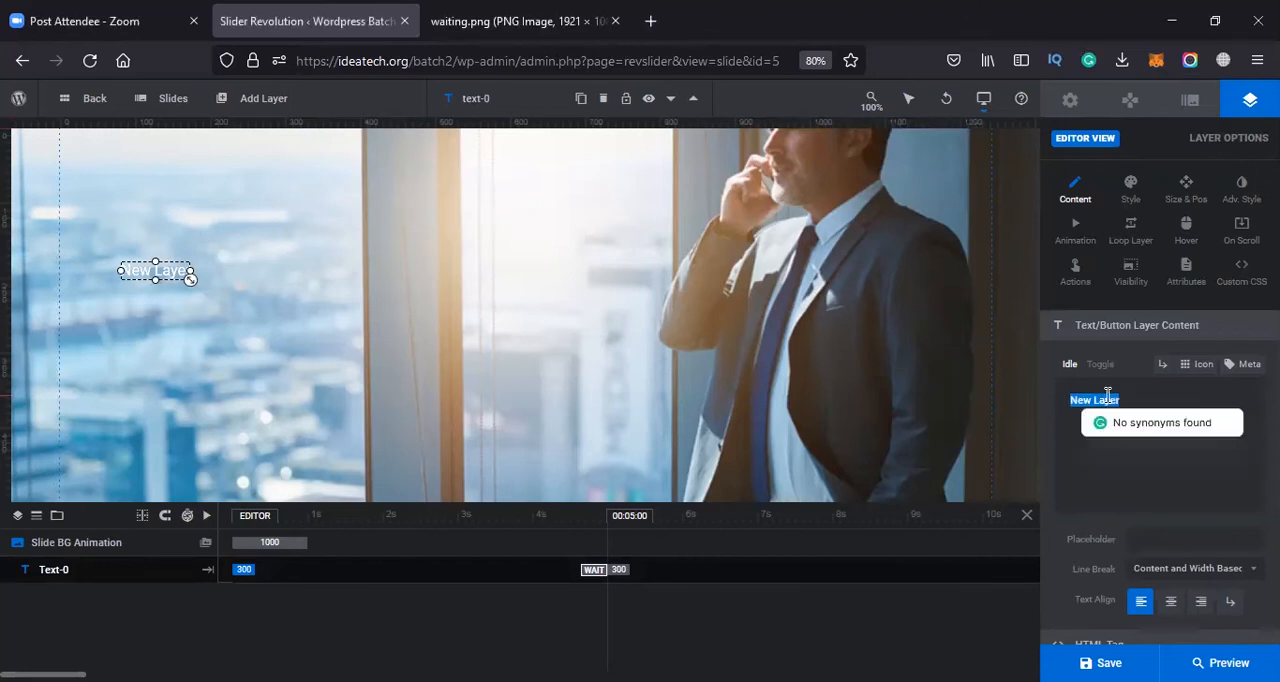
type("Idea")
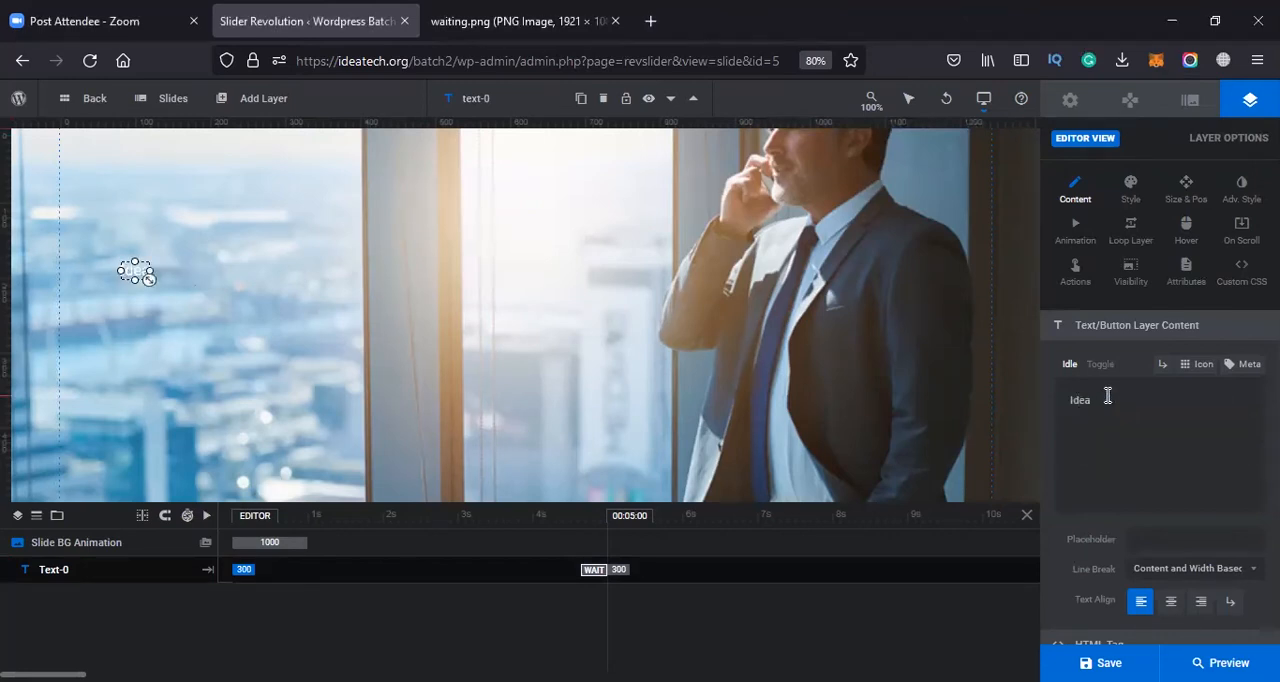
key("BackSpace")
key("BackSpace")
key("BackSpace")
key("BackSpace")
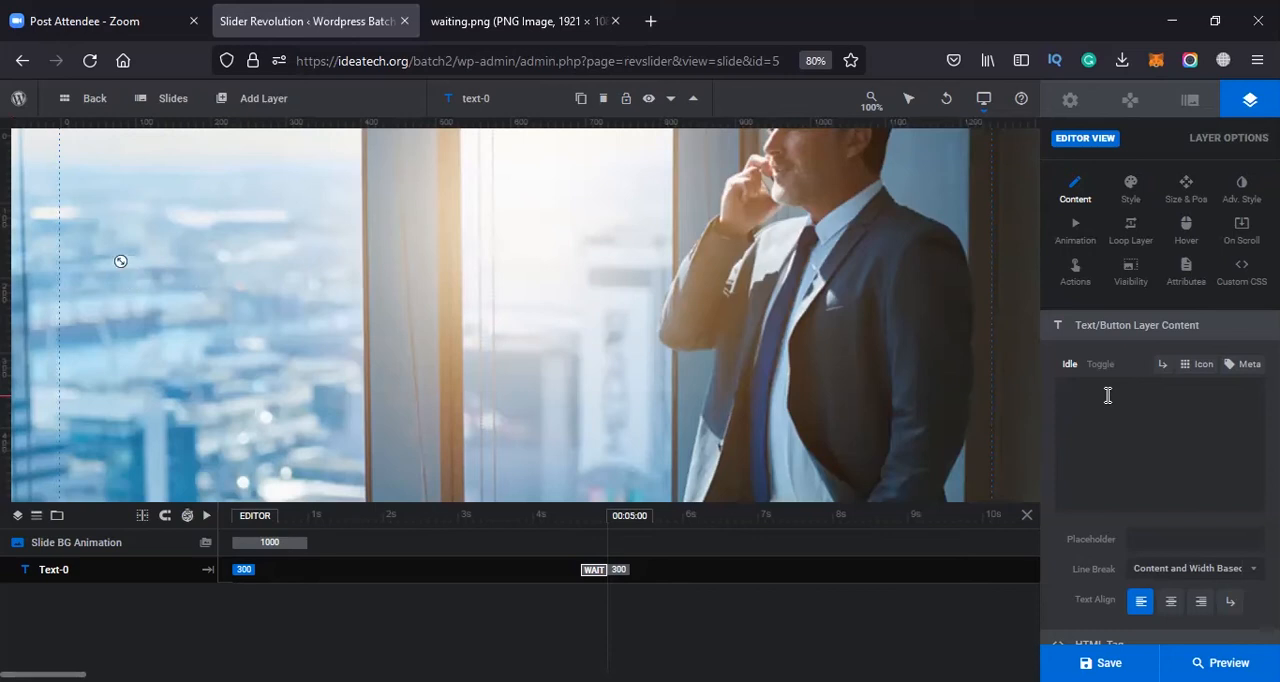
Enter "Leading Digital Marketing Agency" as the text layer's content, correcting the spelling of Digital
type("Leading")
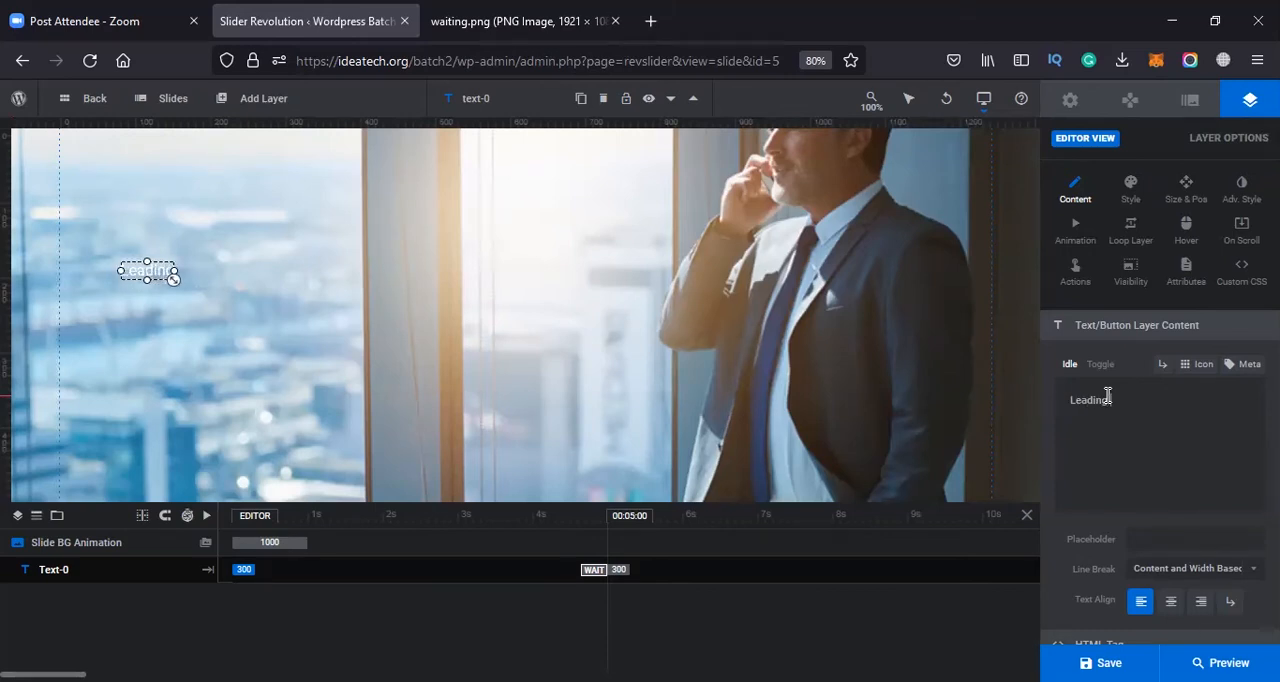
type(" Di")
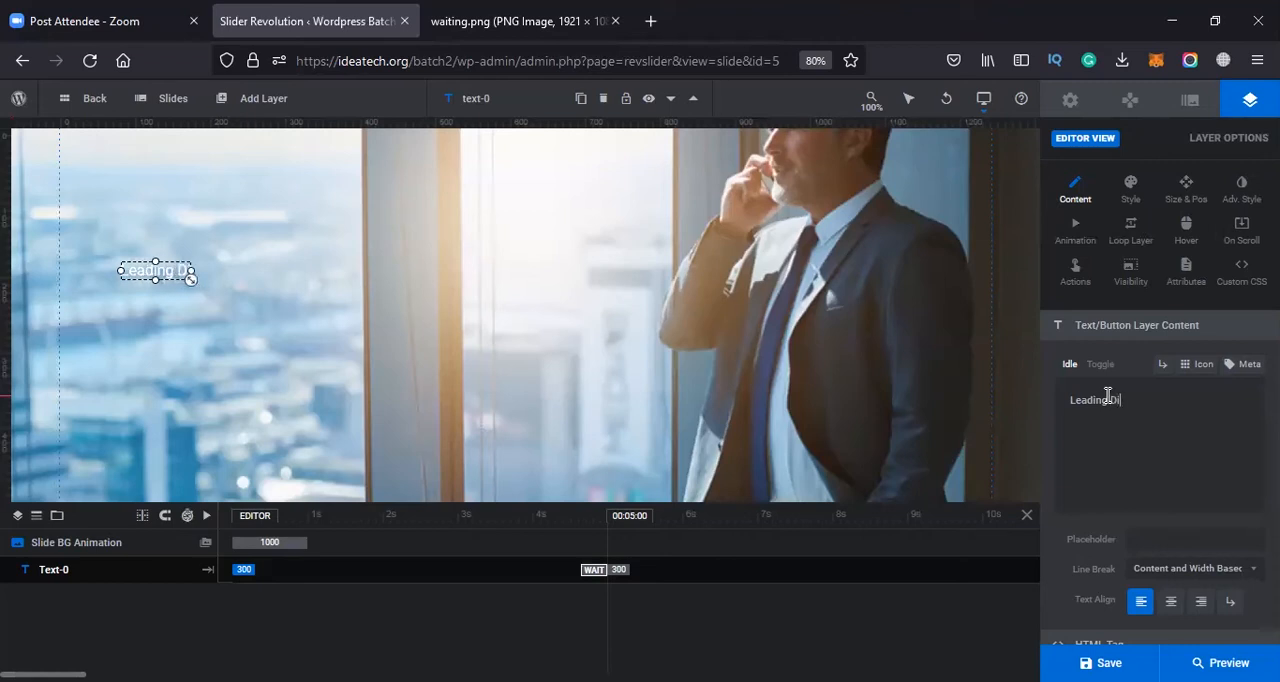
type("gital Mark")
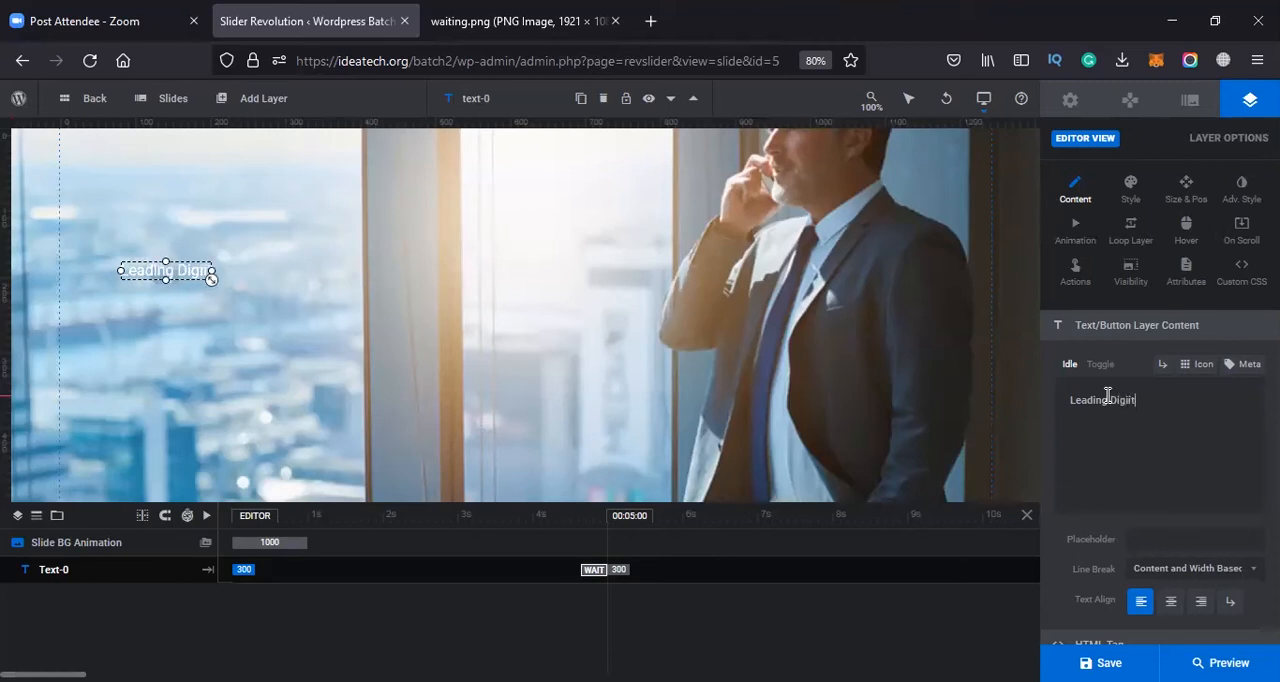
type("ke")
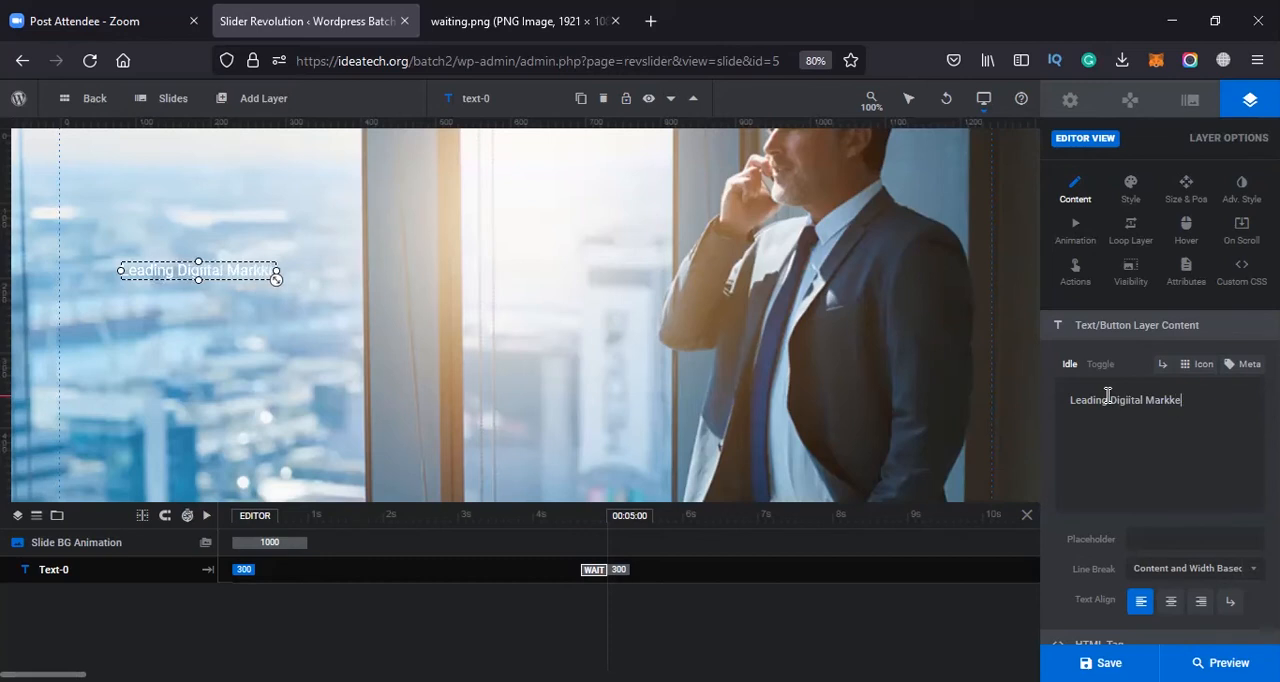
key("BackSpace")
key("BackSpace")
type("eting Agency")
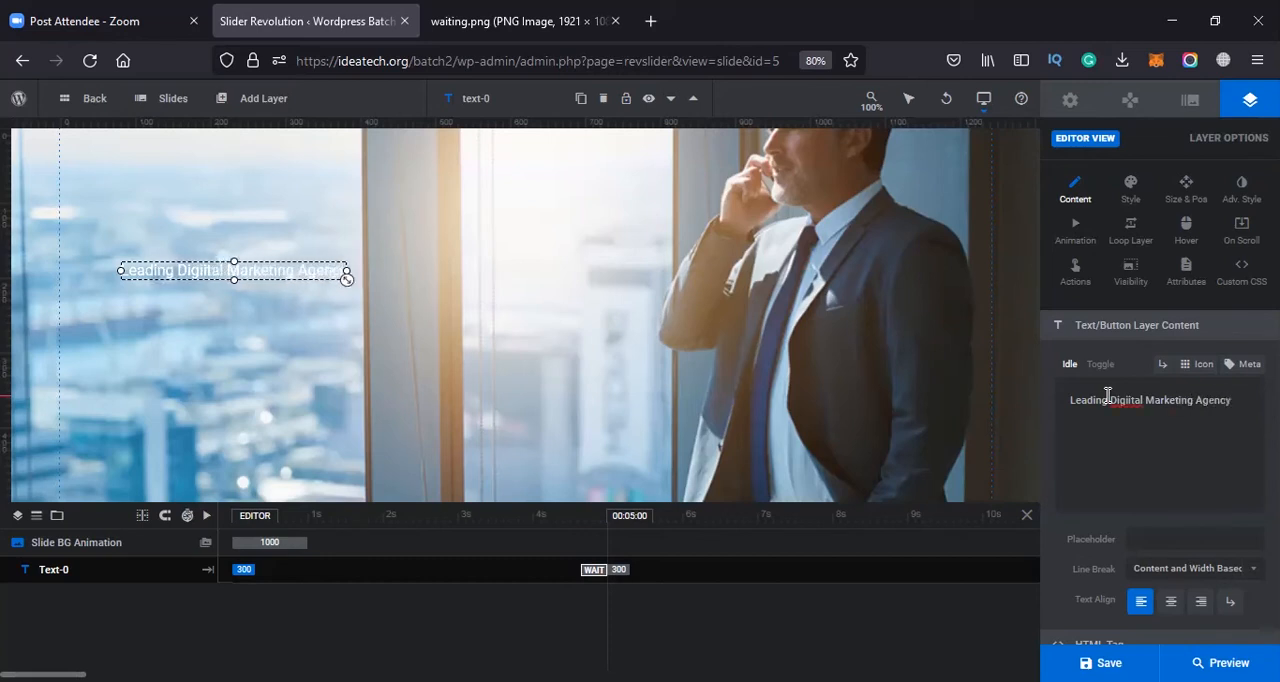
right_click(1134, 402)
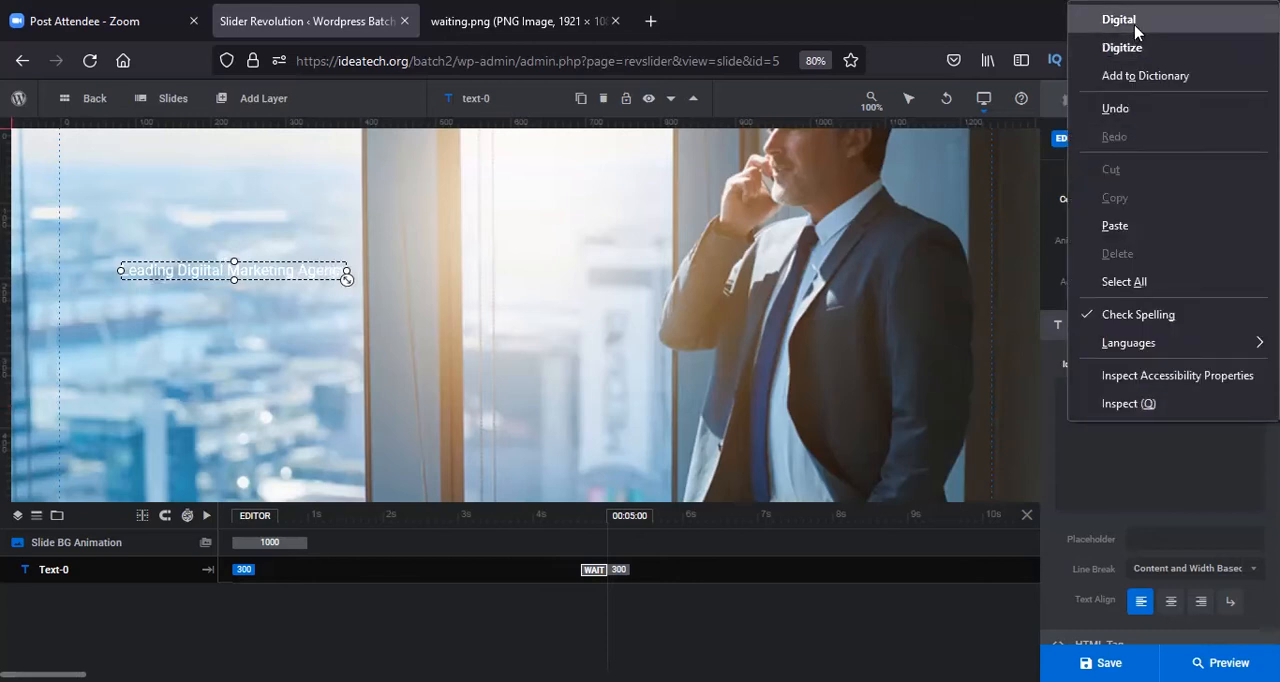
key("Return")
Set the font size of the text layer to 45 px
left_click_drag(1236, 402, 1043, 408)
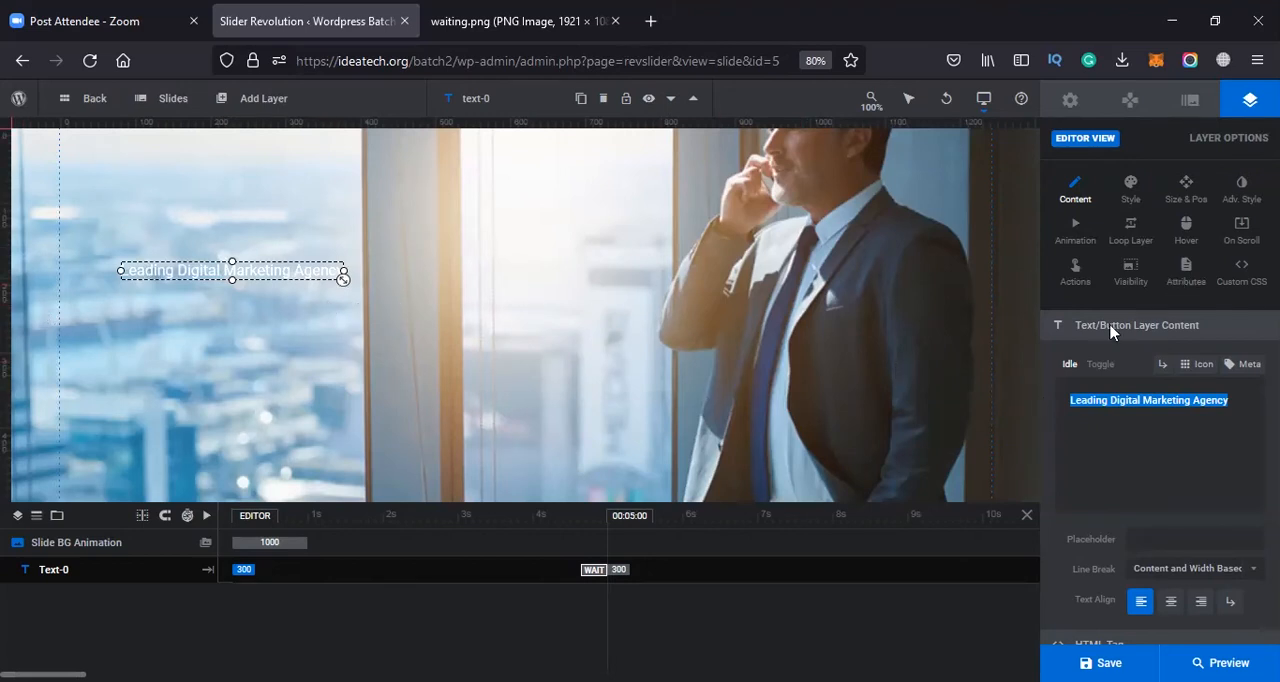
left_click(1083, 202)
left_click(1133, 200)
left_click(1140, 368)
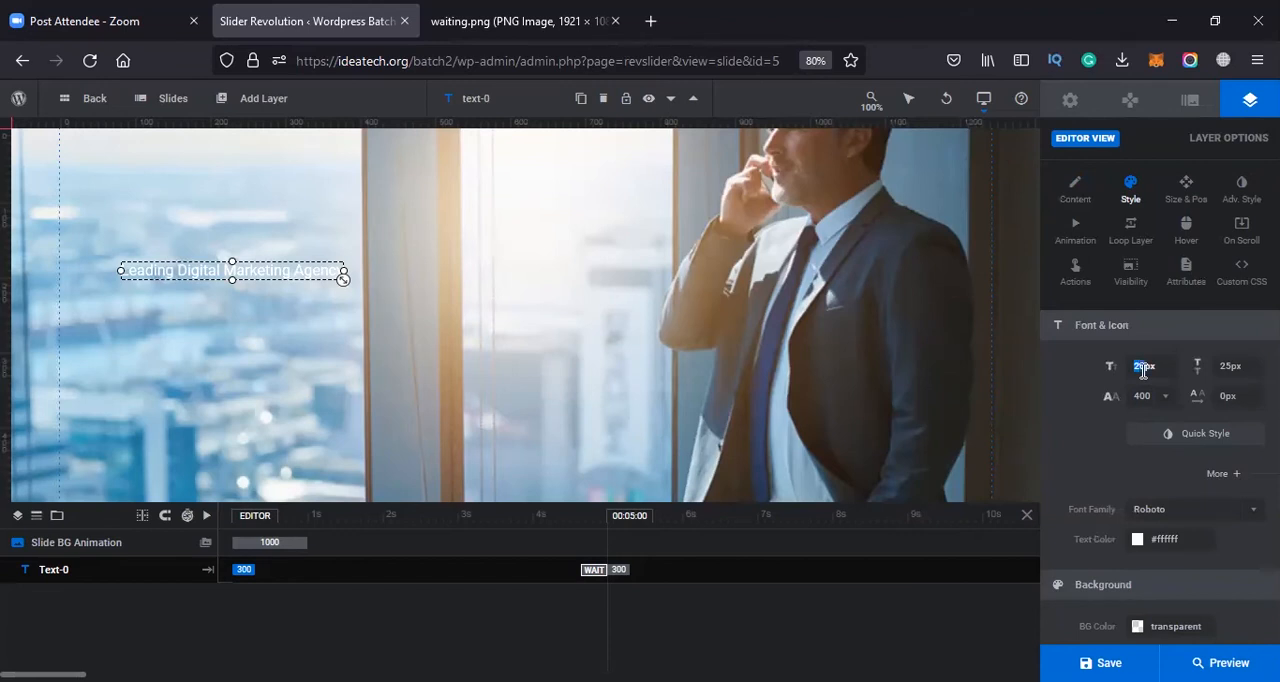
key("Tab")
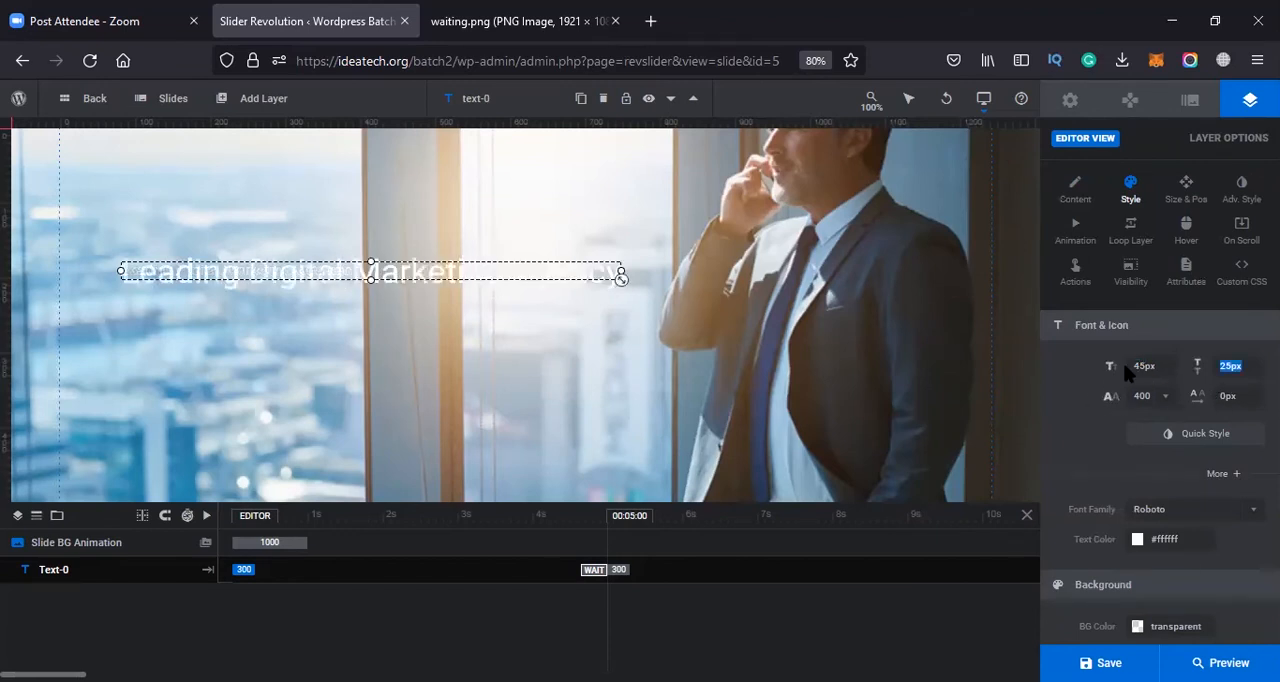
Break the layer text into two lines, "Leading Digital" and "Marketing Agency", without a leading space on the second line
left_click(1076, 188)
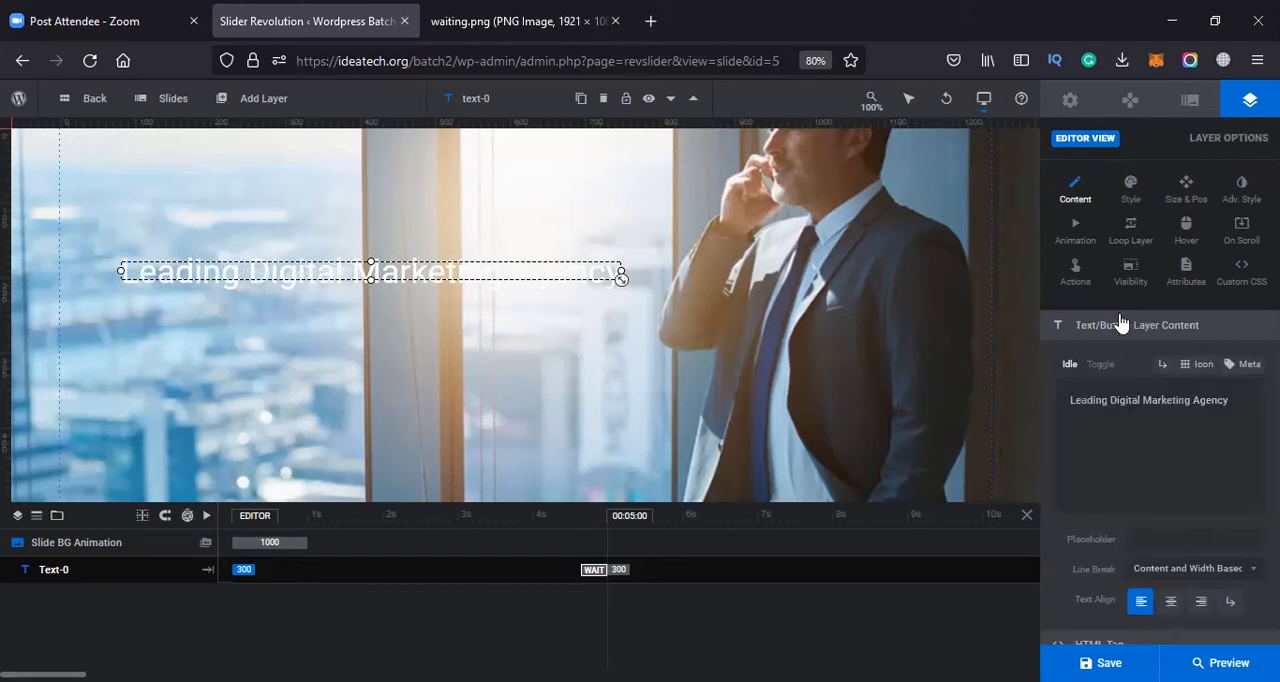
left_click(1143, 401)
key("Return")
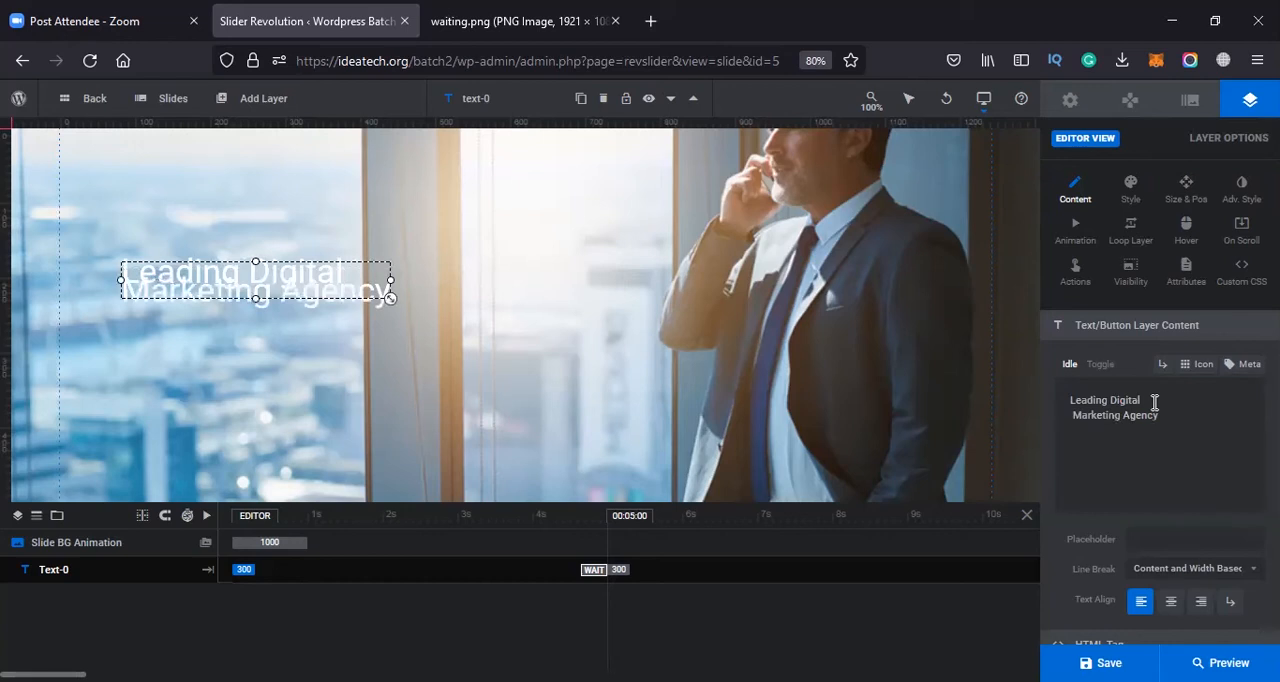
left_click(1078, 416)
key("BackSpace")
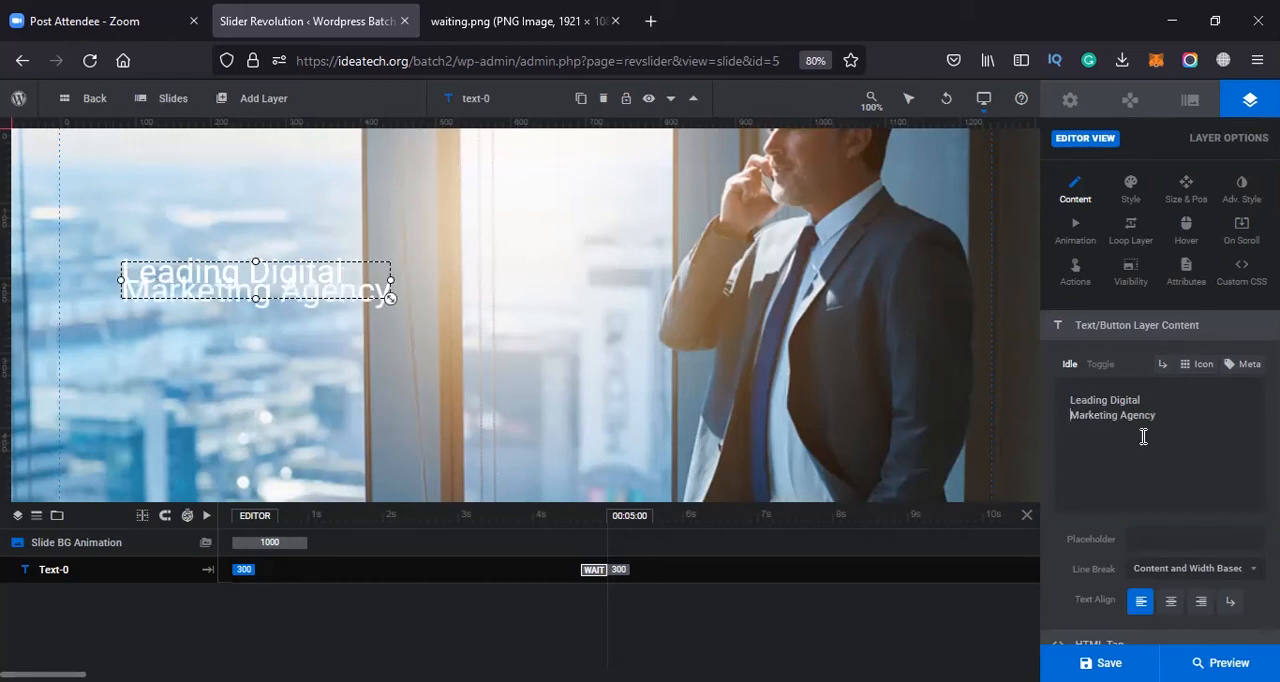
left_click_drag(1163, 414, 1070, 403)
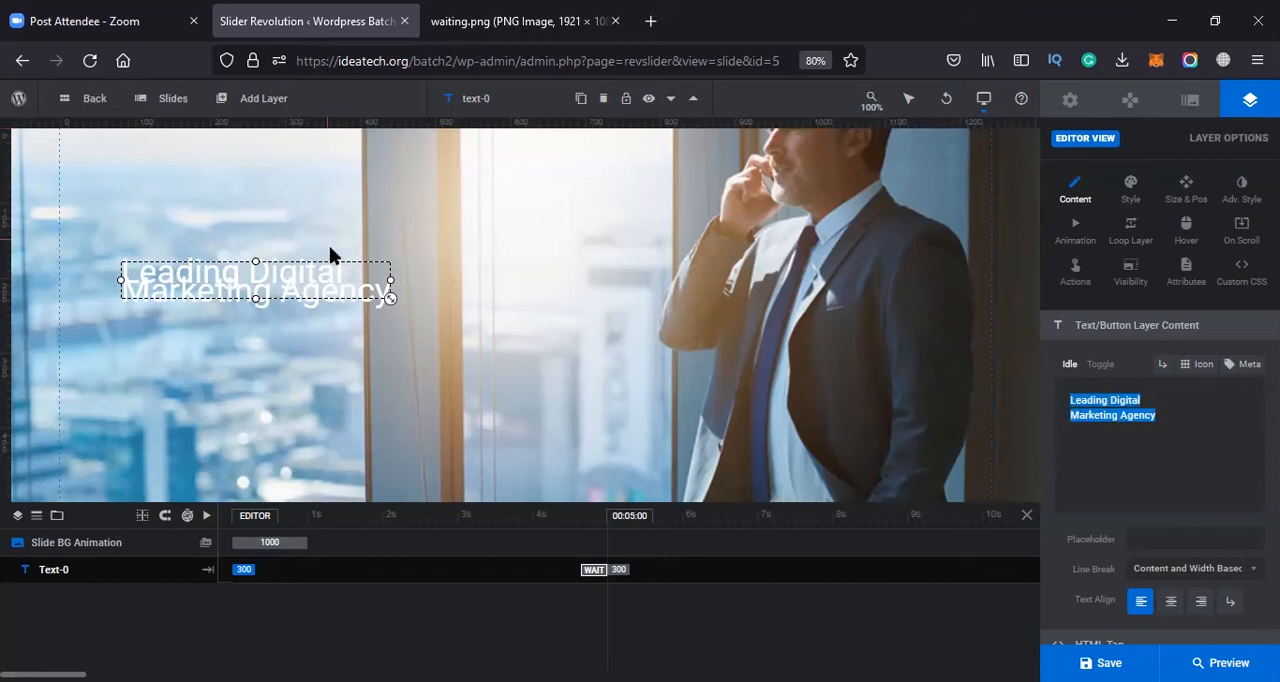
Set the font size of the headline text layer to 55 px
left_click(1130, 188)
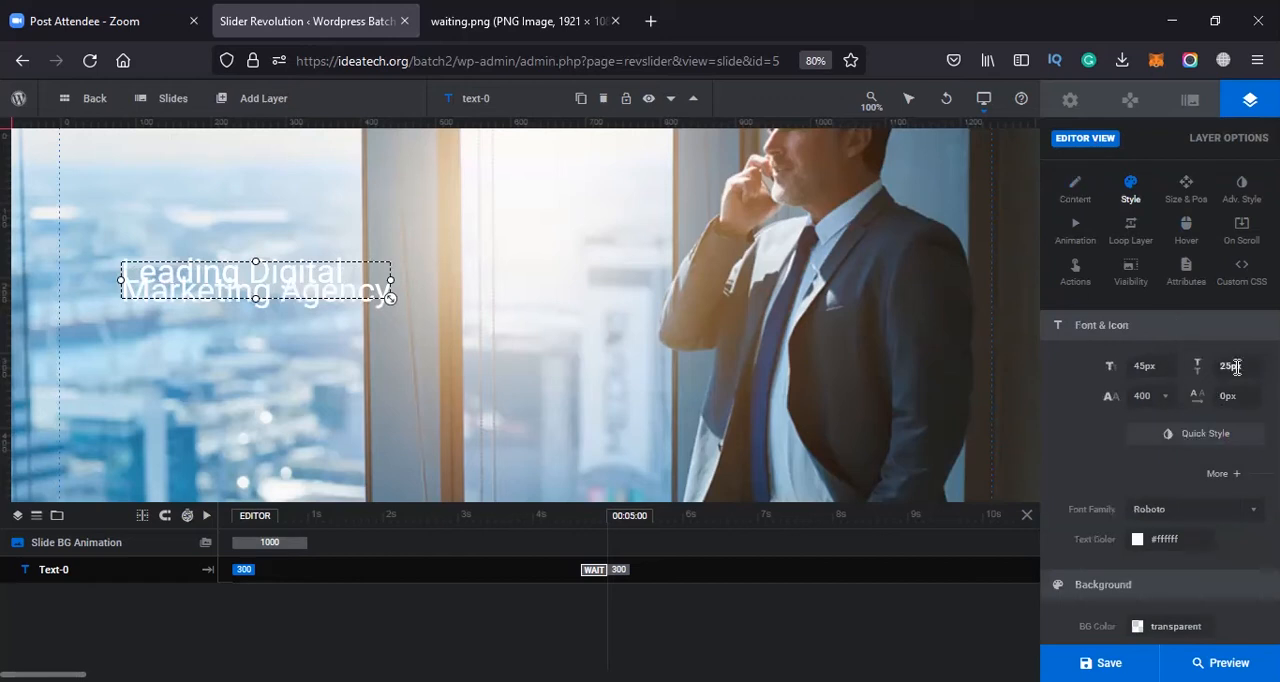
left_click(1141, 372)
key("Tab")
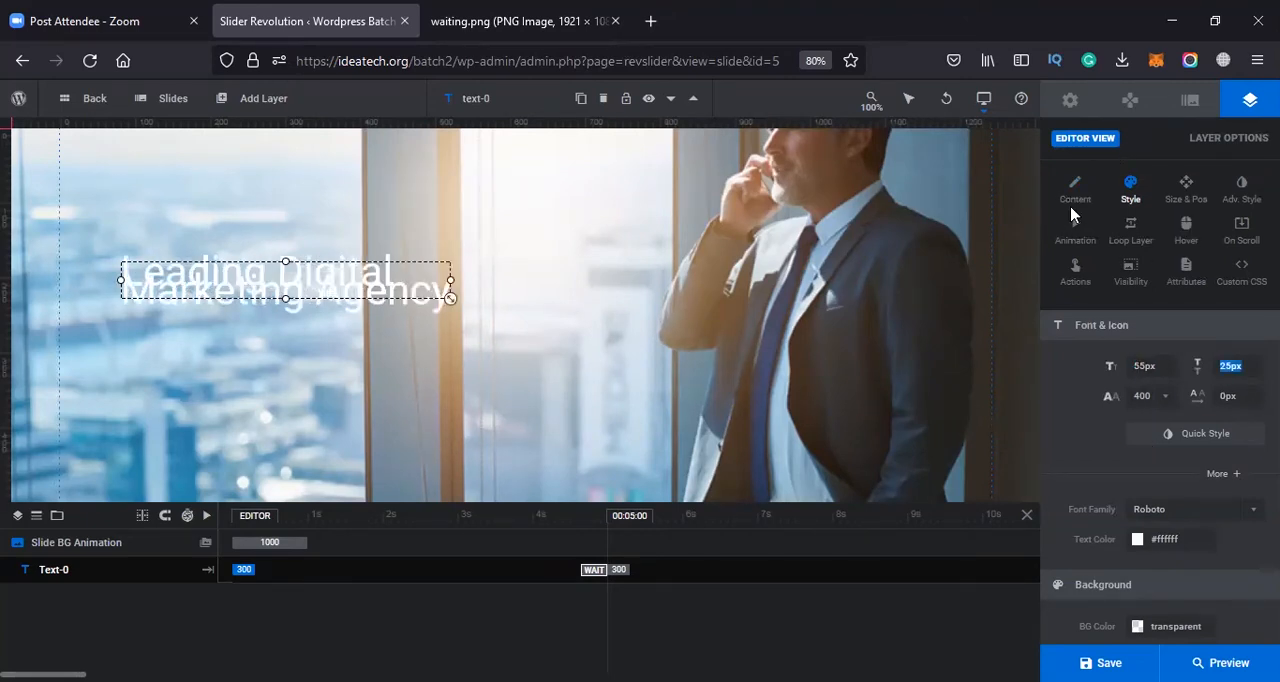
Change the headline layer's font family to Poppins
scroll(1151, 366, "down", 3)
left_click(1240, 367)
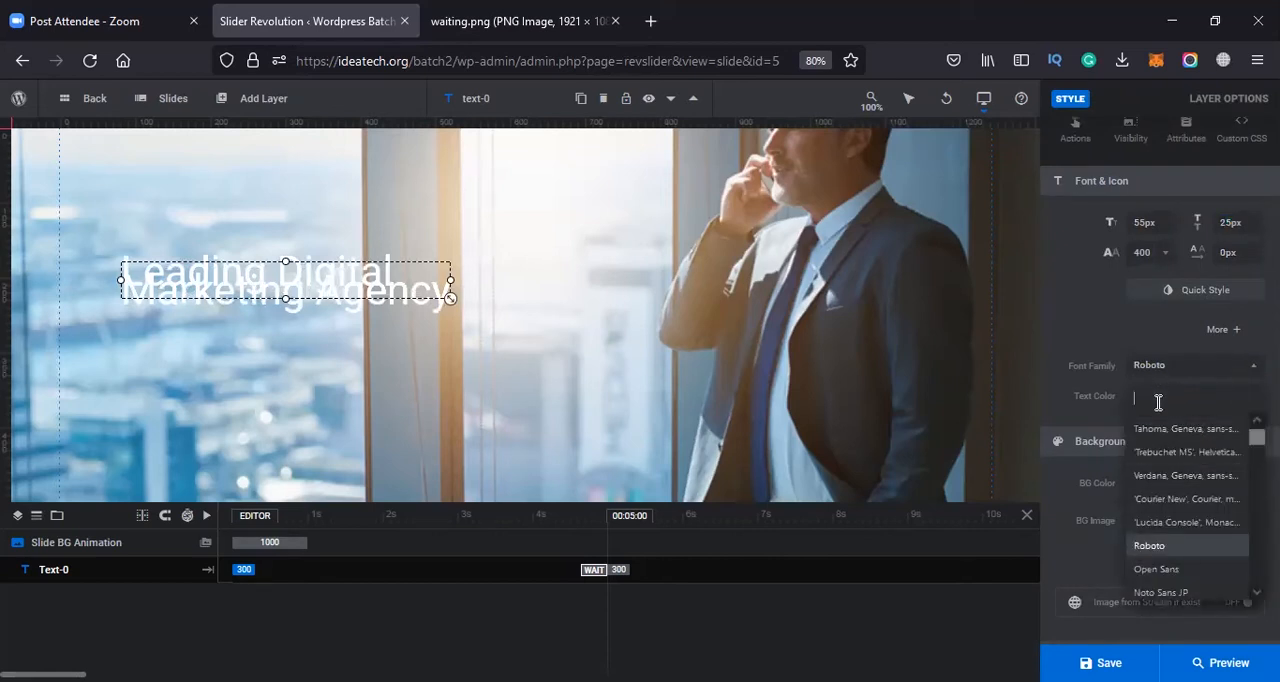
type("poo")
key("BackSpace")
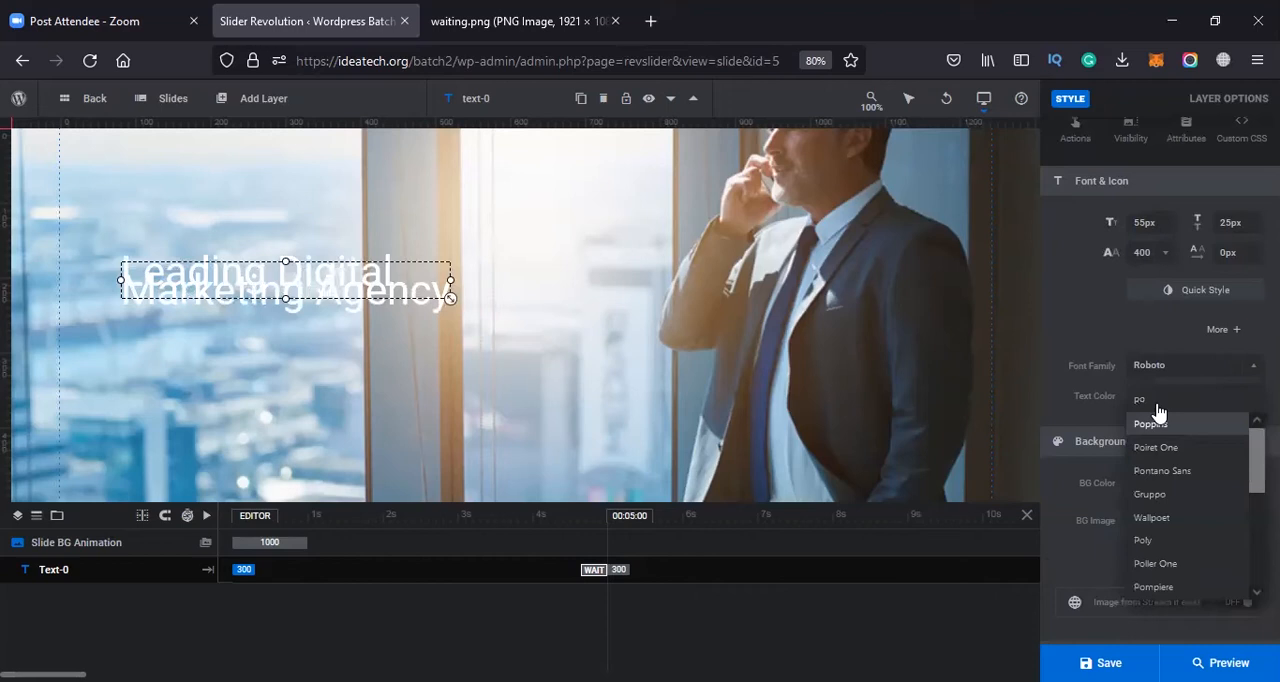
left_click(1157, 420)
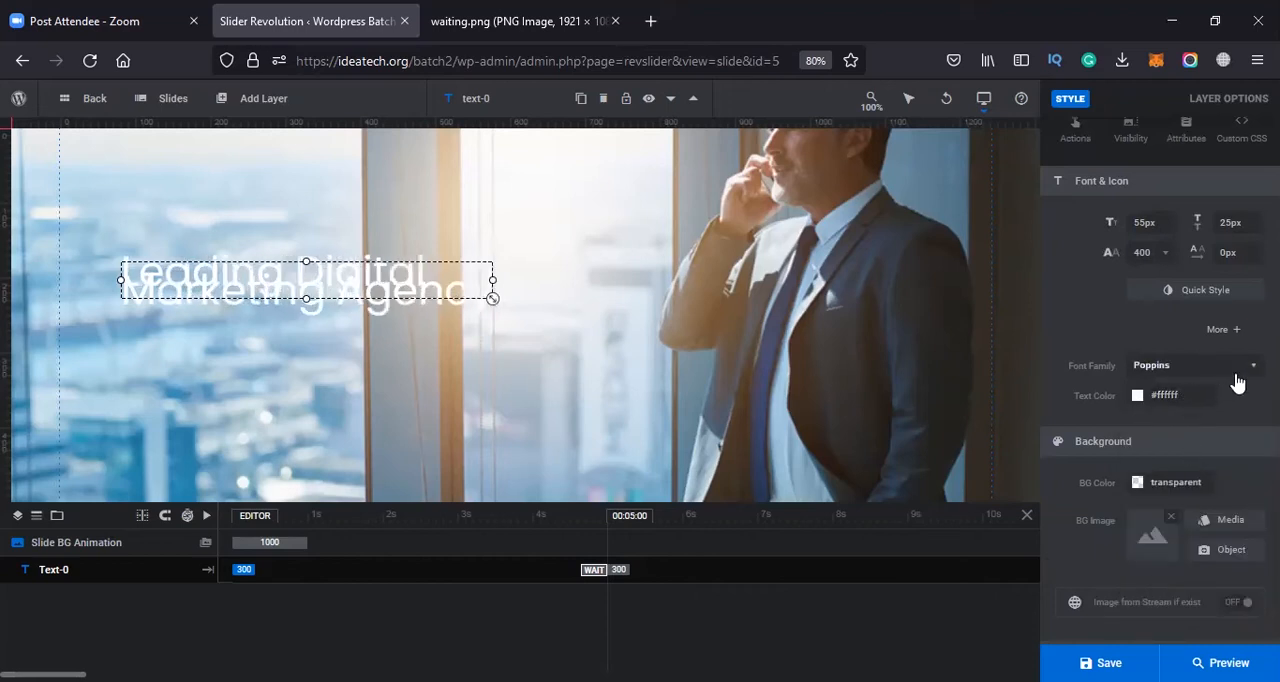
Examine the Quick Style headline and content presets, and the layer's background, spacing and border settings
left_click(1220, 290)
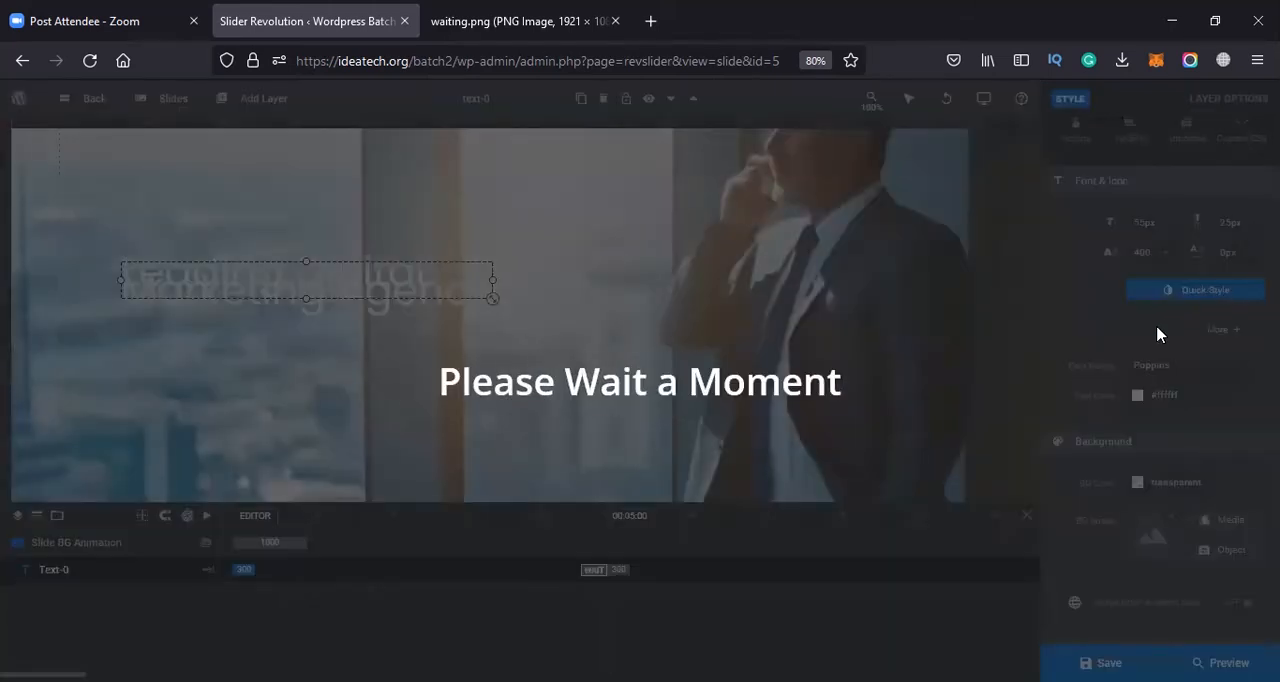
scroll(1149, 573, "down", 5)
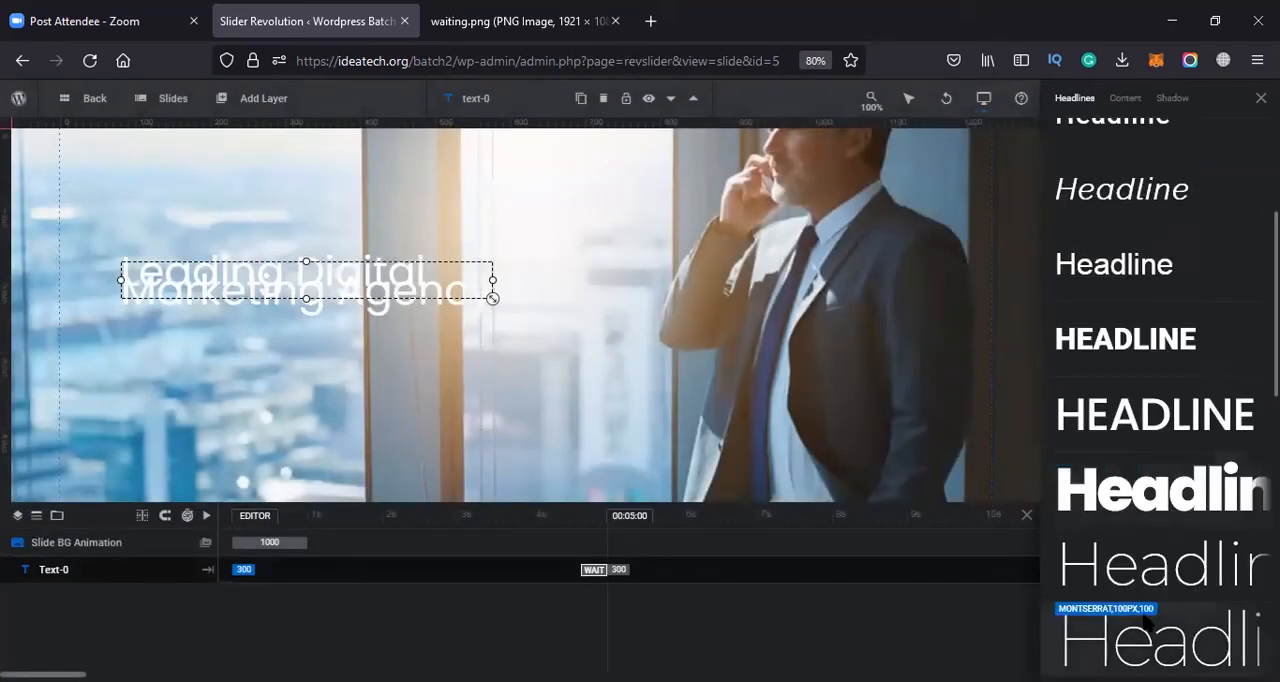
scroll(1158, 266, "up", 1)
scroll(1186, 405, "down", 8)
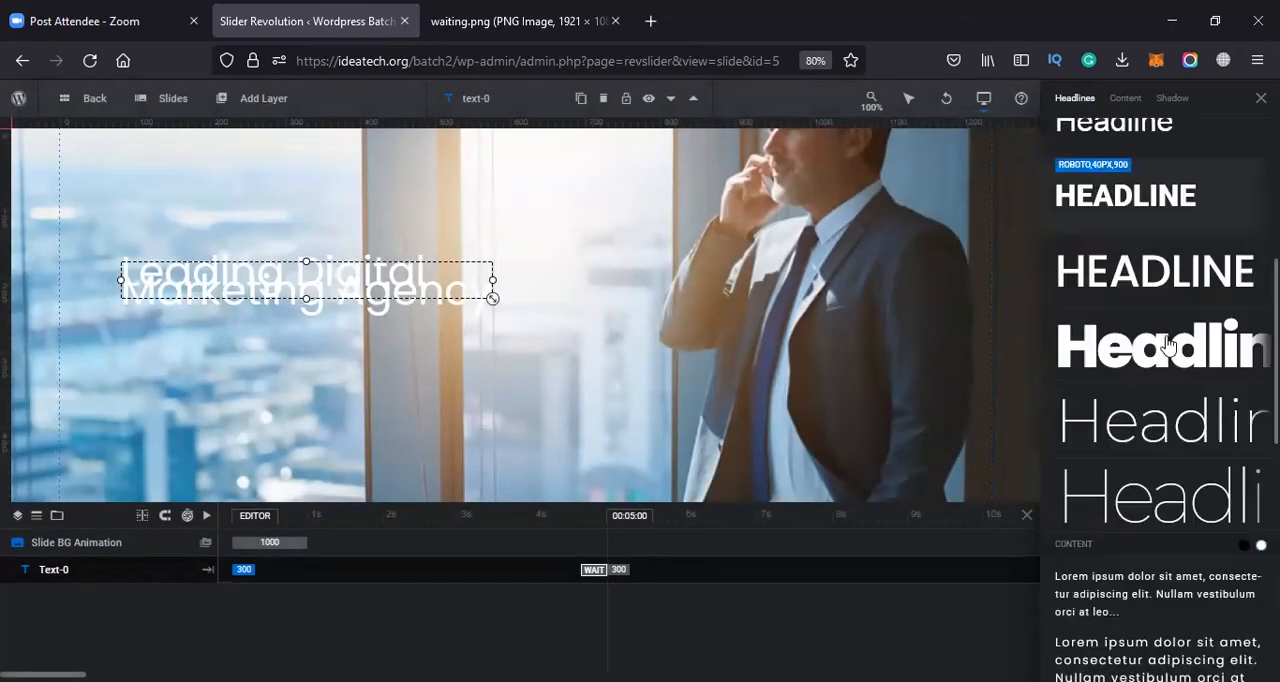
scroll(1176, 326, "up", 5)
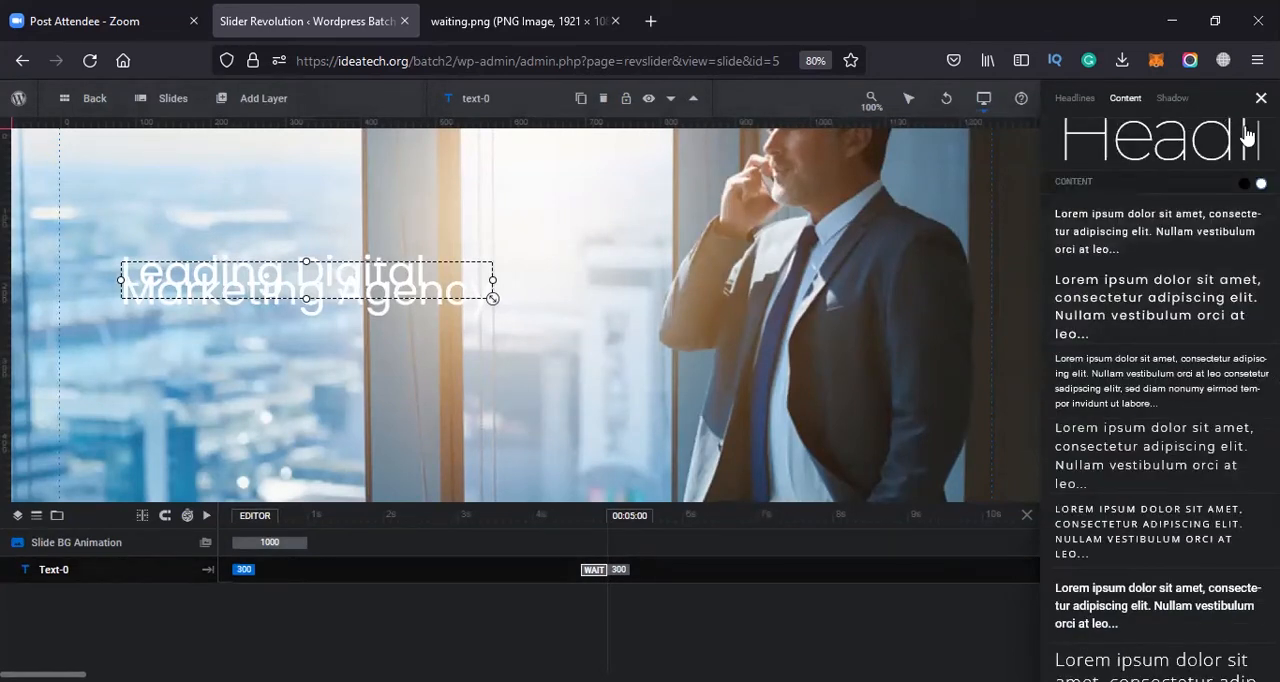
left_click(1261, 98)
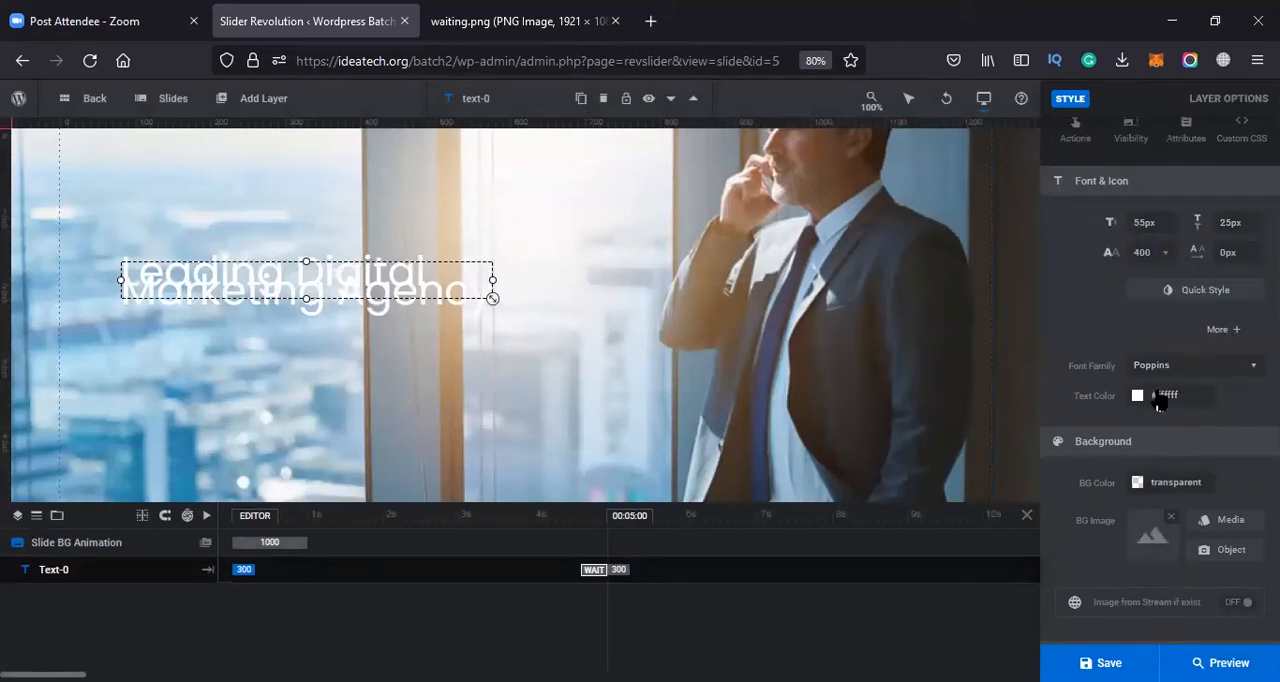
scroll(1160, 424, "down", 5)
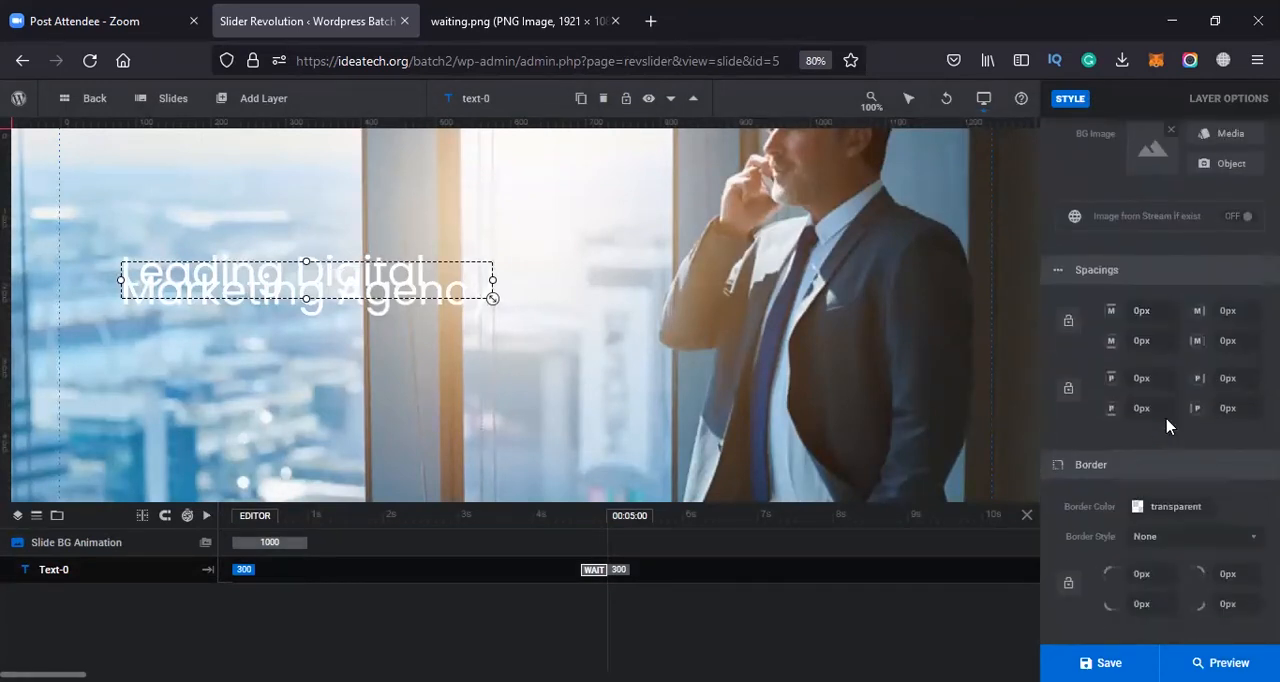
scroll(1167, 425, "up", 6)
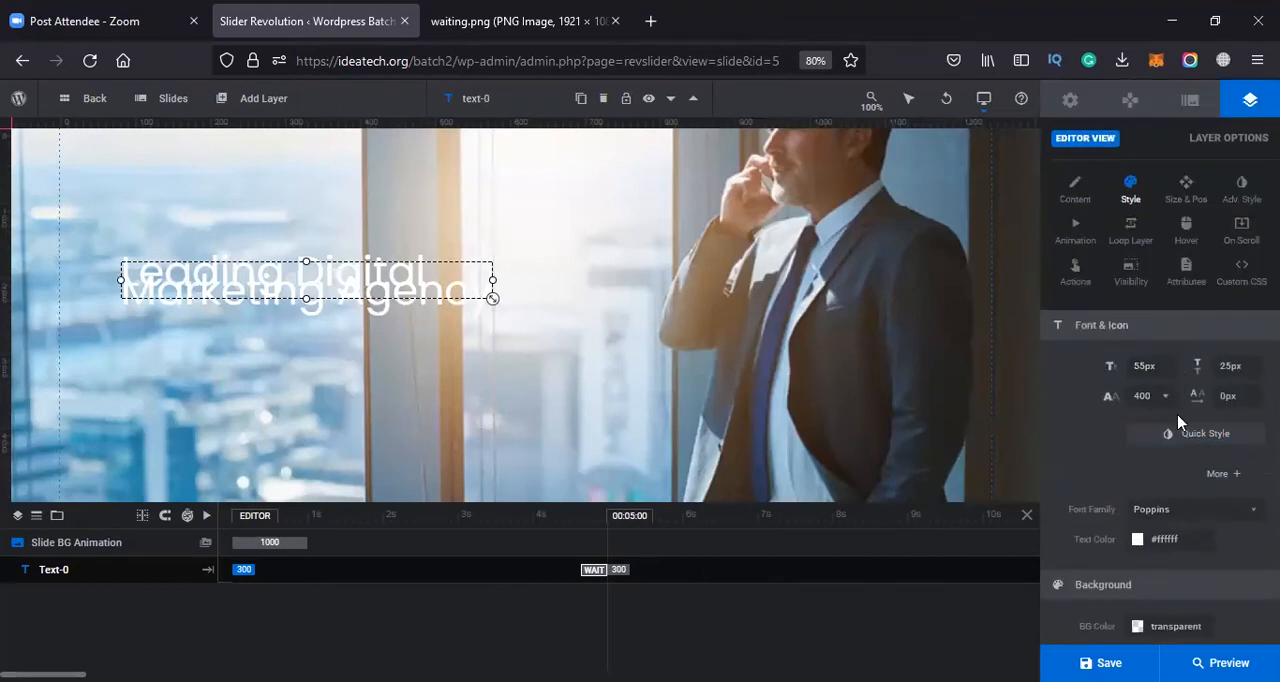
Try line heights of 35 px and 55 px for the headline, and settle on 65 px
left_click(1246, 359)
key("Tab")
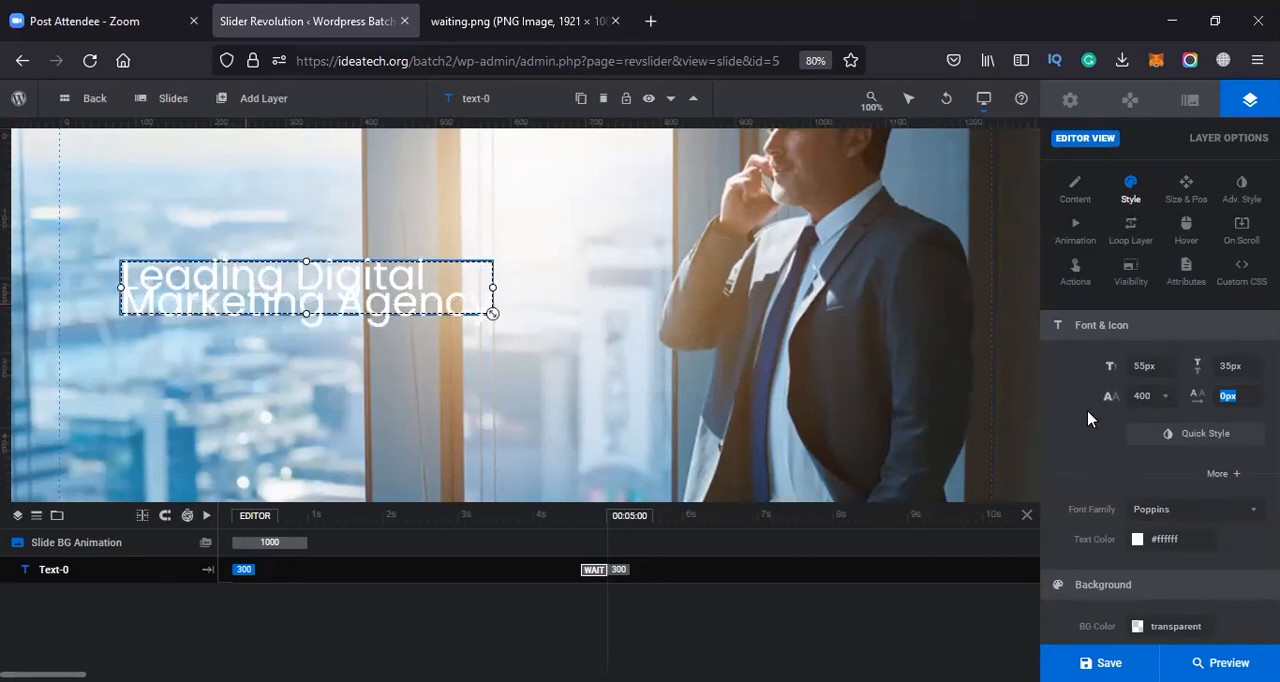
left_click(1228, 366)
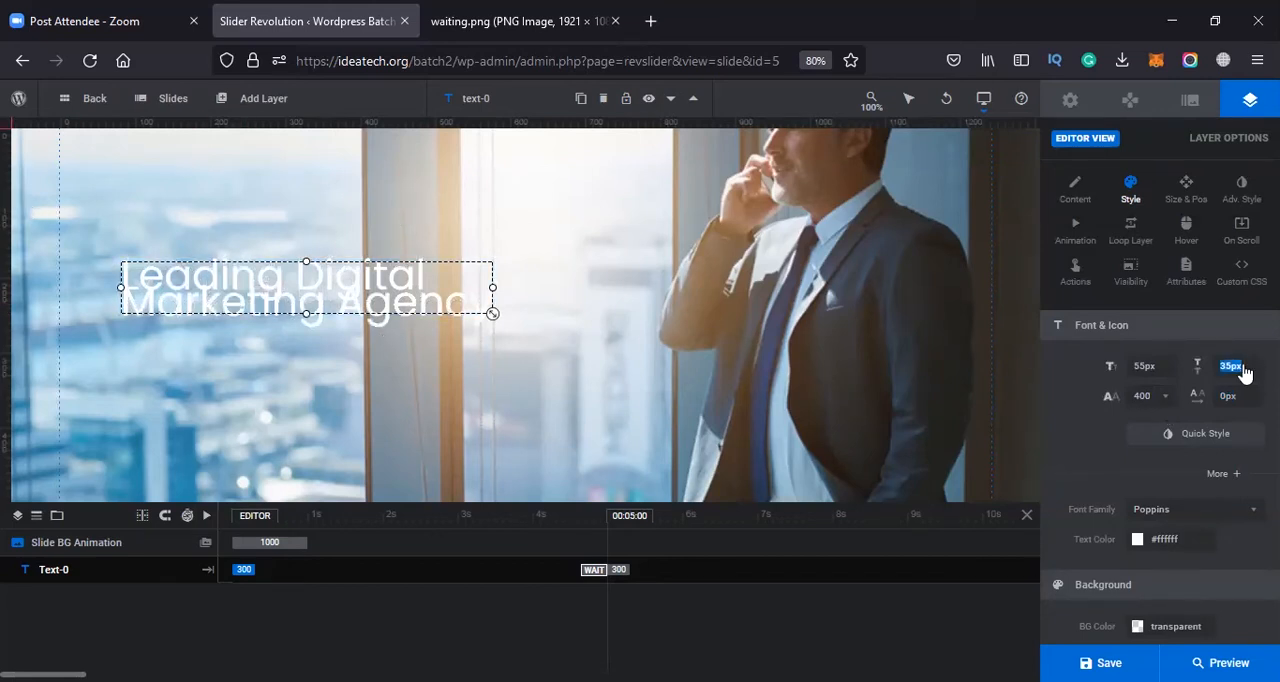
type("55")
key("Tab")
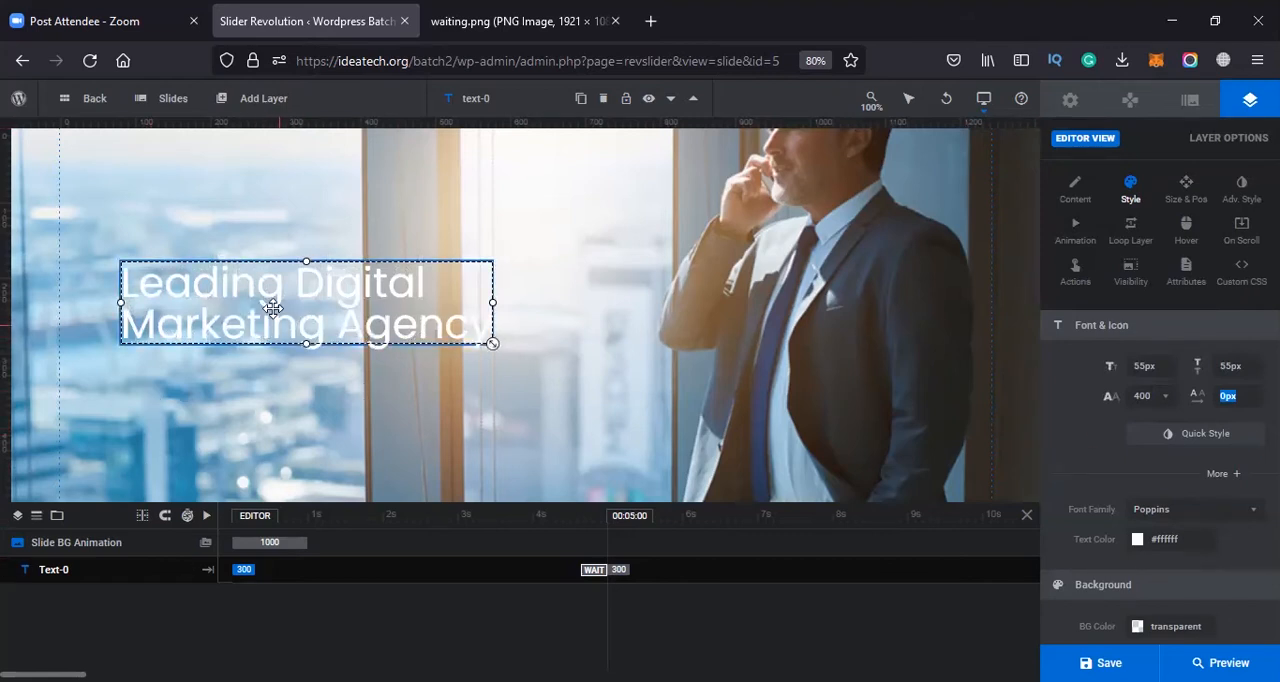
double_click(1250, 364)
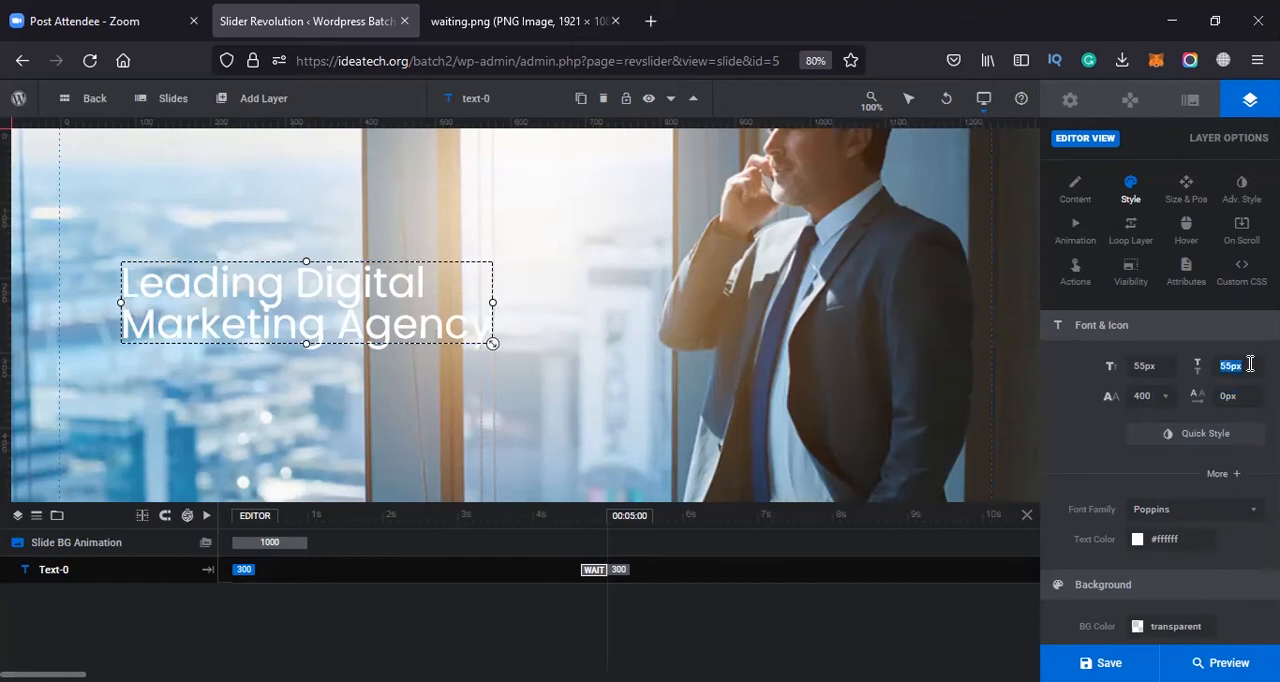
key("Tab")
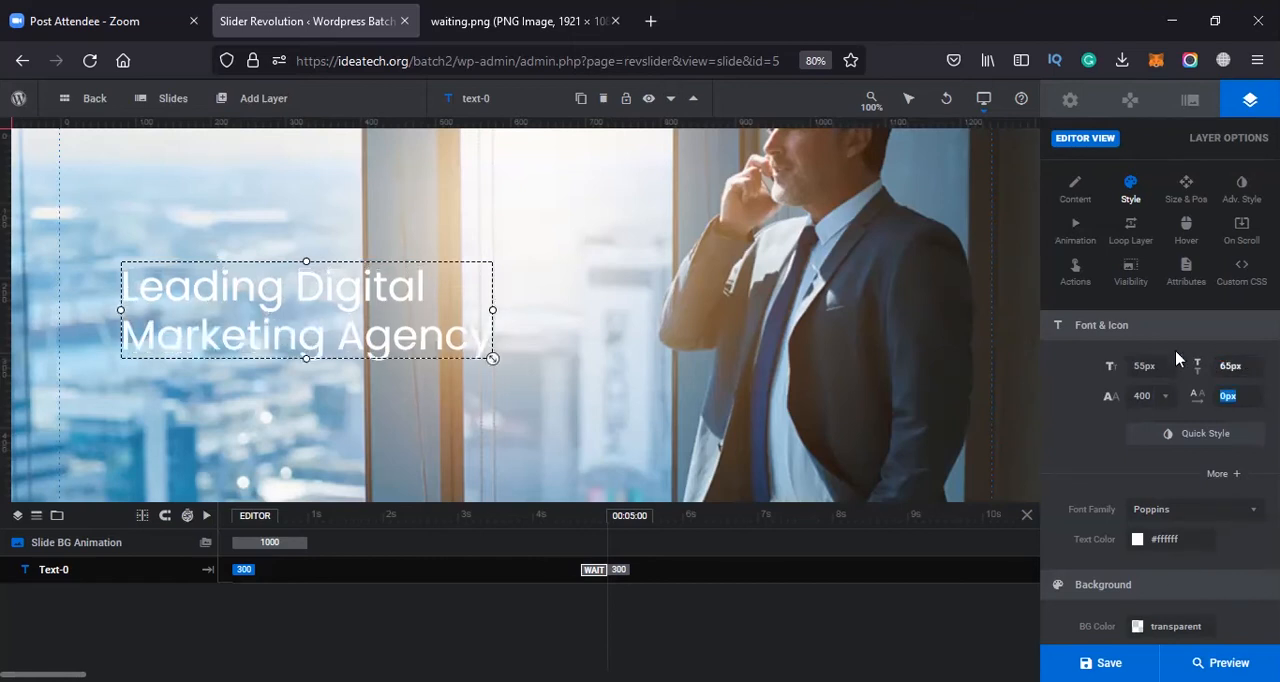
Set the font weight of the headline to 700 Bold
left_click(1171, 404)
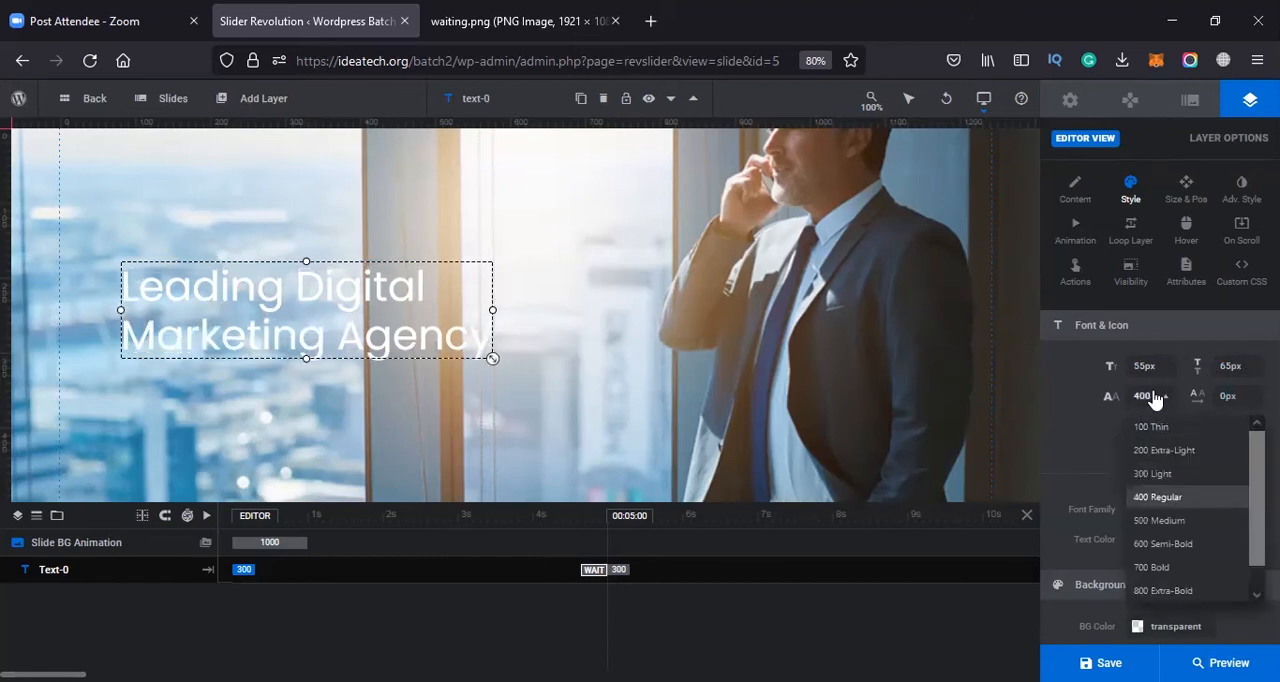
left_click(1168, 404)
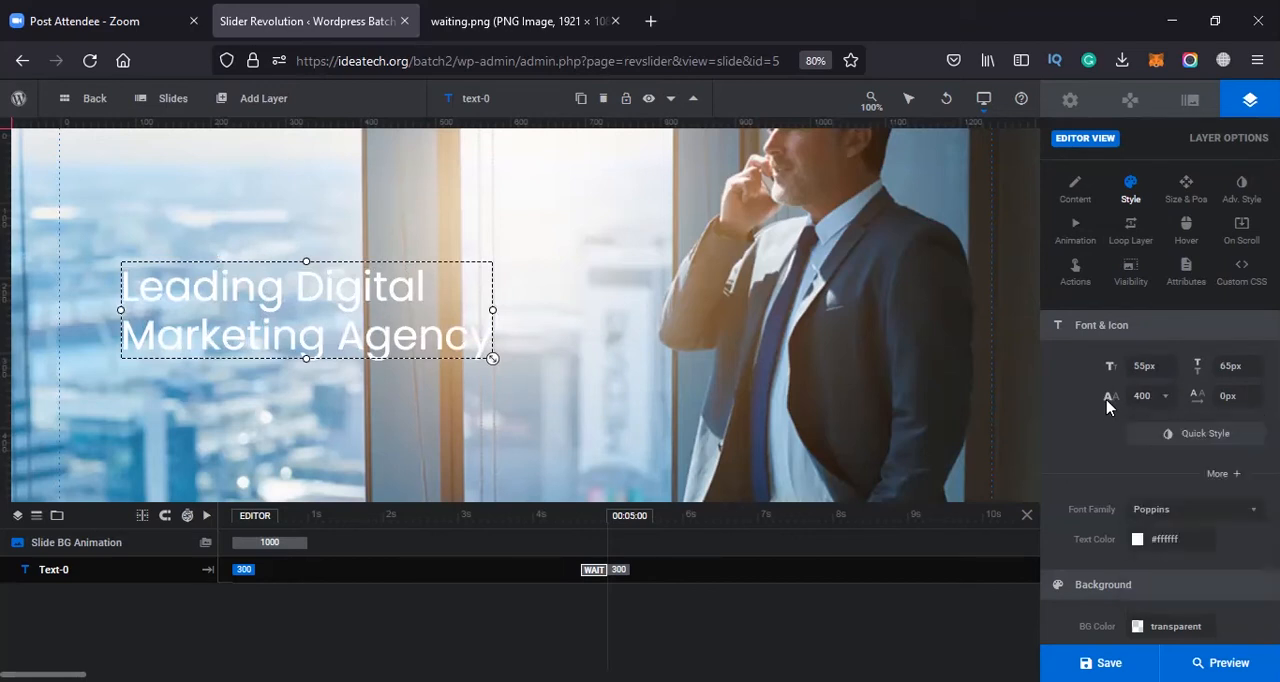
left_click(1168, 404)
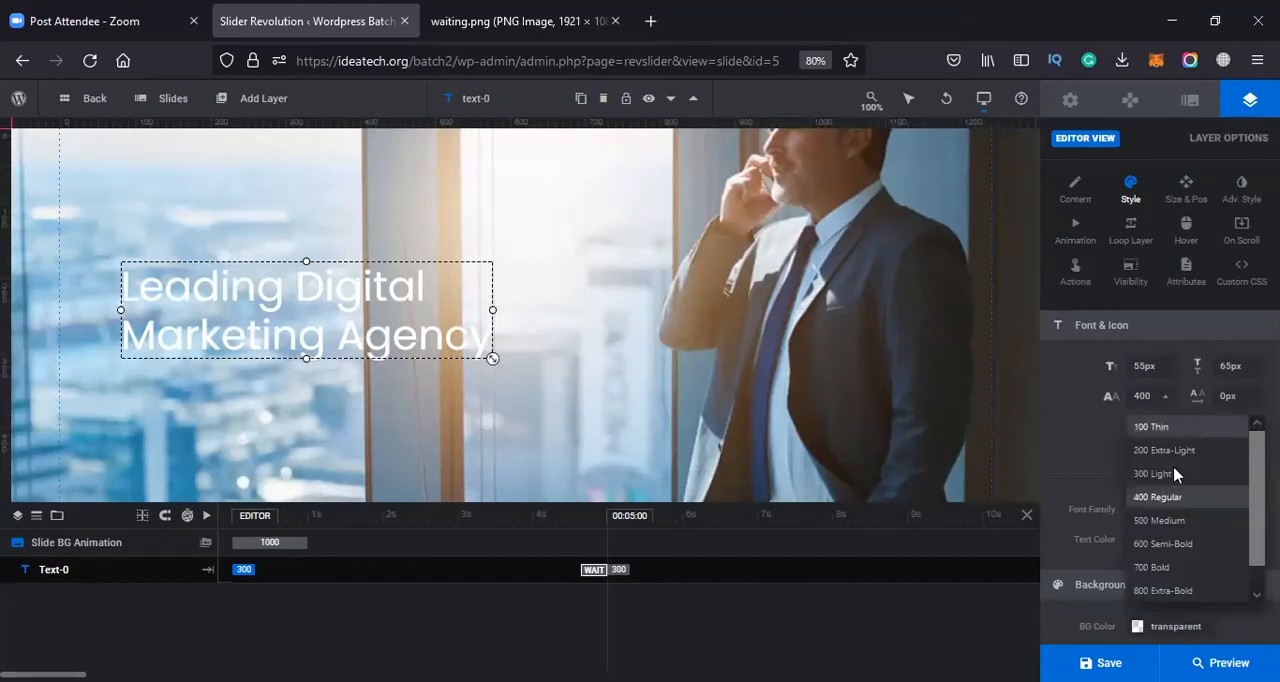
left_click(1157, 567)
left_click(1166, 400)
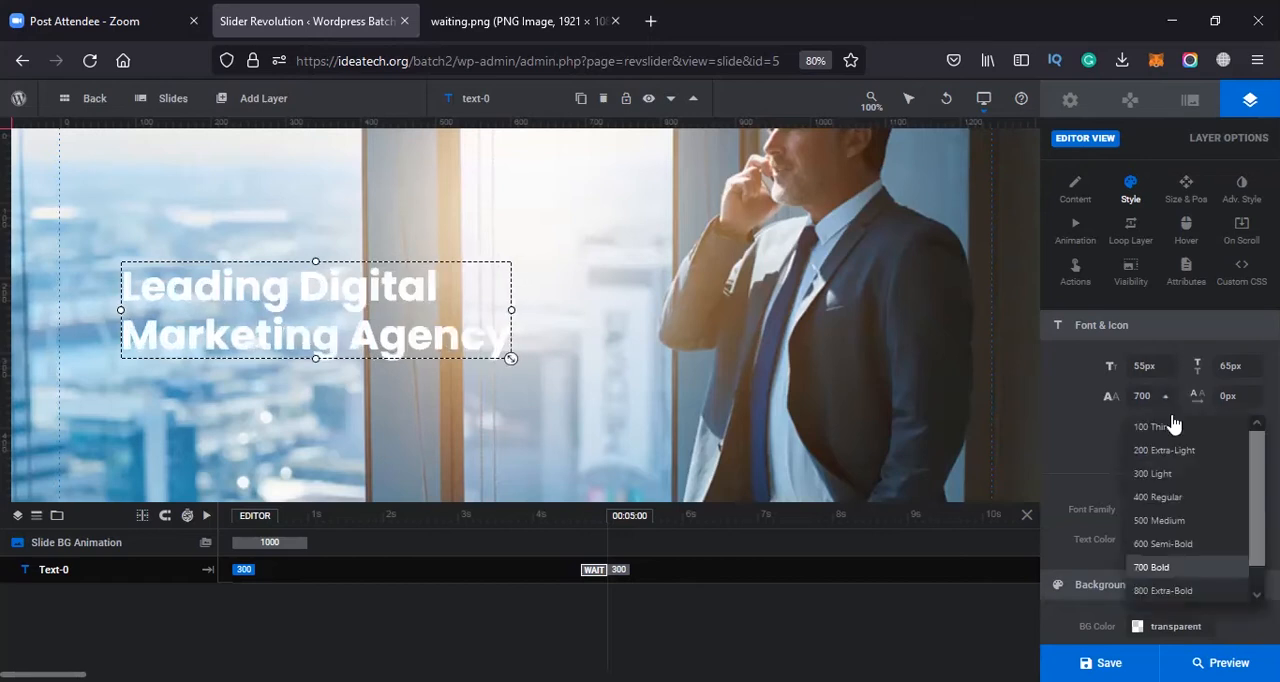
left_click(1157, 567)
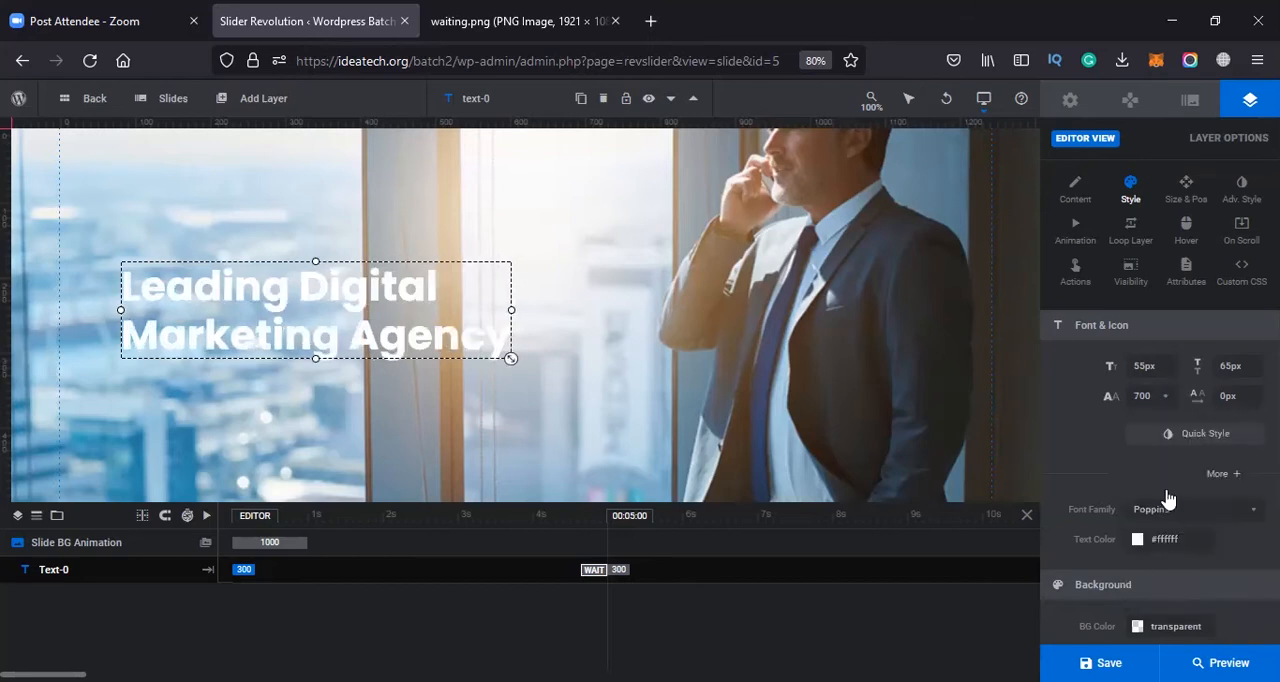
Try the headline in 900 Black and 800 Extra-Bold weights, and go back to 700 Bold
left_click(1166, 400)
scroll(1165, 585, "down", 1)
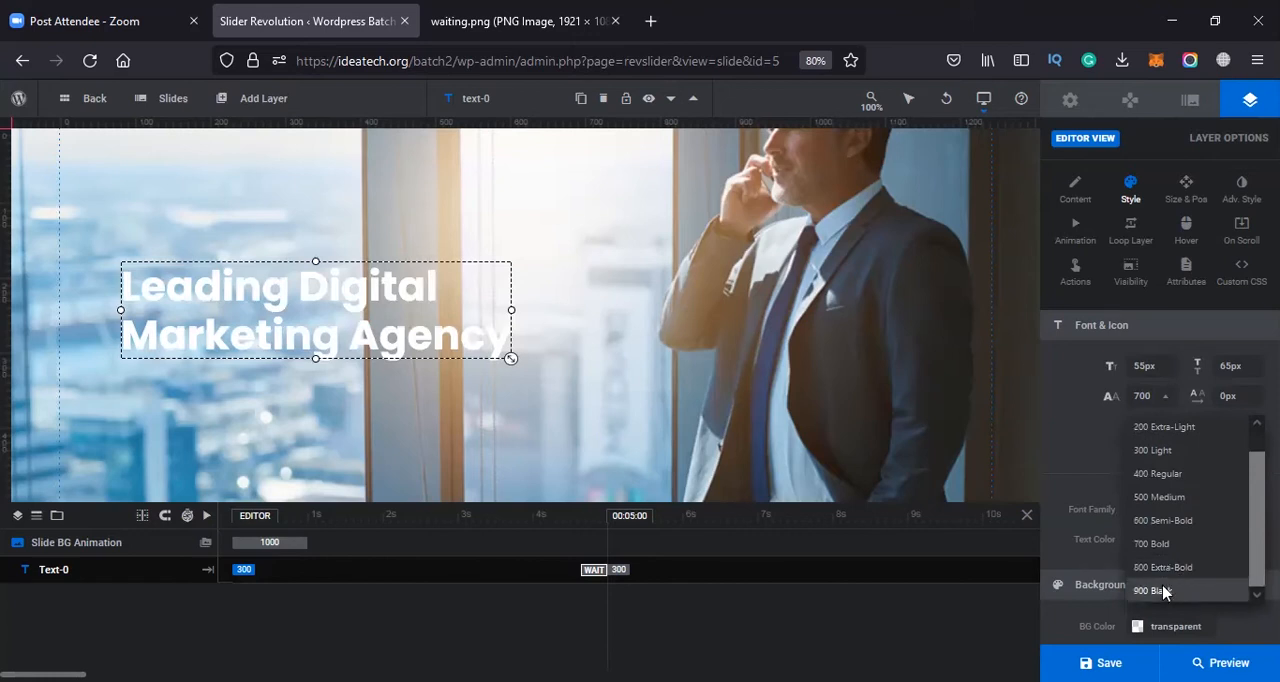
left_click(1163, 591)
left_click(1157, 397)
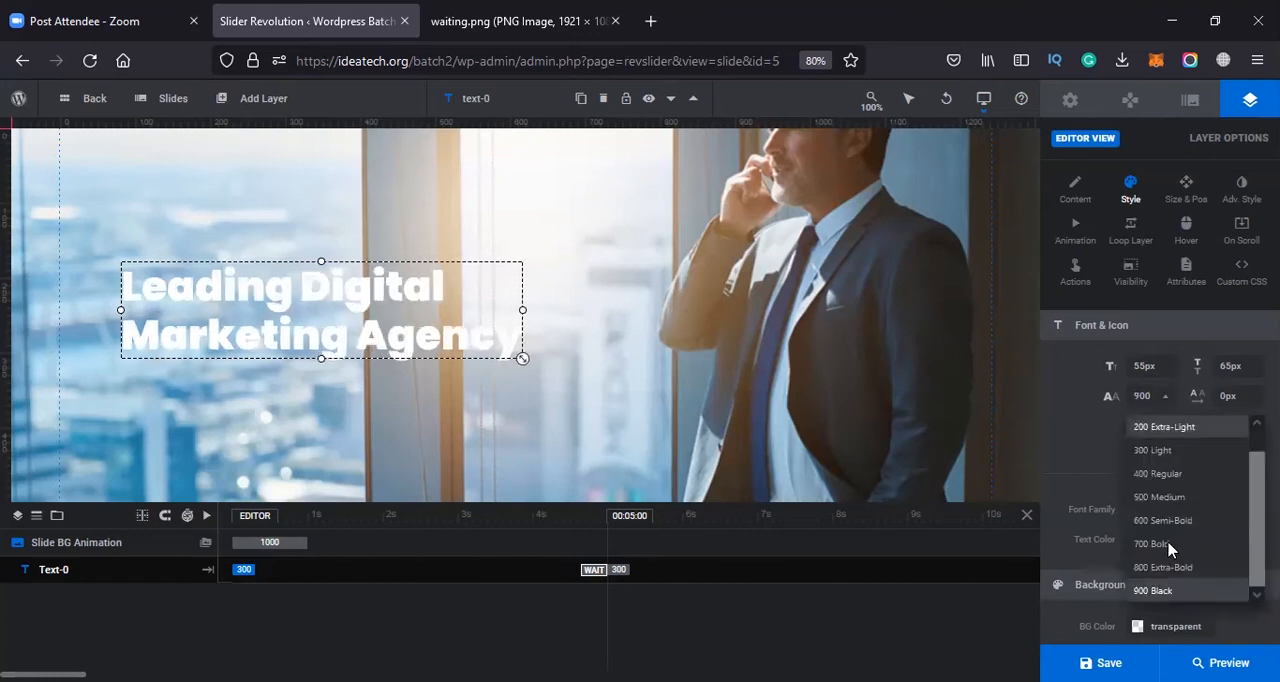
left_click(1160, 565)
left_click(1168, 400)
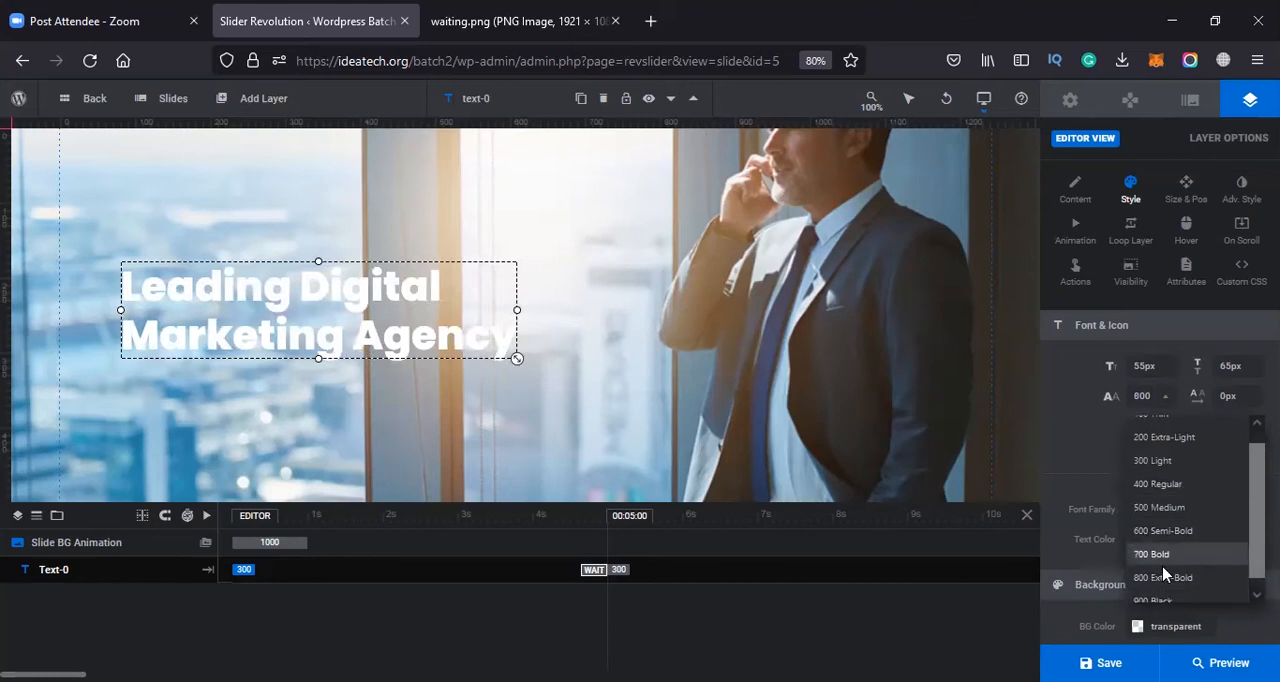
left_click(1163, 578)
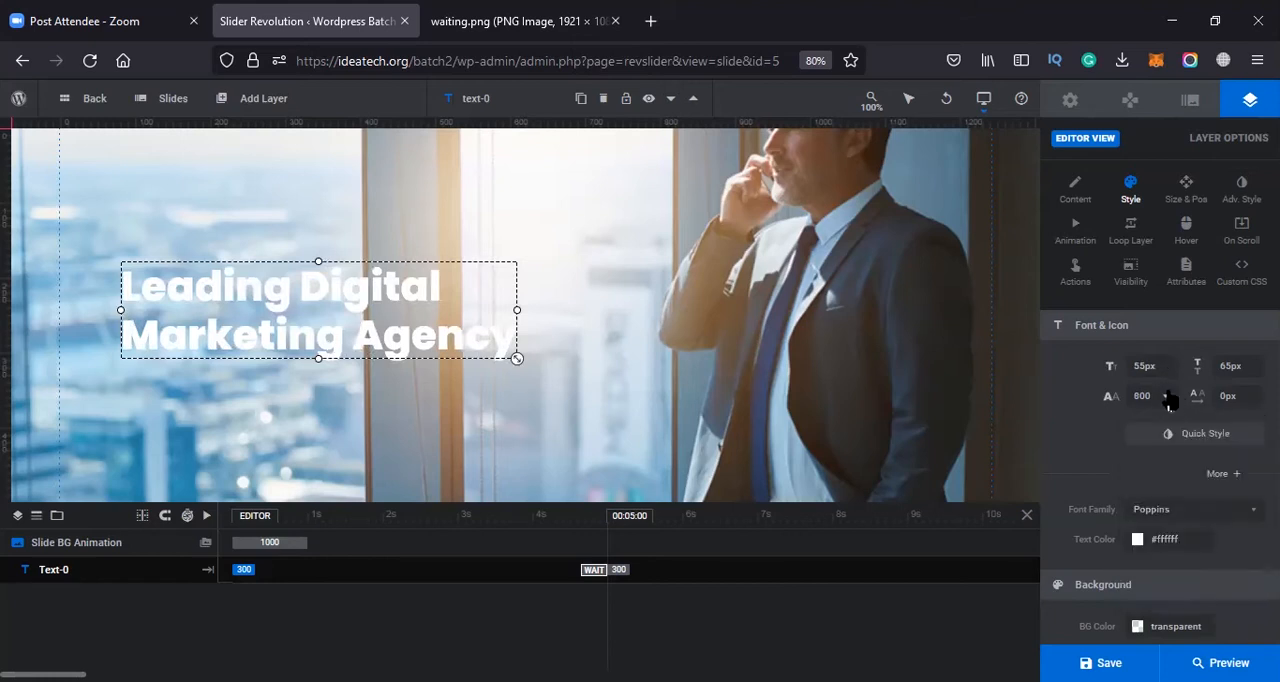
left_click(1158, 398)
left_click(1150, 503)
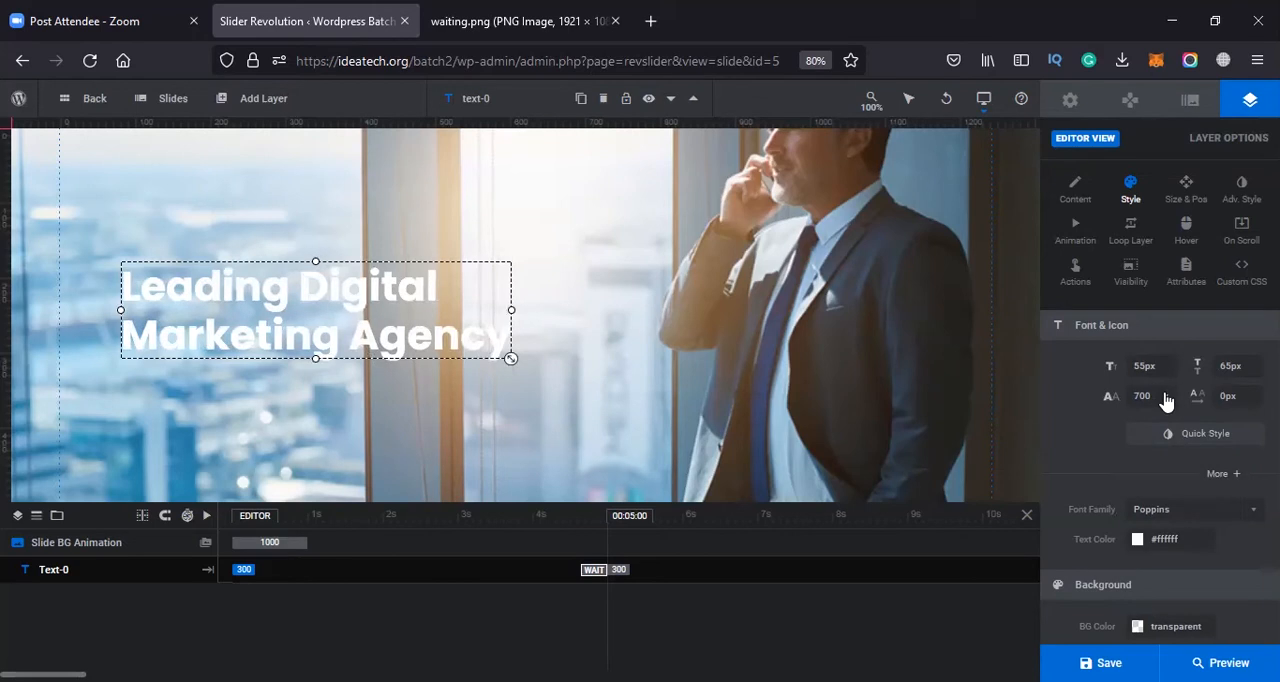
Try black, red and blue text colors on the headline, ending with #0025e0, and move the color dialog clear of the text
left_click(1170, 540)
left_click_drag(722, 393, 748, 411)
left_click_drag(678, 329, 614, 448)
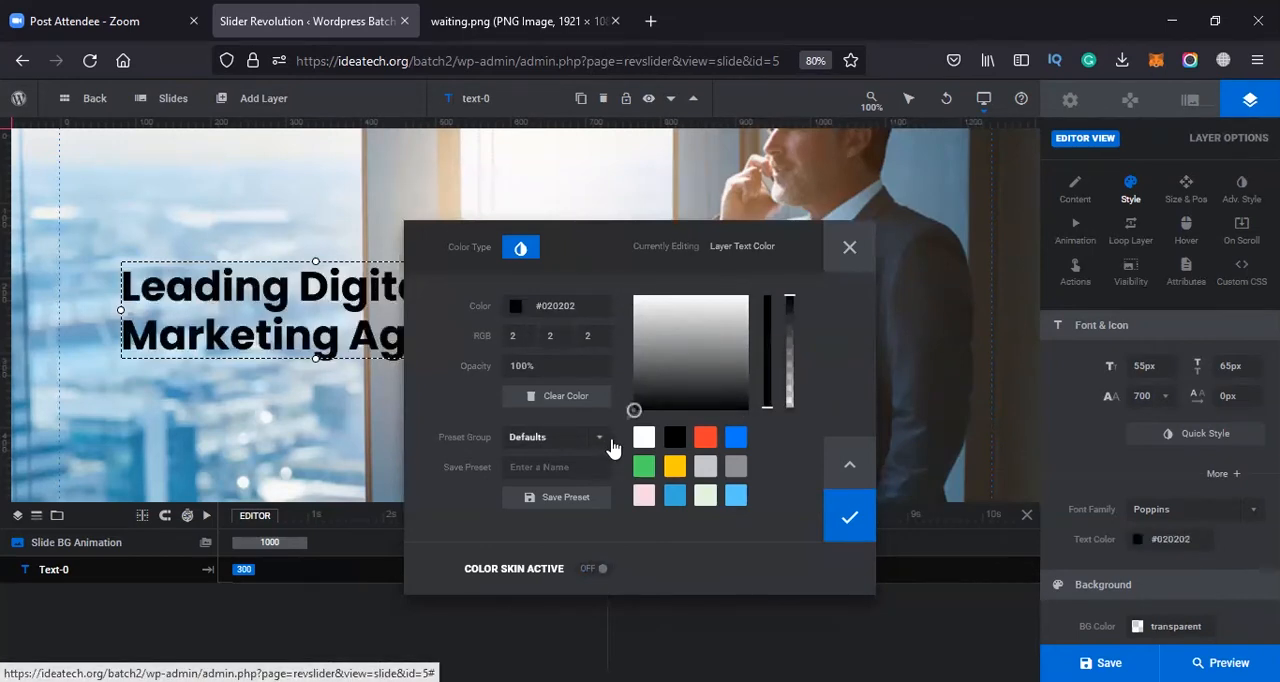
left_click(705, 437)
left_click(736, 437)
left_click_drag(698, 268, 879, 318)
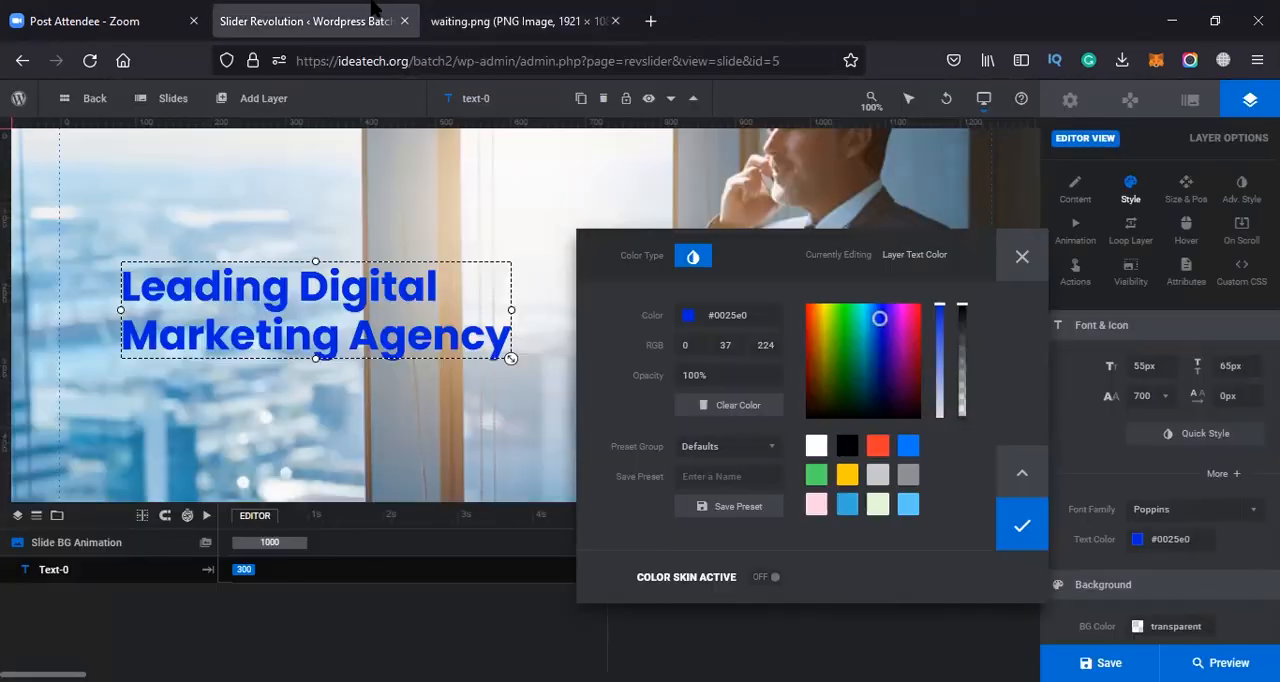
Close the waiting.png page and open the ideatech.org/batch2 homepage in a new browser tab to check the site's logo colors
left_click(615, 20)
left_click(440, 20)
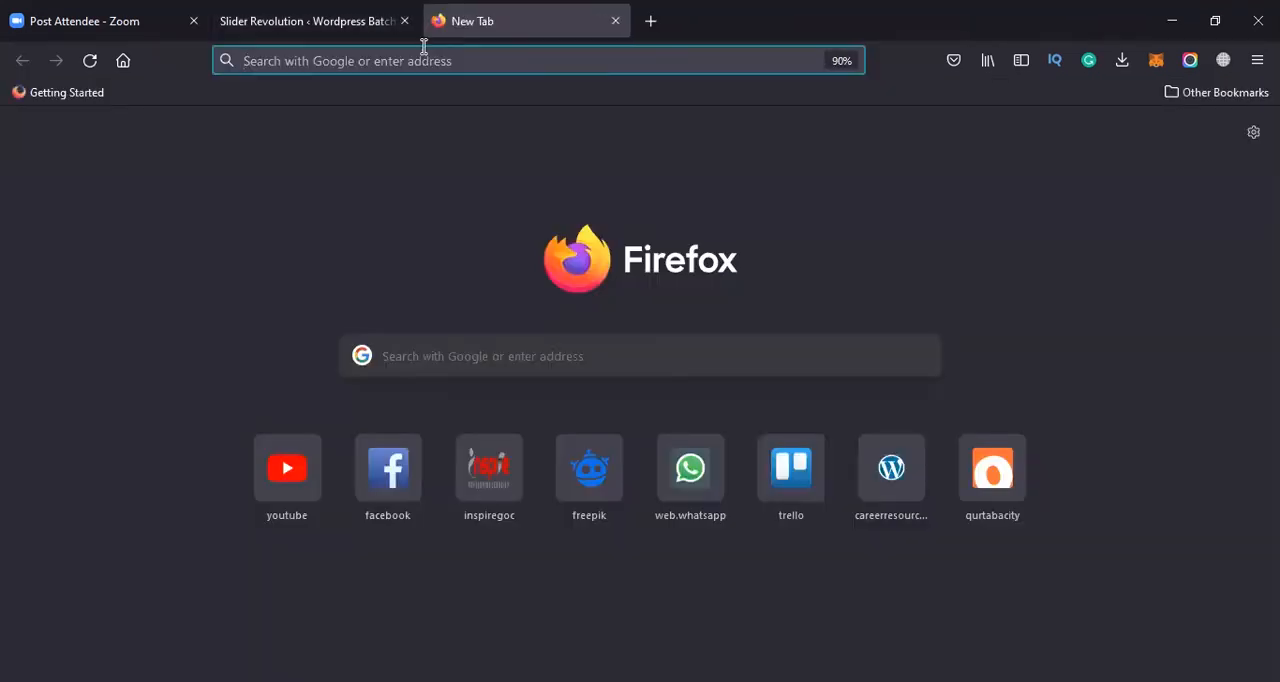
type("idea")
left_click(424, 47)
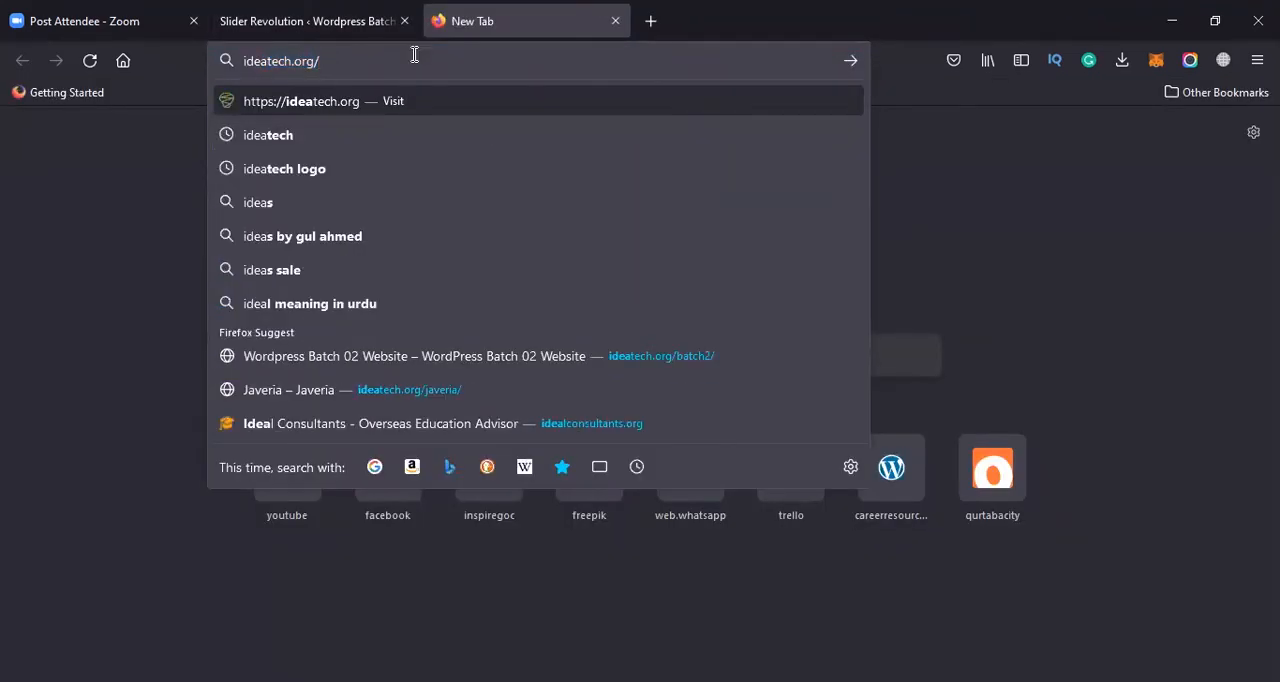
type("batch2/")
key("Return")
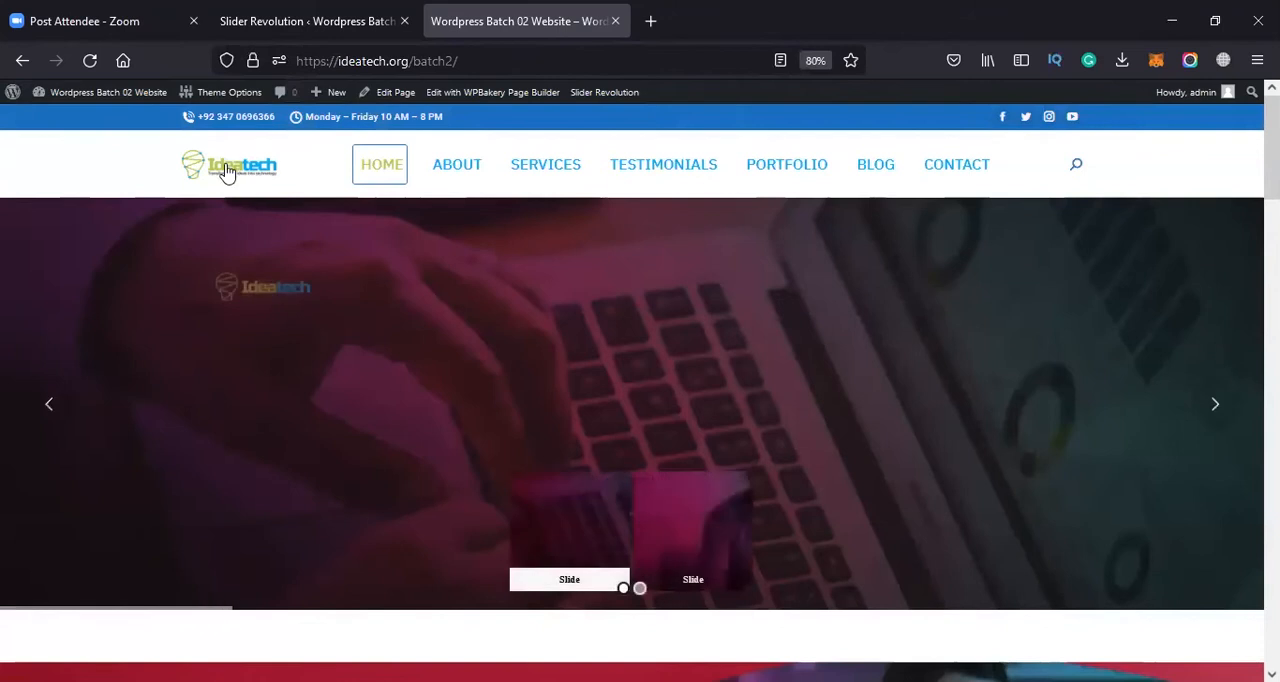
Return to the slider editor and set the headline's text color to the green preset #4CD964
left_click(366, 20)
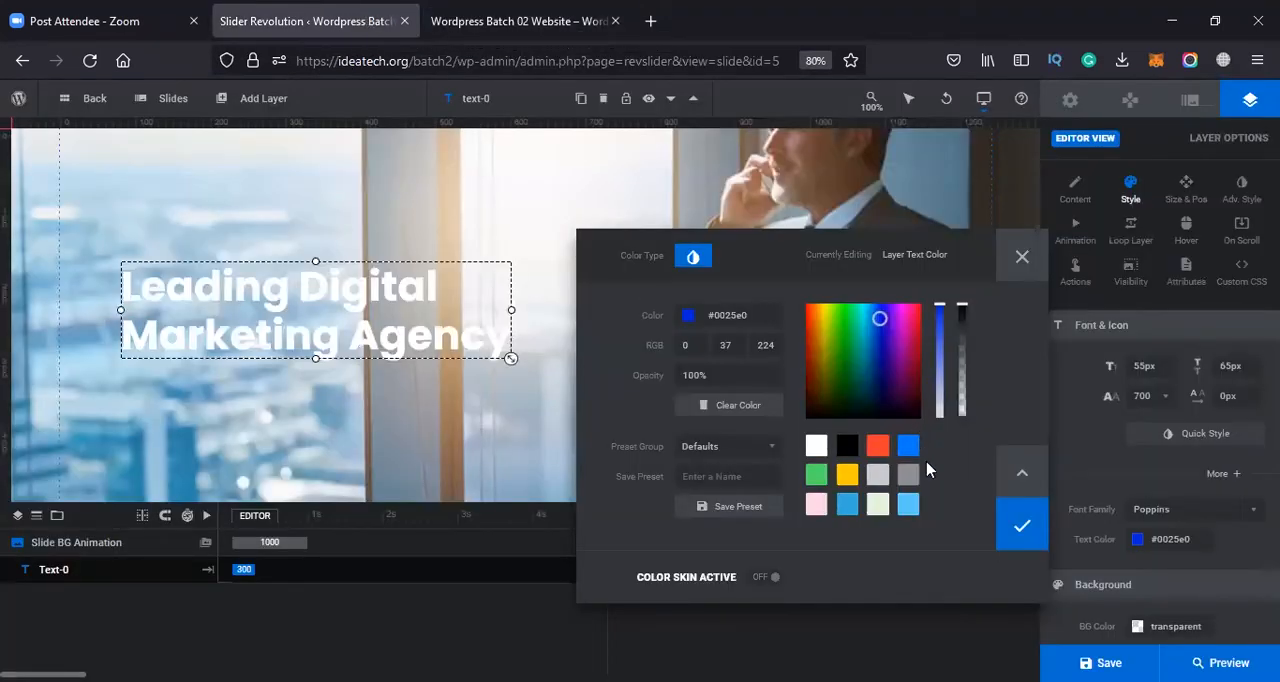
left_click(817, 475)
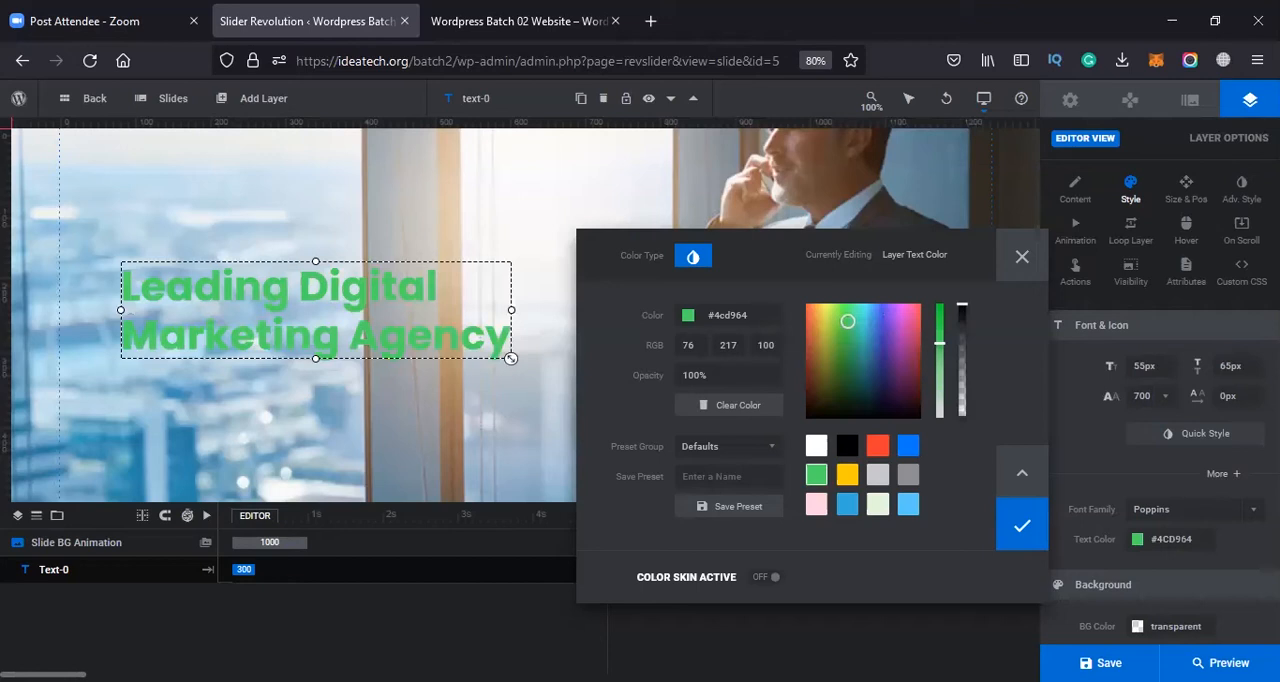
Try the blue #007AFF and white presets on the headline text, and apply black #000000
left_click(914, 452)
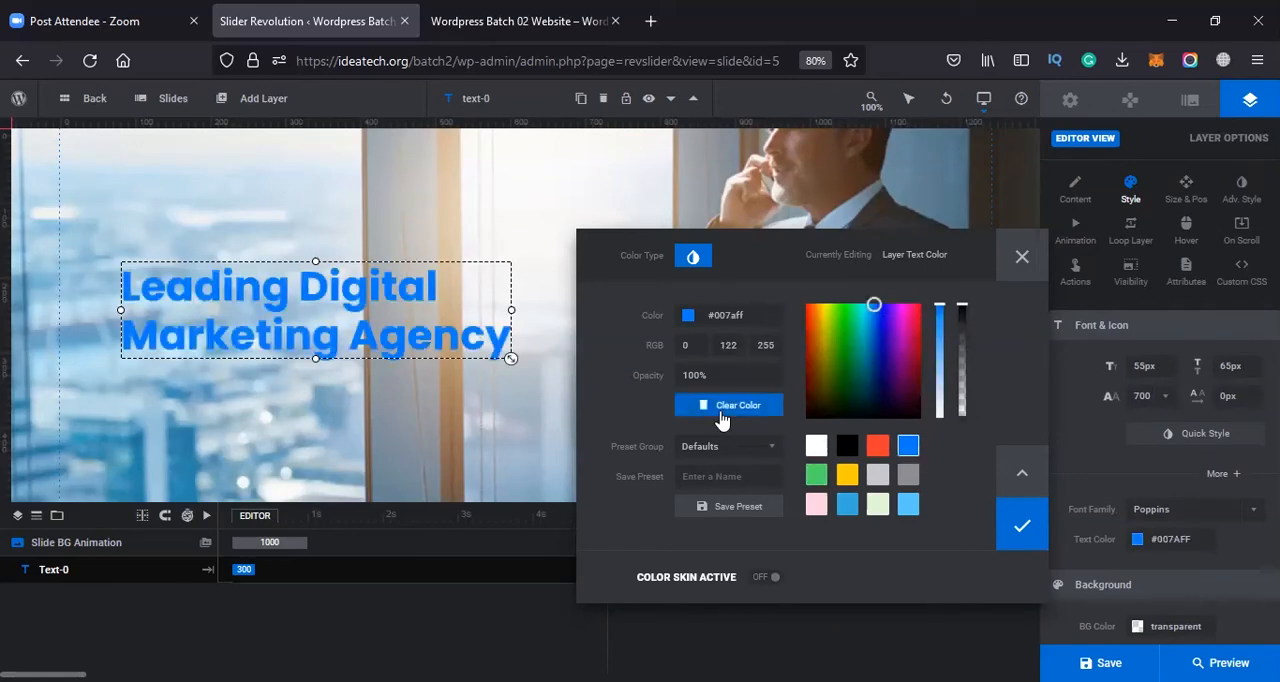
left_click(816, 446)
left_click(848, 449)
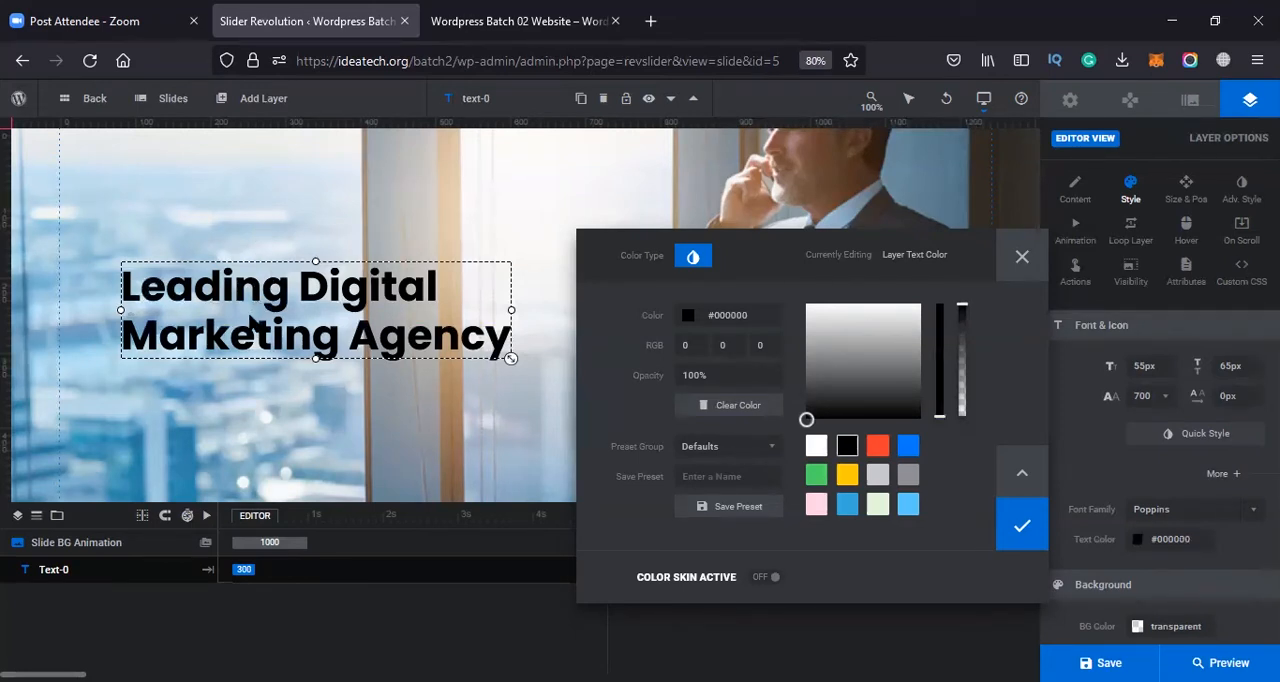
left_click(1024, 527)
Try a light gray #e8e8e8 background color behind the headline and discard it
scroll(1130, 500, "down", 3)
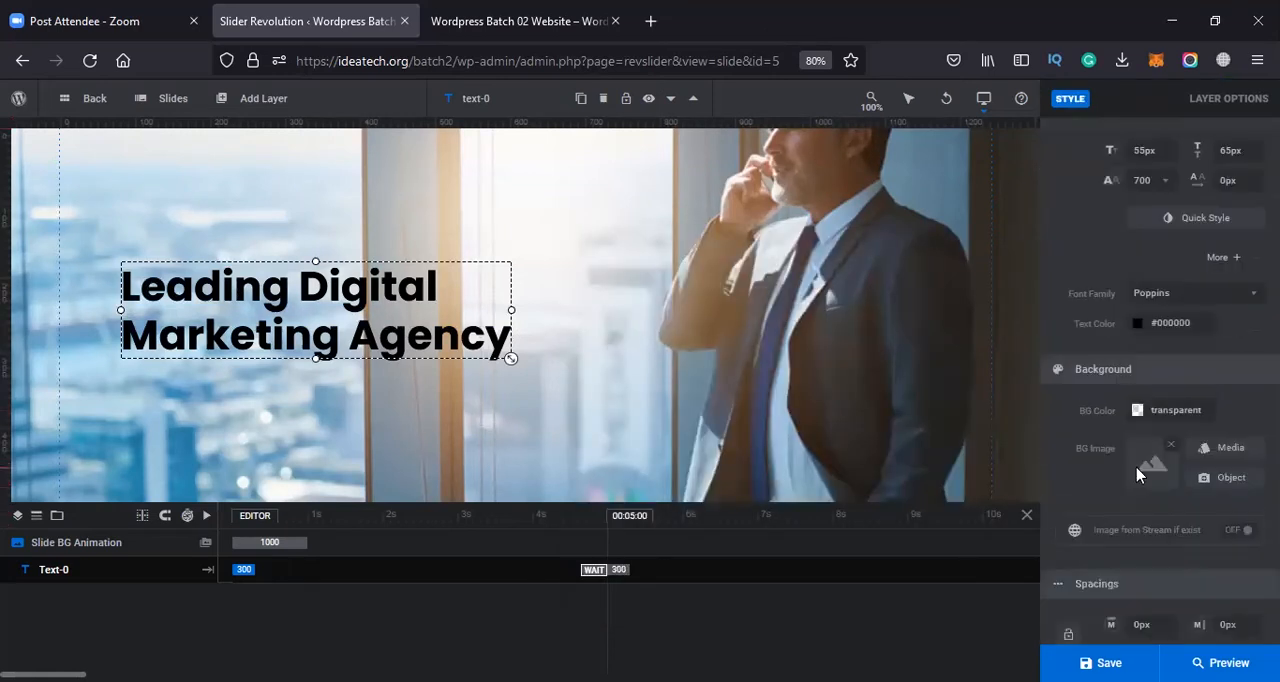
left_click(1137, 410)
left_click_drag(666, 327, 606, 256)
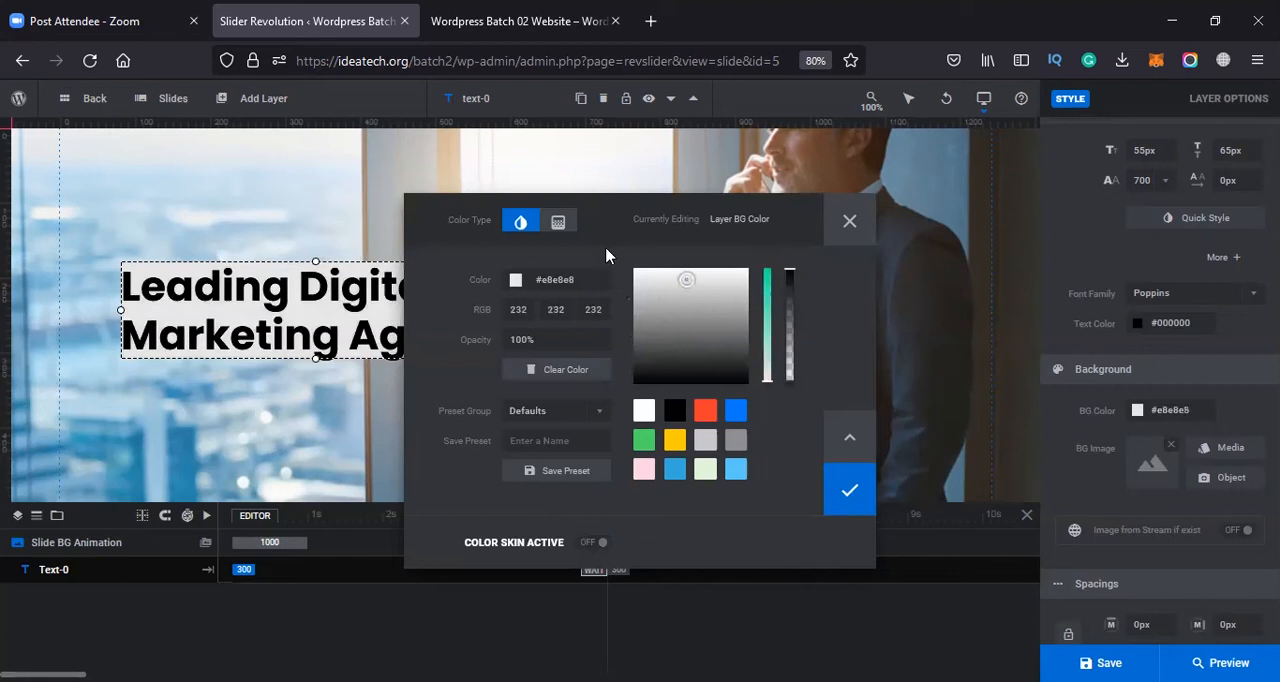
left_click(849, 221)
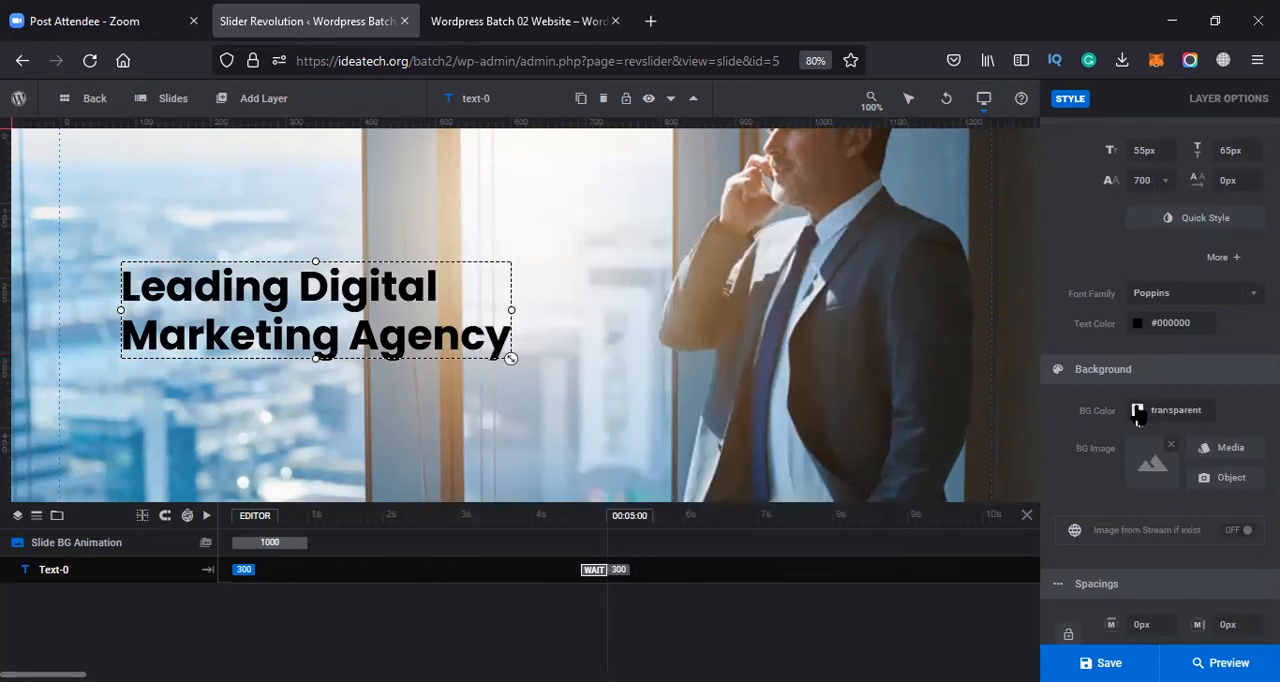
Try near-black #020202, blue #007AFF and green #4CD964 backgrounds behind the headline, with the color dialog moved clear of it, and discard them
left_click(1178, 412)
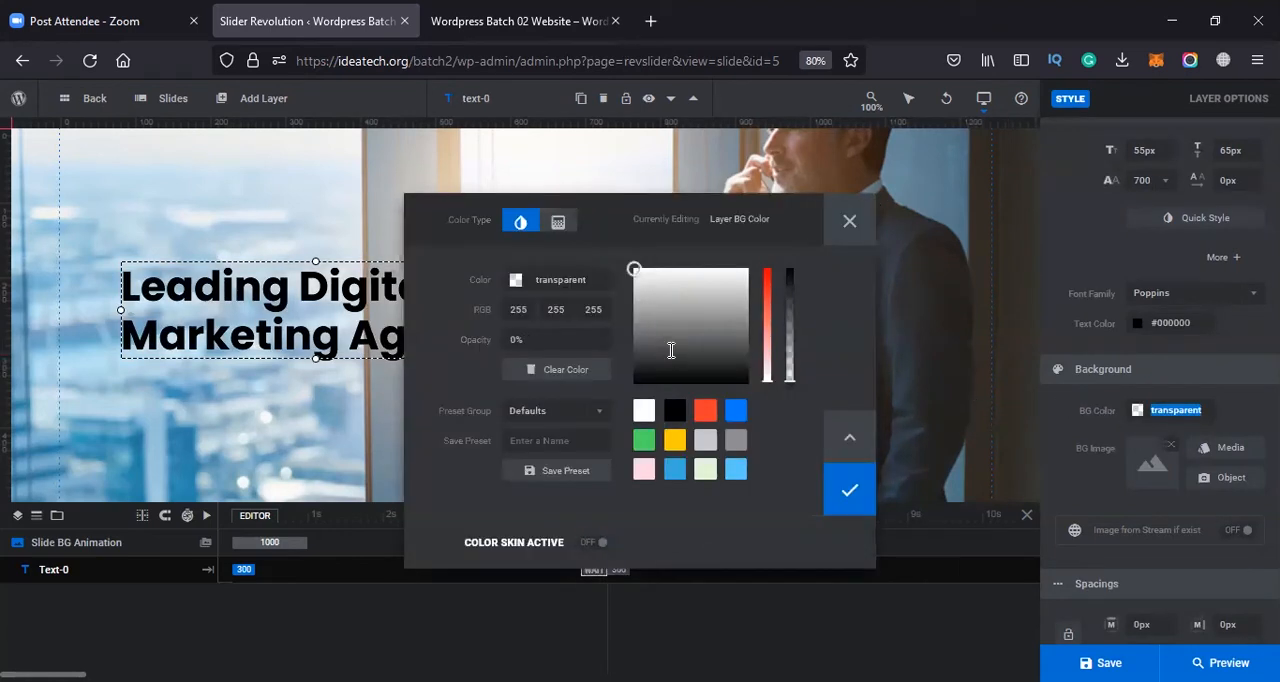
left_click_drag(714, 354, 741, 383)
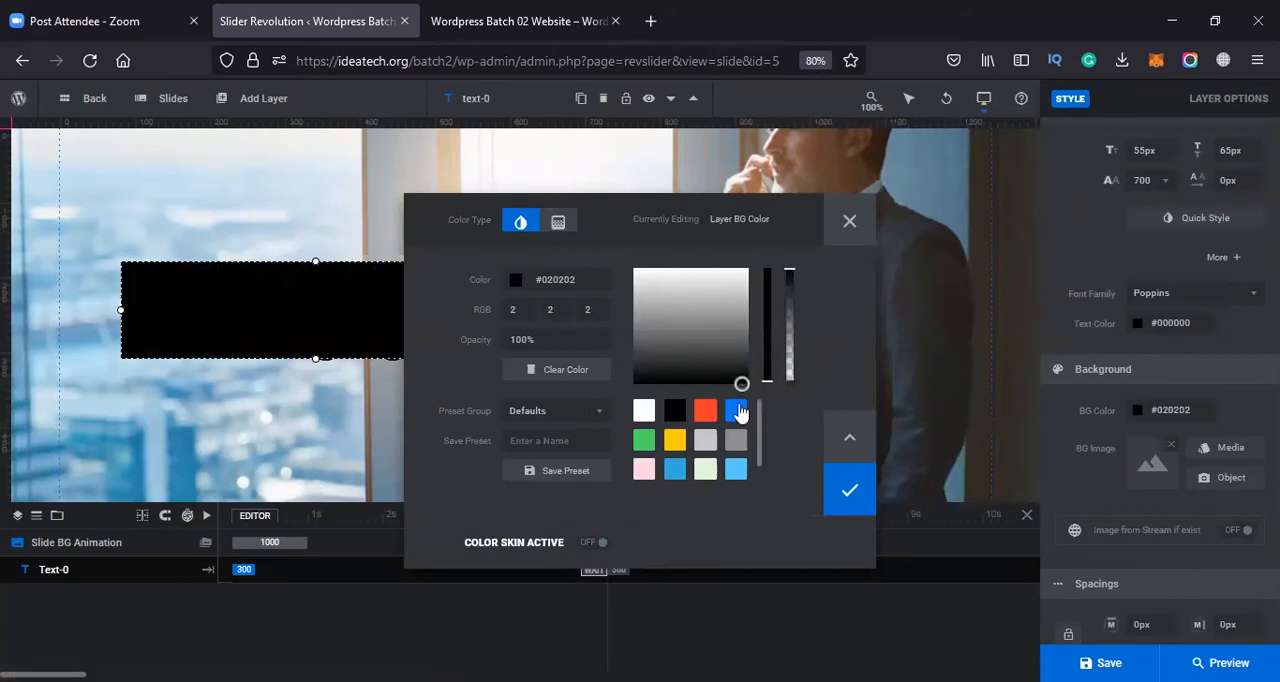
left_click(737, 411)
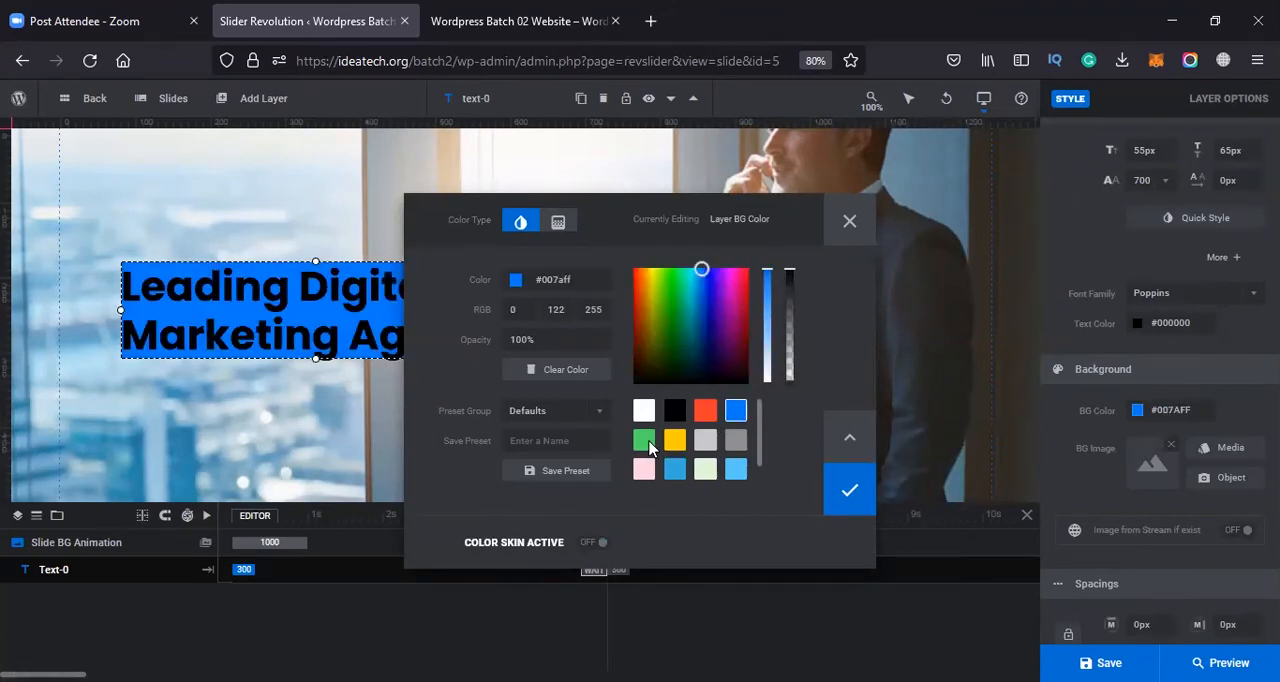
left_click(646, 443)
left_click_drag(556, 218, 1001, 207)
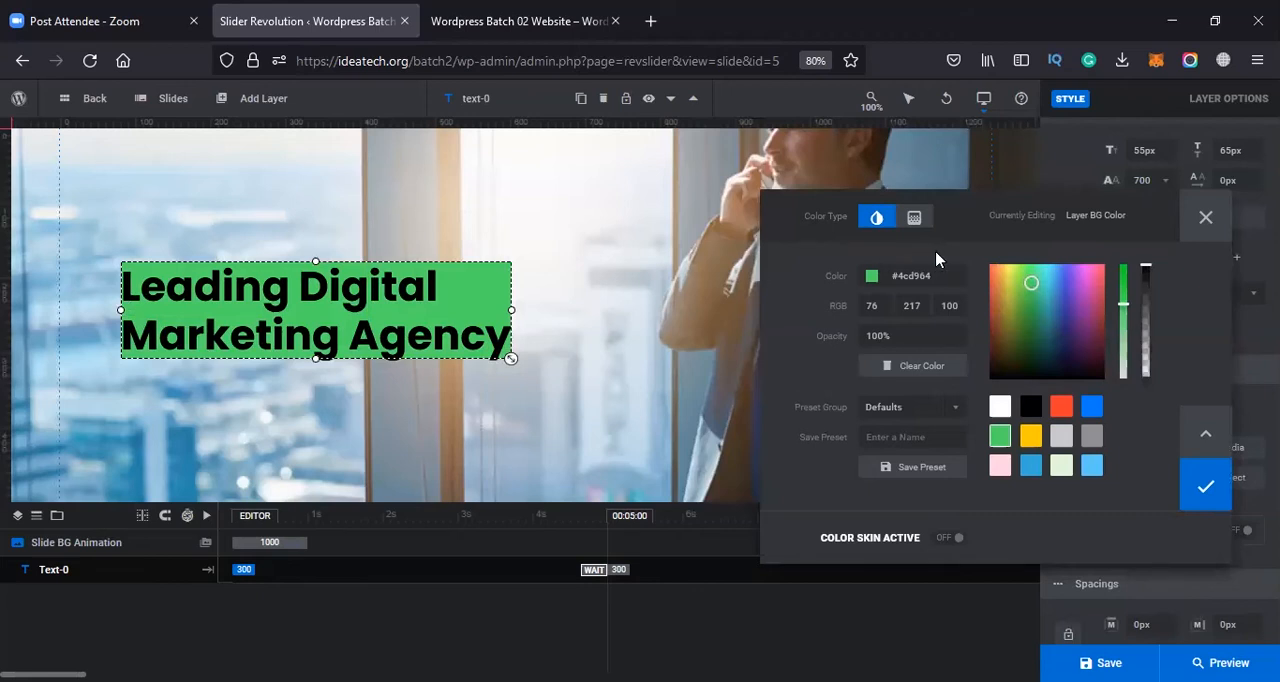
left_click_drag(930, 205, 783, 175)
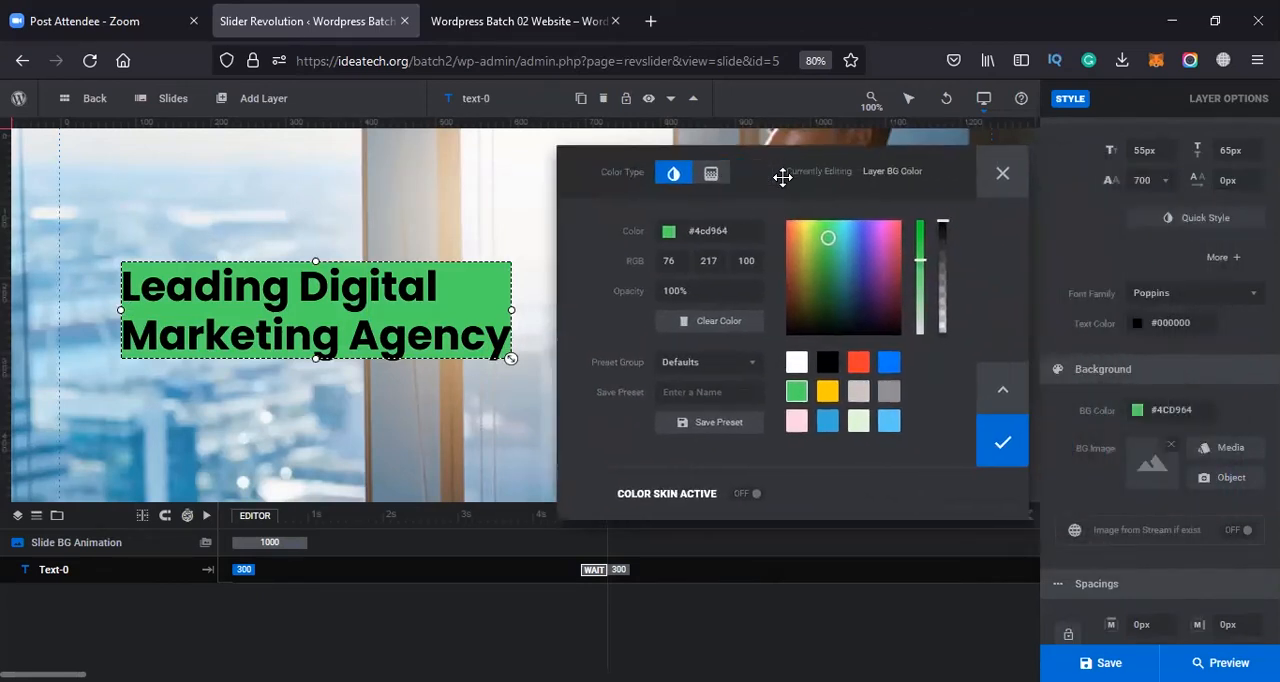
left_click(998, 176)
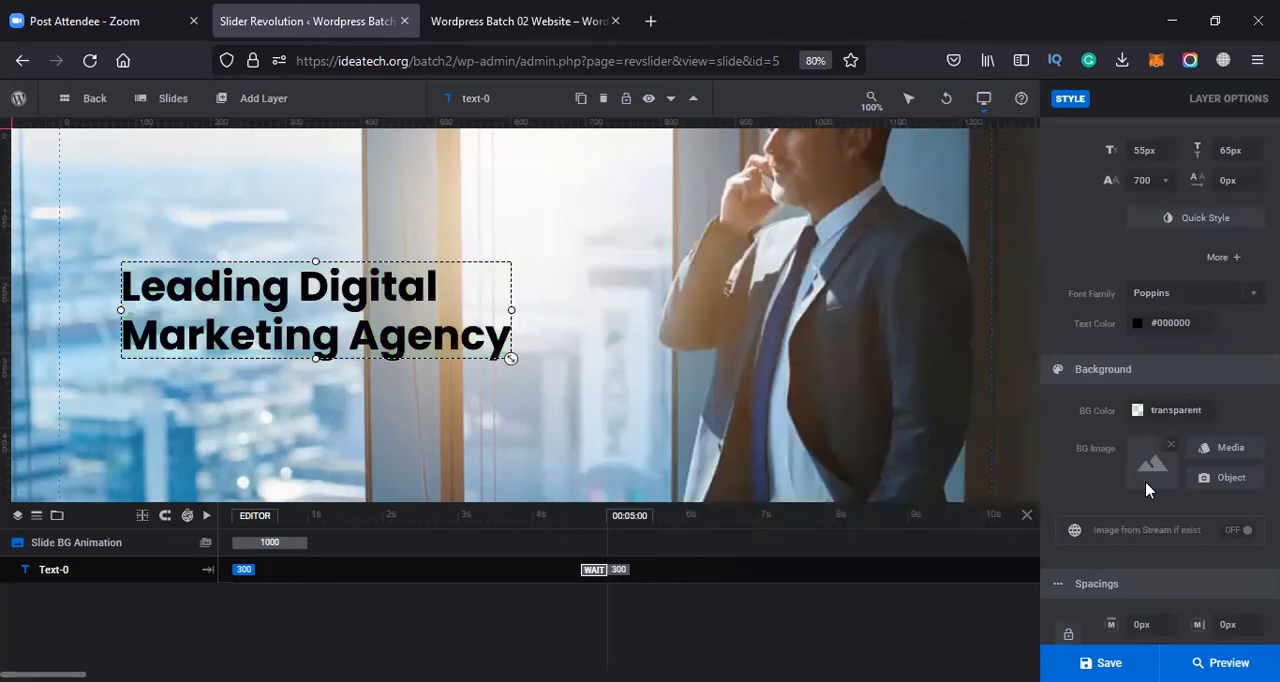
Set the headline layer's padding to 20 px on all four sides
scroll(1145, 481, "down", 3)
left_click(1152, 549)
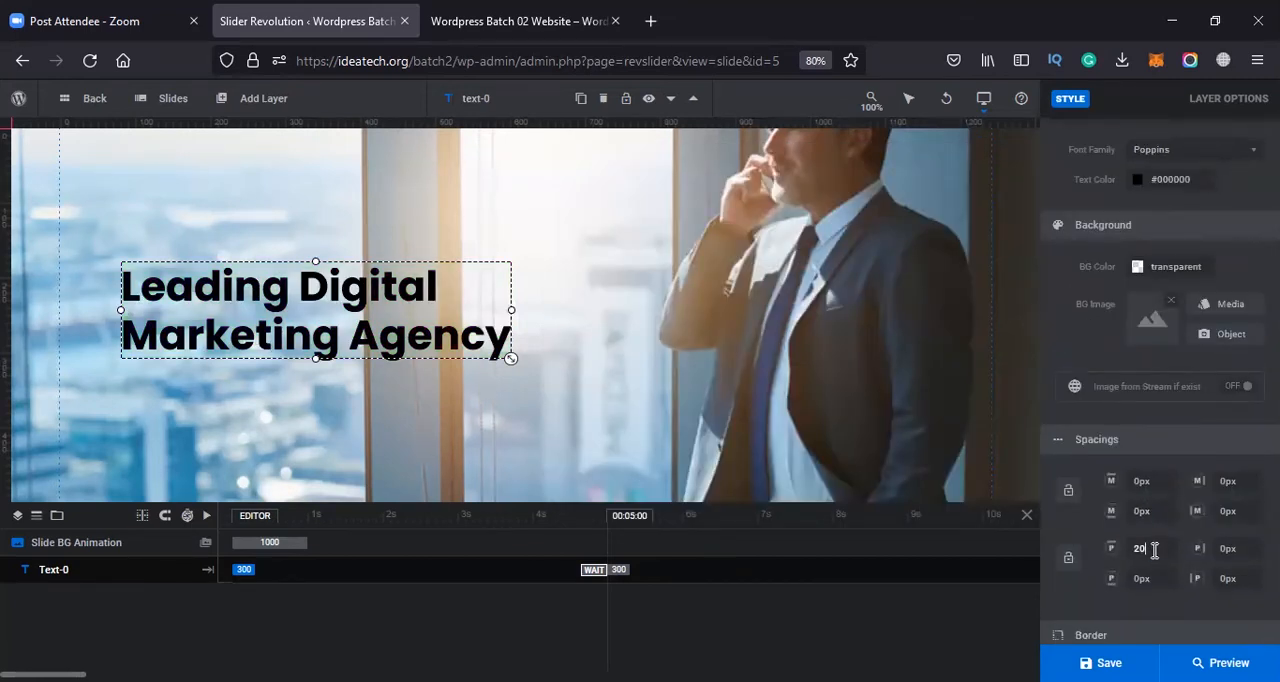
type("20")
key("Tab")
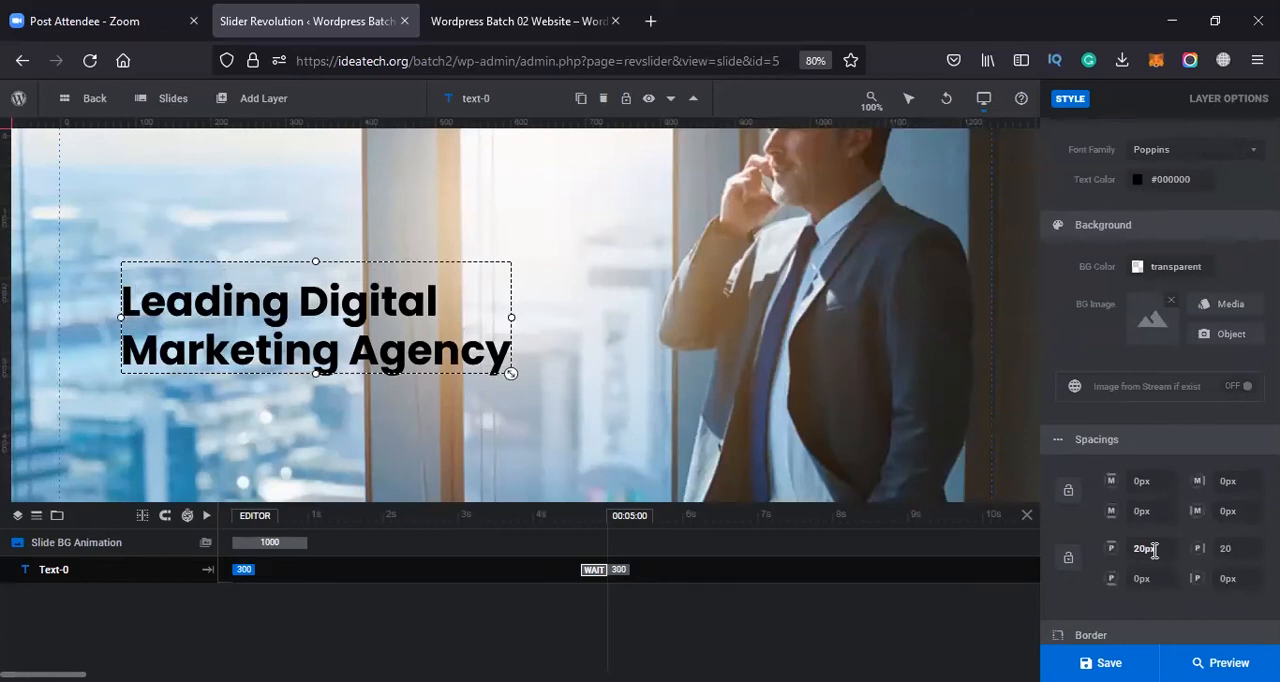
type("20")
key("Tab")
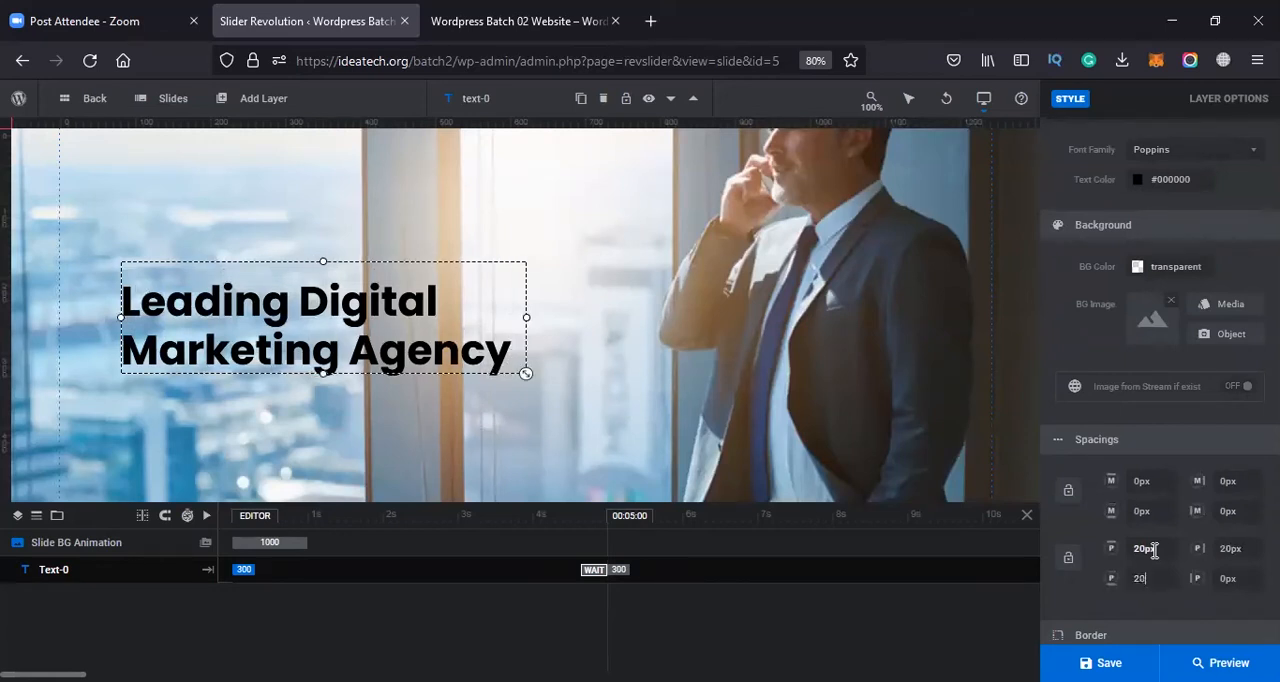
type("20")
key("Tab")
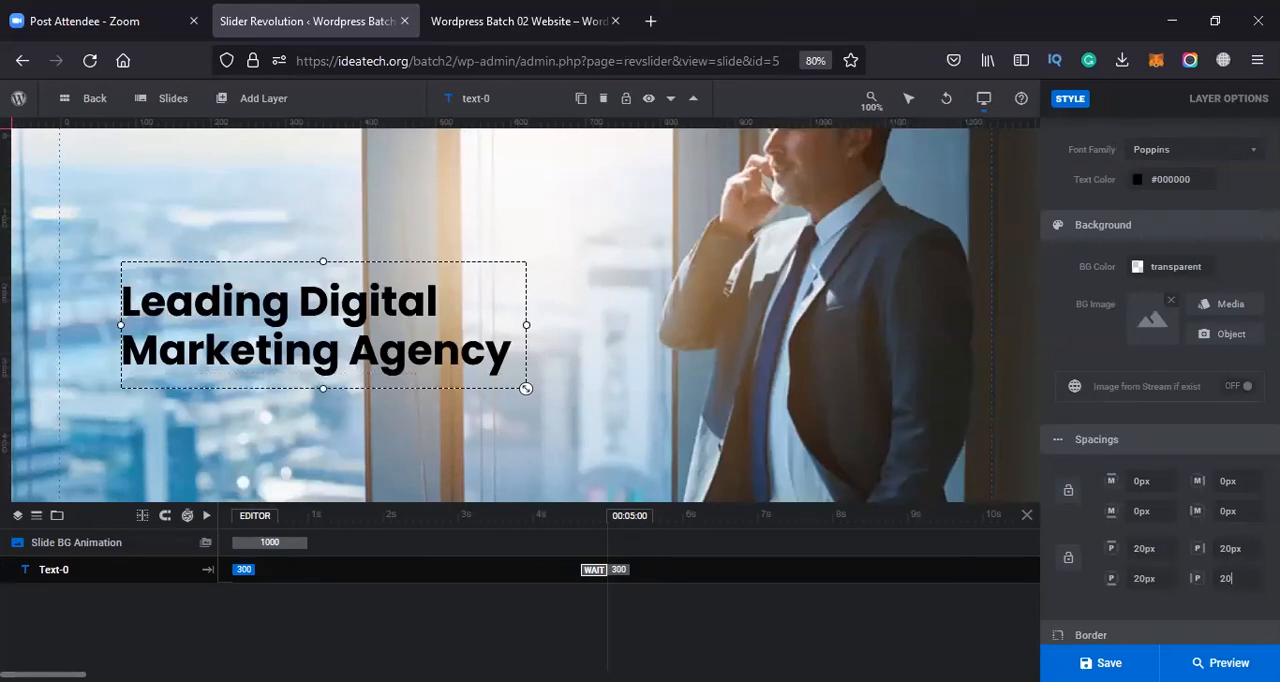
key("Tab")
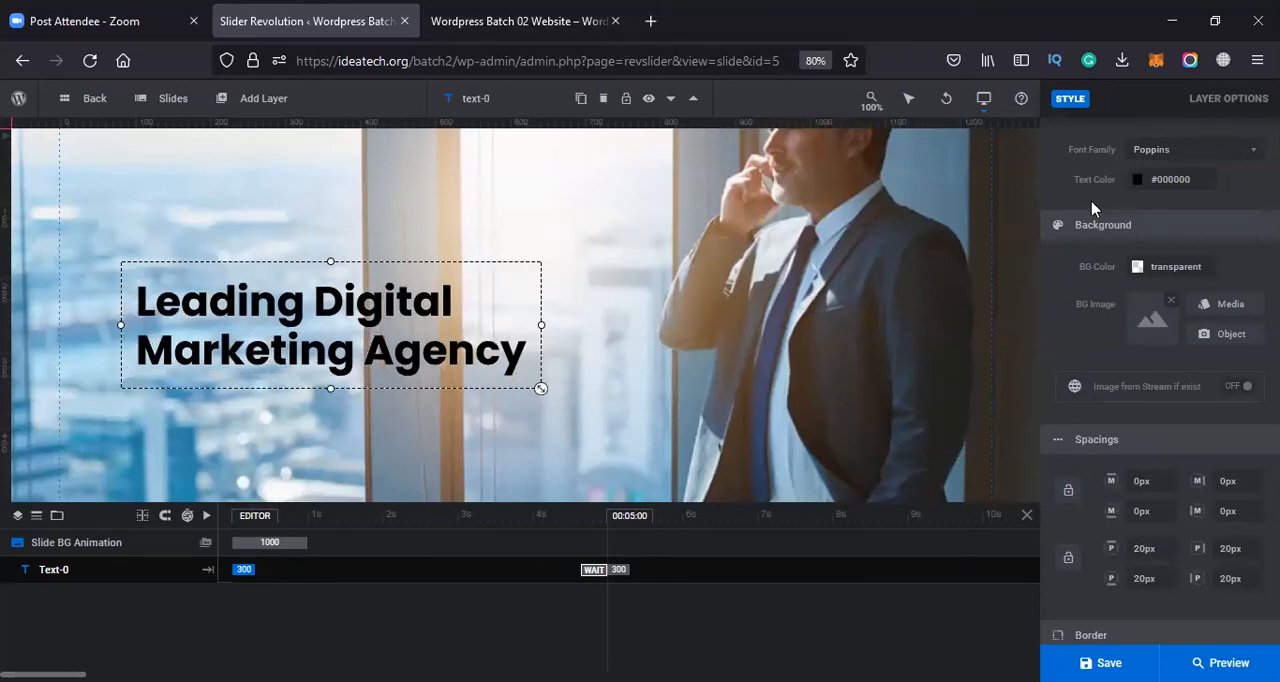
Try the red #ff3a2d preset as the padded headline's background color and discard it
scroll(1105, 265, "up", 1)
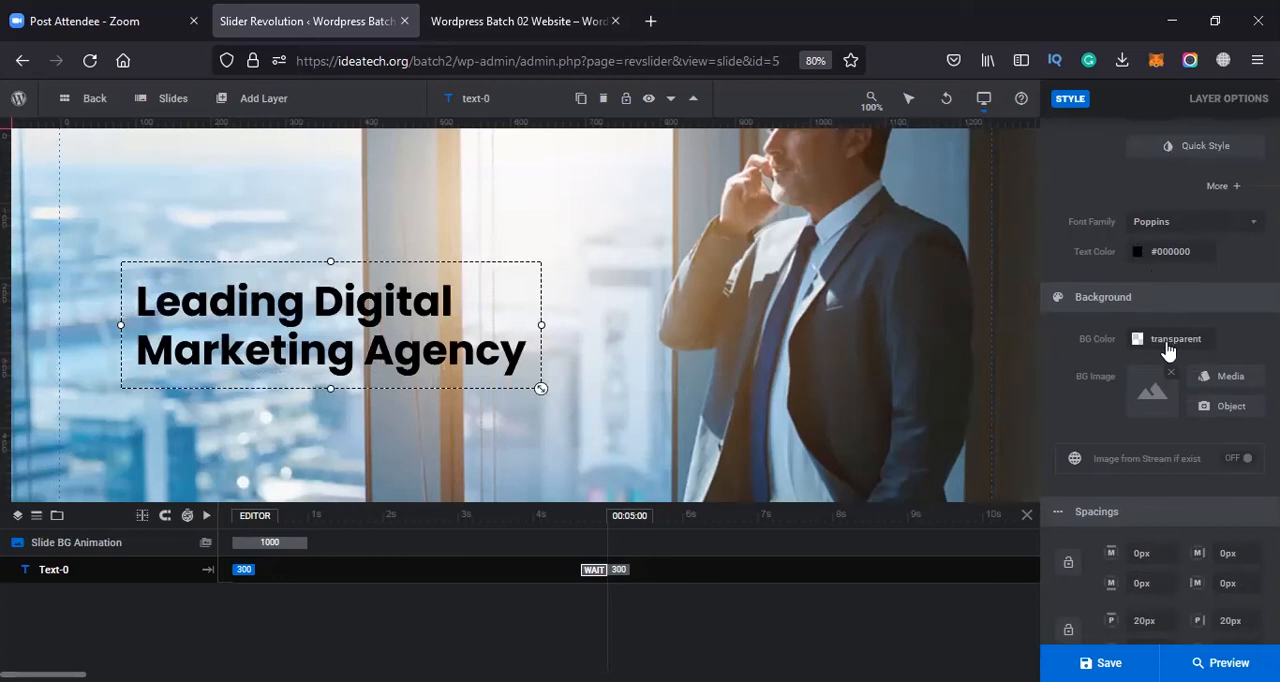
left_click(1137, 339)
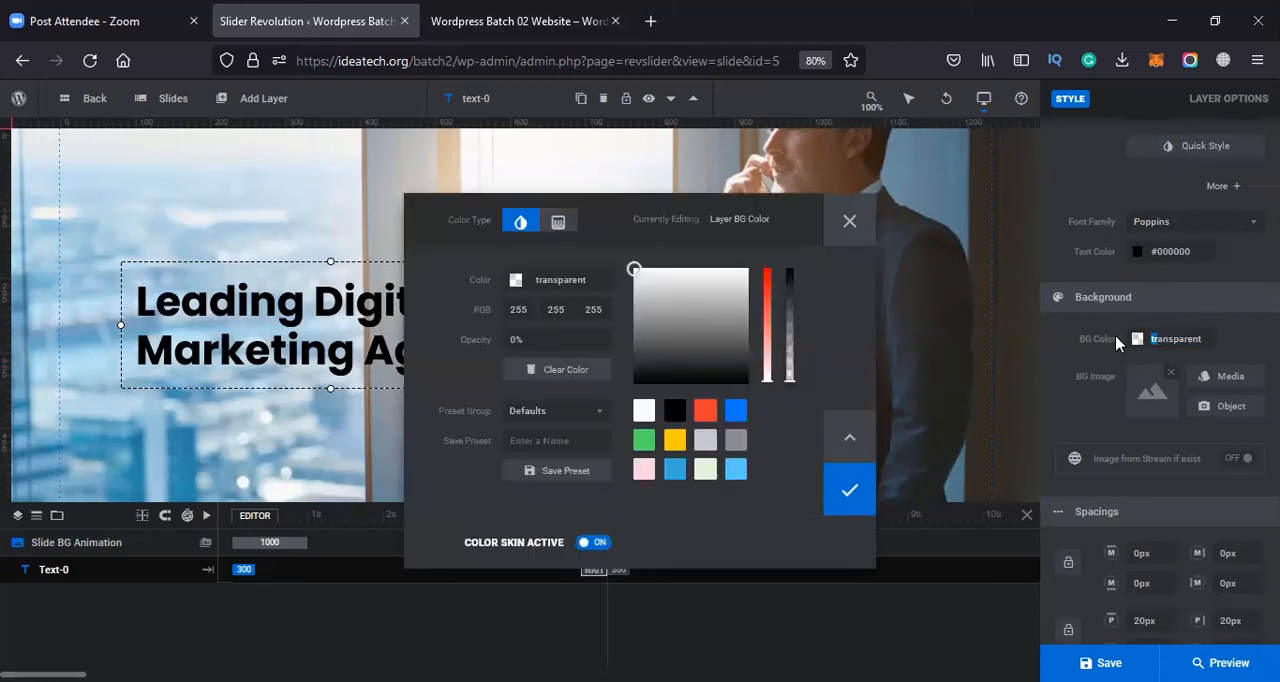
left_click(704, 412)
left_click_drag(680, 205, 1020, 199)
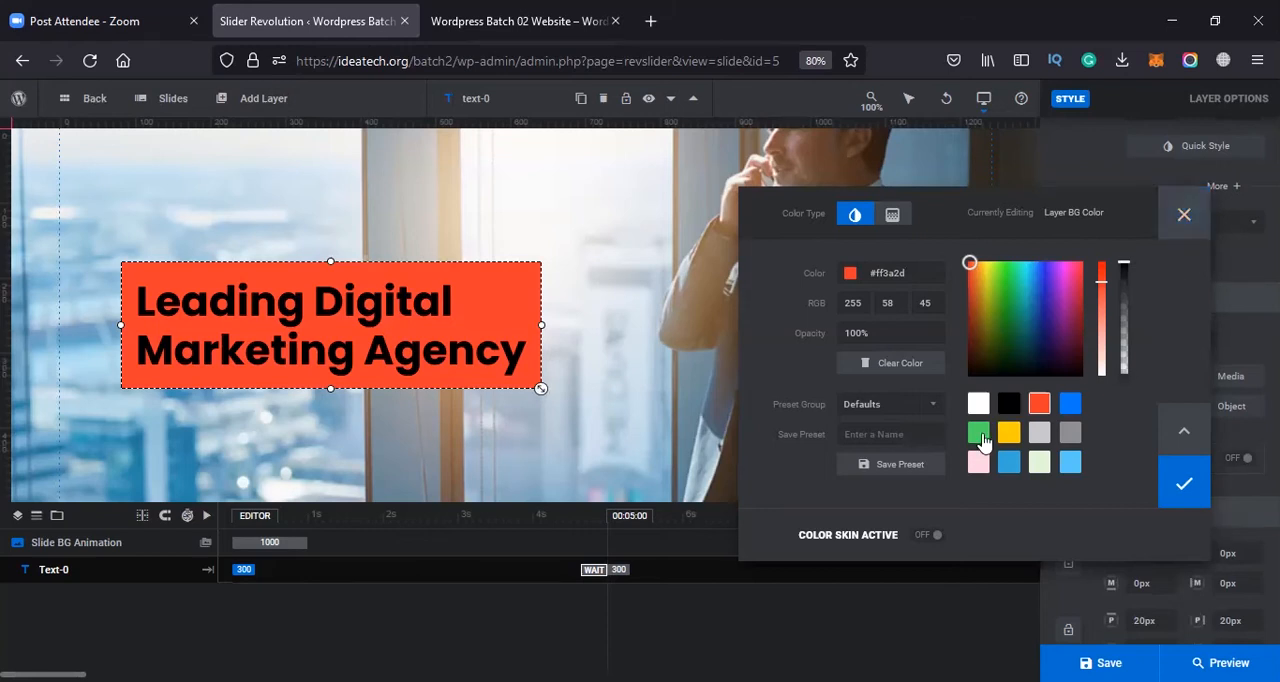
left_click(1180, 216)
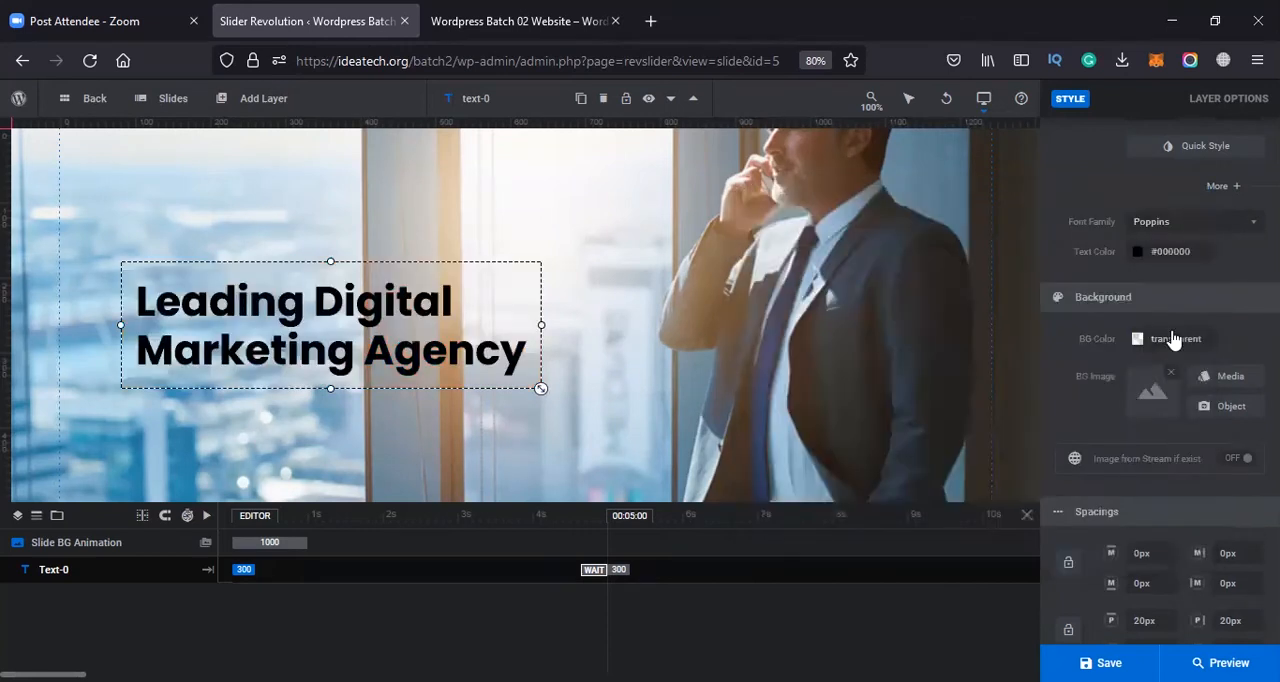
Set the headline's text color to the green preset #4cd964
left_click(1140, 251)
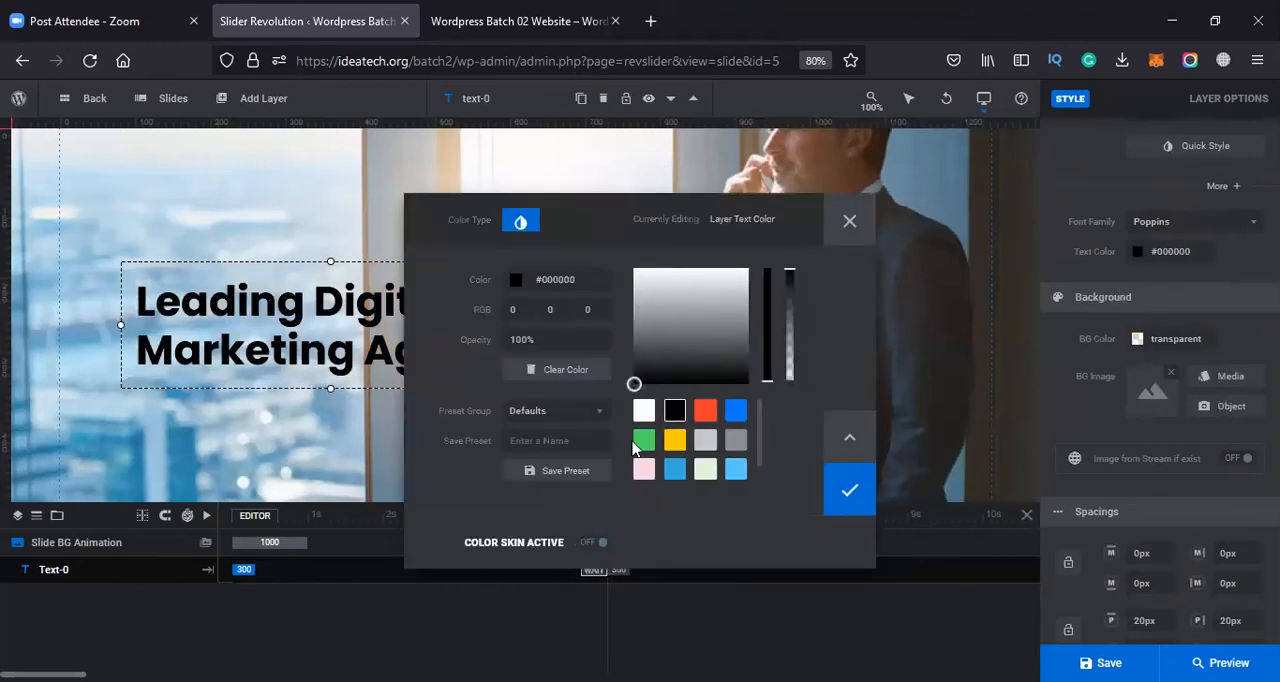
left_click(644, 440)
left_click(849, 489)
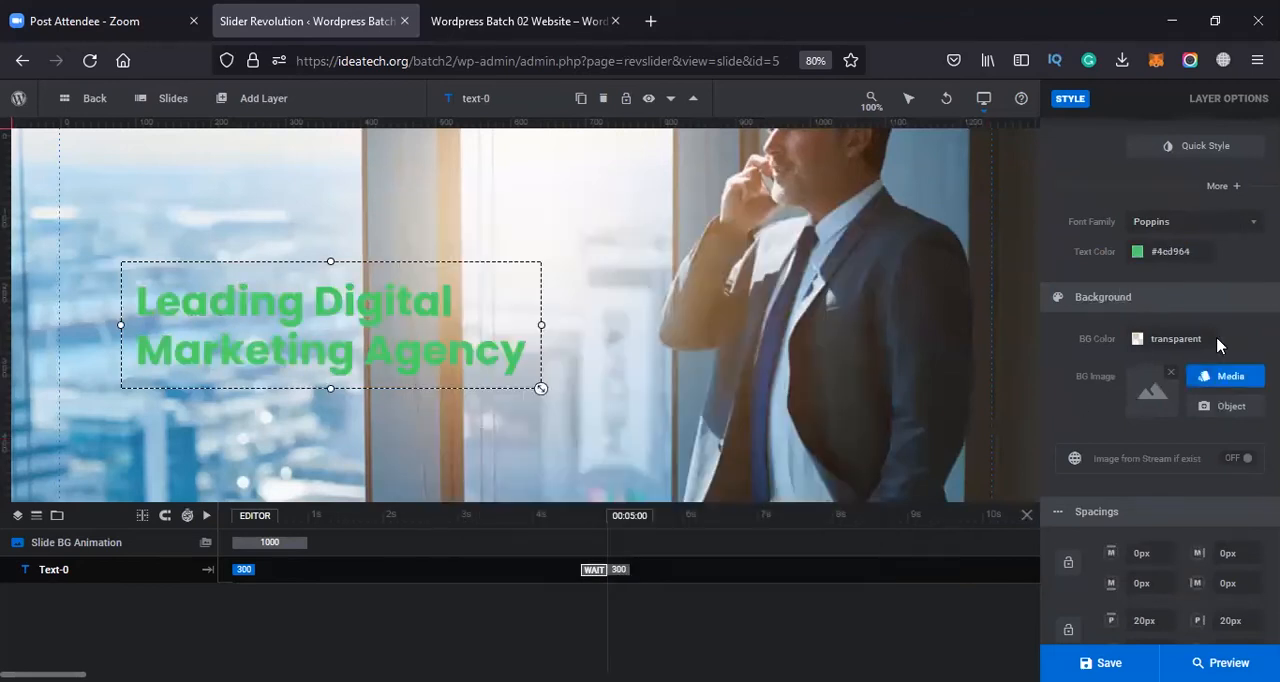
Try black #000000 and white #FFFFFF backgrounds at different opacities behind the green headline and discard them
left_click(1137, 338)
left_click(675, 411)
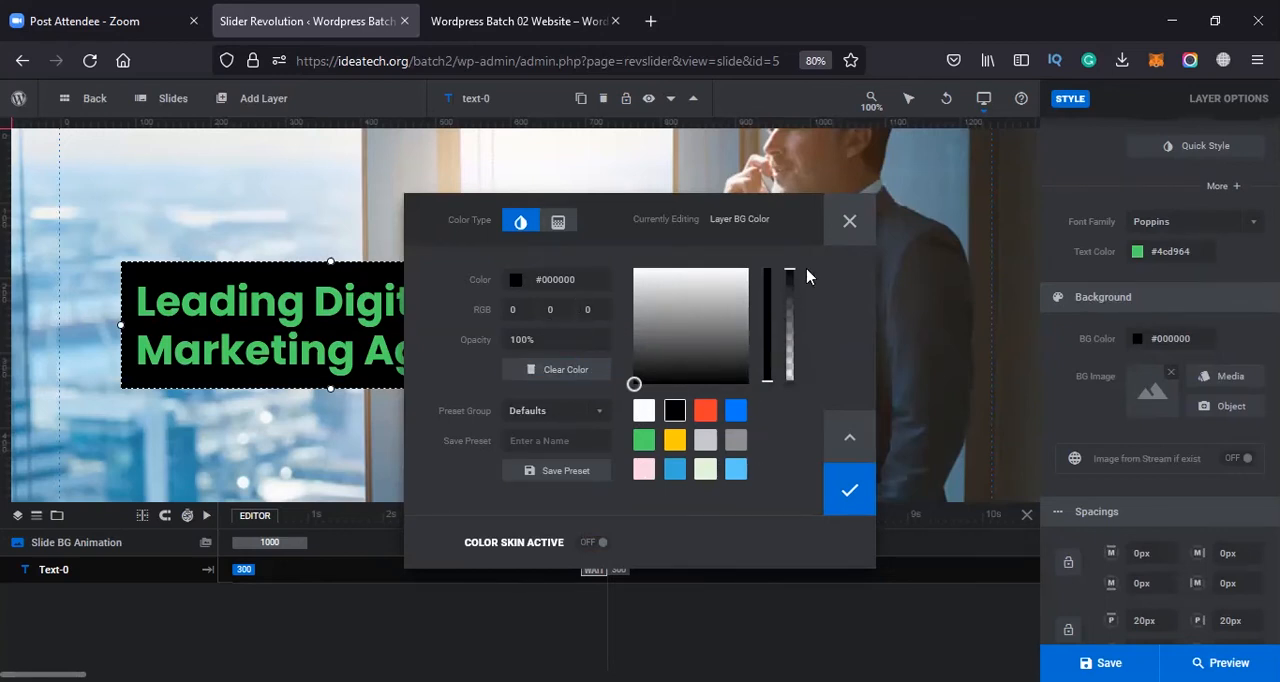
mouse_move(790, 277)
left_mouse_down()
mouse_move(803, 413)
mouse_move(785, 276)
left_mouse_up()
left_click(655, 409)
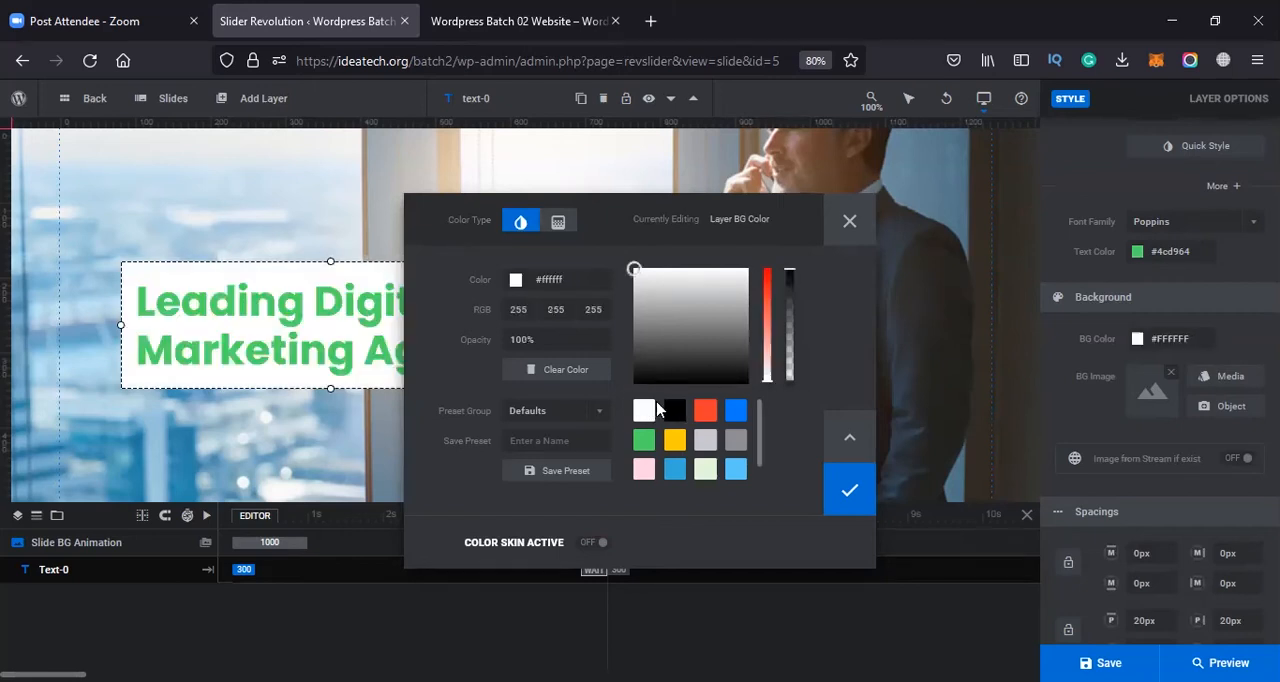
left_click_drag(788, 279, 789, 356)
left_click(677, 412)
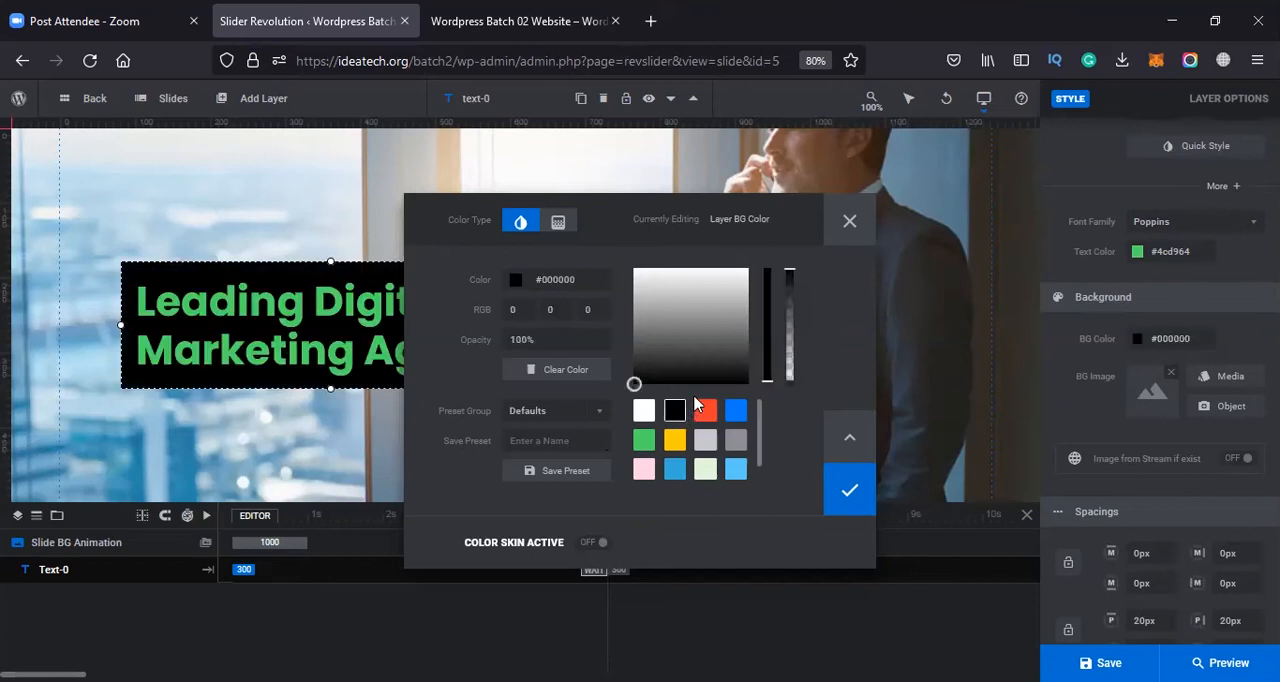
left_click(644, 411)
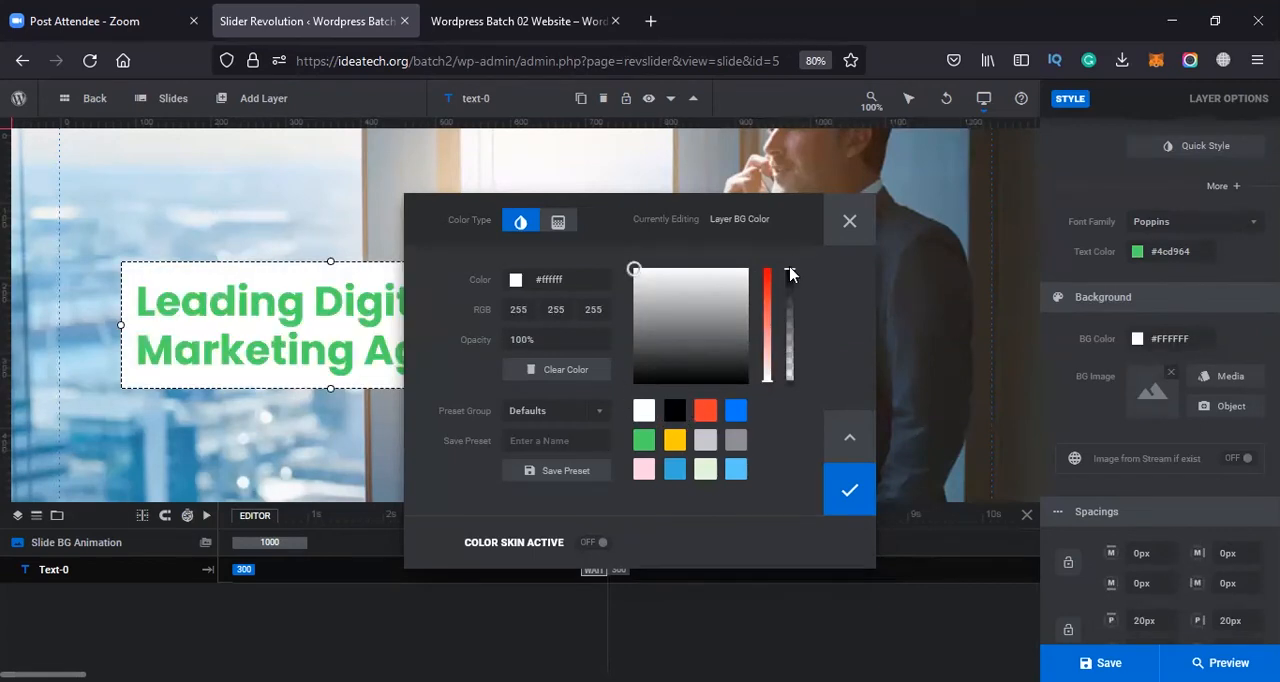
left_click_drag(795, 296, 790, 380)
left_click(849, 221)
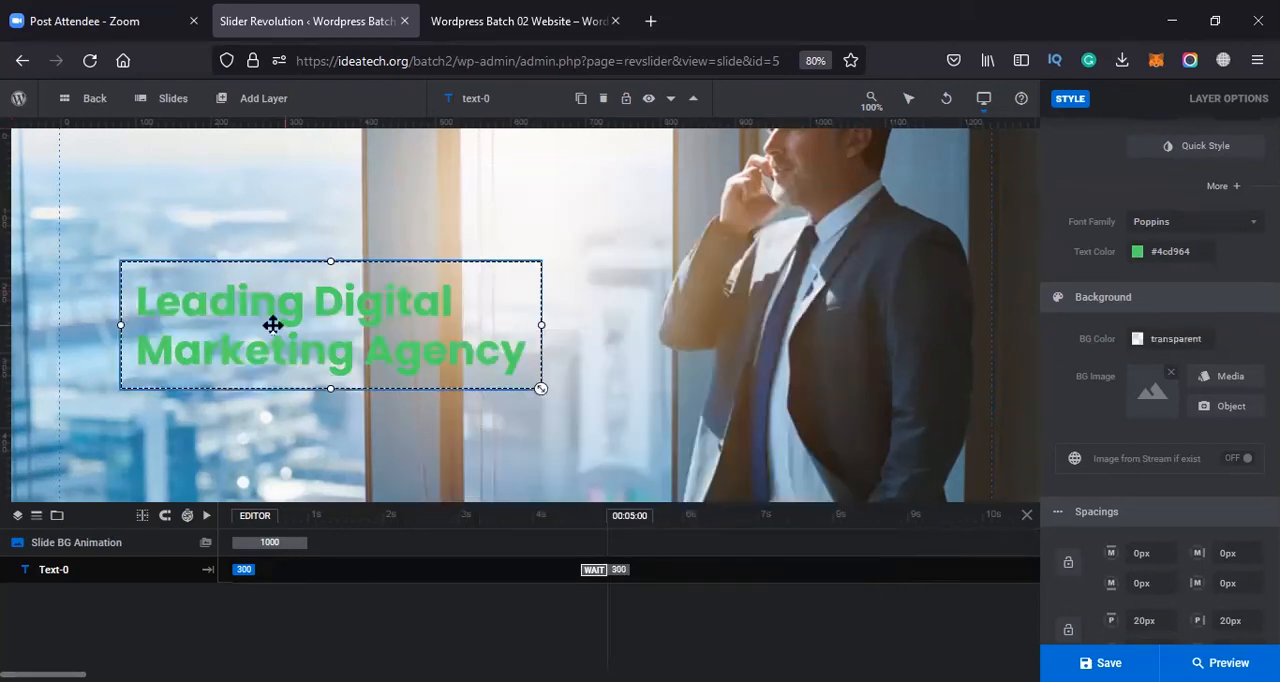
scroll(1108, 437, "down", 5)
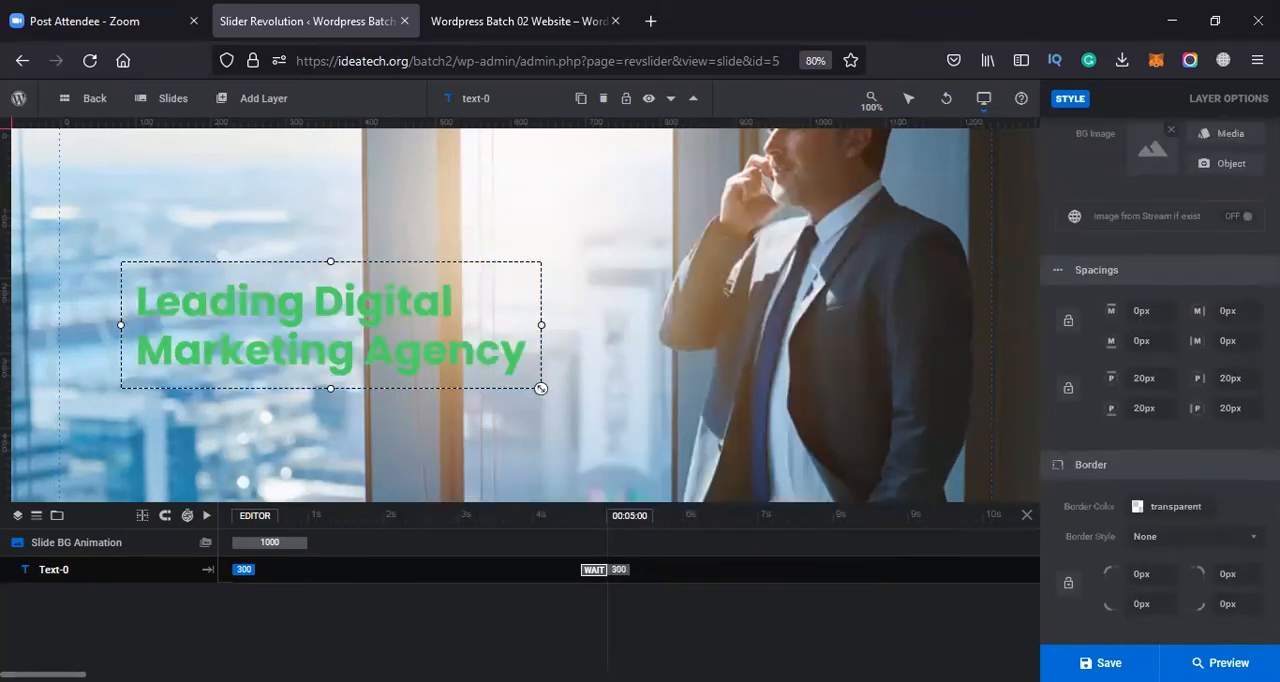
scroll(1234, 443, "up", 6)
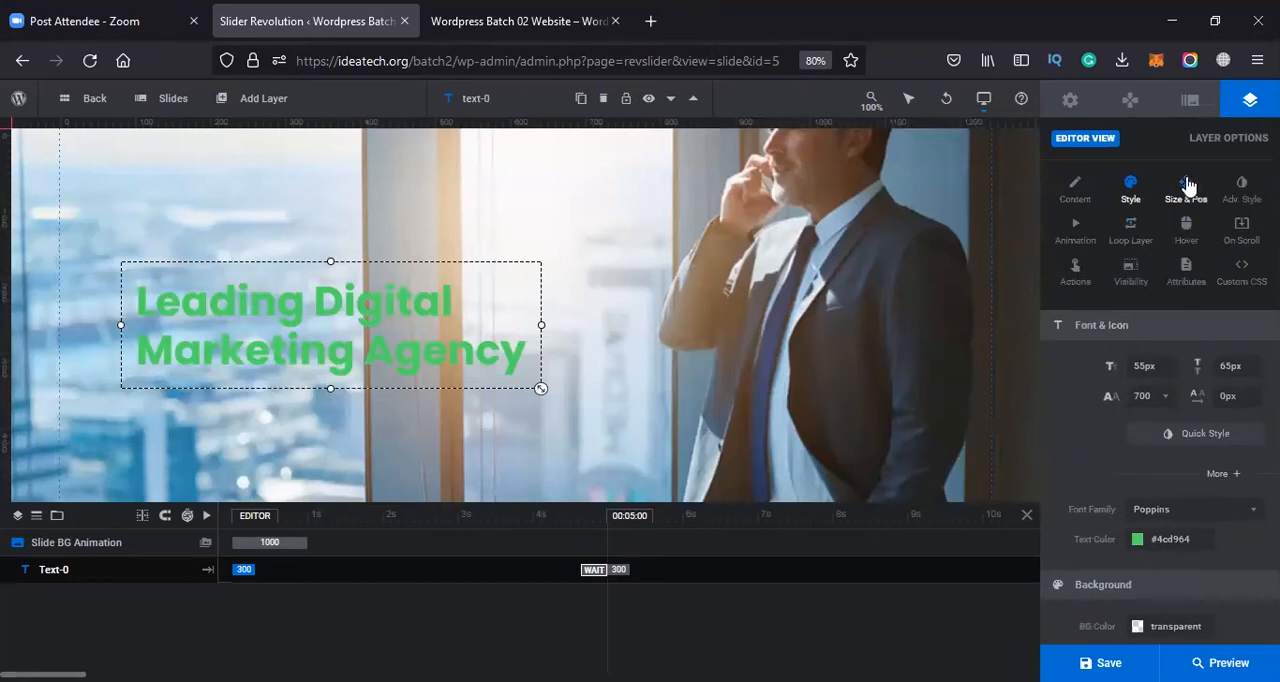
left_click(1187, 186)
scroll(1140, 445, "down", 3)
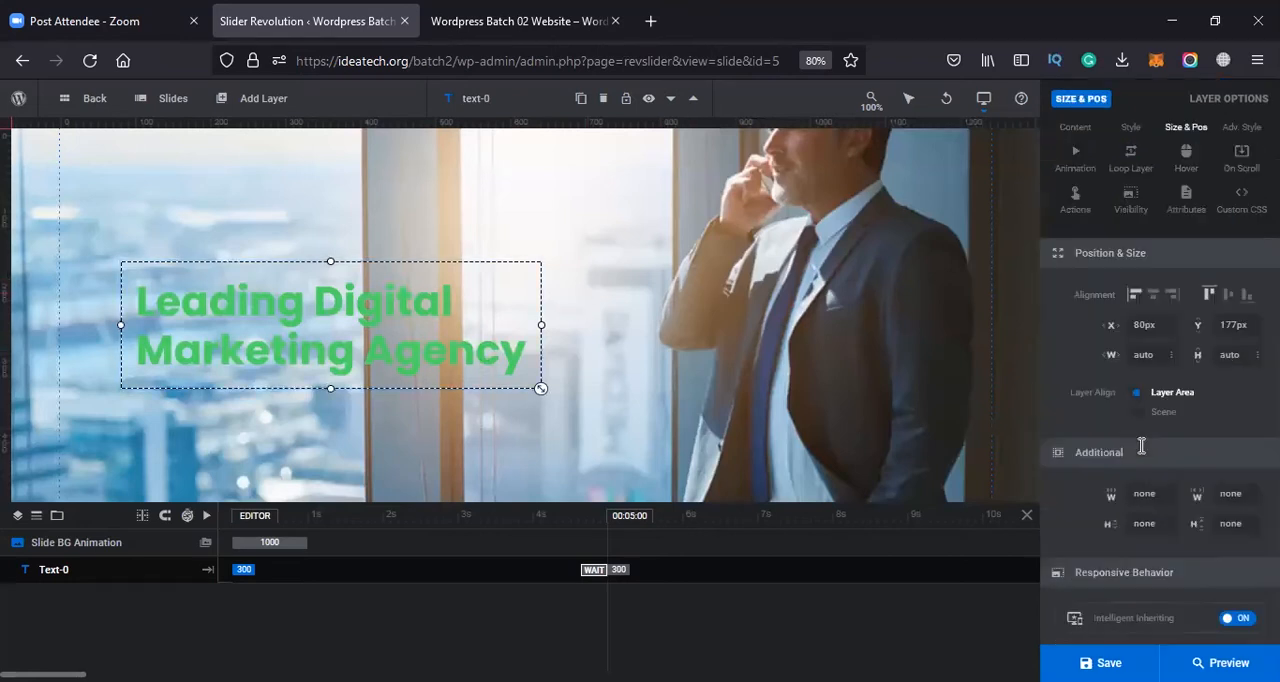
scroll(1138, 350, "up", 3)
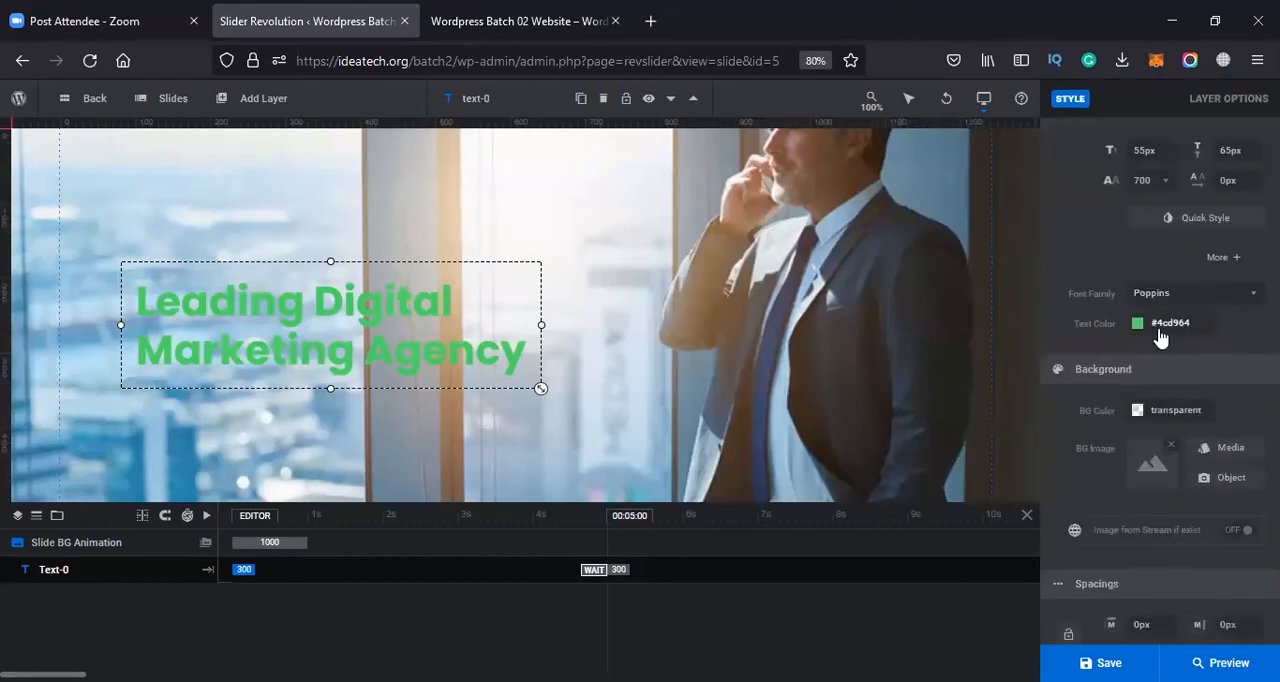
Set the headline's text color to the black preset #000000
left_click(1137, 323)
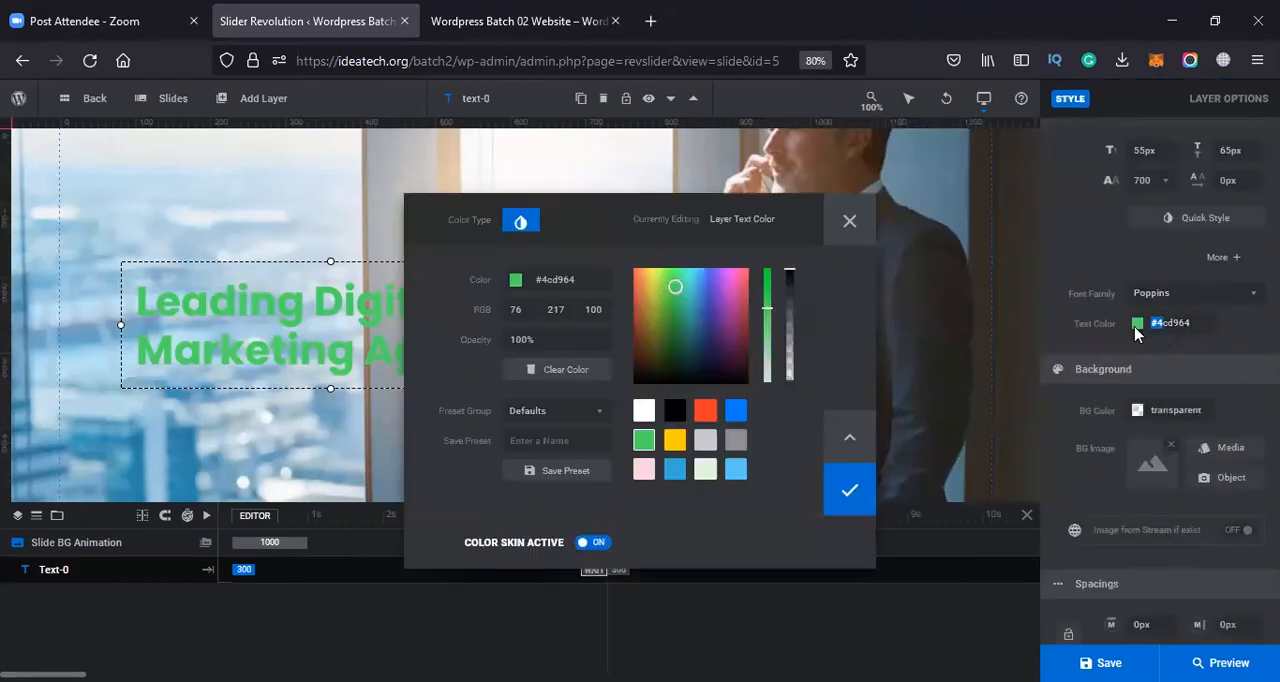
left_click(674, 410)
left_click(858, 497)
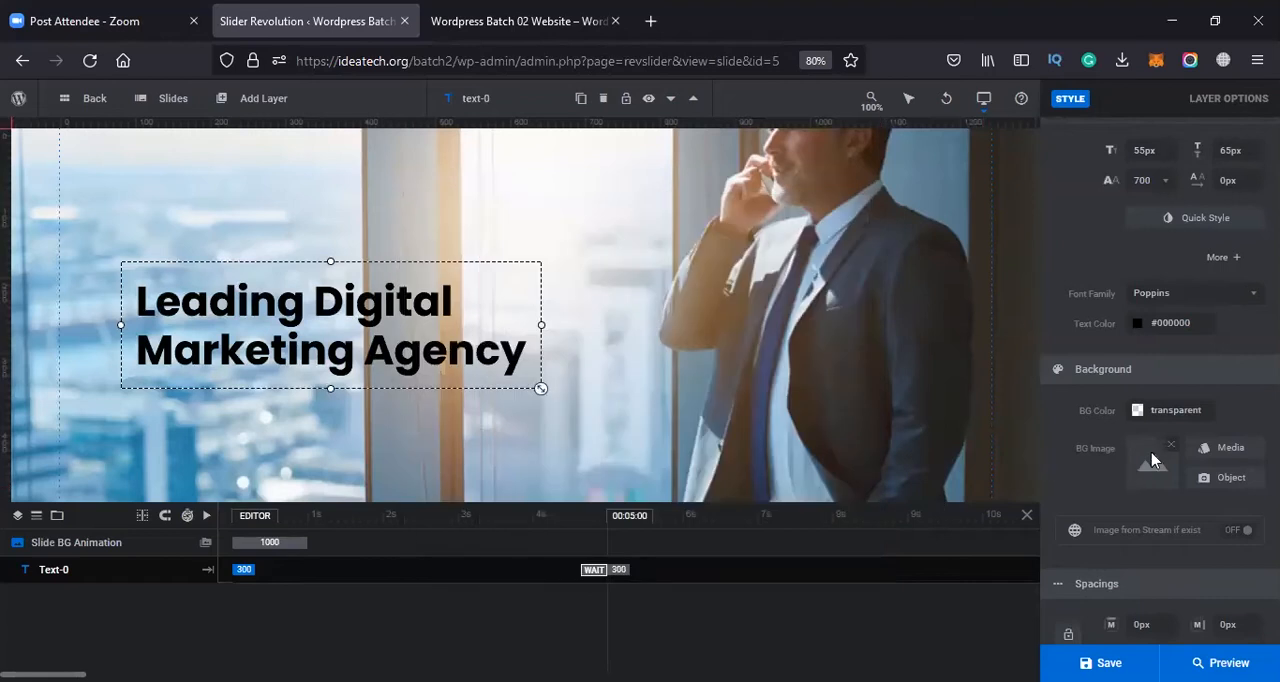
Open the headline layer's size and position settings
scroll(1152, 462, "down", 3)
scroll(1124, 252, "up", 3)
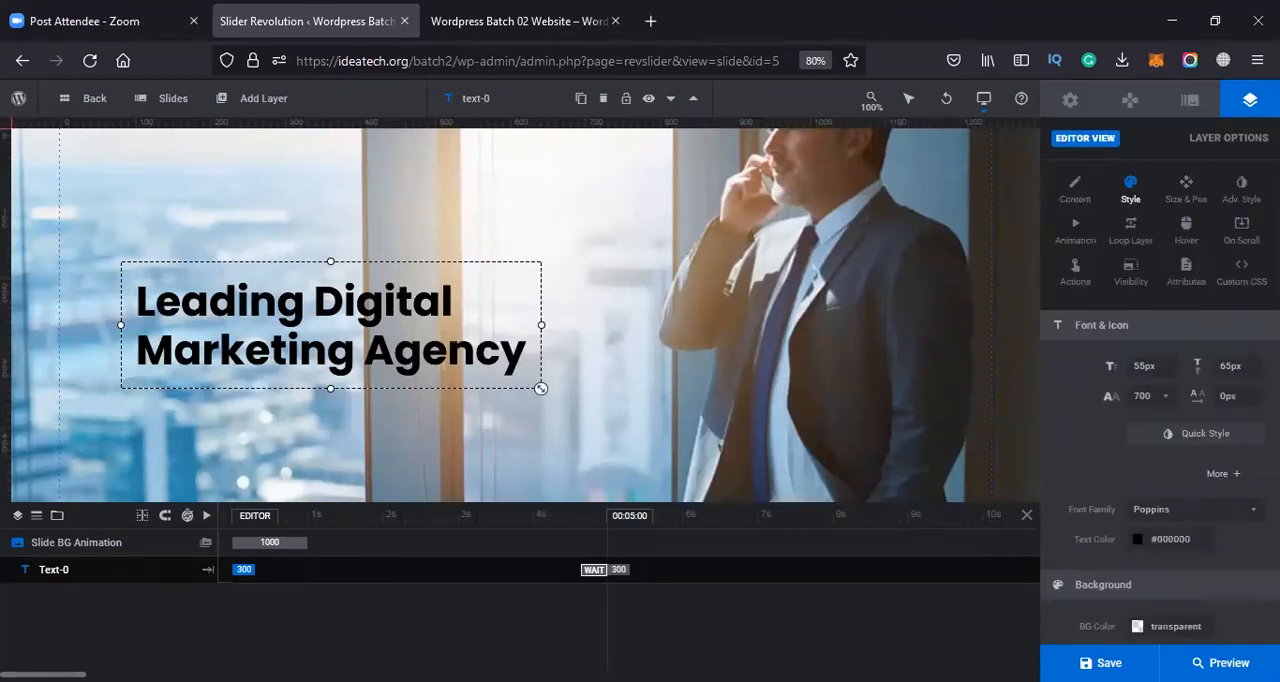
left_click(1190, 195)
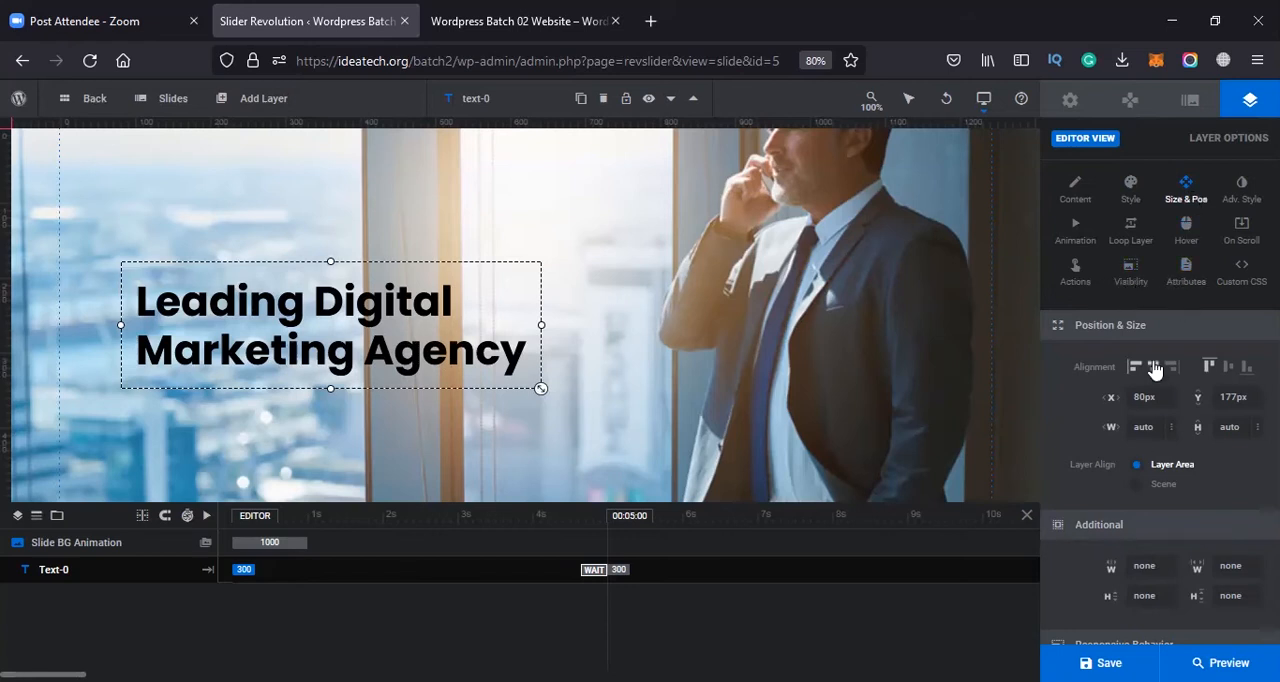
Align the headline layer to the left edge and vertical middle of the layer area
left_click_drag(1104, 395, 865, 397)
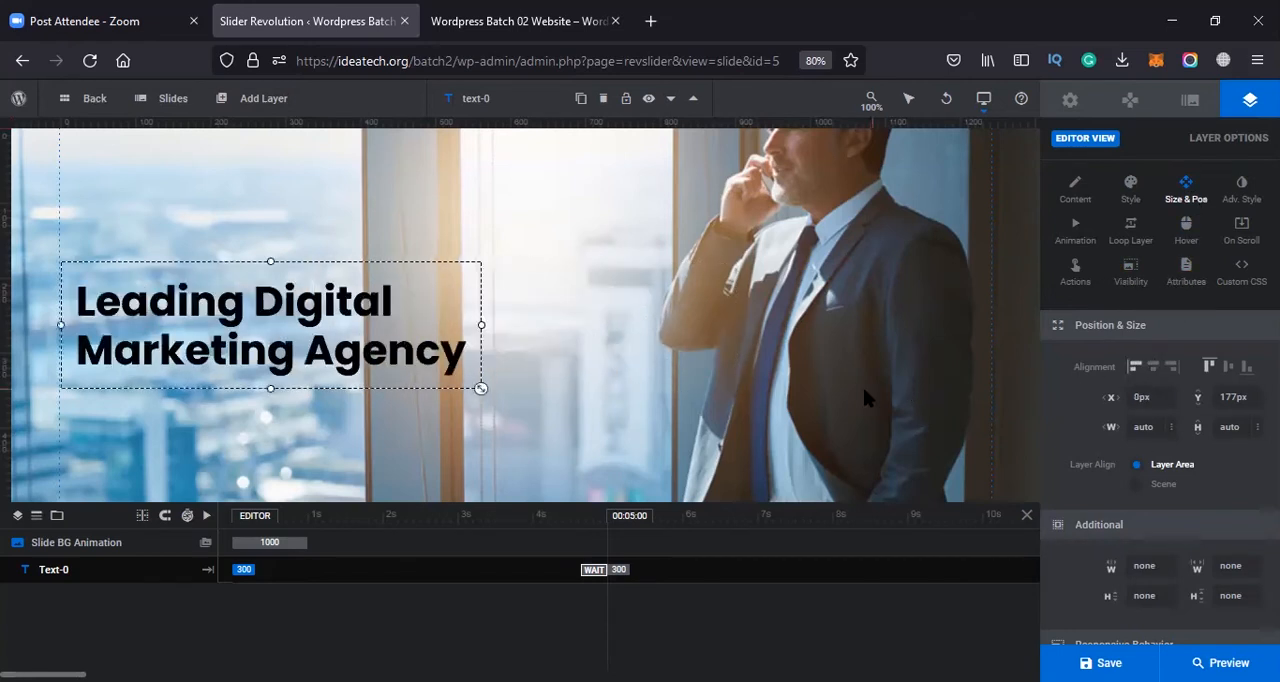
left_click(1229, 369)
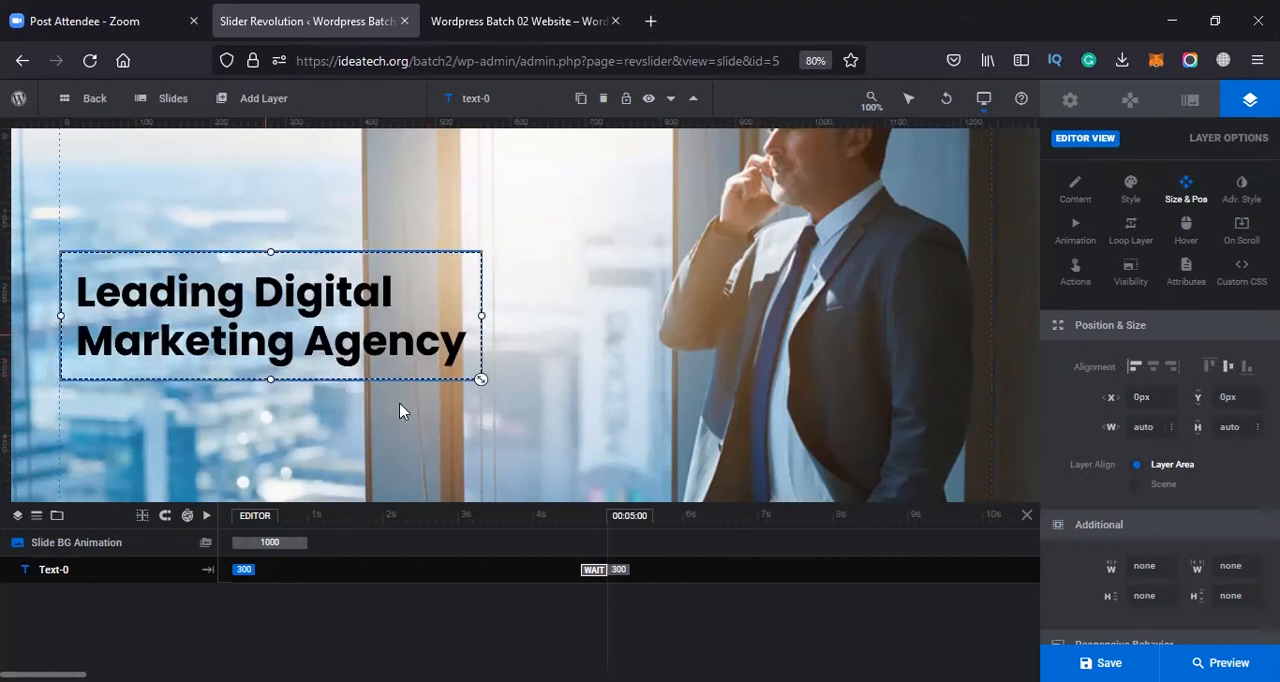
scroll(1160, 470, "down", 3)
scroll(1186, 471, "down", 1)
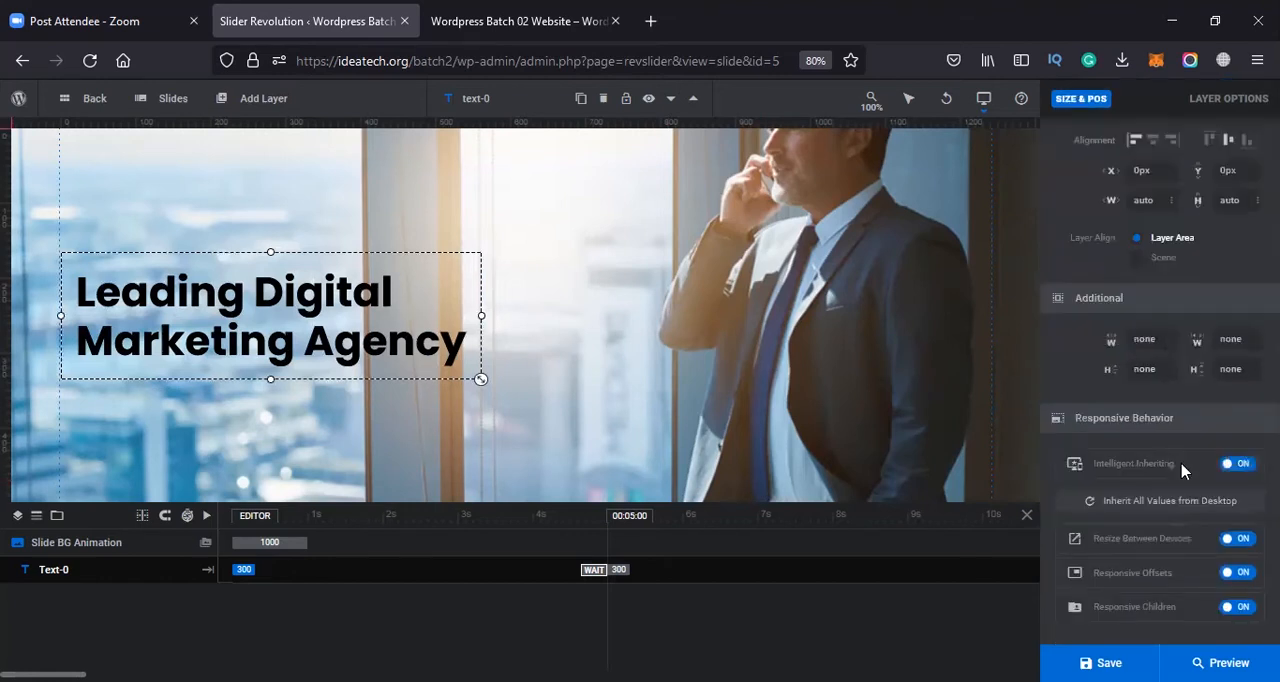
scroll(1186, 471, "up", 5)
Open the headline layer's animation settings and bring up the preset list for its entrance animation
left_click(1241, 185)
left_click(1072, 232)
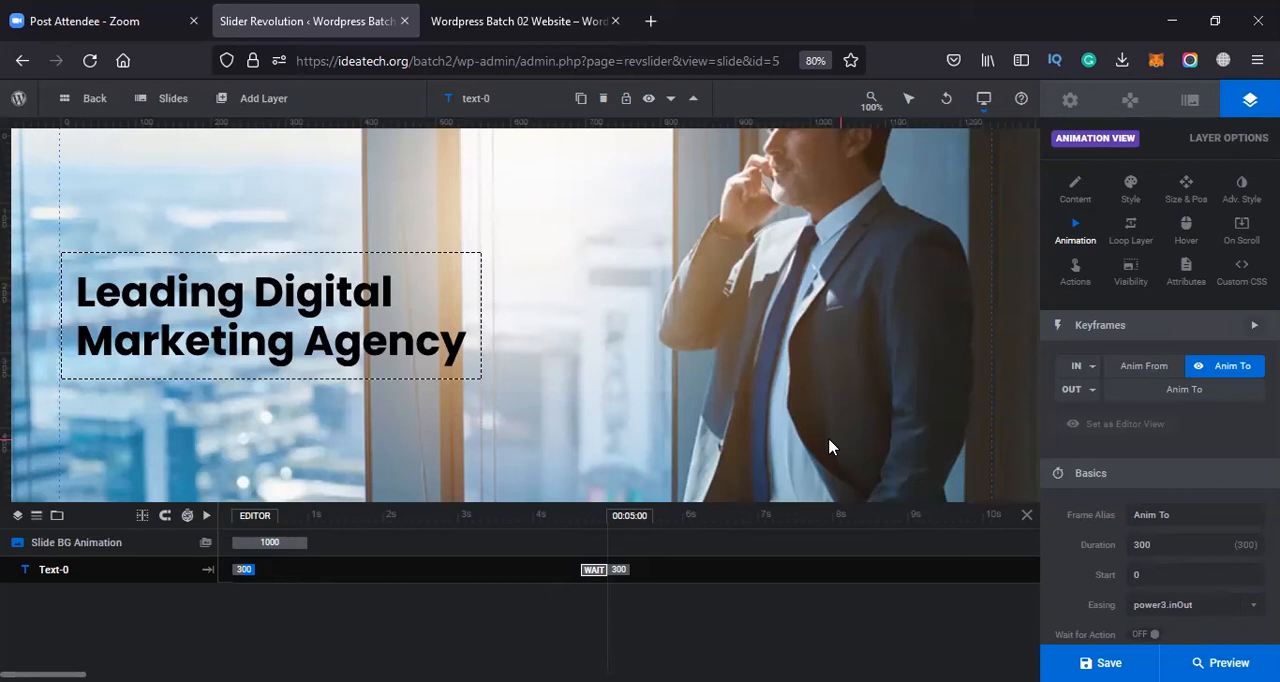
left_click(1092, 370)
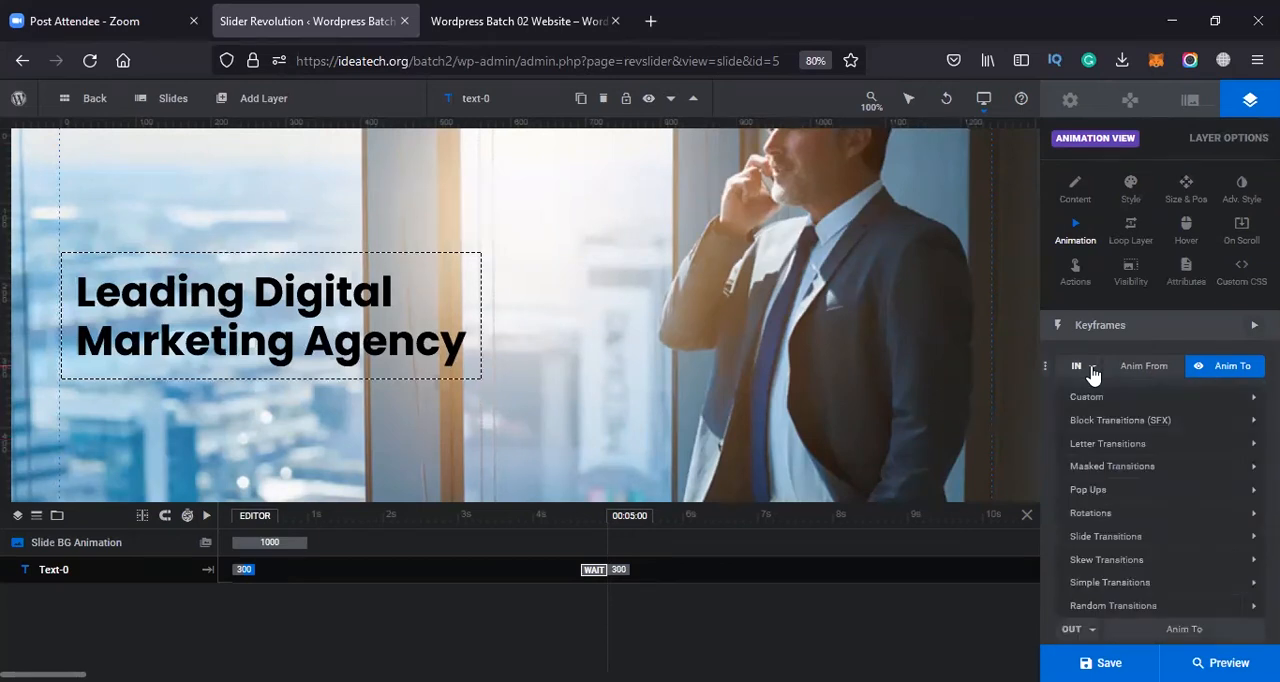
left_click(1092, 370)
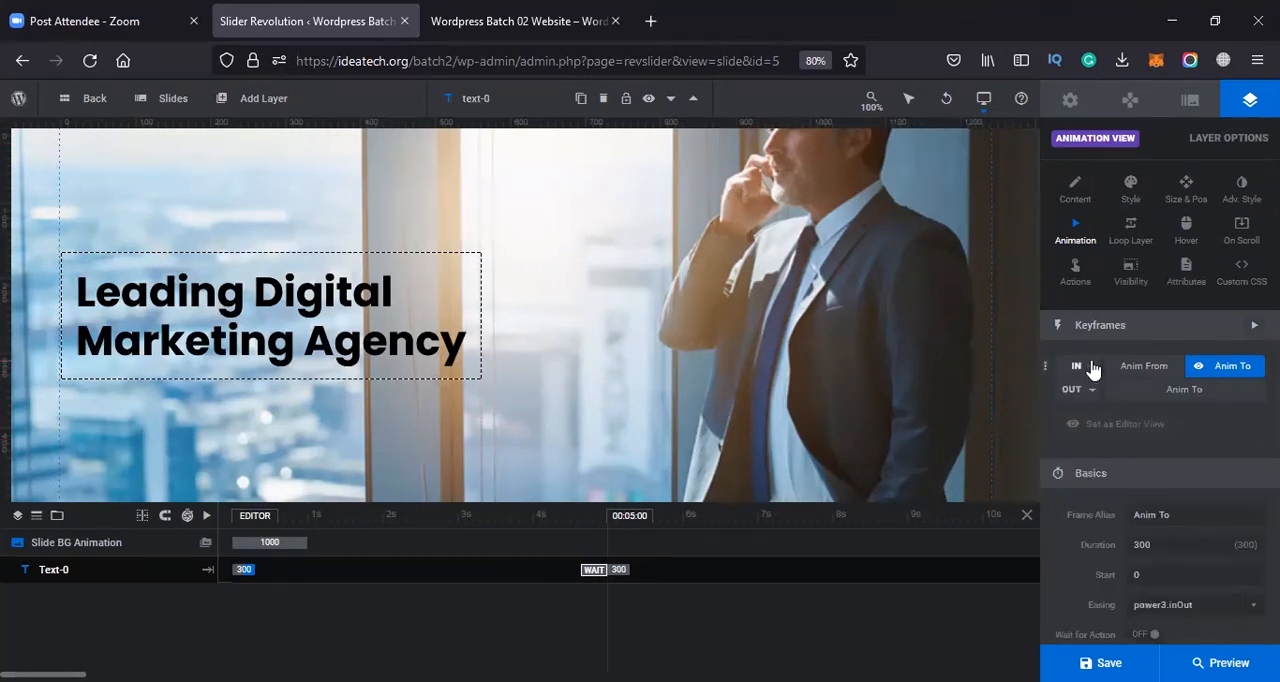
left_click(1092, 391)
left_click(1093, 366)
left_click(1091, 370)
left_click(1093, 370)
left_click(1094, 371)
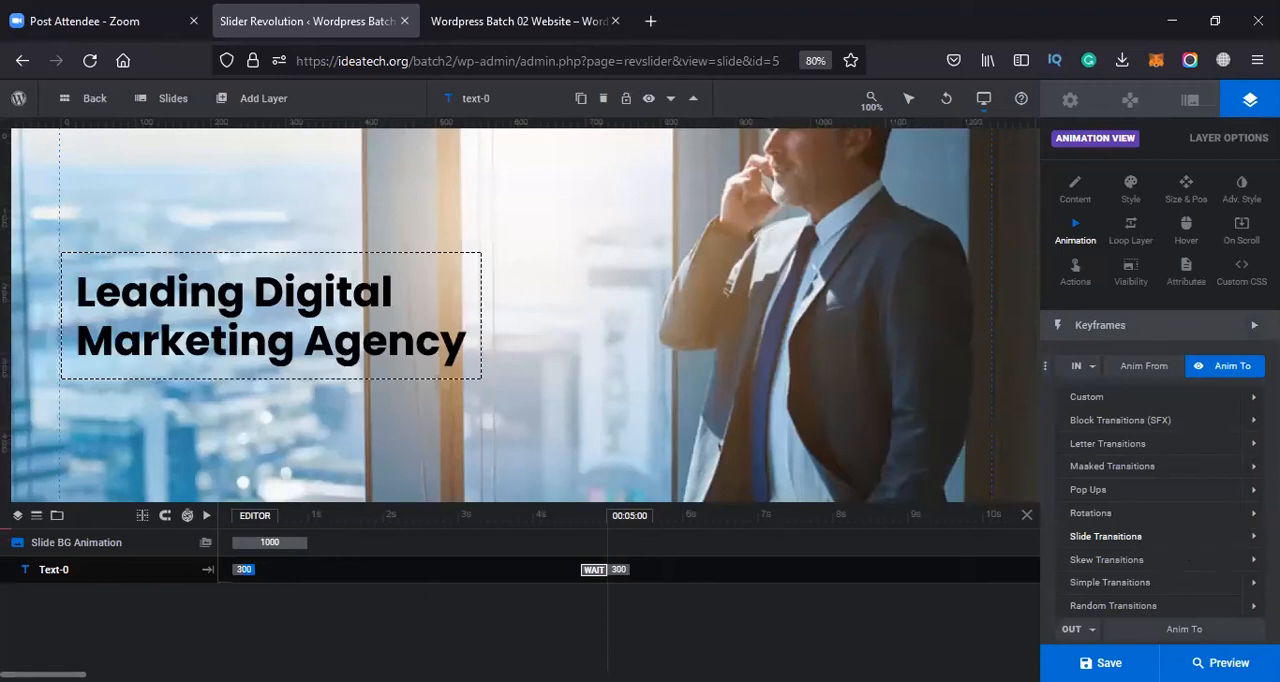
Try the Short Slide presets from top, bottom, left and right as the headline's entrance animation
left_click(1240, 536)
left_click(1155, 560)
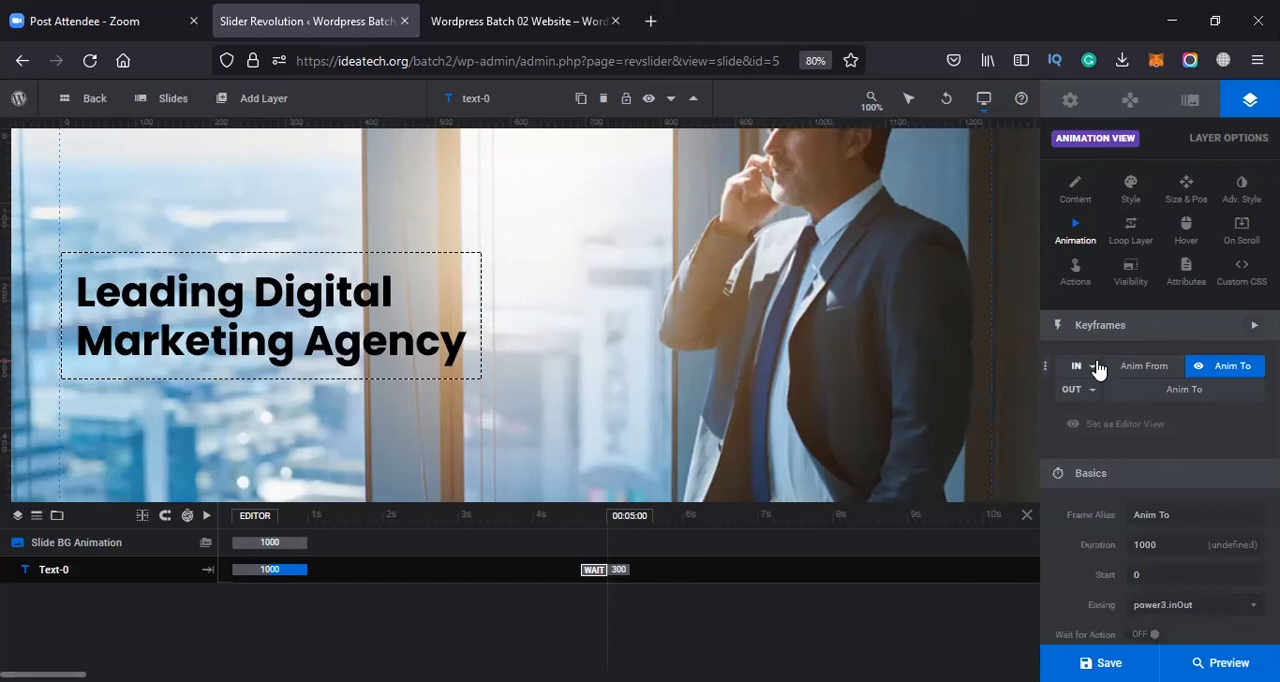
left_click(1093, 367)
left_click(1157, 582)
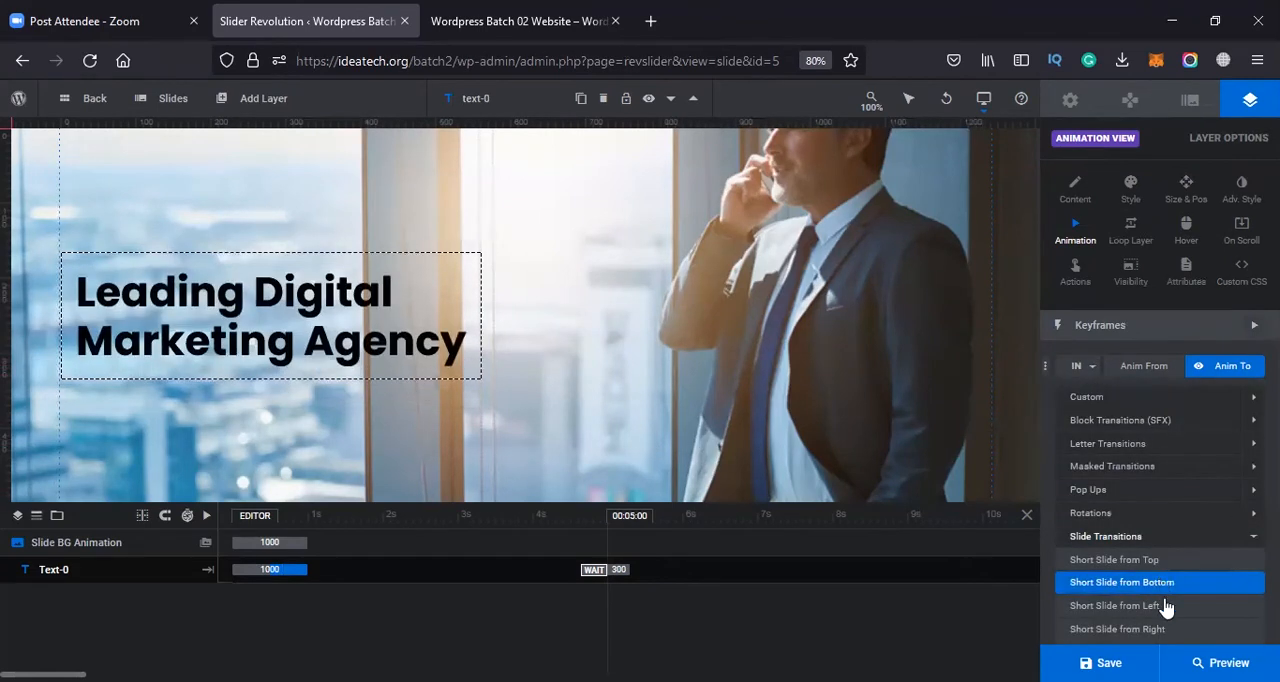
left_click(1164, 606)
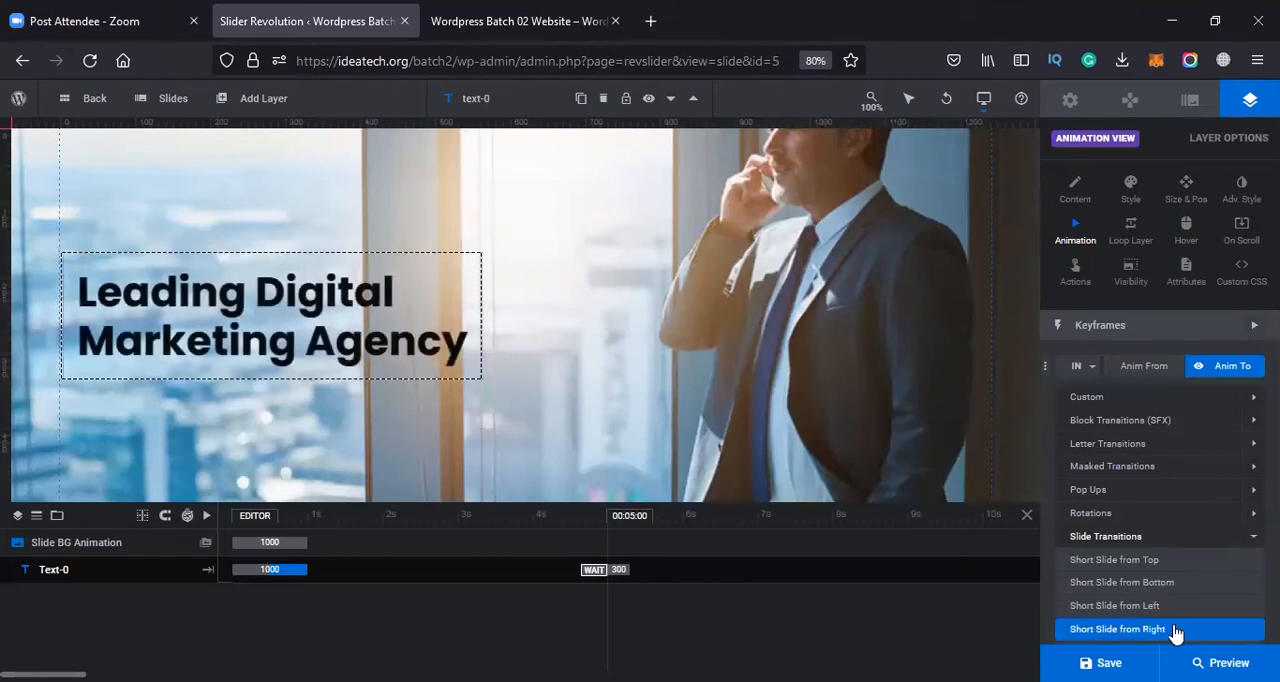
Preview the entrance presets Pop Up Back, Pop Up Smooth, Smooth Pop Up v.1 and v.2 on the headline
left_click(1240, 491)
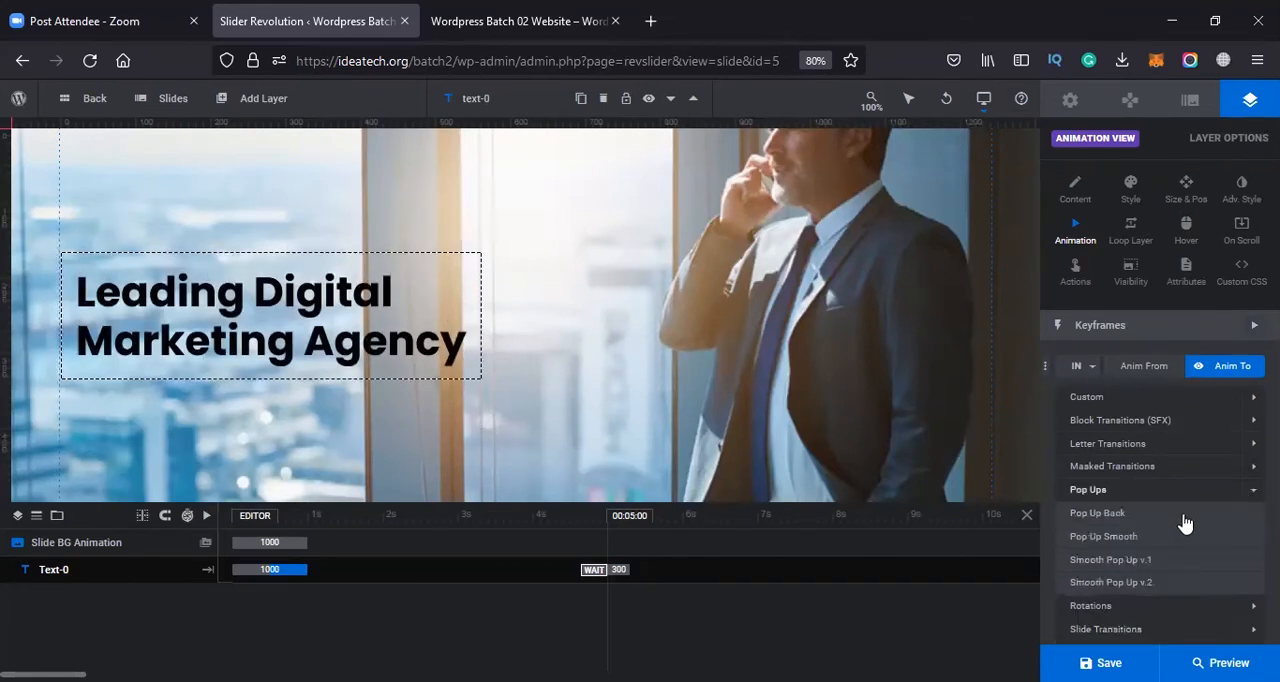
left_click(1145, 516)
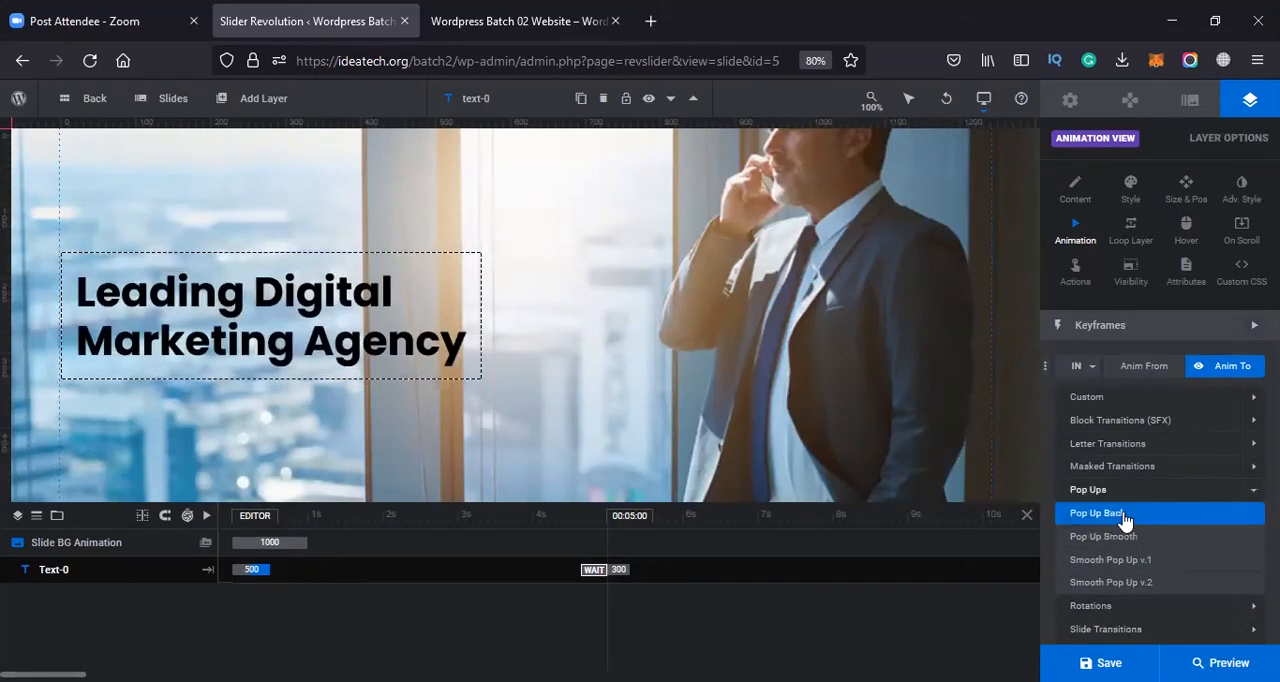
left_click(1125, 538)
left_click(1135, 560)
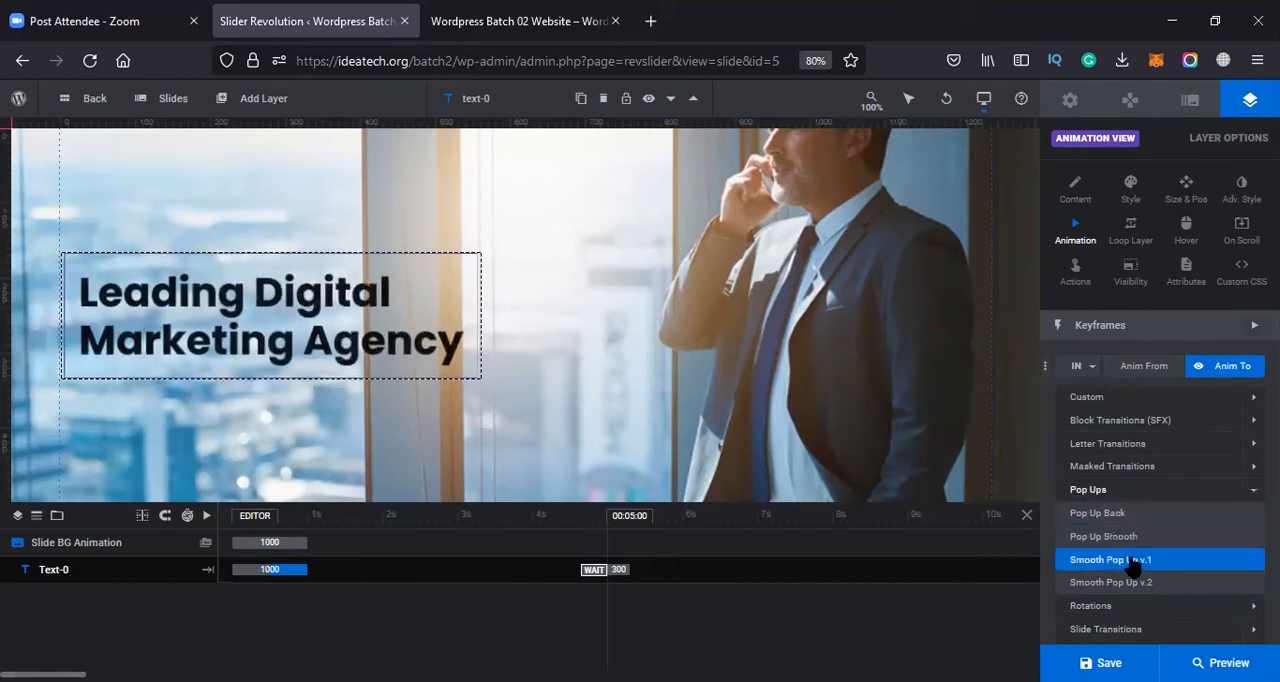
left_click(1136, 584)
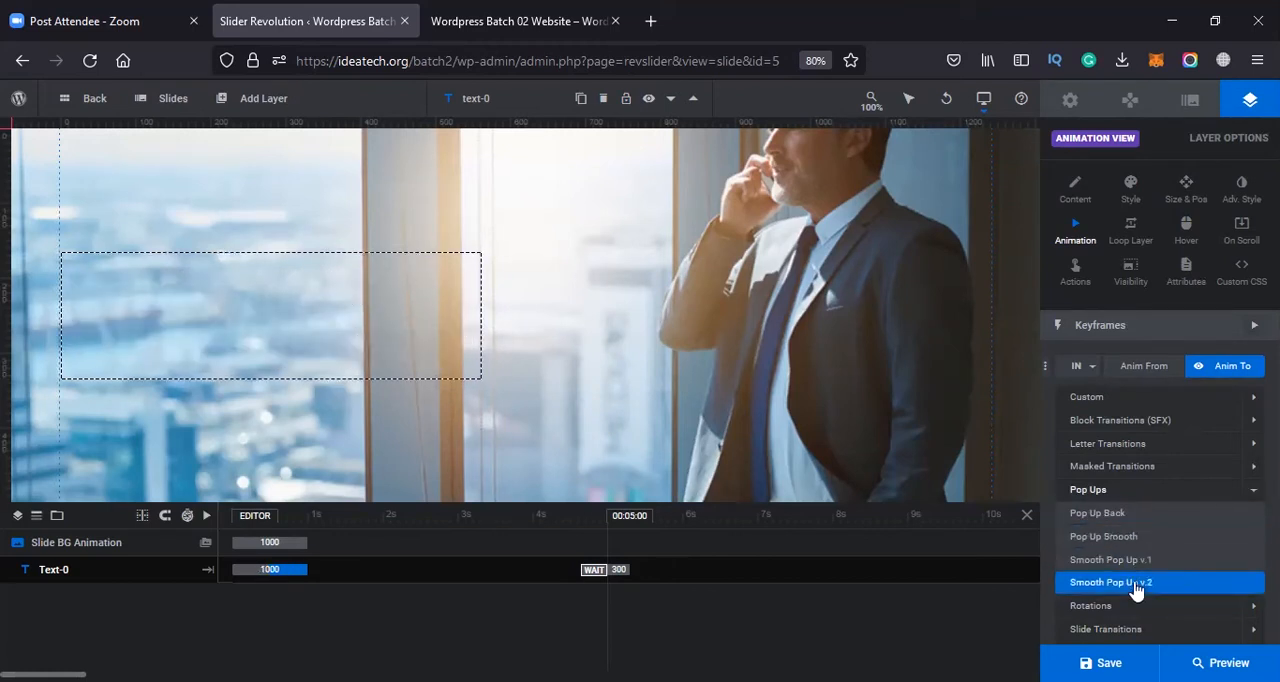
Preview the Letter Transitions entrance presets on the headline, including Letters Fly In from each side and Letter Flip From Bottom
left_click(1110, 445)
left_click(1158, 470)
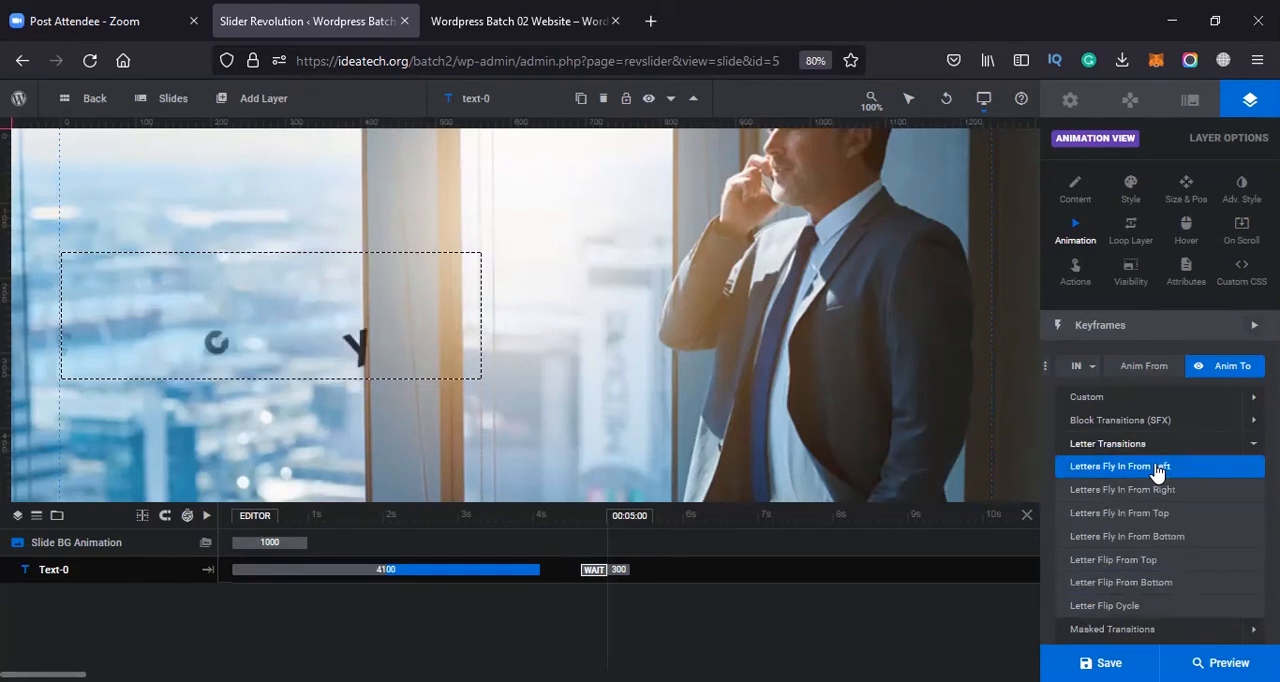
left_click(1150, 491)
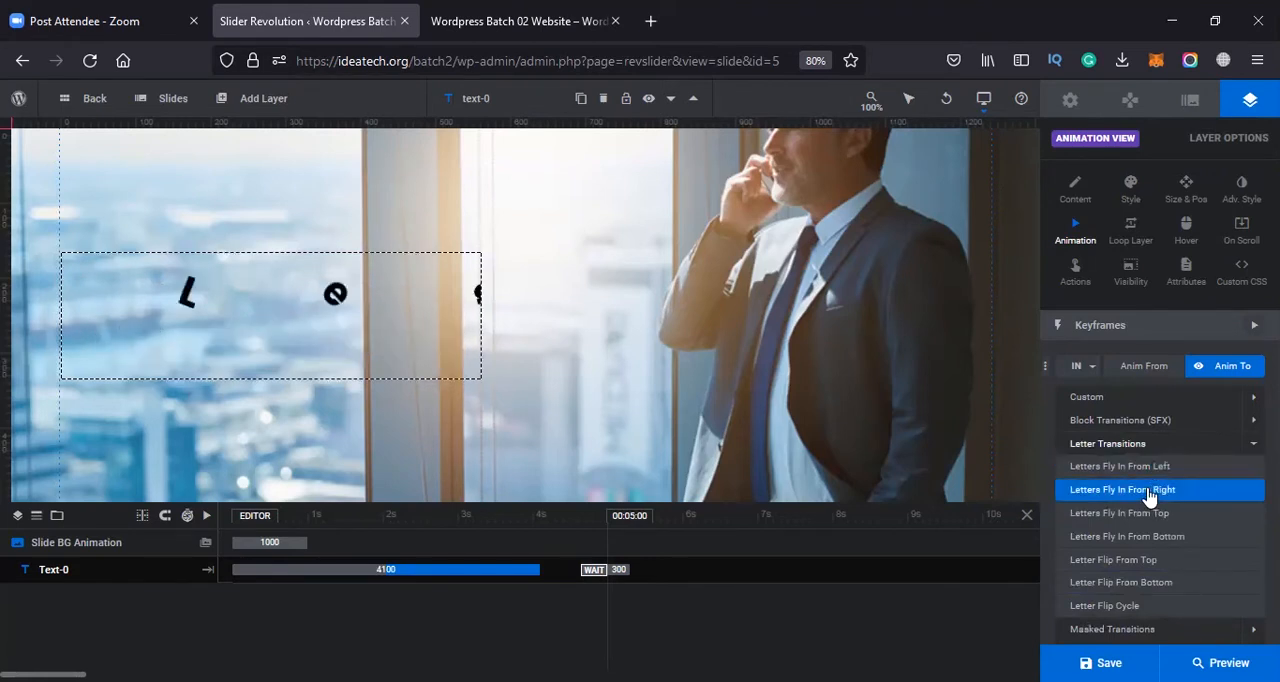
left_click(1147, 514)
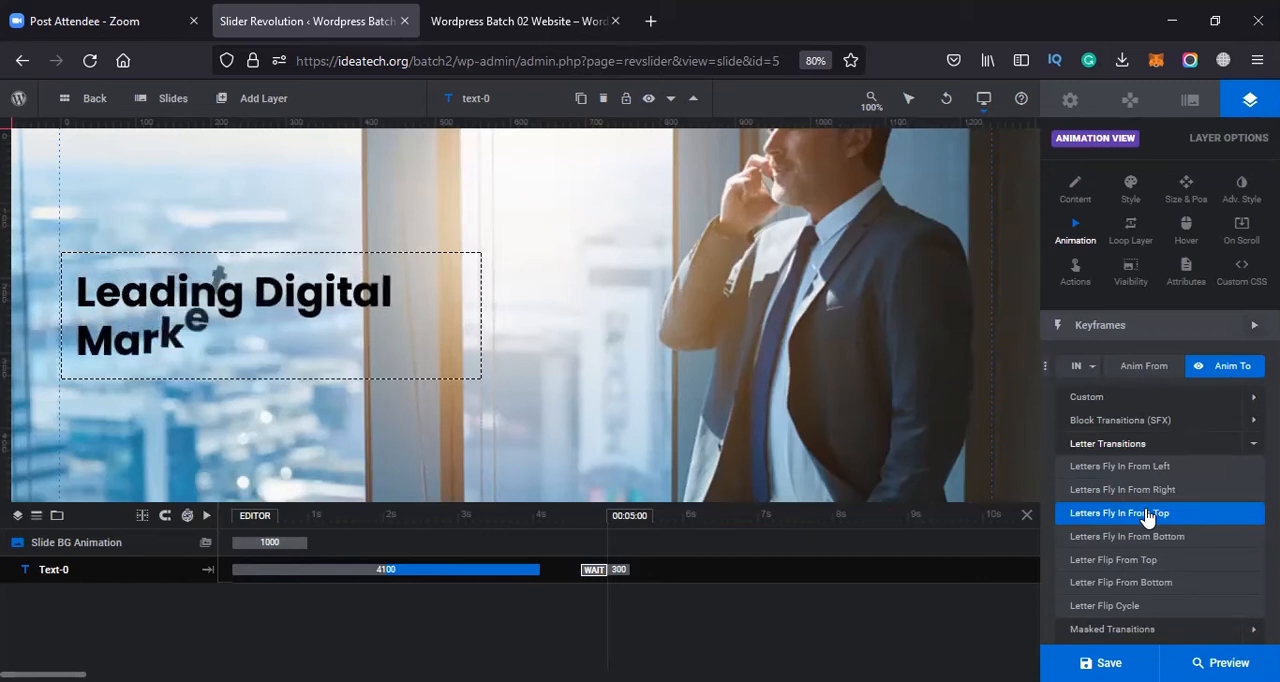
left_click(1148, 537)
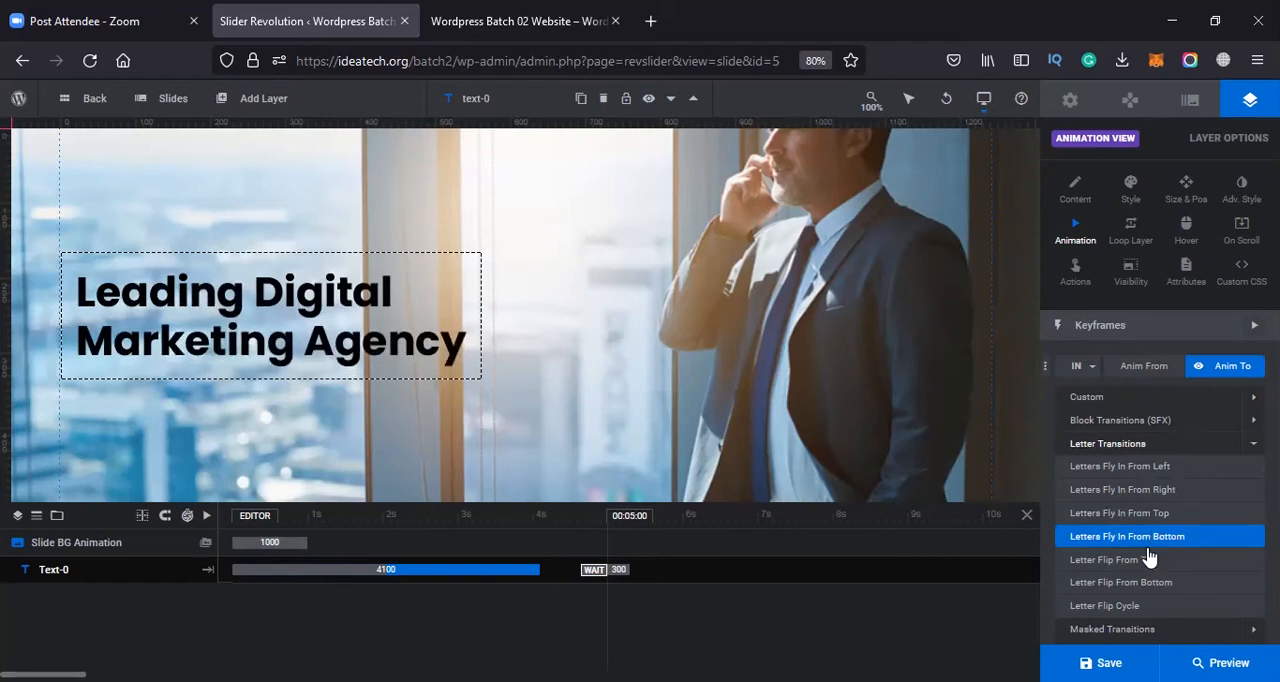
left_click(1144, 562)
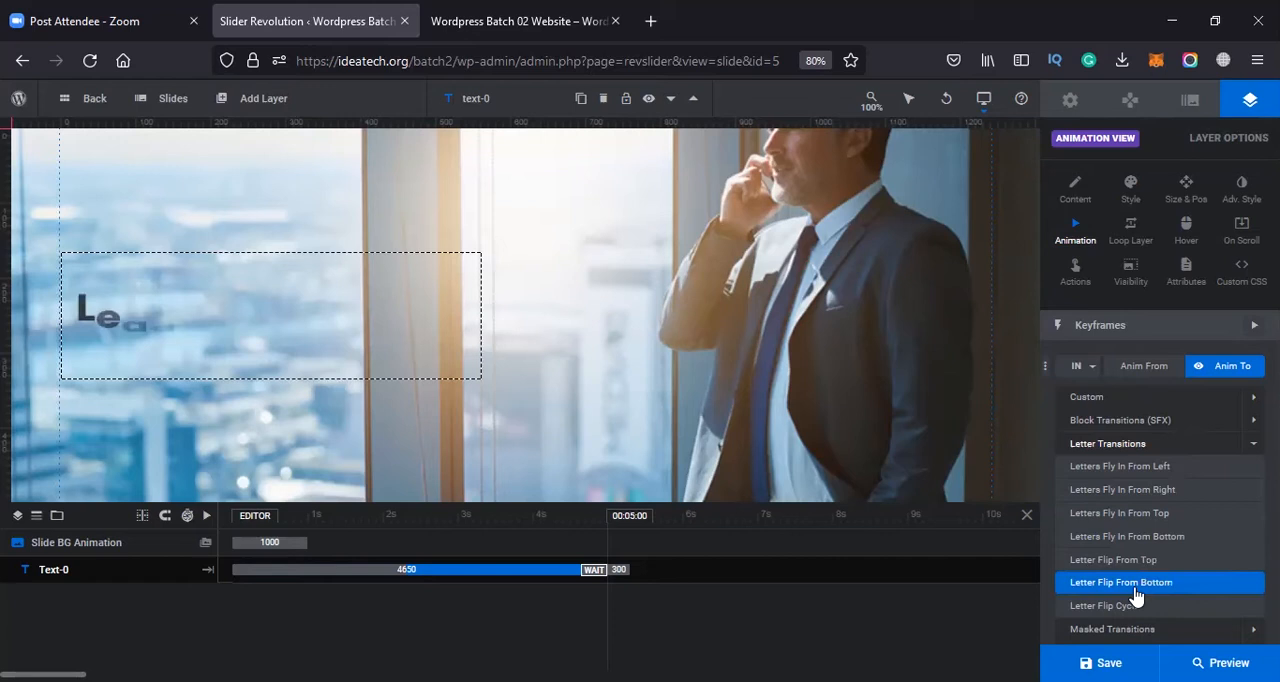
scroll(1136, 597, "down", 1)
scroll(1120, 571, "down", 1)
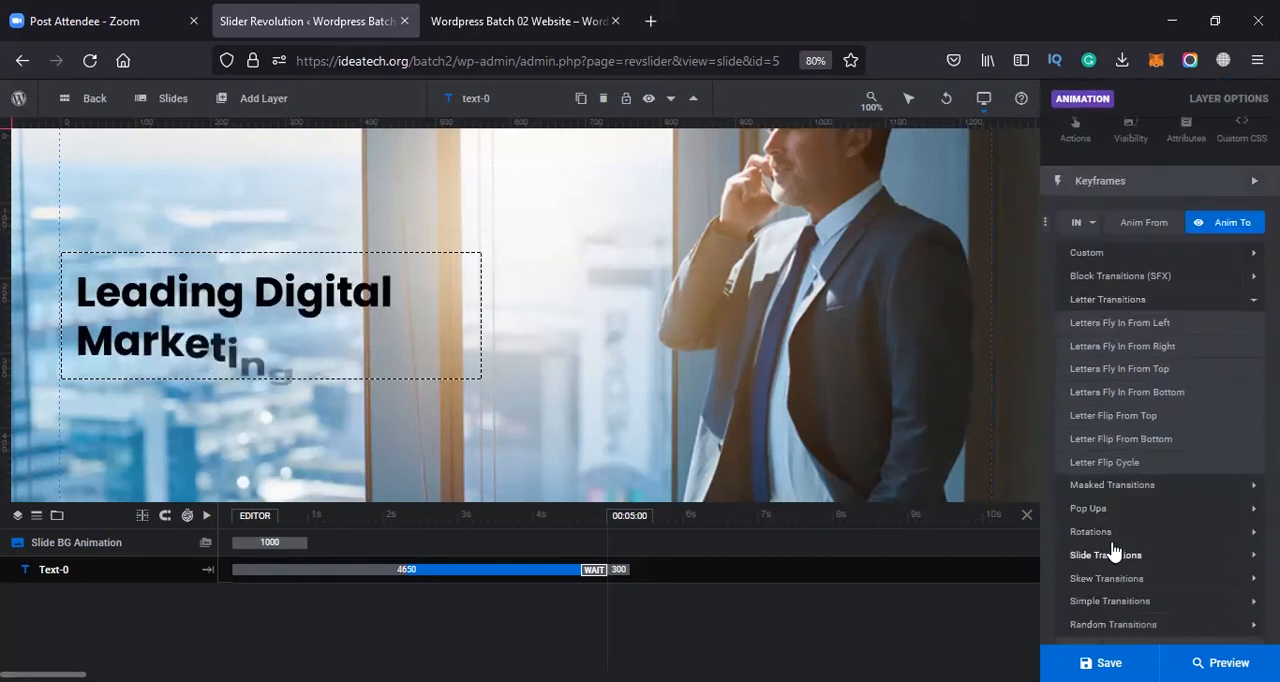
Preview the Rotations entrance presets on the headline, including Rotate In From Bottom v2, Flip From Top and Flip From Bottom
left_click(1093, 532)
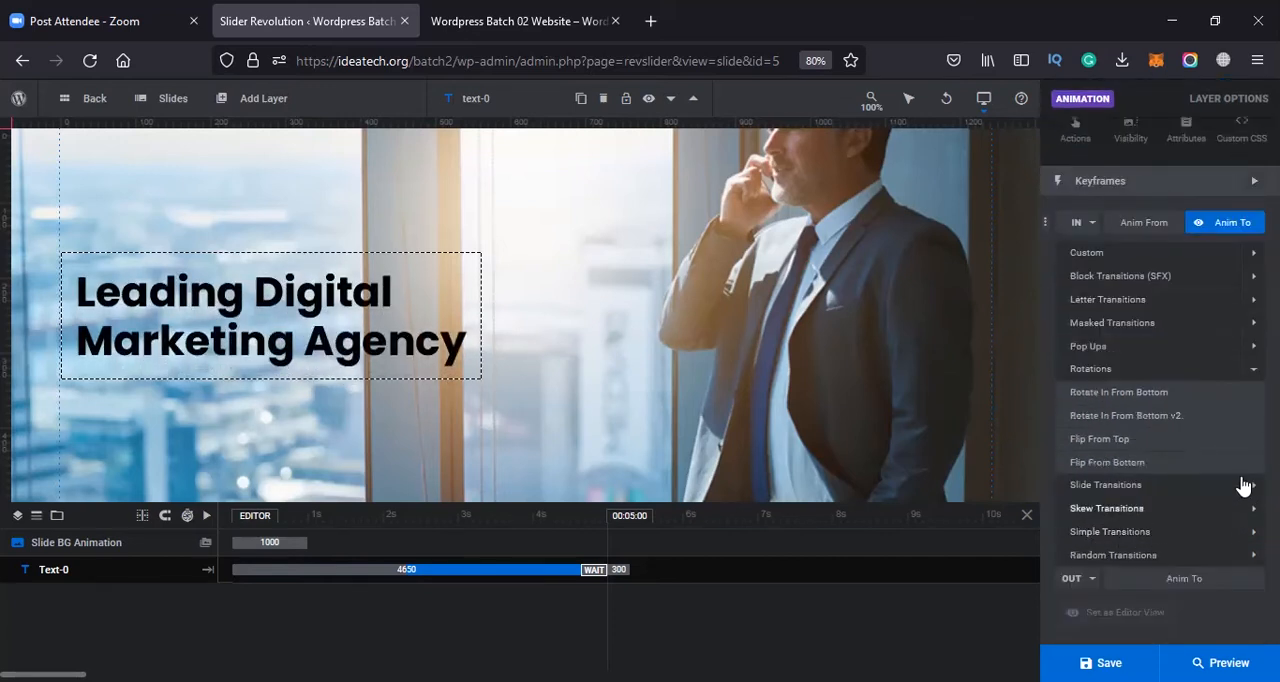
left_click(1137, 440)
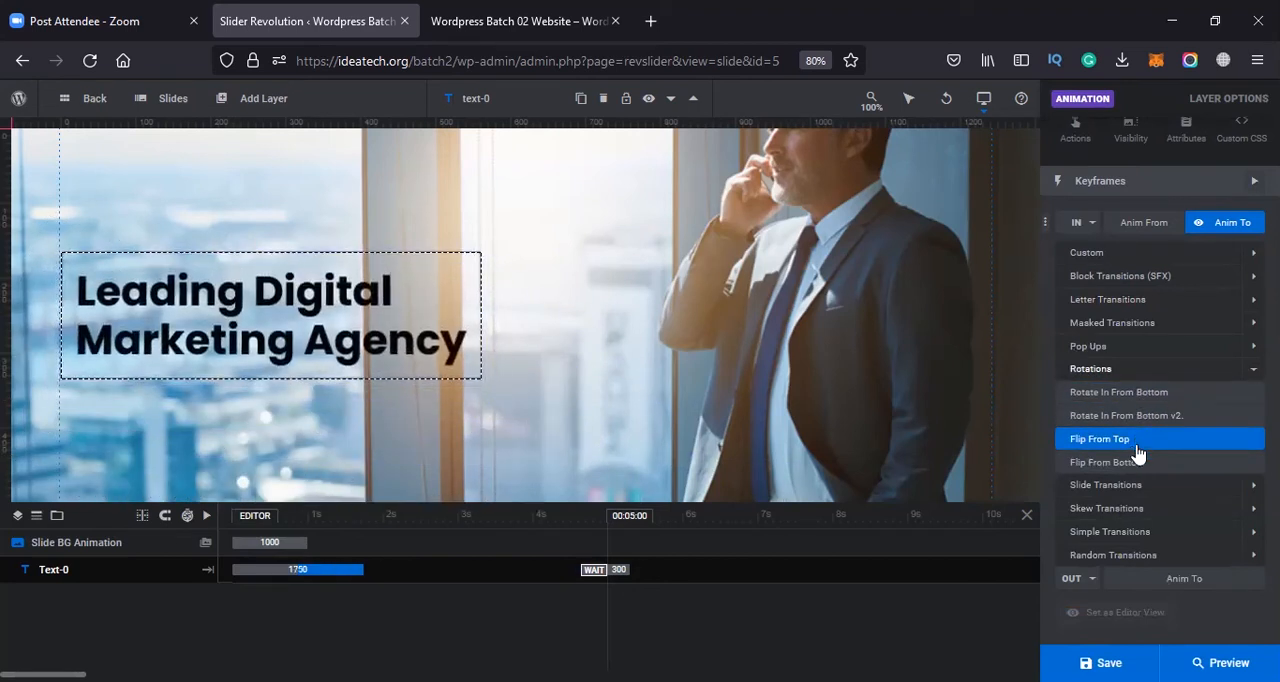
left_click(1137, 462)
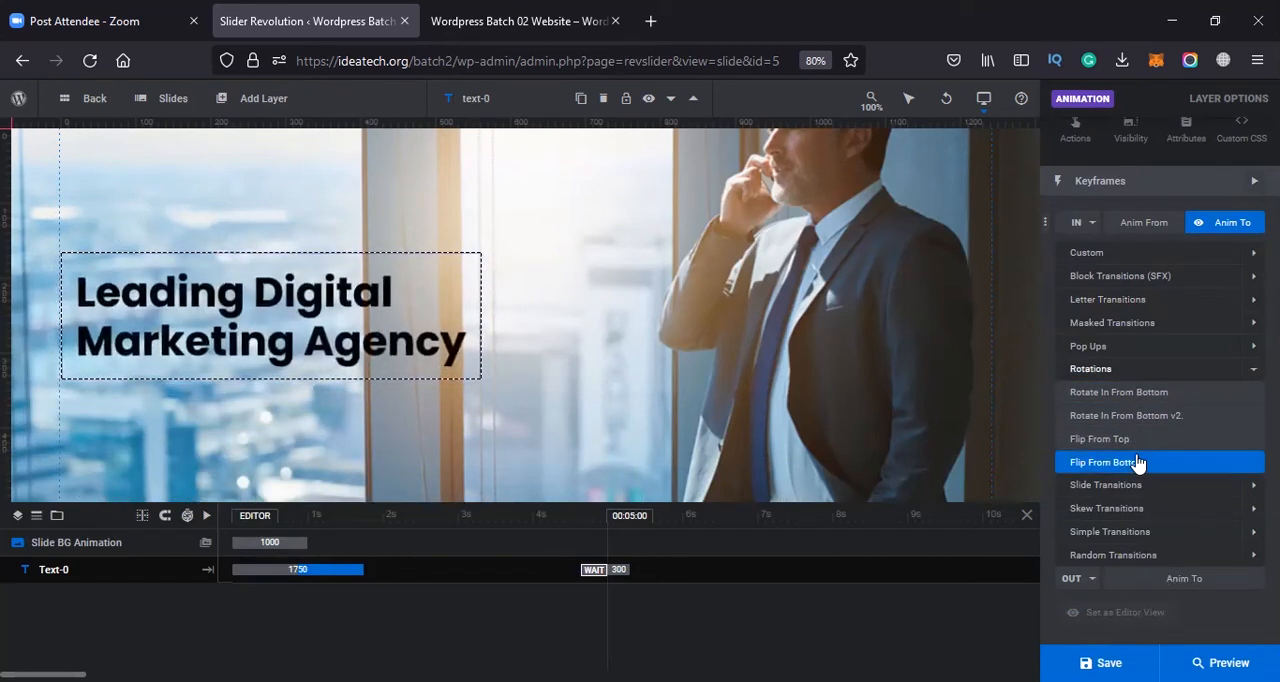
Preview the Simple, Random and Skew Transitions entrance presets on the headline
scroll(1135, 465, "down", 1)
left_click(1134, 461)
left_click(1117, 416)
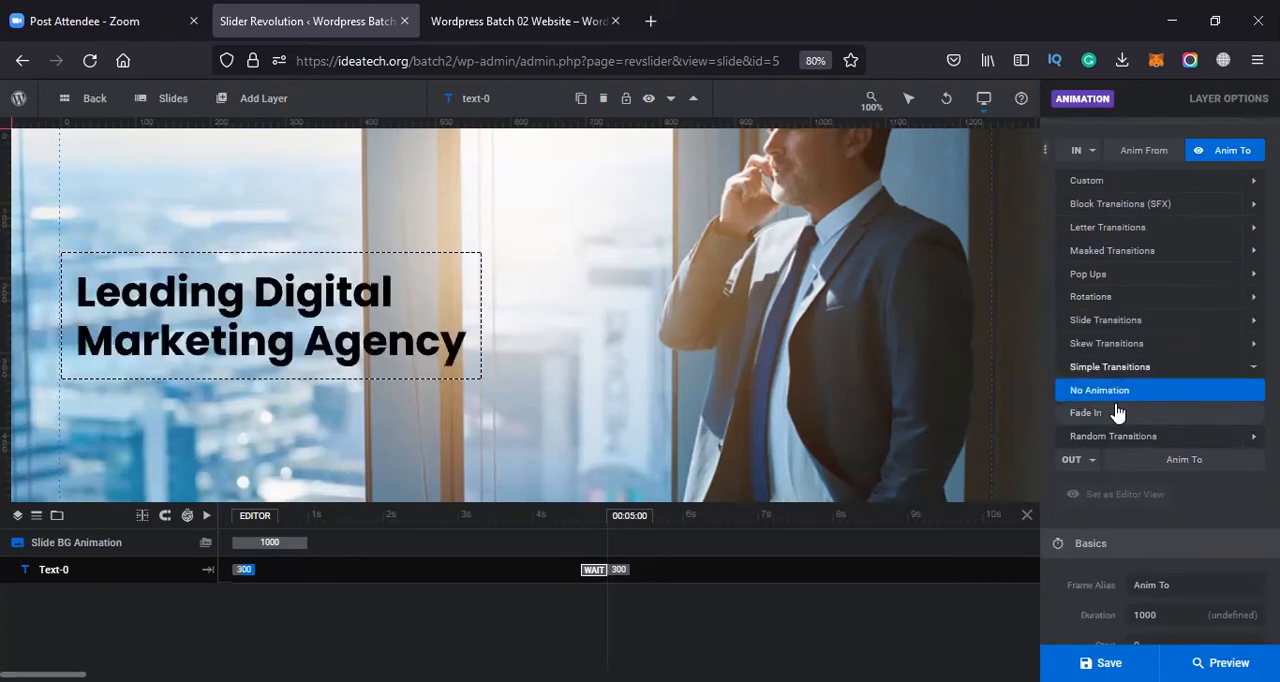
left_click(1130, 437)
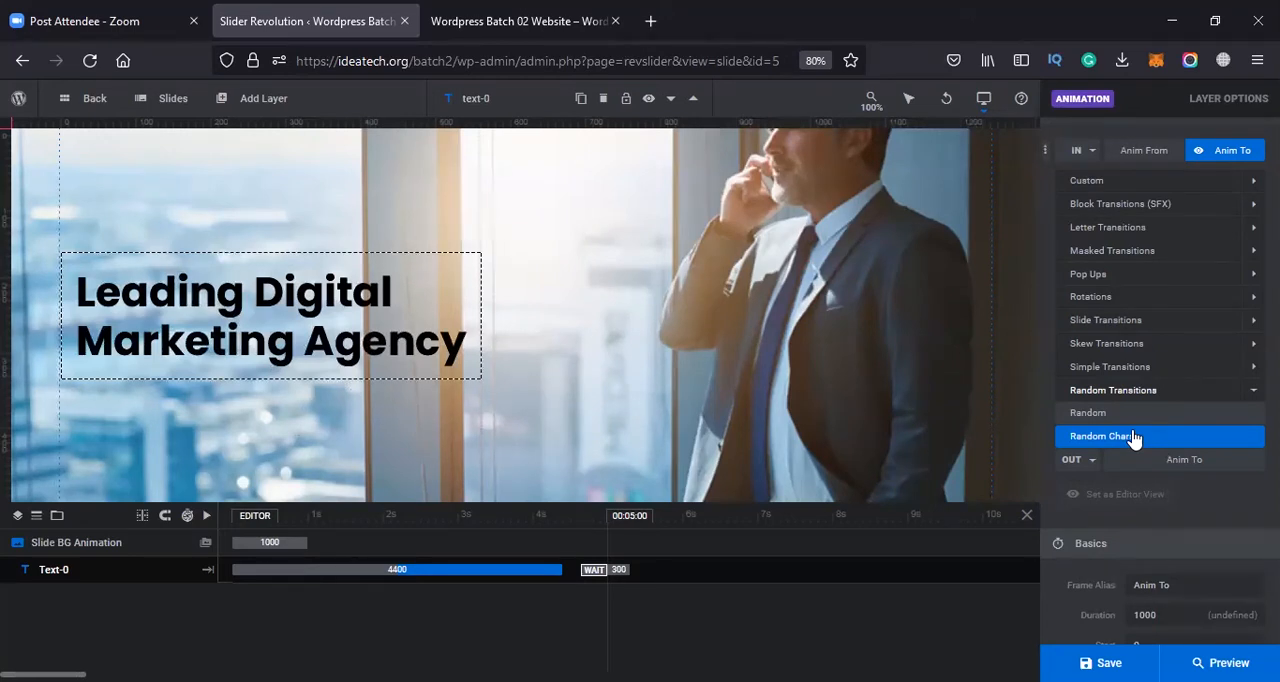
left_click(1248, 350)
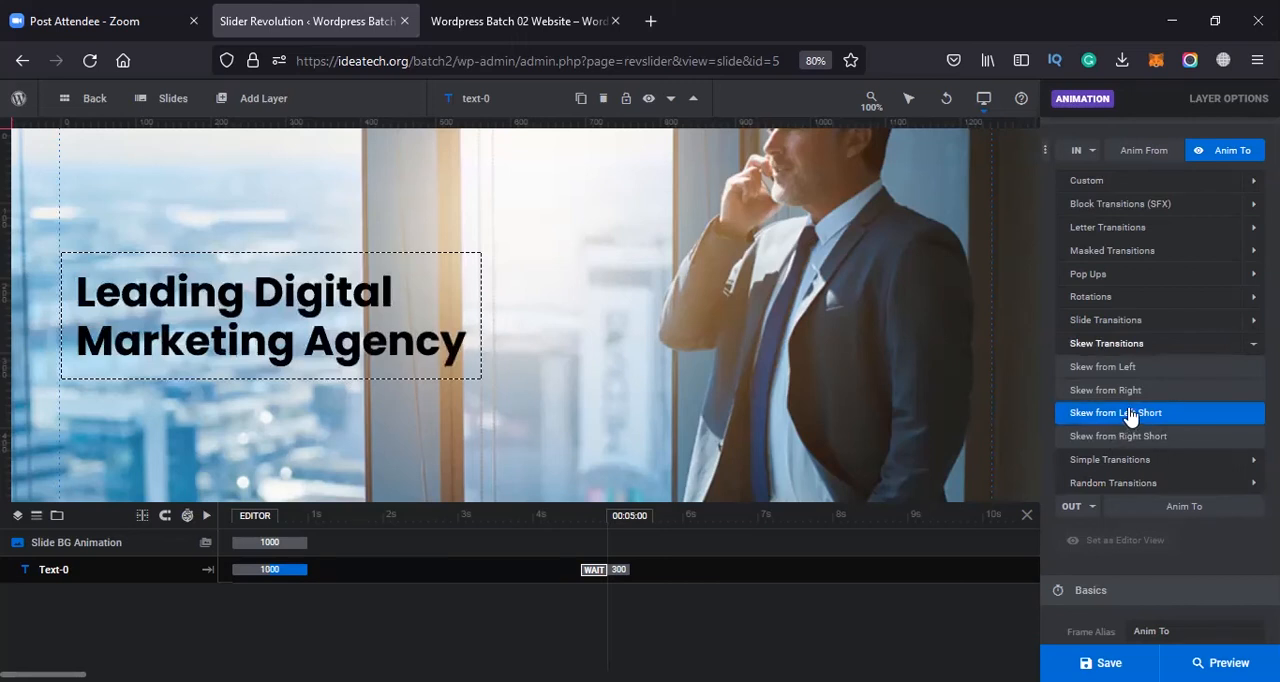
scroll(1128, 416, "up", 1)
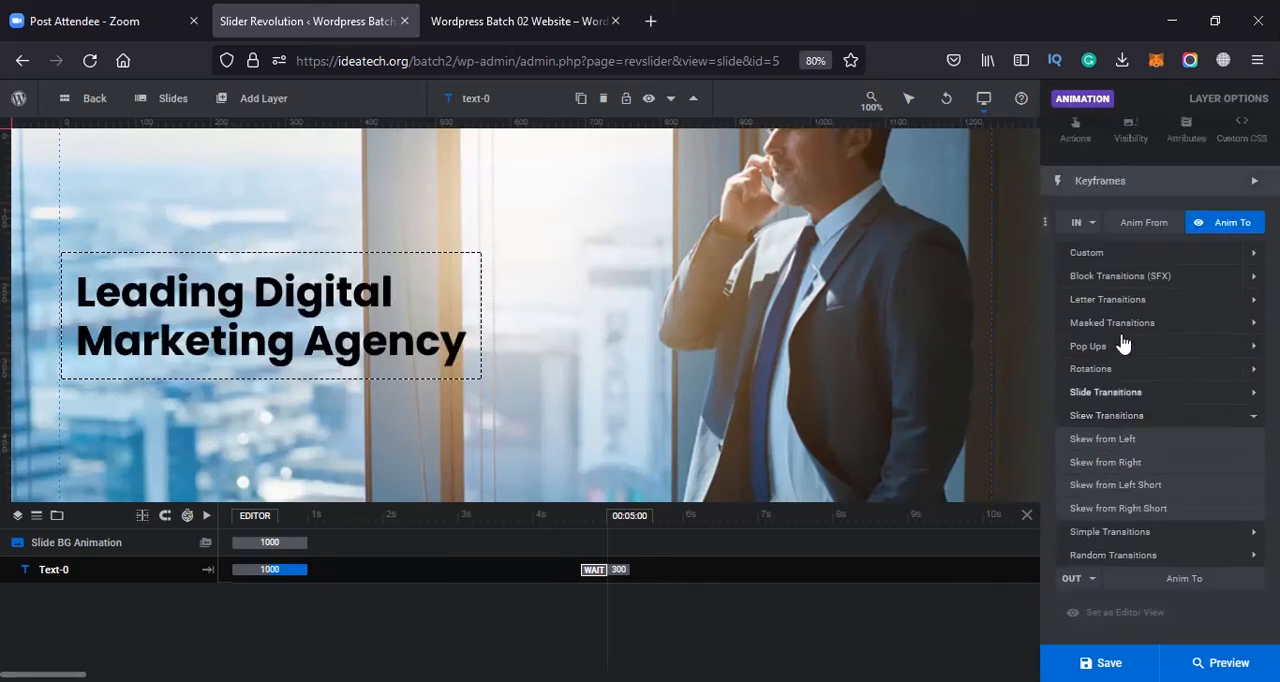
Preview the Block and Masked Transitions entrance presets on the headline and review the Pop Ups again
left_click(1165, 276)
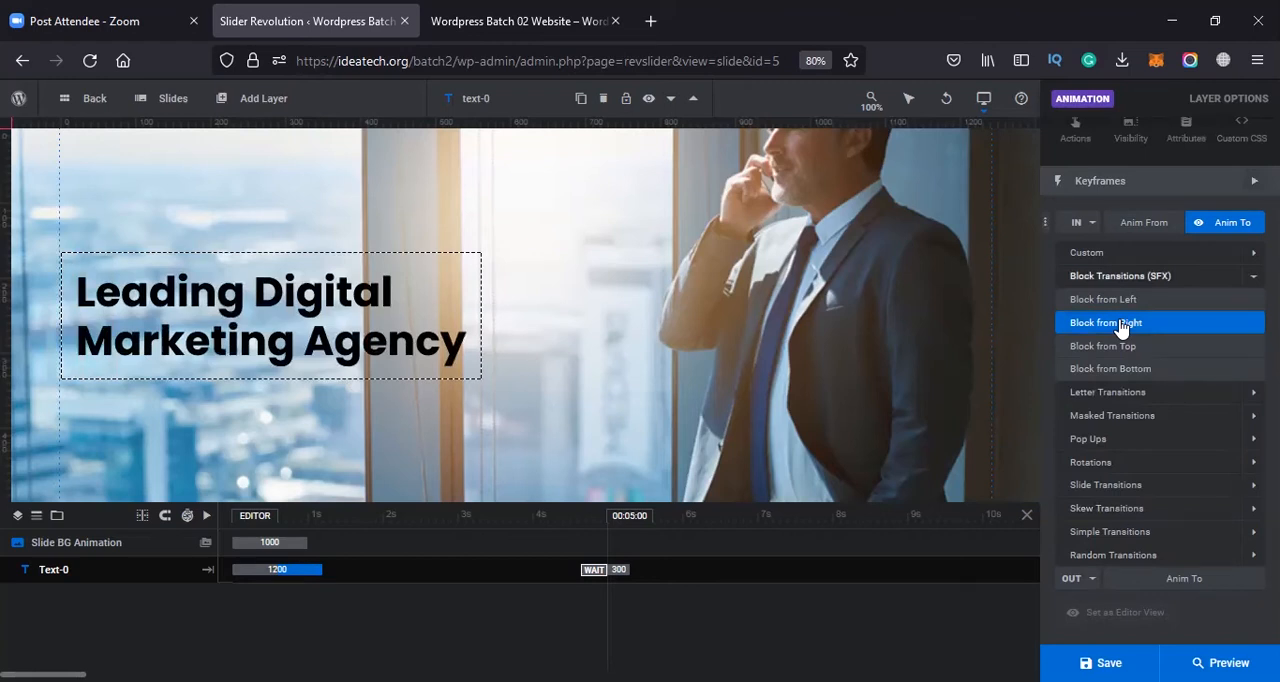
left_click(1134, 350)
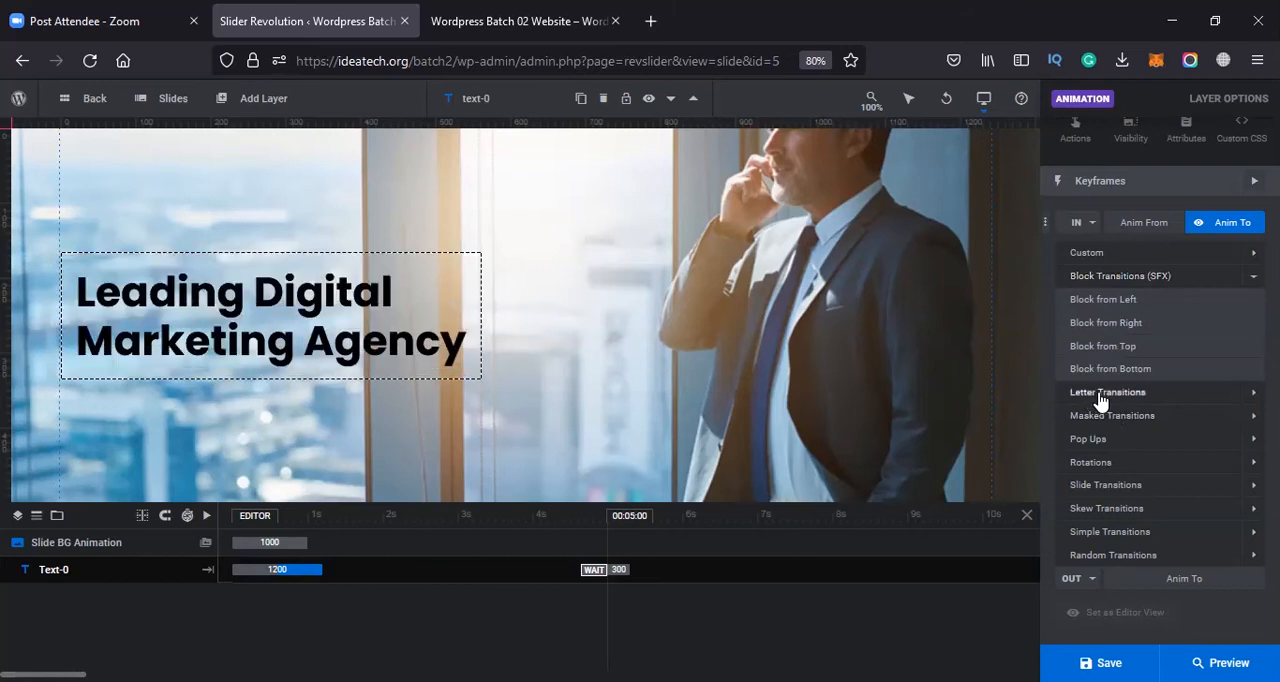
left_click(1170, 416)
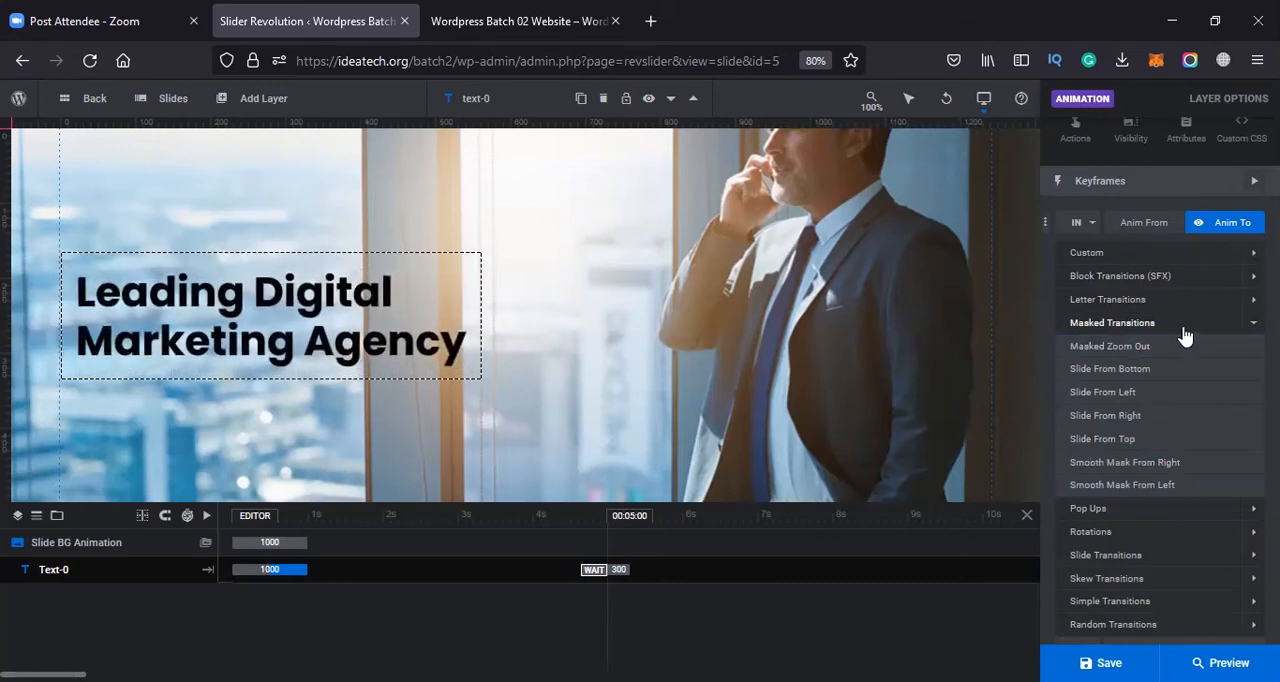
left_click(1124, 508)
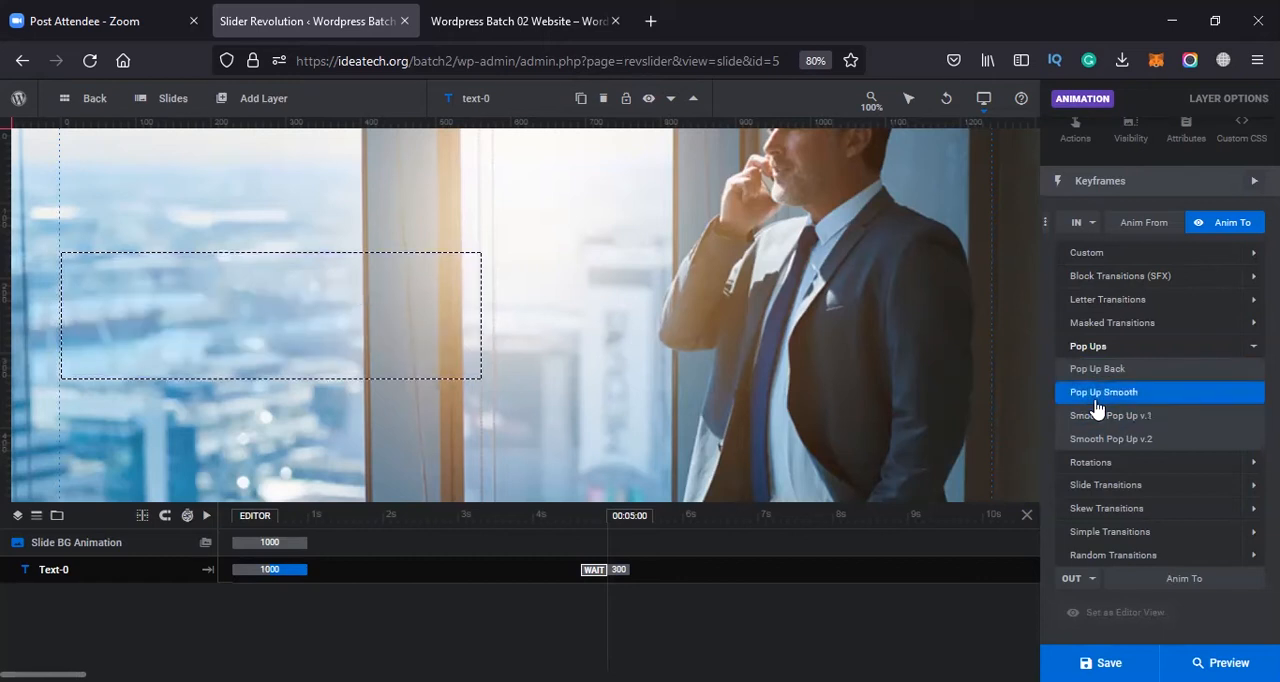
Apply the Rotate In From Bottom v2 preset from the Rotations group as the headline's entrance animation
left_click(1108, 463)
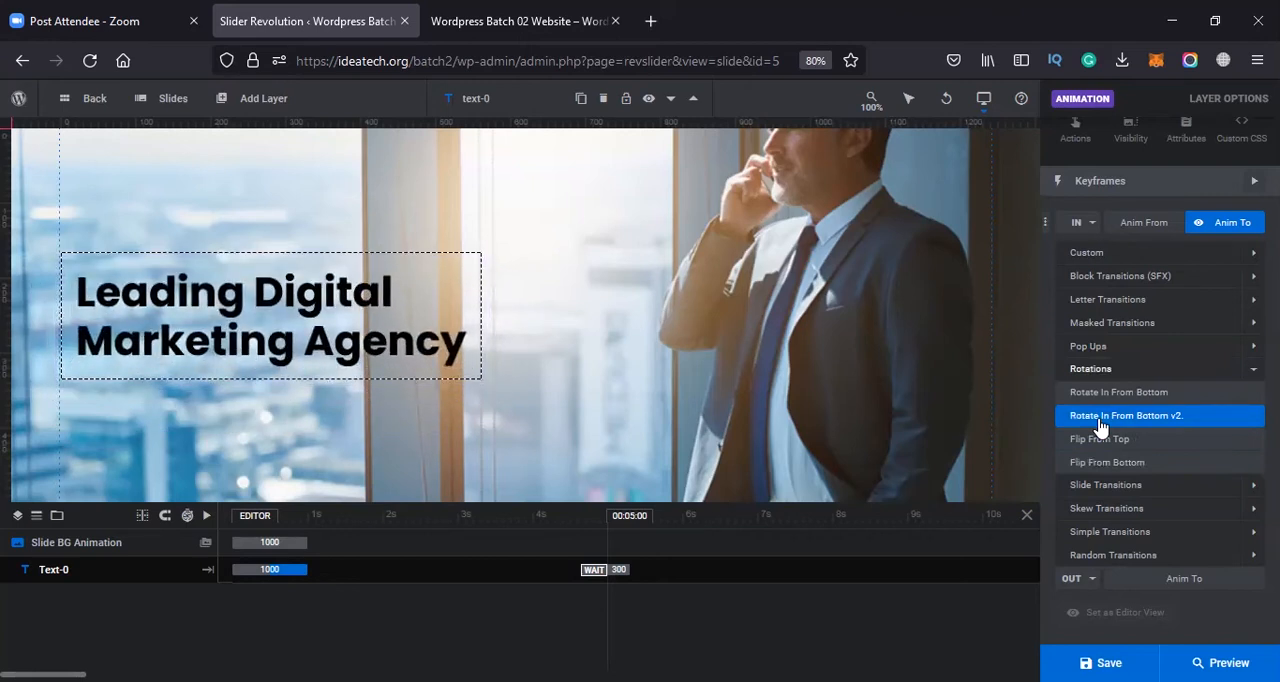
left_click(1100, 420)
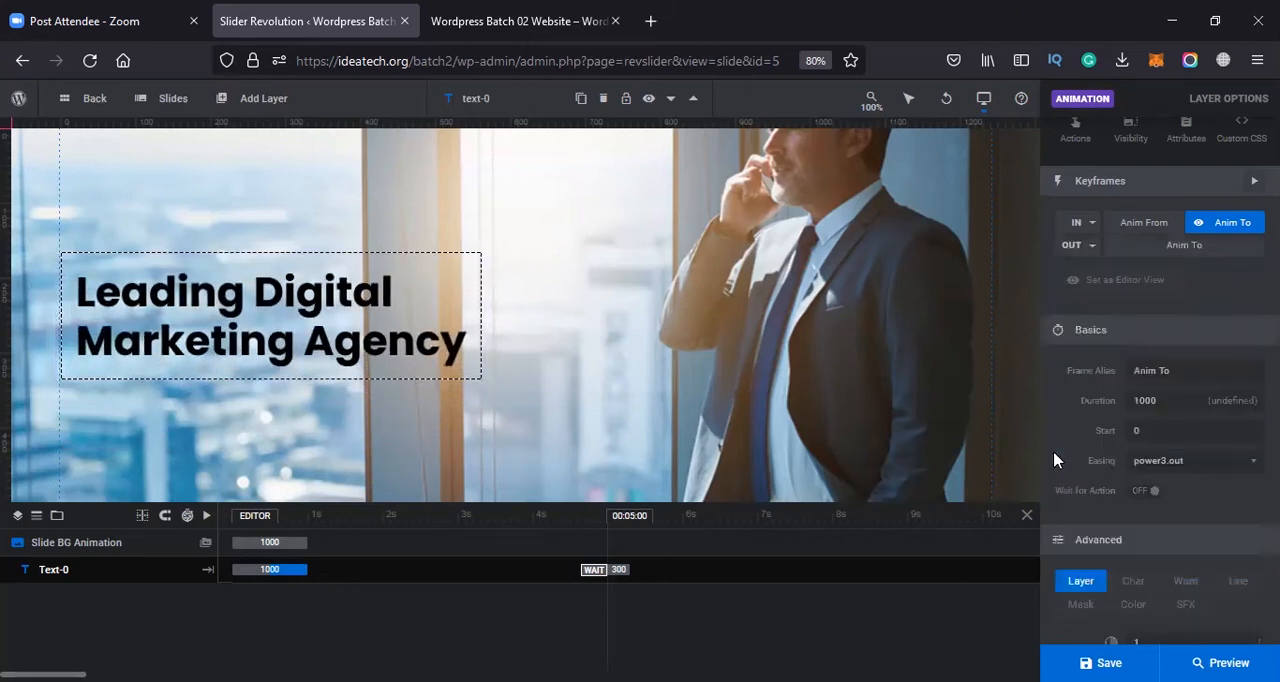
Preview the Skew and Simple Transitions exit presets on the headline
left_click(1080, 245)
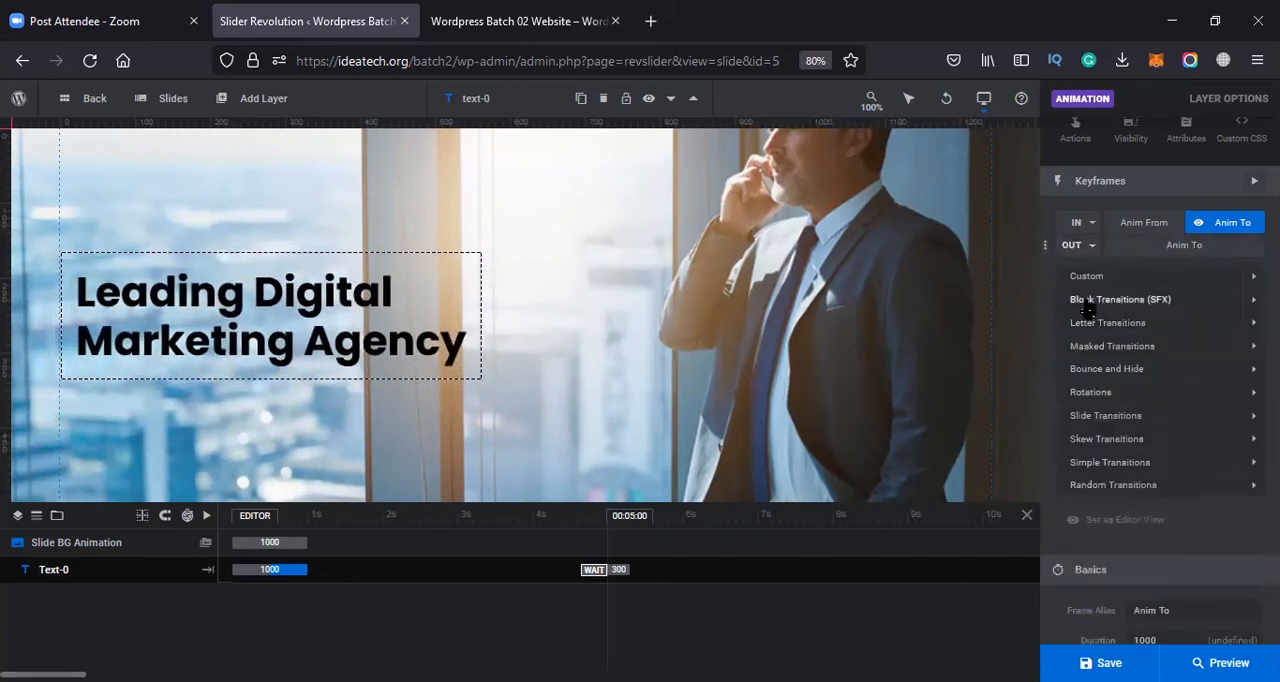
left_click(1120, 440)
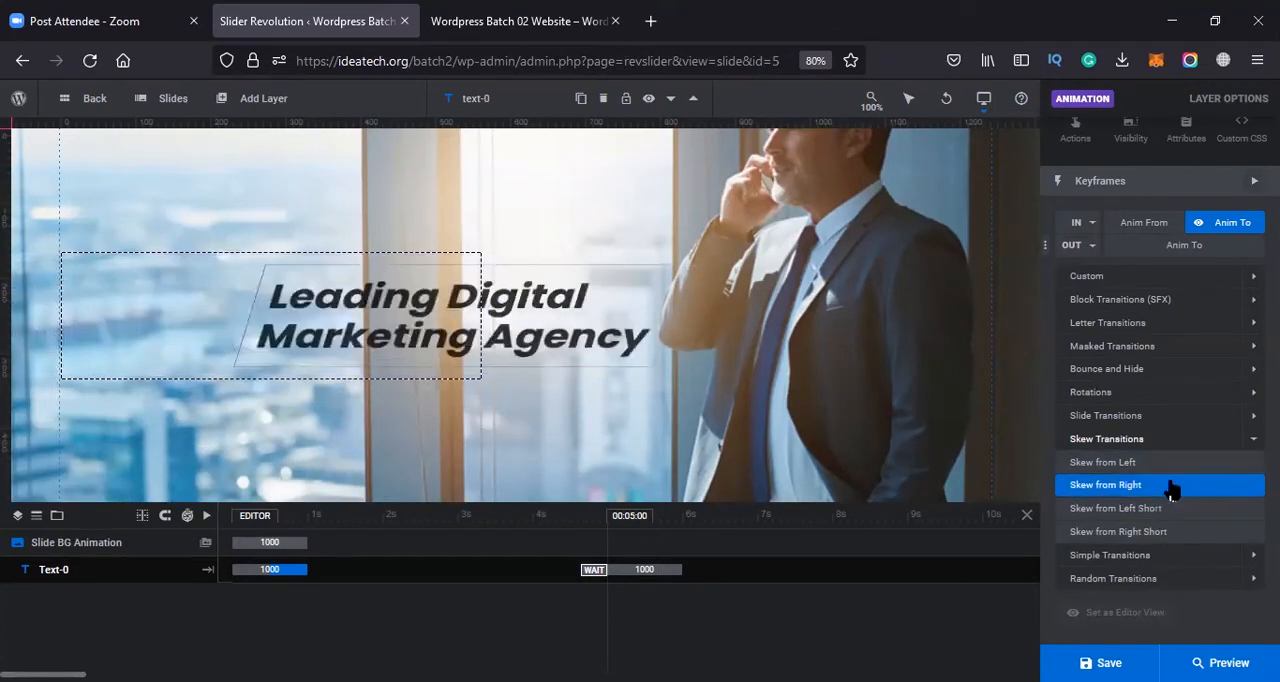
left_click(1110, 556)
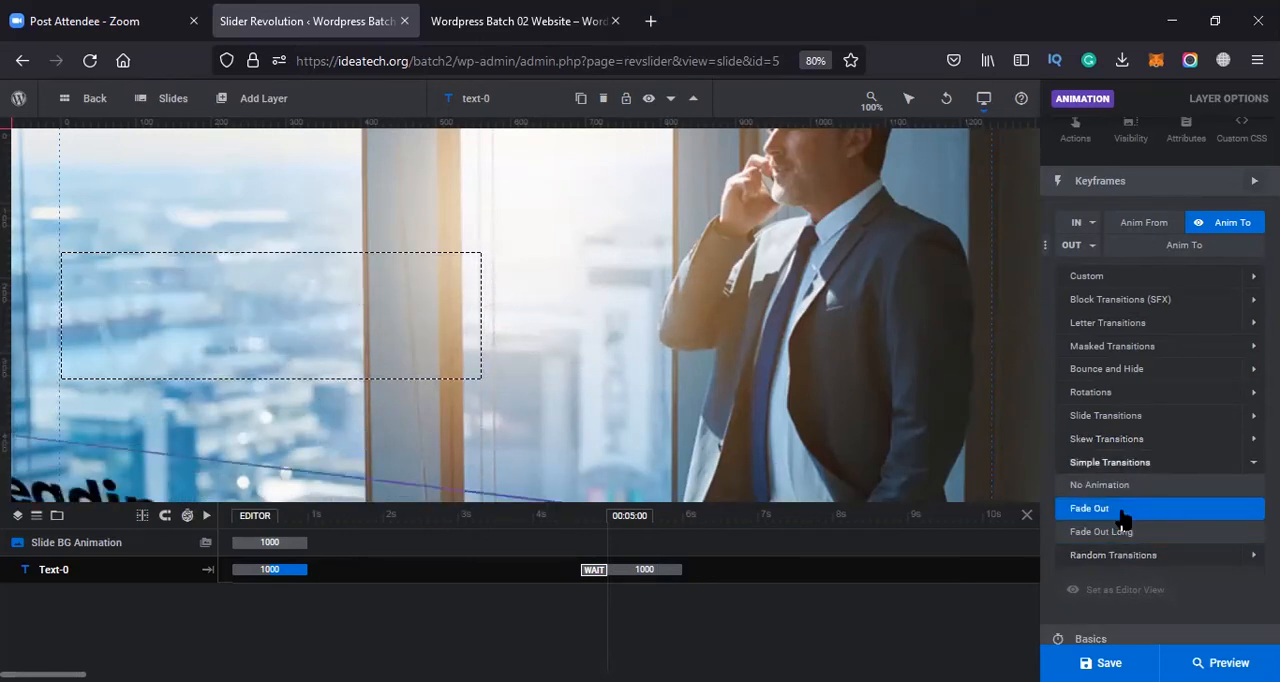
left_click(1143, 480)
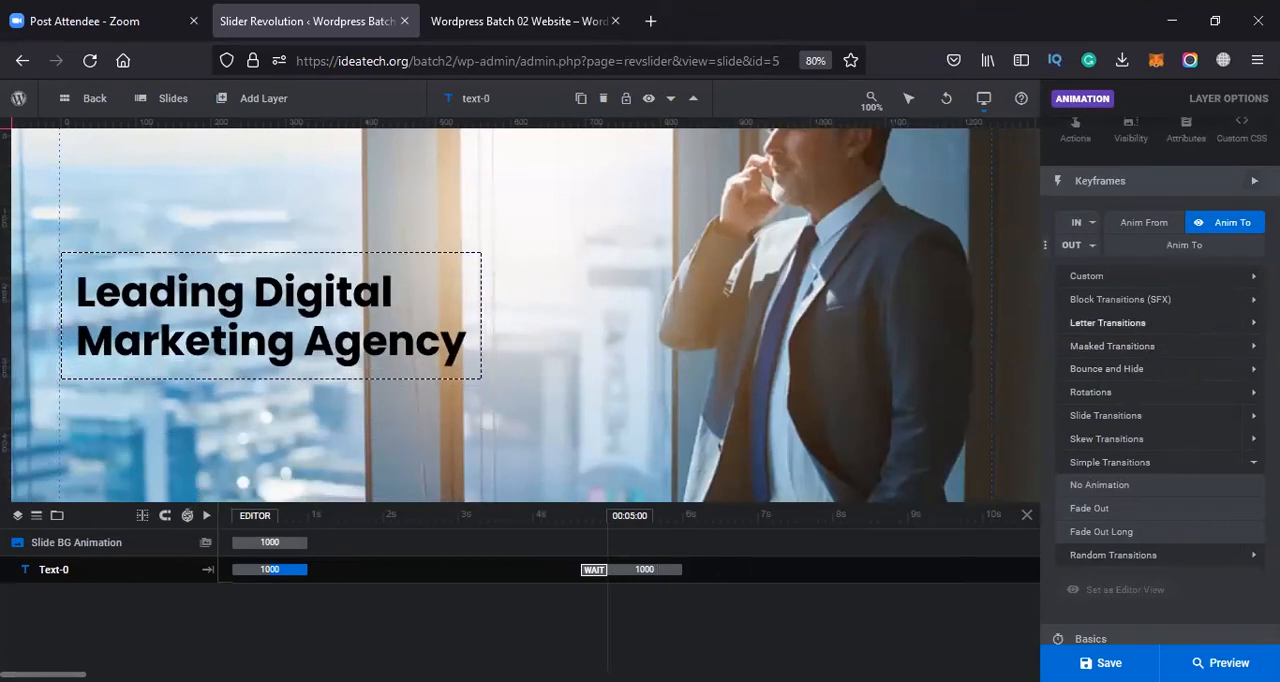
Apply the Letter Flip Cycle preset from the Letter Transitions group as the headline's exit animation
left_click(1190, 322)
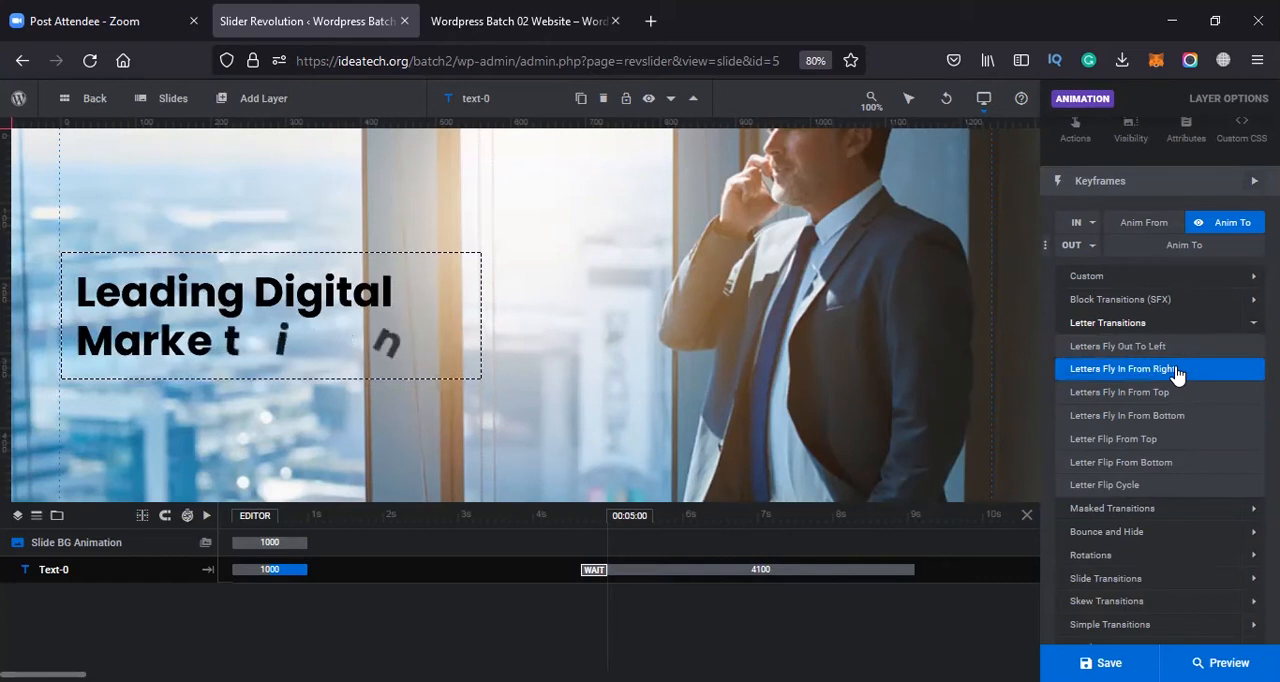
left_click(1163, 438)
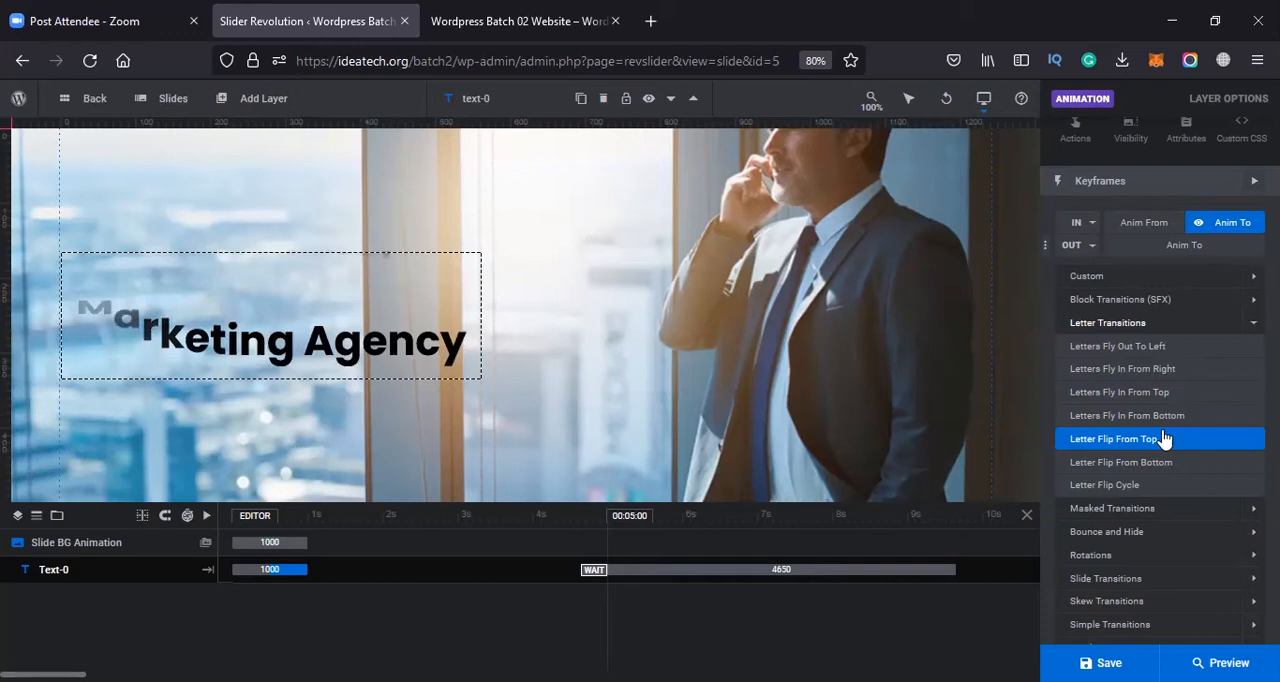
left_click(1163, 488)
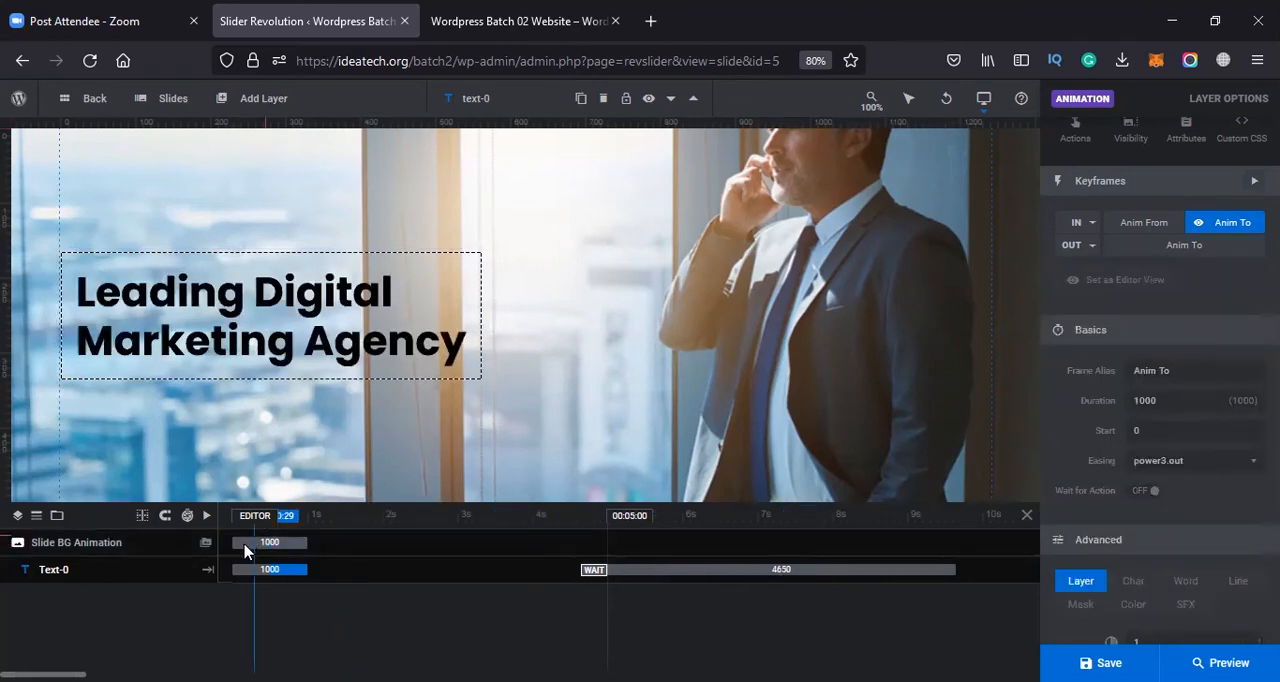
Play the slide timeline, move the headline's exit animation to start at 4040 ms, and select its exit keyframe
left_click(209, 516)
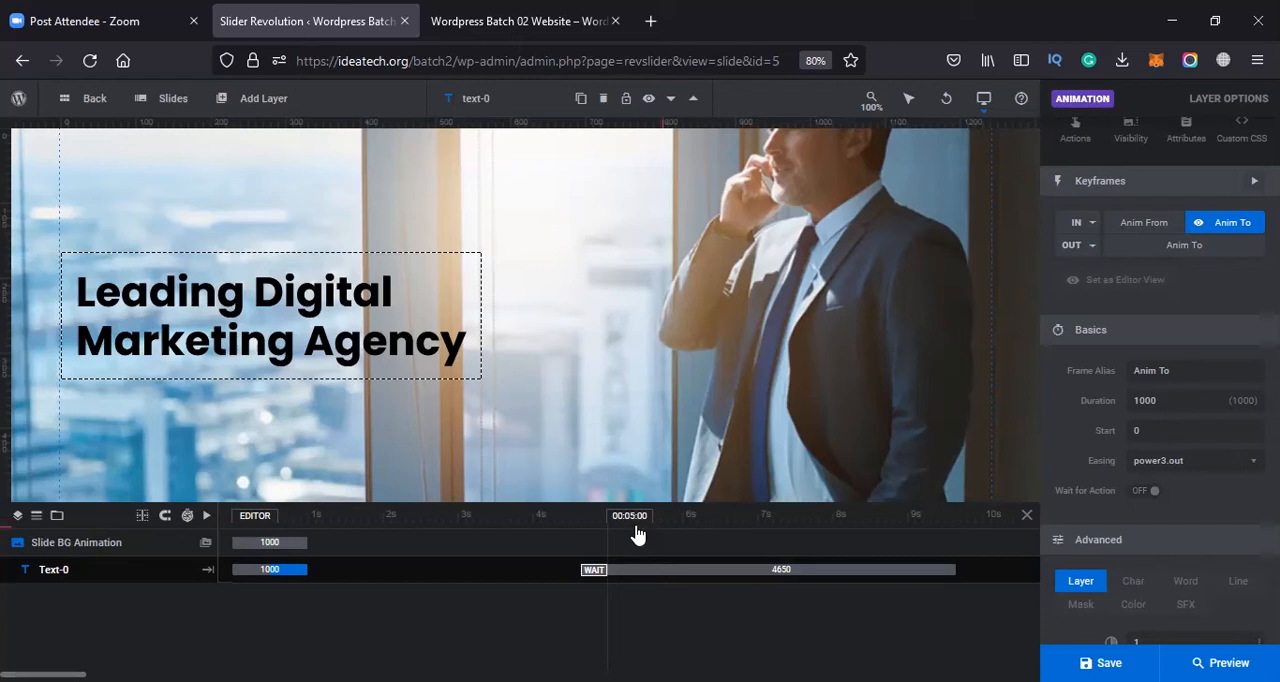
left_click(951, 566)
left_click_drag(905, 590, 883, 592)
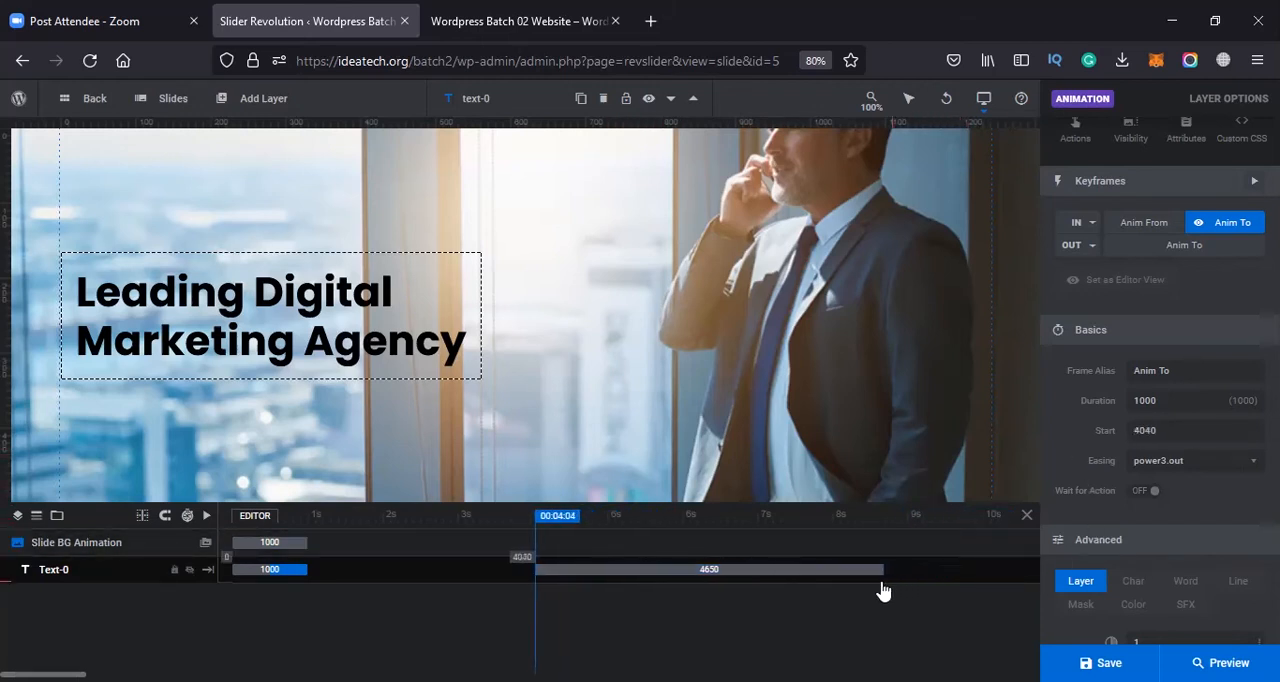
left_click(786, 569)
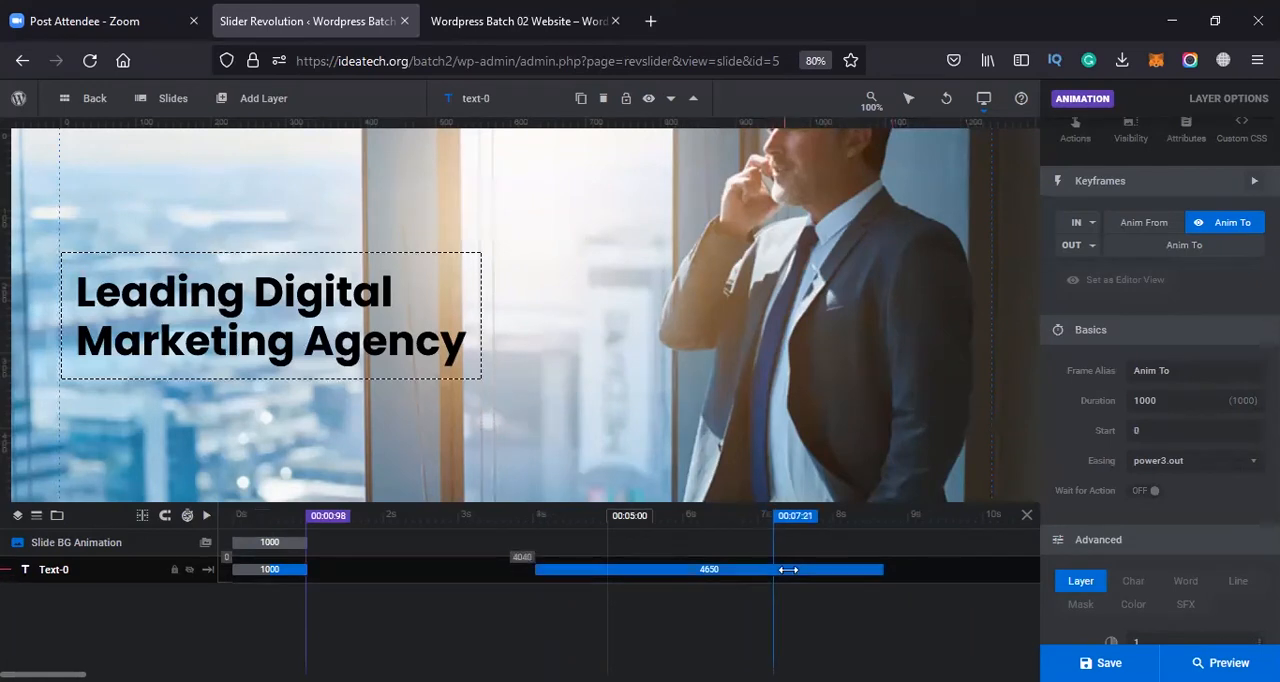
left_click(814, 568)
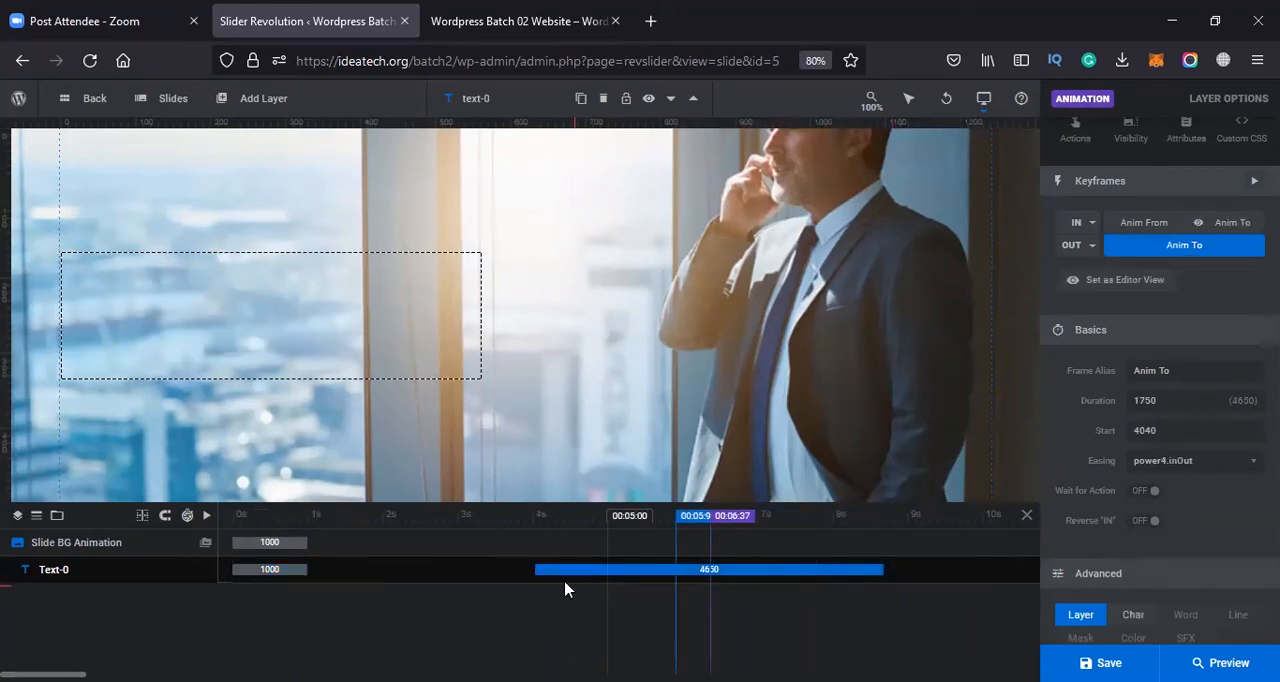
Play back the timeline around the 4-second mark to review the headline's exit animation
left_click(538, 520)
key("space")
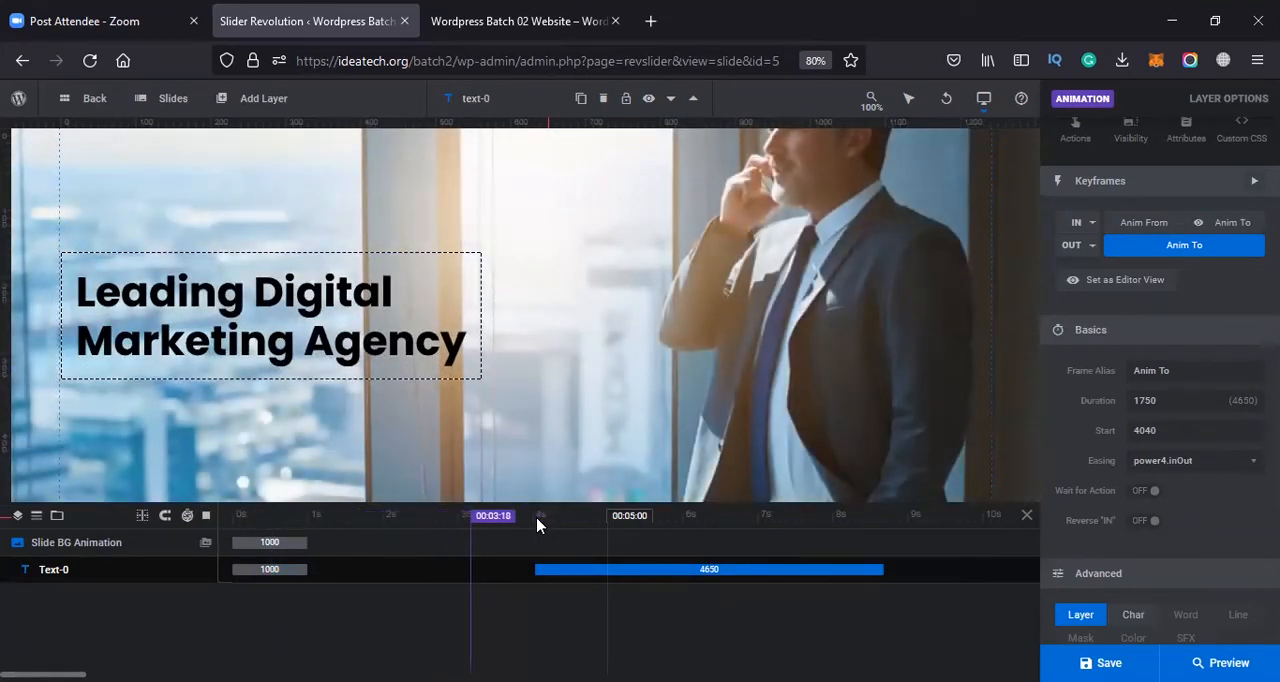
key("space")
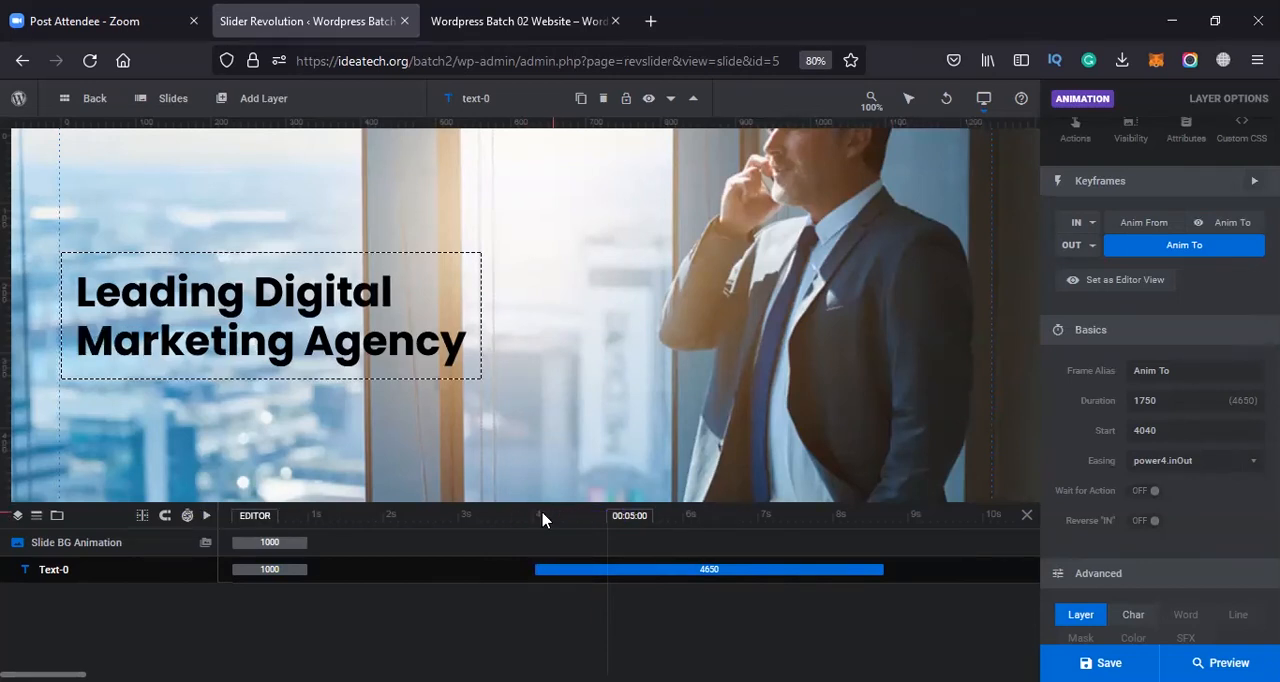
left_click(542, 519)
key("space")
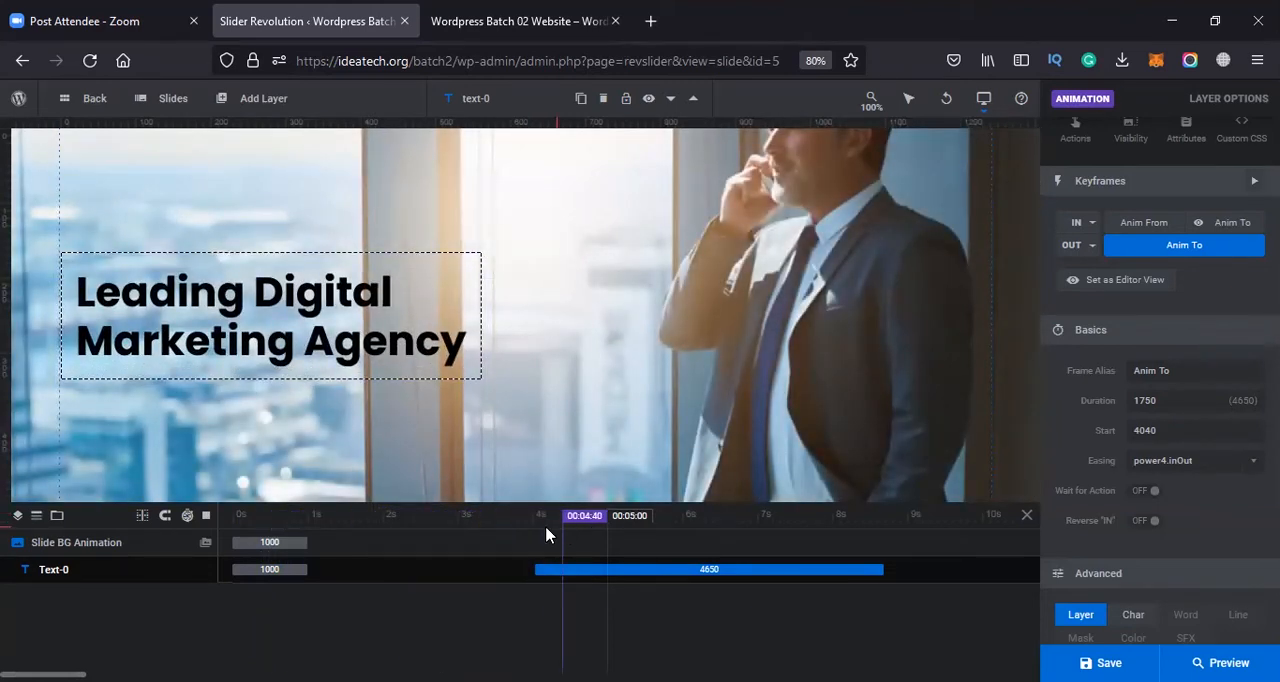
key("space")
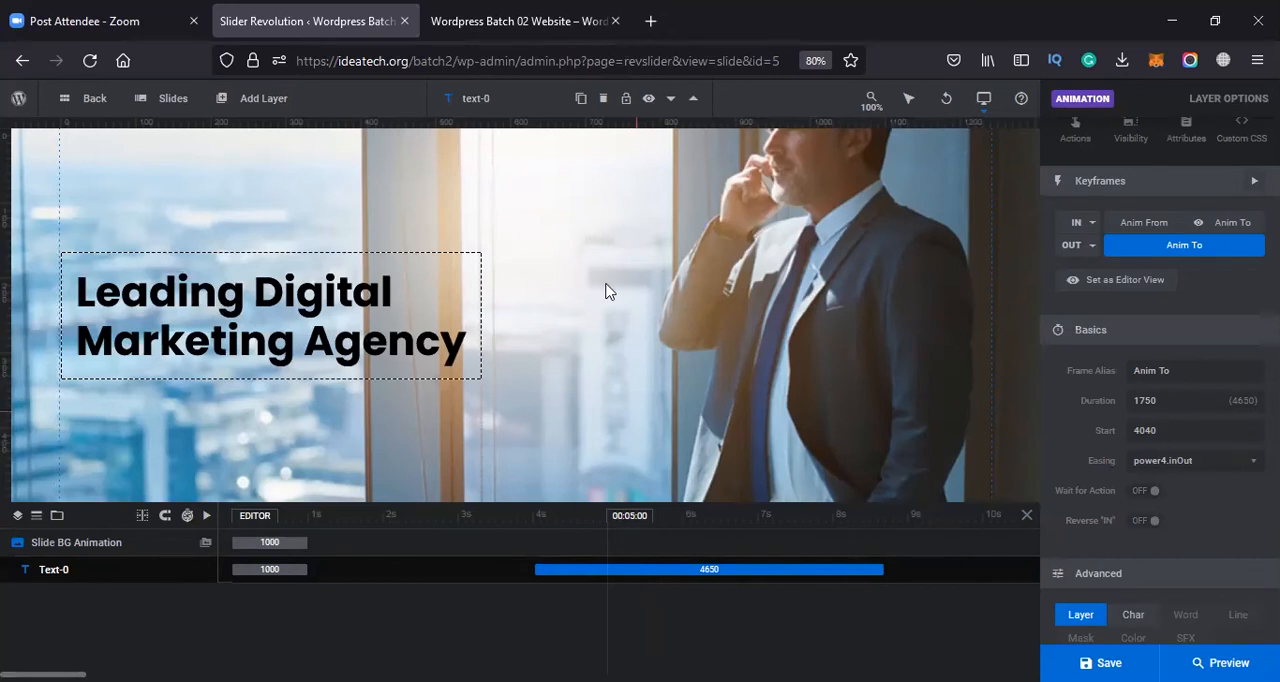
Set the module's default slide duration to 9000 ms and return to the module naming options
scroll(1082, 155, "up", 3)
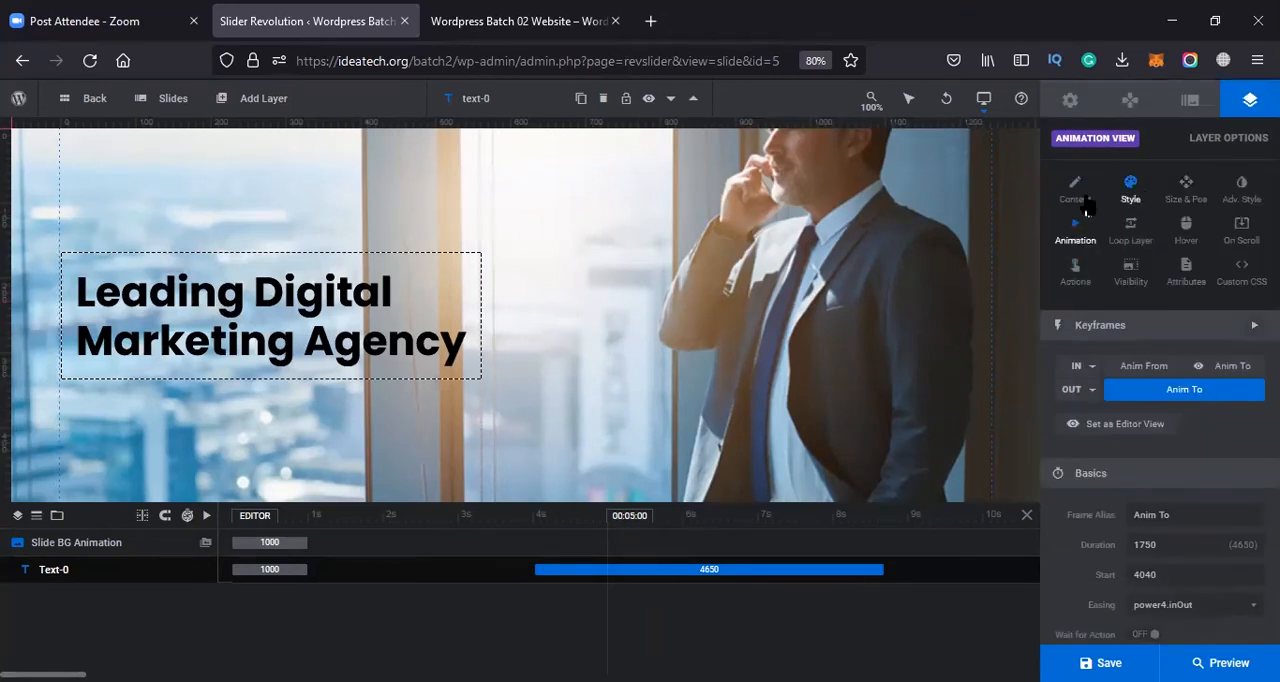
left_click(1072, 112)
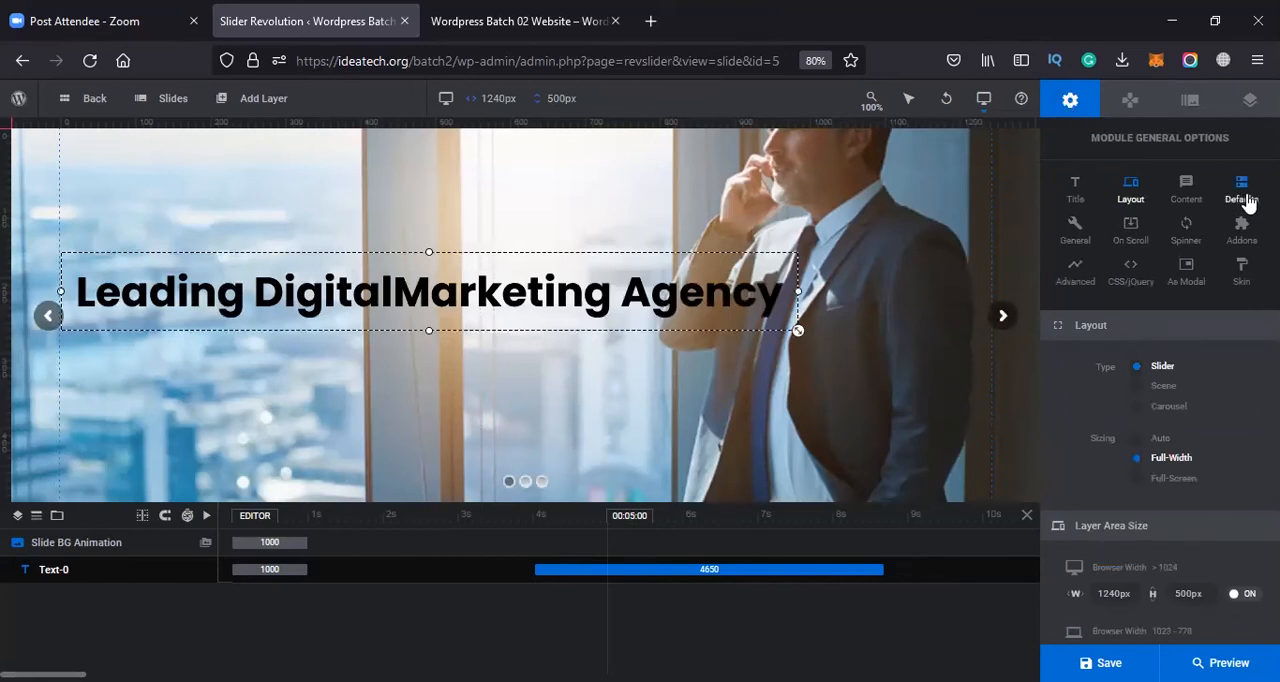
left_click(1243, 200)
left_click(1224, 485)
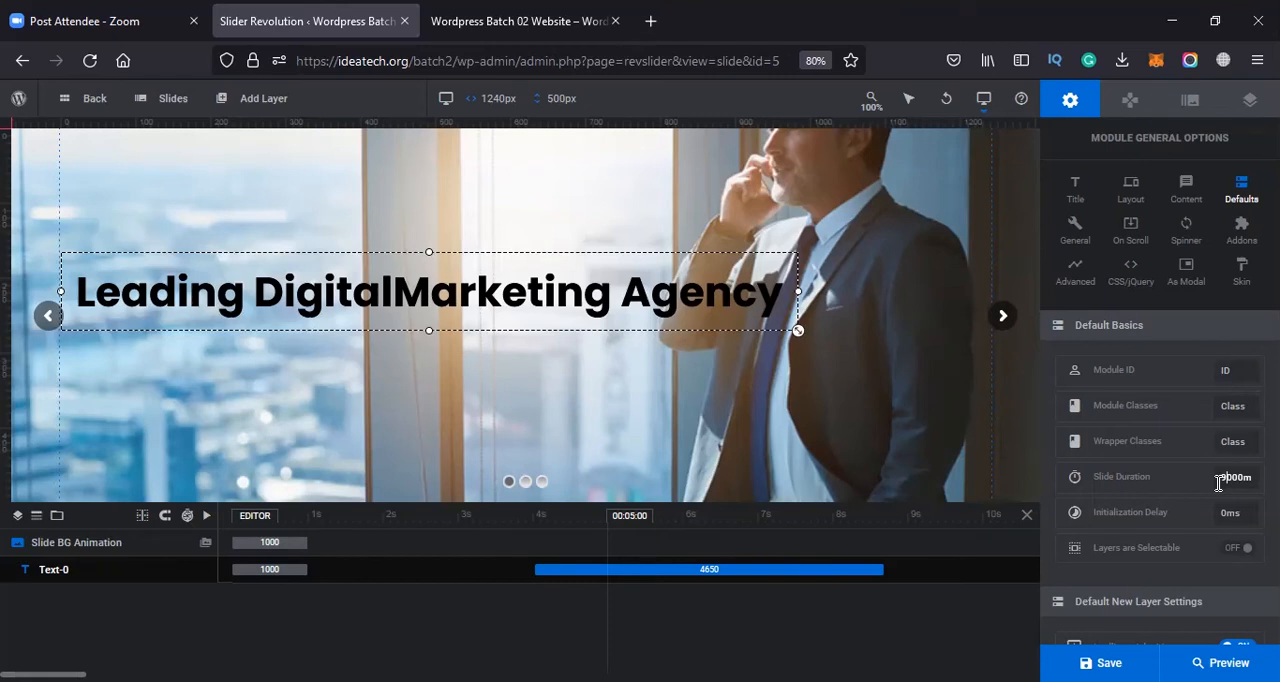
left_click(1080, 198)
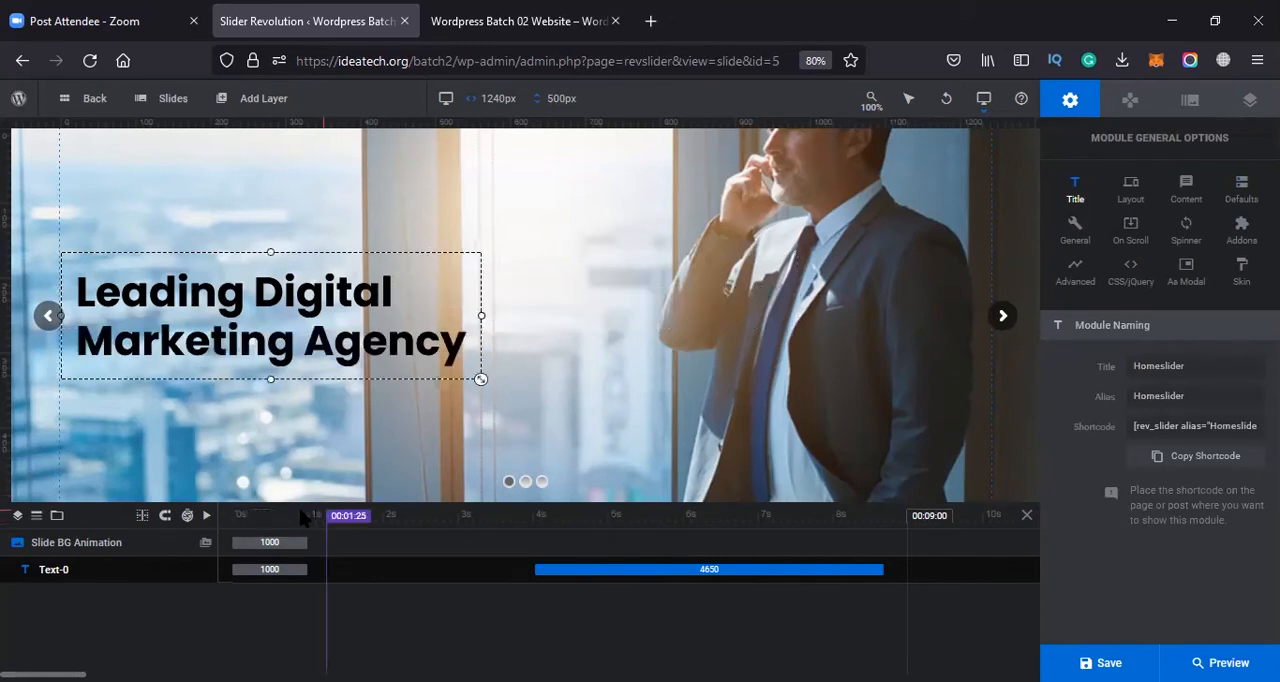
Play the extended slide timeline and move the headline's exit animation to start at 4370 ms
left_click(242, 515)
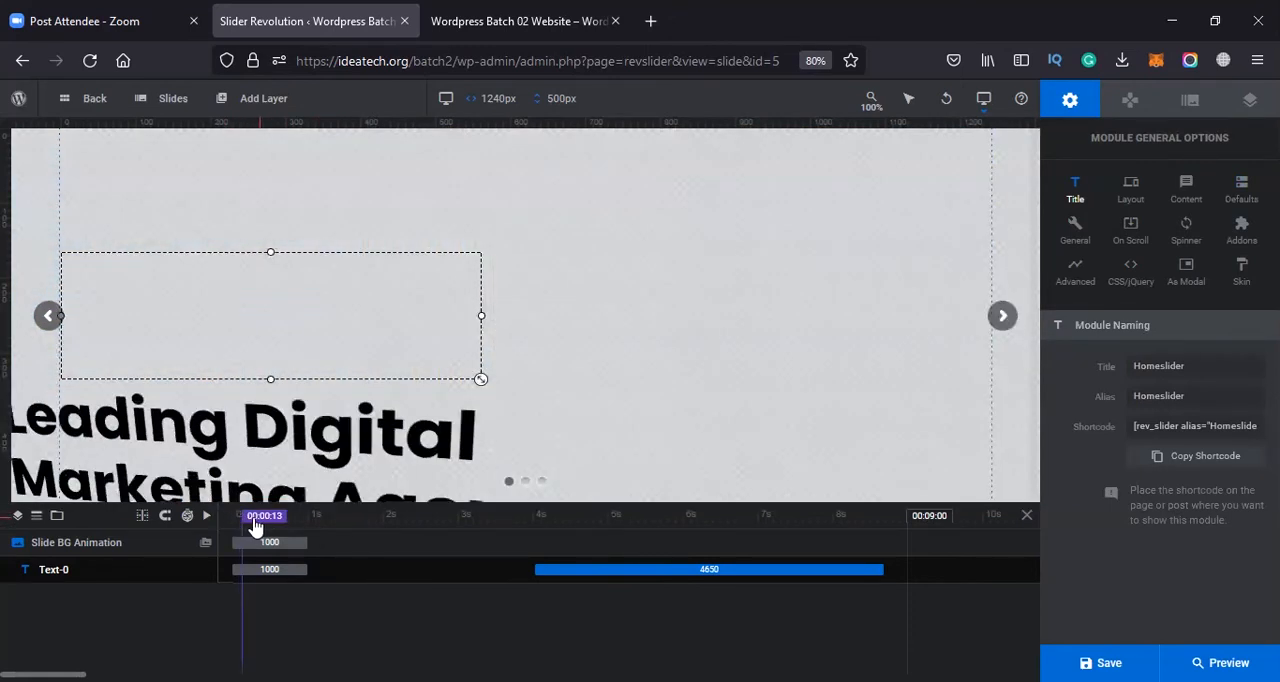
left_click(207, 516)
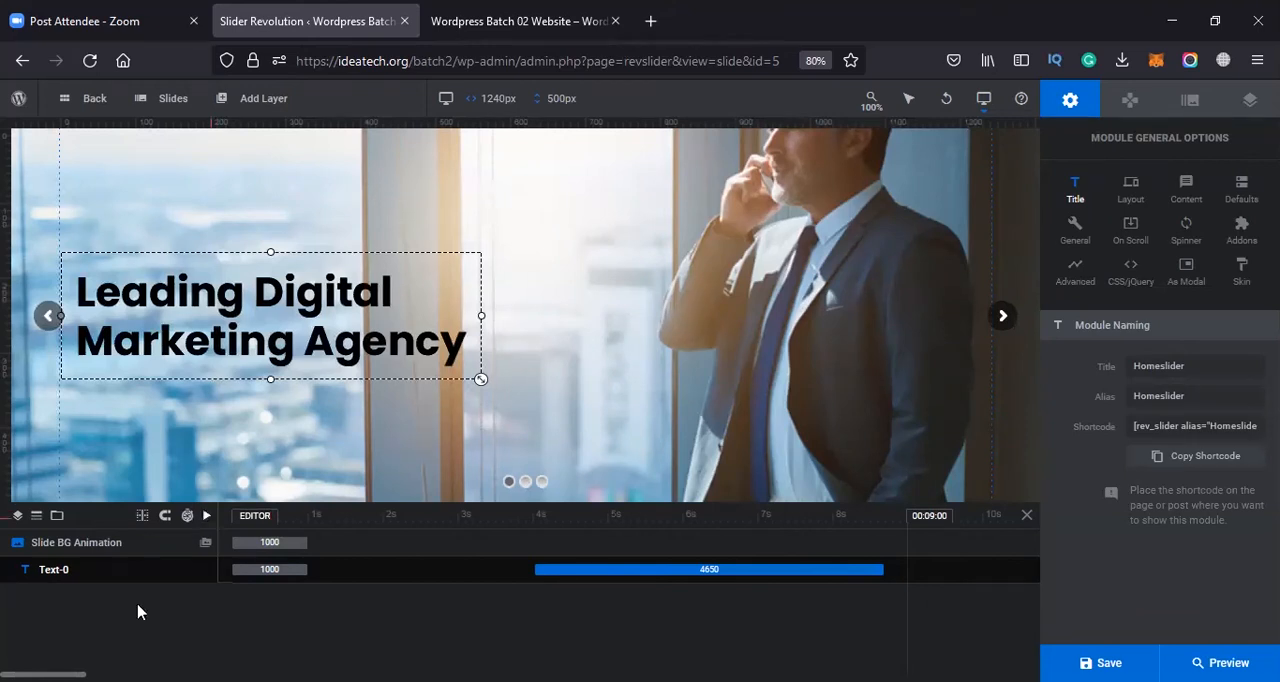
left_click_drag(916, 526, 928, 524)
left_click_drag(704, 570, 730, 571)
left_click(822, 567)
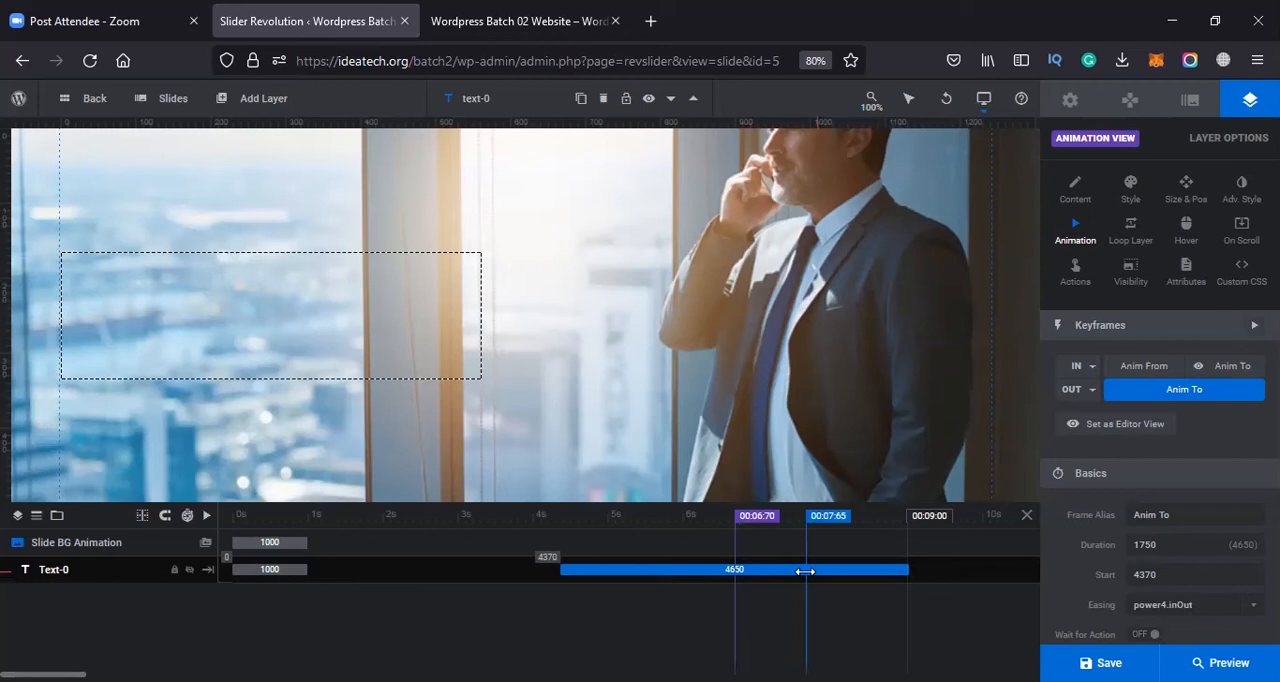
Set the headline's exit animation start to 1000 ms and reposition its timeline block to begin at about 3.5 s
scroll(1166, 583, "down", 1)
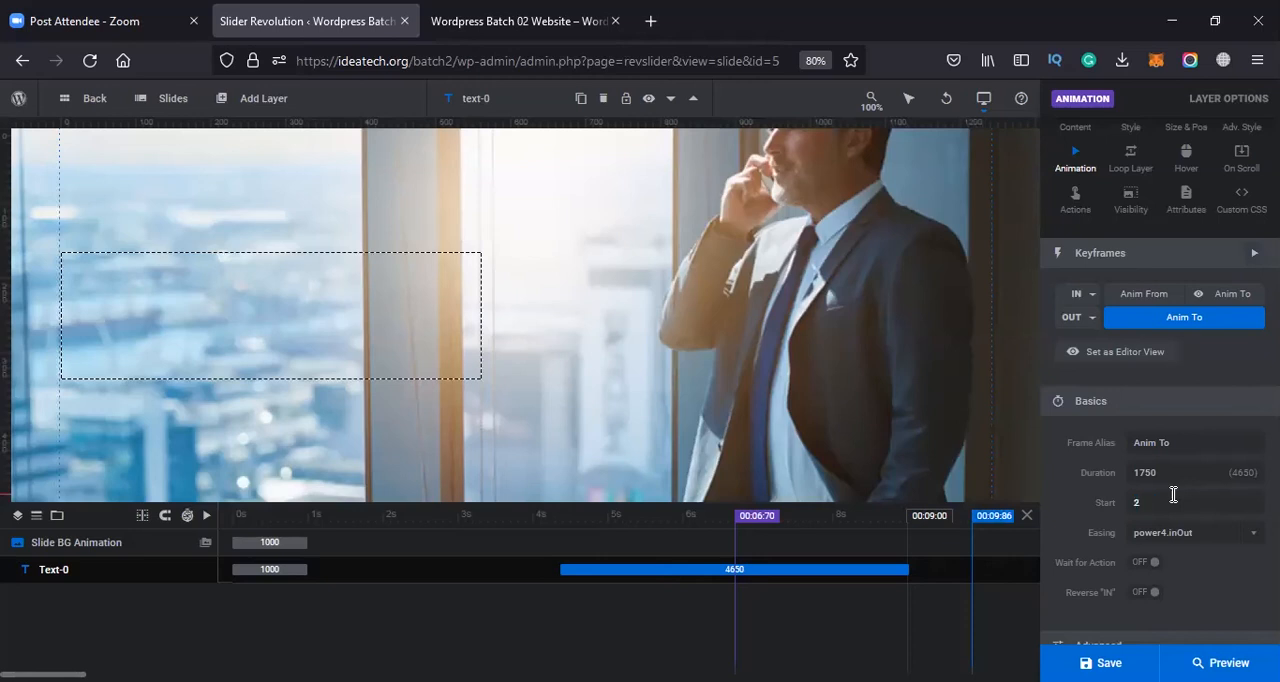
scroll(1180, 498, "down", 1)
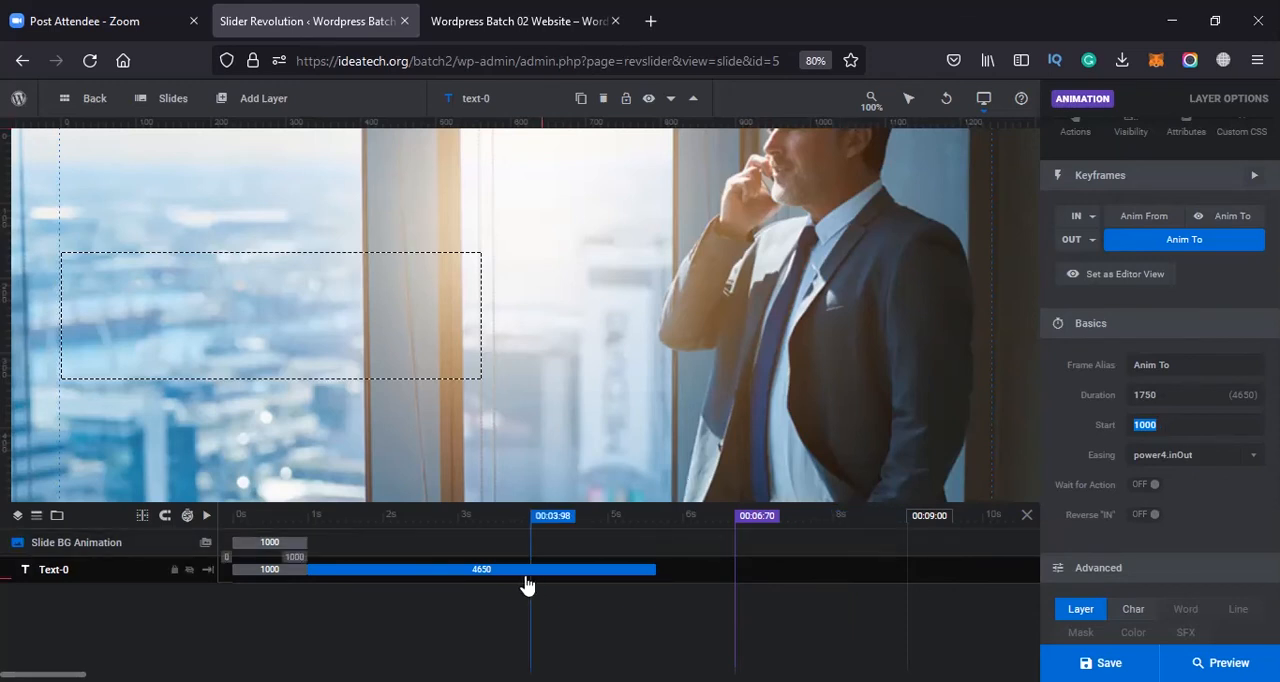
mouse_move(526, 586)
left_mouse_down()
mouse_move(571, 589)
mouse_move(549, 586)
left_mouse_up()
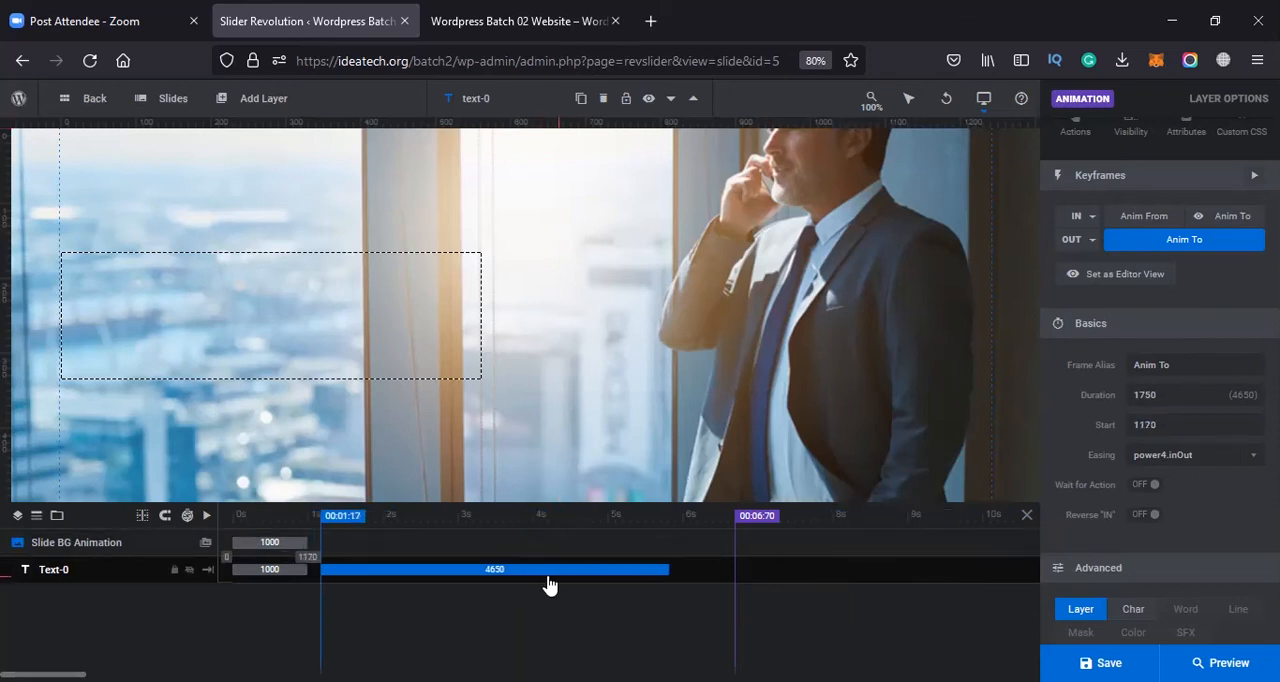
left_click(1187, 427)
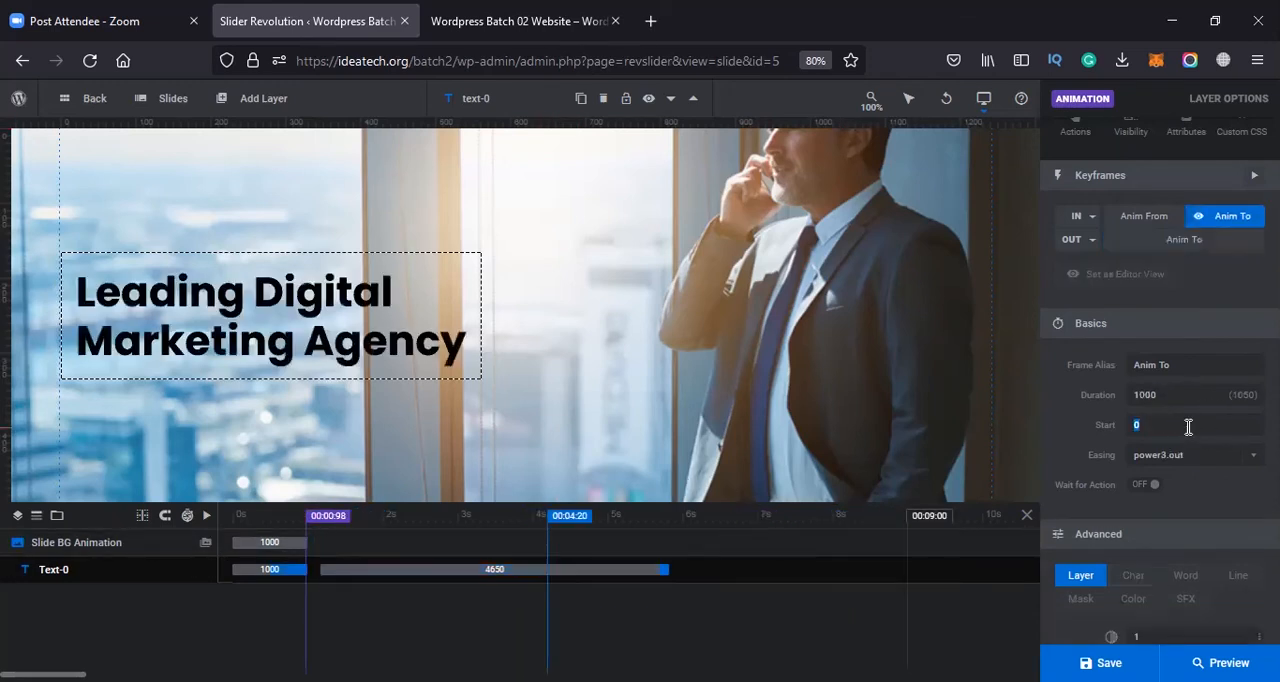
left_click_drag(401, 571, 402, 571)
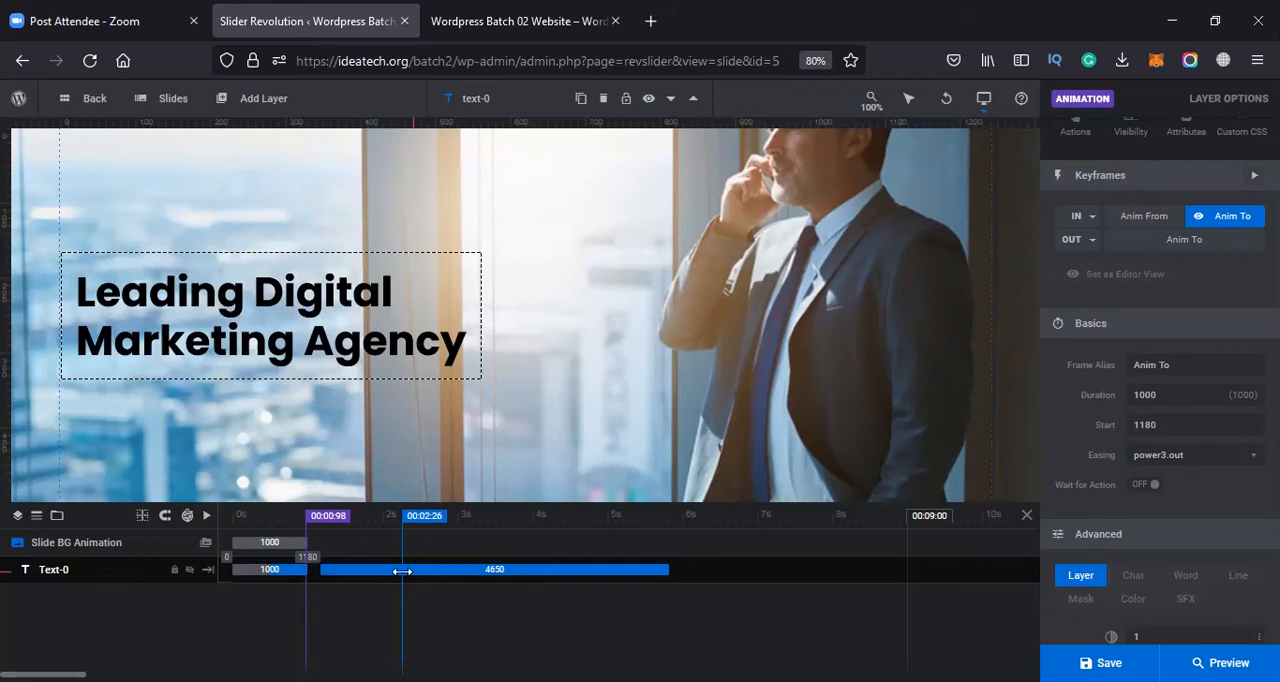
left_click_drag(402, 571, 765, 549)
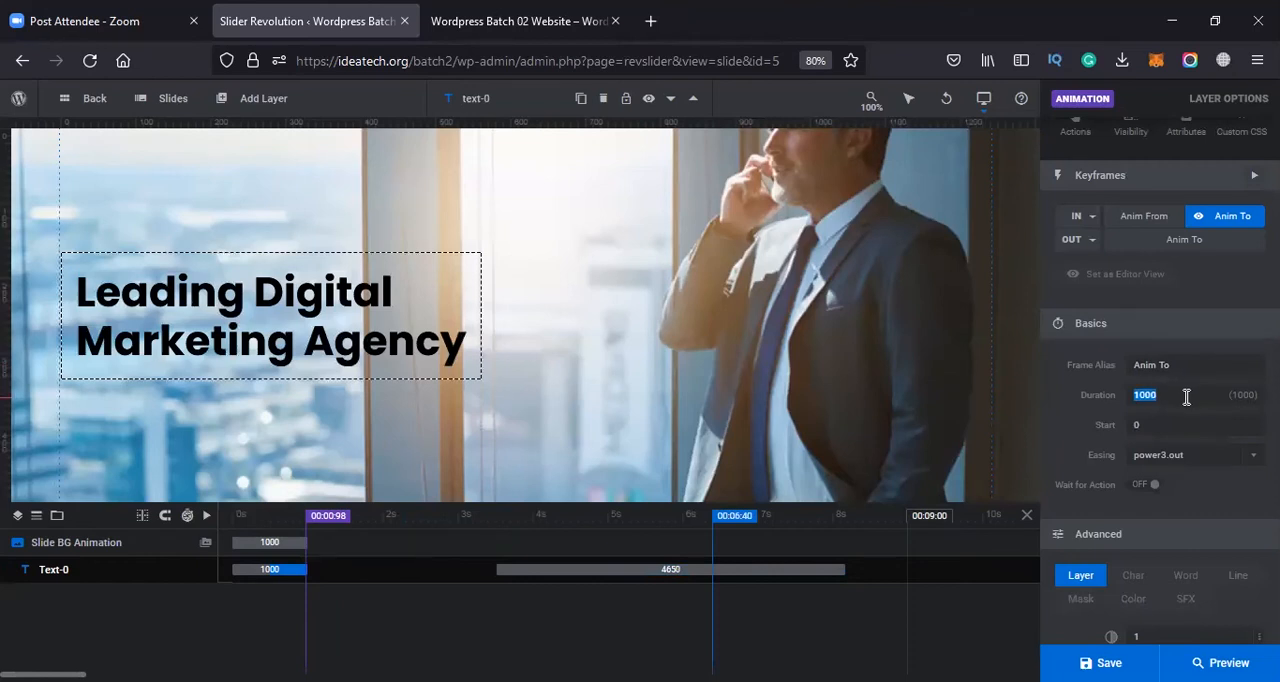
Try a 300 ms duration for the headline's entrance animation and replay the timeline from the start
key("Tab")
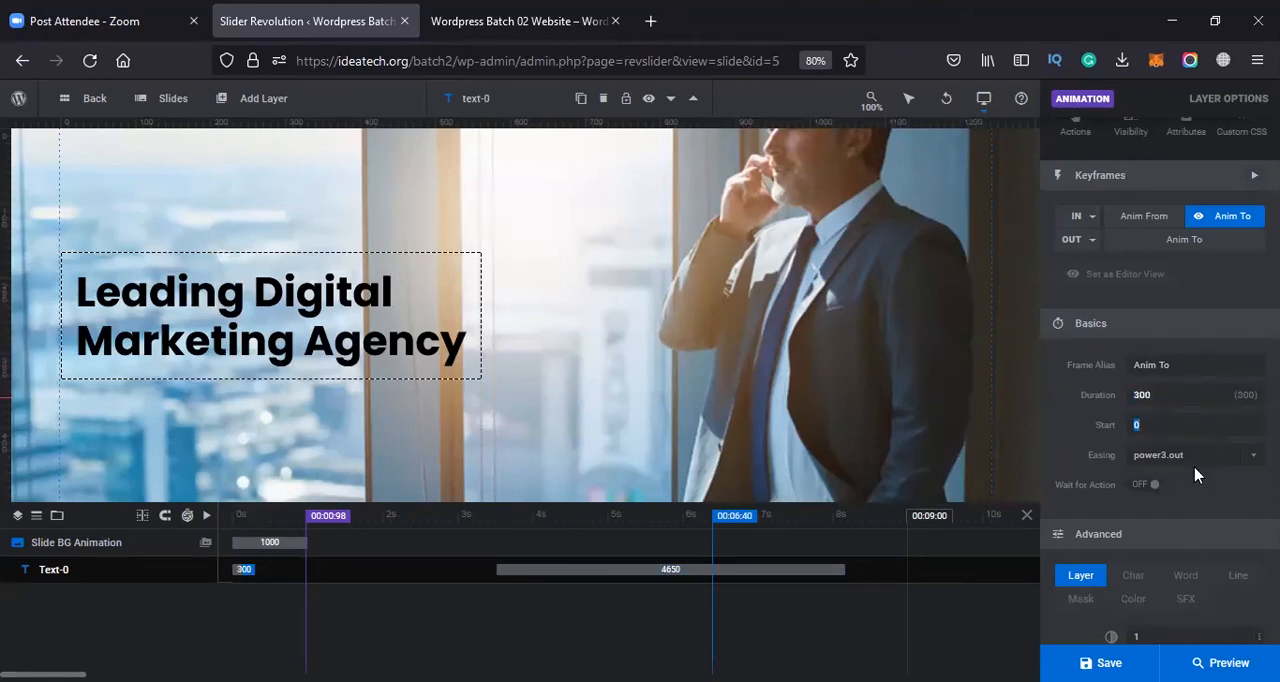
left_click(1182, 393)
left_click(277, 524)
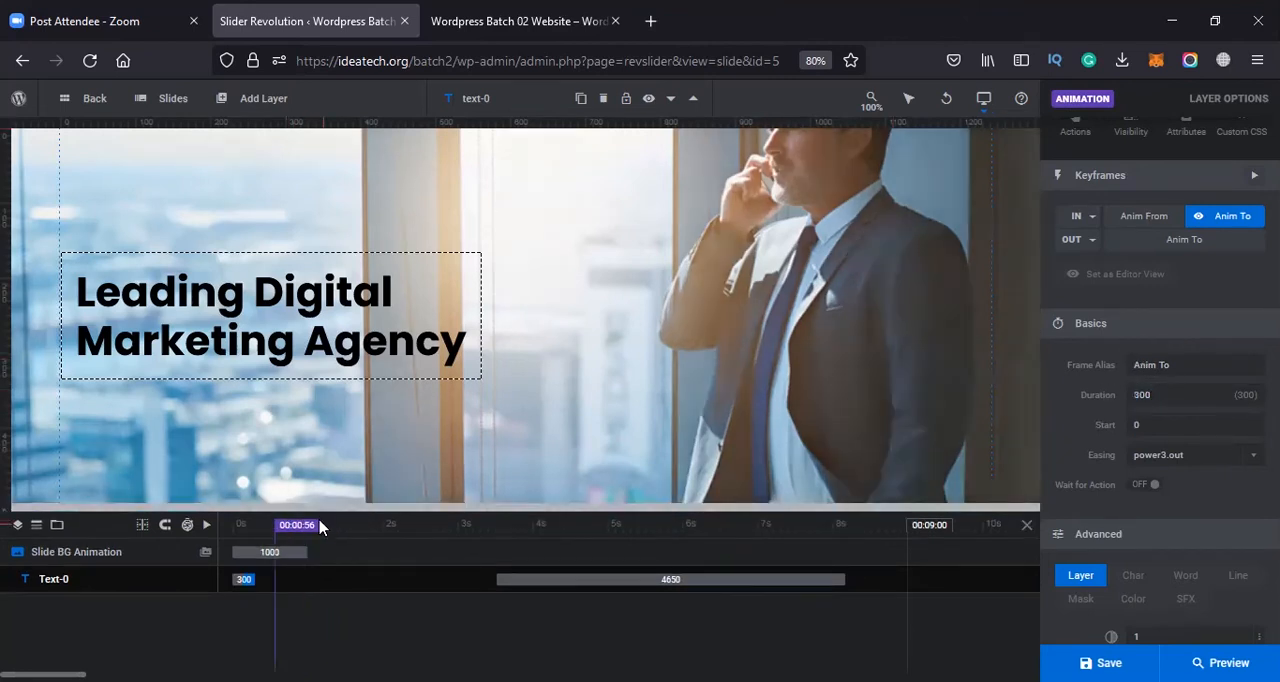
left_click(237, 538)
key("space")
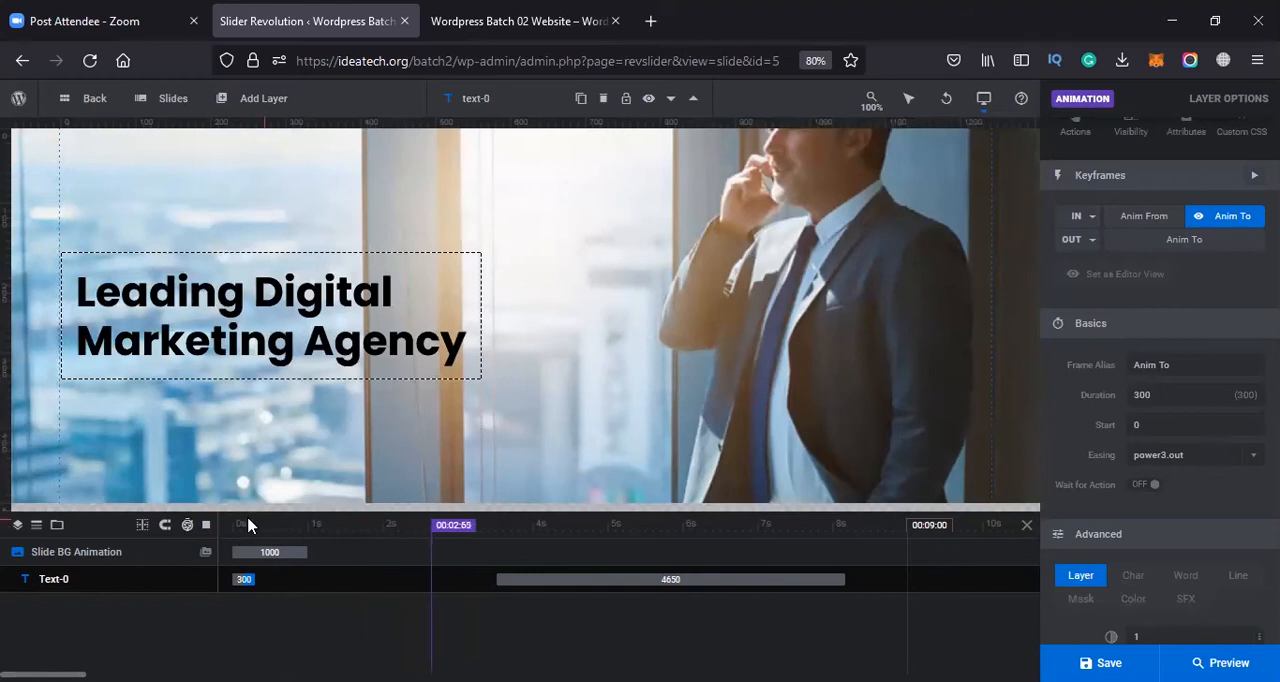
left_click(250, 532)
left_click(260, 531)
left_click(254, 536)
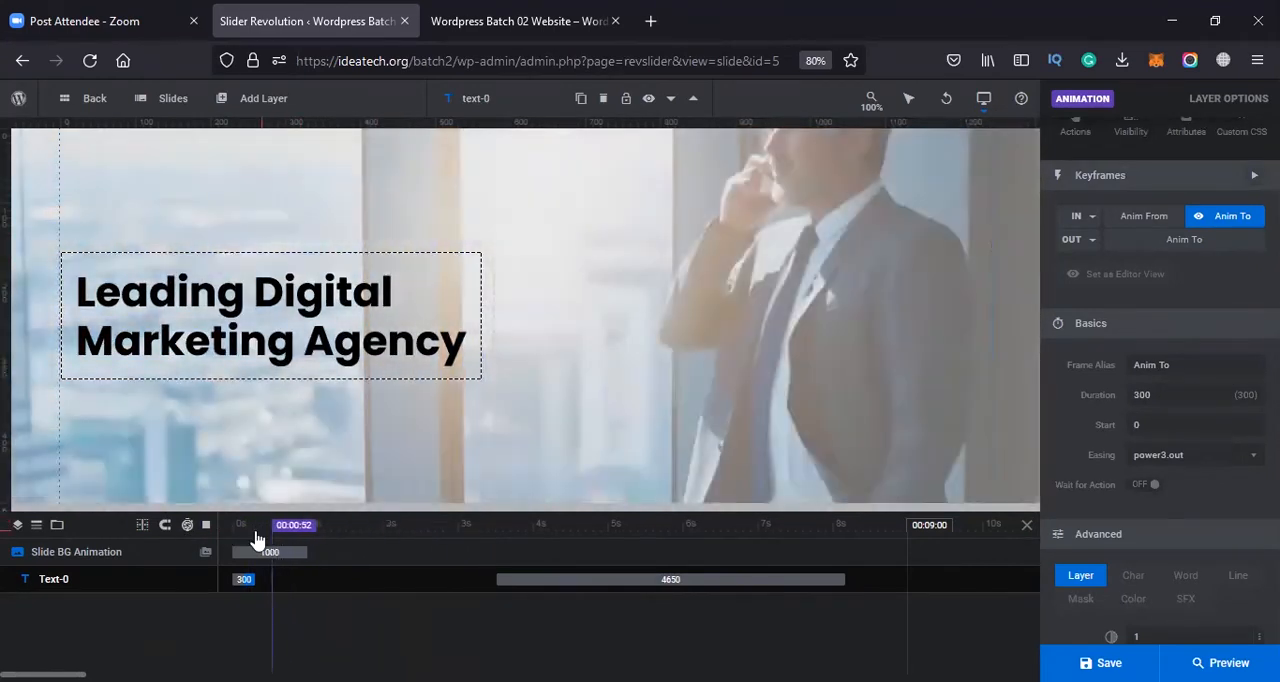
left_click(208, 524)
left_click(208, 525)
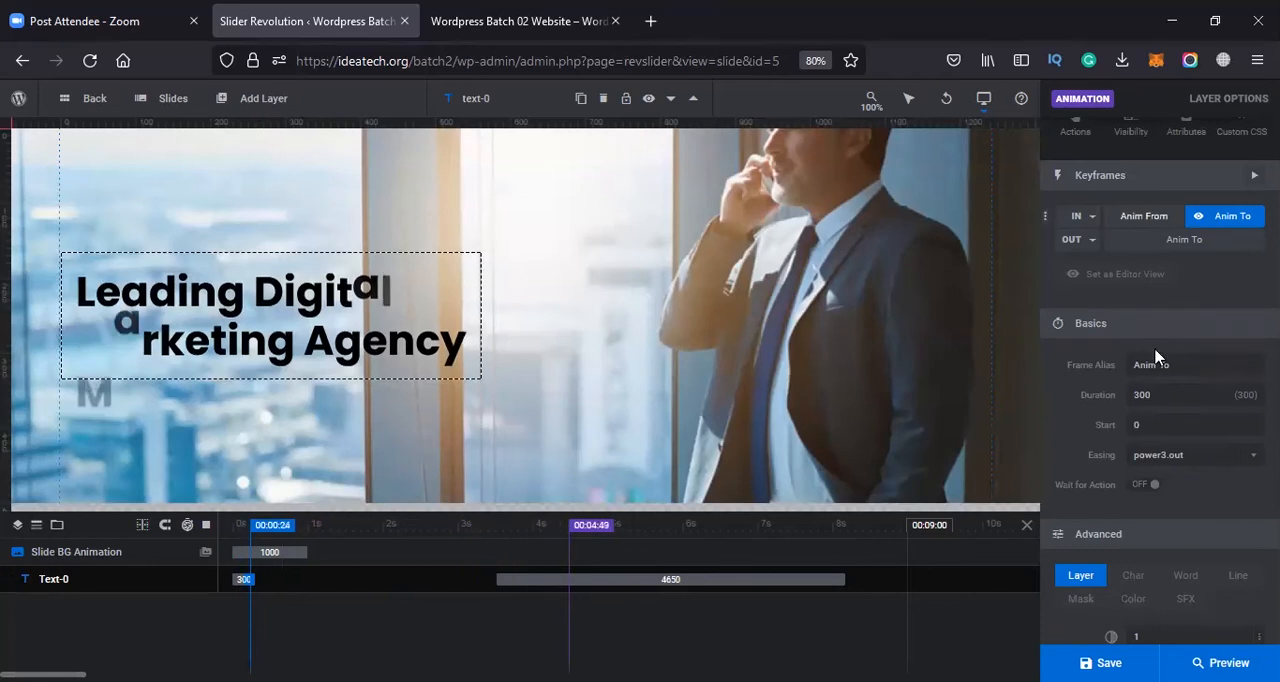
Set the duration of the headline's entrance animation to 1500 ms
left_click(1164, 396)
type("1")
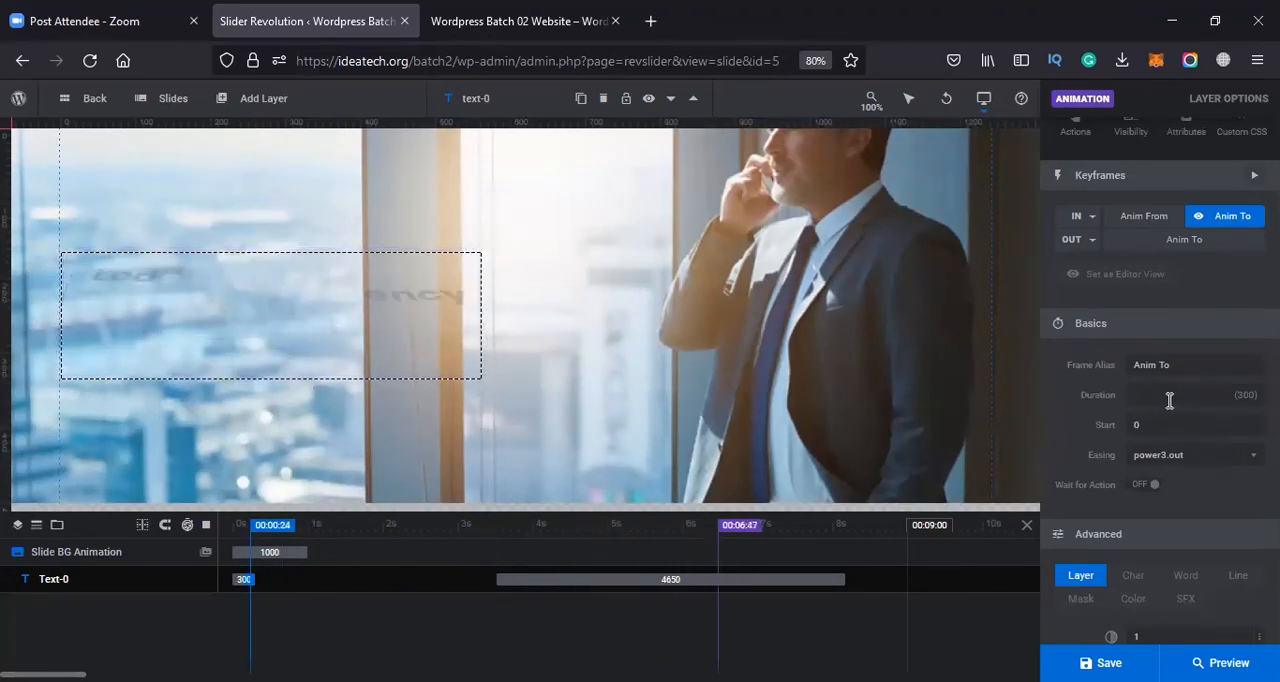
type("500")
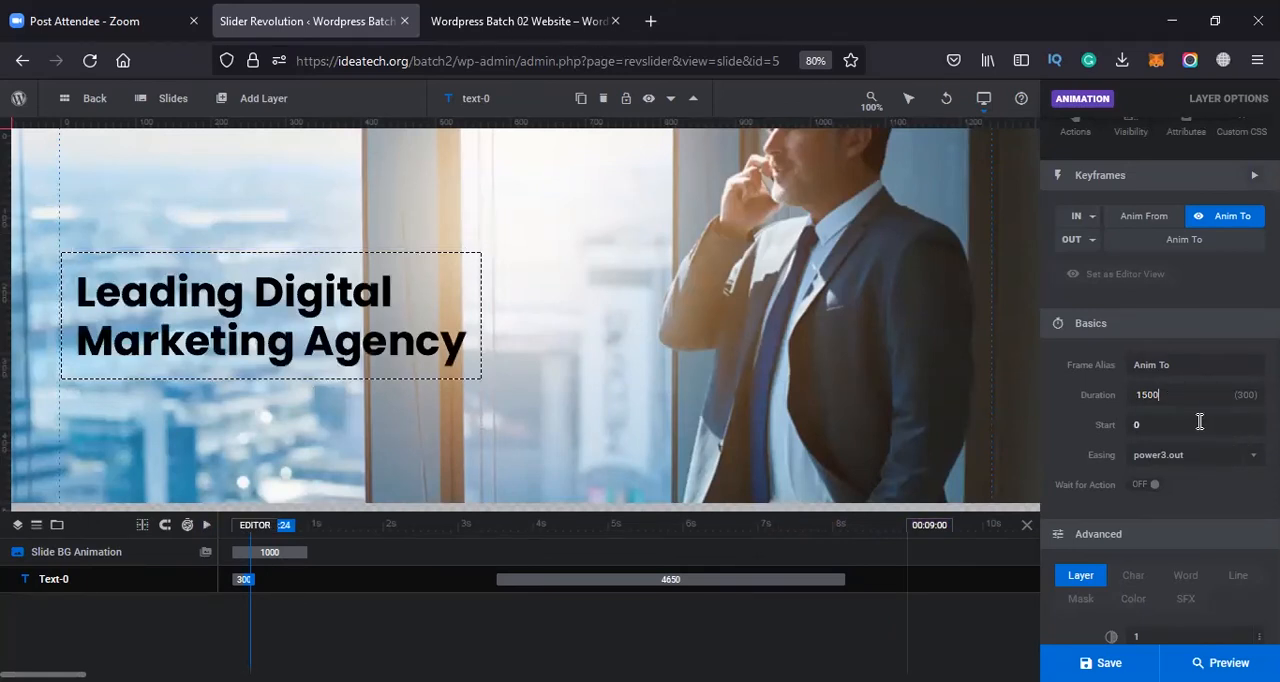
key("Tab")
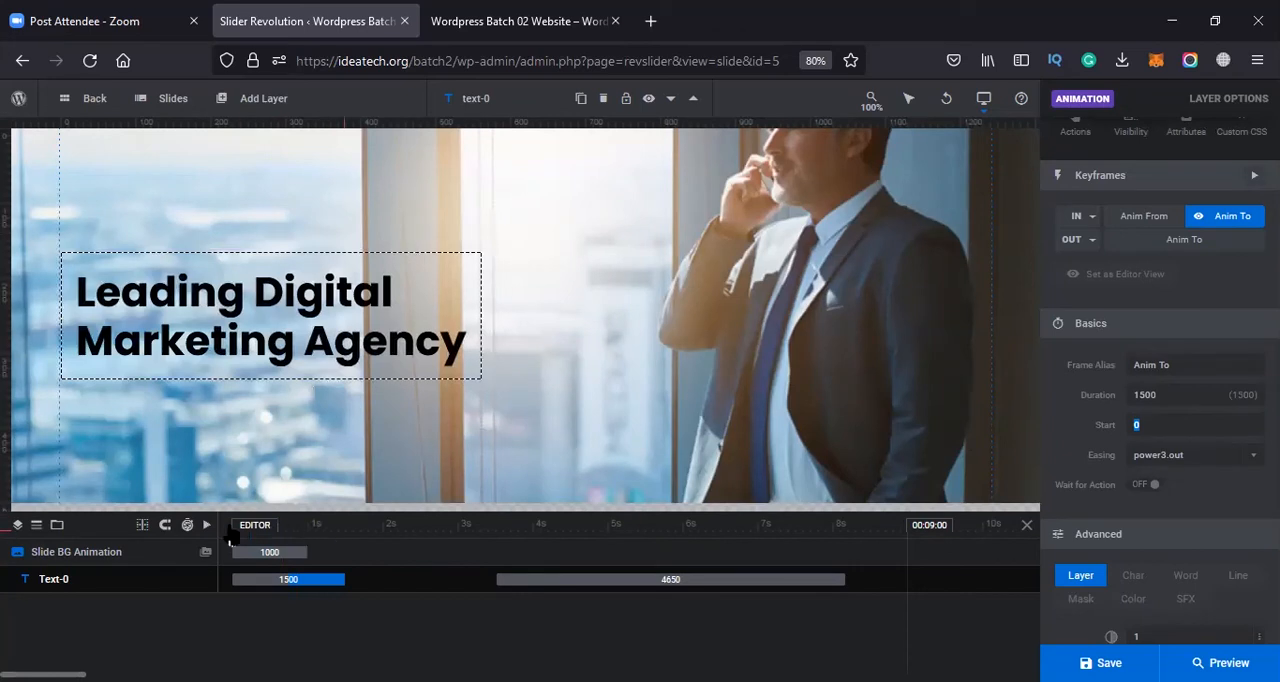
Set the duration of the headline's entrance animation to 2500 ms and replay the slide timeline
left_click(209, 525)
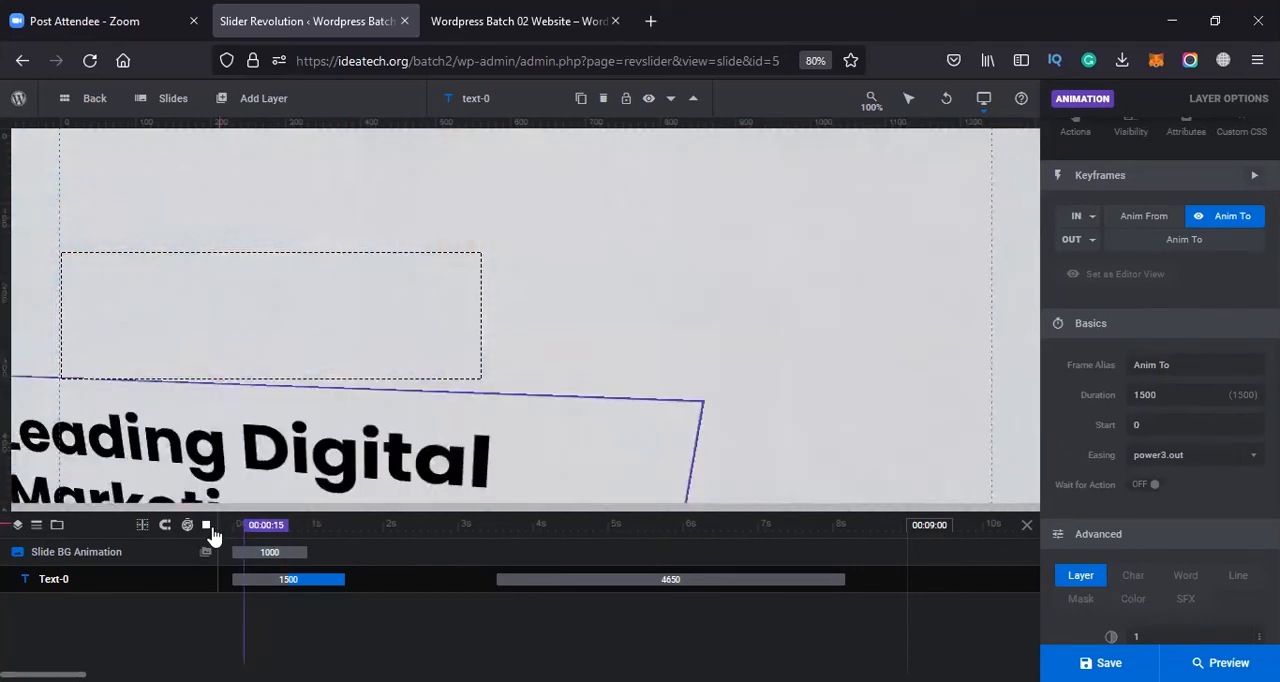
left_click(204, 530)
left_click(207, 526)
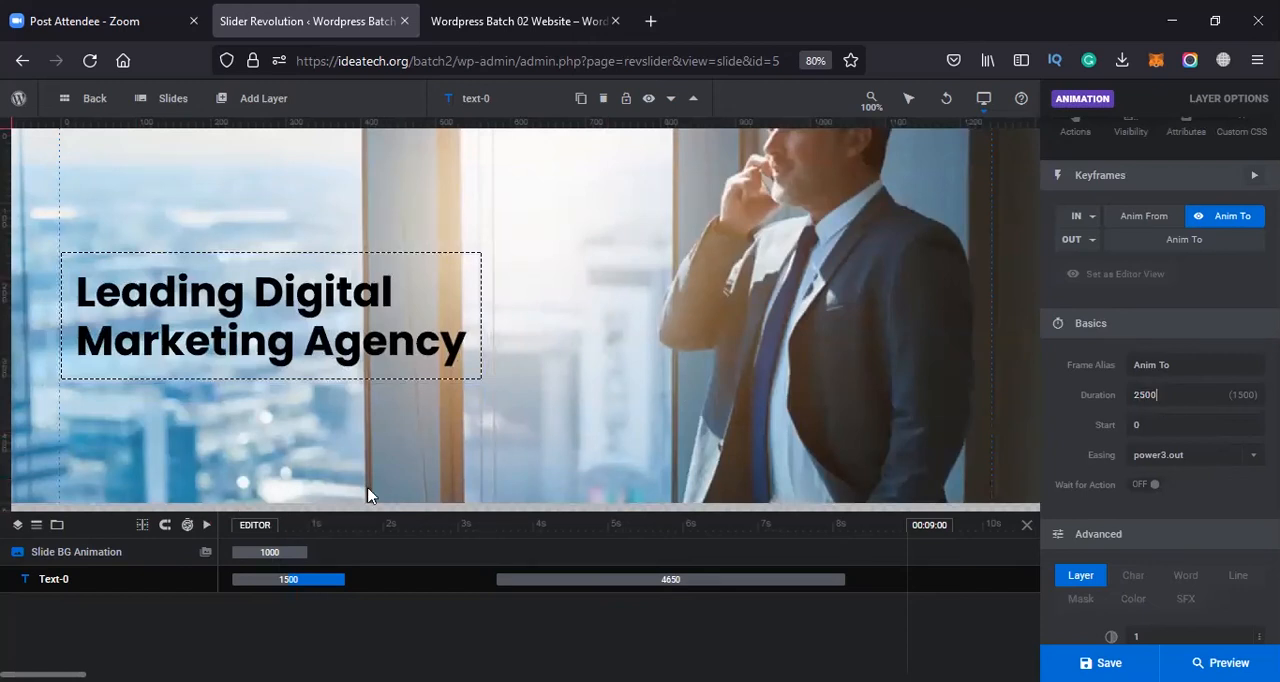
left_click(207, 526)
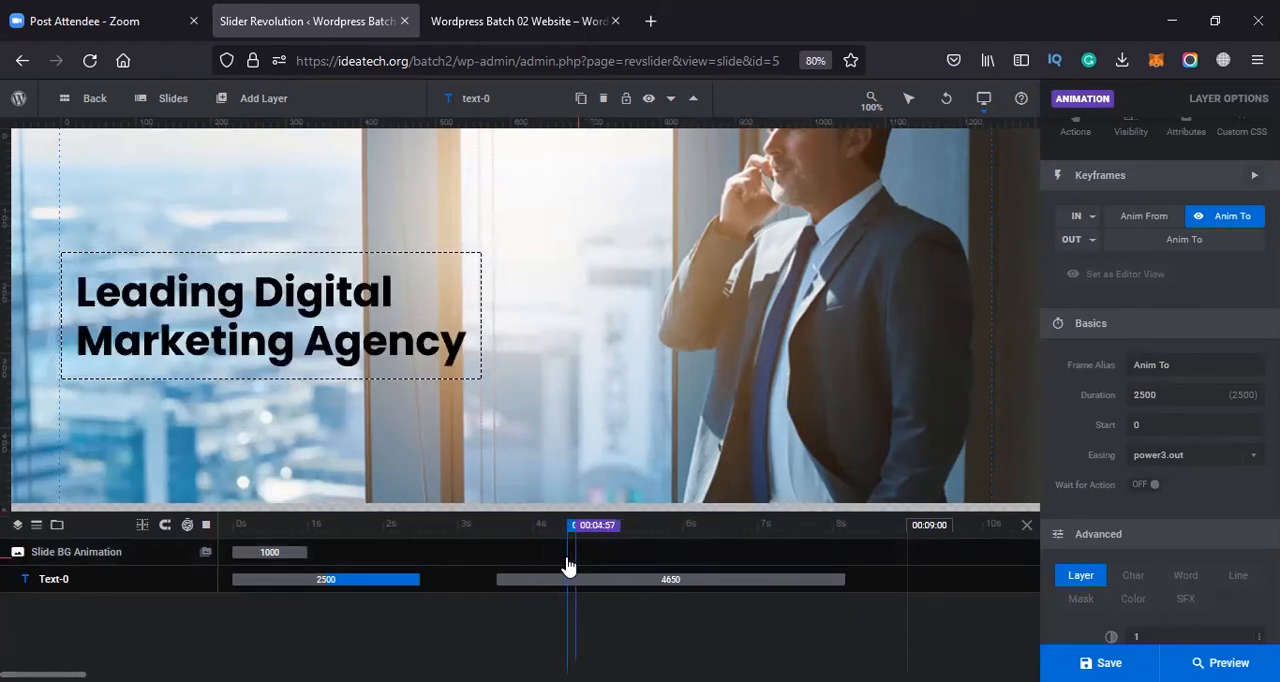
Move the headline's exit animation to start at 4620 ms and apply a preset from the Bounce and Hide group
left_click_drag(808, 588, 893, 597)
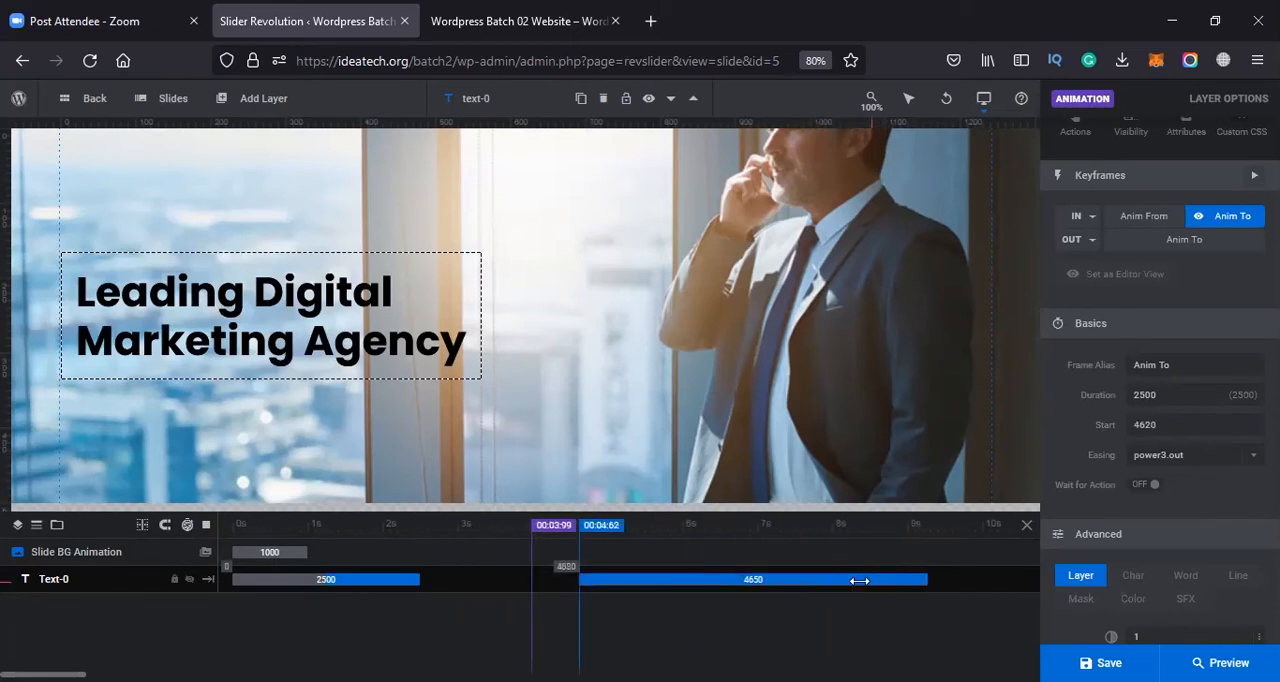
left_click(1086, 240)
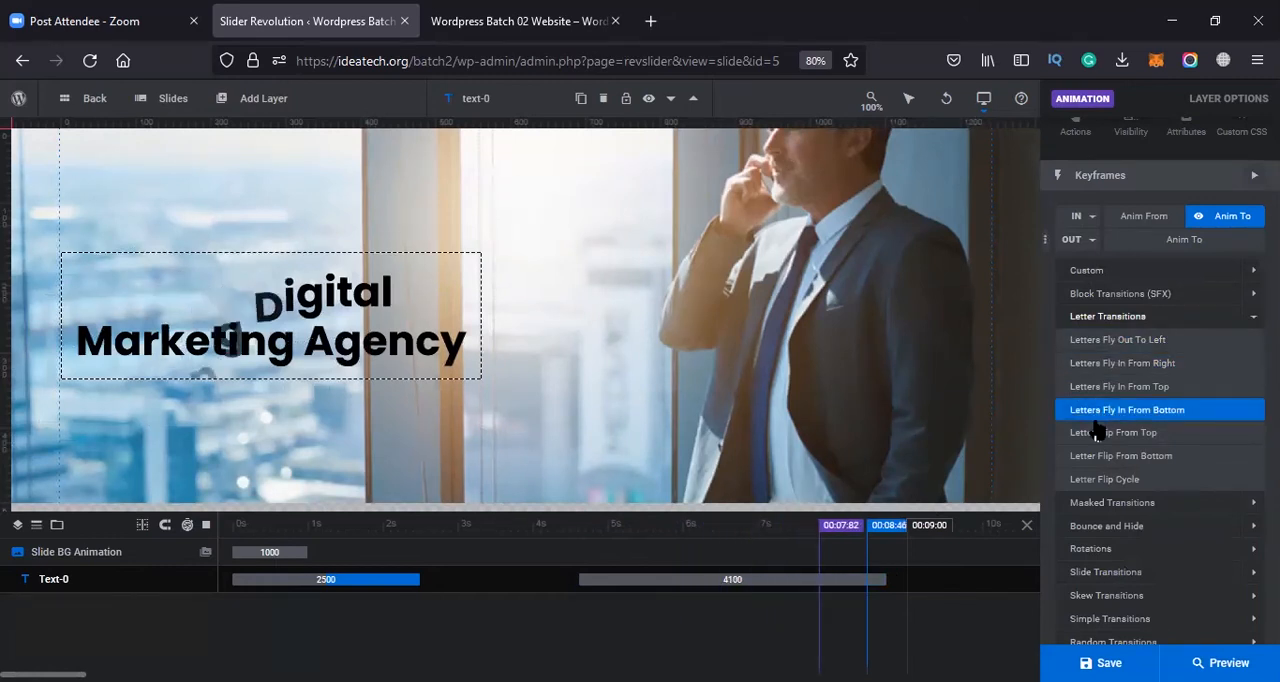
scroll(1100, 485, "down", 3)
left_click(1104, 386)
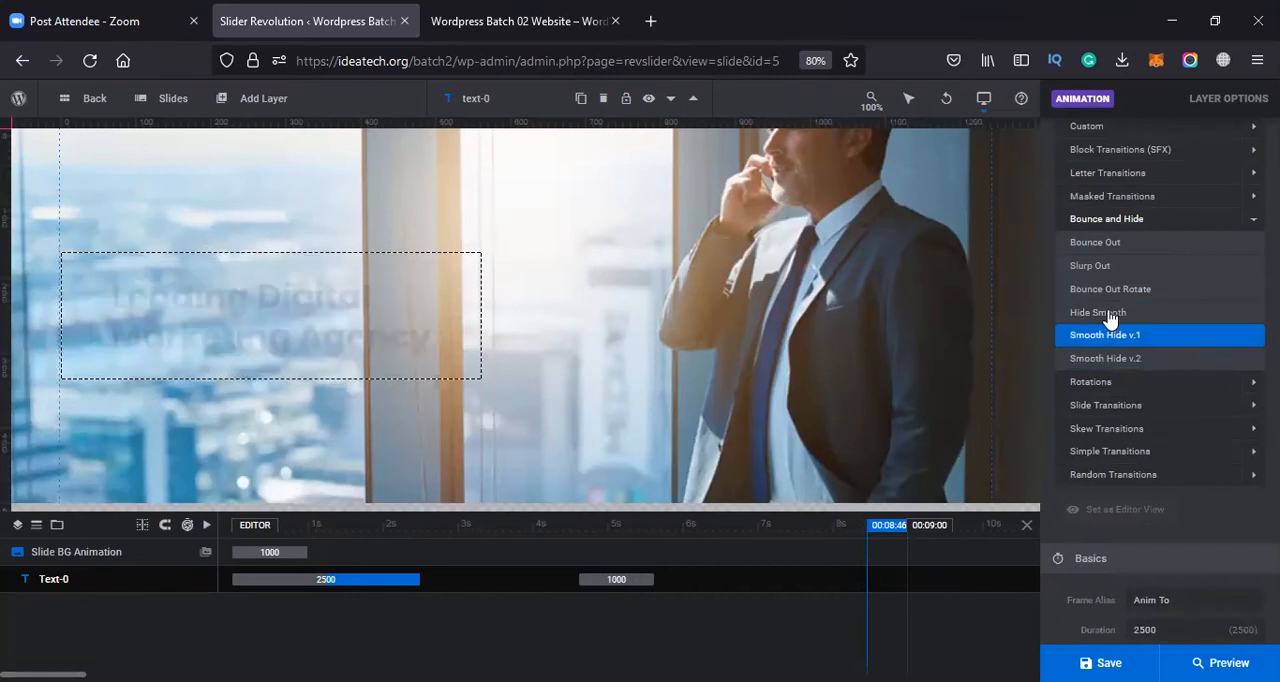
left_click(254, 525)
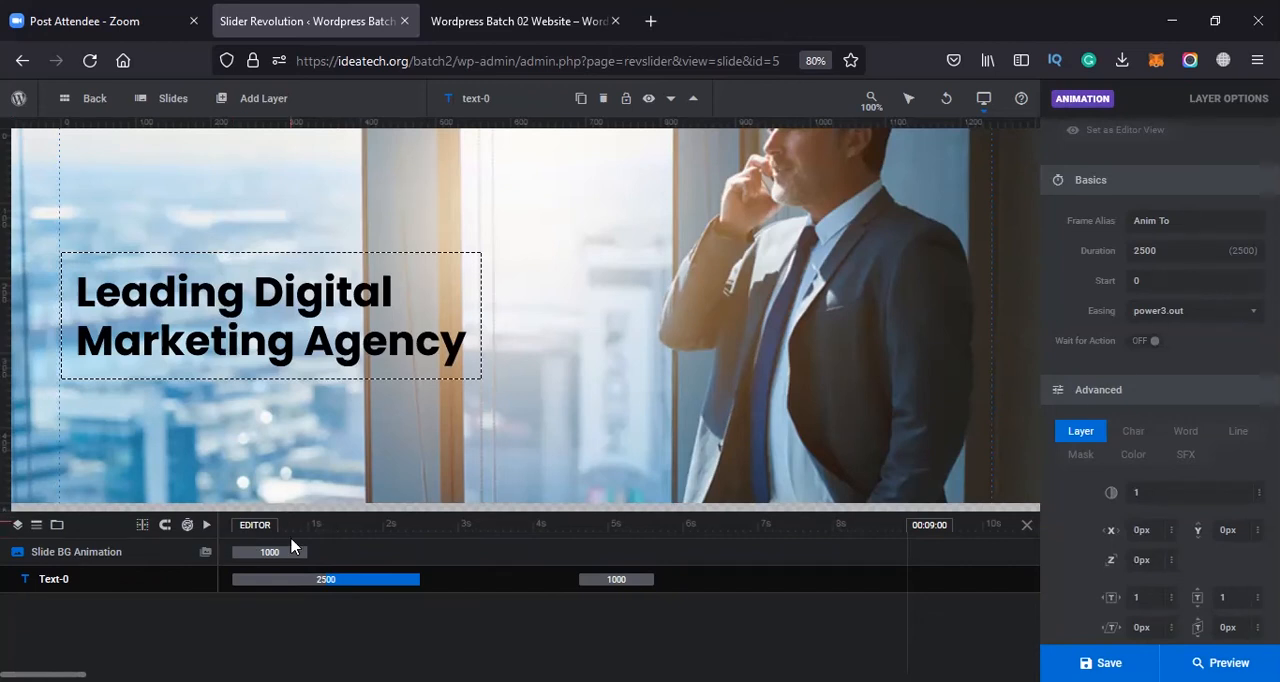
Replay the timeline and move the headline's exit animation block to start at 8060 ms
left_click(206, 526)
left_click(614, 579)
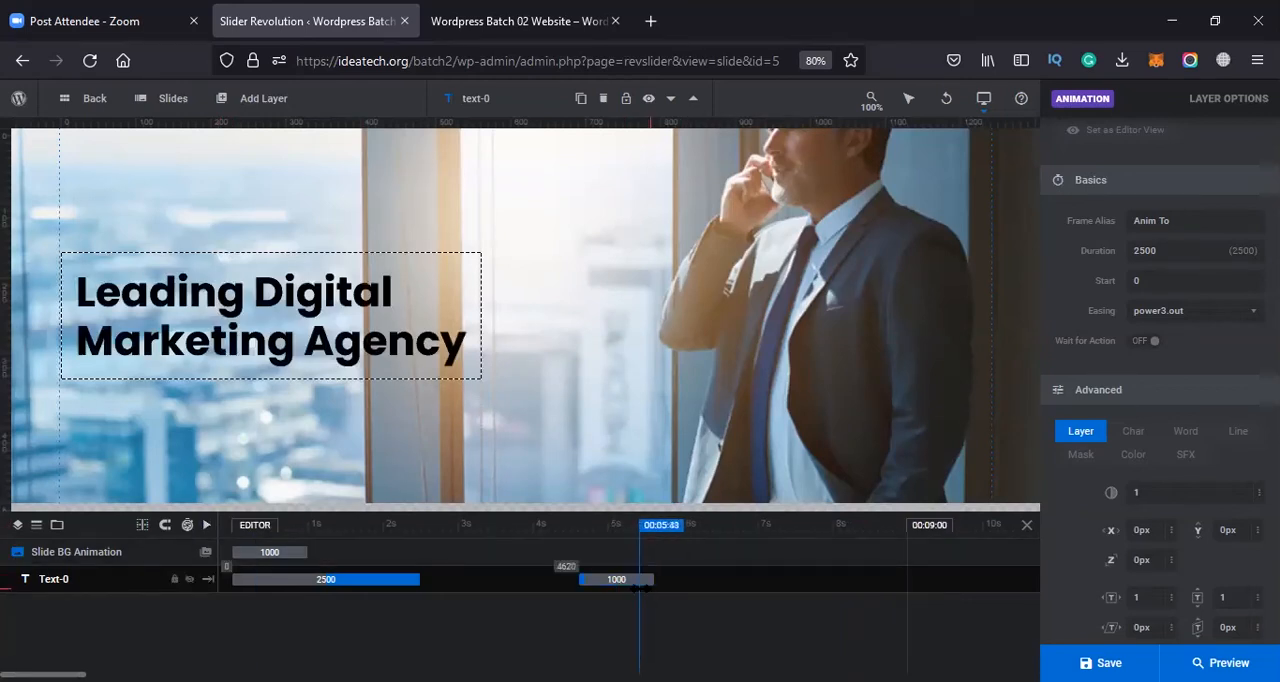
left_click_drag(614, 579, 729, 579)
left_click_drag(817, 579, 898, 580)
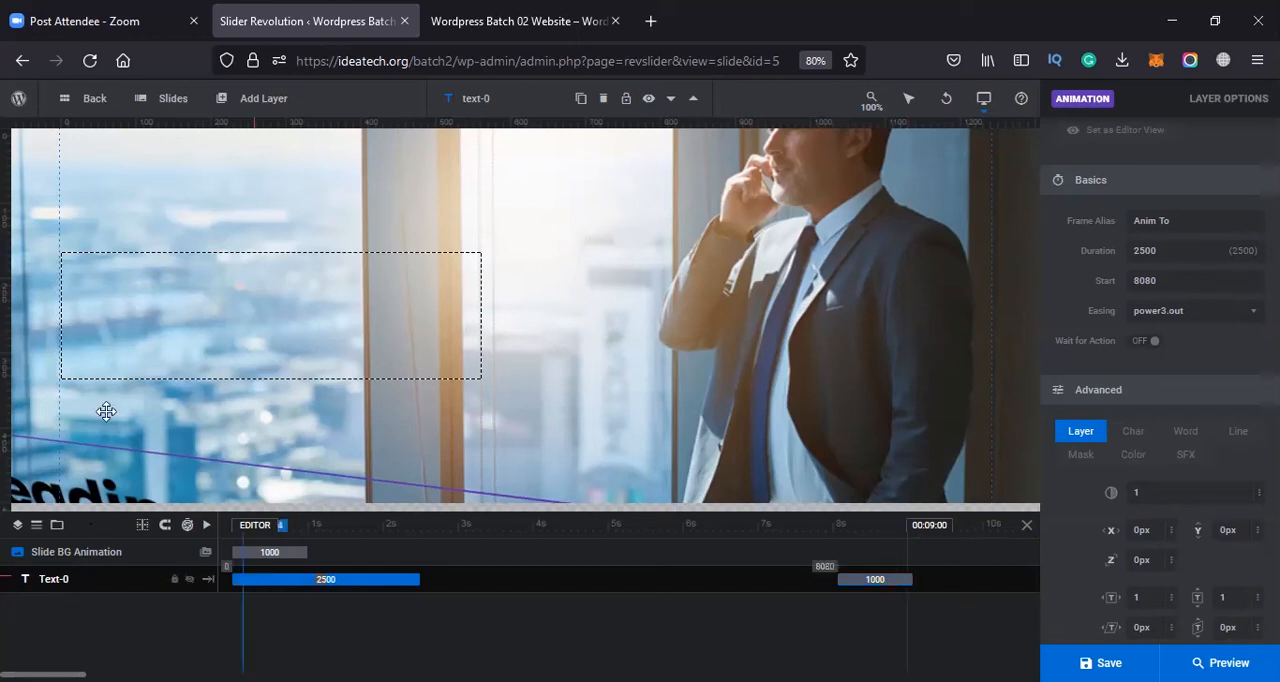
left_click(206, 525)
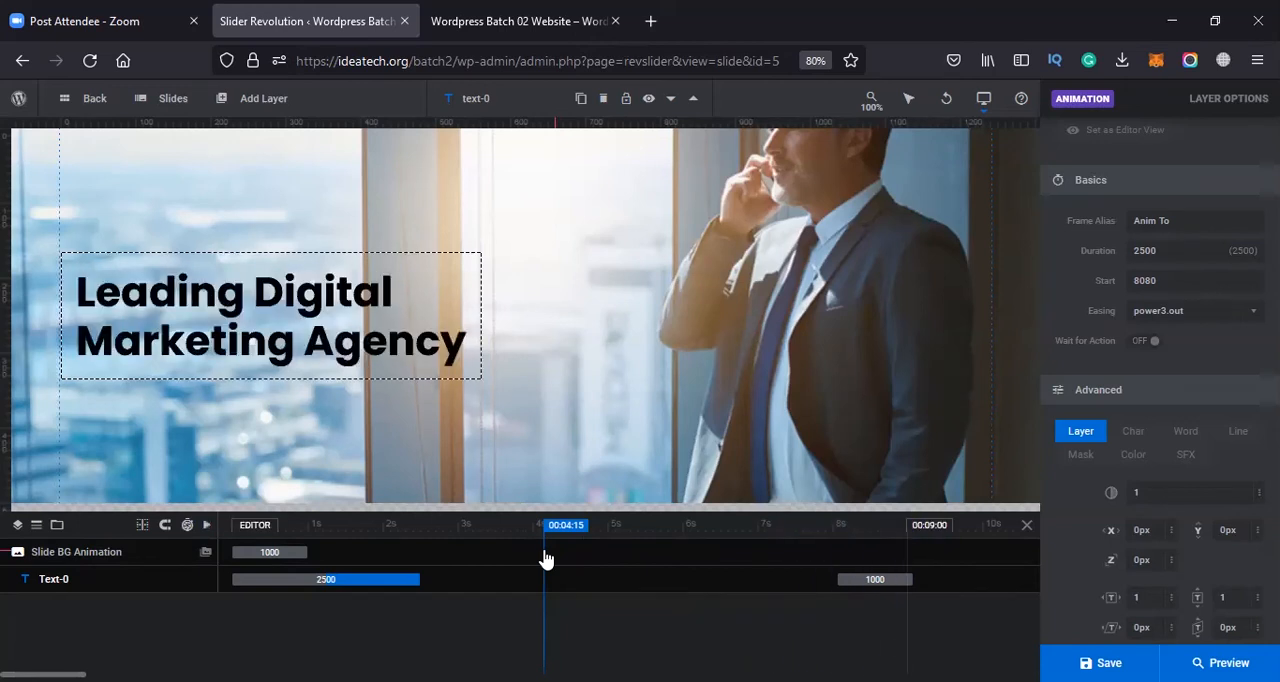
left_click_drag(885, 580, 847, 579)
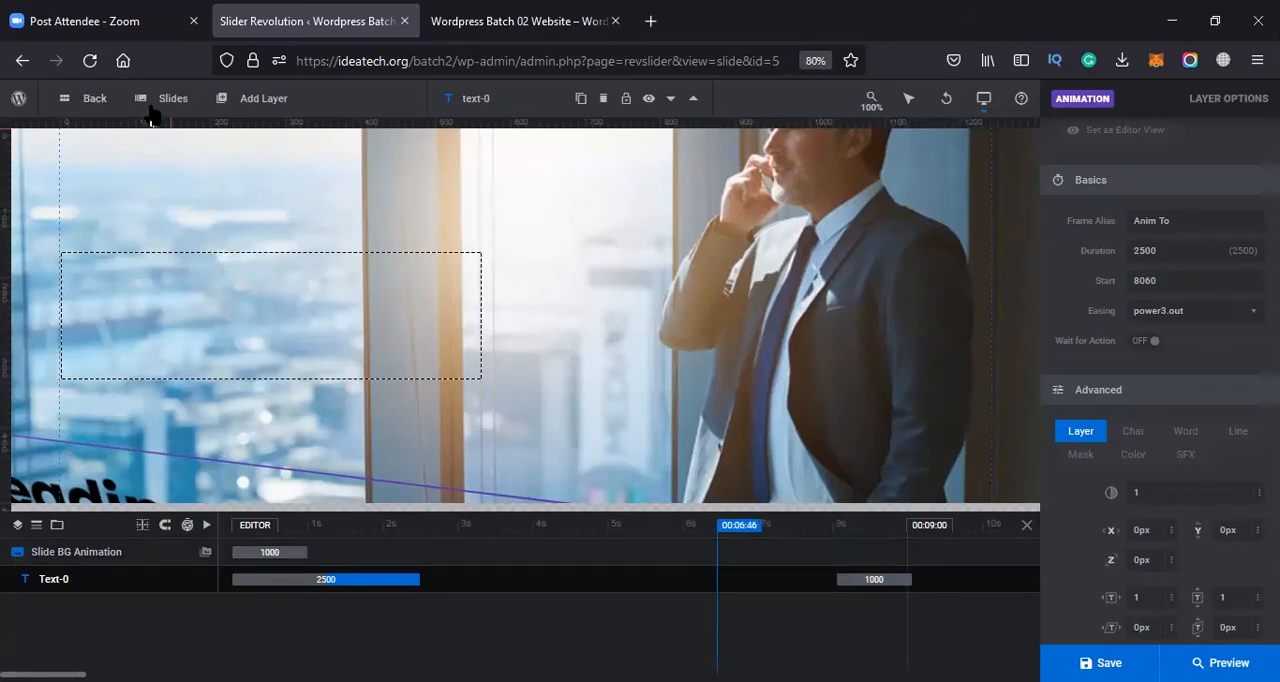
Add a button layer to the slide and place it directly below the headline, aligned with its left edge
mouse_move(152, 102)
mouse_move(258, 104)
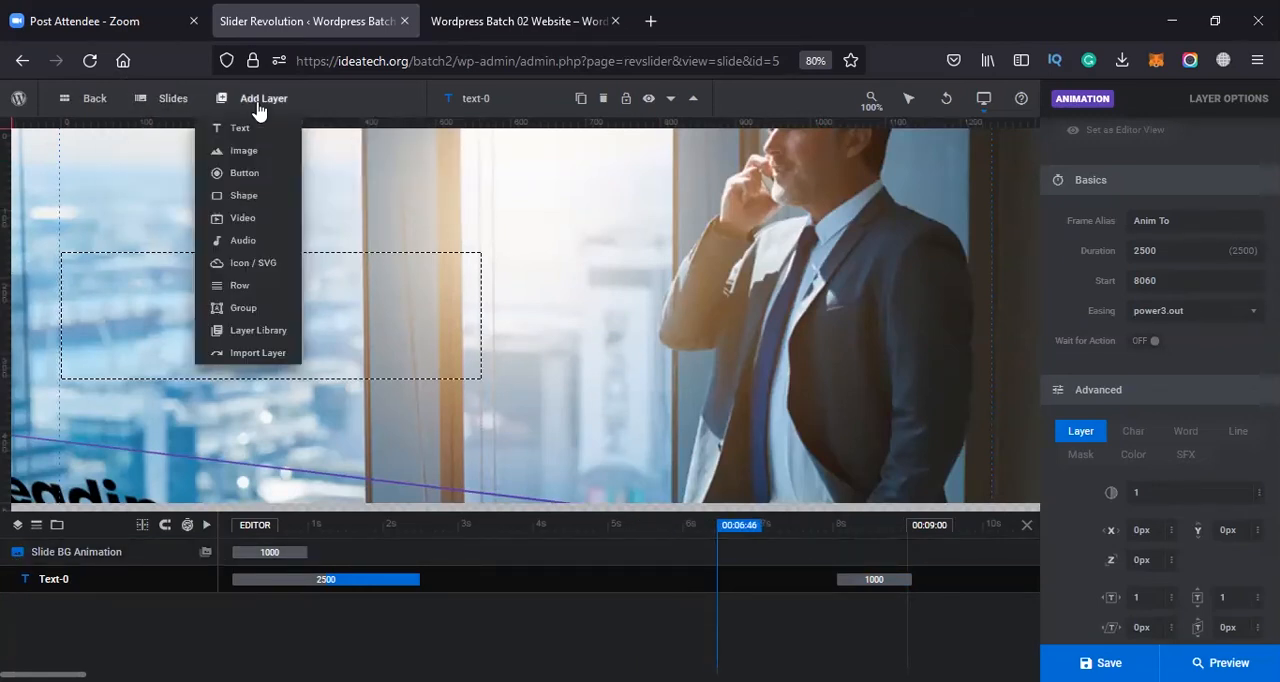
mouse_move(256, 158)
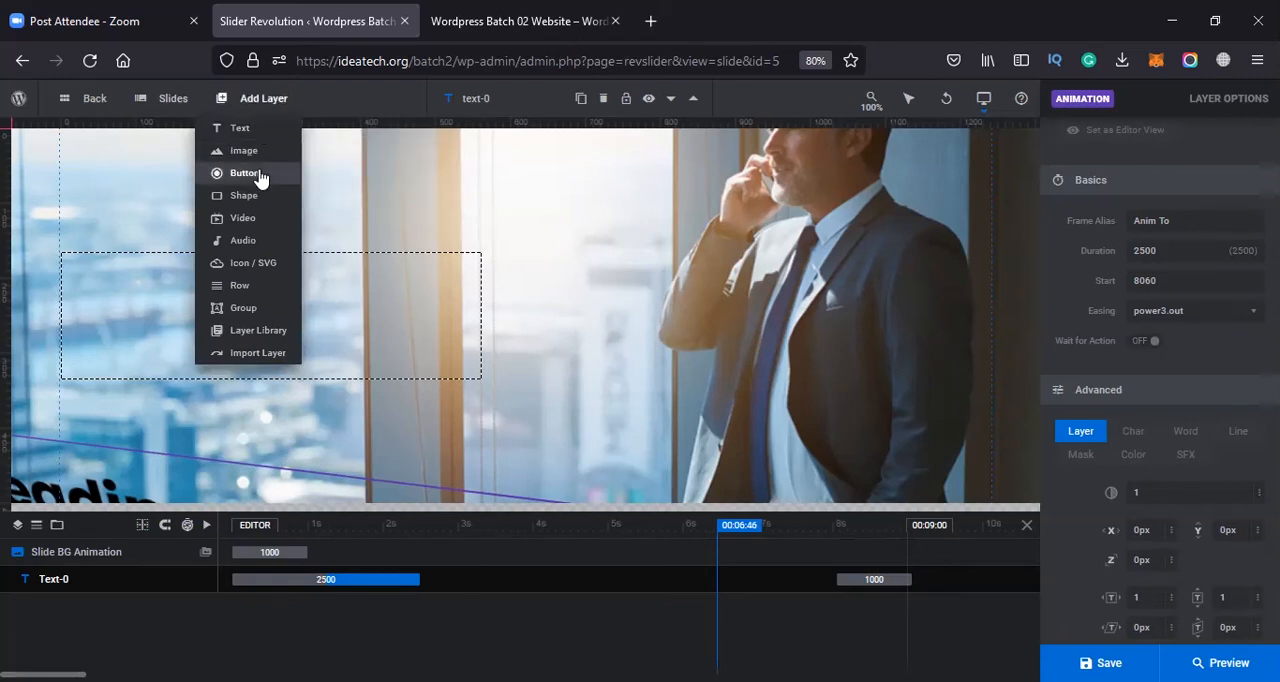
left_click(250, 173)
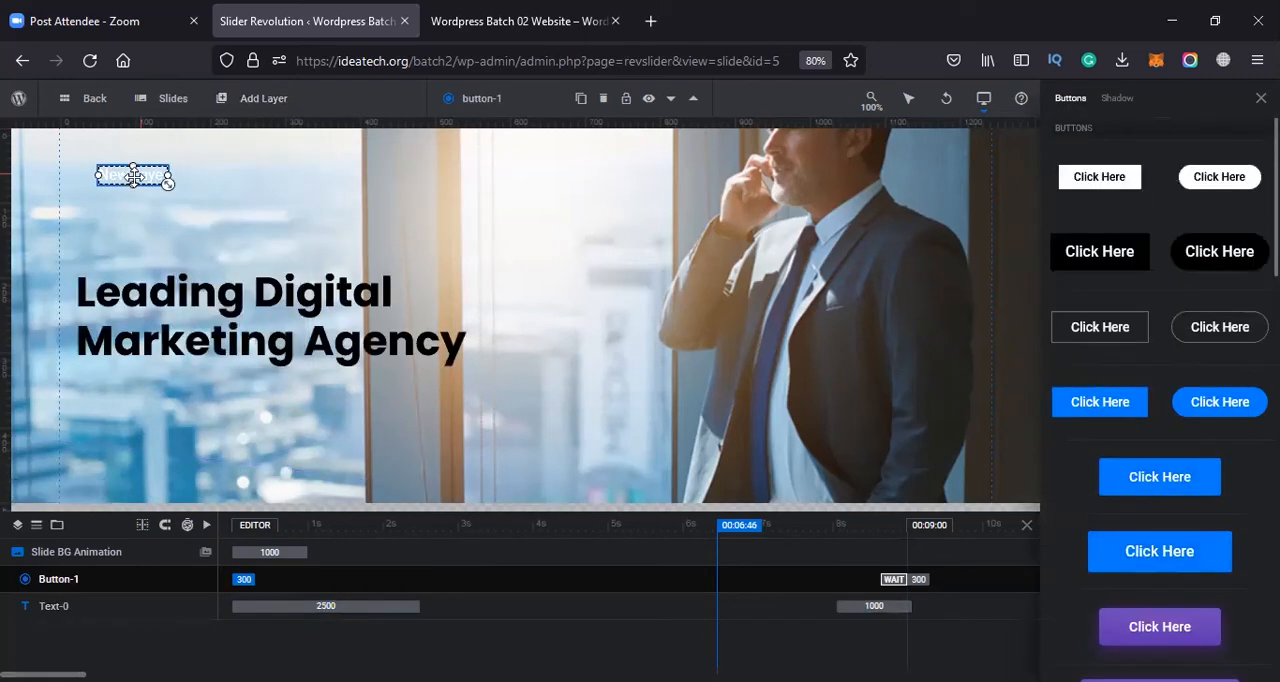
mouse_move(125, 295)
left_mouse_down()
mouse_move(109, 388)
mouse_move(142, 396)
left_mouse_up()
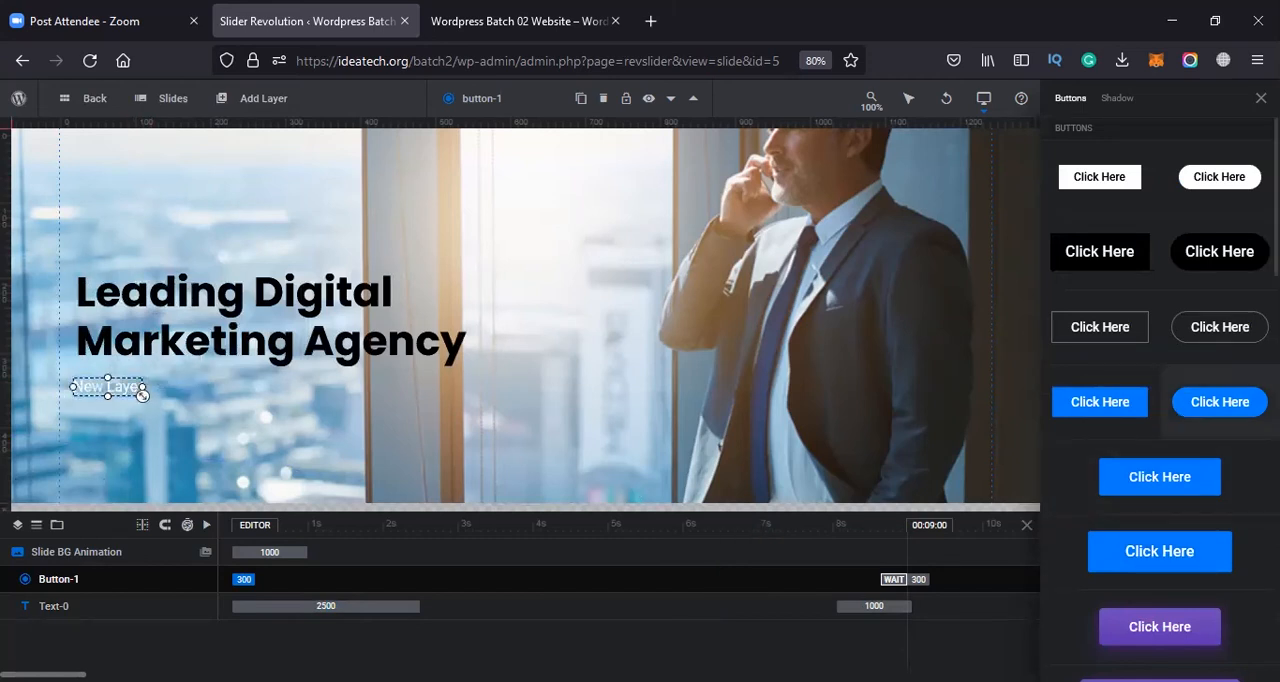
Apply the large purple button preset to the new button, browse the remaining presets and close the preset library
scroll(1214, 531, "down", 5)
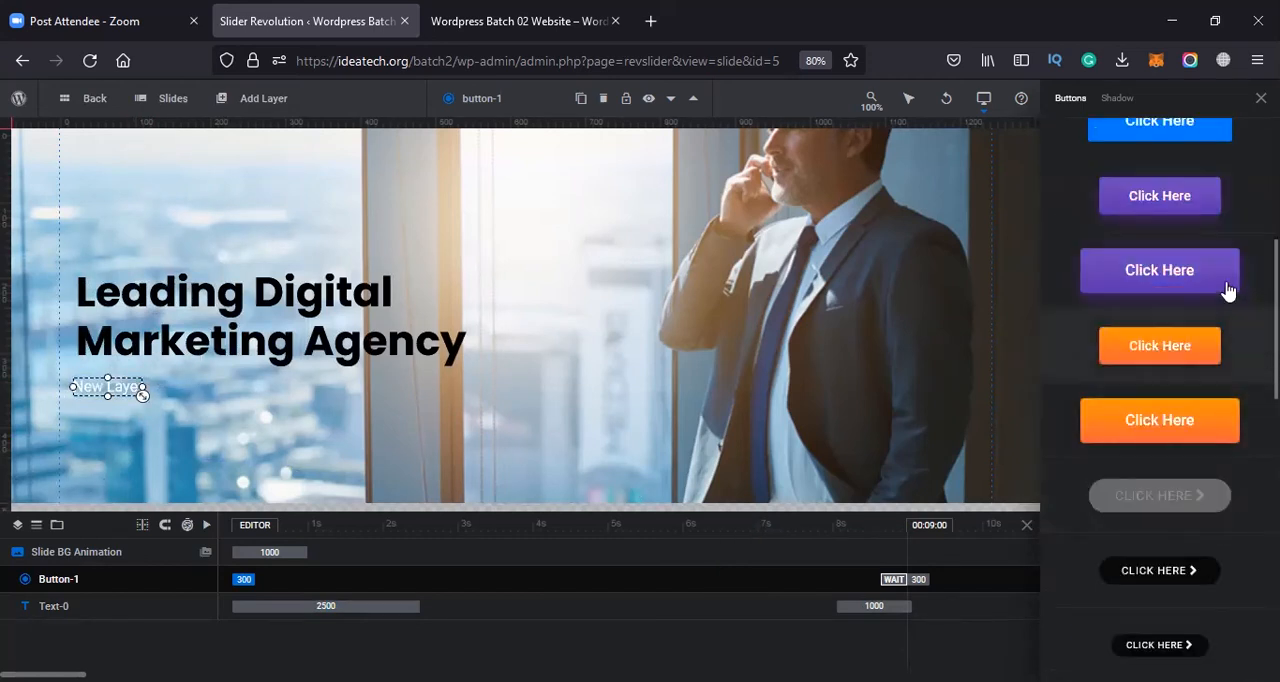
left_click(1200, 285)
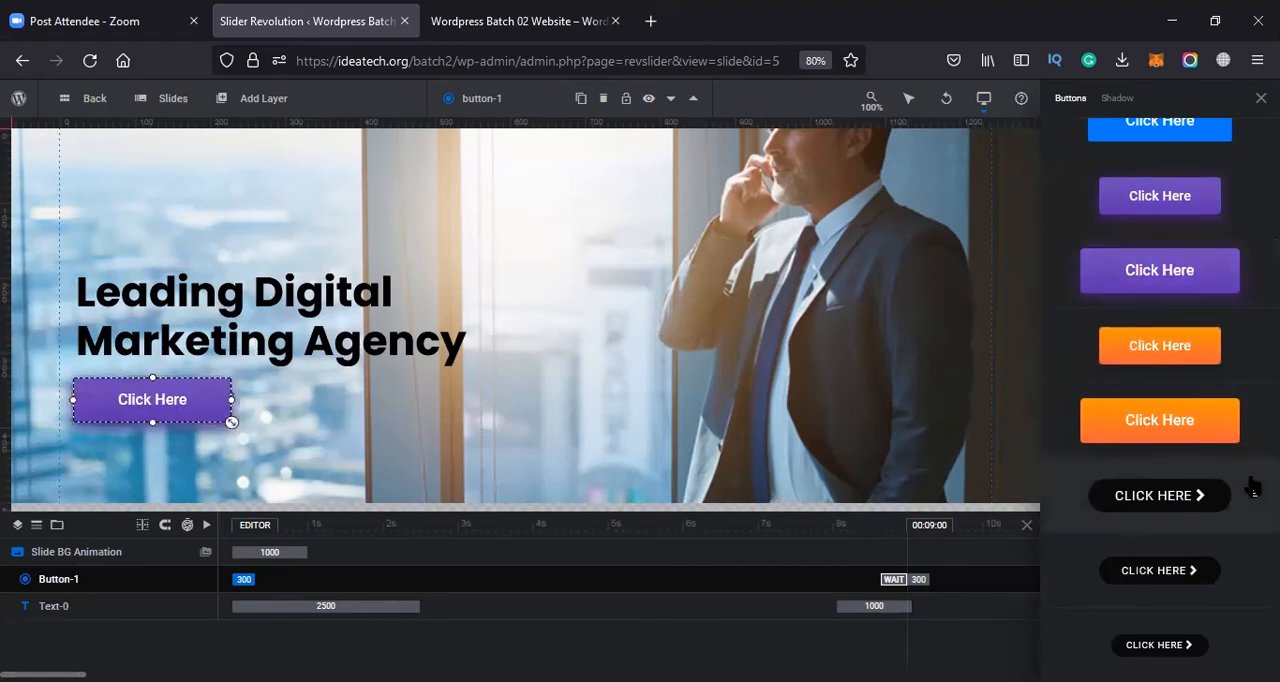
scroll(1118, 458, "down", 10)
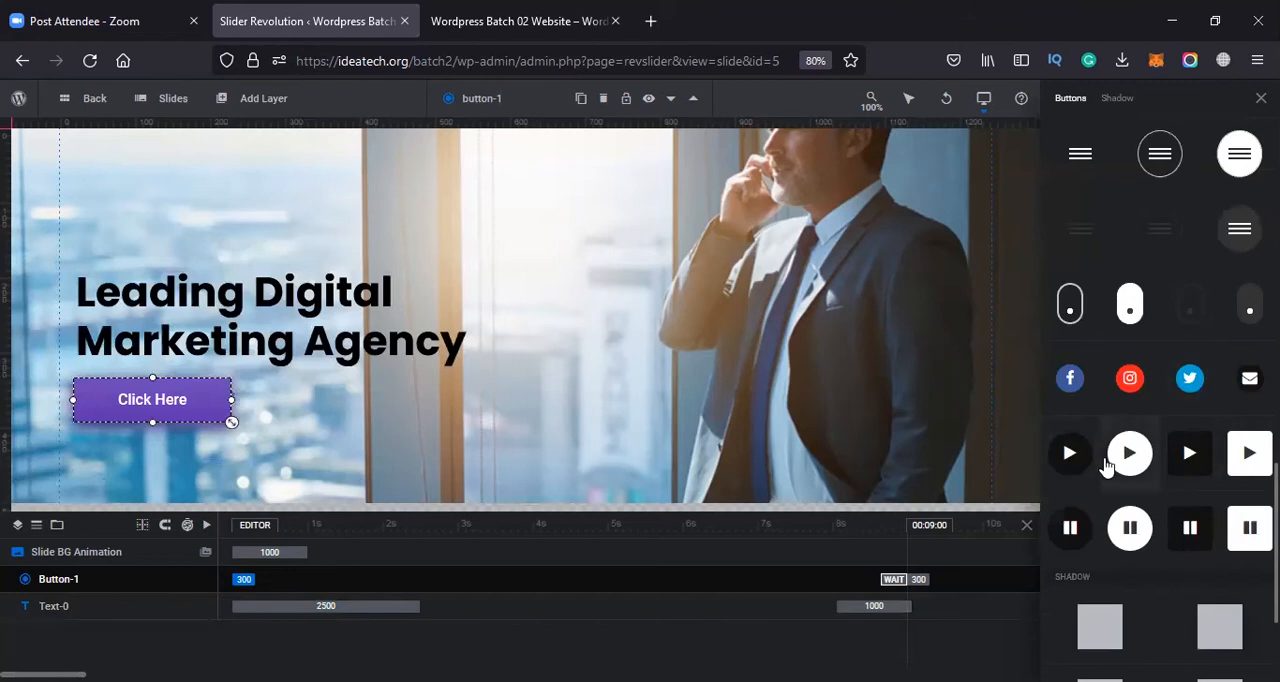
scroll(1090, 450, "down", 2)
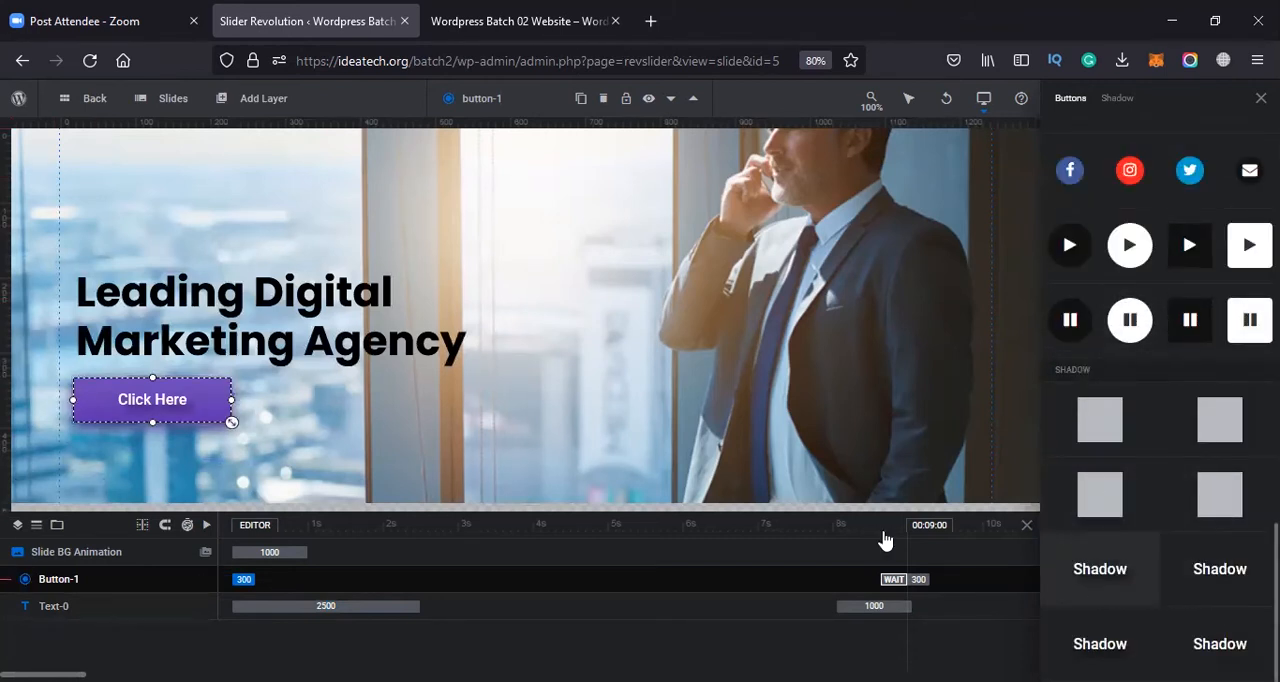
left_click(286, 390)
scroll(1200, 210, "up", 10)
scroll(1211, 165, "up", 3)
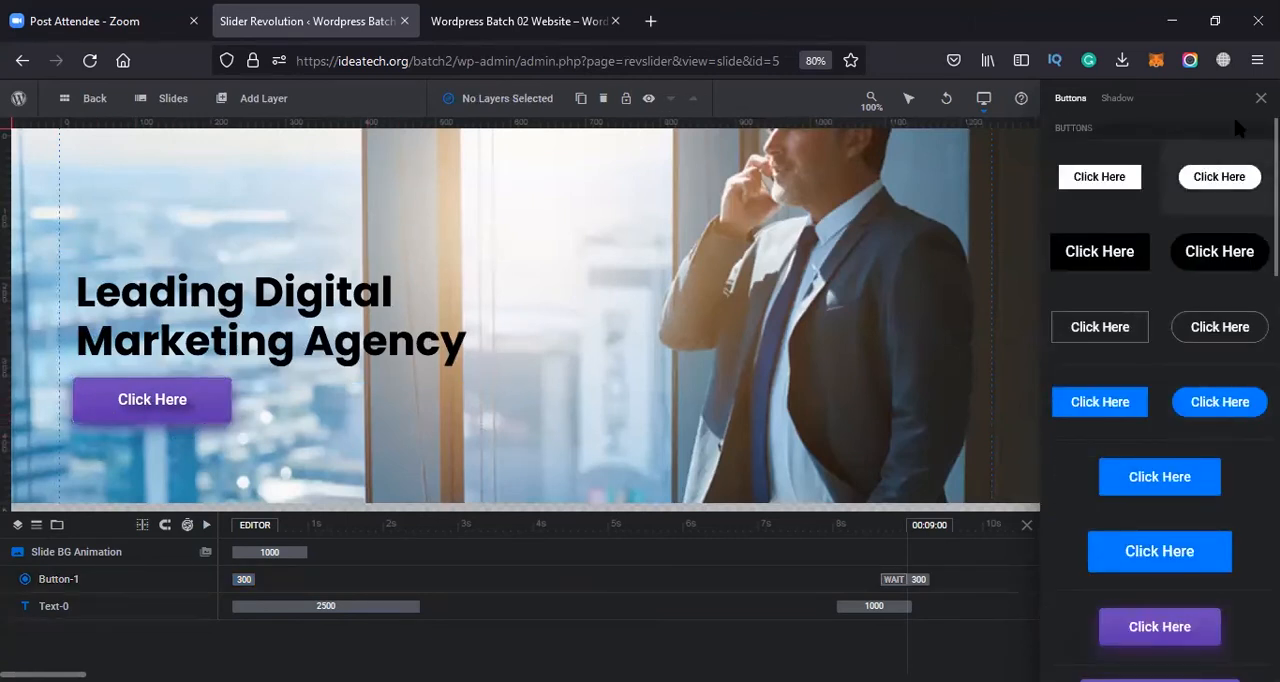
left_click(1261, 98)
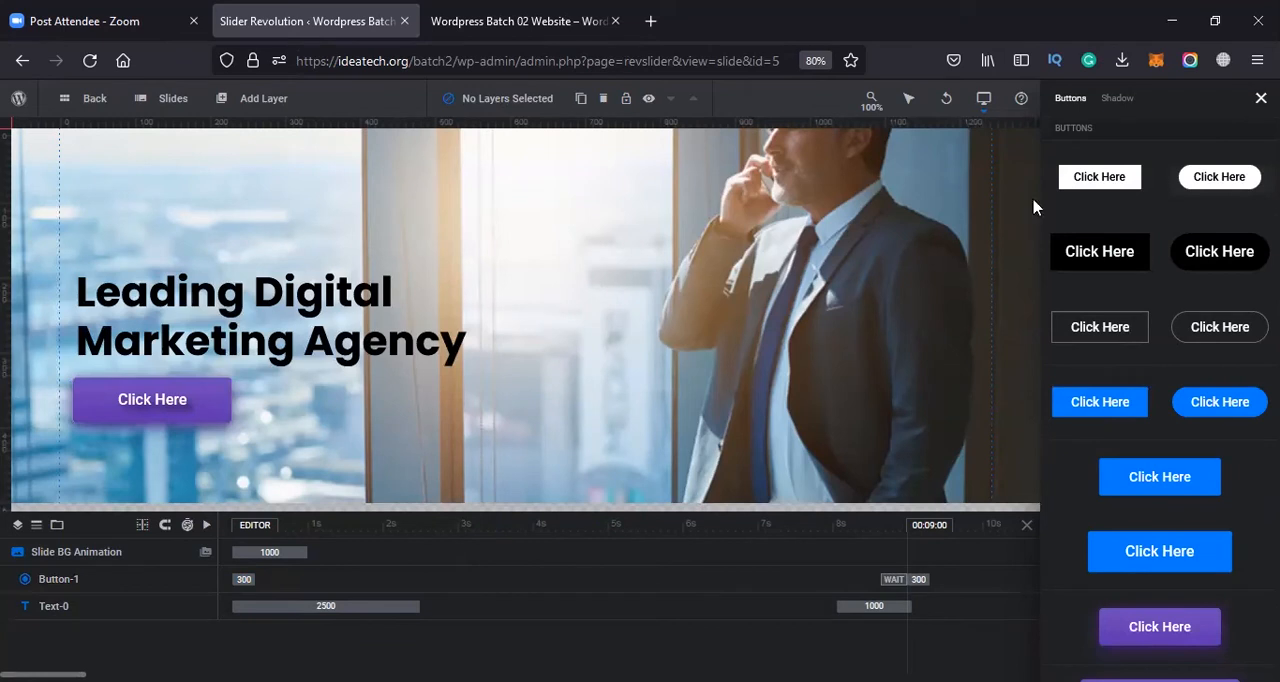
Change the button's text to "Contact Now"
left_click(177, 398)
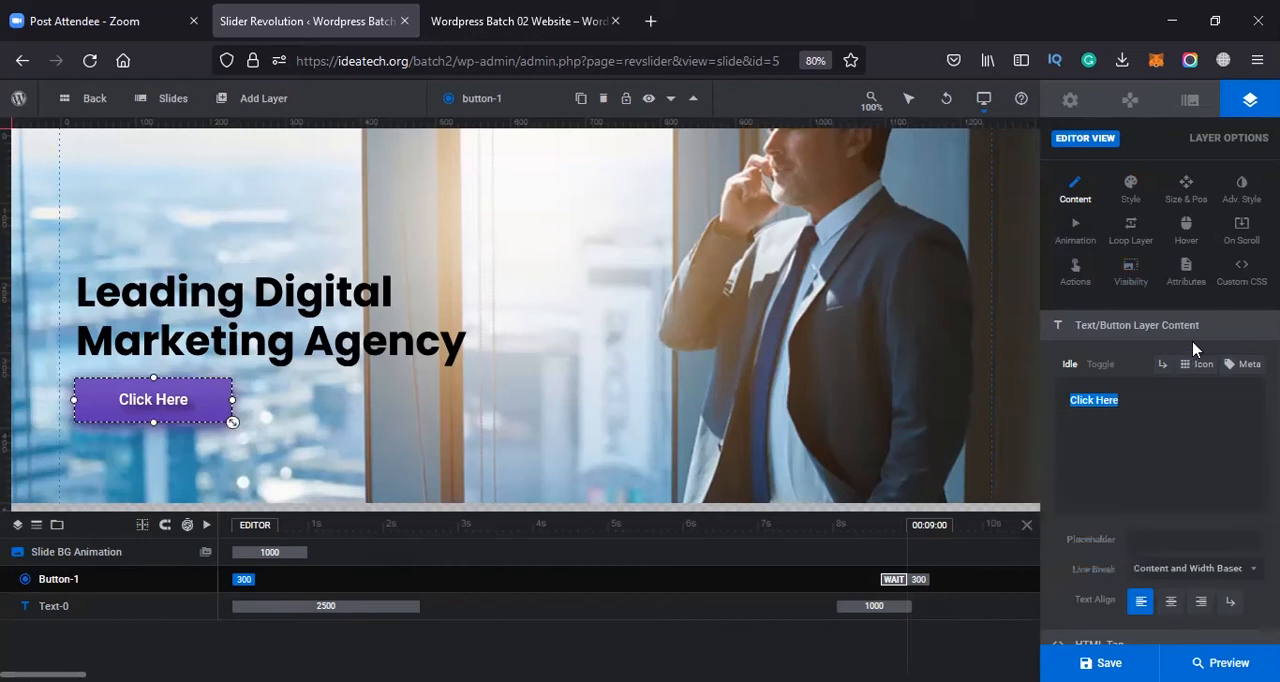
type("Con")
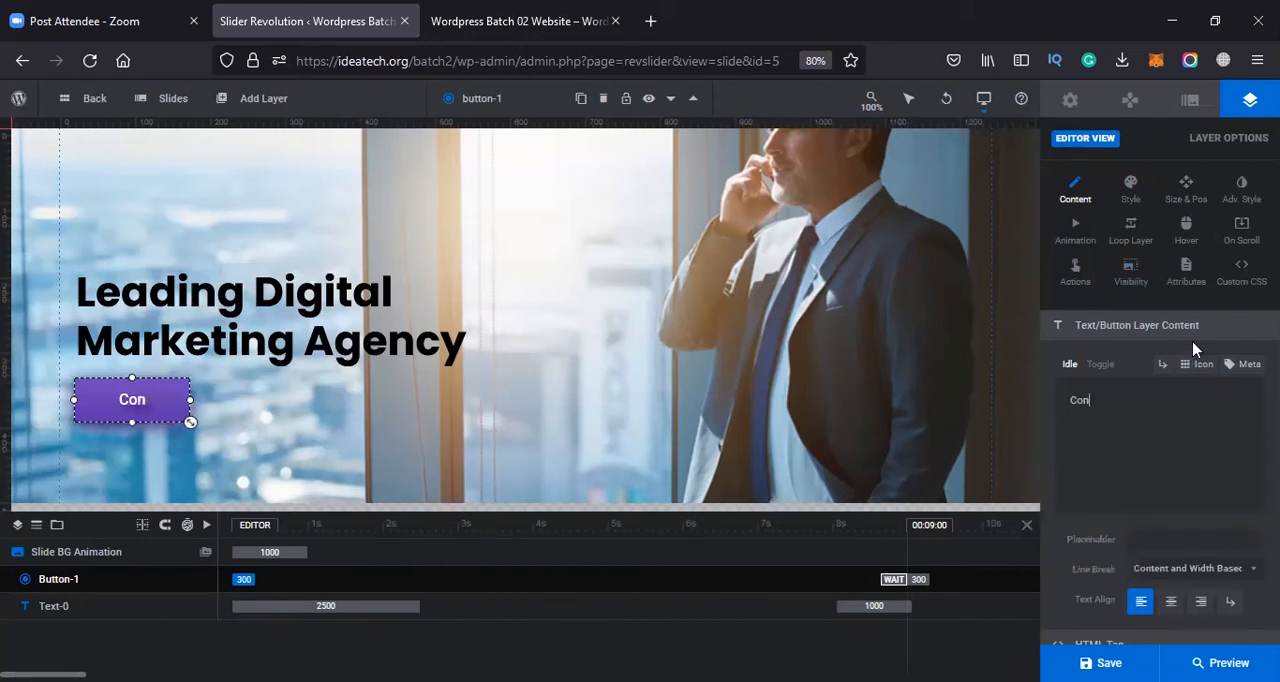
type("tact Now")
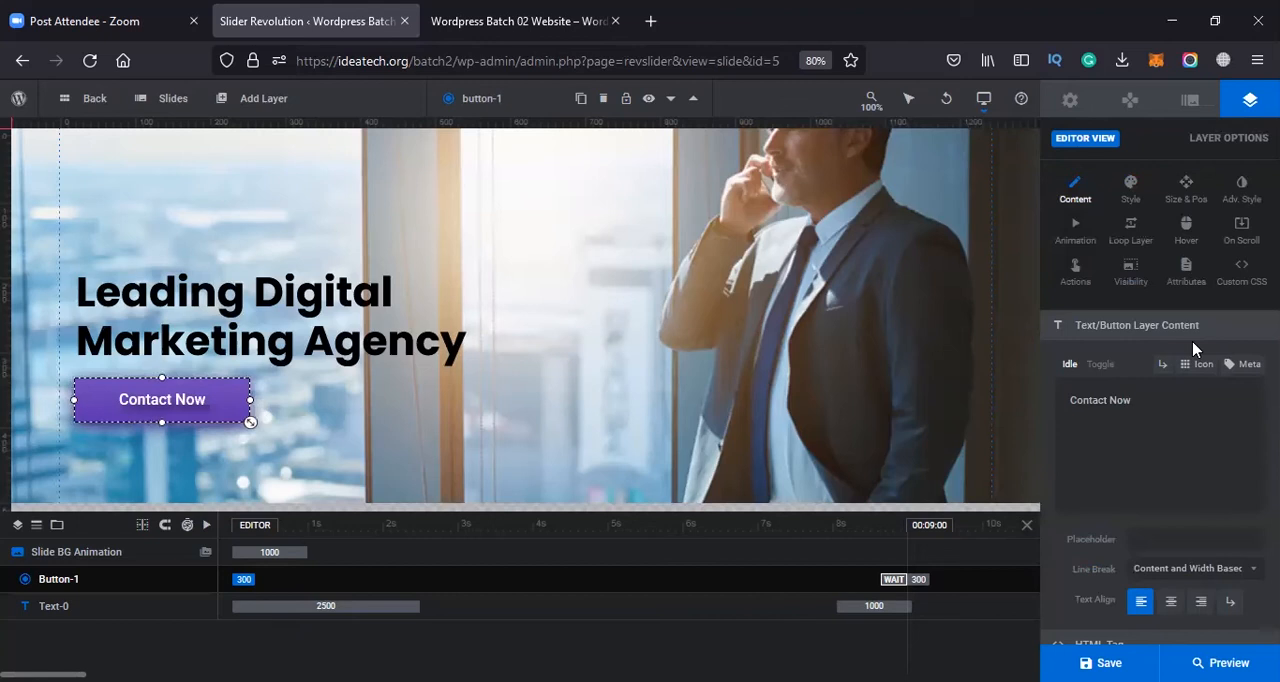
Try the left, centre and right text alignments on the button and set it to centre
scroll(1172, 500, "down", 2)
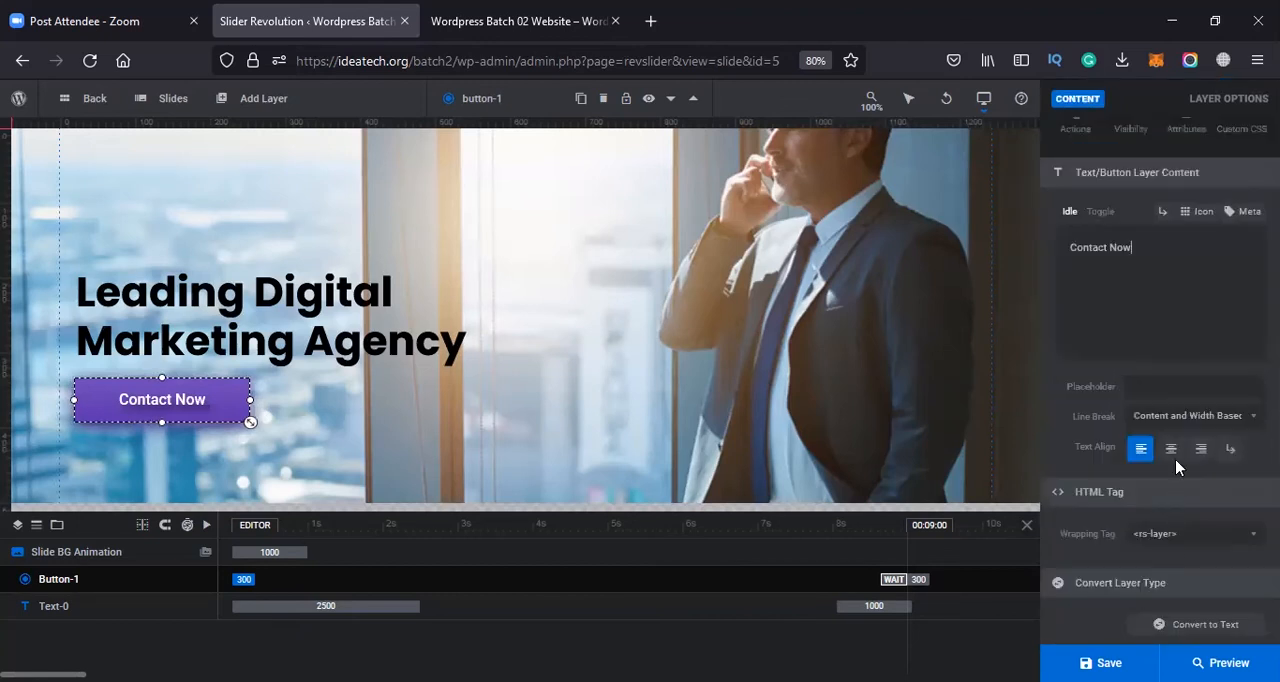
left_click(1176, 460)
left_click(1146, 459)
mouse_move(245, 100)
left_click(1203, 452)
left_click(1139, 452)
left_click(1168, 452)
scroll(1141, 352, "down", 1)
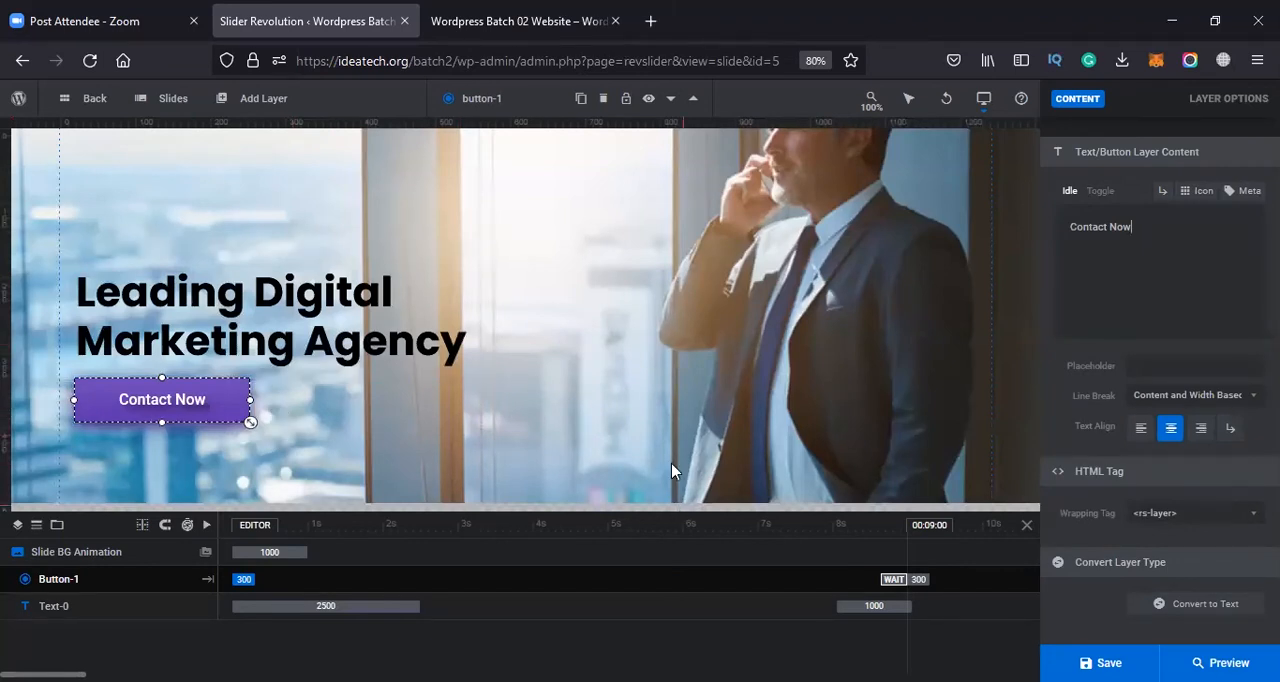
Try several gradient presets for the button's background colour and apply the blue one starting at #1ad6fd
scroll(1100, 330, "up", 3)
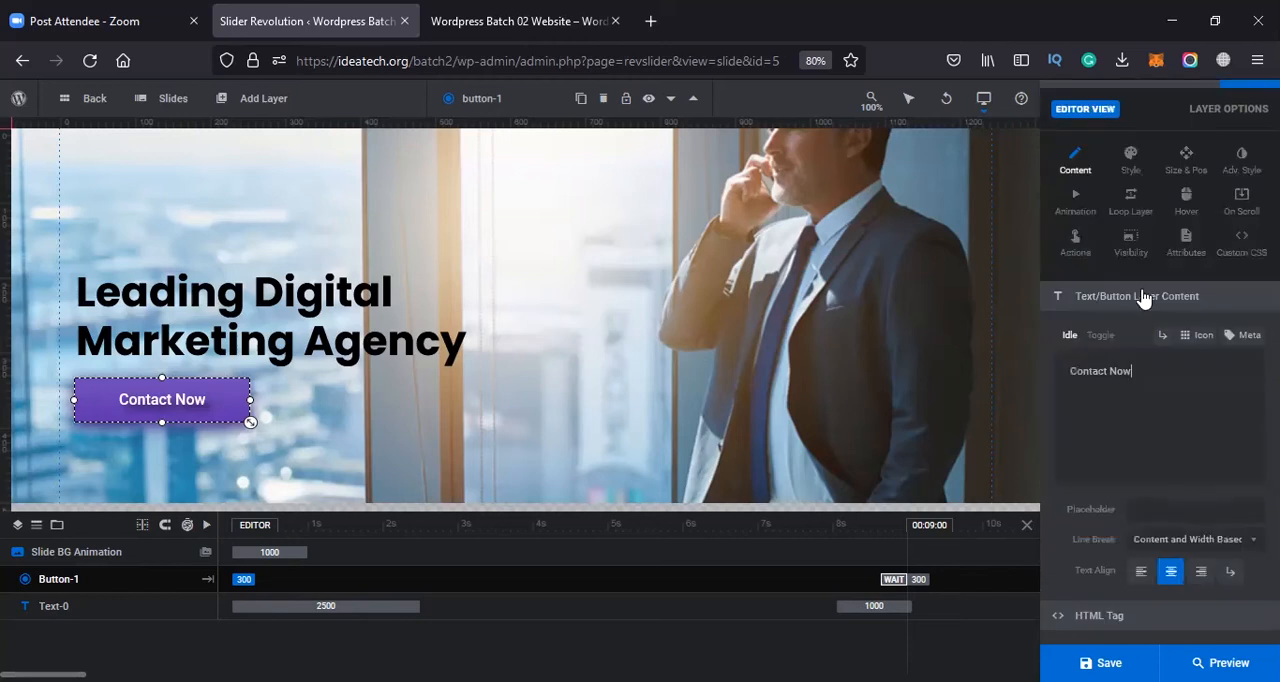
left_click(1130, 160)
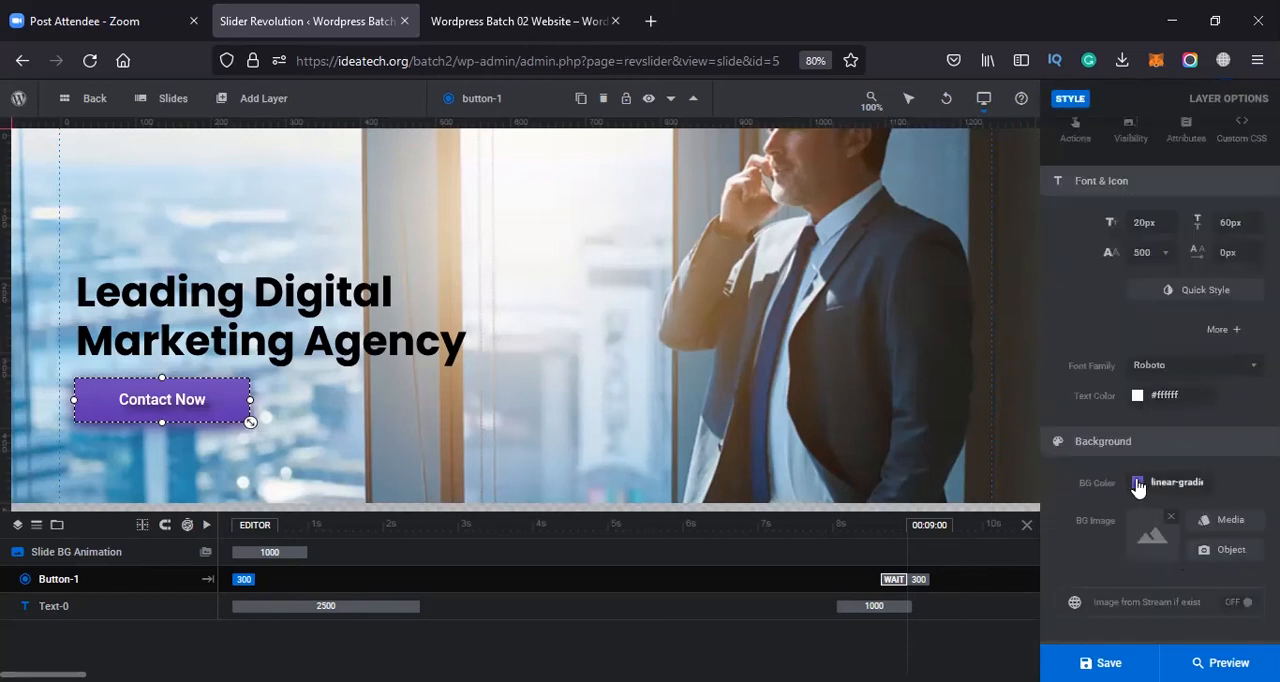
left_click(1138, 483)
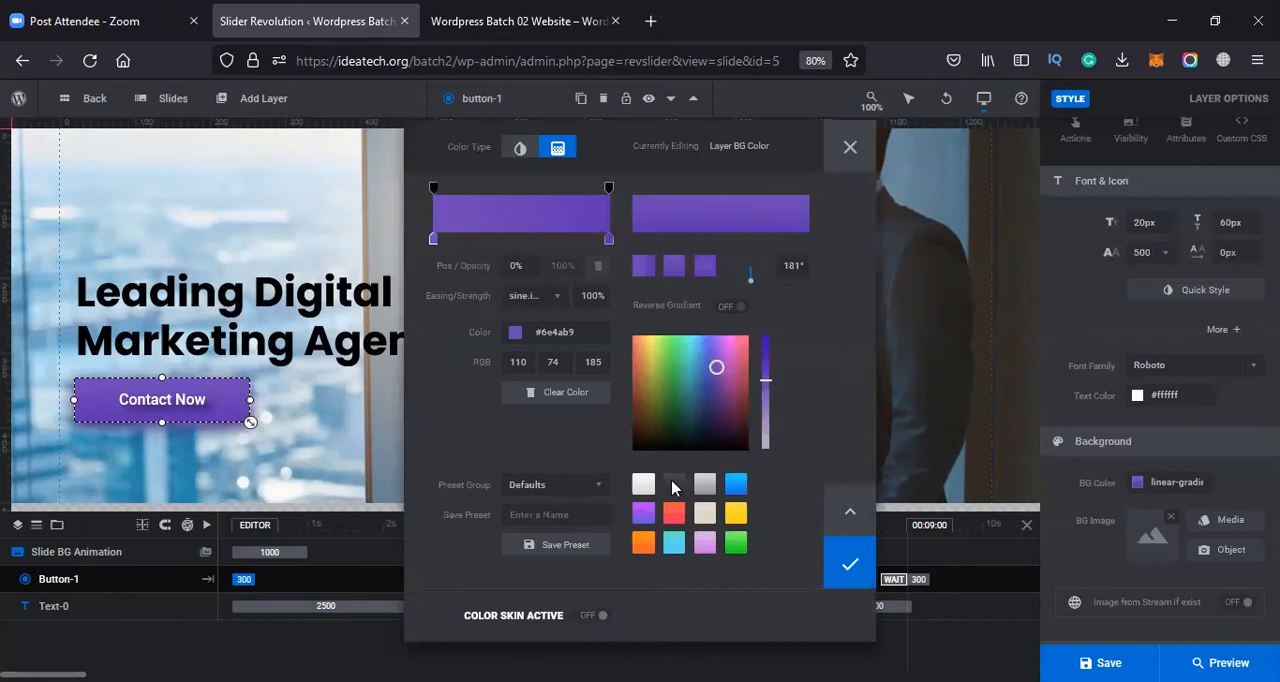
left_click(739, 494)
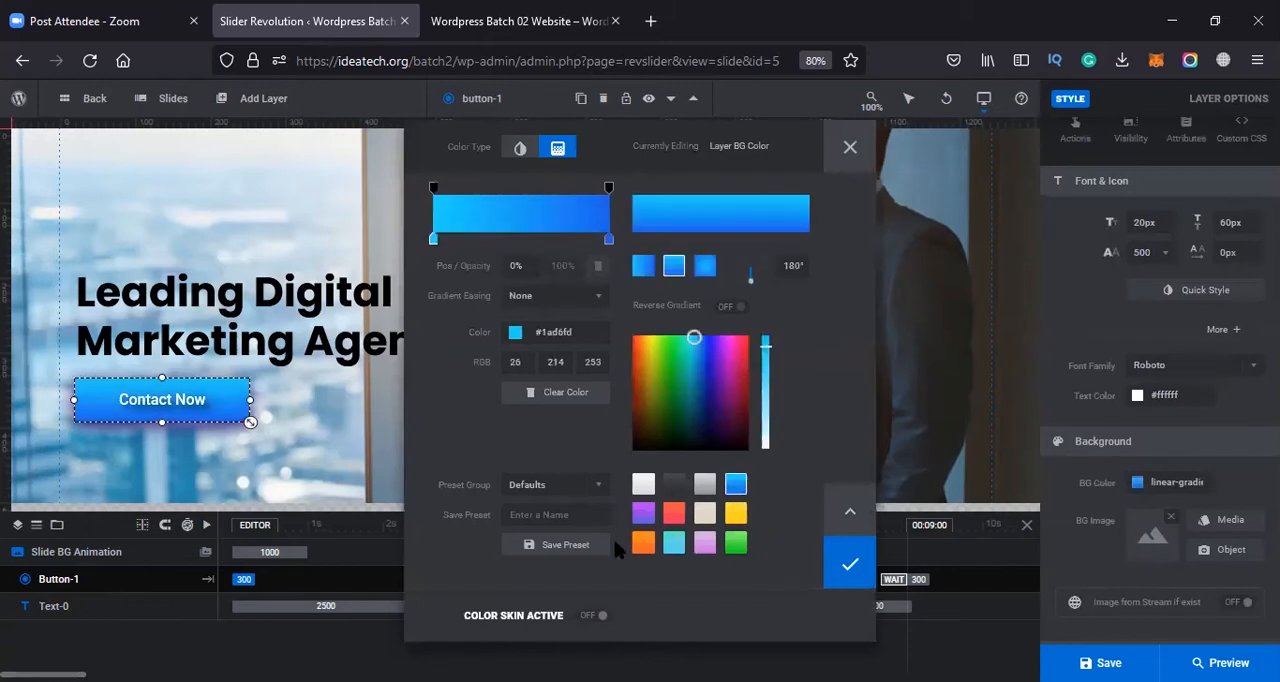
left_click(674, 542)
left_click(644, 514)
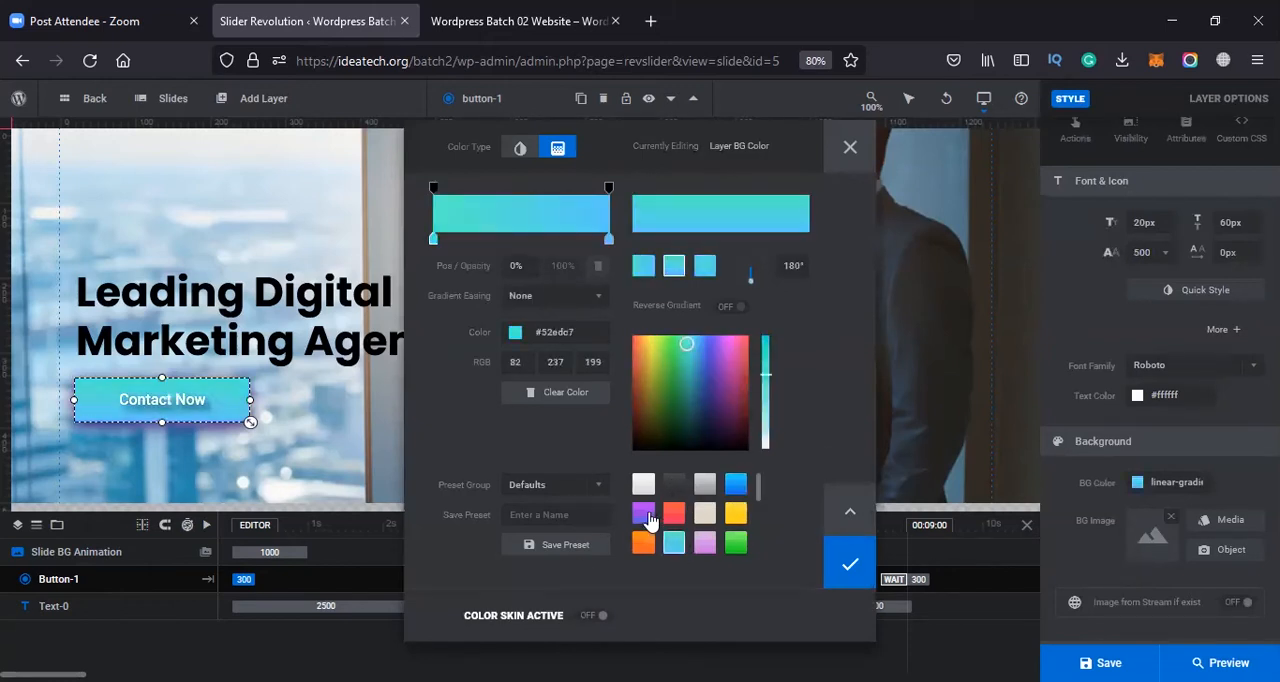
left_click(740, 486)
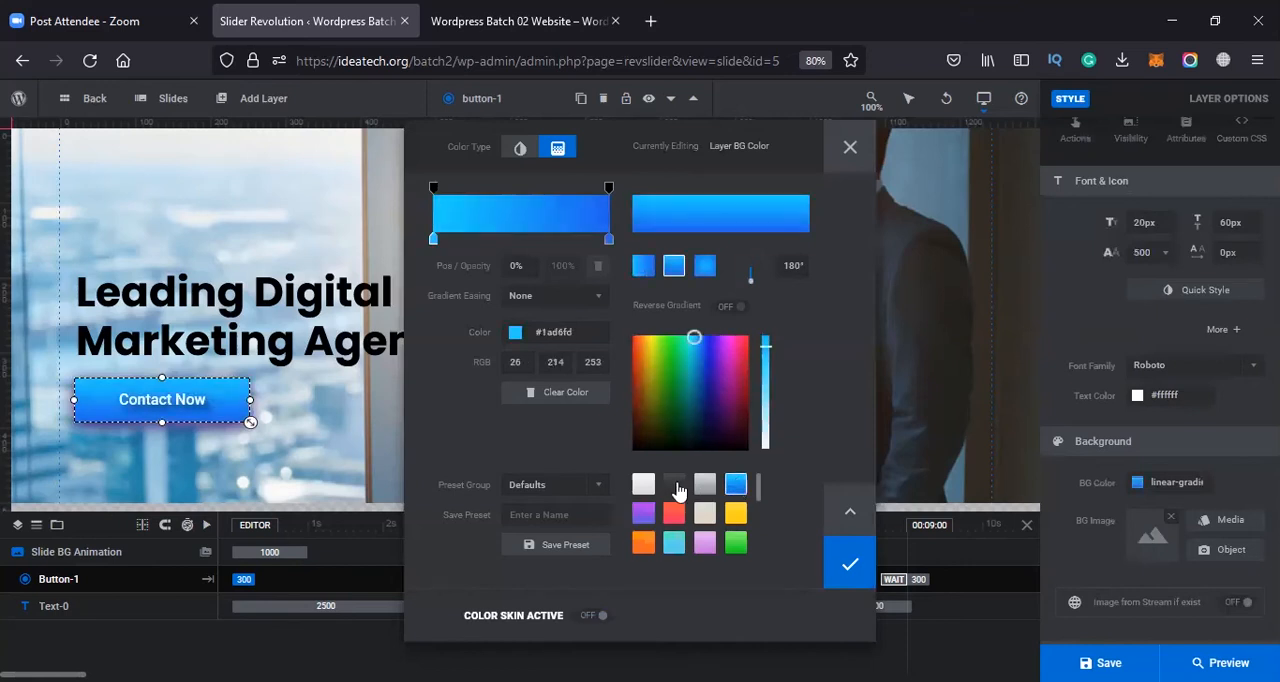
left_click(676, 486)
left_click(735, 487)
Compare the radial, horizontal and vertical directions of the button's blue background gradient and apply the vertical 180° one
left_click(704, 268)
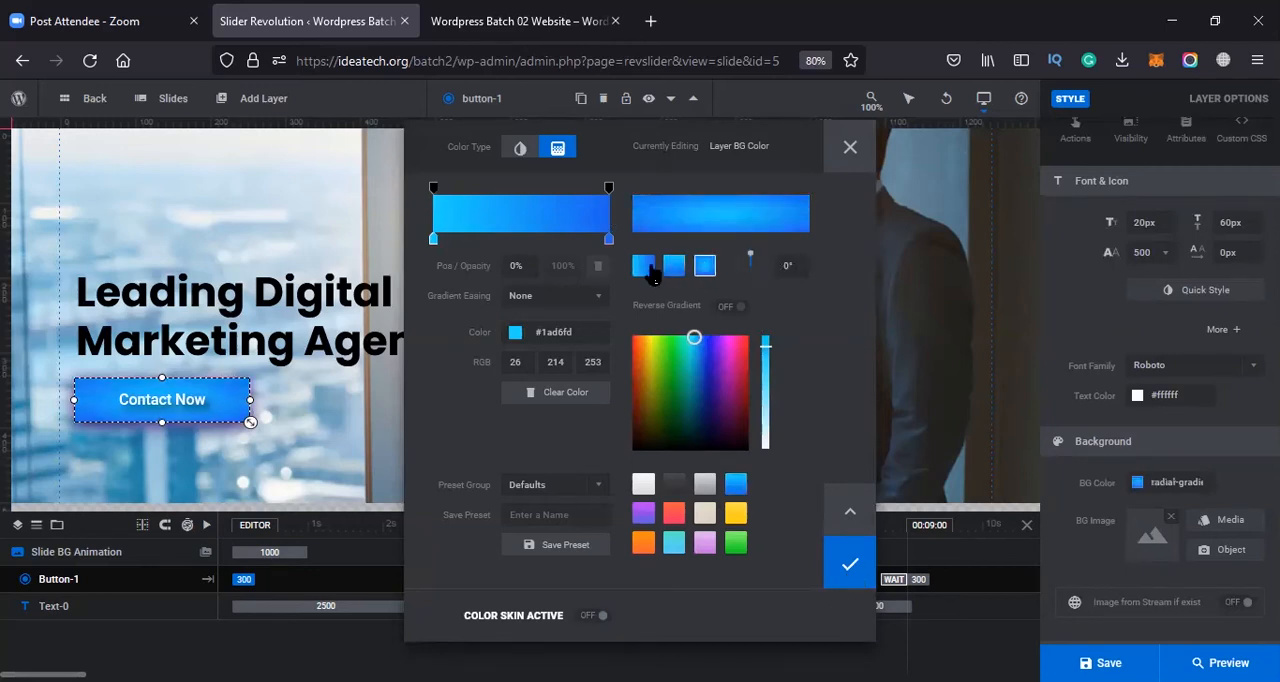
left_click(646, 263)
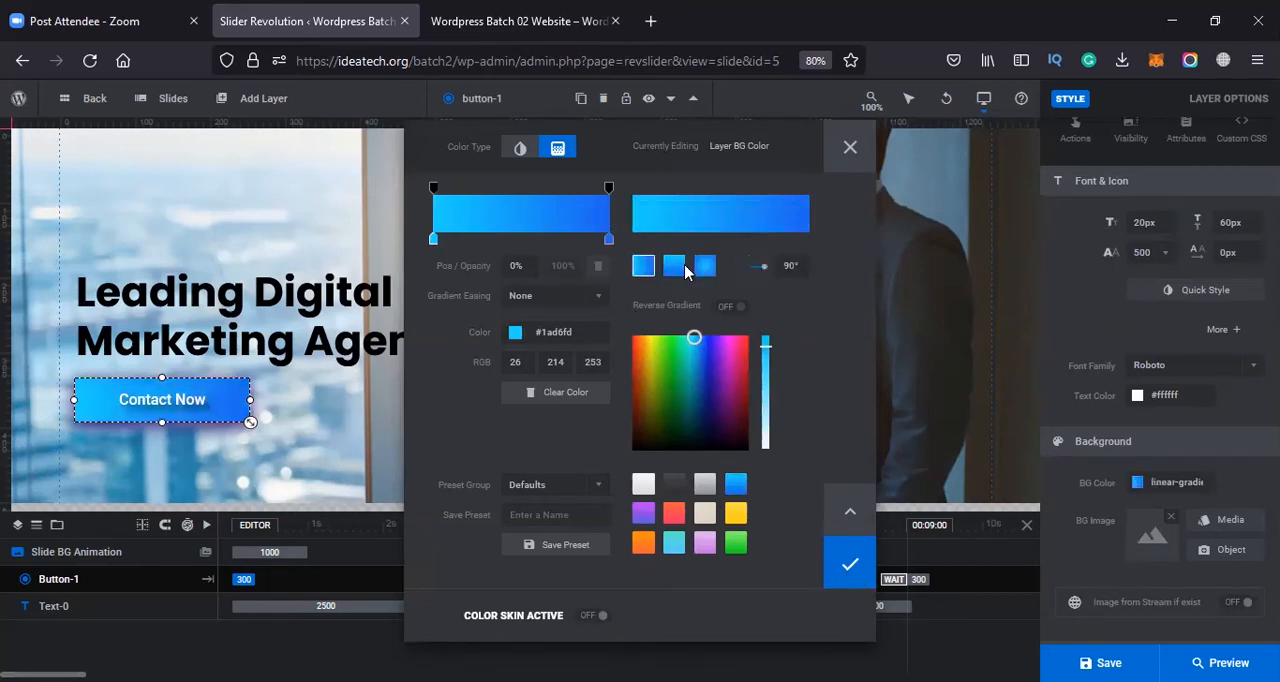
left_click(682, 268)
left_click(705, 266)
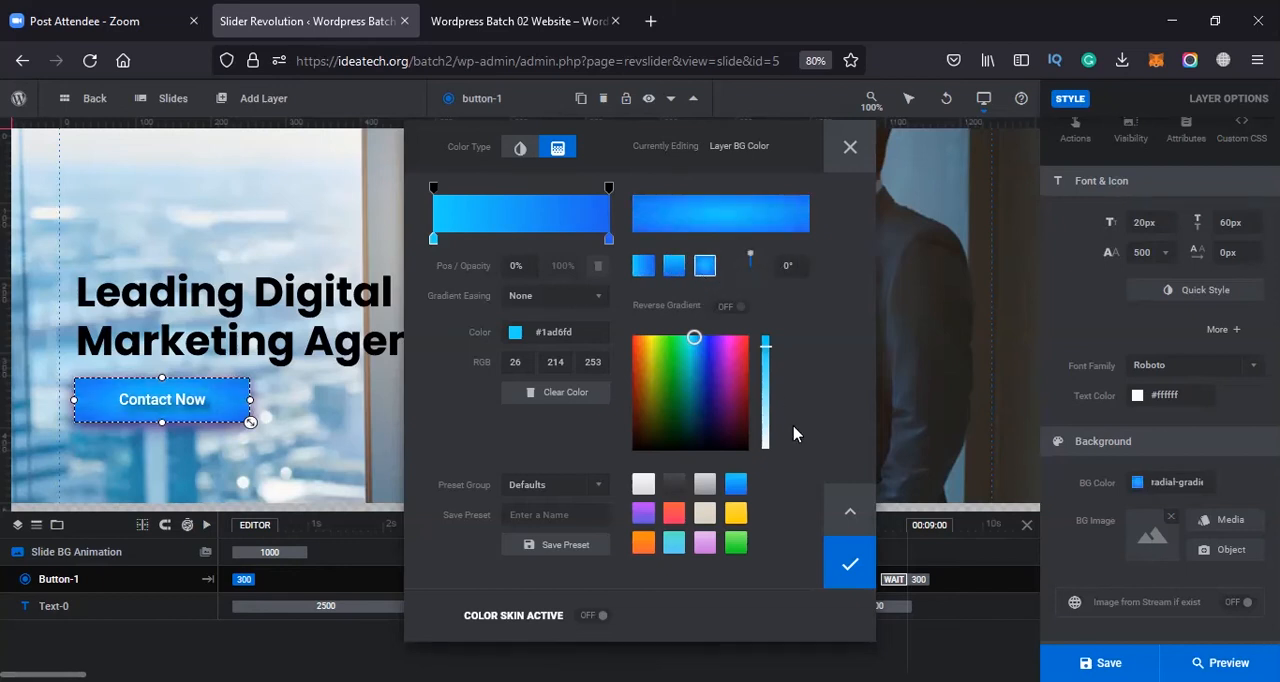
left_click(643, 268)
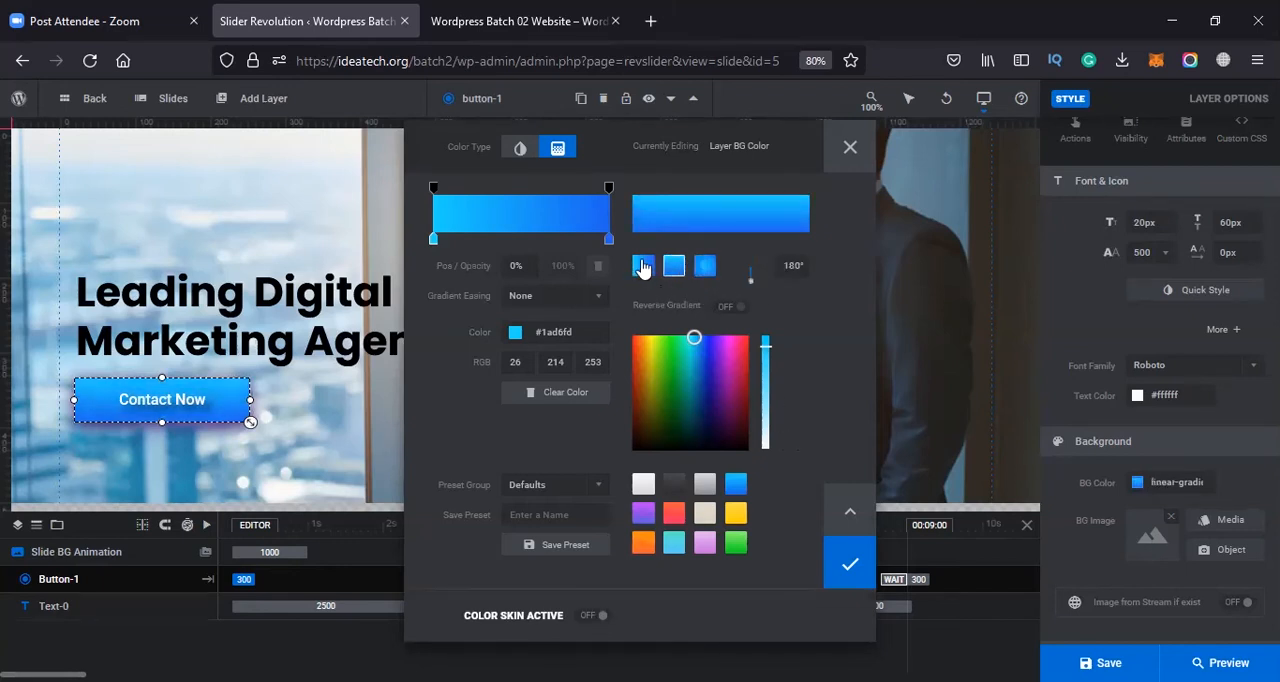
left_click(643, 268)
left_click(675, 266)
left_click(851, 566)
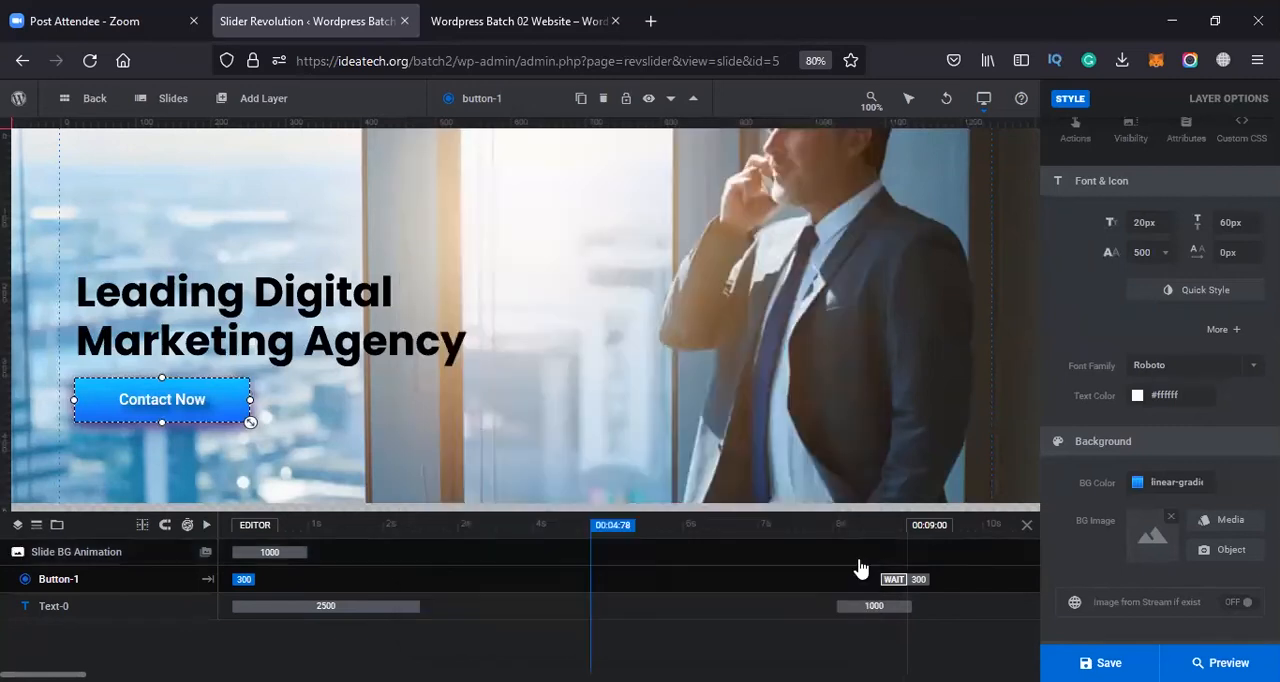
Darken the end colour of the button's background gradient to #003e82 and deselect the button
left_click(1138, 484)
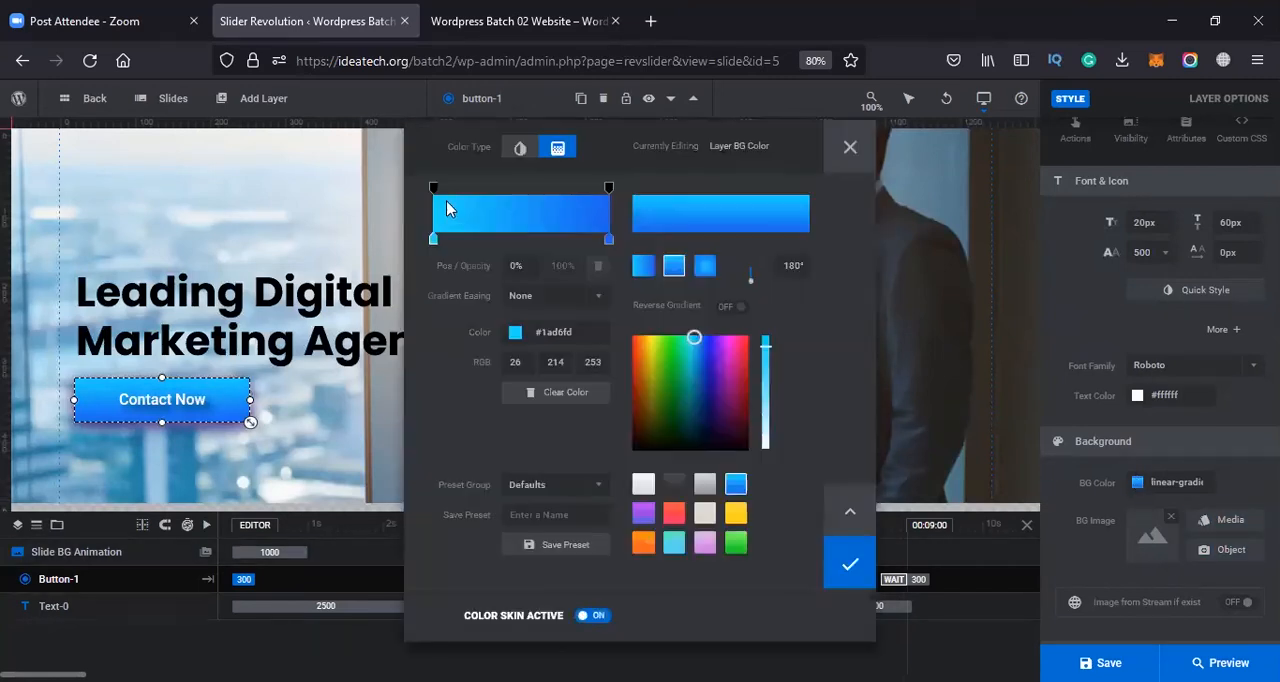
left_click(609, 240)
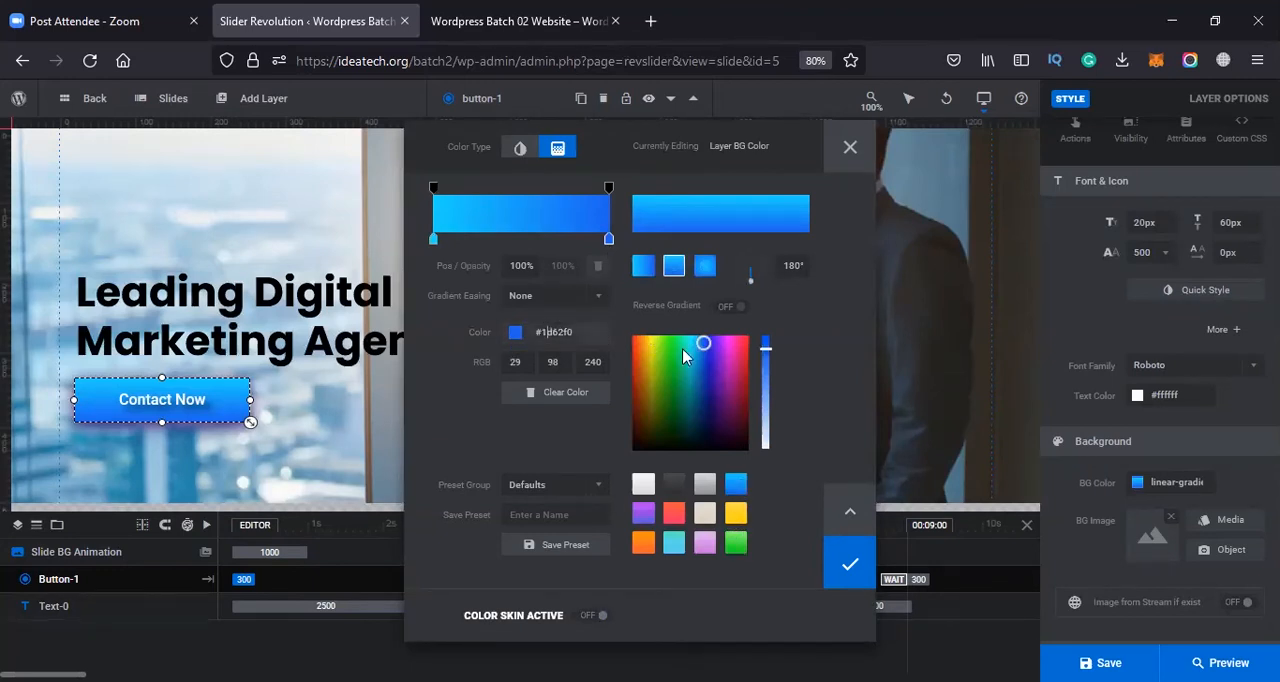
left_click_drag(703, 344, 703, 388)
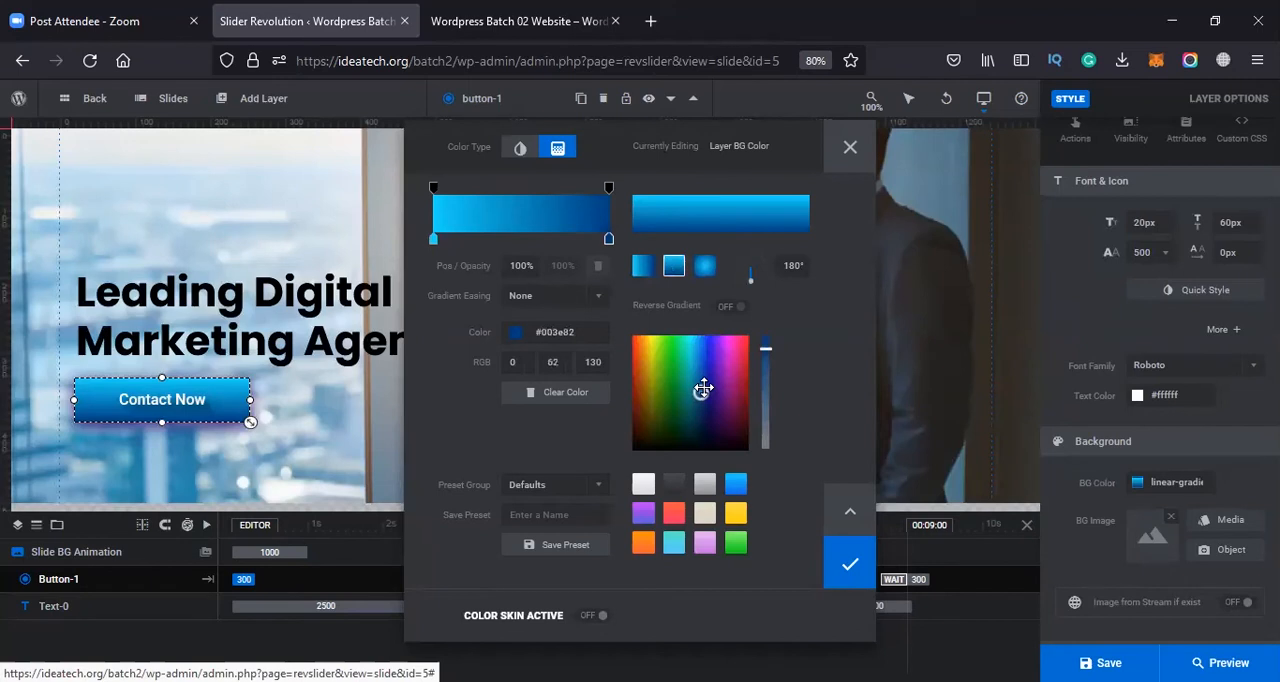
left_click(850, 560)
left_click(350, 424)
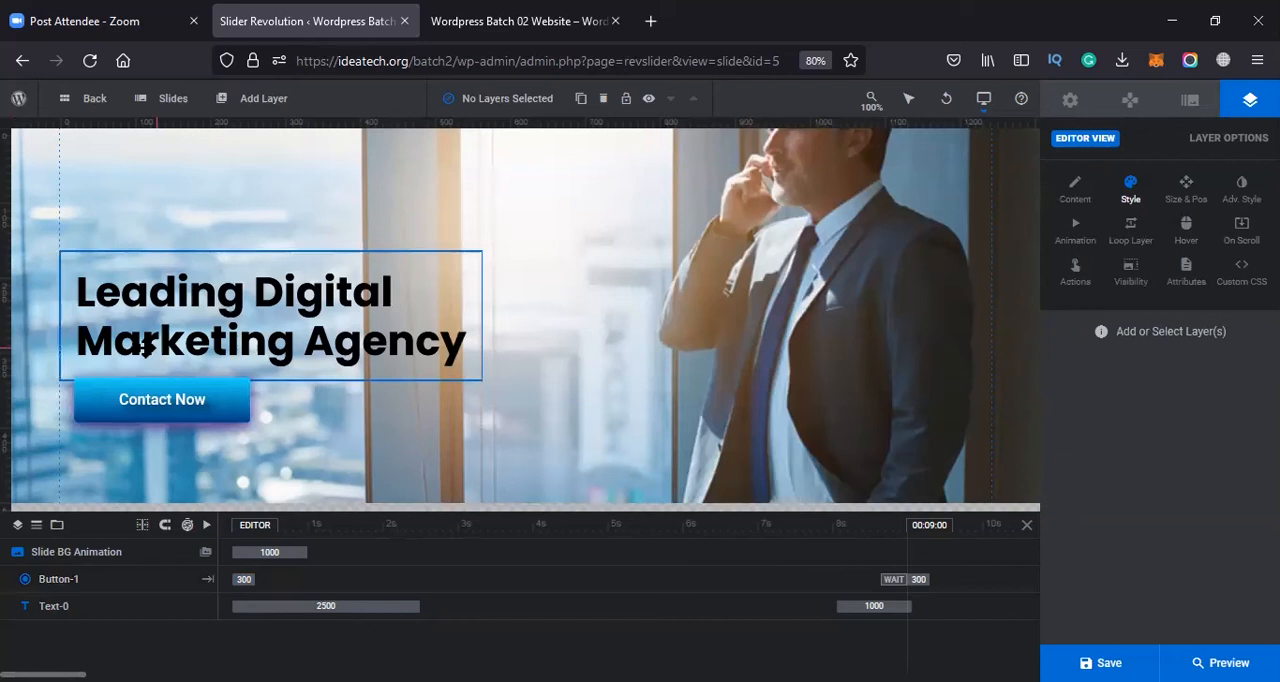
Try centring the "Contact Now" button horizontally and vertically in the layer area, and undo the last alignment
left_click(1186, 190)
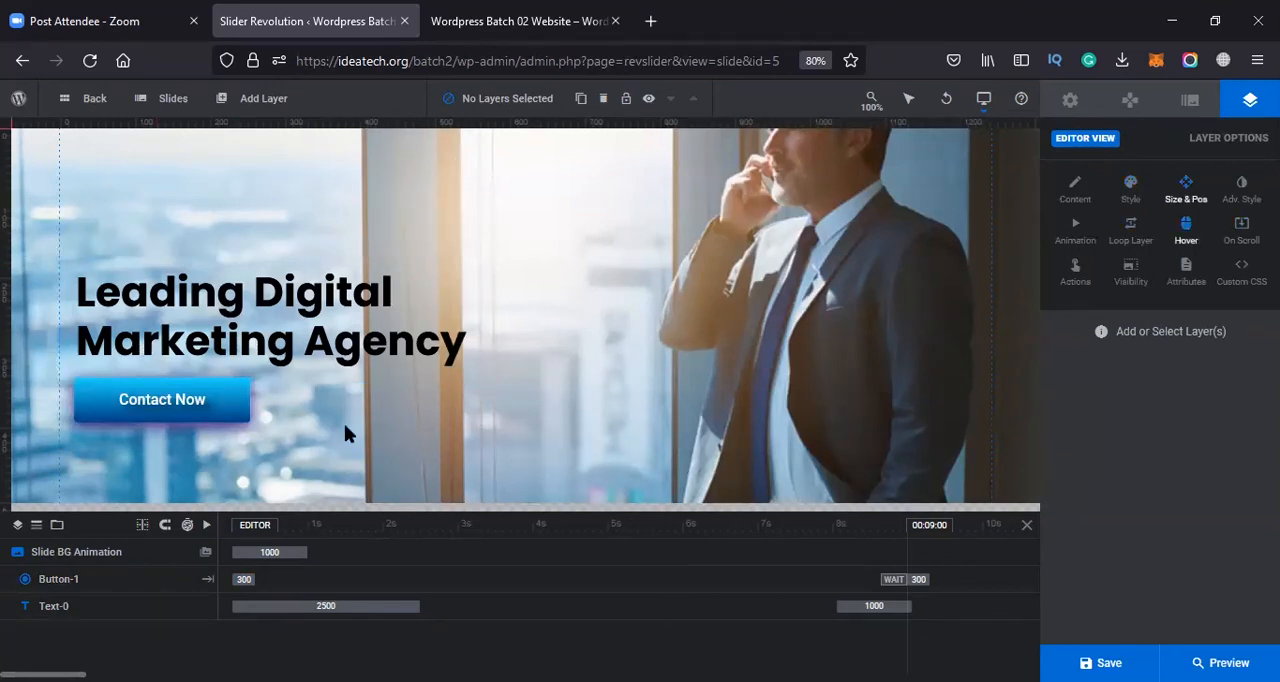
left_click(232, 390)
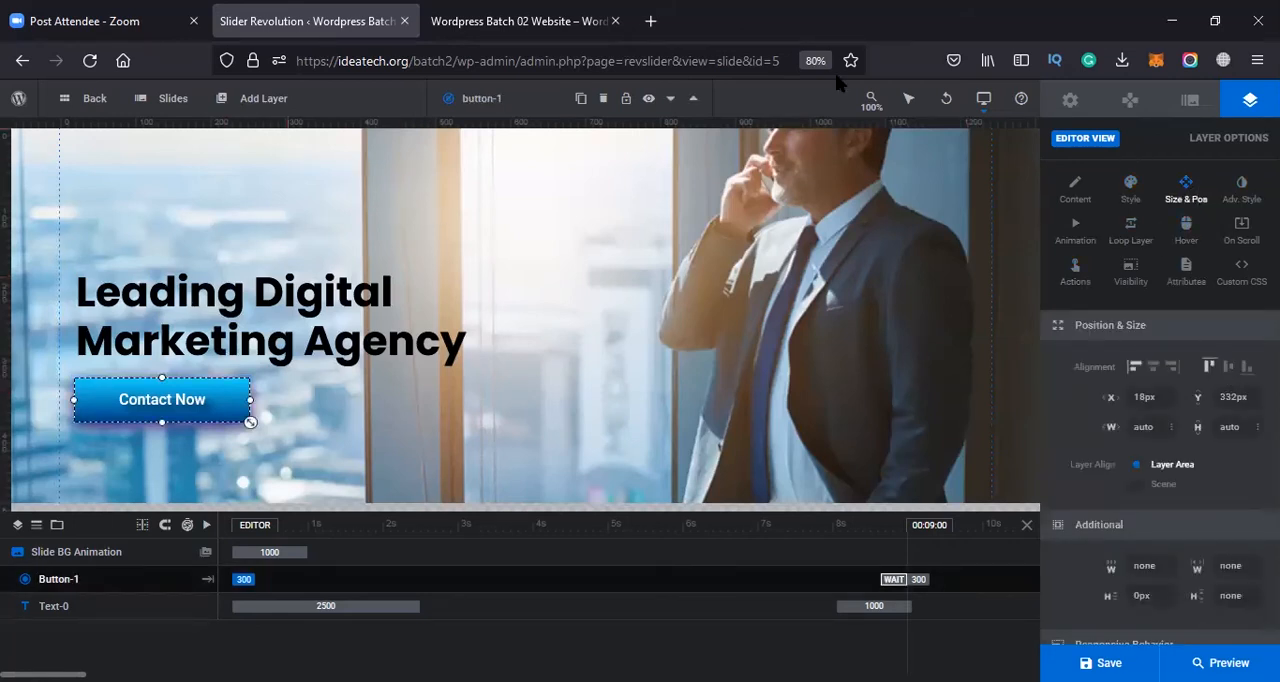
left_click(1151, 367)
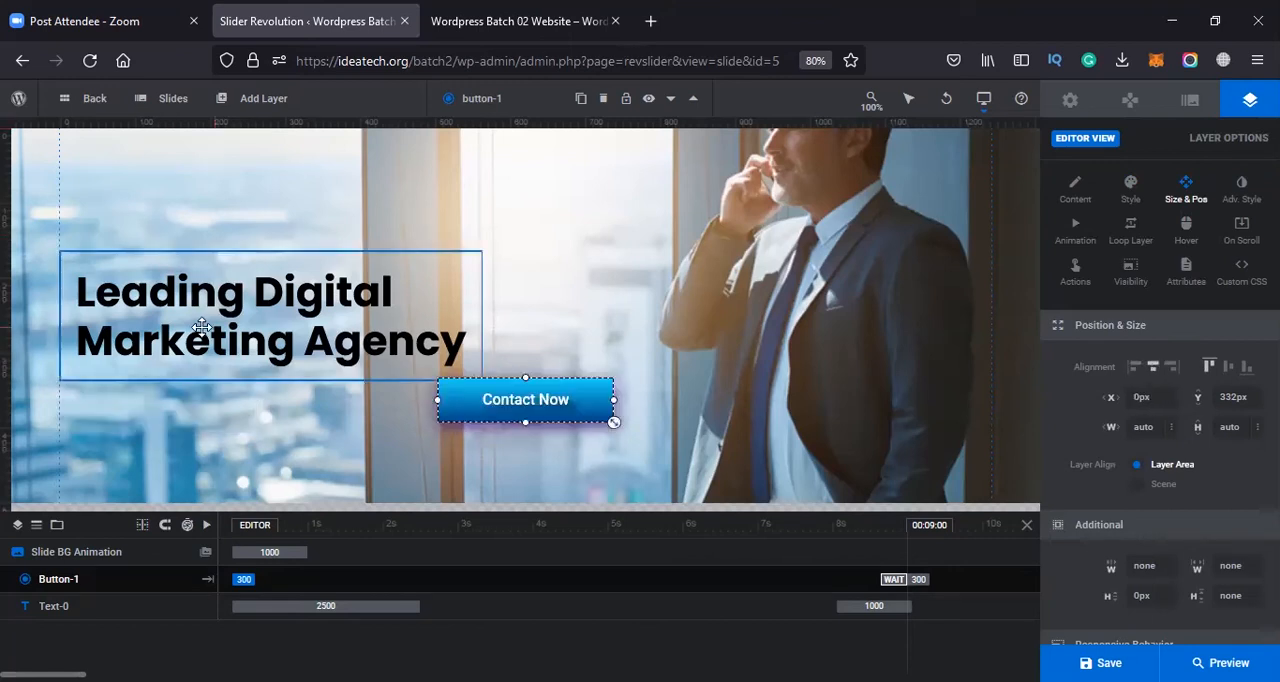
left_click(1140, 368)
left_click(1152, 374)
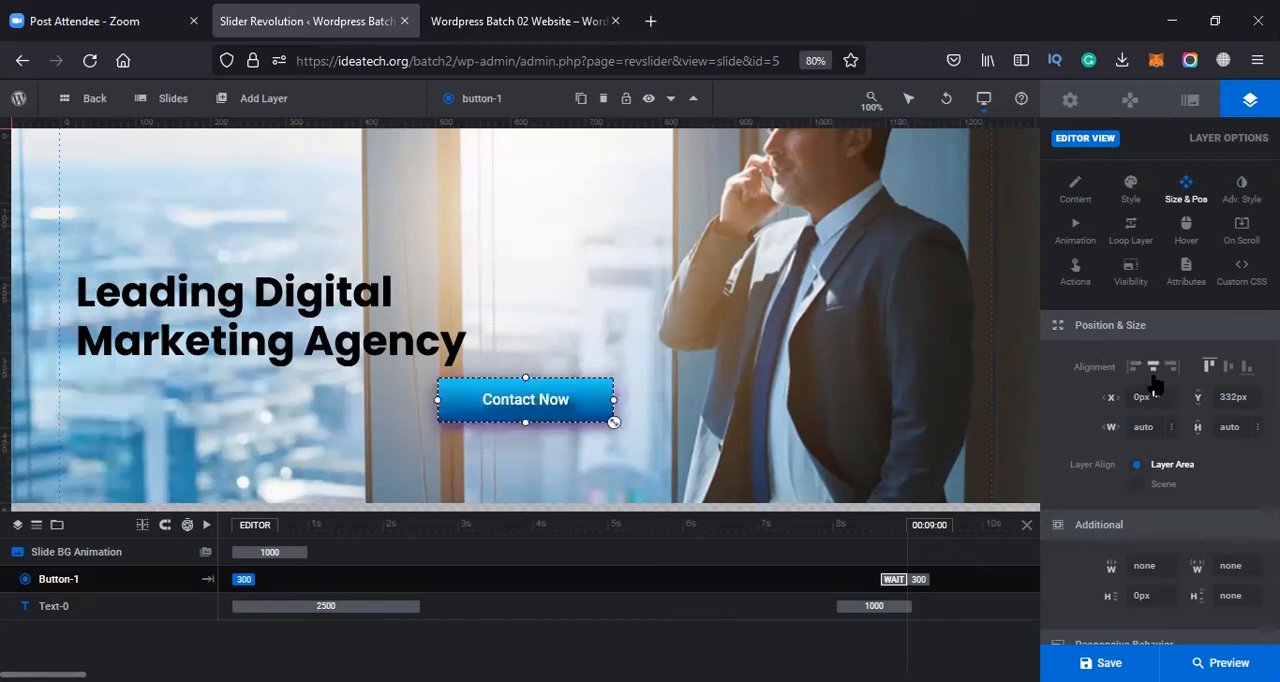
left_click(1228, 367)
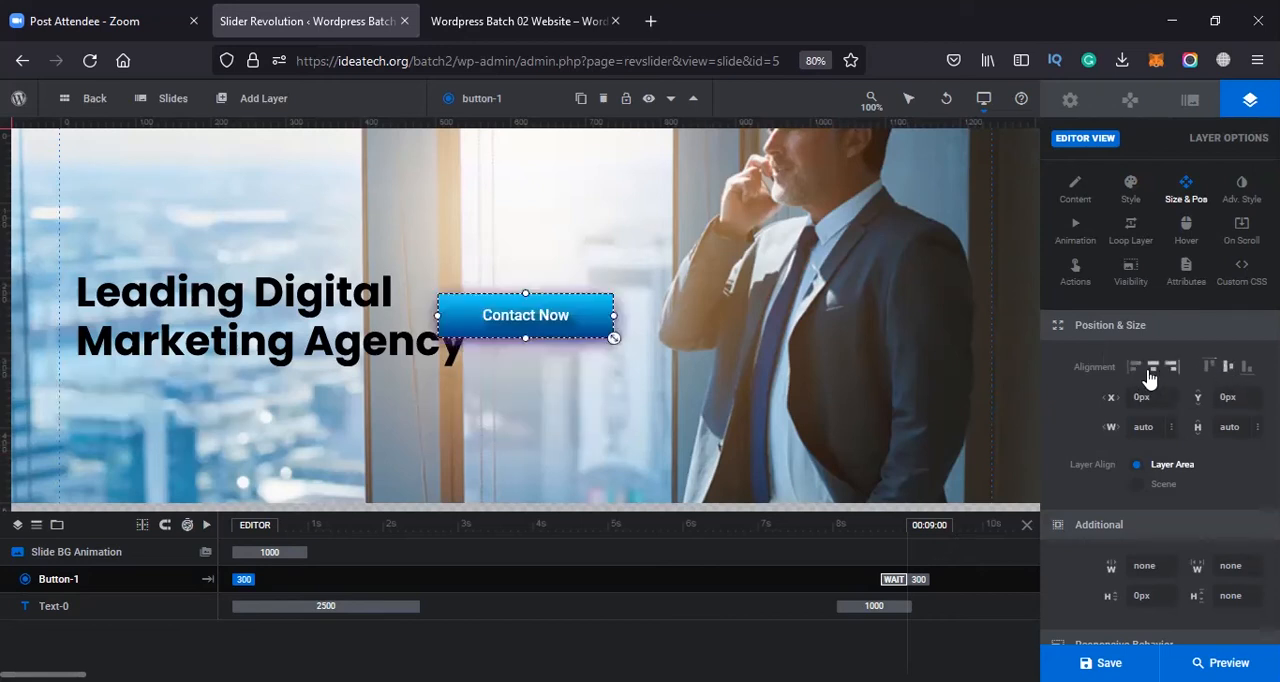
key("ctrl+z")
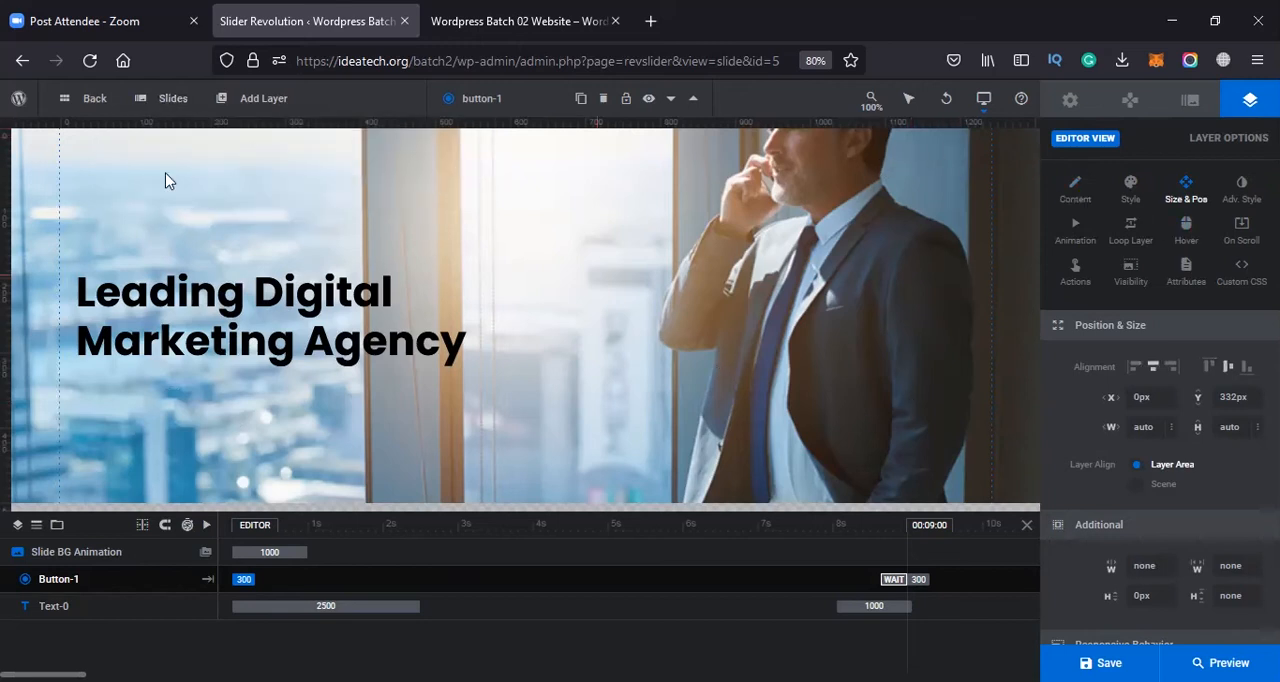
Add a new button layer with the small purple preset and place it under the headline at about X 17 px, Y 320 px
mouse_move(232, 122)
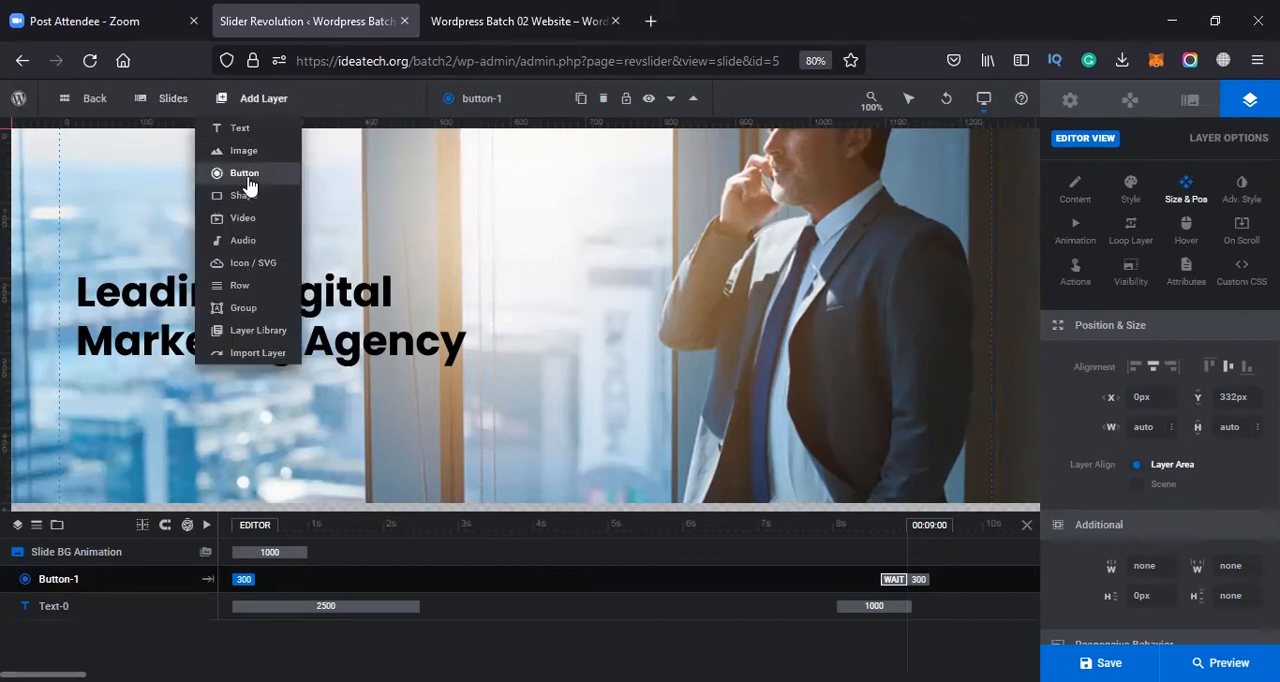
left_click(246, 180)
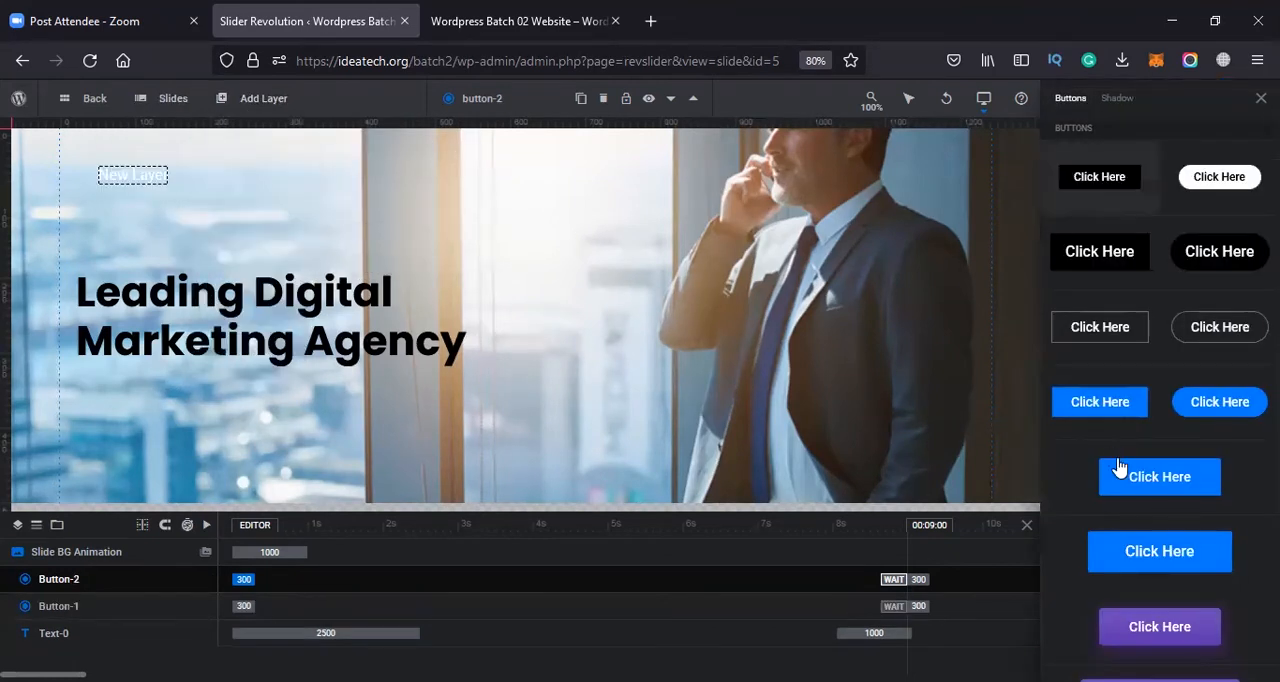
scroll(1118, 468, "down", 1)
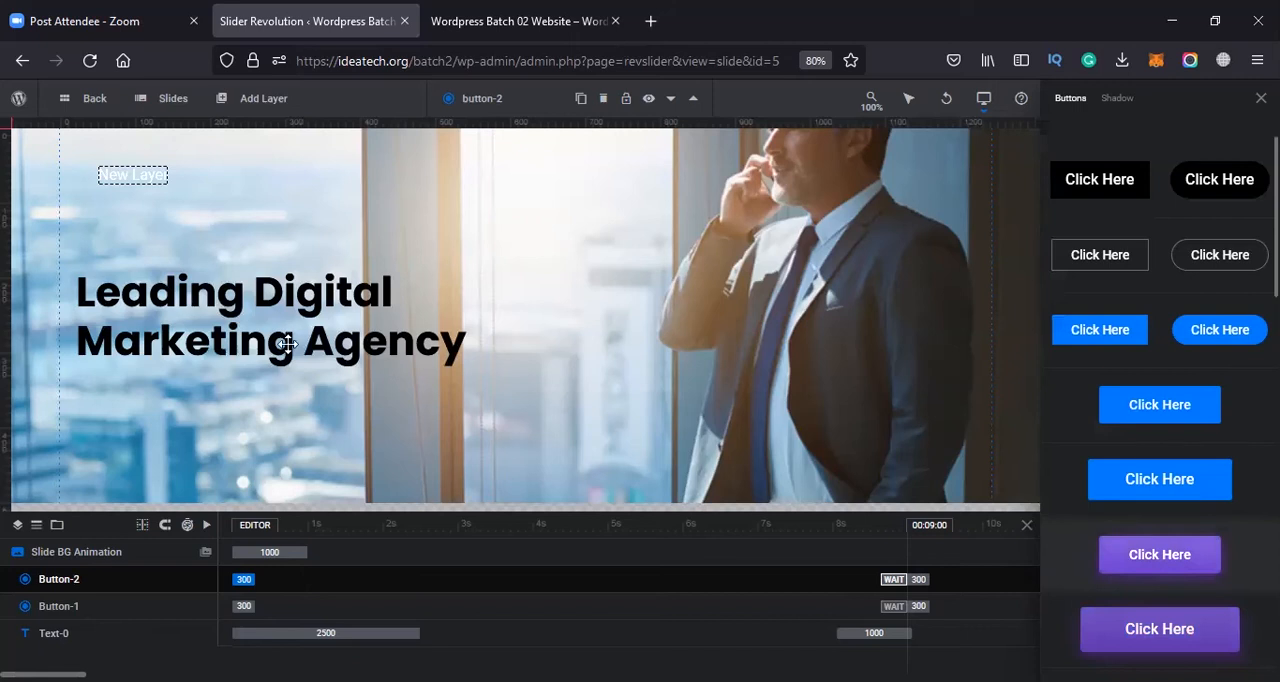
left_click_drag(196, 191, 180, 389)
left_click(331, 425)
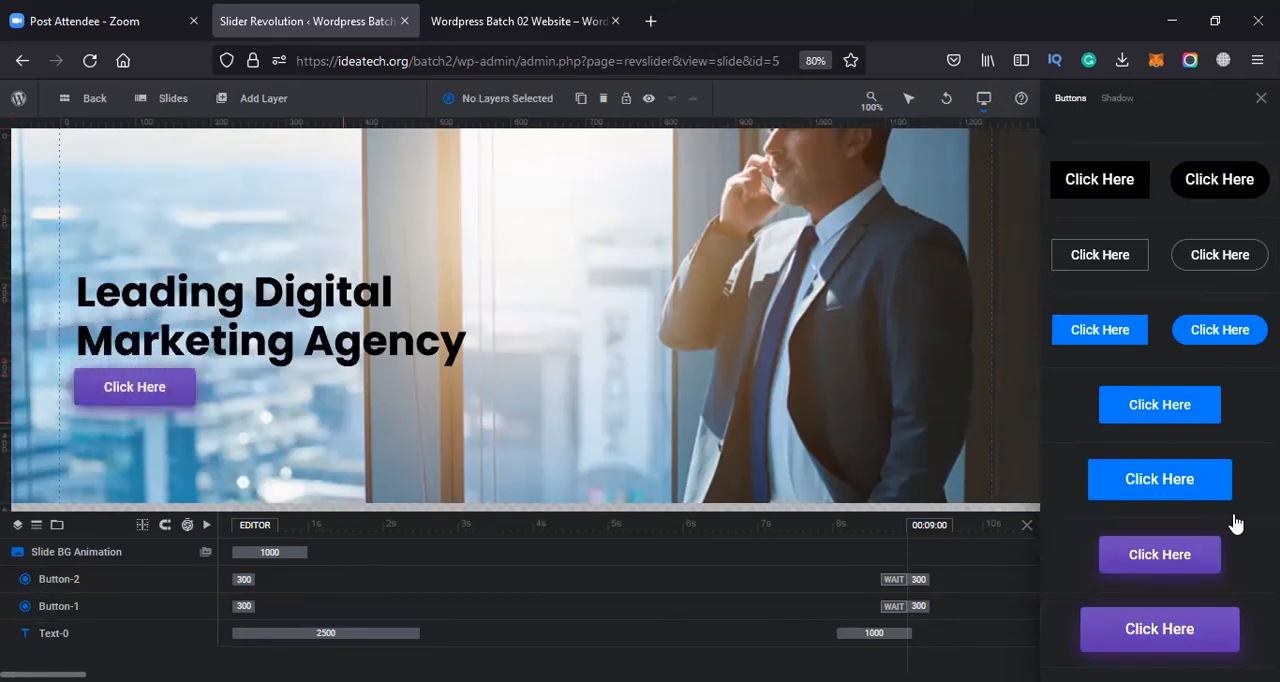
scroll(1235, 523, "down", 3)
scroll(1108, 289, "up", 4)
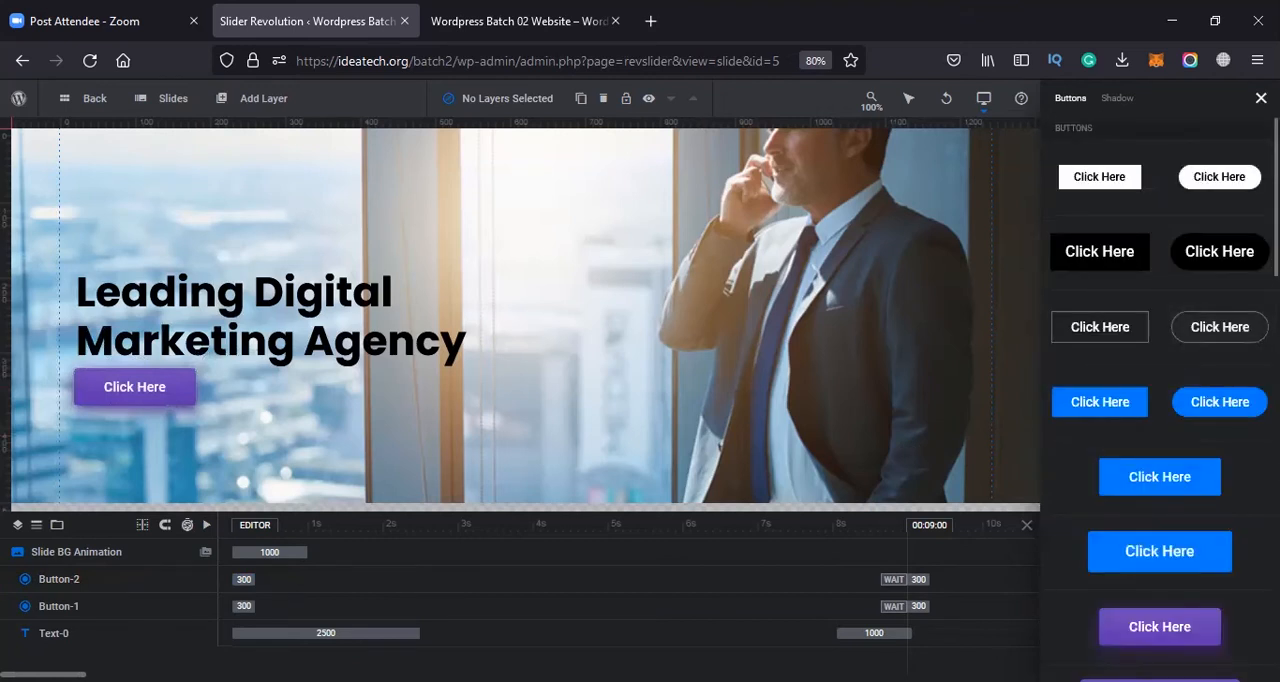
Apply the blue gradient preset starting at #1ad6fd to the new button's background colour
left_click(157, 393)
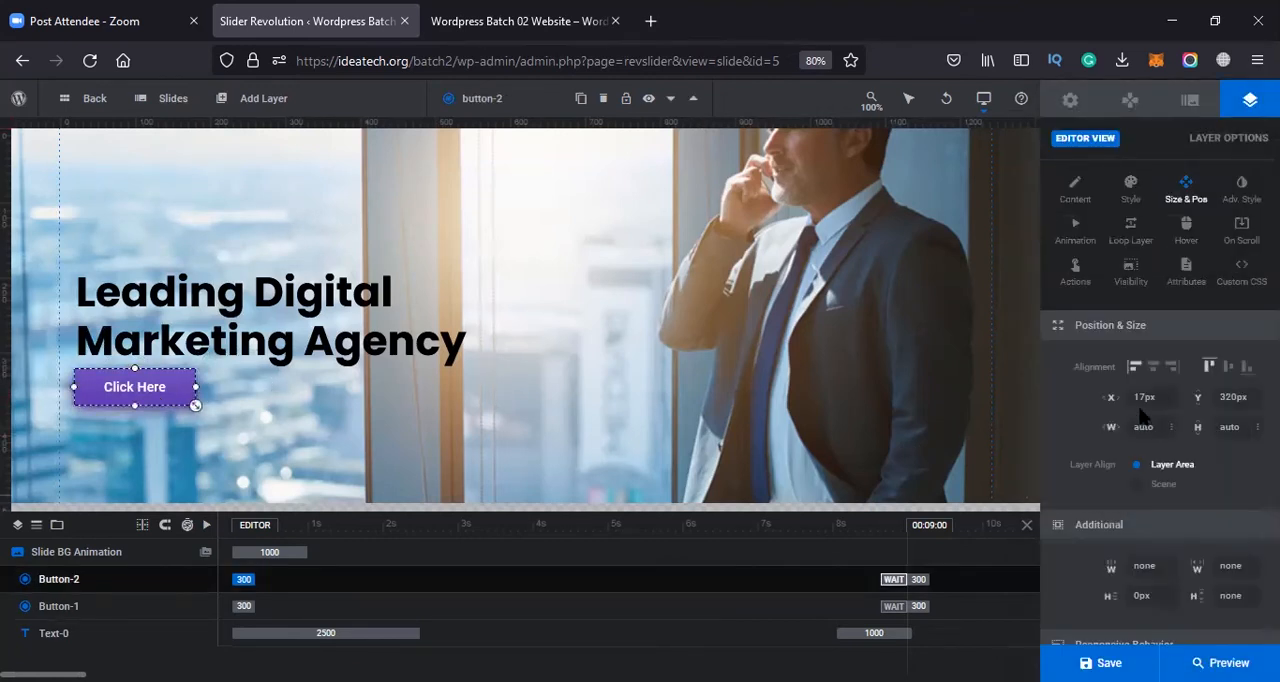
left_click(1131, 192)
scroll(1183, 526, "down", 1)
left_click(1146, 556)
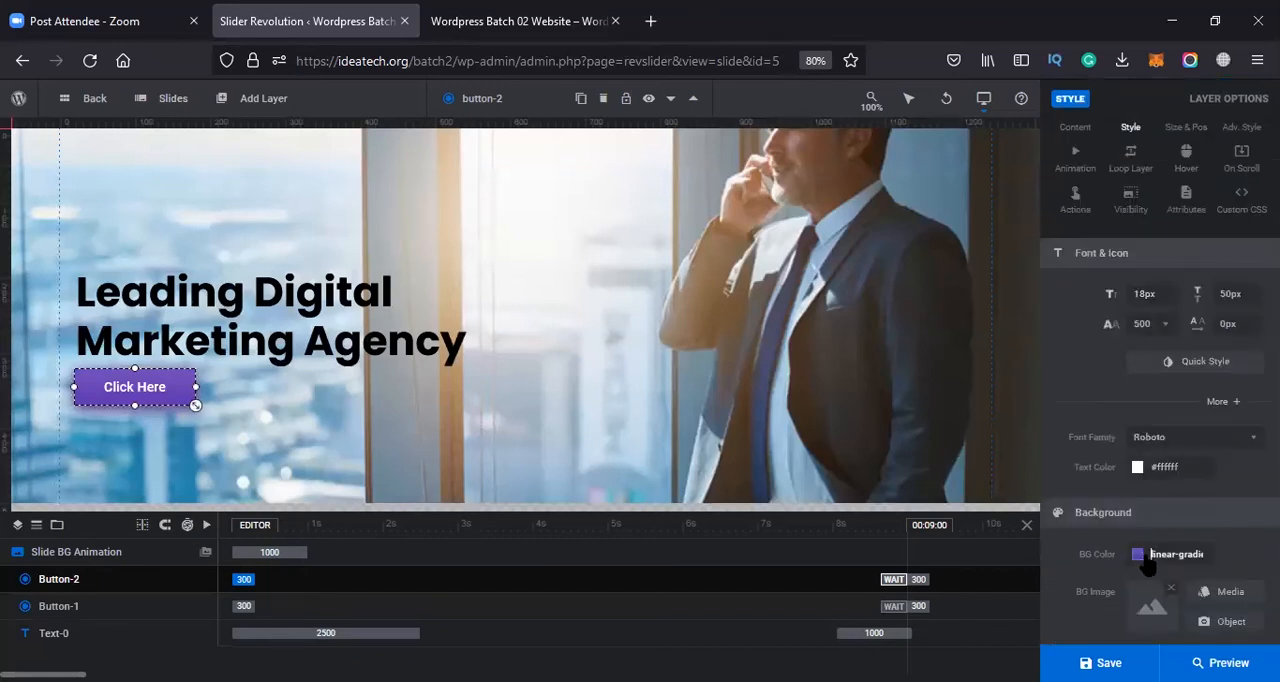
left_click(736, 486)
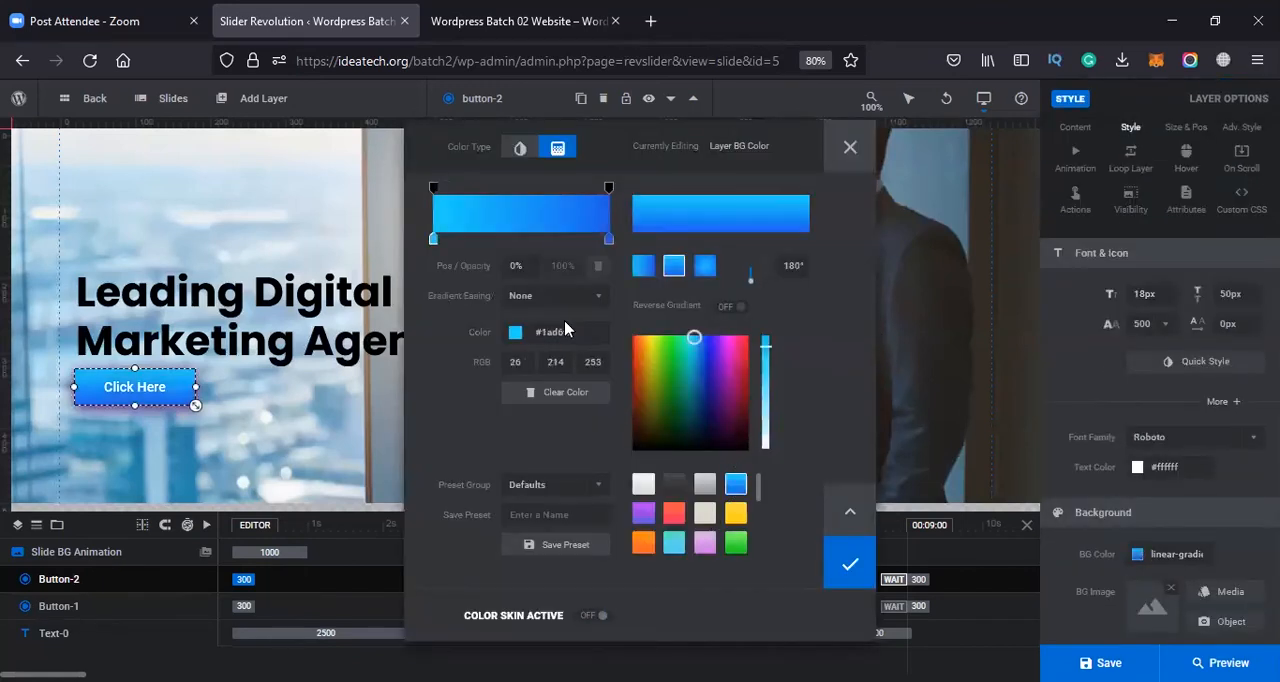
Darken the end colour of the new button's gradient to #03296b and save the slider
left_click(609, 240)
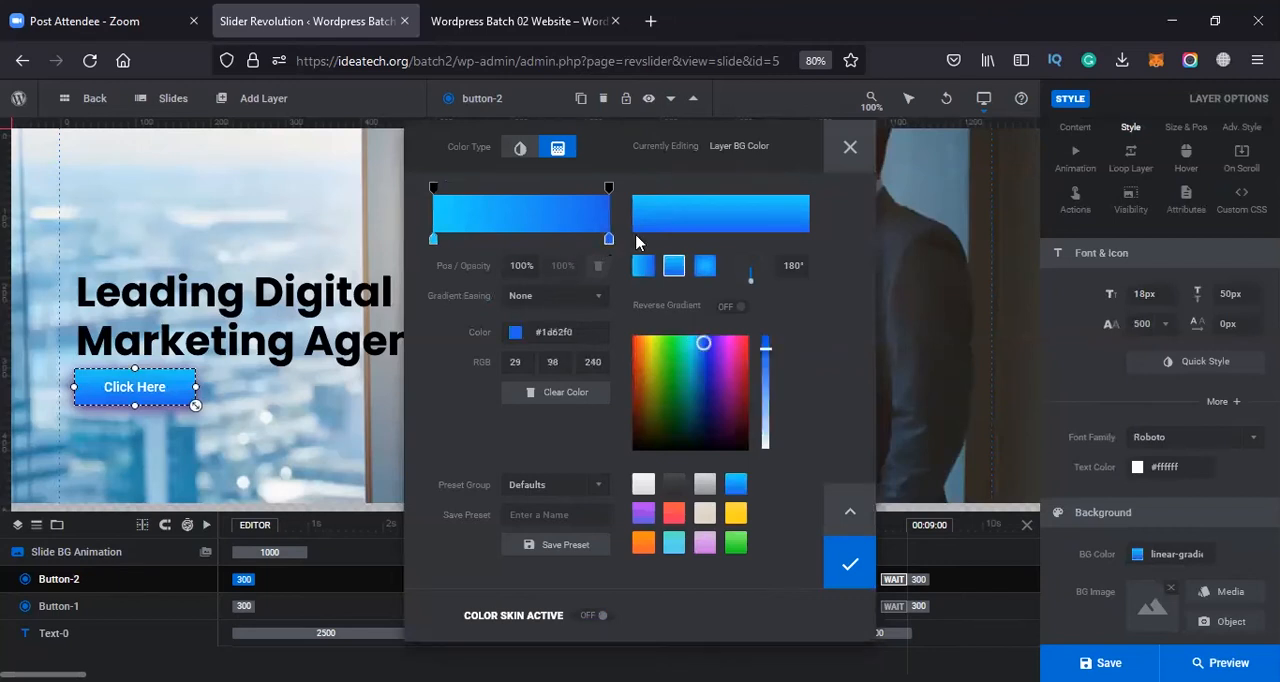
left_click_drag(702, 344, 703, 402)
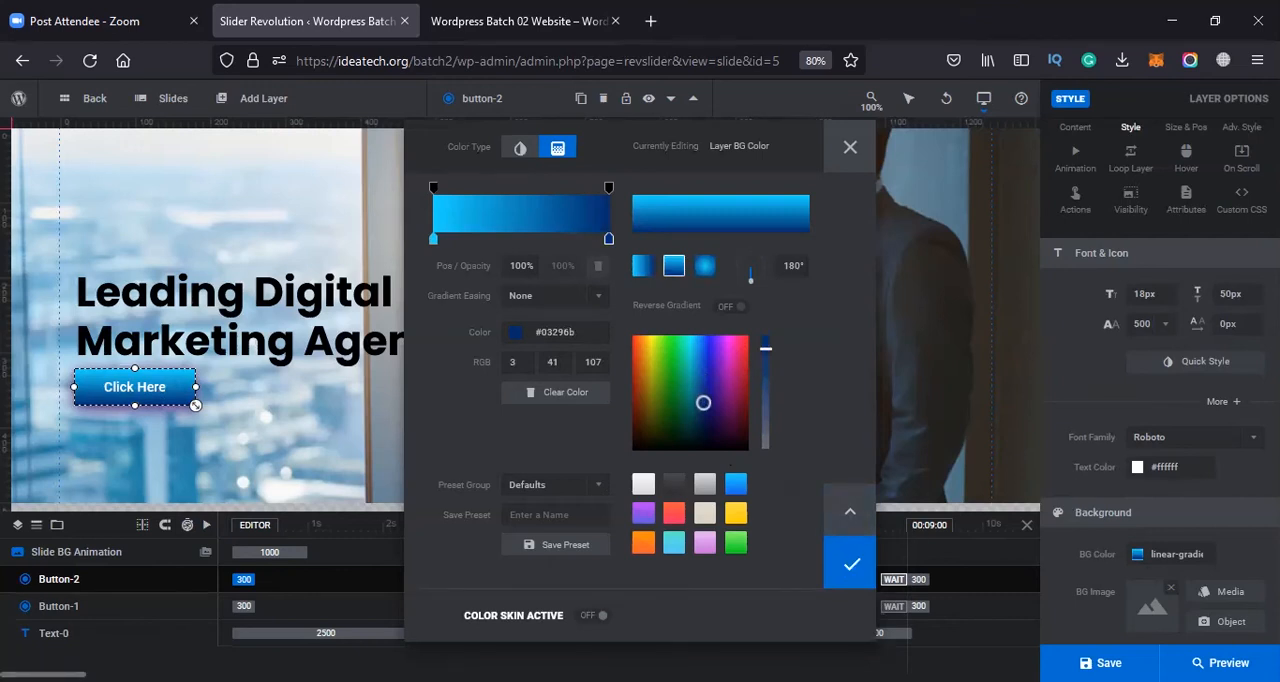
left_click(851, 564)
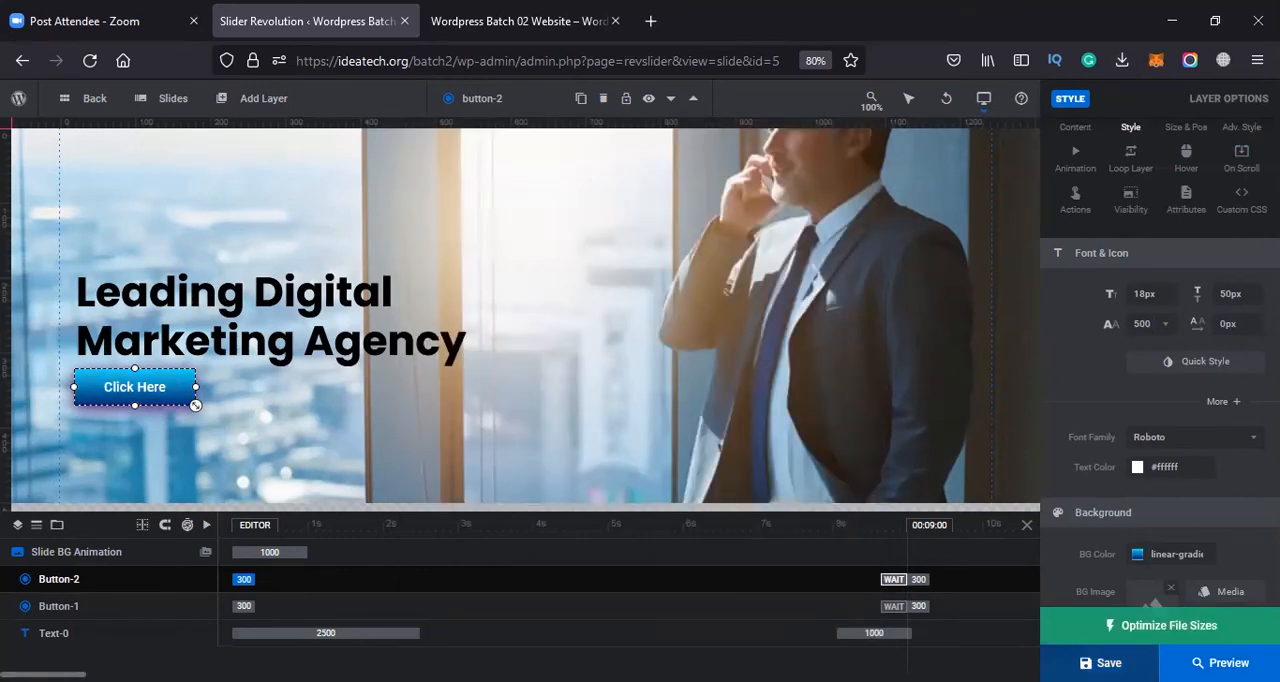
key("ctrl+s")
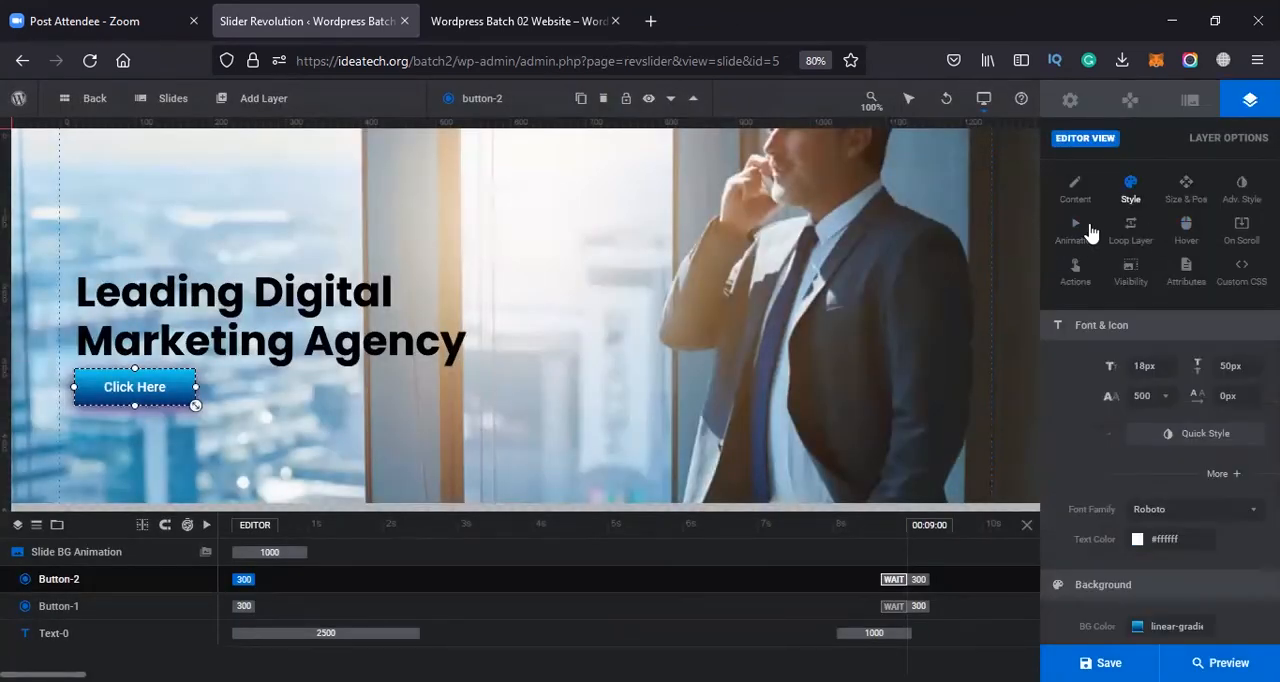
Open the new button's animation settings and look through the categories of entrance animation presets
left_click(1079, 238)
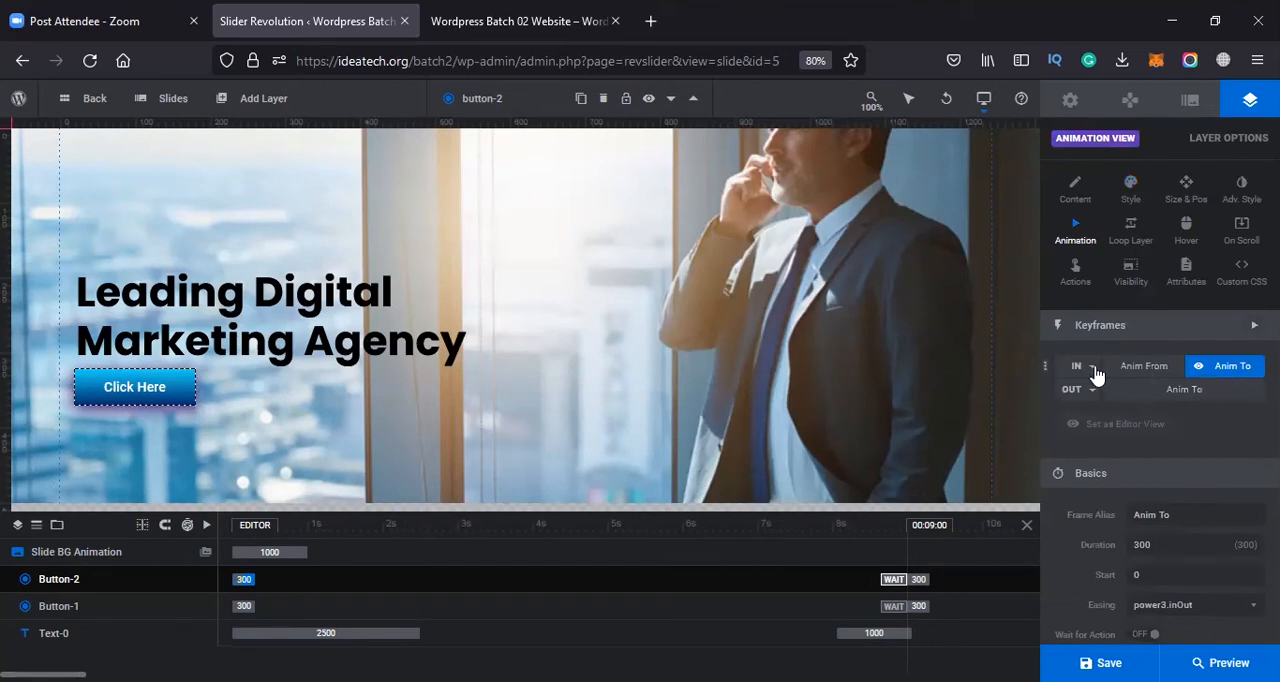
left_click(1080, 367)
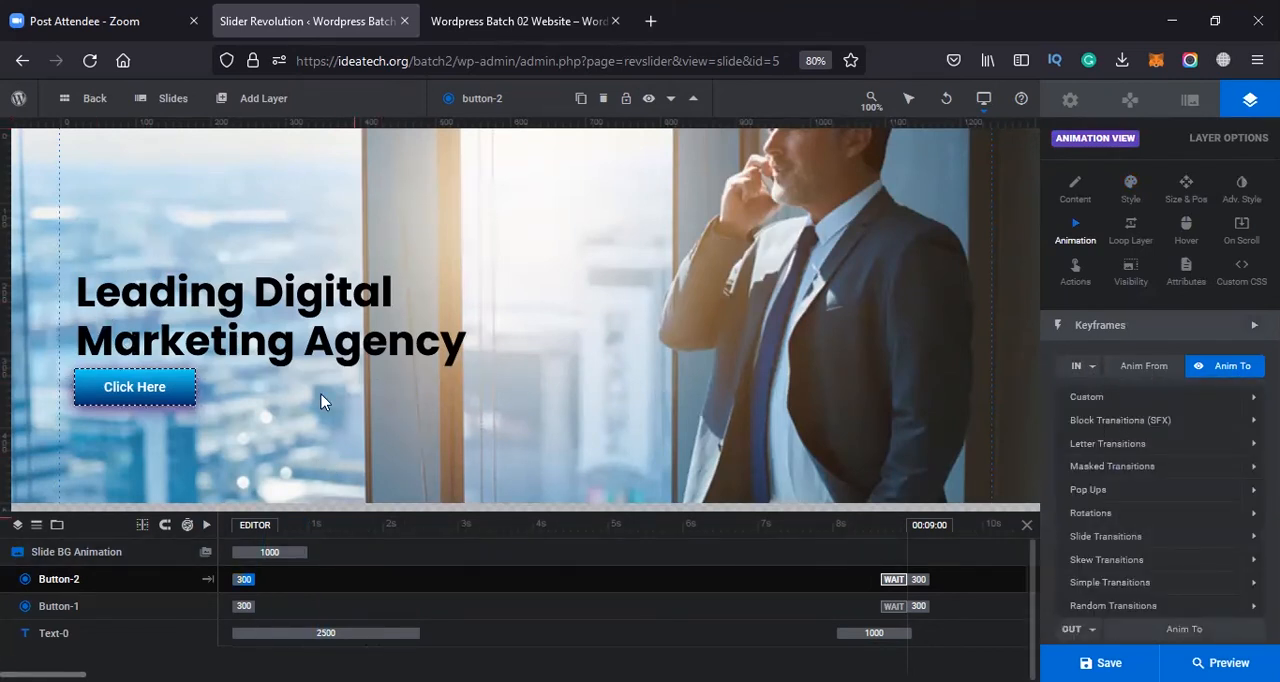
left_click(257, 374)
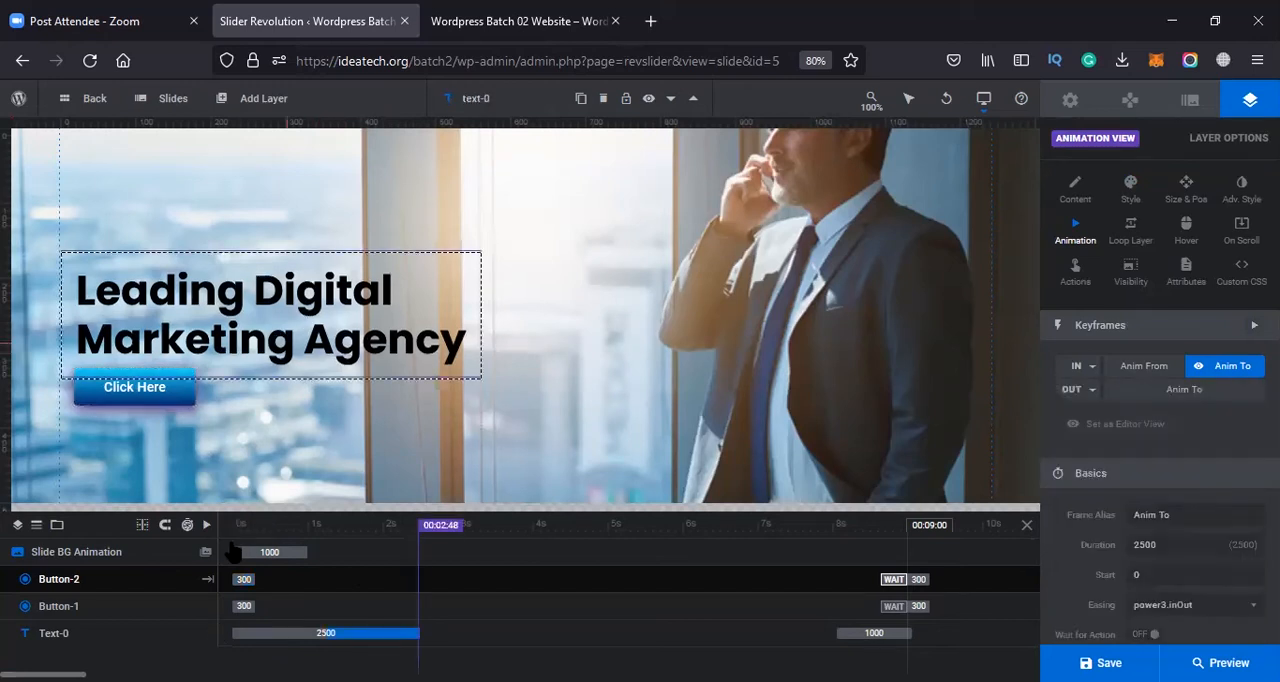
Play the slide's layer animations on the timeline, move the playhead forward and stop the playback
left_click(206, 526)
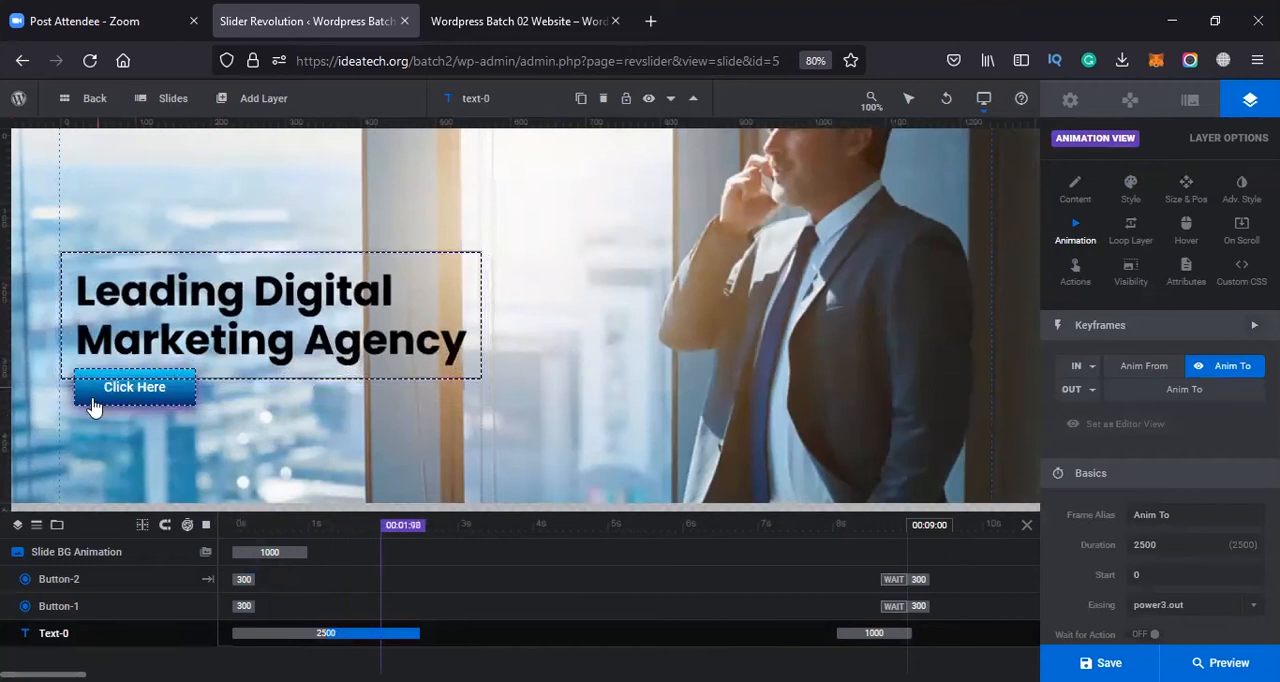
left_click_drag(461, 534, 519, 541)
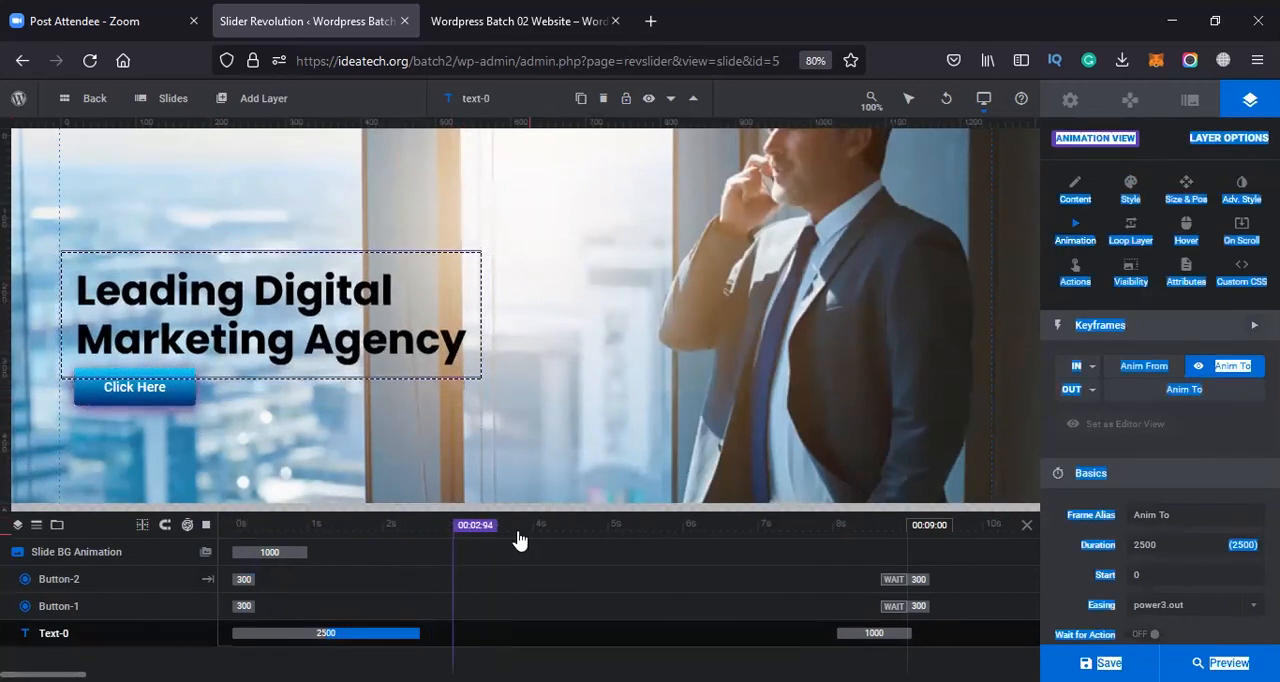
left_click(206, 526)
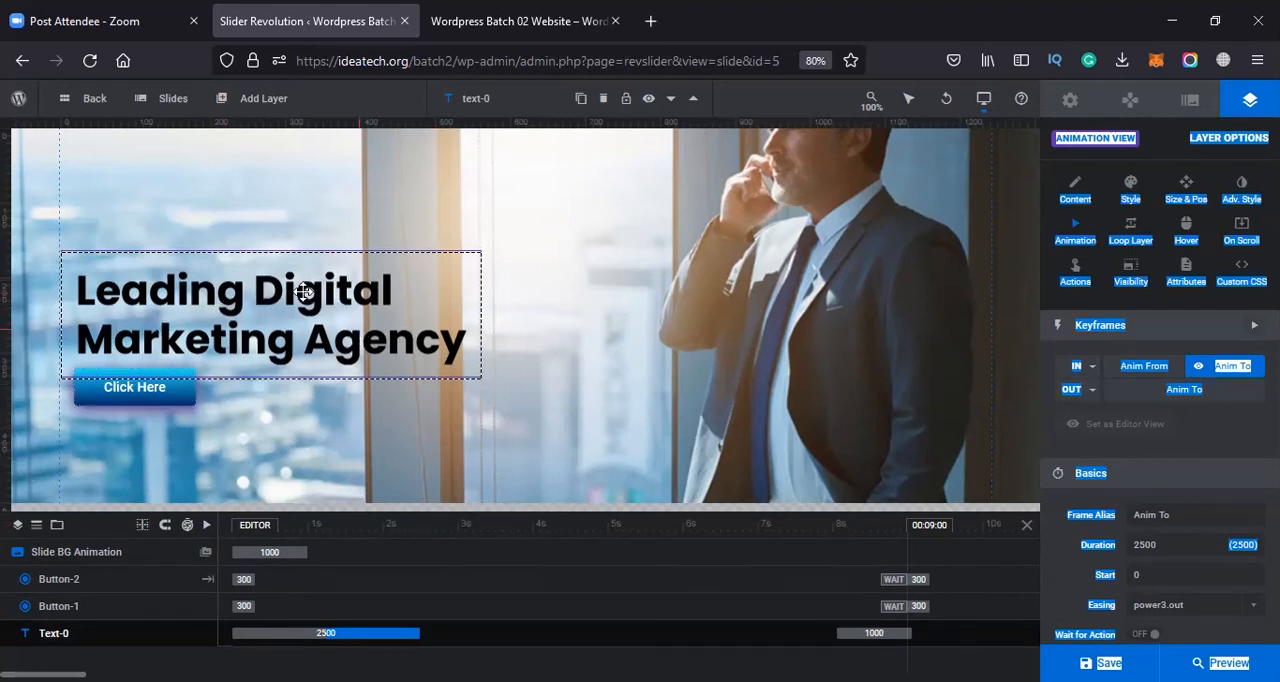
Preview the Block from Left, Block from Right and Block from Top entrance presets on the "Click Here" button
left_click(688, 418)
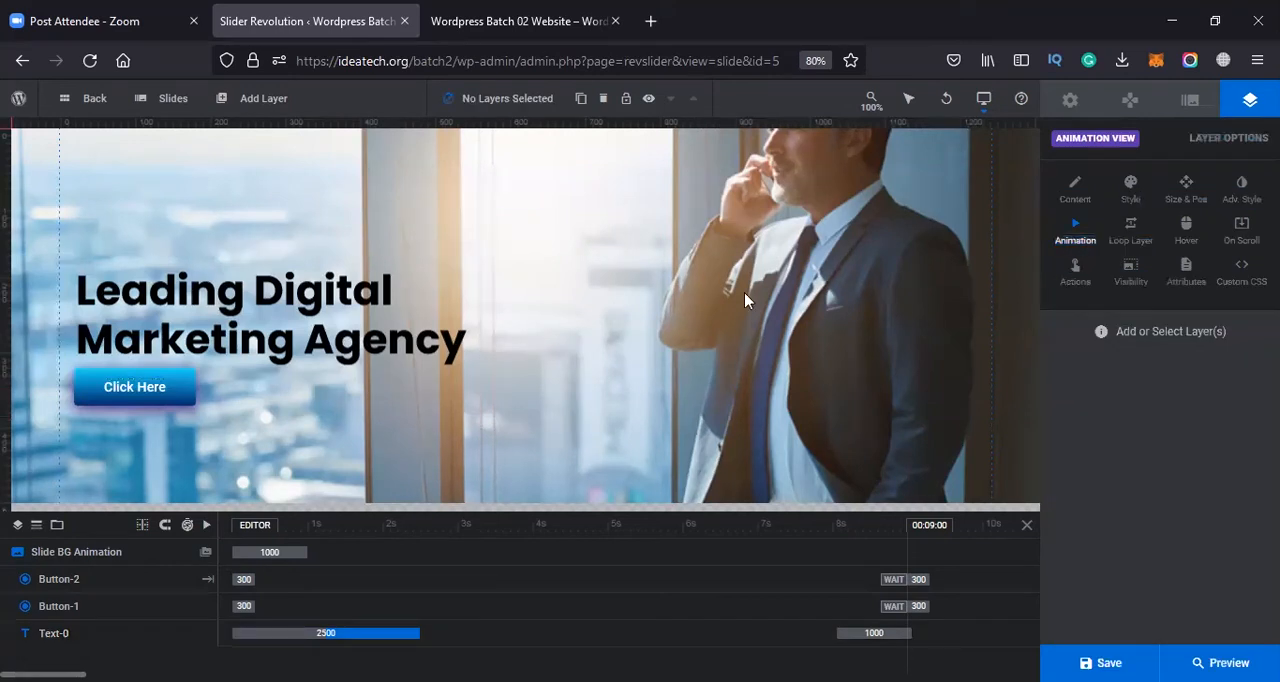
left_click(181, 389)
left_click(525, 281)
left_click(118, 387)
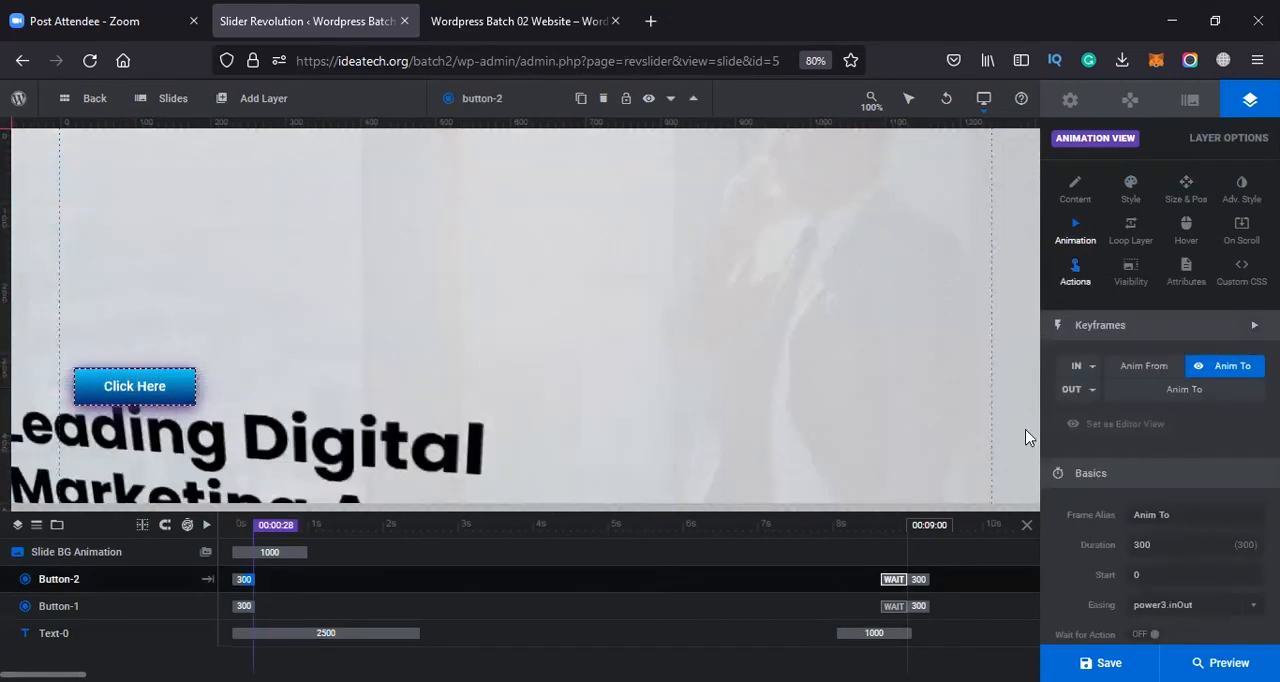
left_click(1088, 368)
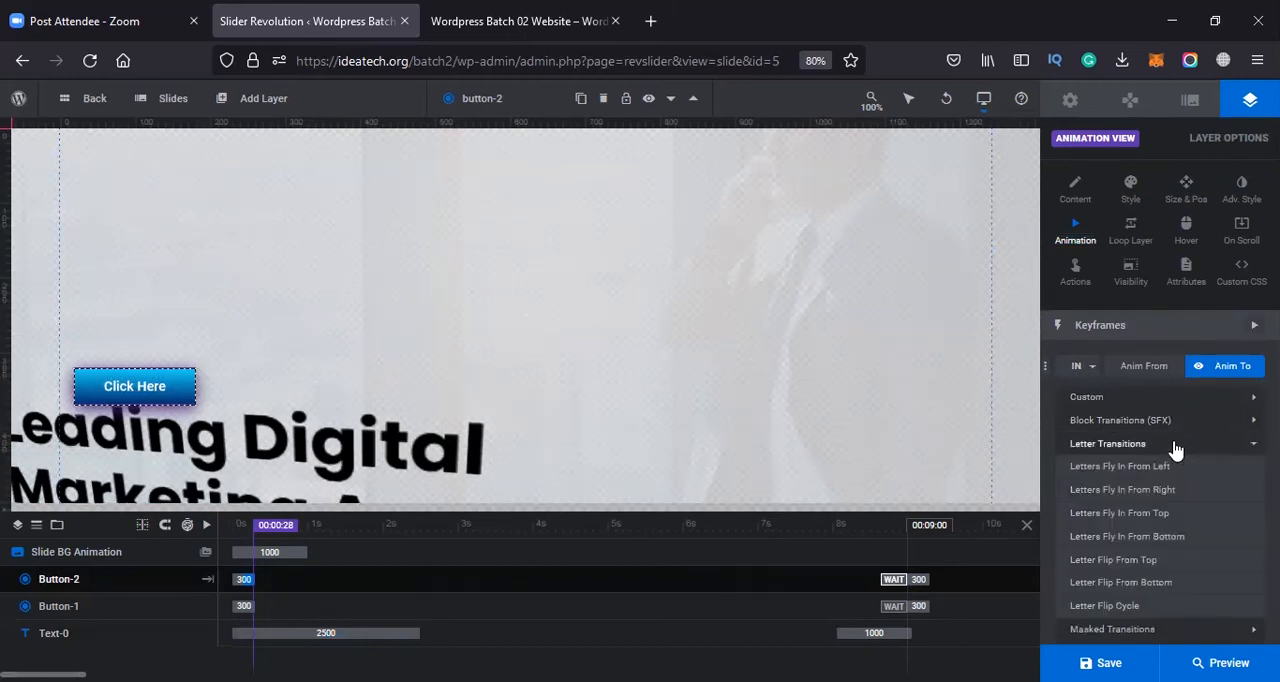
mouse_move(1186, 424)
left_click(1131, 449)
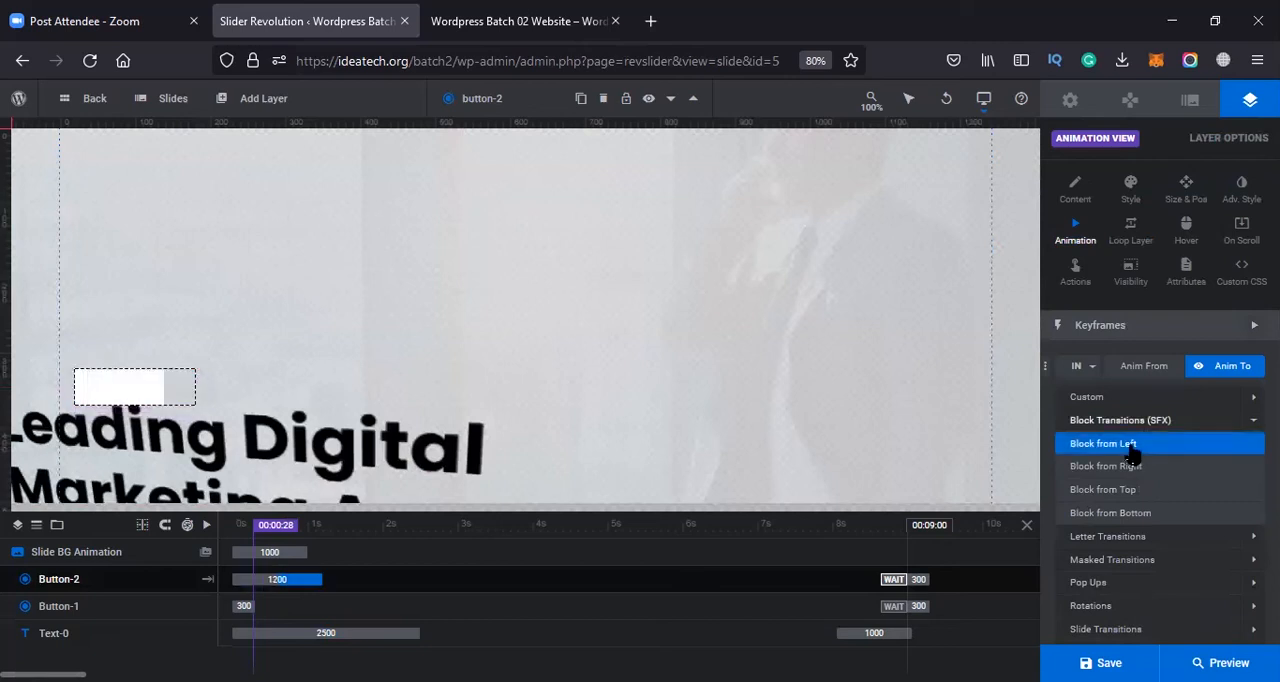
left_click(1137, 467)
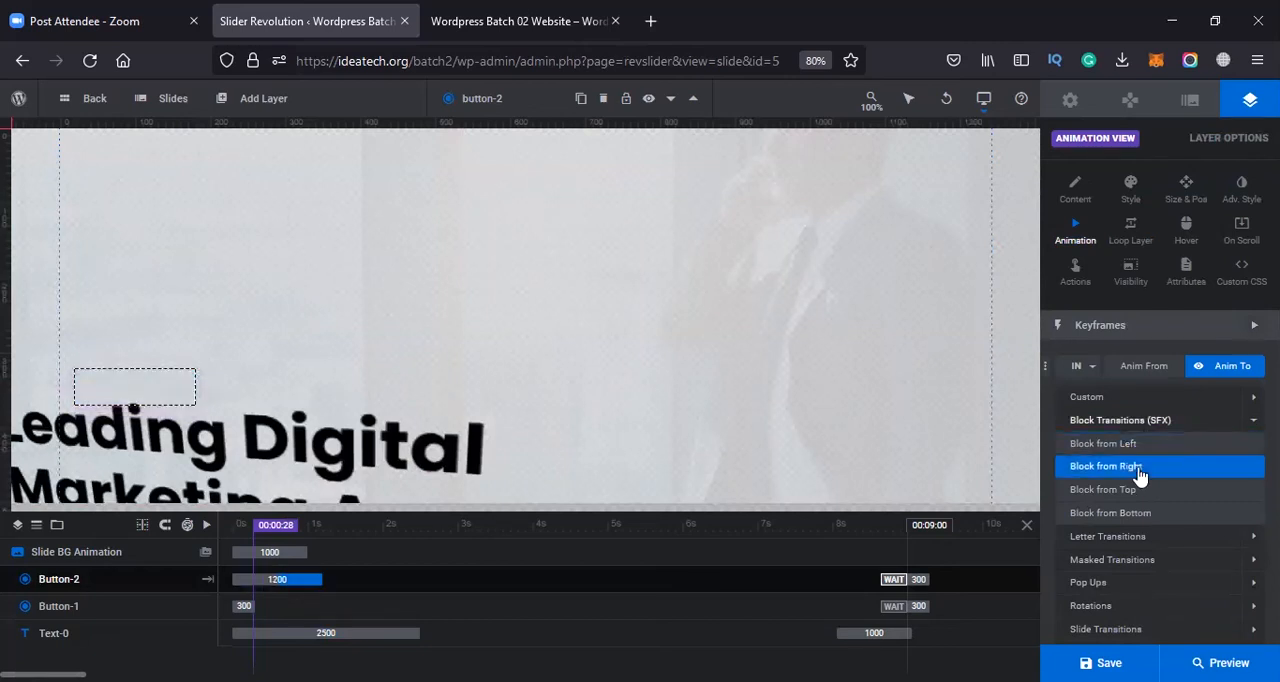
left_click(1138, 490)
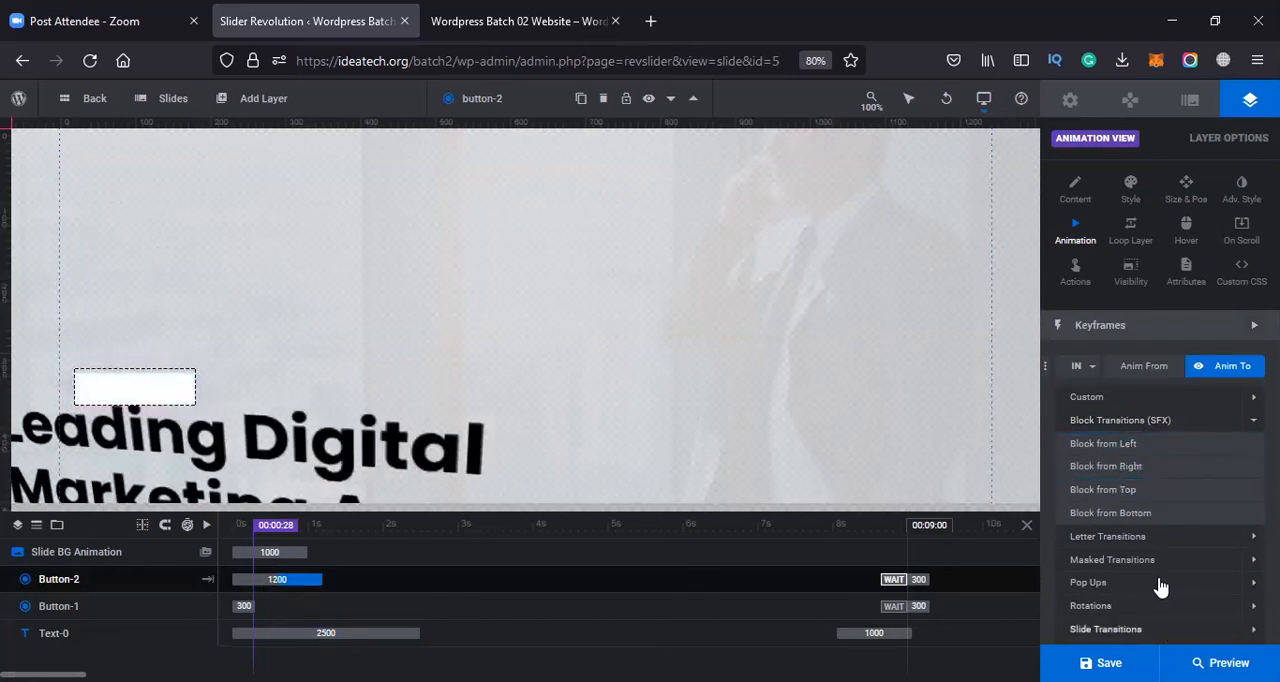
Try the Pop Ups and Rotations entrance presets on the button and apply a 1000 ms slide transition
mouse_move(1195, 583)
left_click(1145, 513)
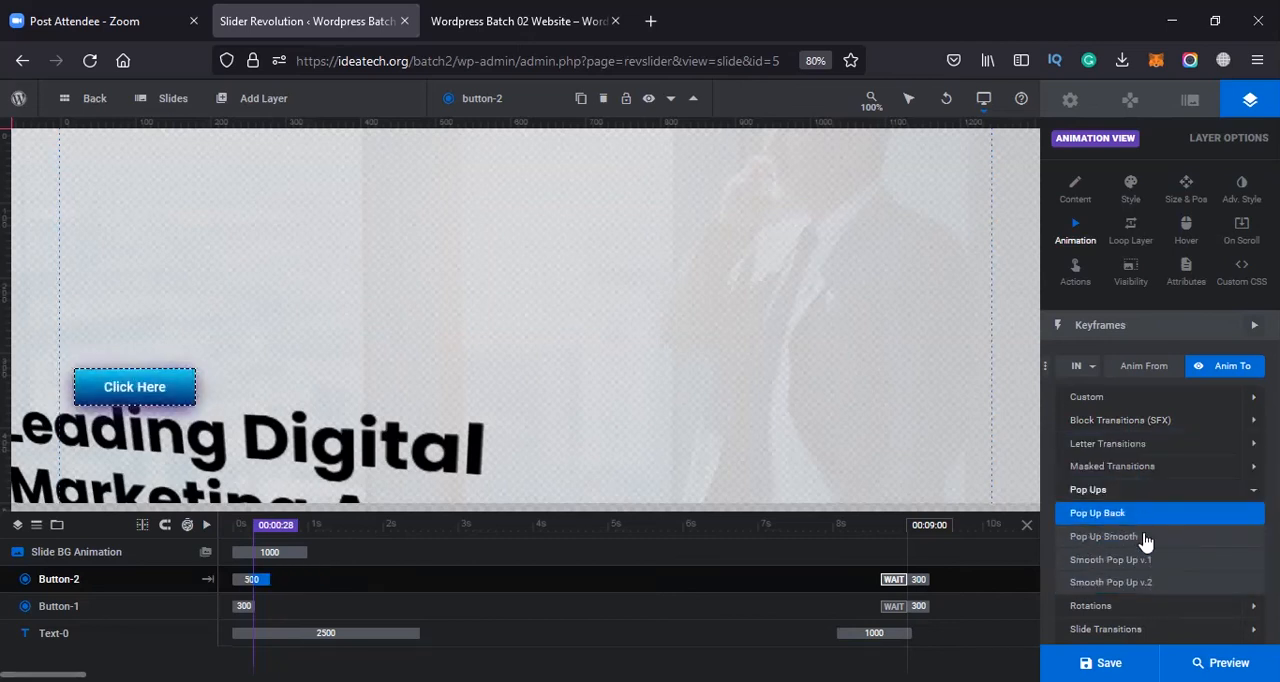
left_click(1145, 537)
left_click(1147, 586)
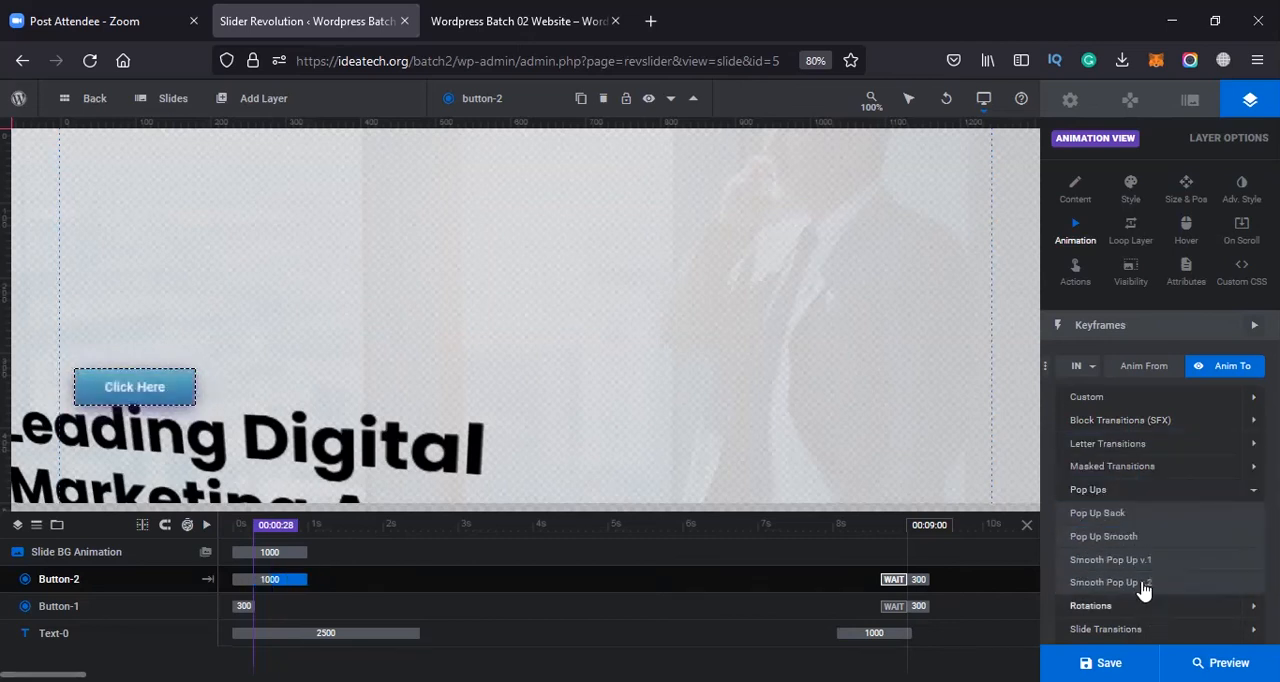
left_click(1140, 612)
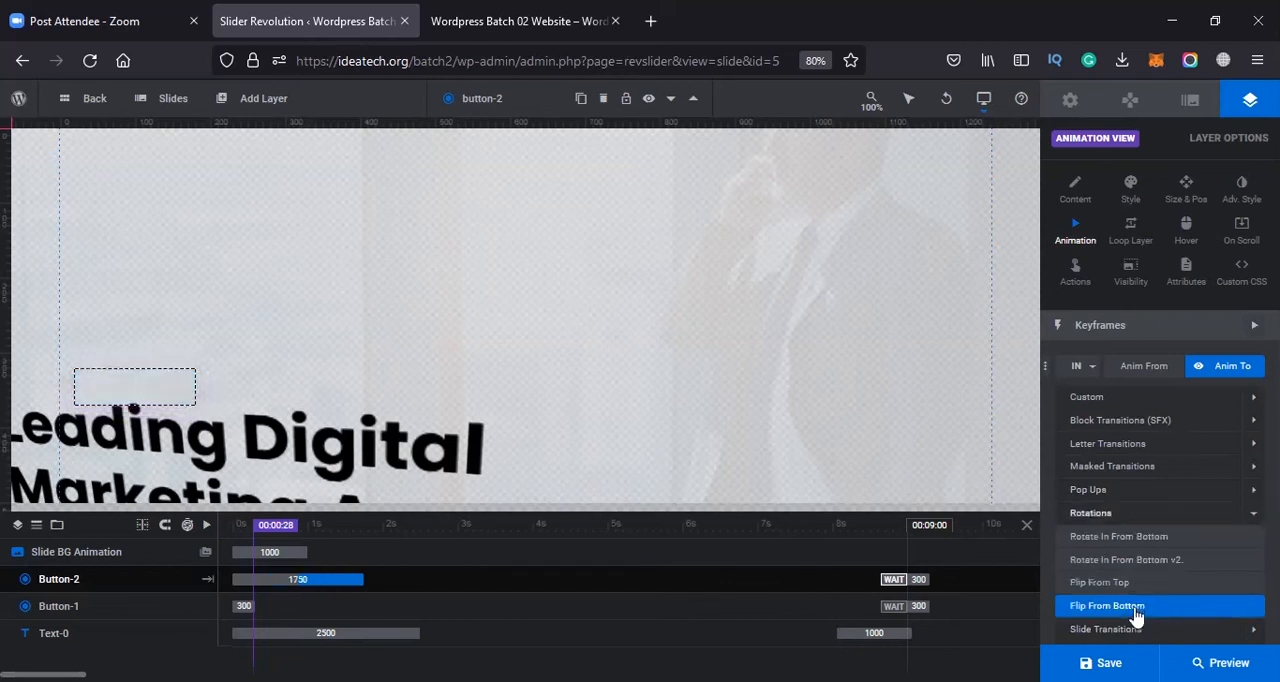
left_click(1142, 633)
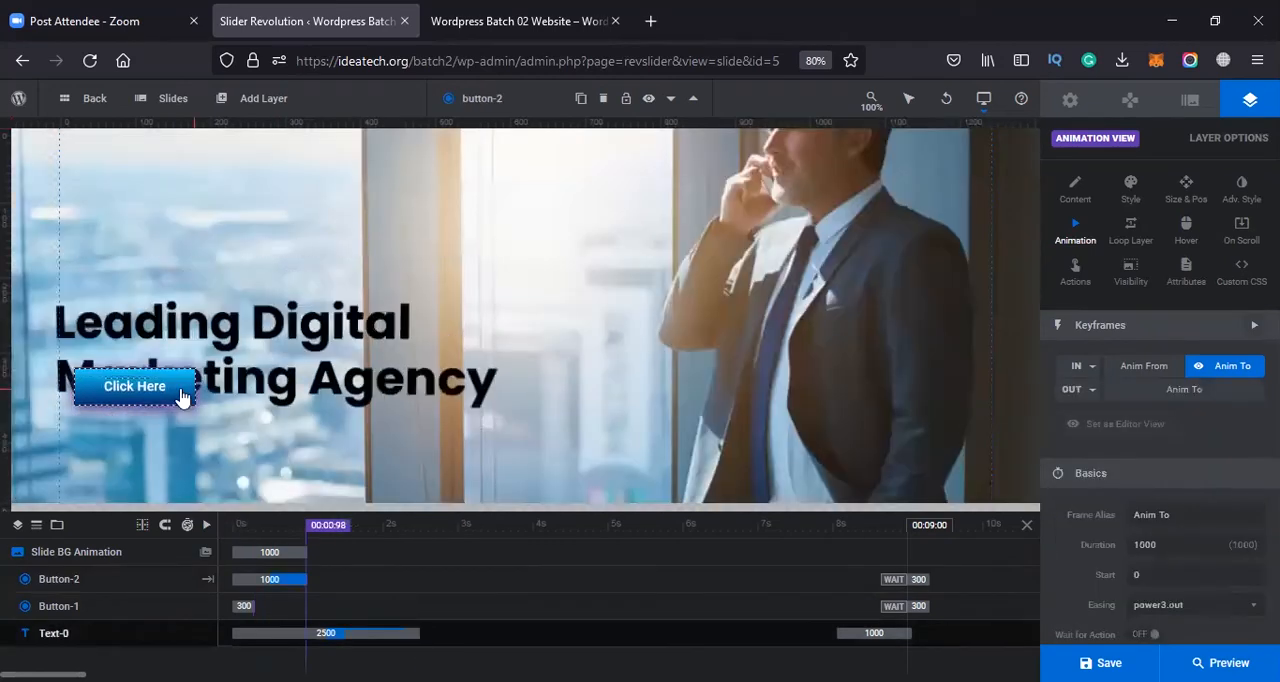
Play the slide's timeline to check the button's new entrance animation and stop the playback
left_click(296, 528)
left_click(206, 525)
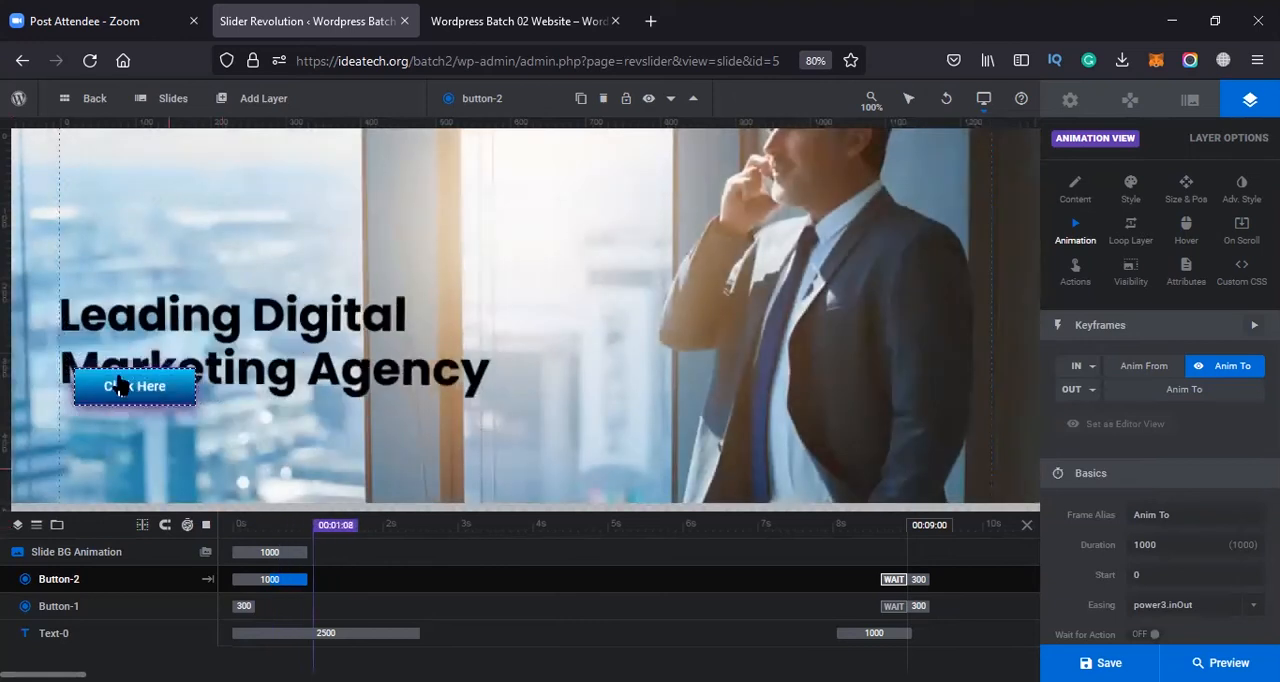
left_click(207, 525)
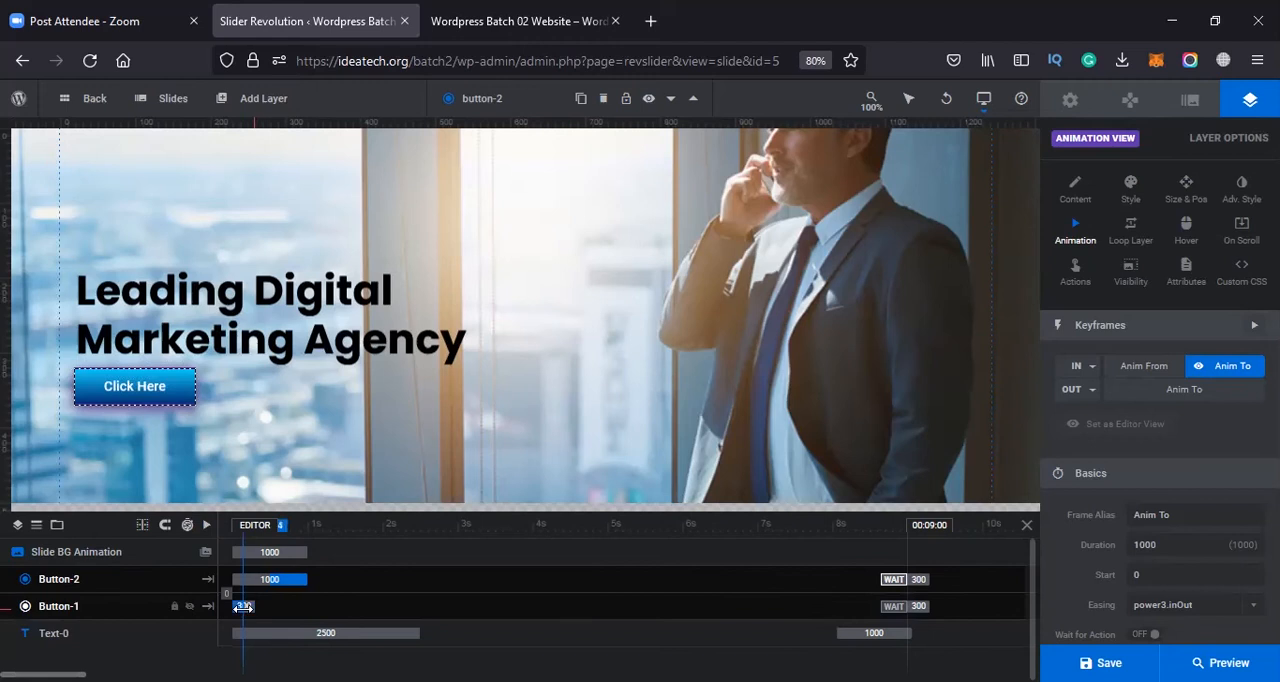
Move Button-1's entrance to start at 2490 ms on the timeline, when the headline animation ends, and replay the slide
left_click_drag(258, 606, 422, 618)
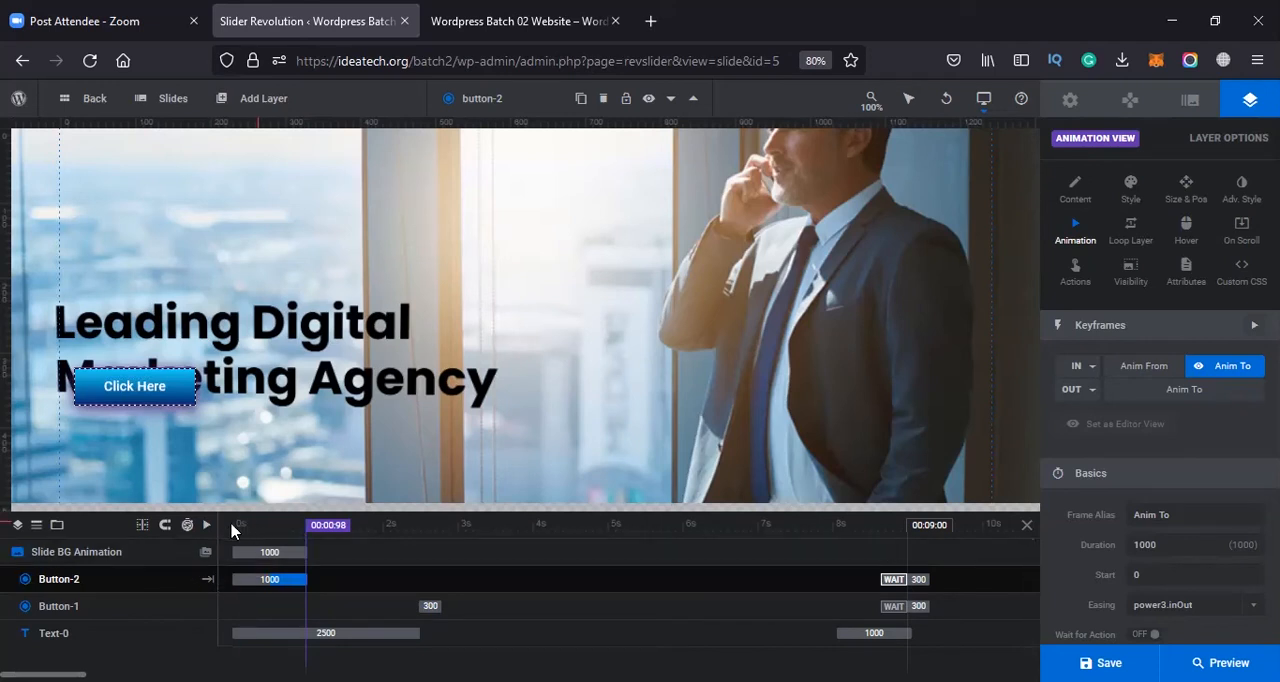
left_click(262, 528)
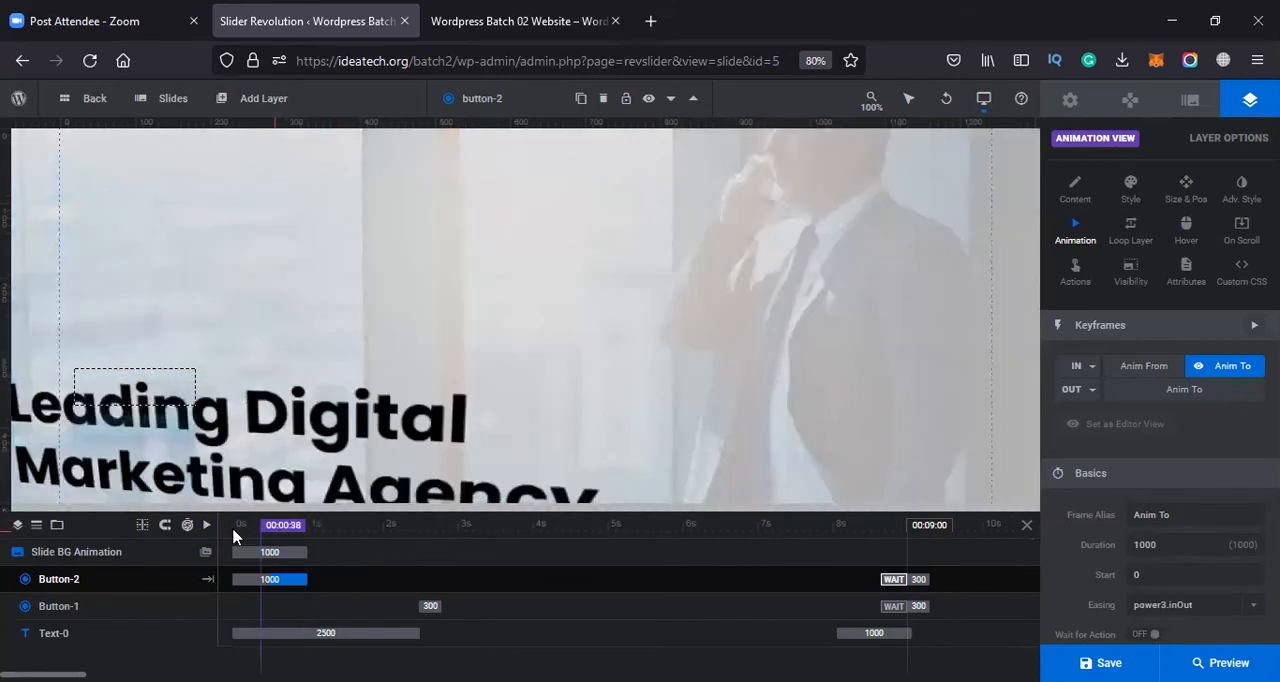
left_click(208, 526)
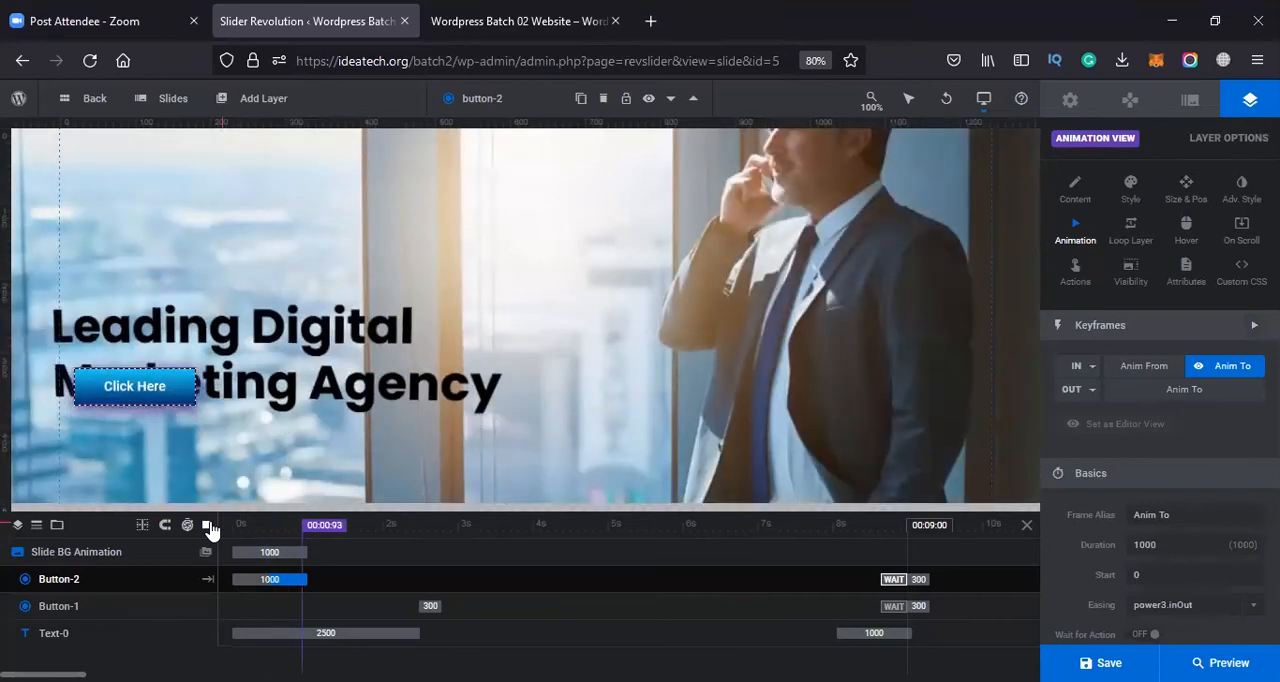
left_click_drag(447, 530, 389, 583)
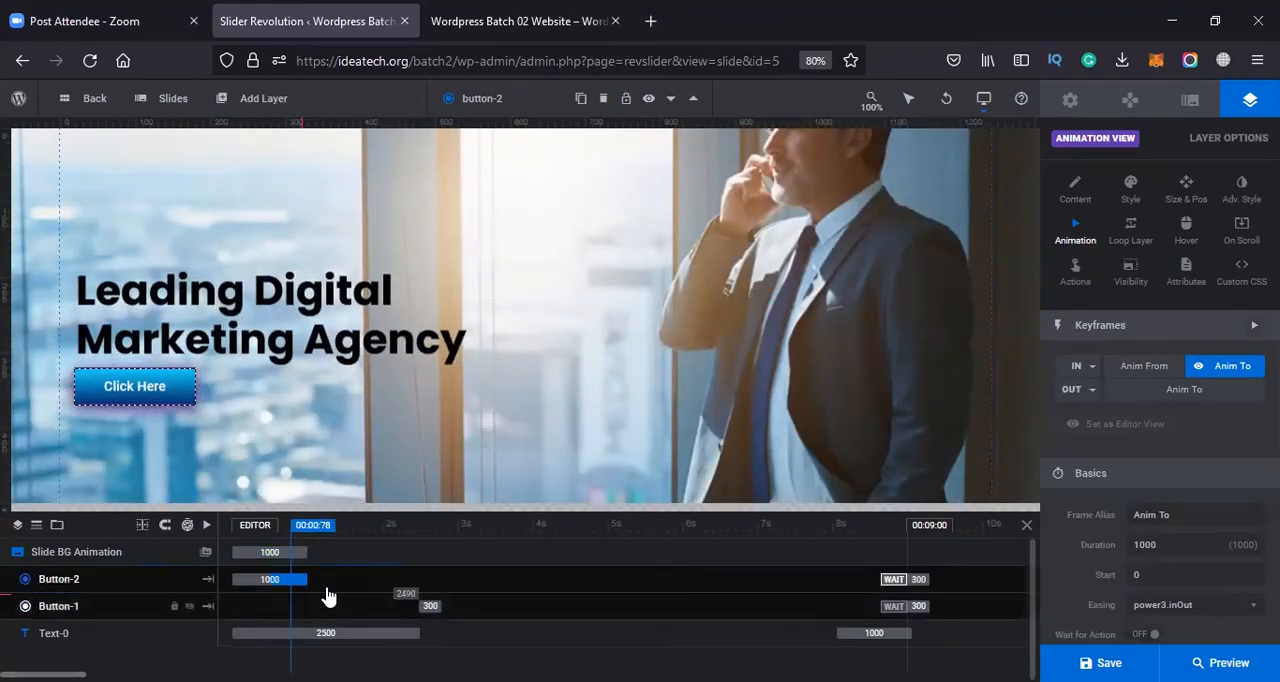
Move Button-2's entrance to start at 2490 ms on the timeline and play the slide
left_click_drag(304, 578, 492, 581)
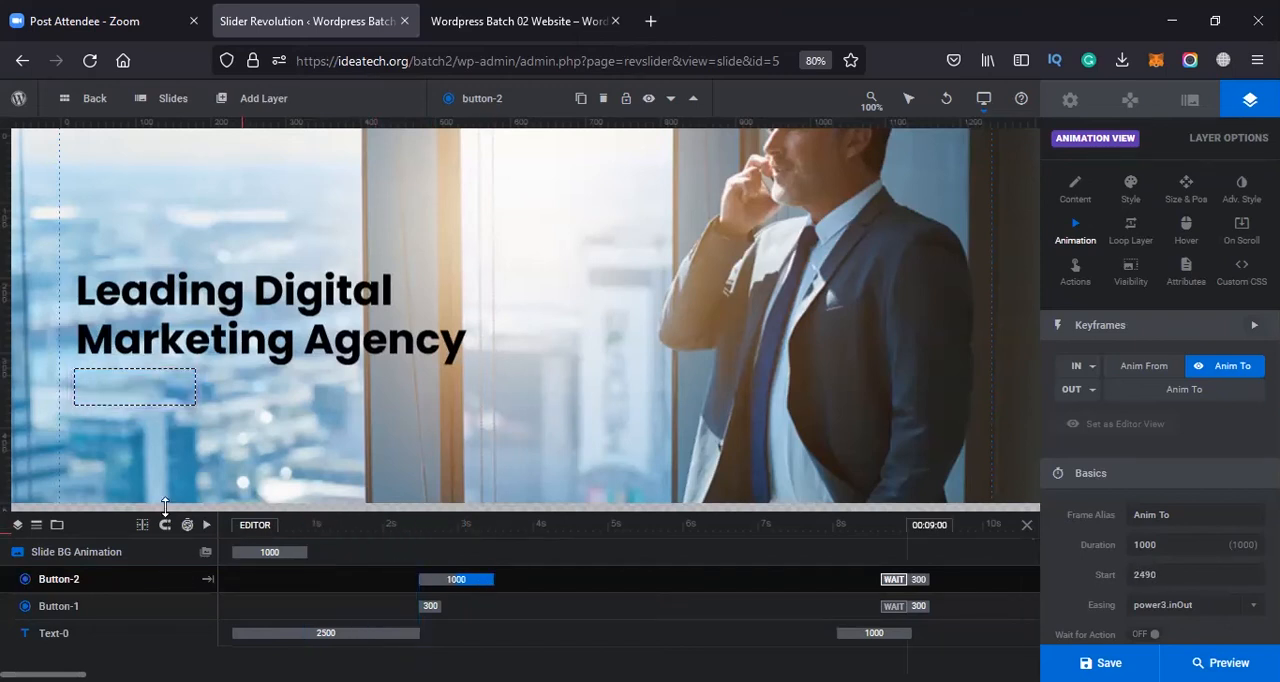
left_click(207, 527)
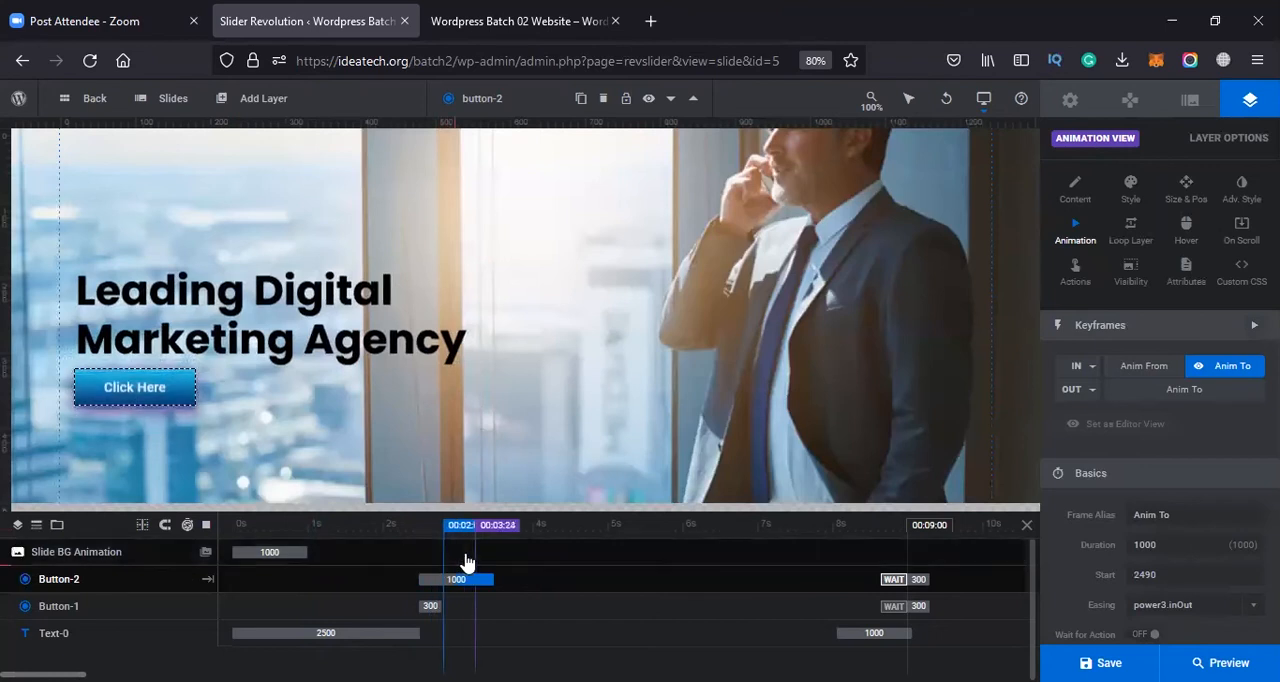
left_click(427, 525)
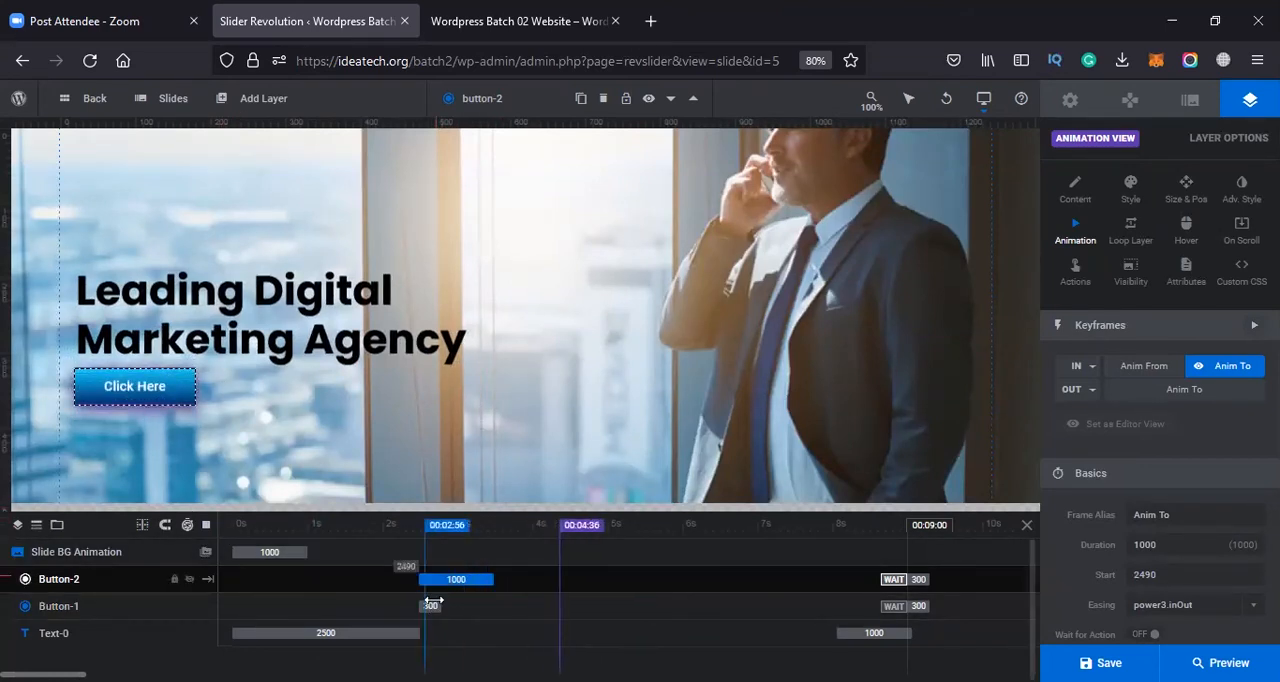
Hide the Button-1 layer and replay part of the timeline to check the slide without it
left_click(188, 607)
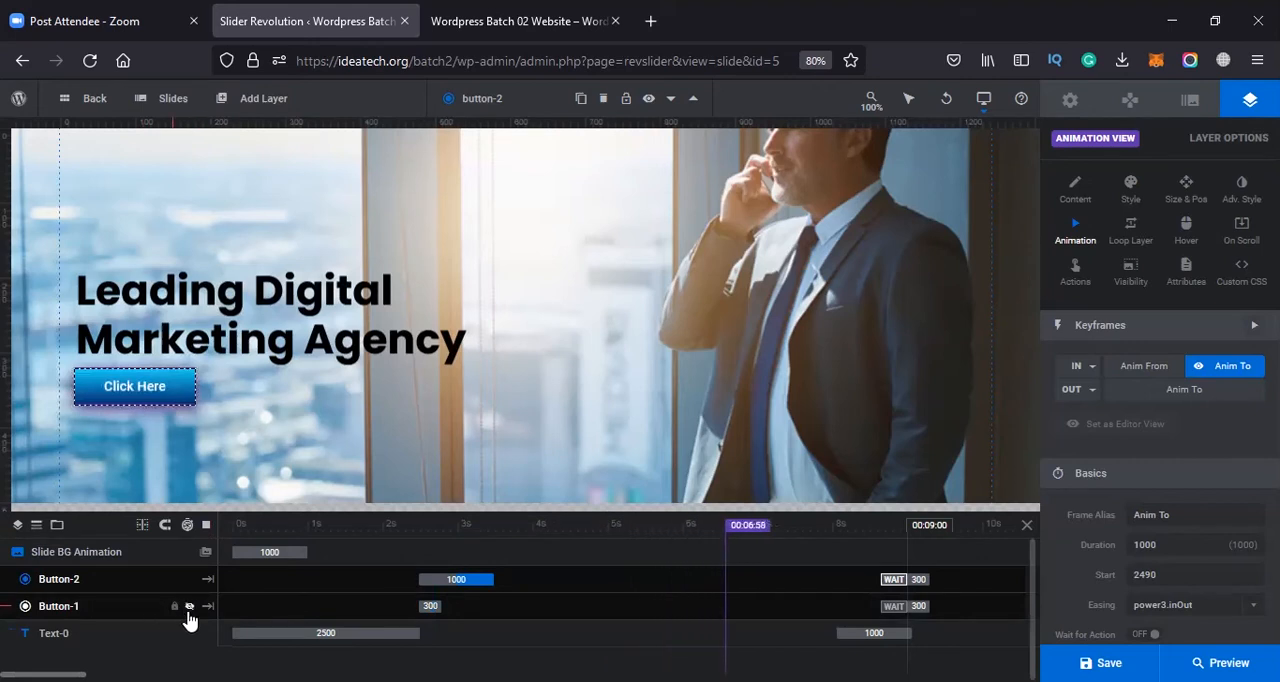
left_click(374, 525)
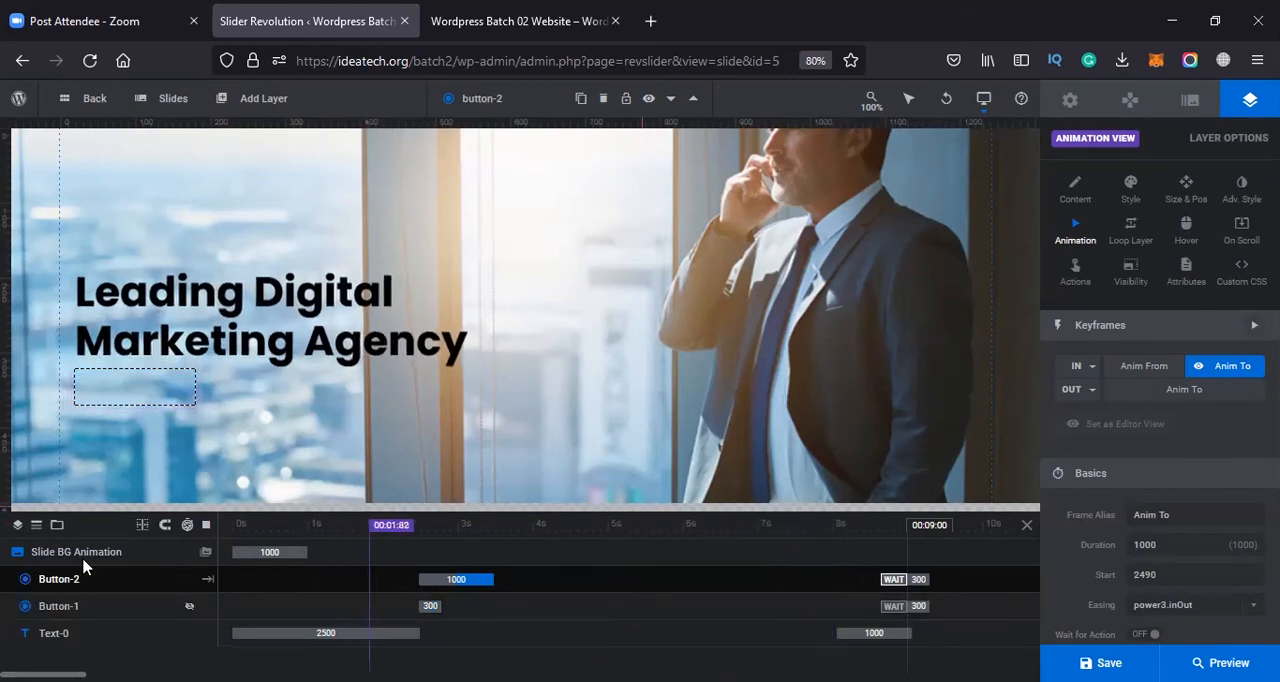
left_click(126, 637)
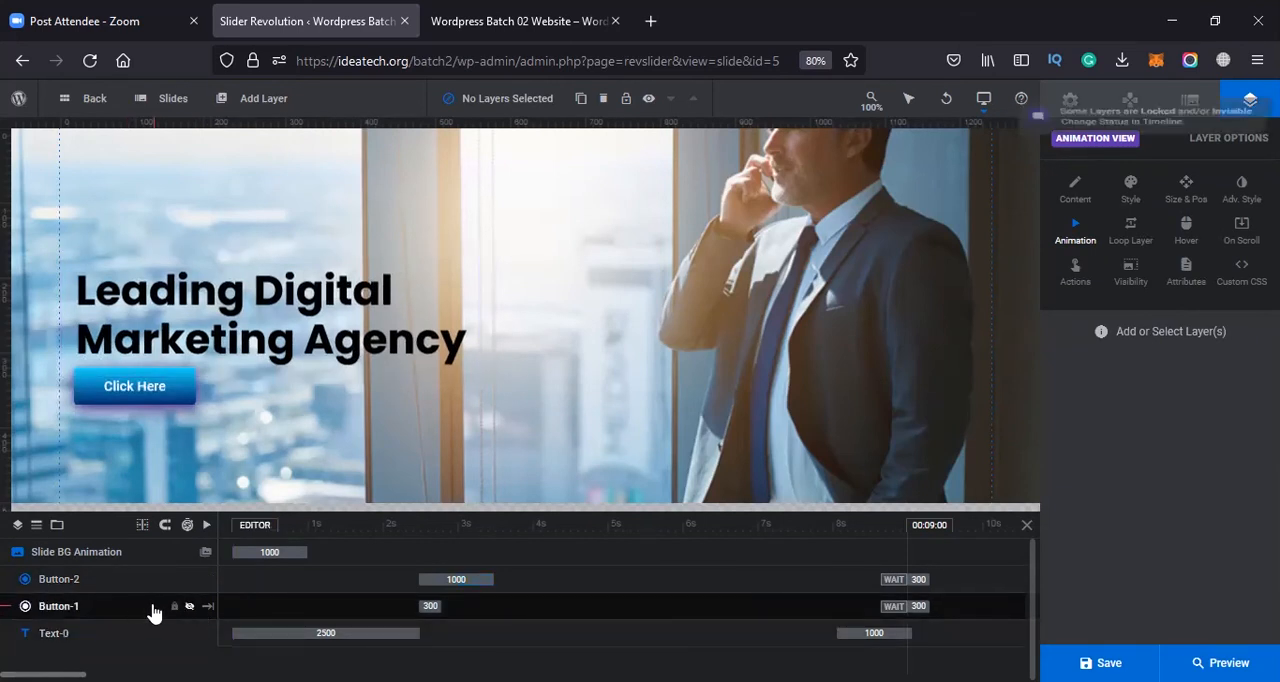
right_click(145, 612)
left_click(141, 582)
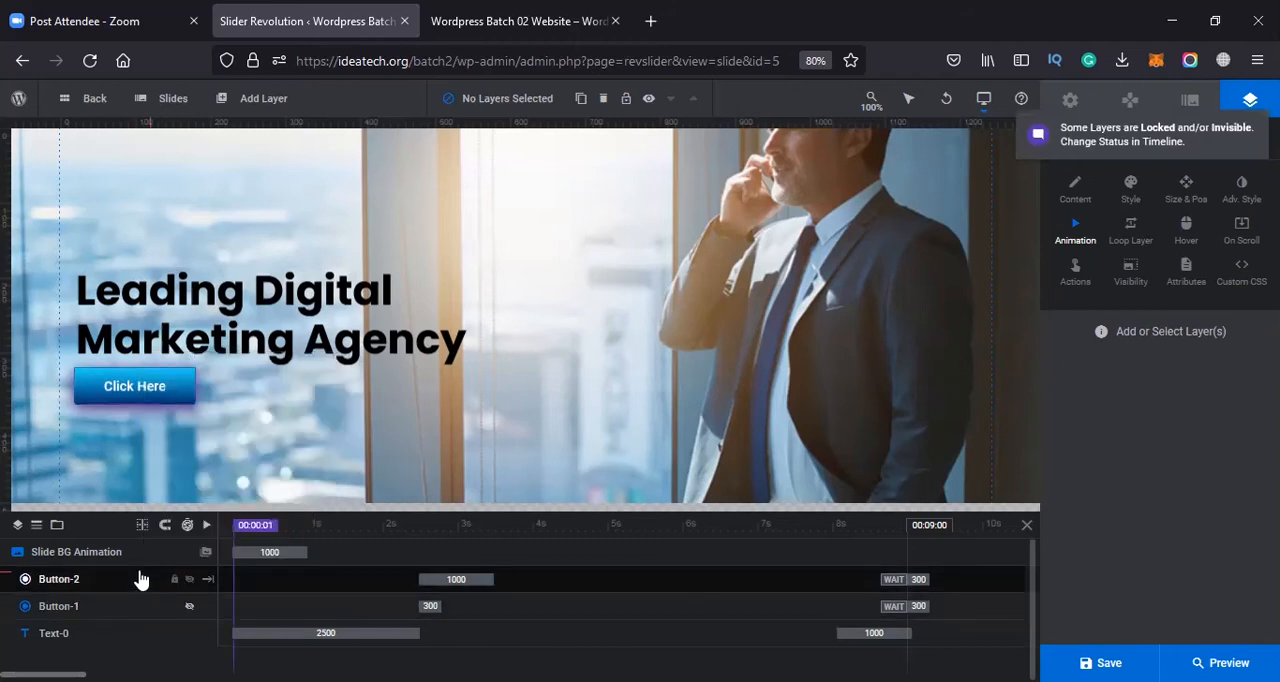
Make the Button-1 layer visible again and delete it, keeping Button-2
left_click(186, 608)
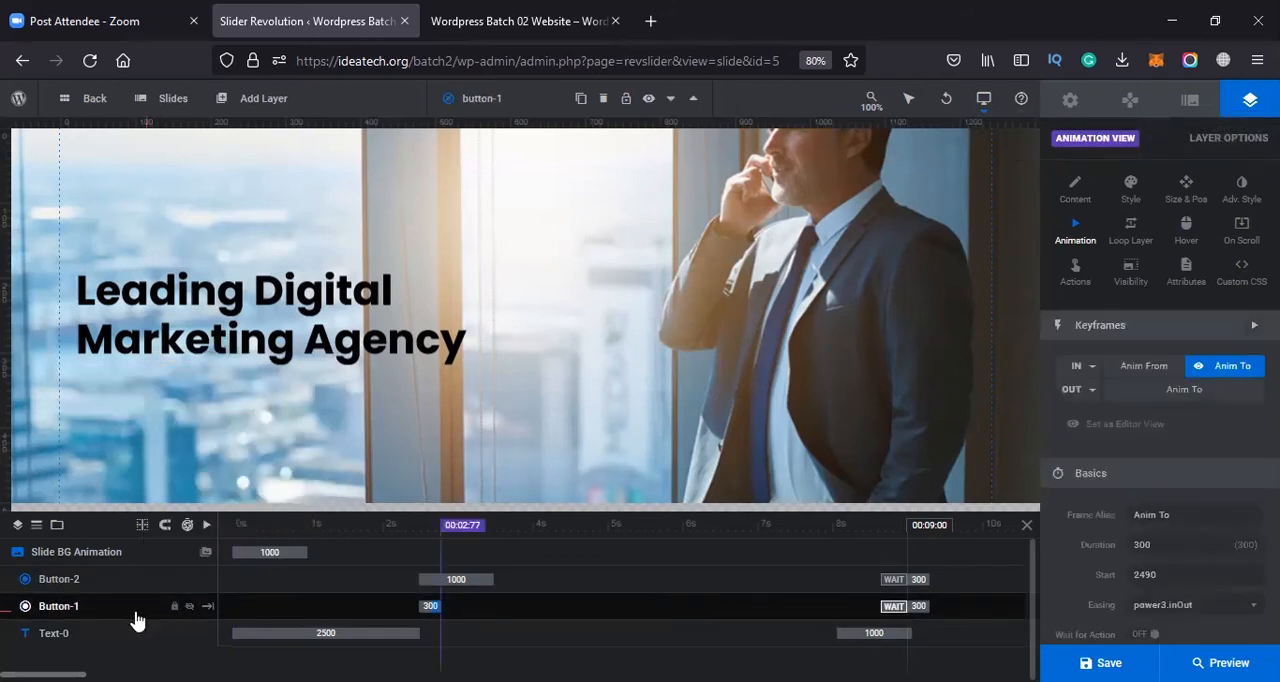
key("Delete")
left_click(115, 580)
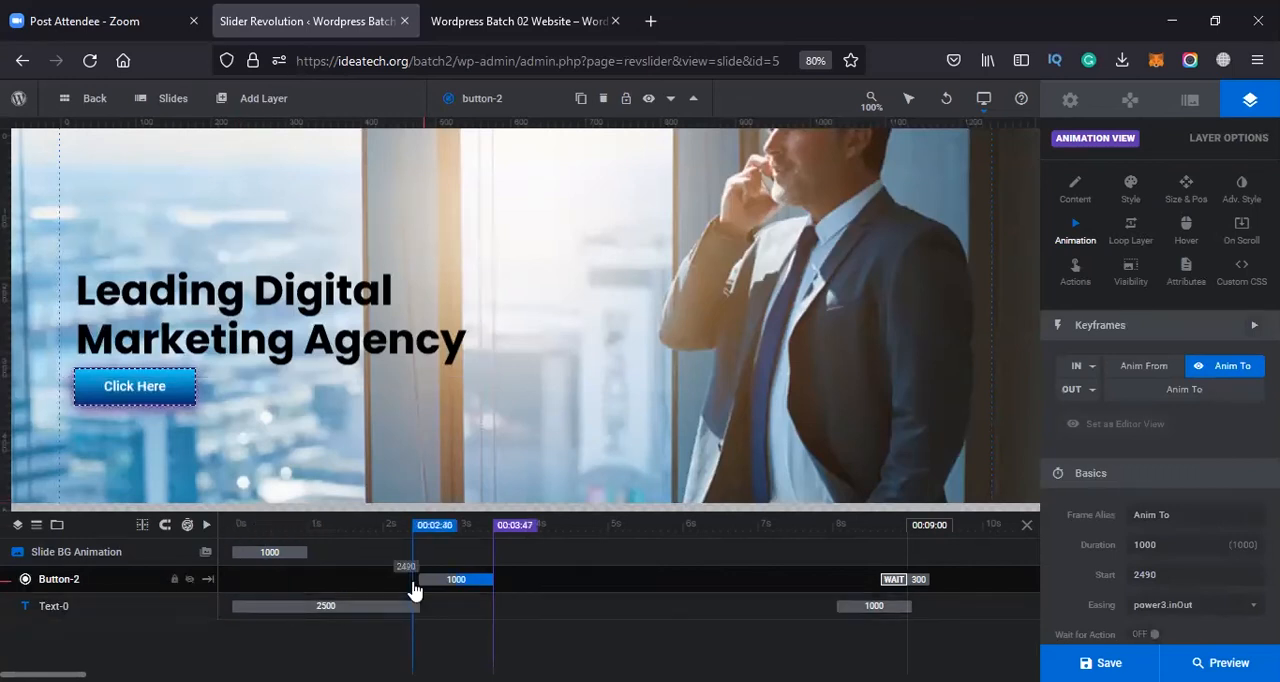
Move Button-2's entrance to start at 1410 ms so it overlaps the headline animation, and save the slider
left_click(206, 526)
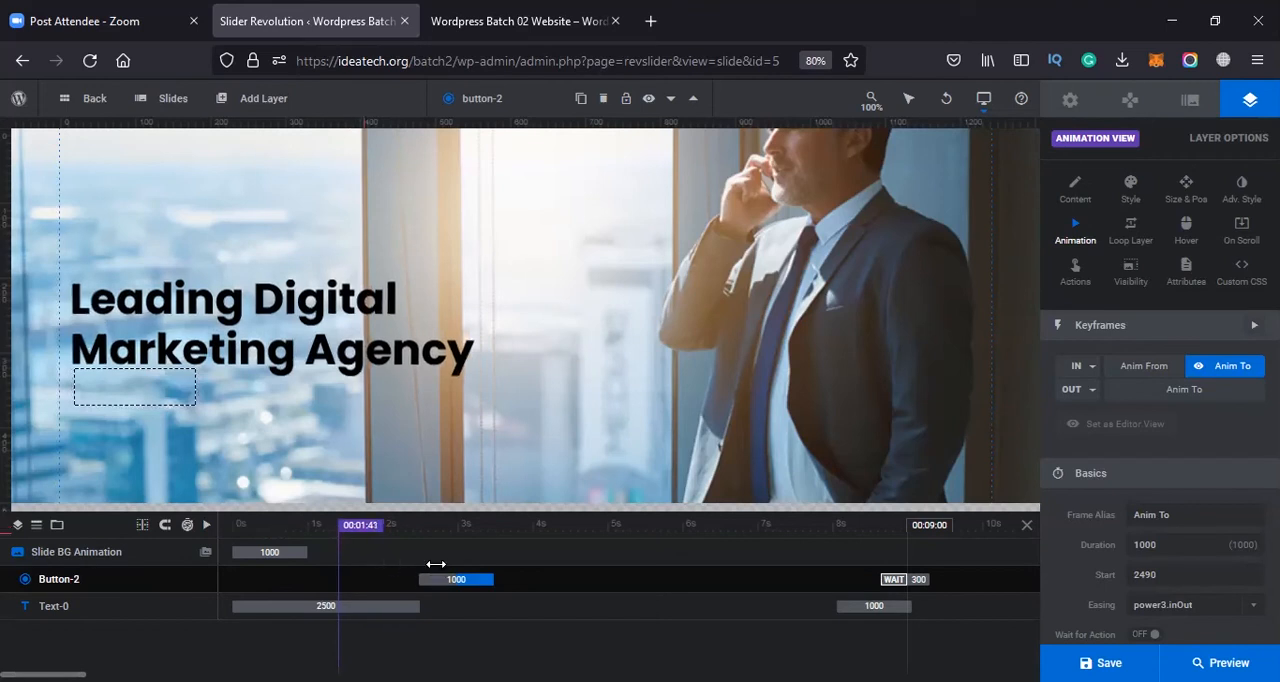
left_click_drag(460, 578, 391, 578)
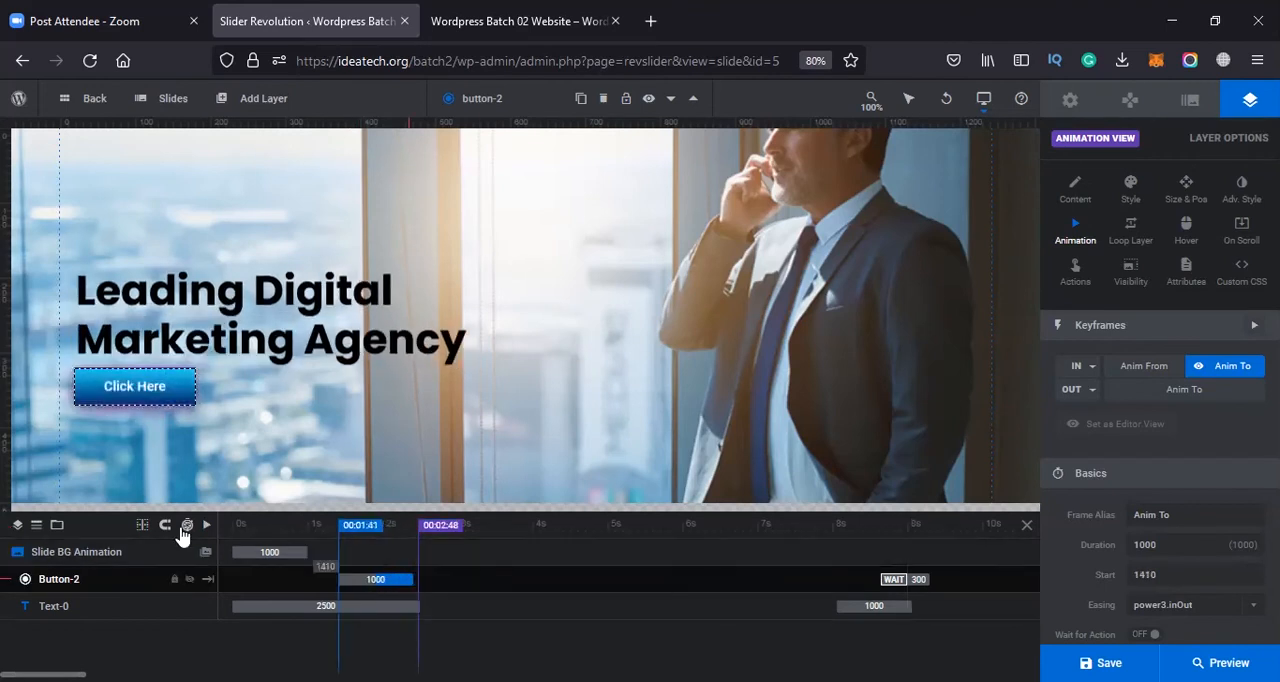
left_click(206, 526)
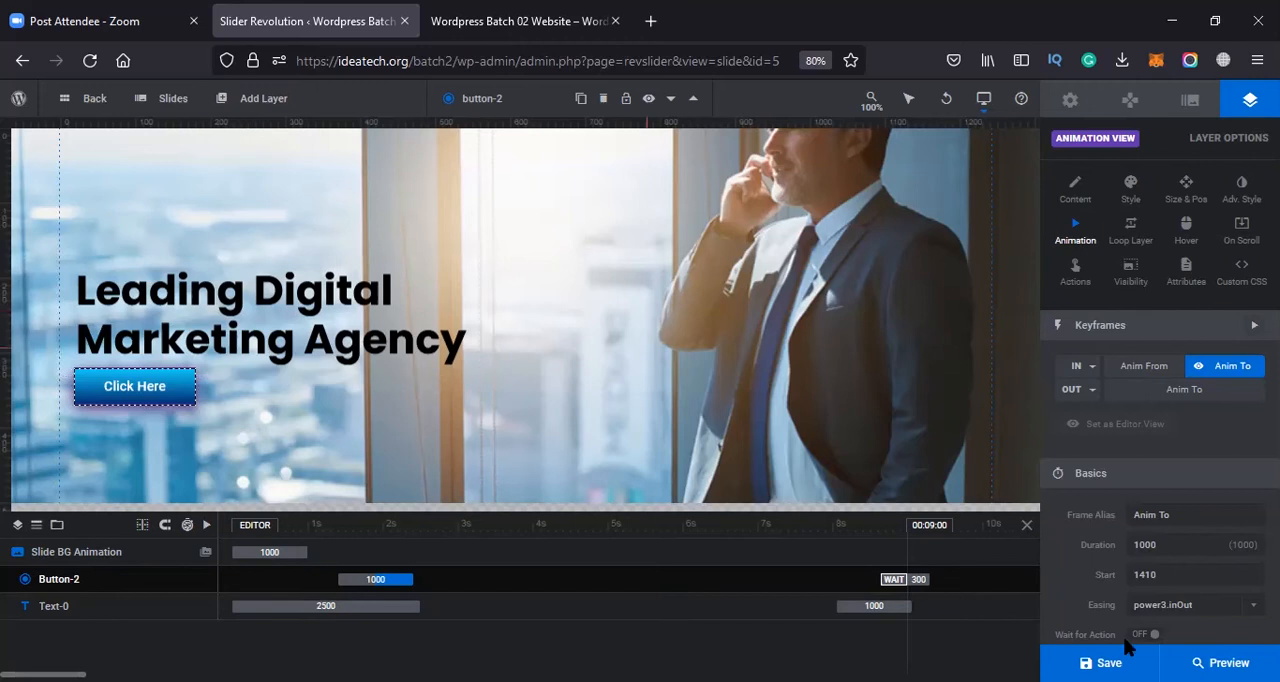
key("ctrl+s")
Switch to the website's browser tab and open the Home Page for editing
left_click(480, 21)
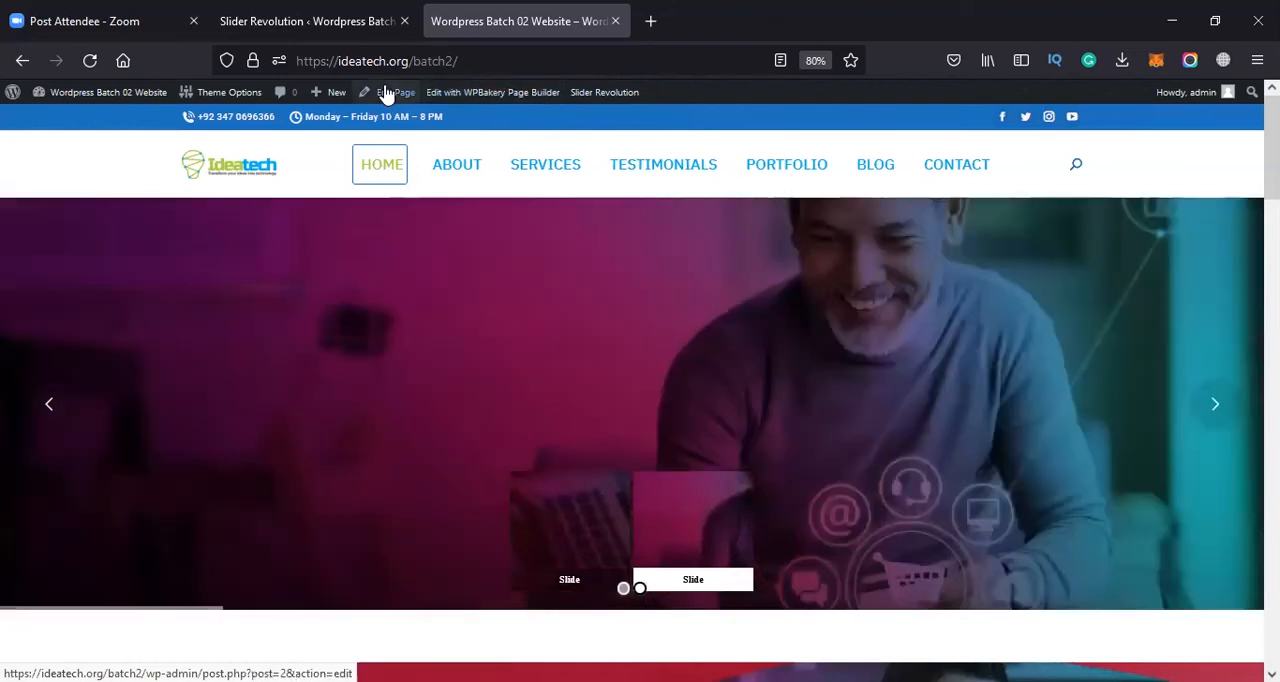
left_click(386, 91)
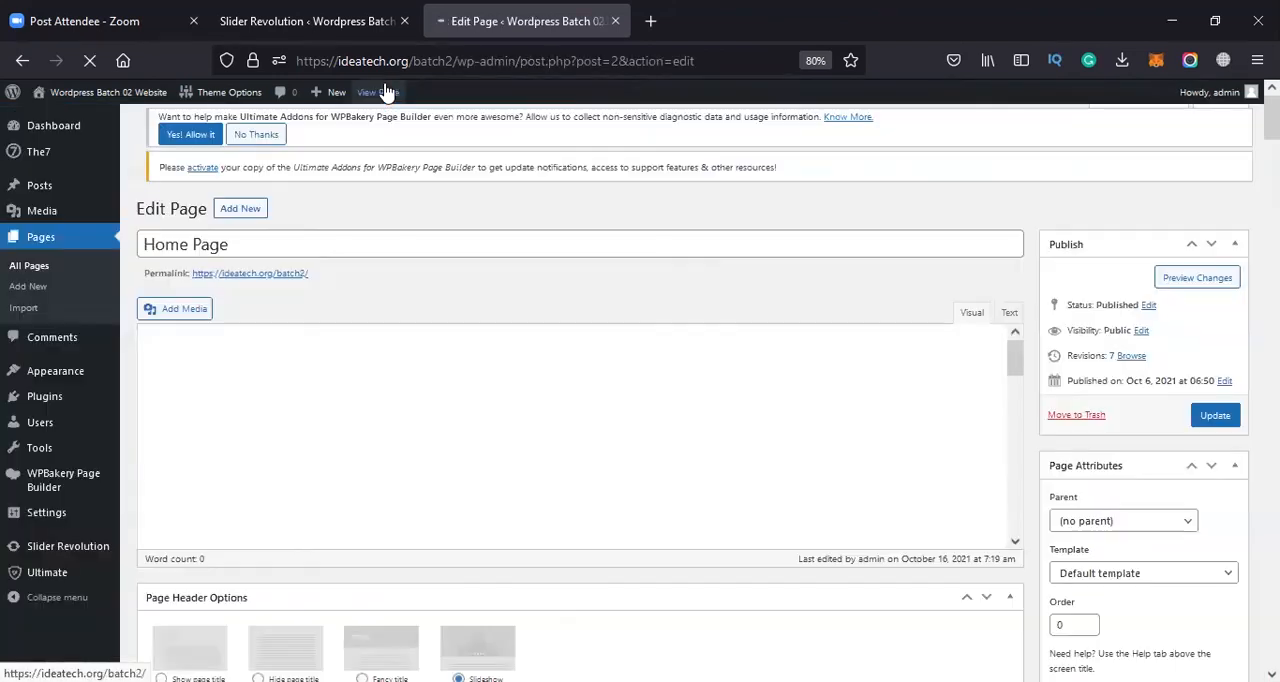
scroll(463, 376, "down", 3)
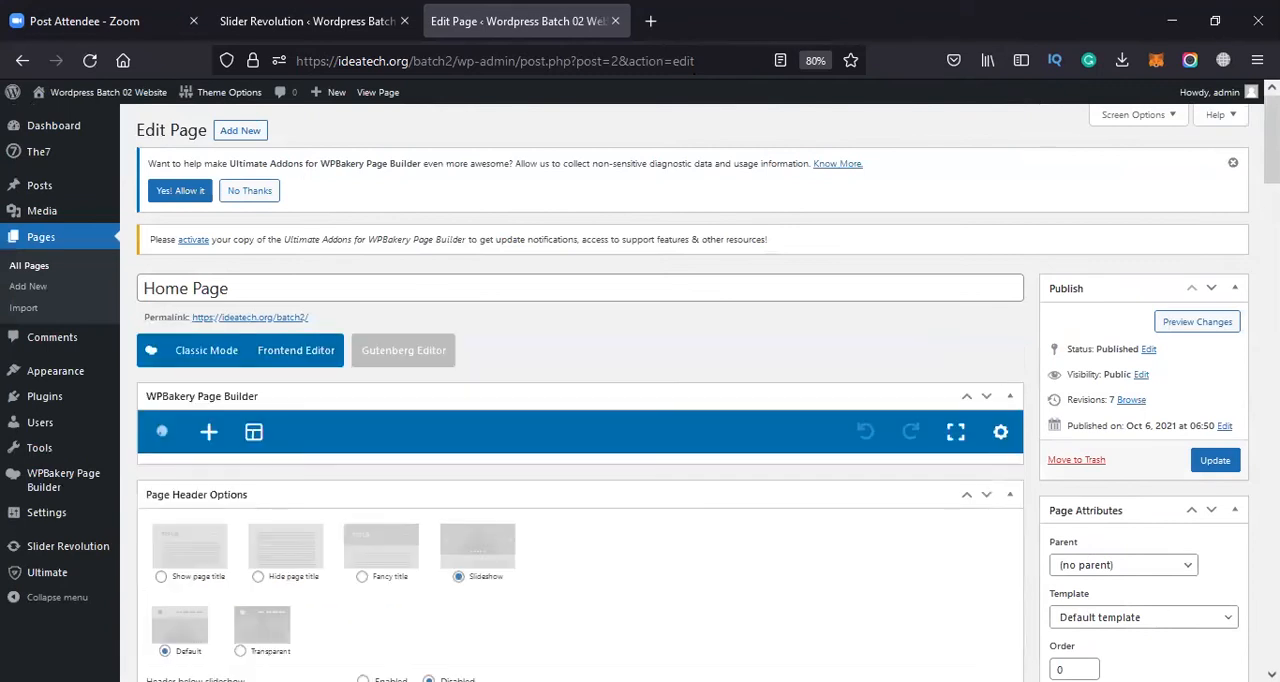
Set the Home Page's Page Header Options to "Show page title"
scroll(420, 460, "down", 2)
scroll(418, 432, "down", 2)
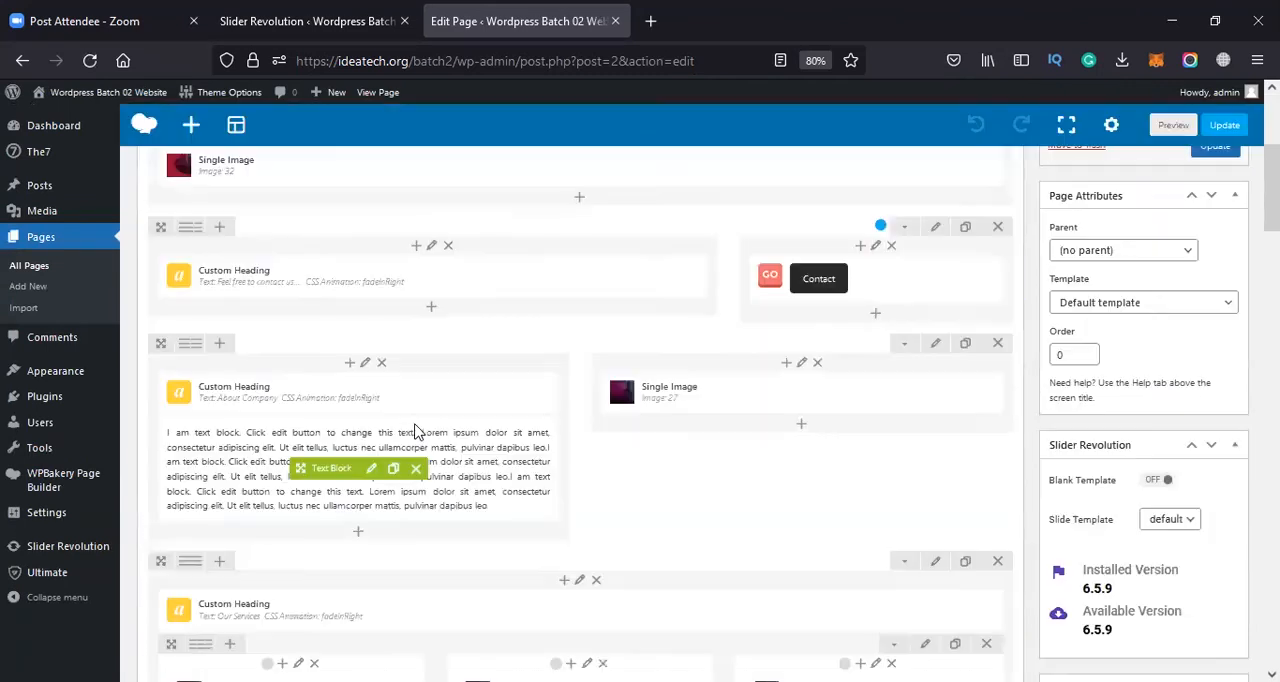
scroll(415, 430, "up", 4)
scroll(418, 432, "down", 10)
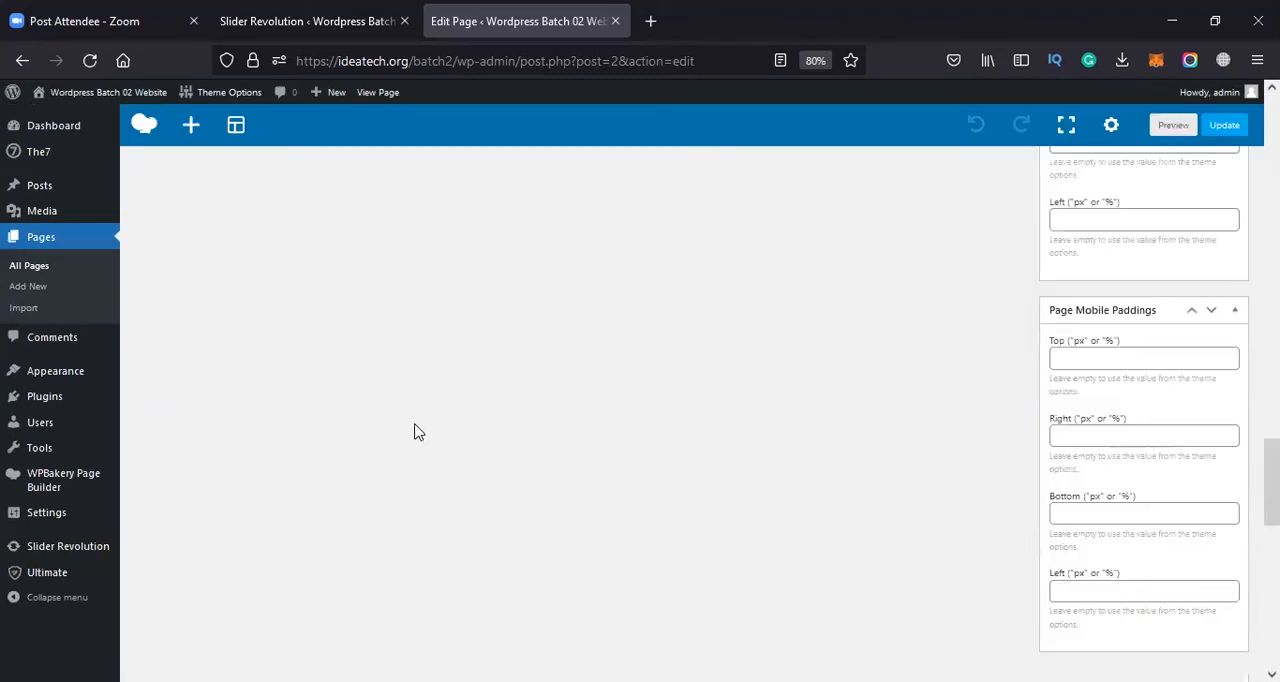
scroll(464, 455, "up", 1)
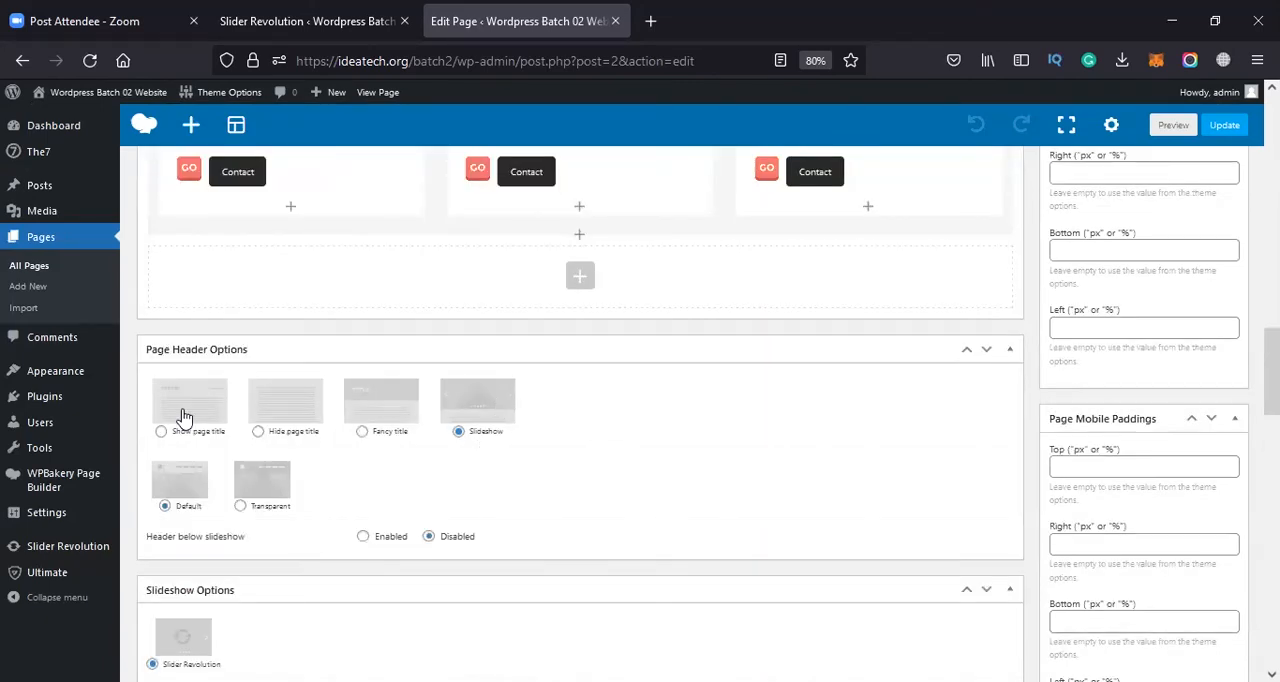
left_click(199, 436)
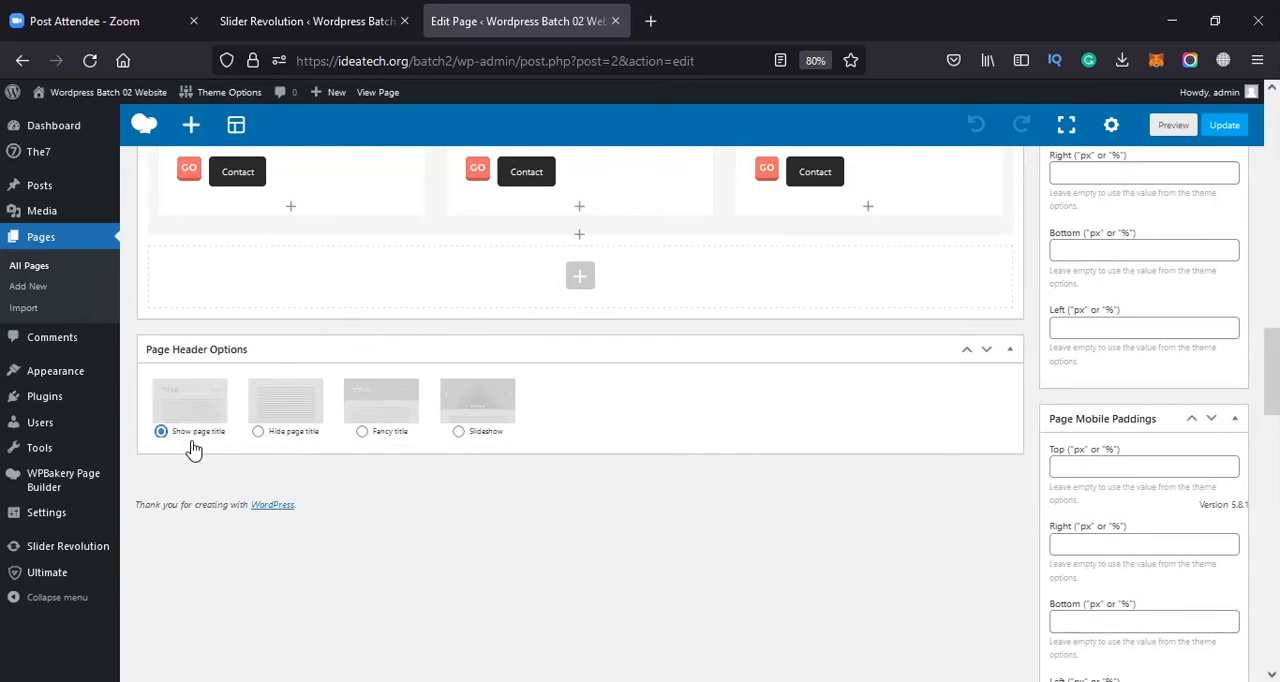
Try the "Hide page title" and "Fancy title" page header options and look over the fancy title settings
left_click(280, 430)
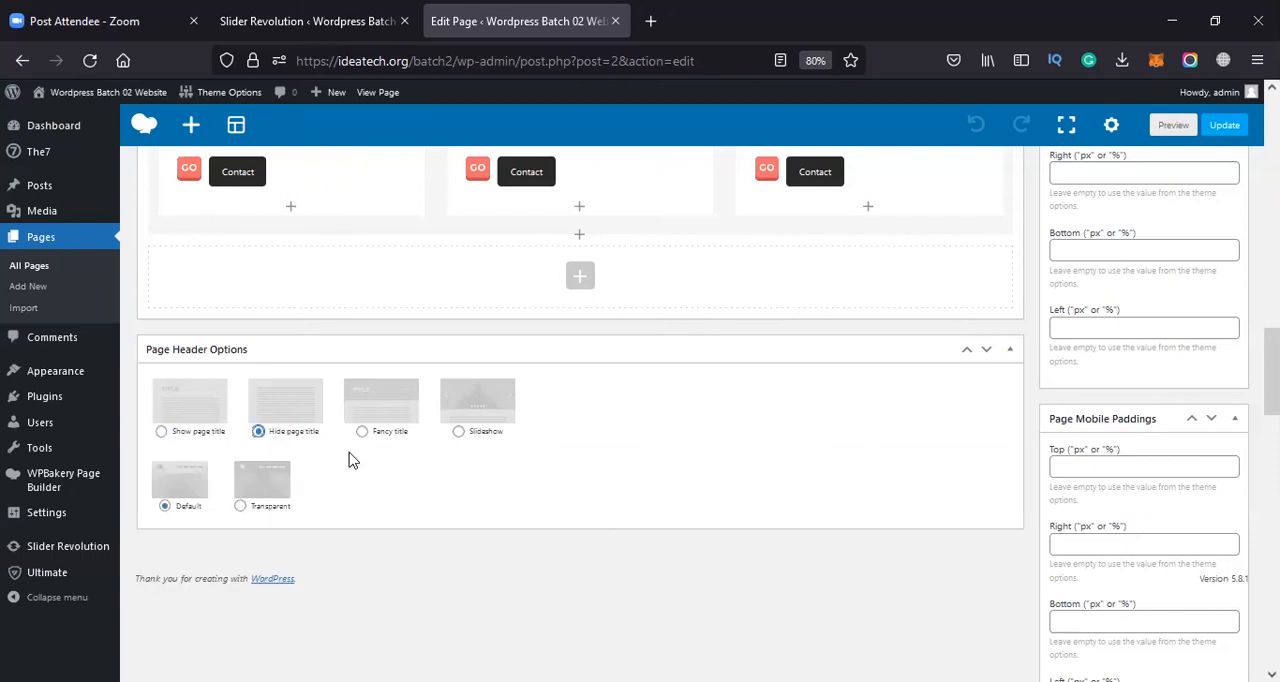
left_click(407, 408)
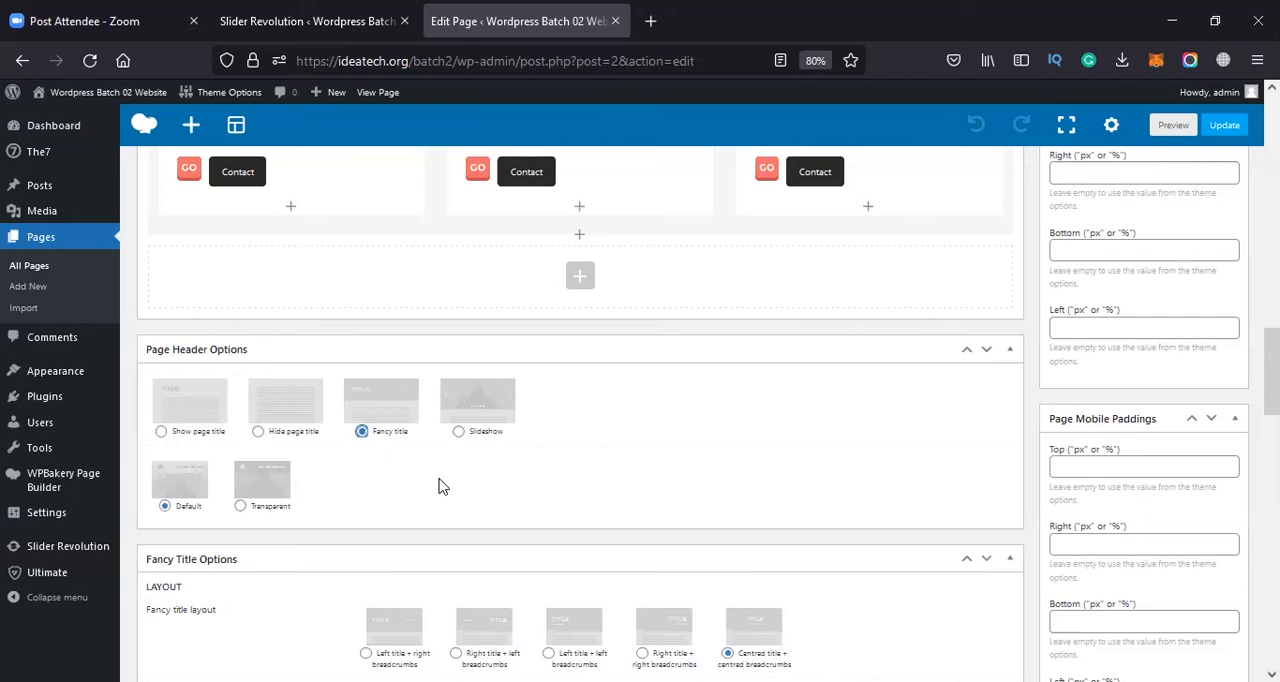
scroll(443, 486, "down", 2)
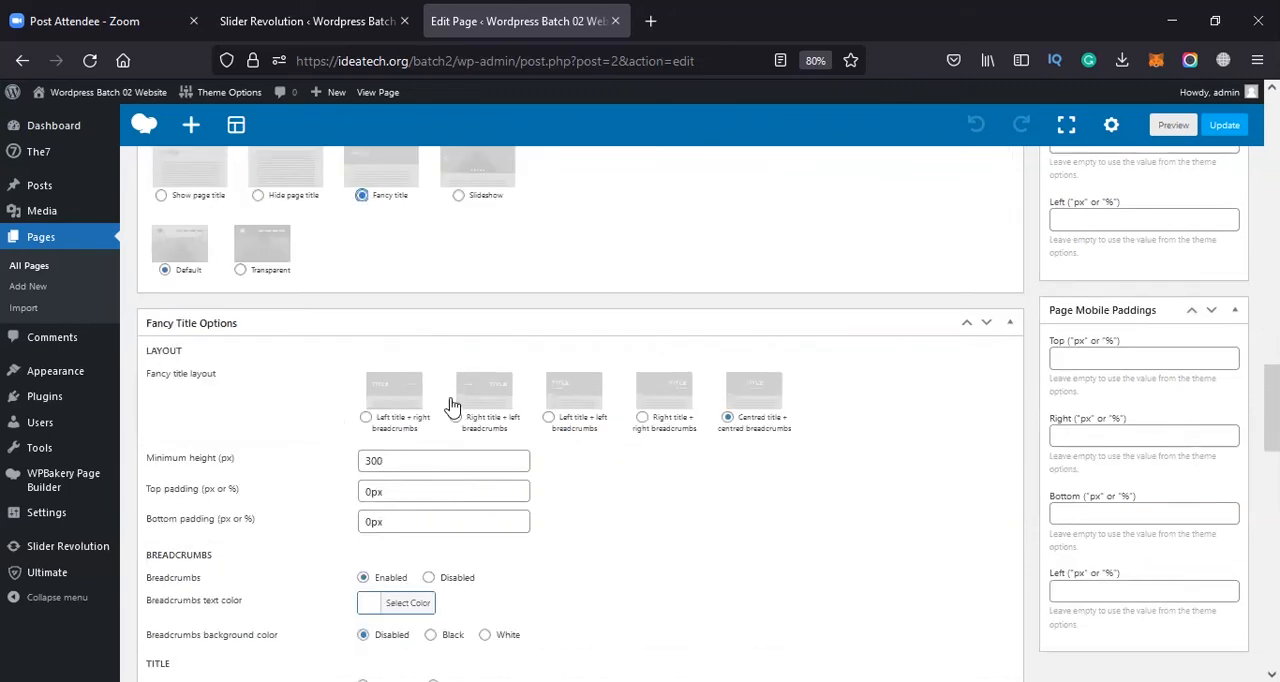
scroll(505, 345, "up", 2)
Set the page header to Slideshow using Slider Revolution with the "Homeslider" slider, and update the Home Page
left_click(505, 335)
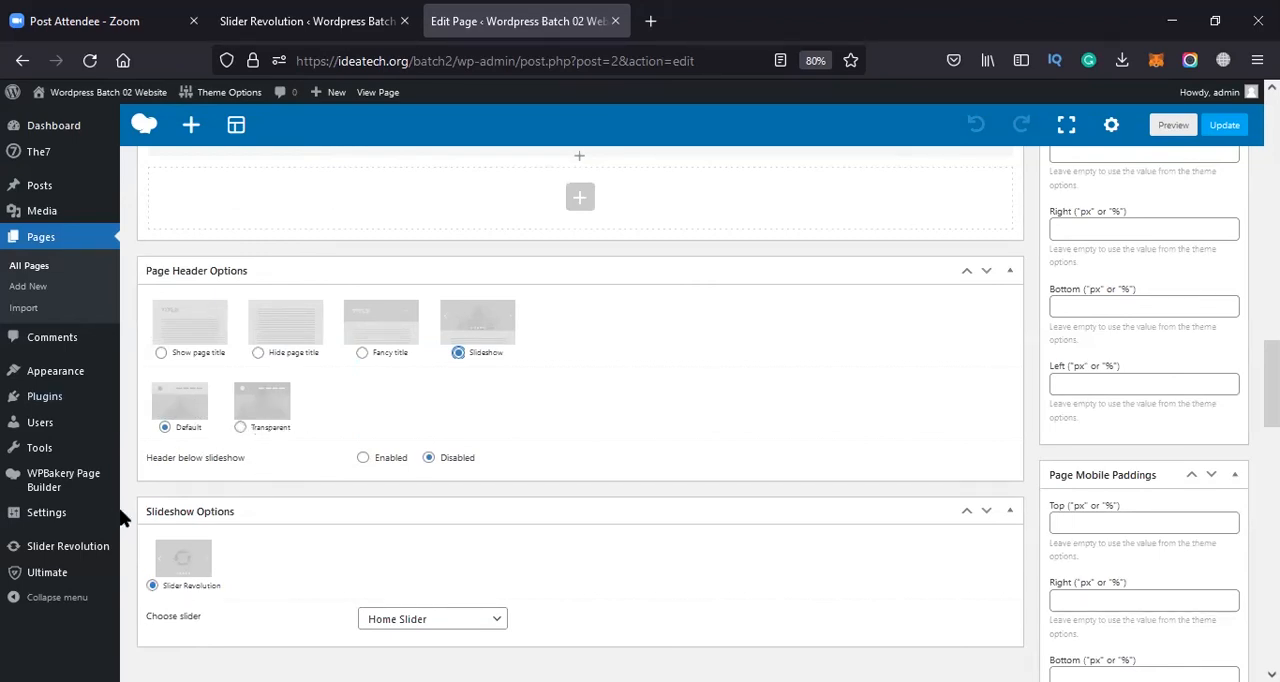
left_click(187, 578)
left_click(440, 620)
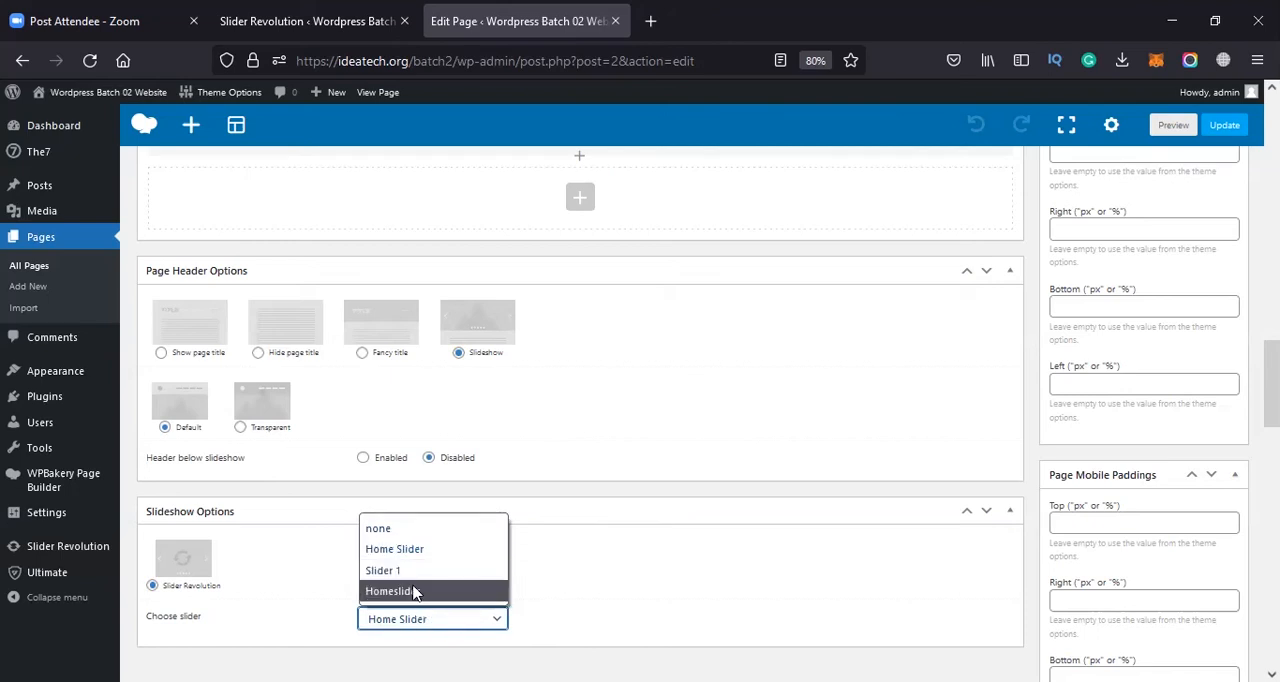
left_click(411, 593)
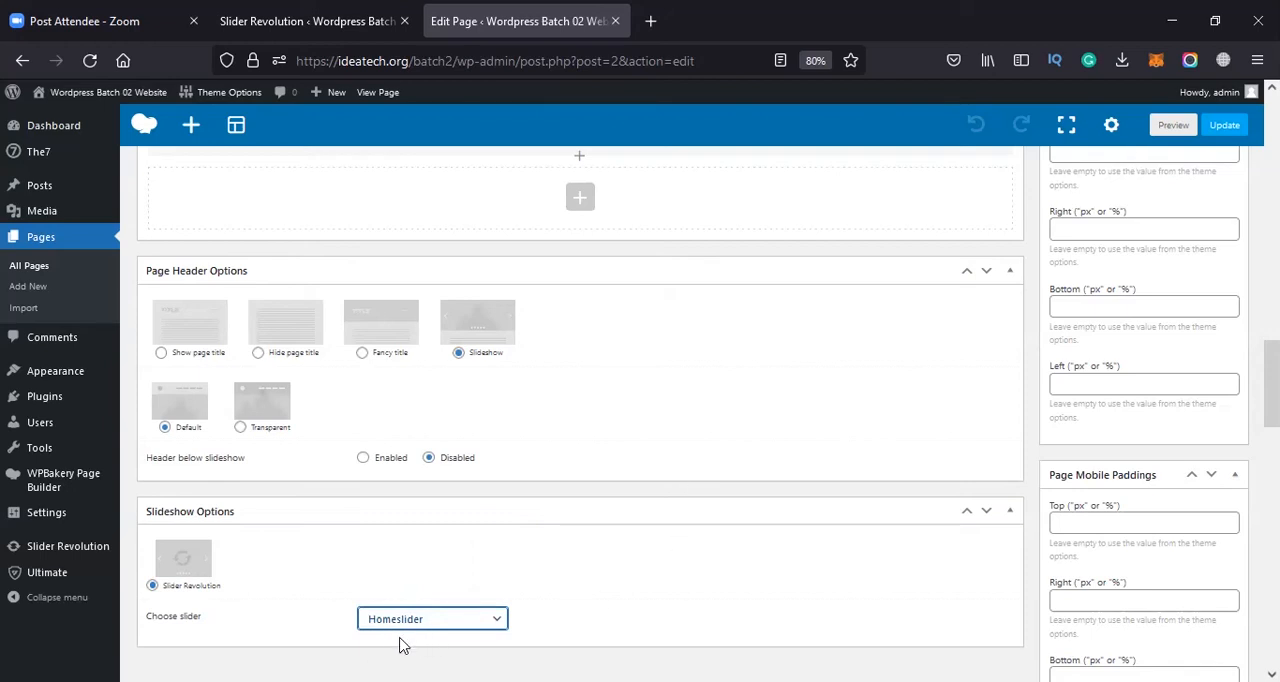
left_click(1226, 126)
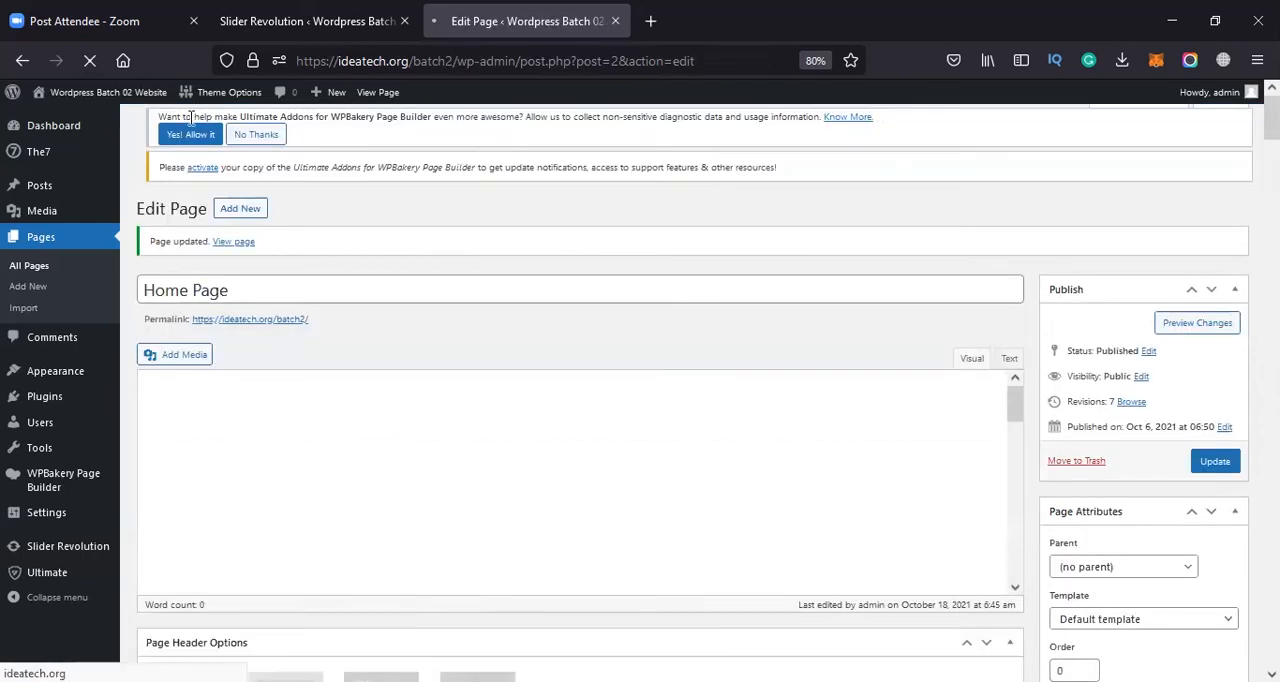
Open the live website in a new browser tab and reload it to check the home page slider
mouse_move(100, 92)
right_click(100, 119)
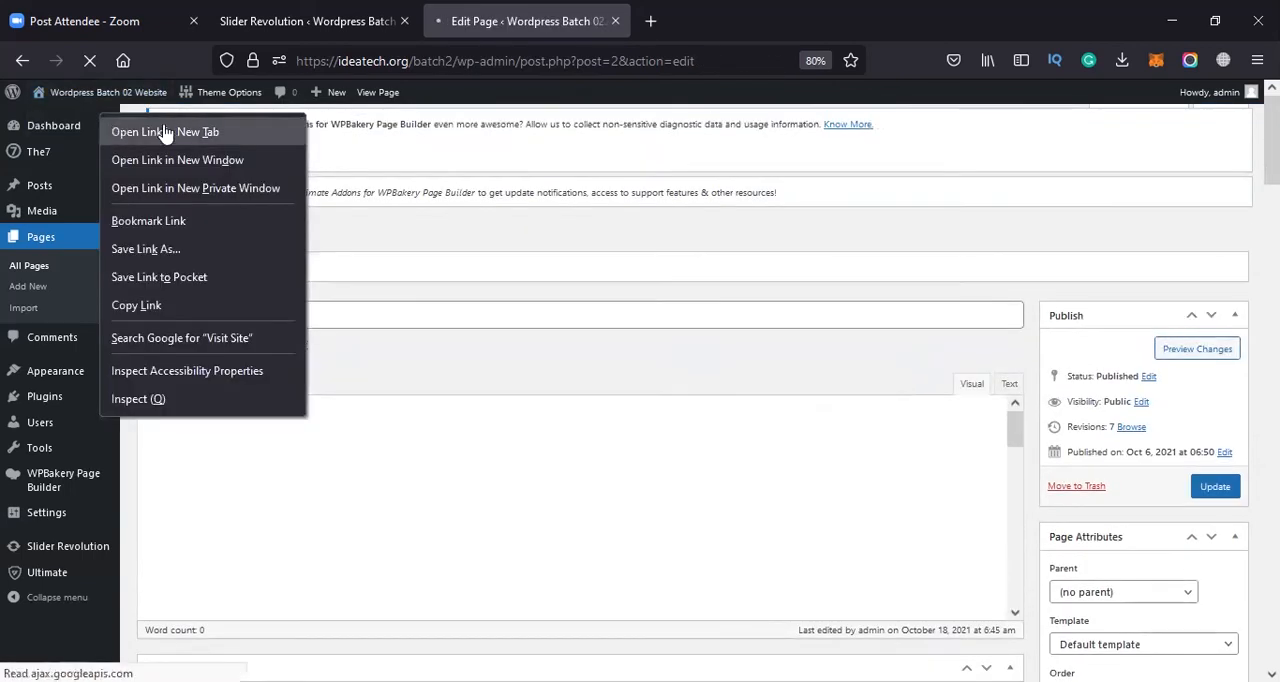
left_click(180, 131)
left_click(705, 18)
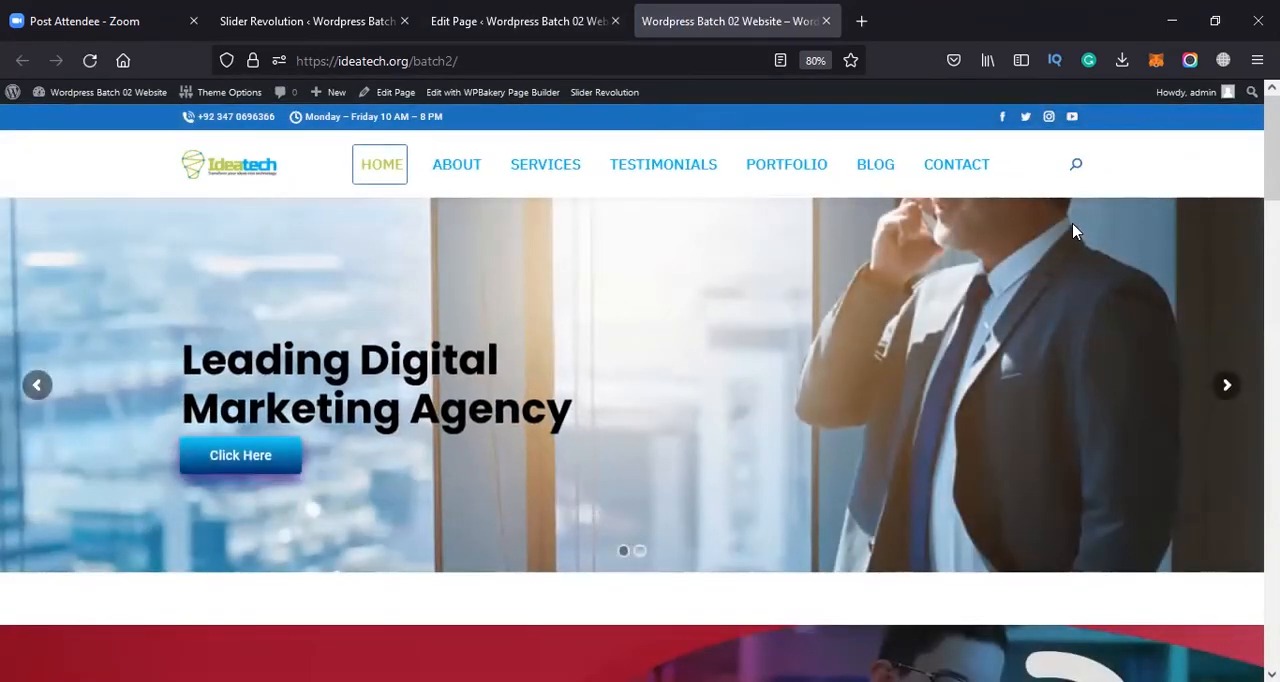
left_click(498, 60)
key("Return")
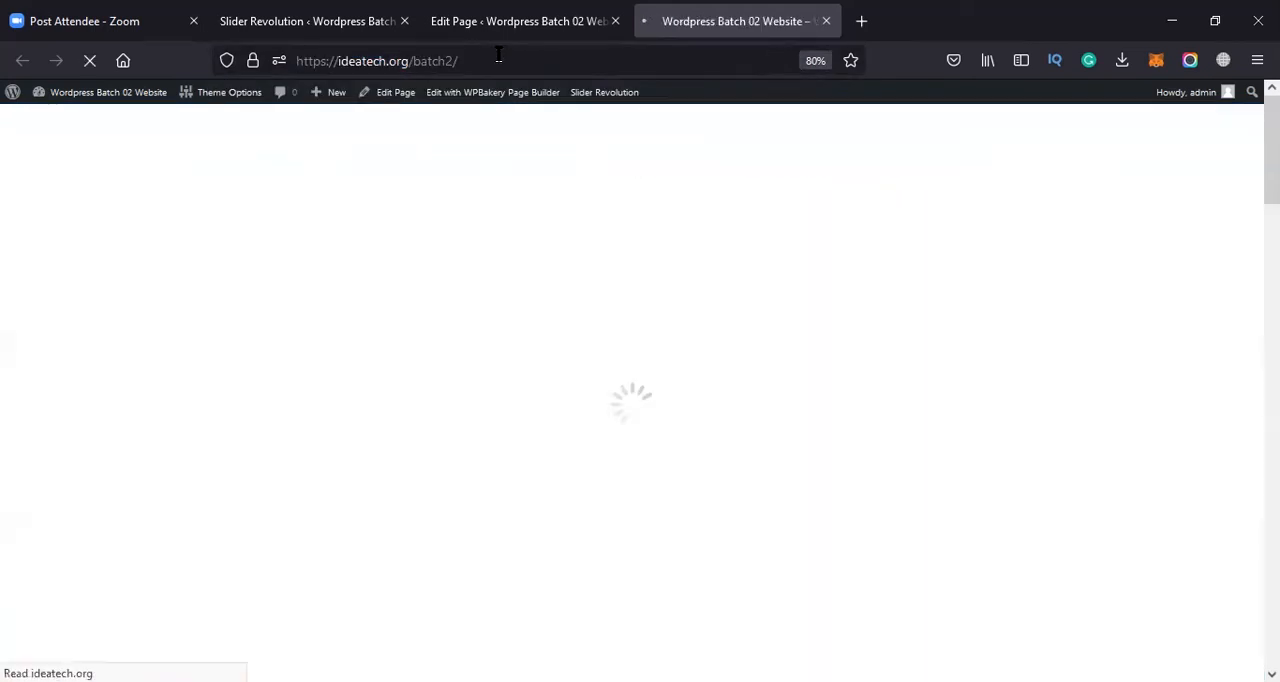
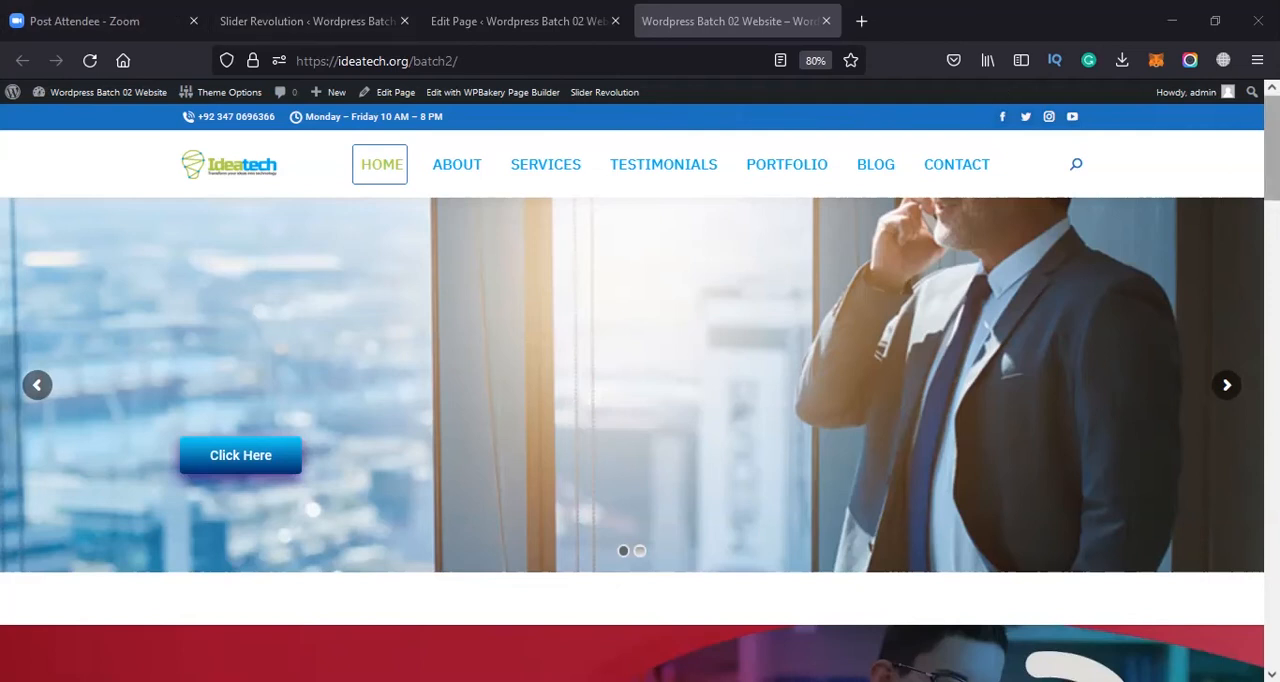
Examine the slider and the section beneath it on the live home page
scroll(640, 410, "down", 5)
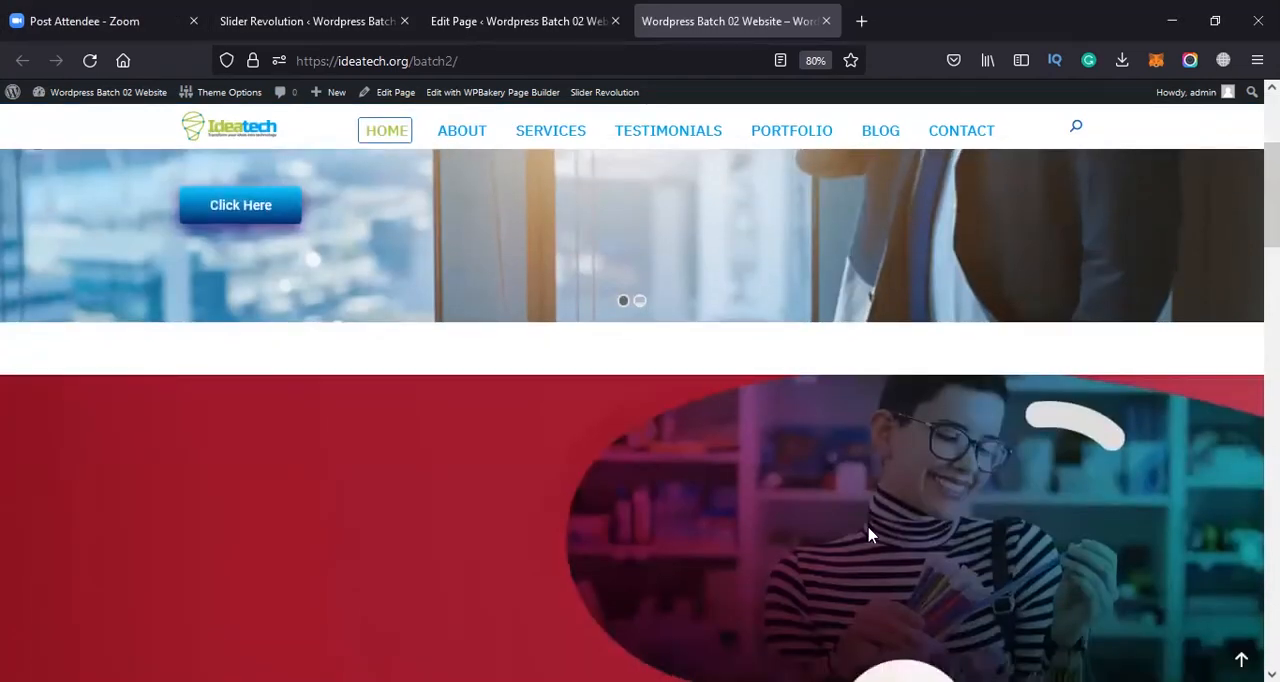
scroll(866, 455, "up", 5)
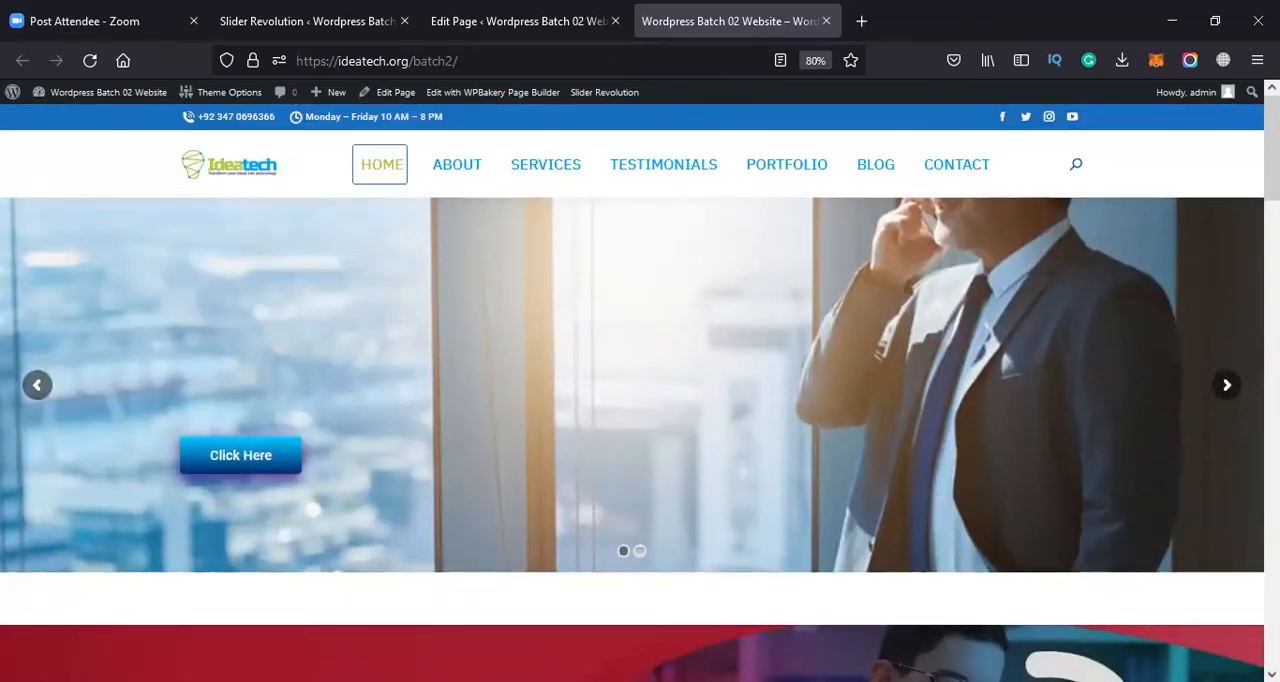
scroll(1222, 235, "down", 3)
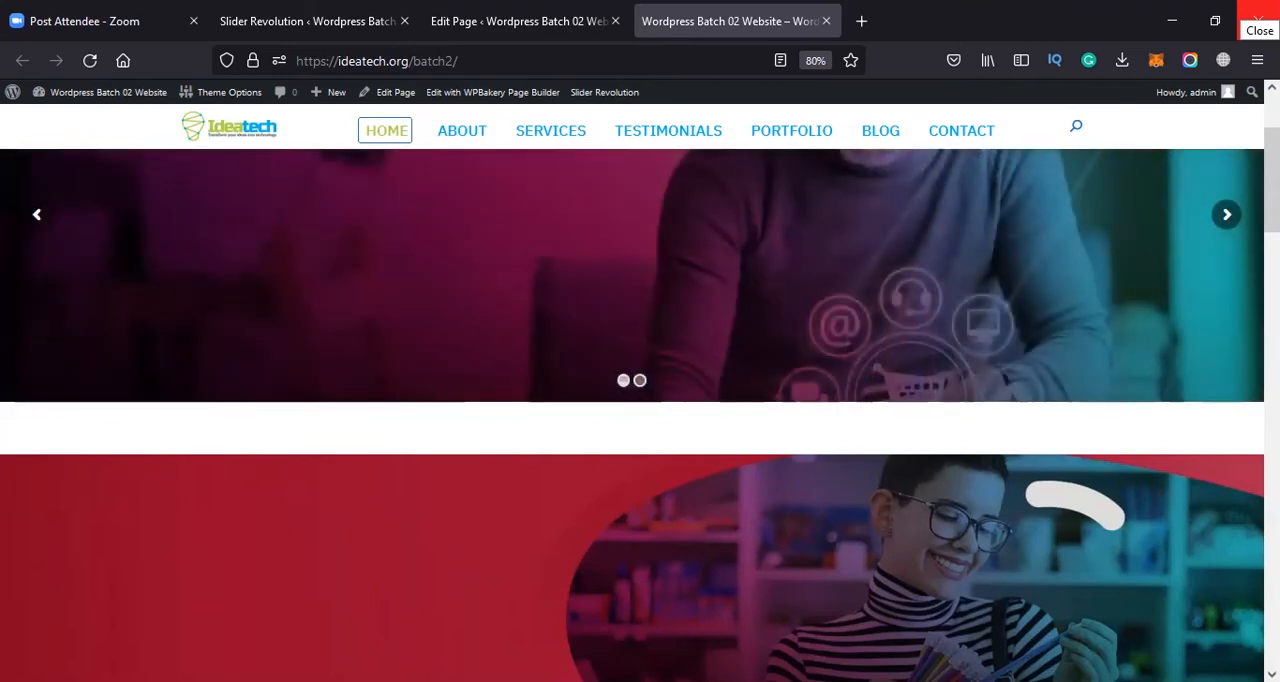
Look through the Homeslider module's general options, including Layout, Content, Title, Defaults and General, for the slider size settings
left_click(530, 21)
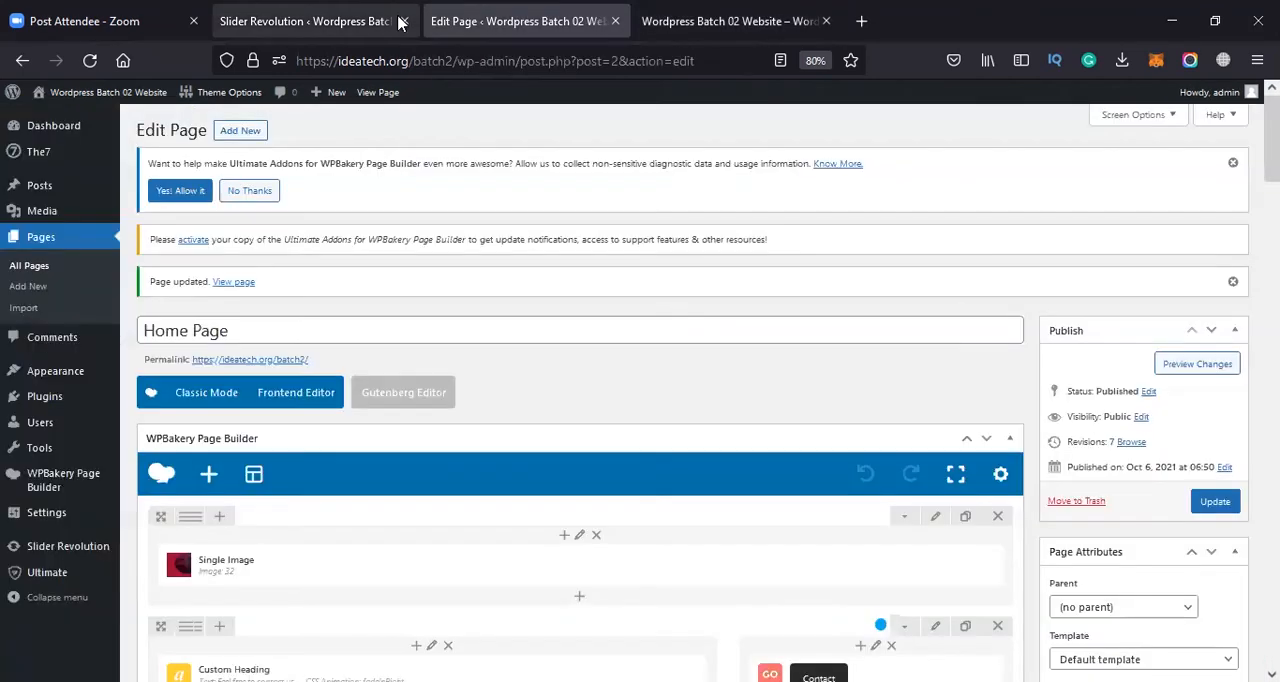
left_click(380, 21)
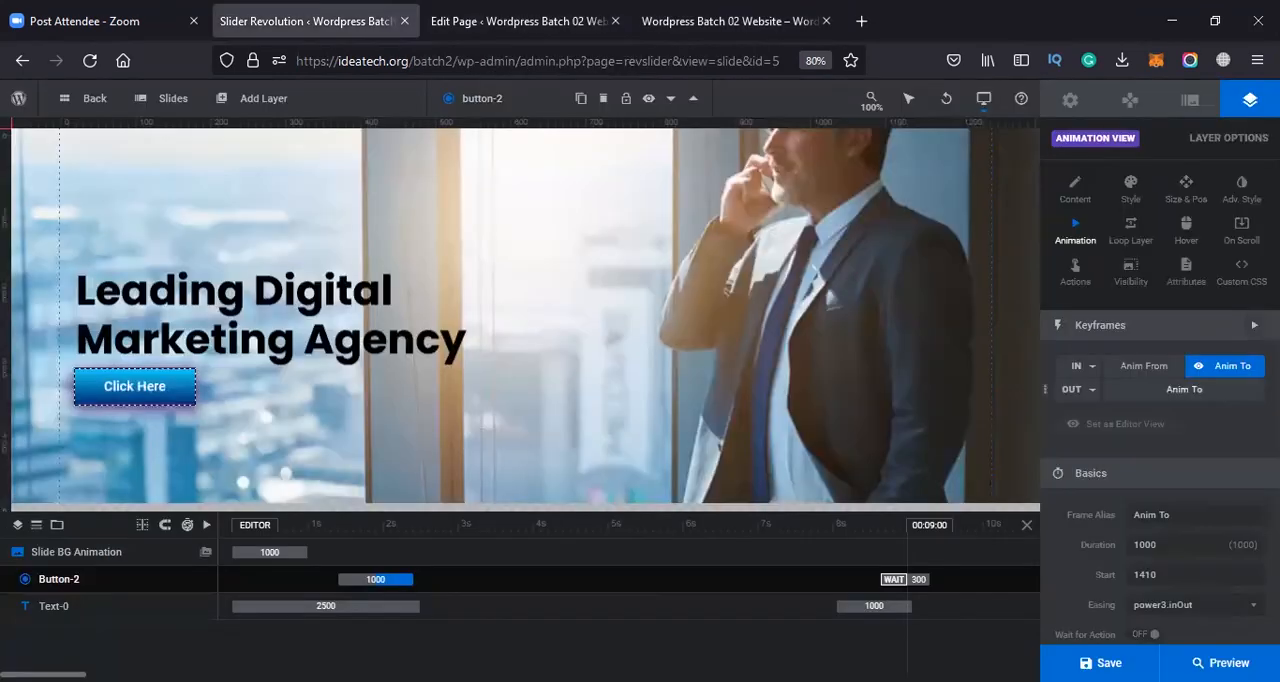
left_click(1106, 104)
left_click(1129, 190)
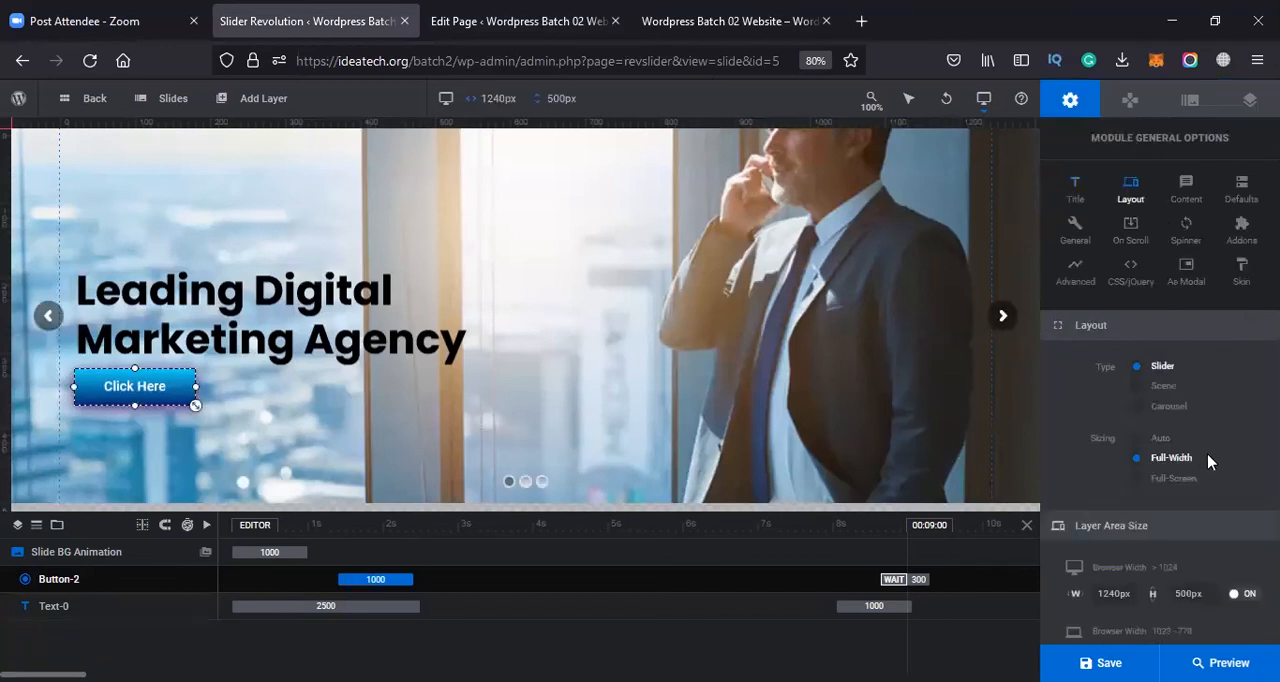
scroll(1174, 434, "down", 3)
scroll(1172, 400, "up", 3)
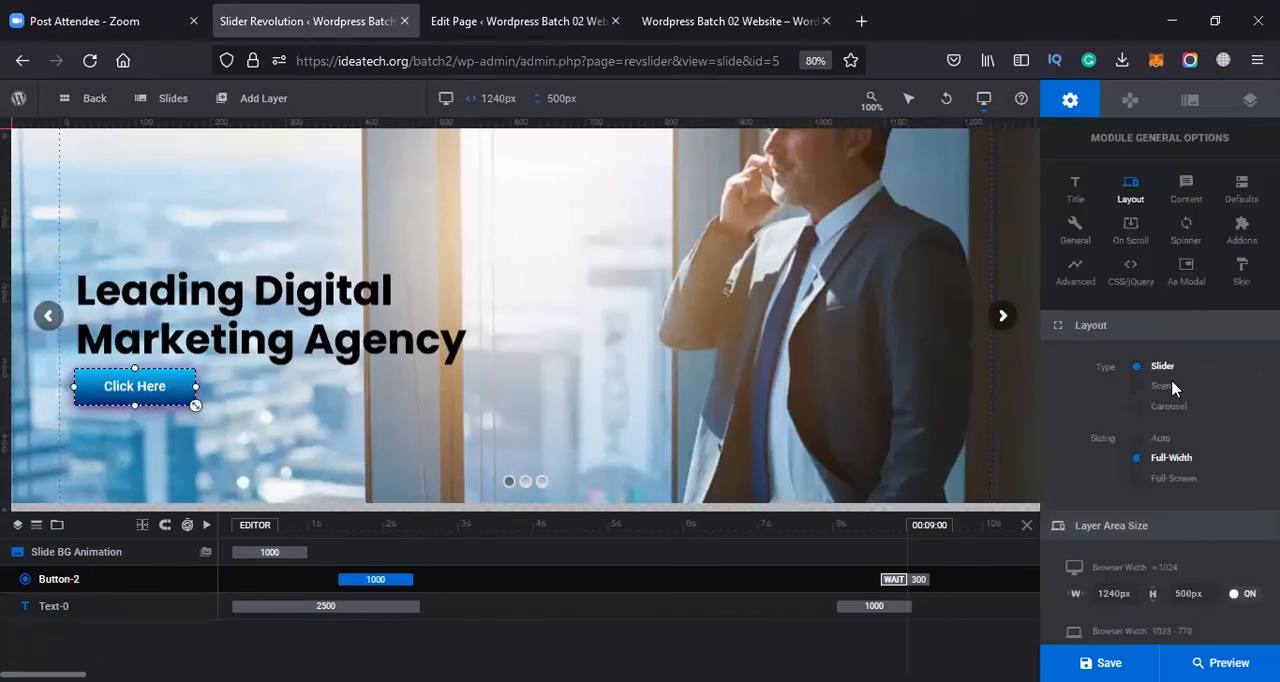
left_click(1186, 190)
left_click(1084, 190)
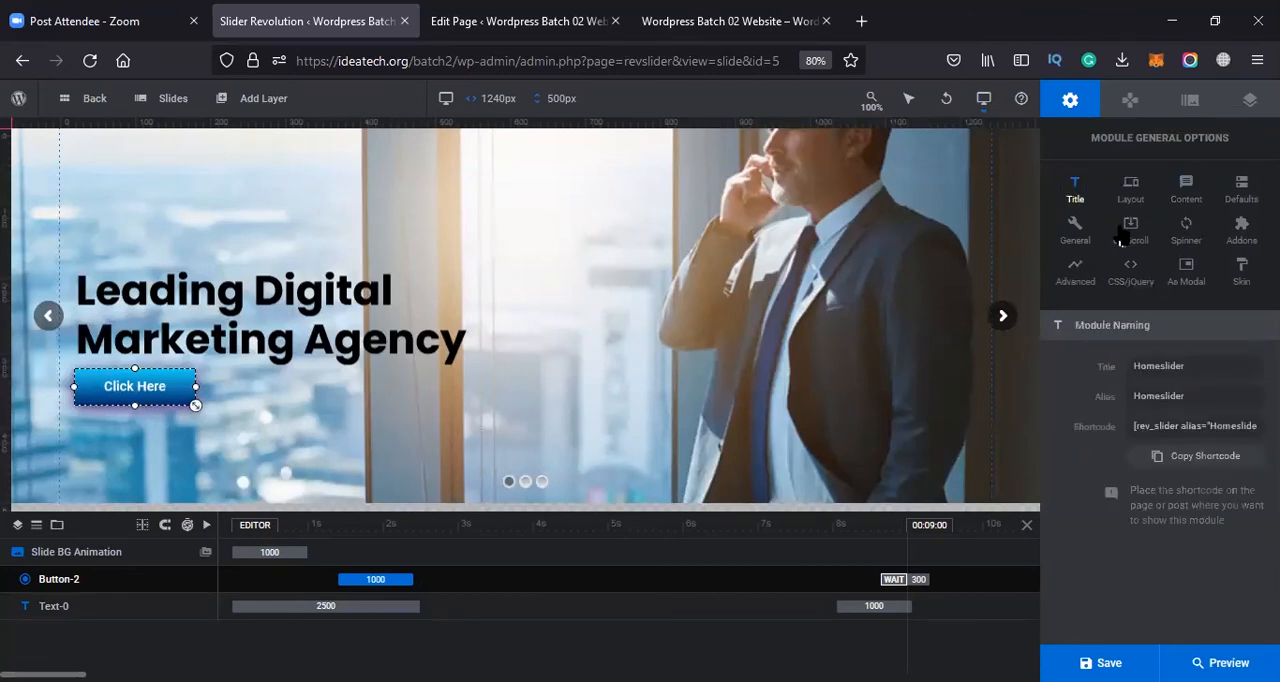
left_click(1127, 192)
scroll(1183, 300, "down", 3)
scroll(1185, 325, "down", 5)
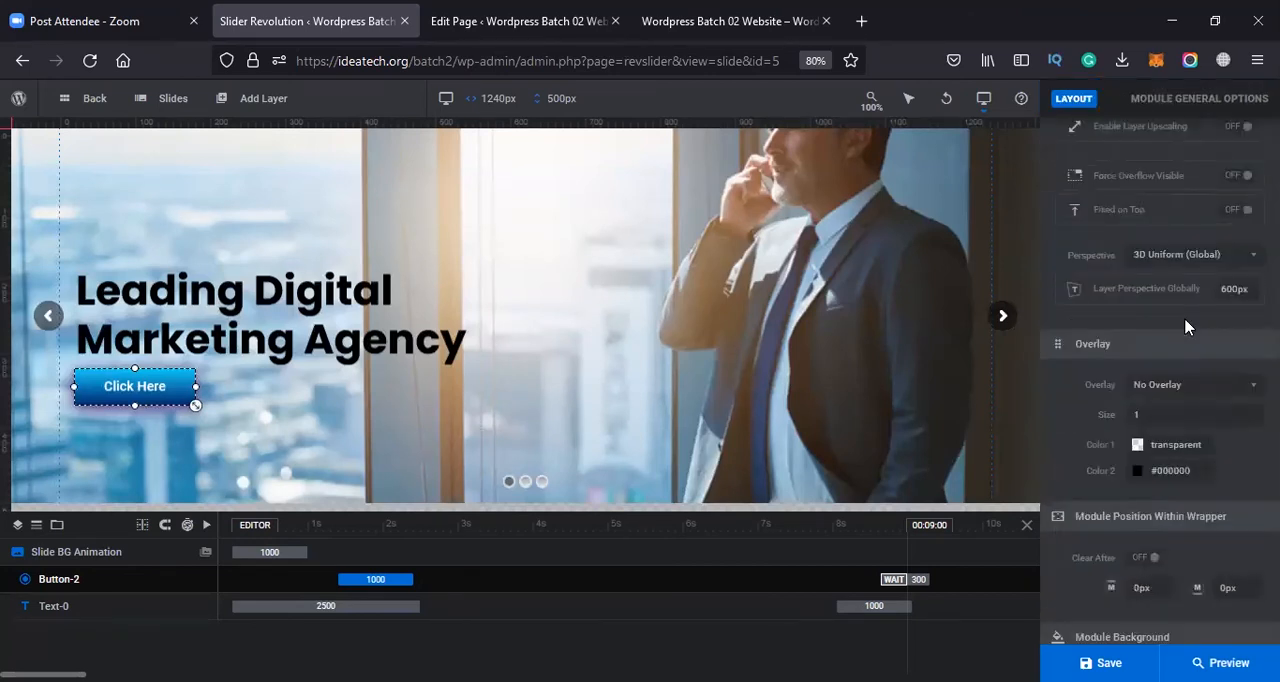
scroll(1195, 324, "up", 7)
scroll(1200, 322, "up", 5)
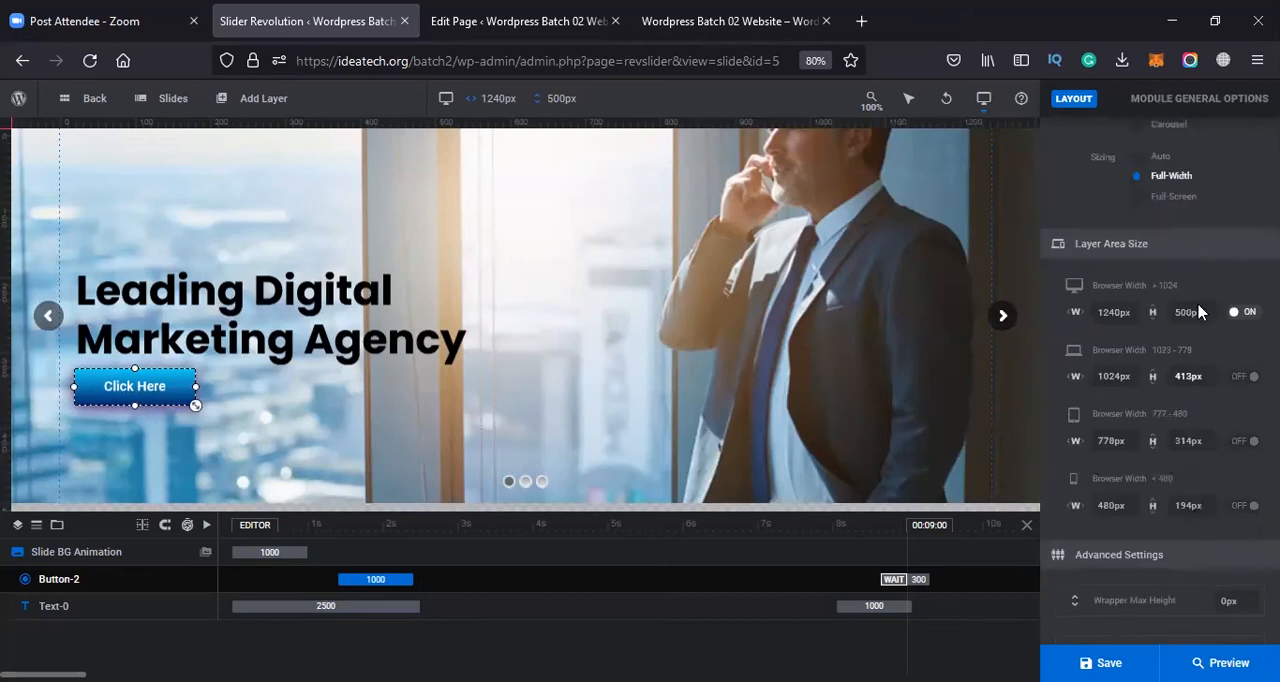
left_click(1237, 205)
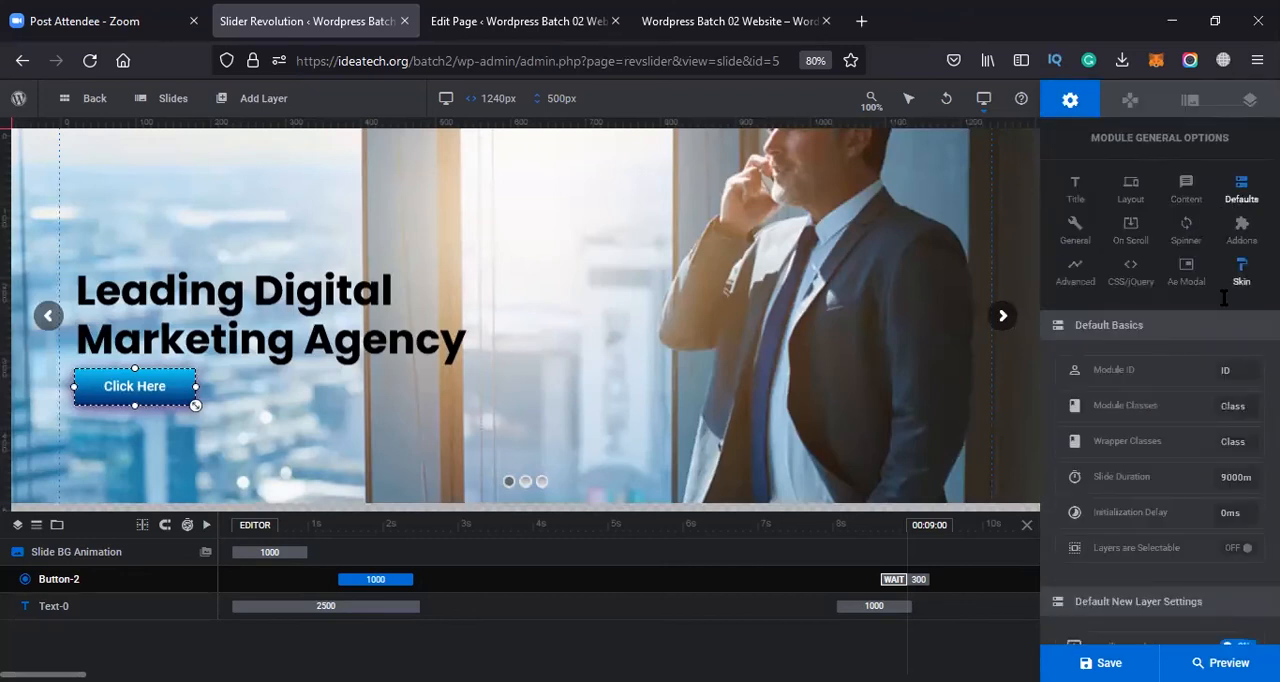
scroll(1205, 308, "down", 2)
scroll(1210, 320, "up", 2)
left_click(1075, 232)
scroll(1155, 290, "down", 5)
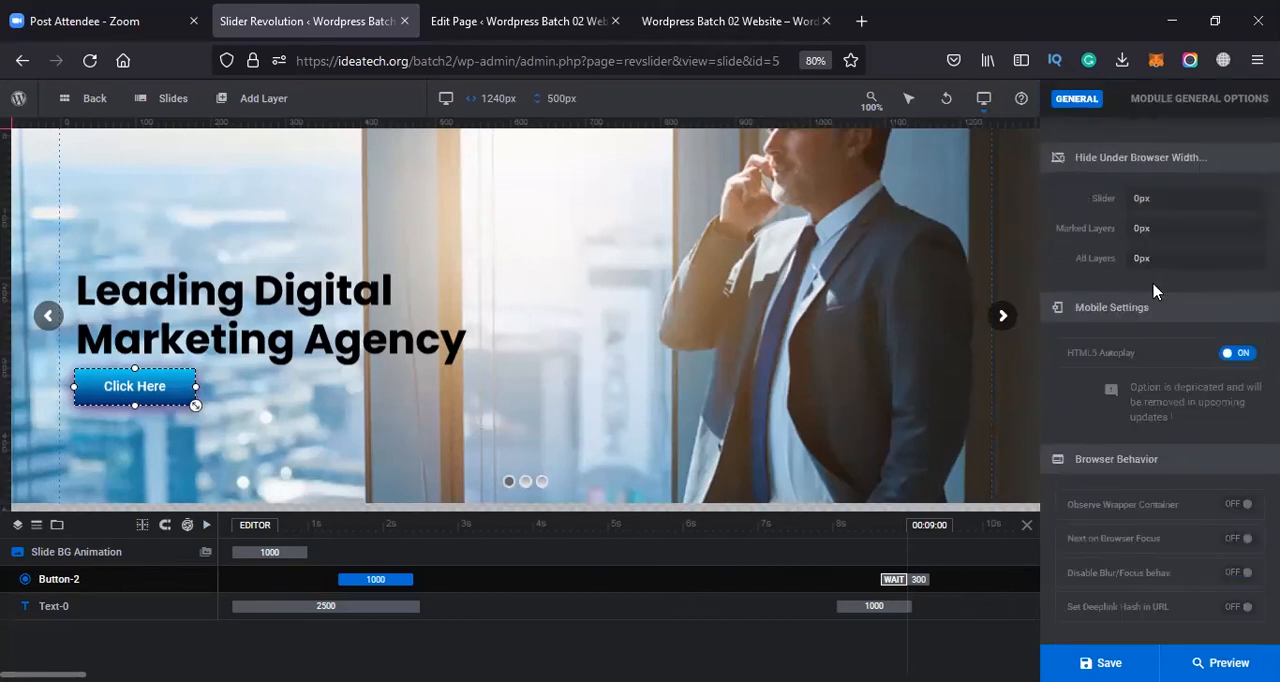
scroll(1155, 290, "up", 5)
Set the Homeslider module's layout sizing to Full-Screen and save the module
left_click(1133, 190)
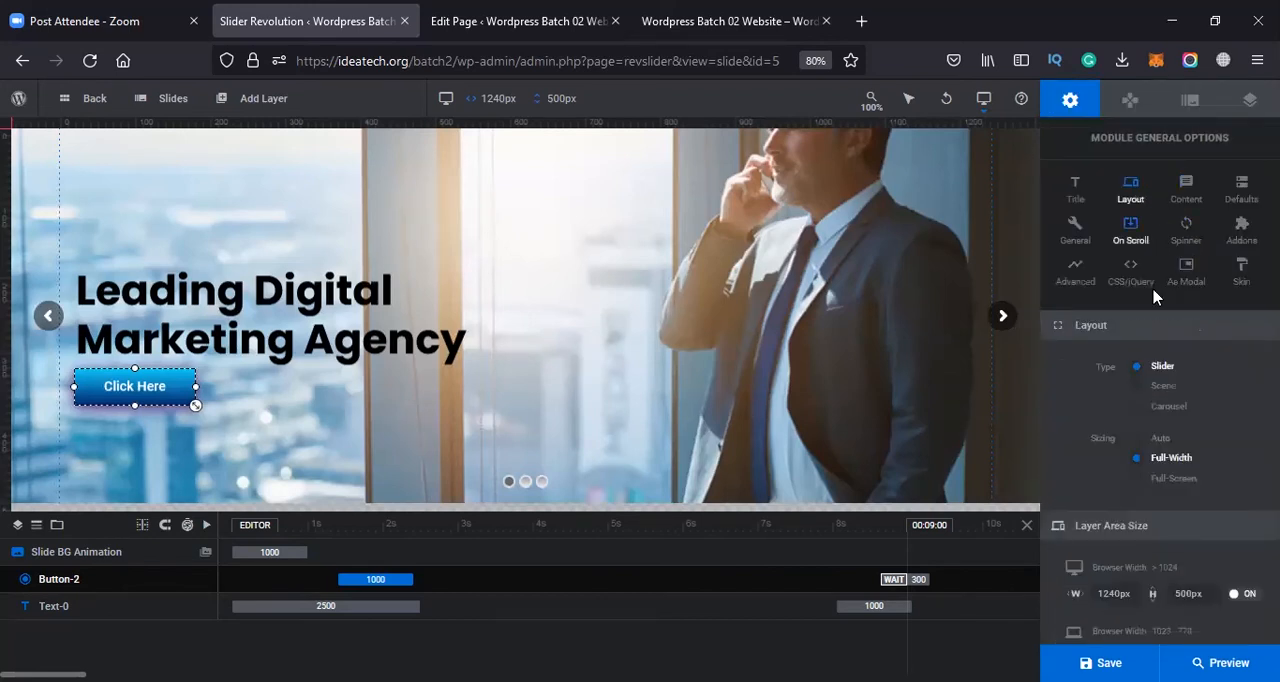
scroll(1155, 292, "down", 4)
scroll(1155, 292, "up", 2)
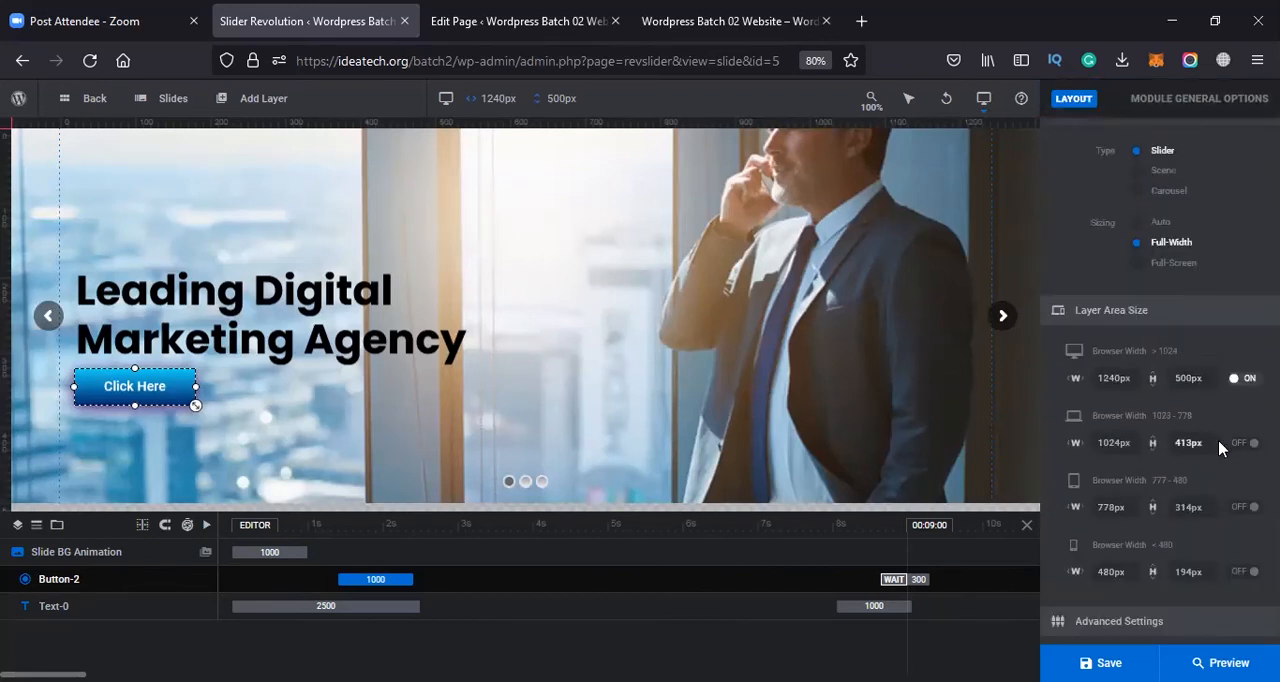
scroll(1218, 426, "up", 2)
scroll(1218, 426, "up", 1)
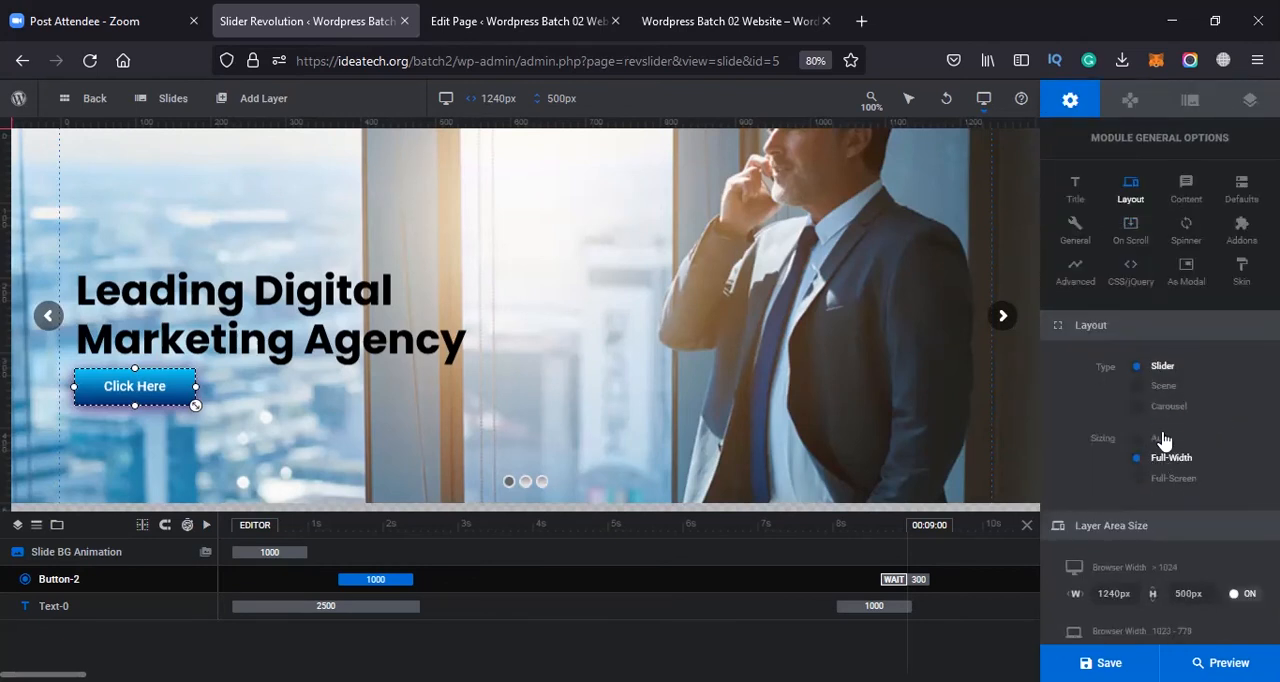
left_click(1156, 484)
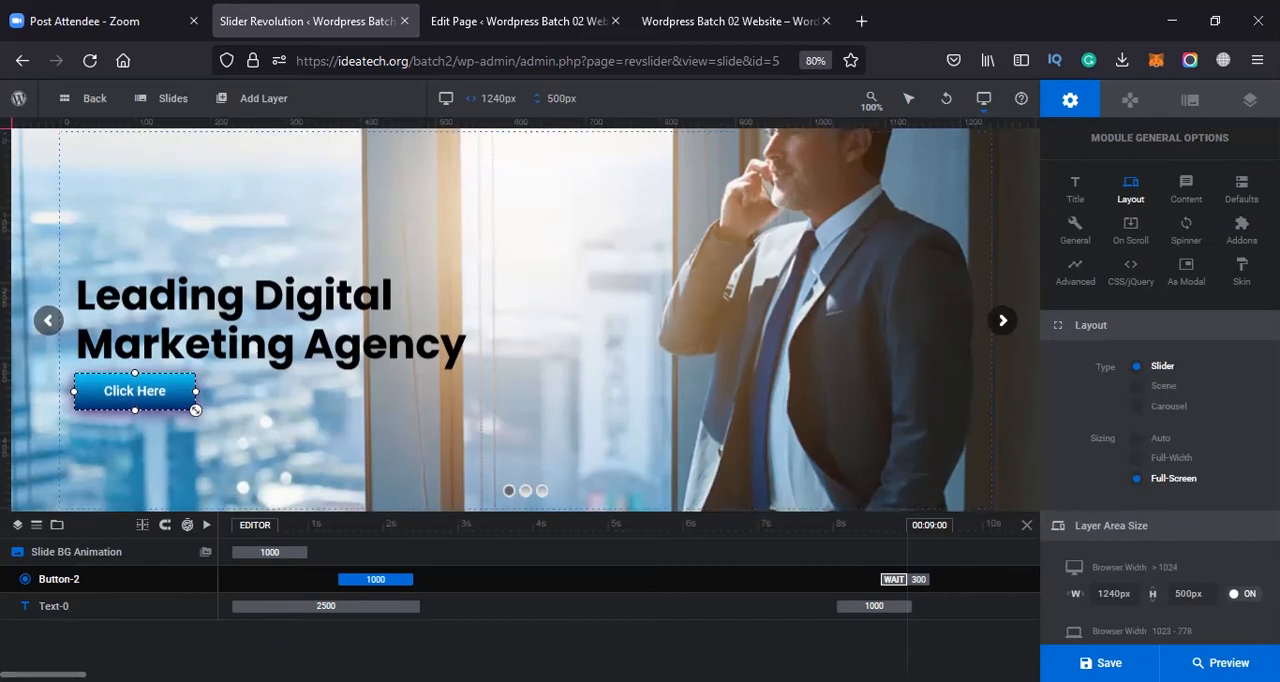
left_click(1100, 663)
Reload the live home page and check how the full-screen slider displays
left_click(730, 20)
left_click(525, 8)
left_click(728, 18)
left_click(600, 10)
left_click(713, 10)
left_click(591, 50)
key("Return")
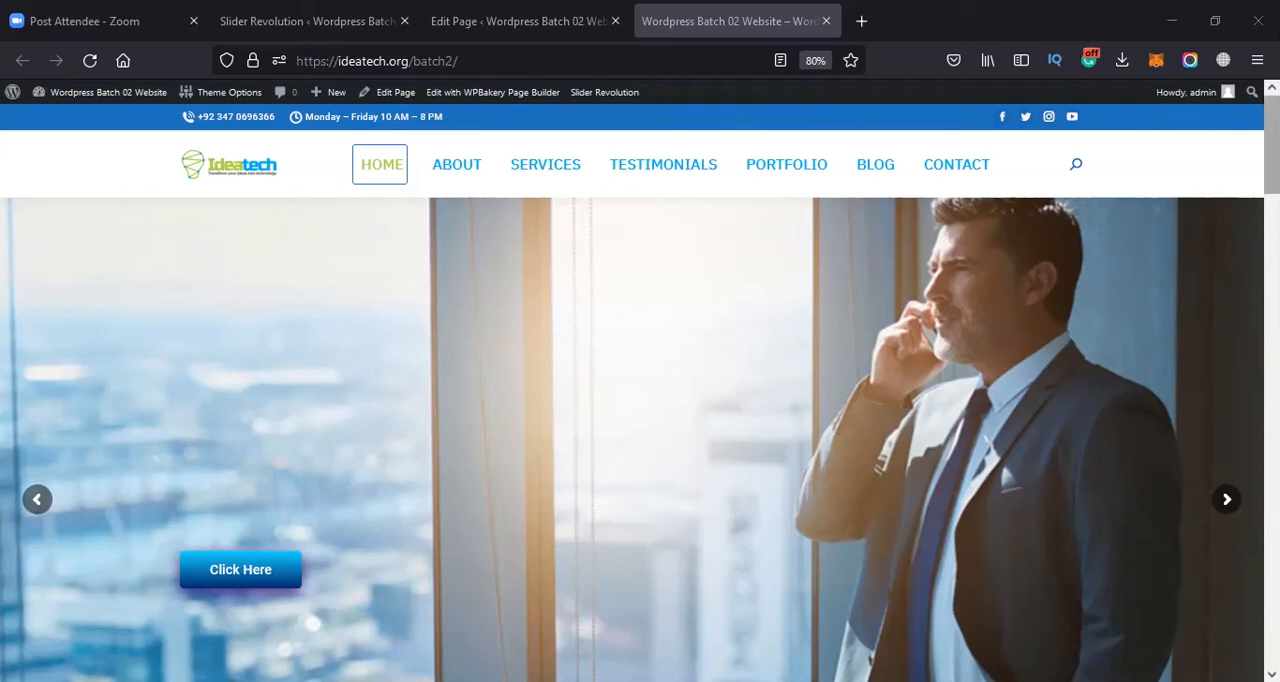
left_click_drag(1272, 178, 1272, 211)
scroll(977, 220, "up", 3)
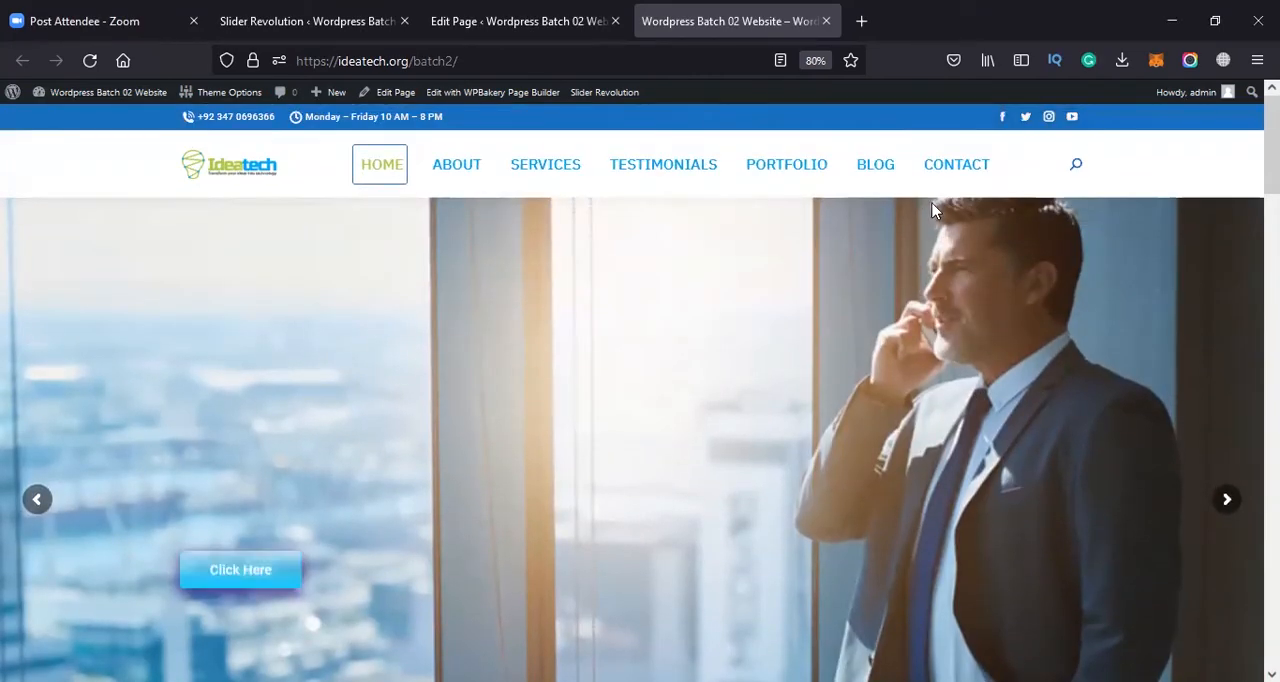
scroll(1109, 203, "down", 1)
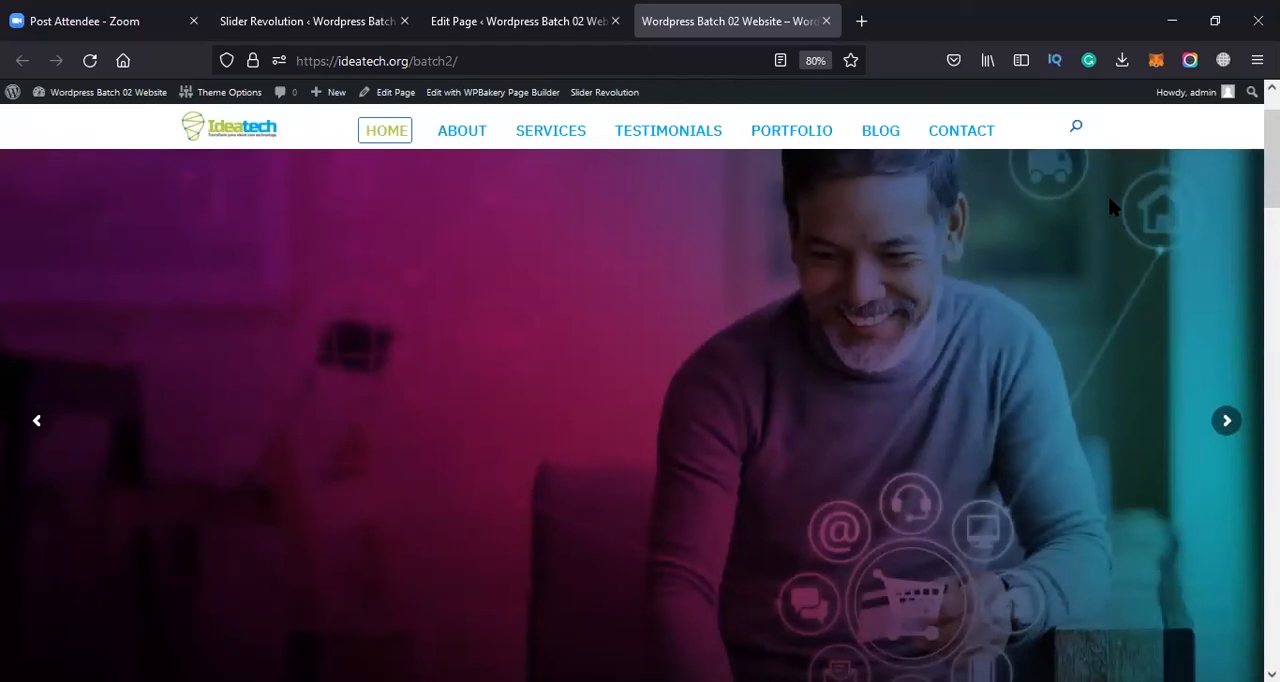
scroll(20, 143, "down", 2)
scroll(166, 149, "up", 3)
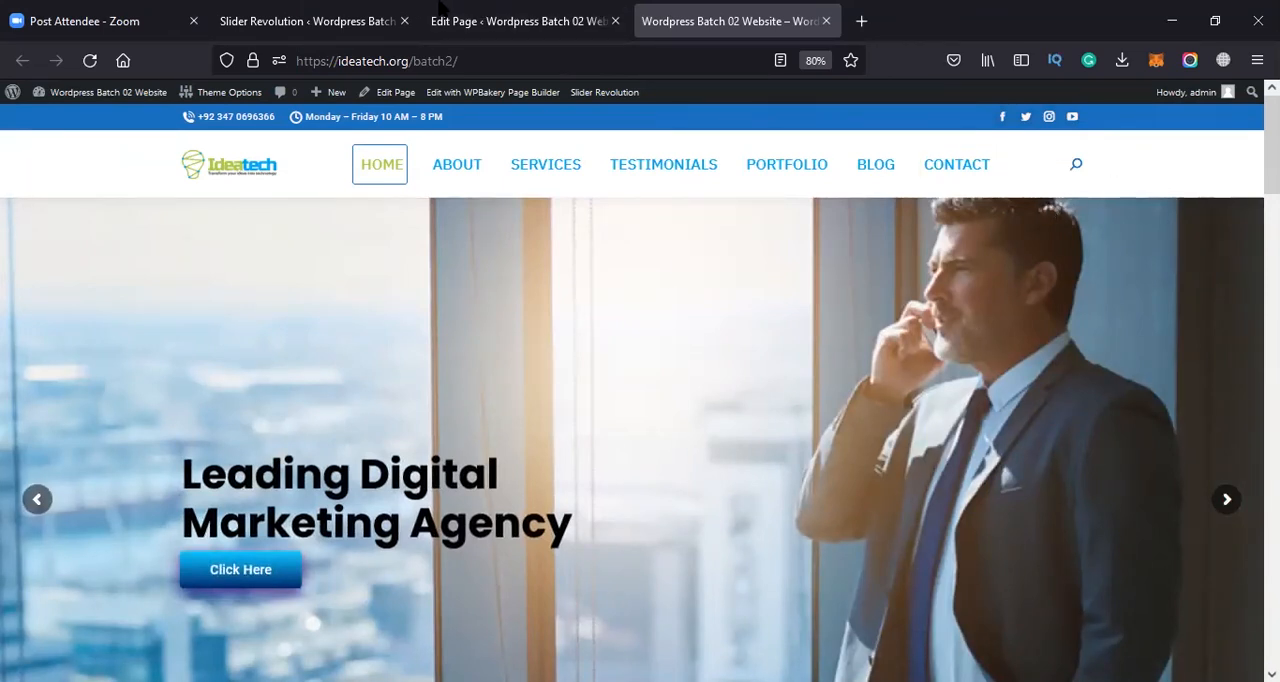
Set the slideshow header style to Transparent in the Home Page's Page Header Options and update the page
left_click(514, 24)
scroll(406, 313, "down", 5)
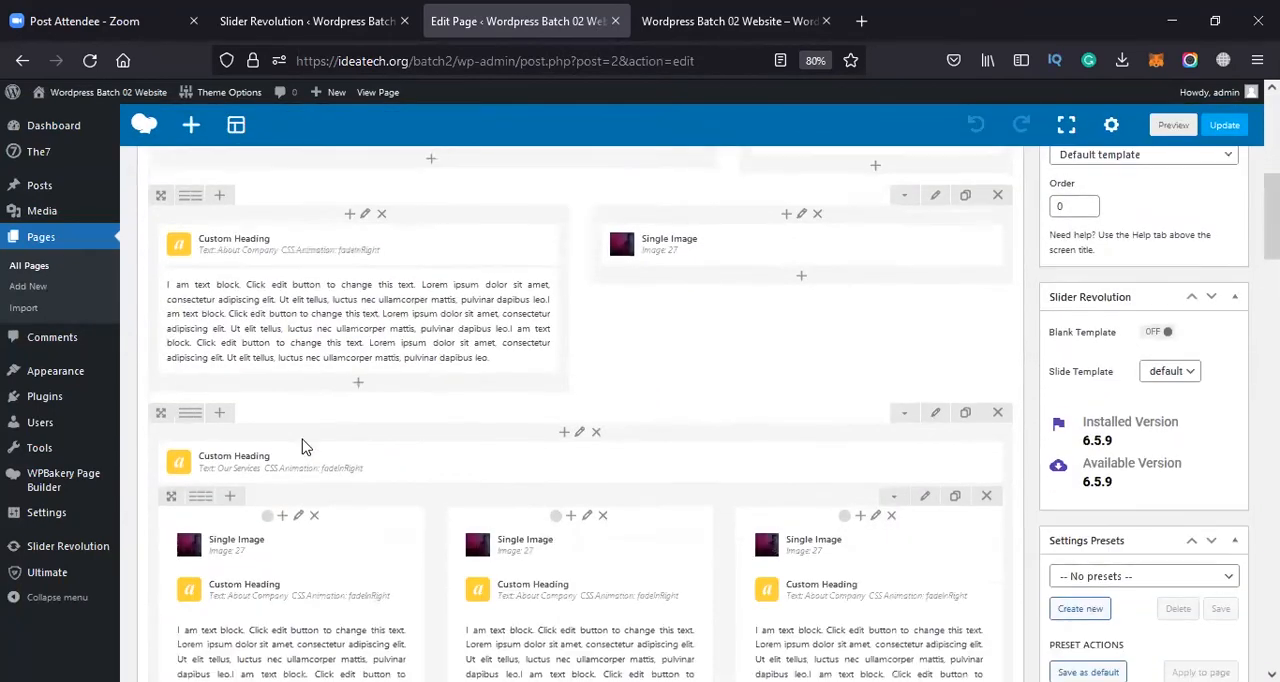
scroll(300, 440, "down", 5)
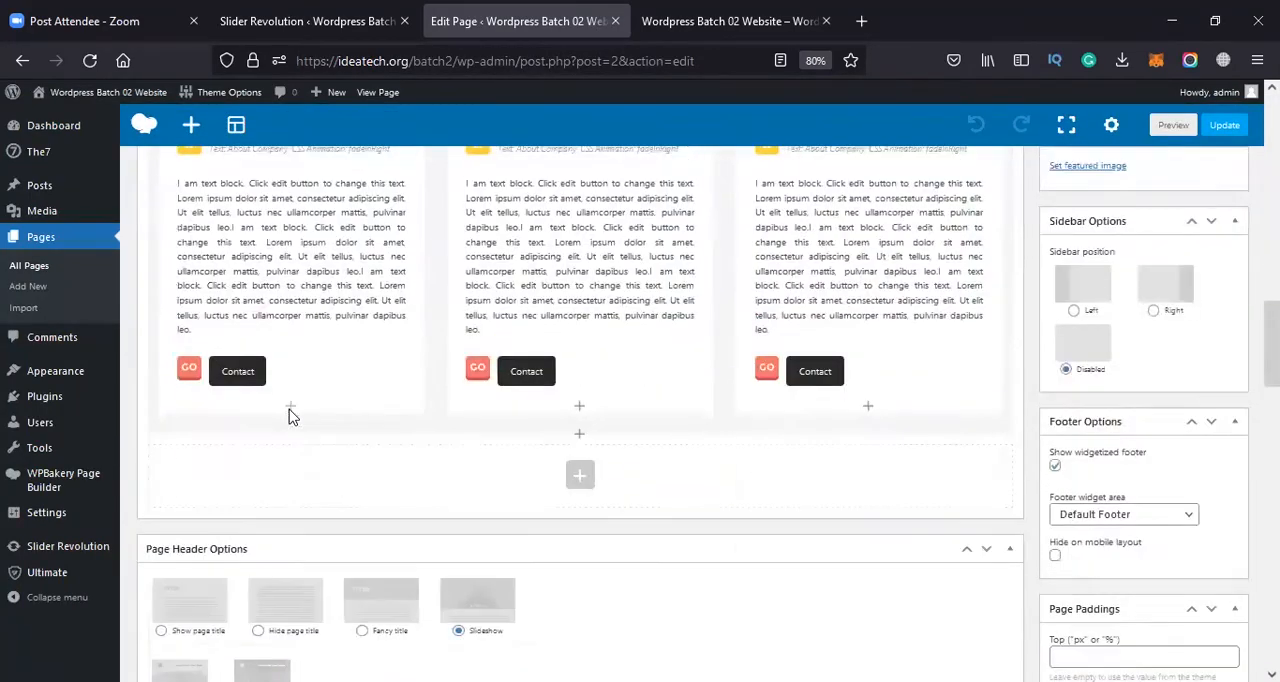
scroll(288, 417, "down", 5)
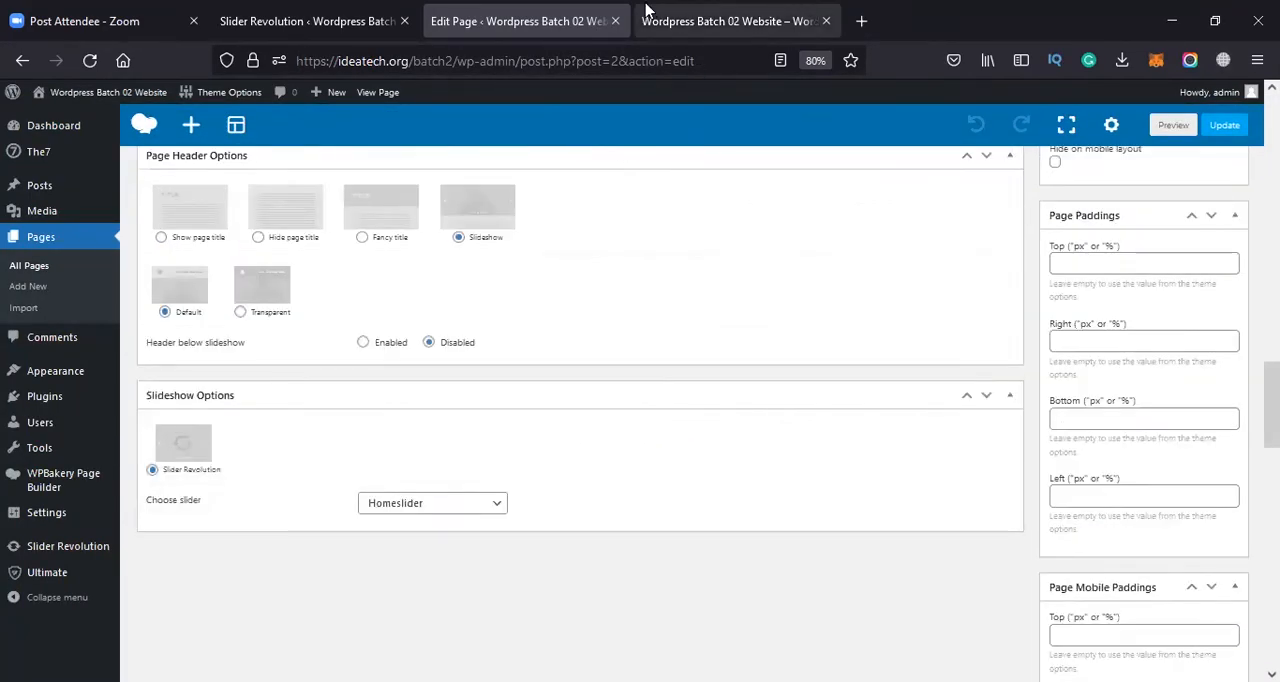
left_click(646, 10)
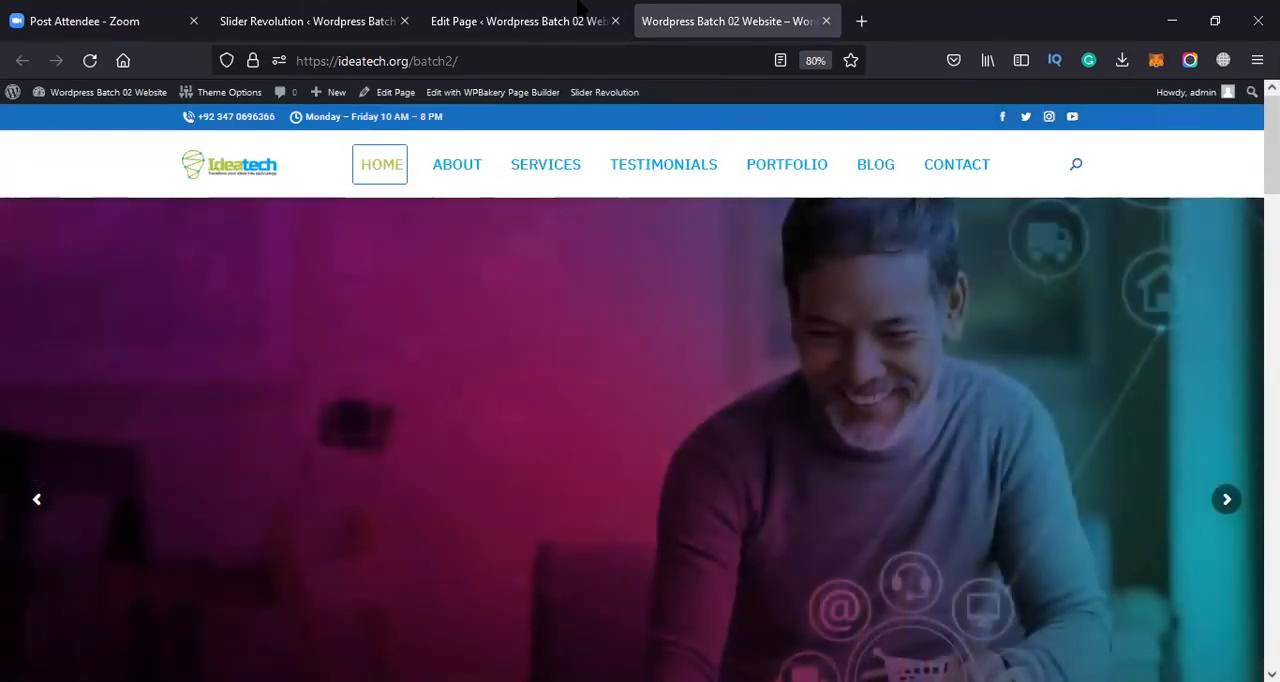
left_click(520, 20)
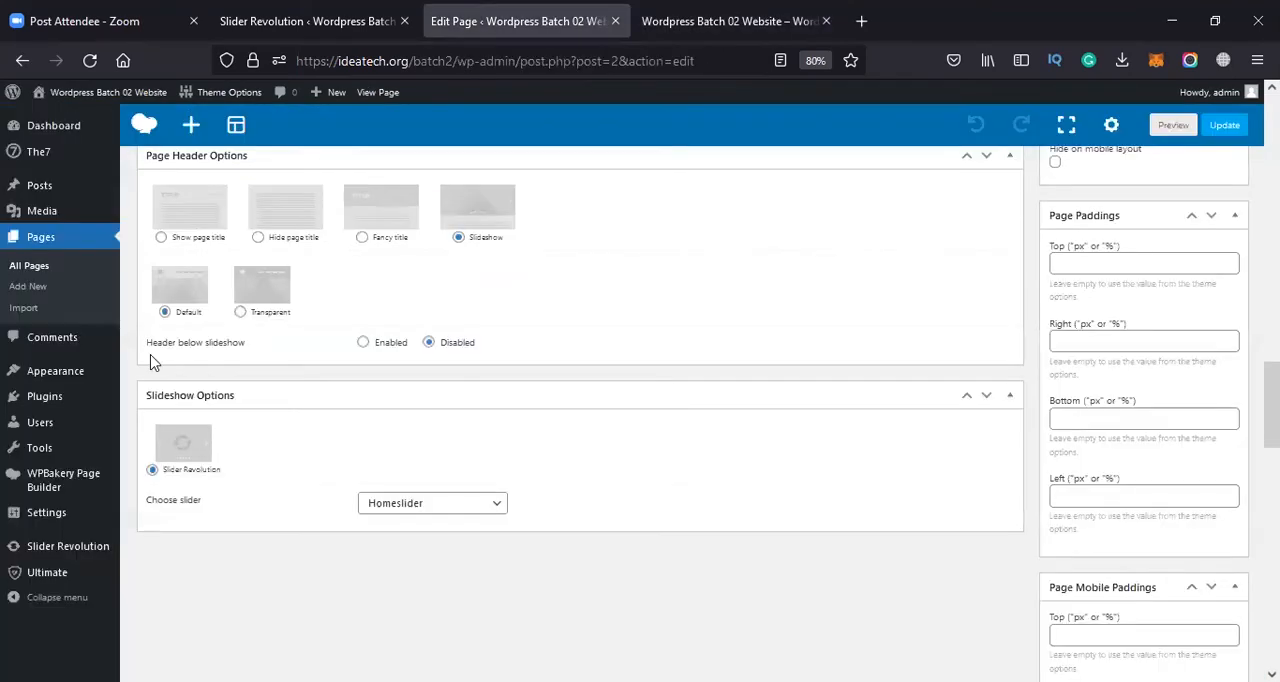
left_click(268, 299)
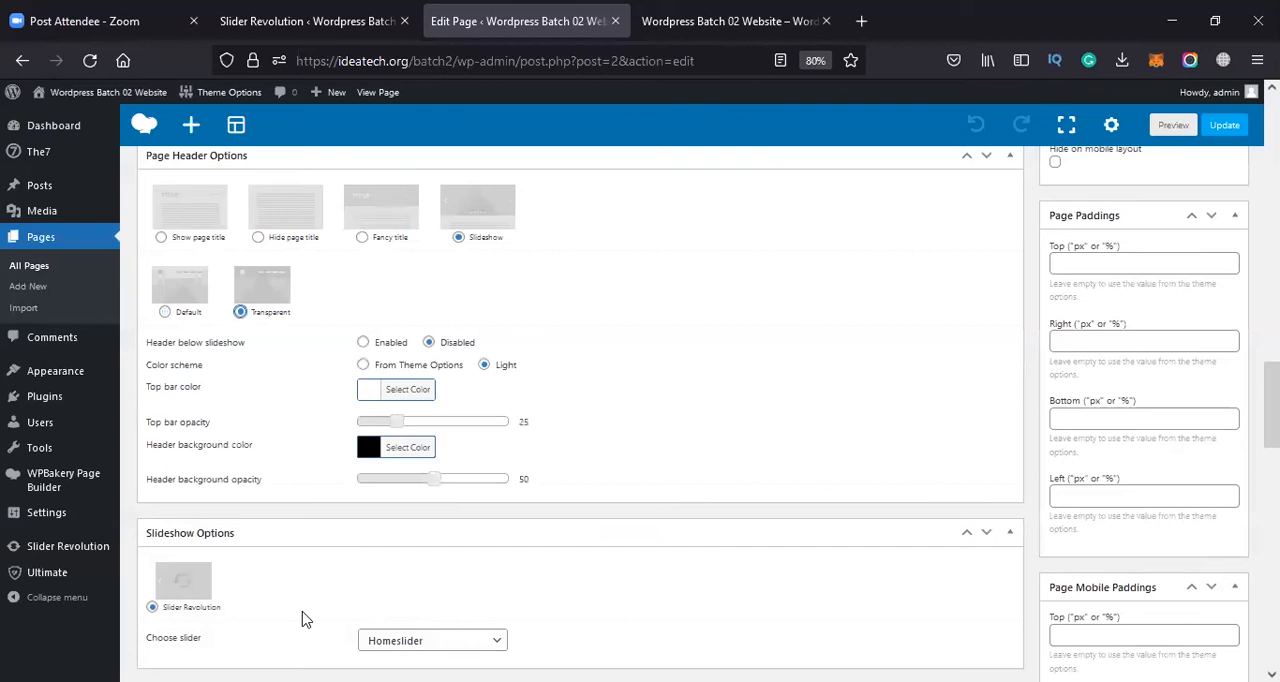
left_click(1220, 130)
Reload the live home page and check the transparent header over the slider
left_click(780, 12)
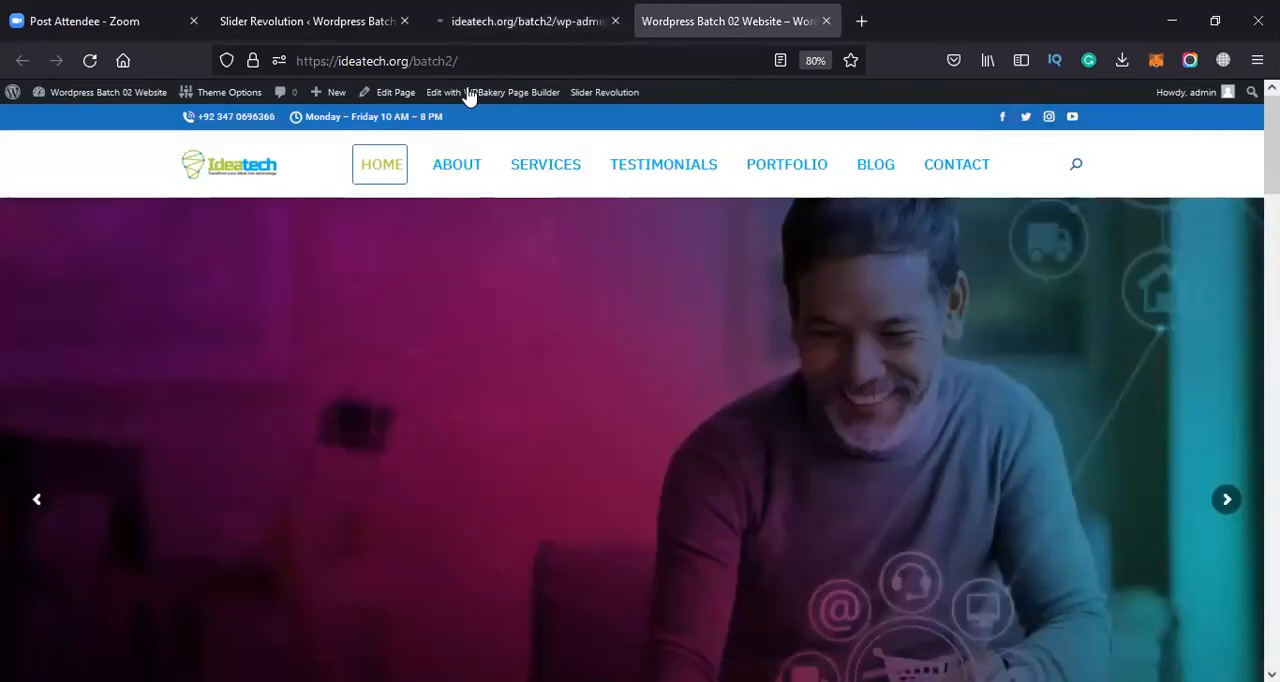
key("F5")
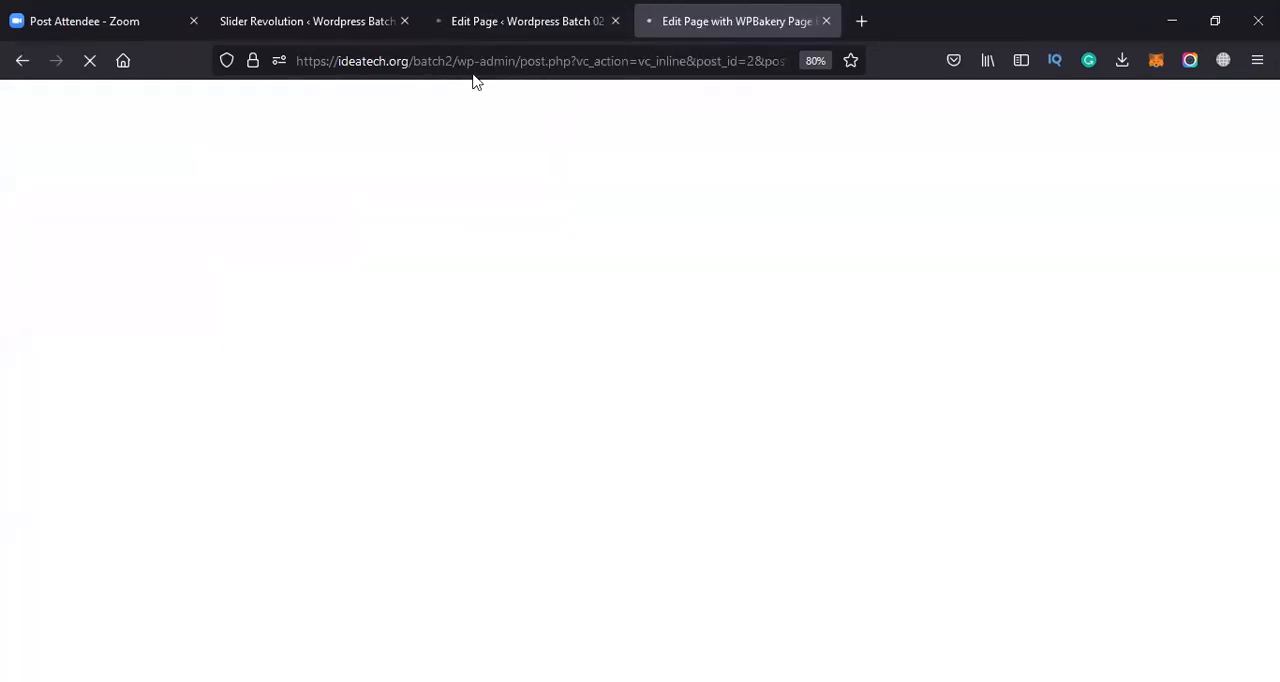
left_click(474, 60)
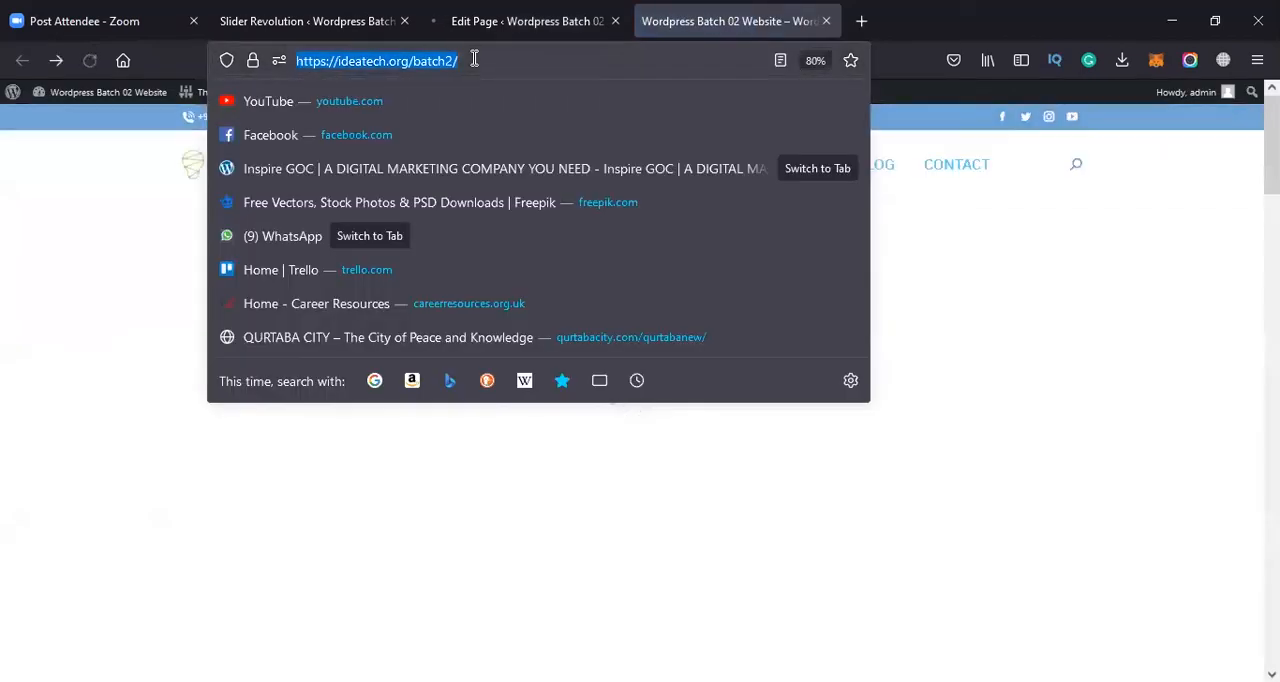
key("Return")
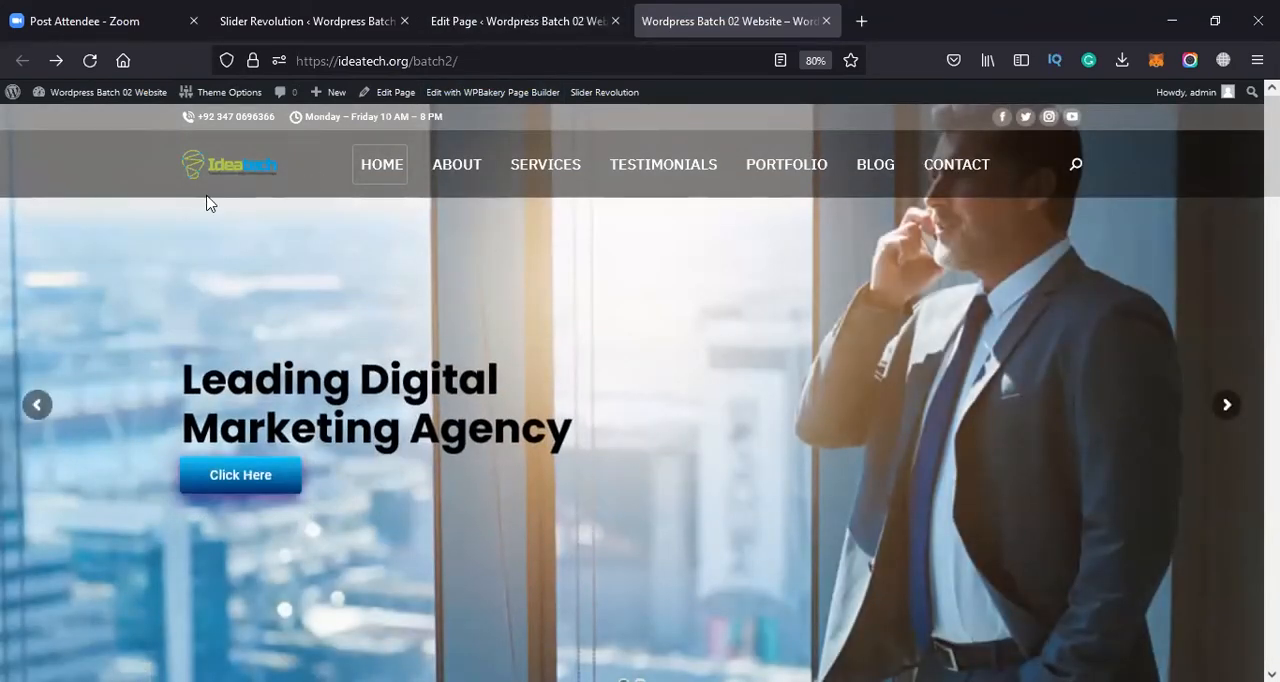
left_click_drag(1272, 150, 1272, 152)
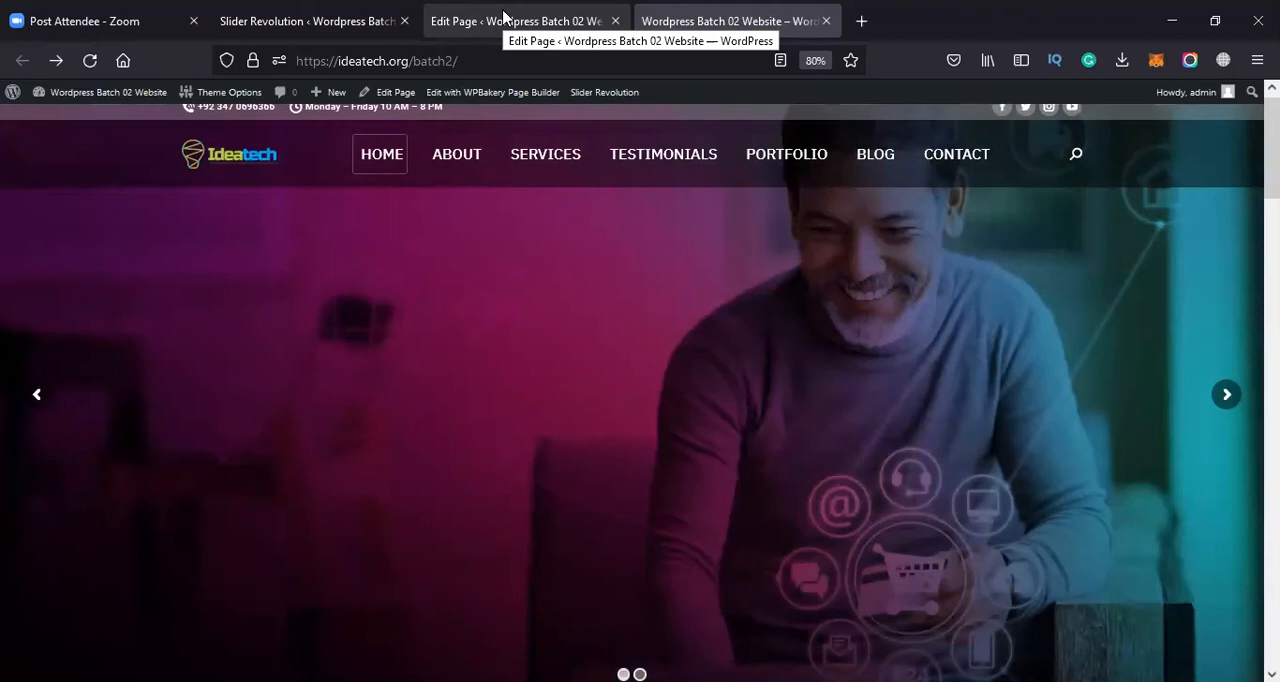
Compare the Home Page's transparent header color and opacity settings with the header on the live website
left_click(600, 12)
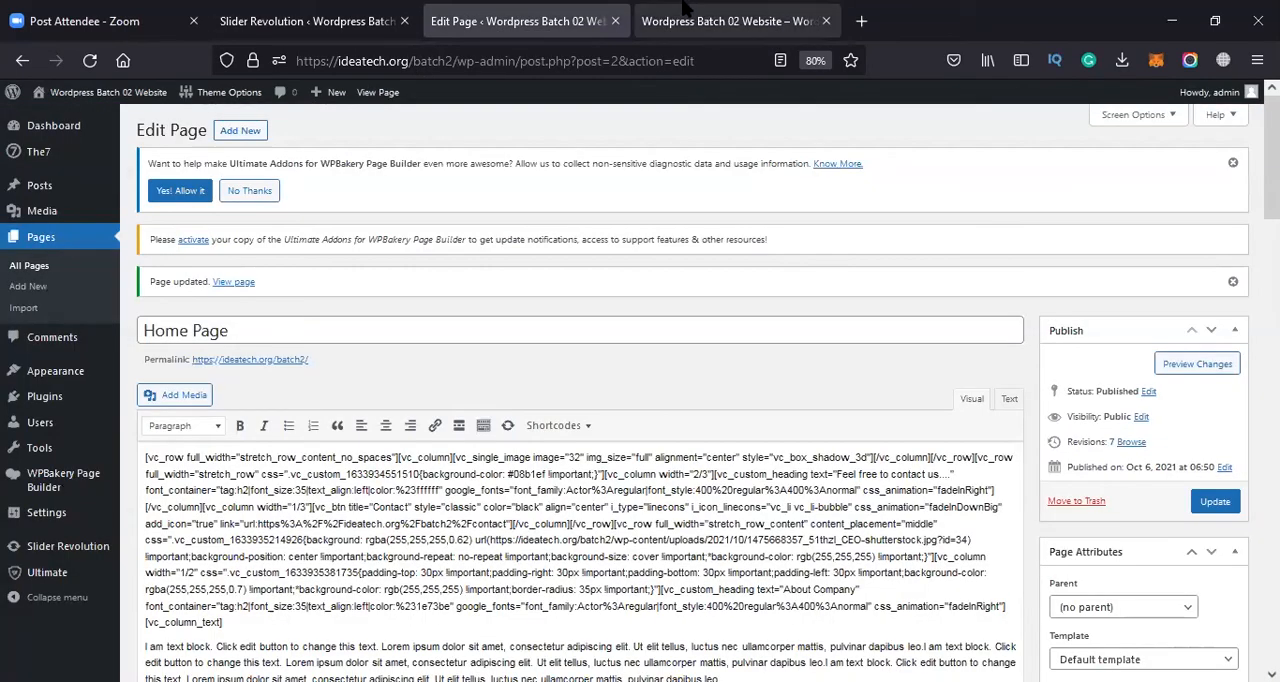
left_click(318, 12)
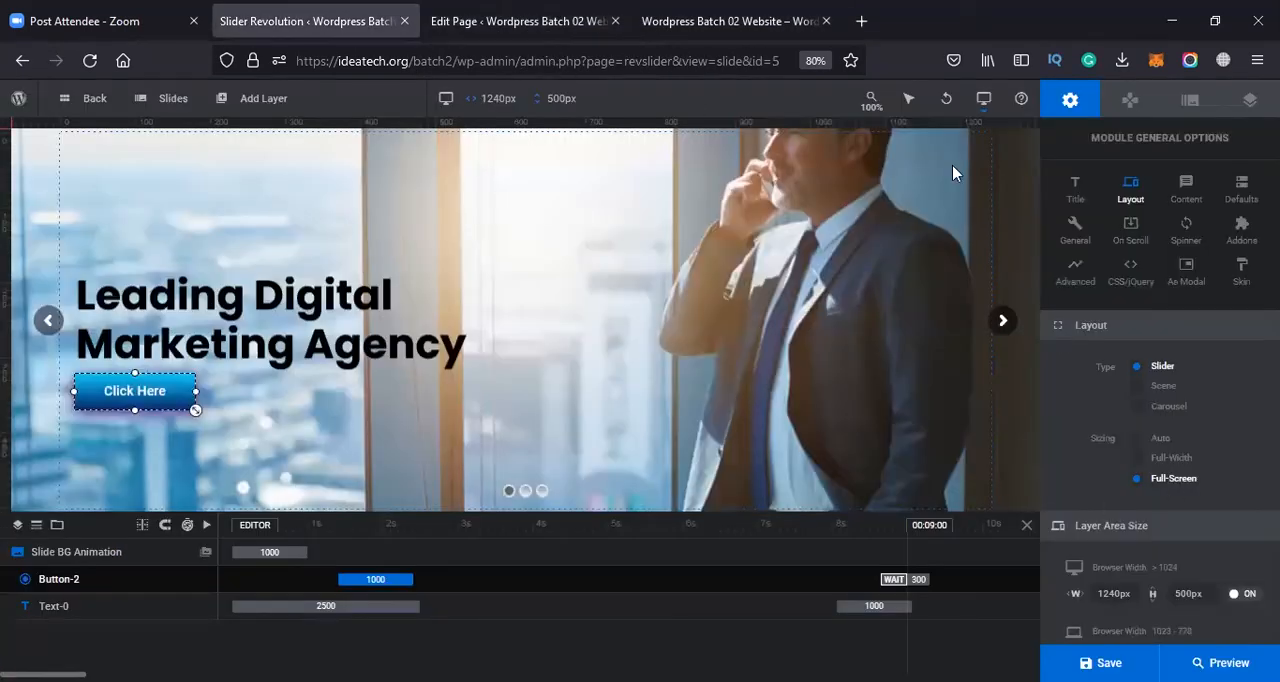
left_click(722, 20)
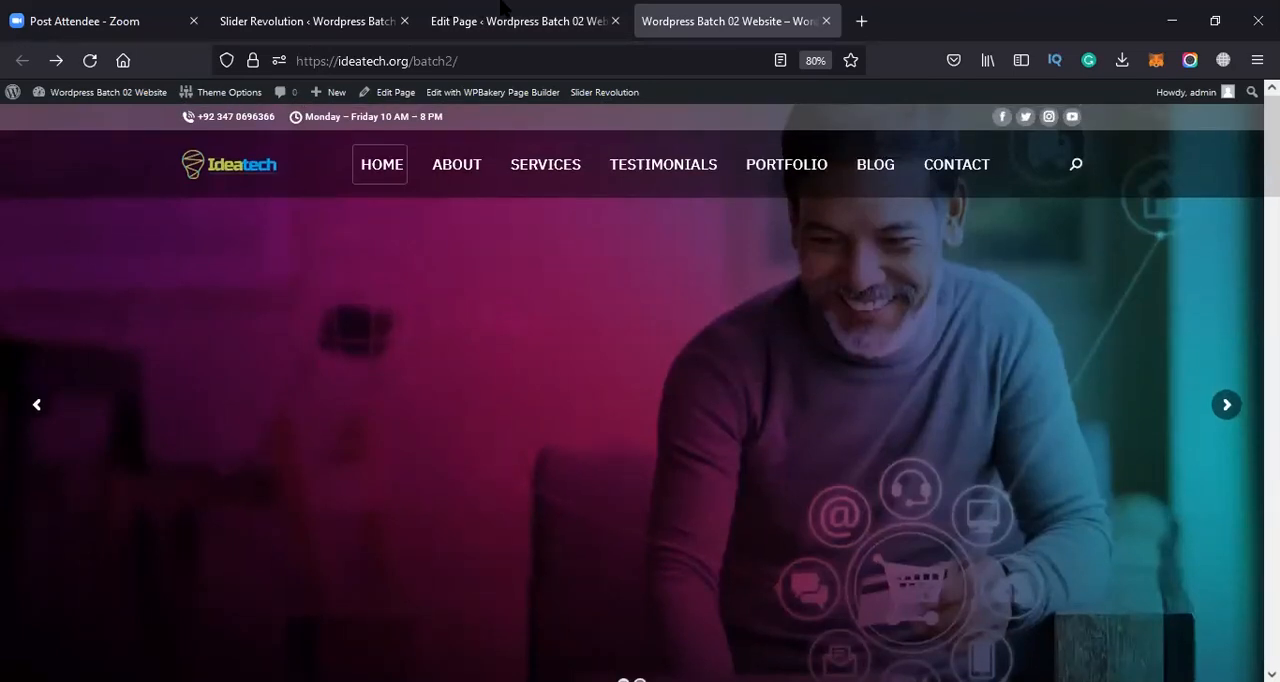
left_click(565, 20)
scroll(255, 420, "down", 5)
scroll(255, 418, "down", 10)
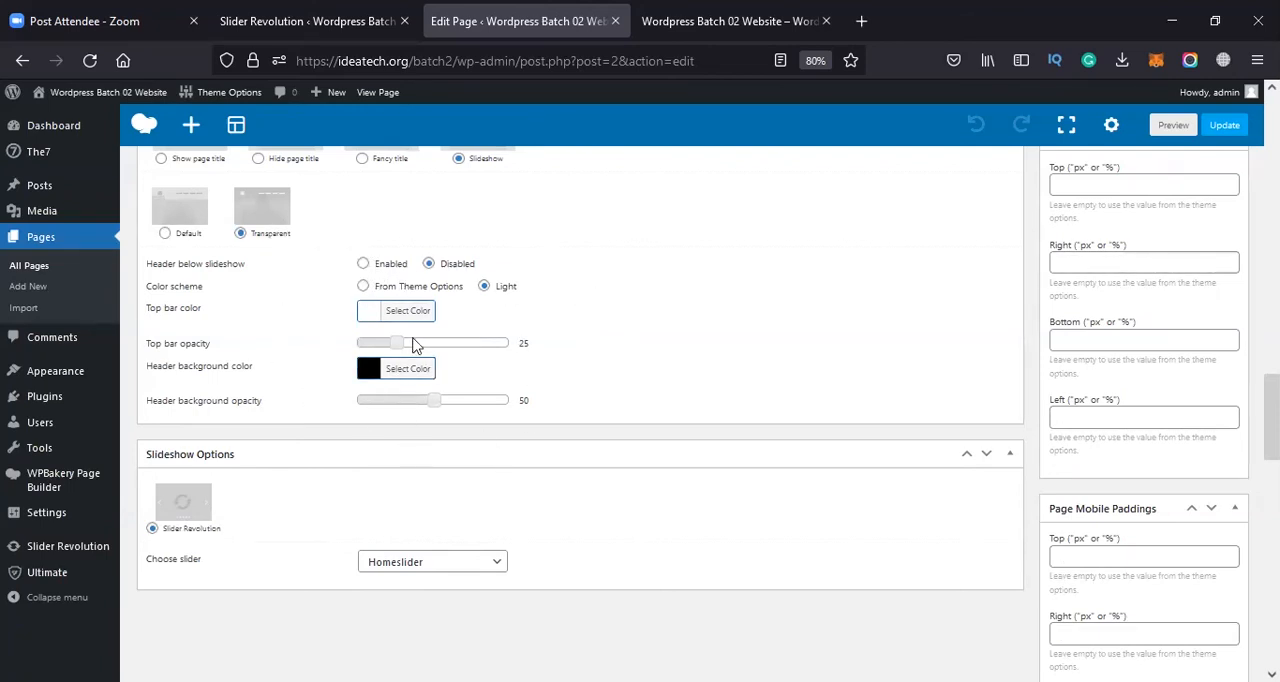
left_click(740, 21)
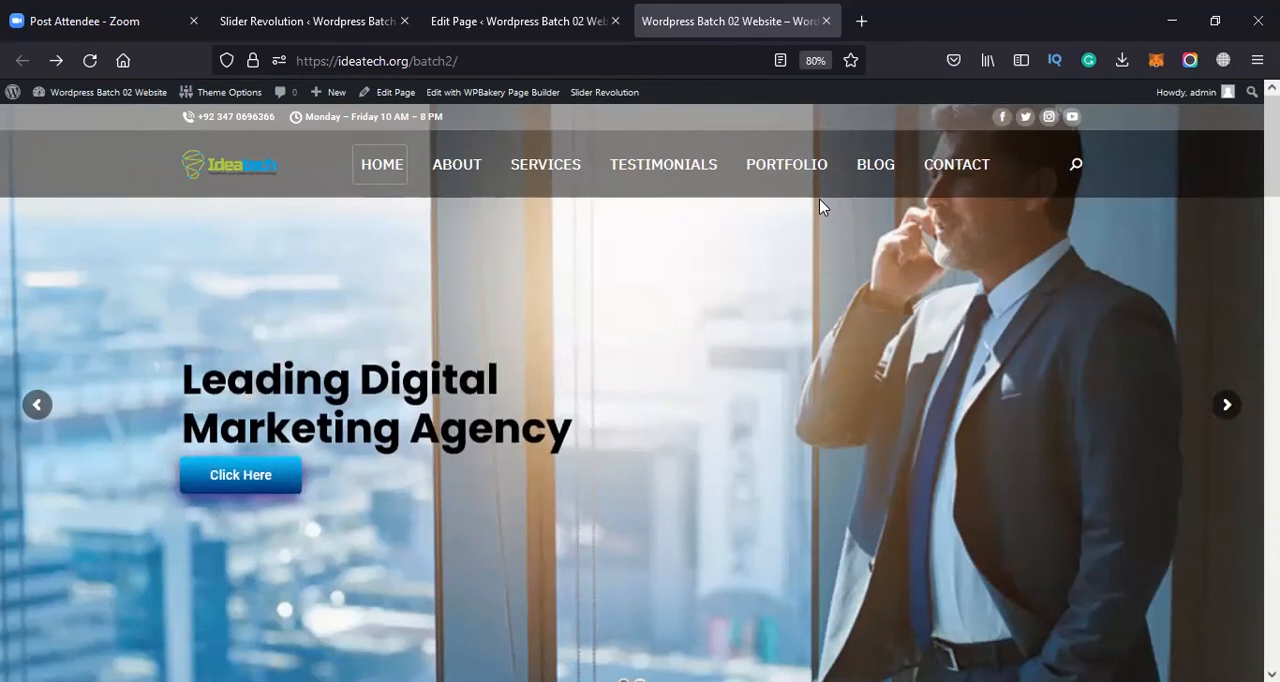
Set the Home Page's header background color to blue #1e73be in the Page Header Options and update the page
left_click(492, 14)
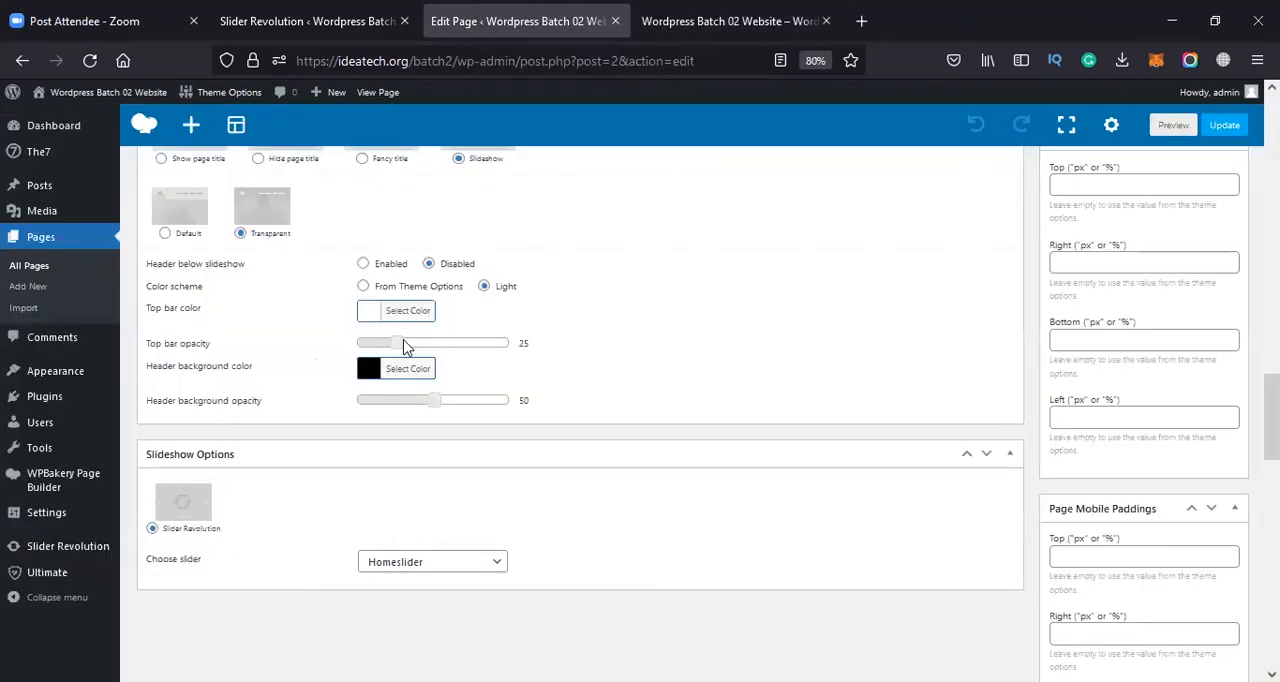
left_click(414, 371)
left_click(478, 544)
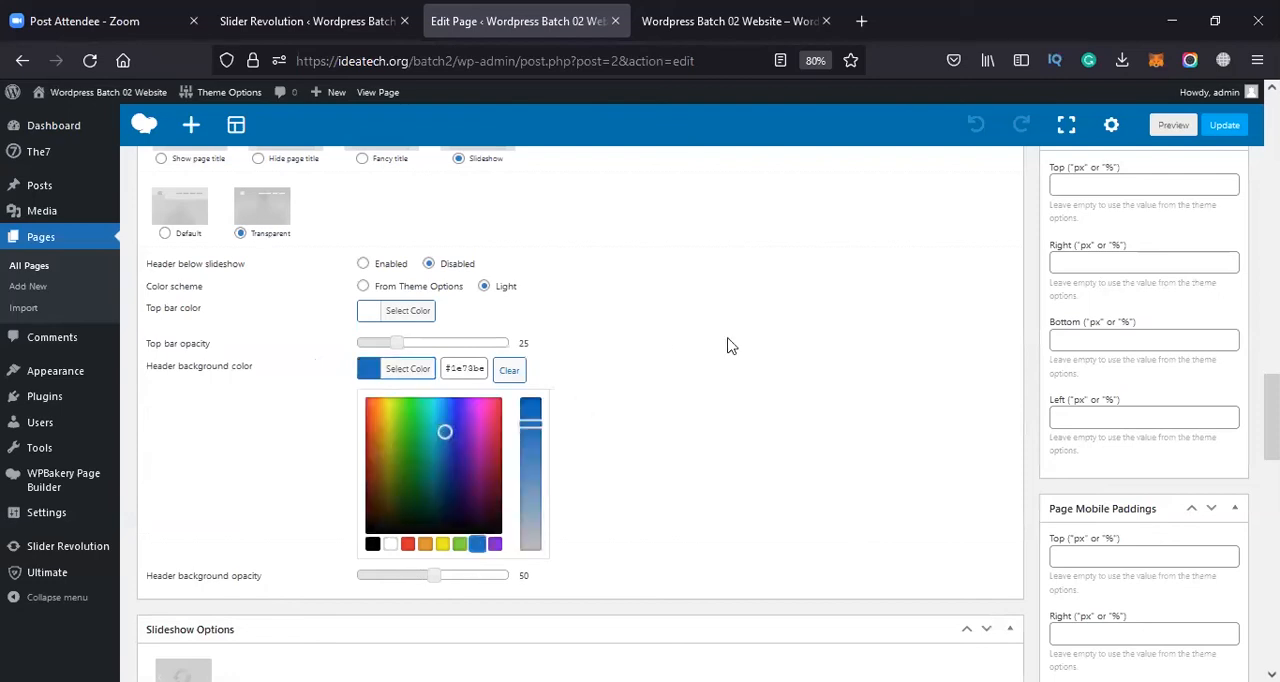
left_click(729, 345)
Reload the live home page and check the blue header background over the slider
left_click(773, 12)
left_click(518, 50)
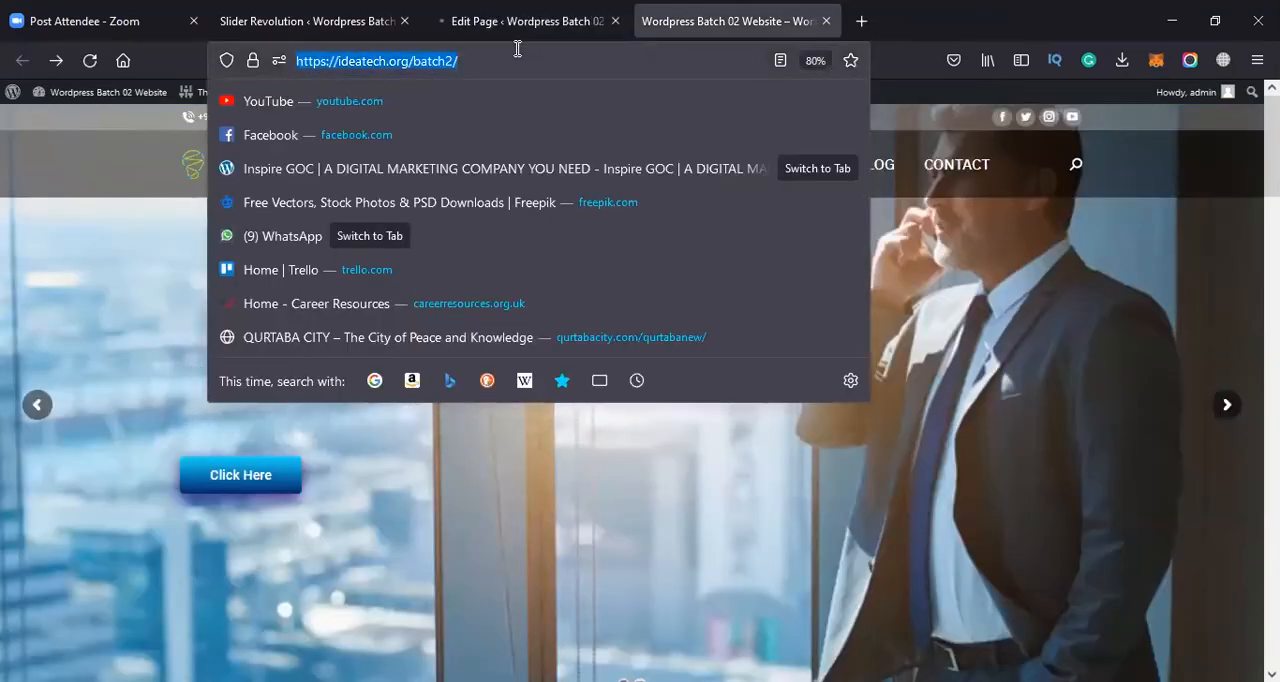
key("Return")
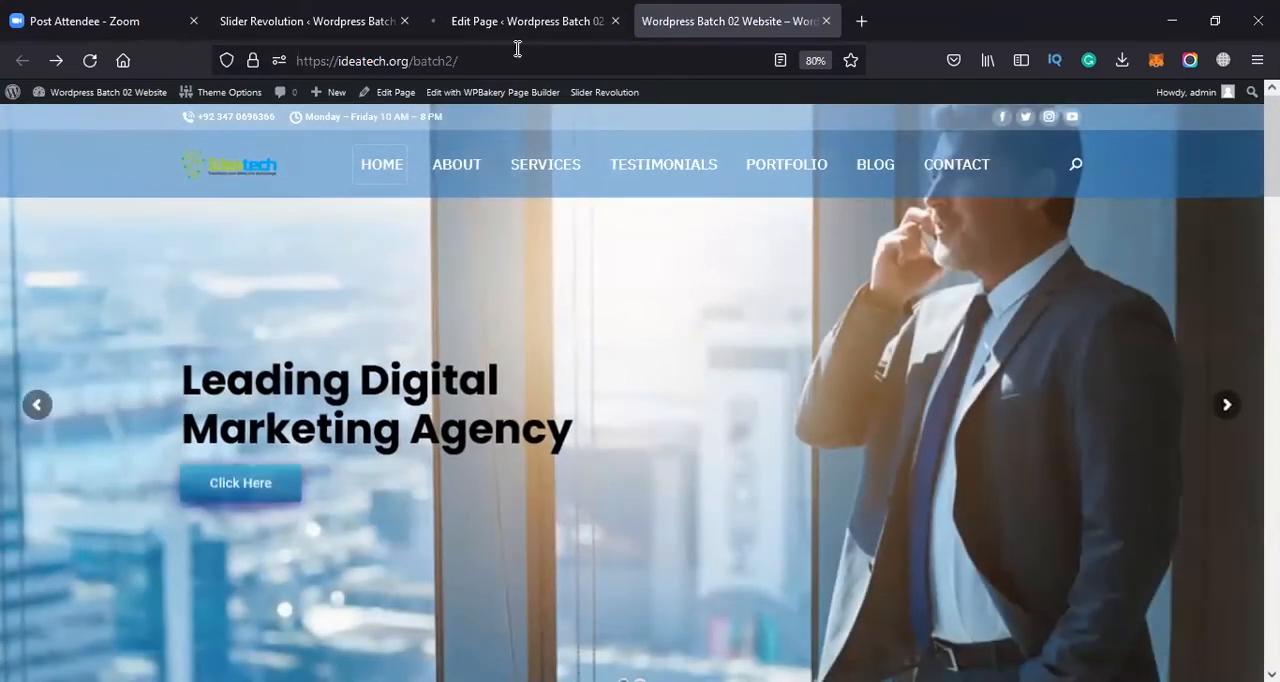
Set the Home Page's header background opacity to 88 in the Page Header Options and update the page
left_click(527, 20)
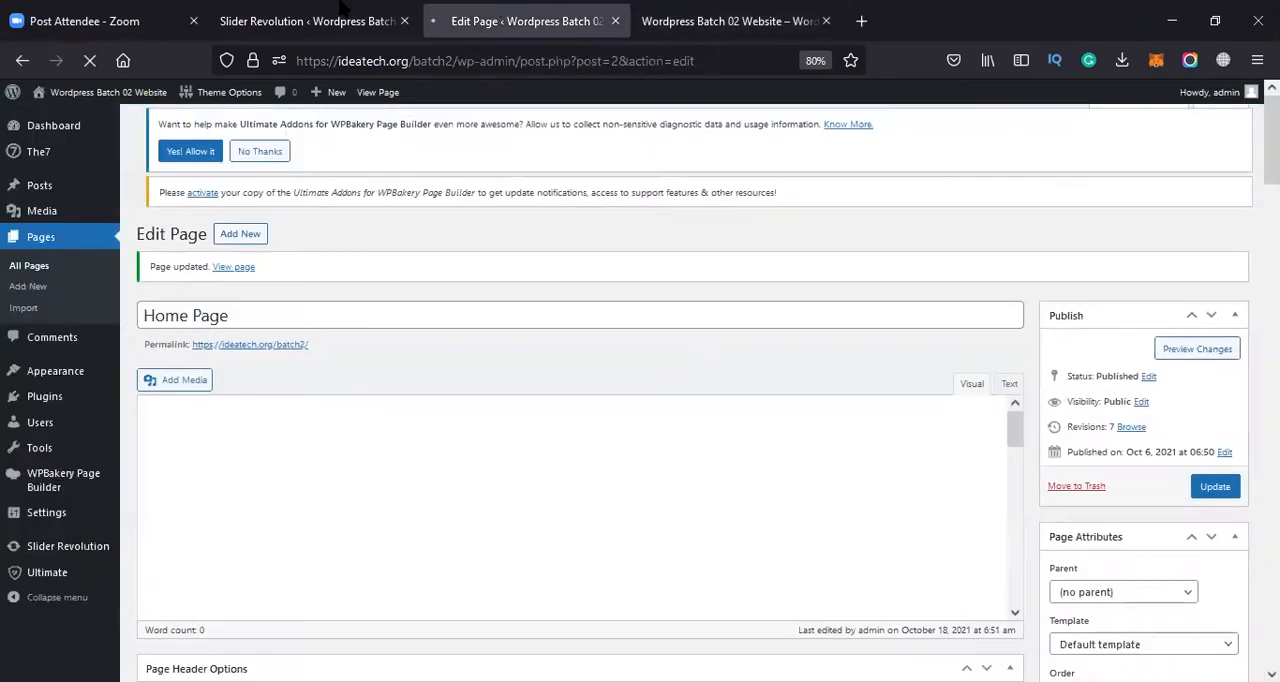
left_click(275, 9)
left_click(518, 9)
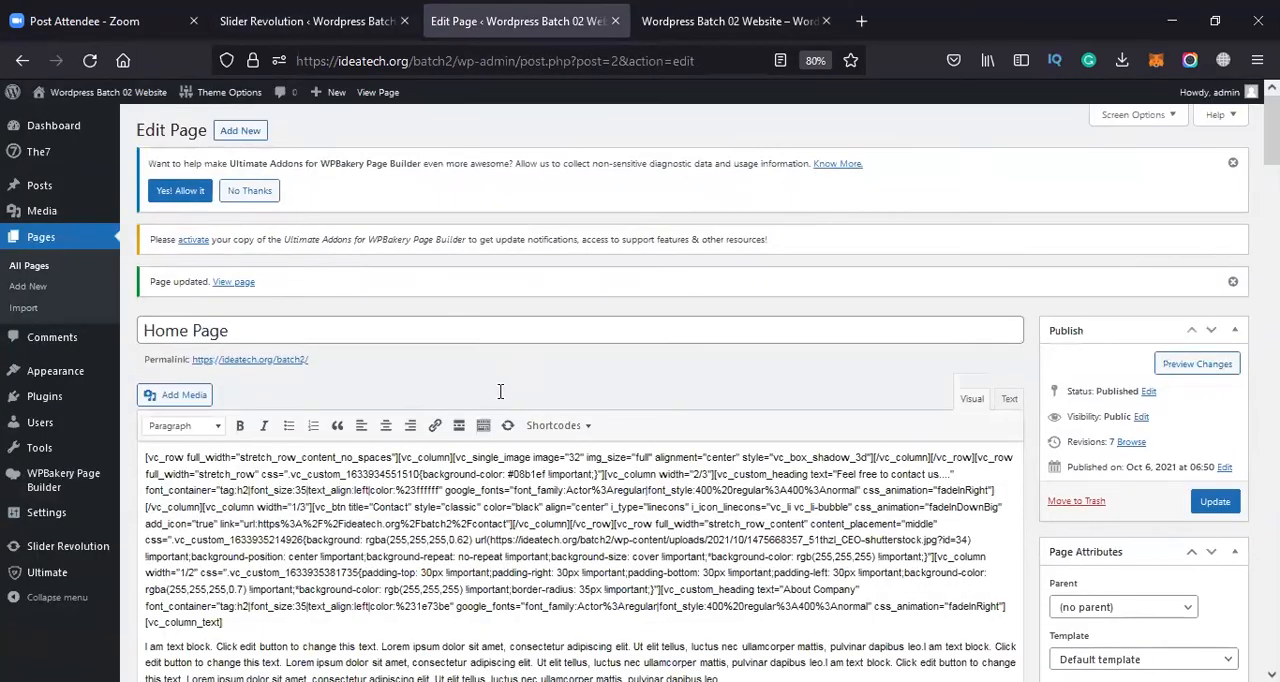
scroll(500, 391, "down", 15)
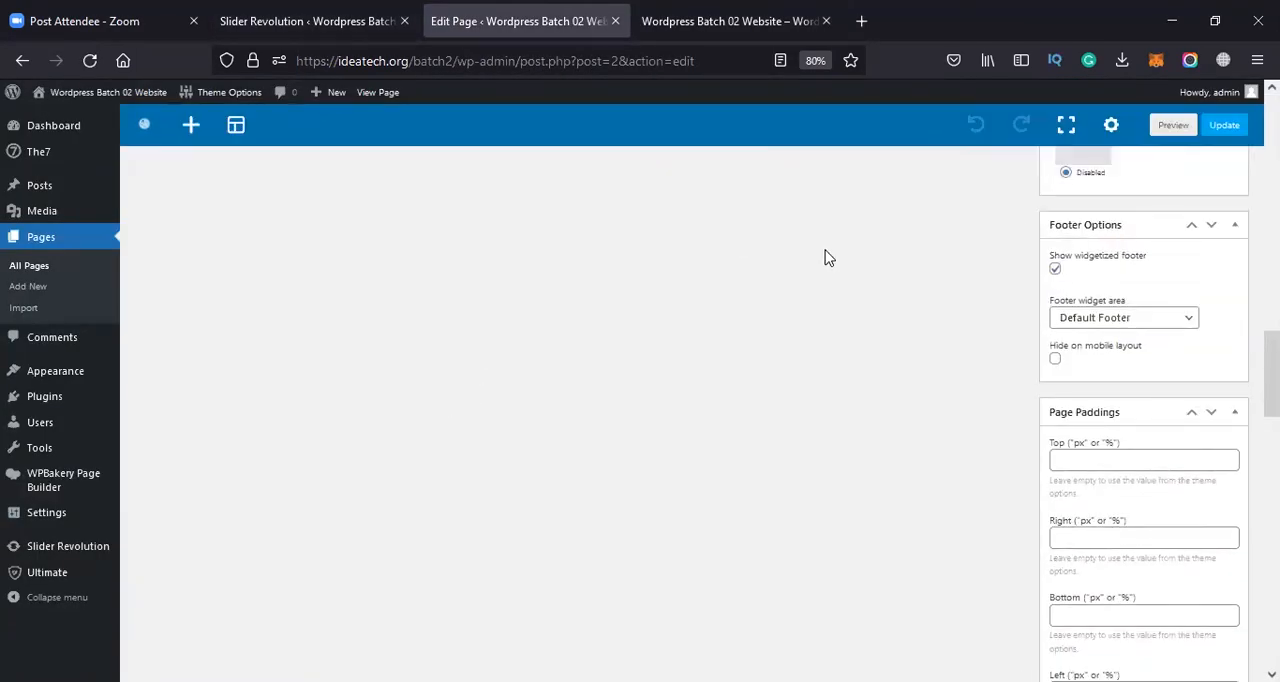
scroll(600, 410, "up", 8)
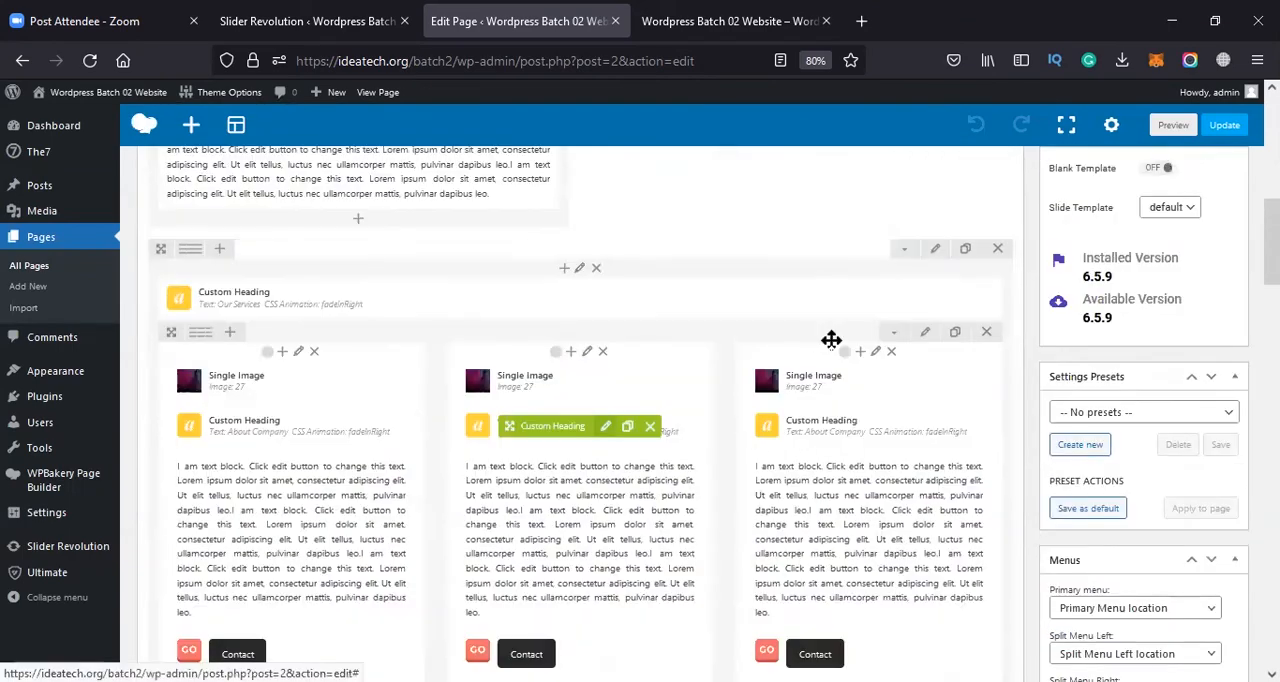
scroll(831, 340, "down", 3)
left_click(670, 12)
left_click(595, 12)
scroll(471, 442, "down", 4)
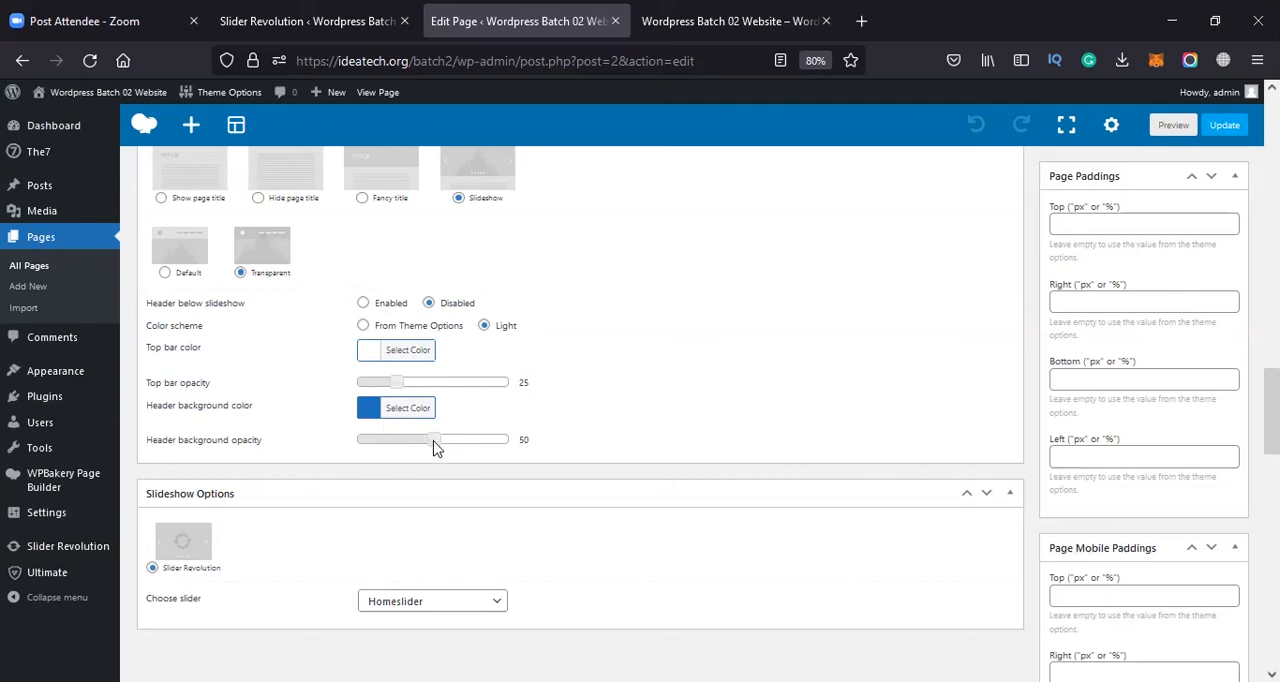
left_click_drag(415, 446, 491, 450)
left_click(1224, 125)
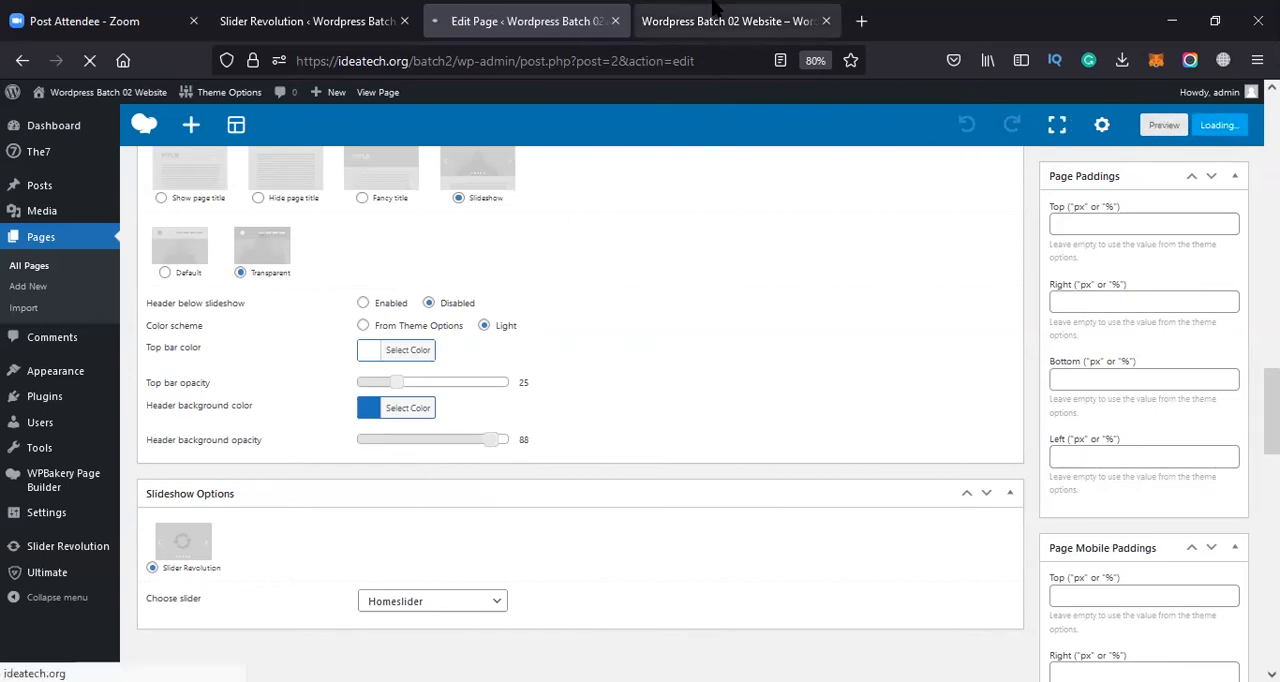
Reload the live home page and check the header with its increased background opacity
left_click(655, 24)
left_click(595, 32)
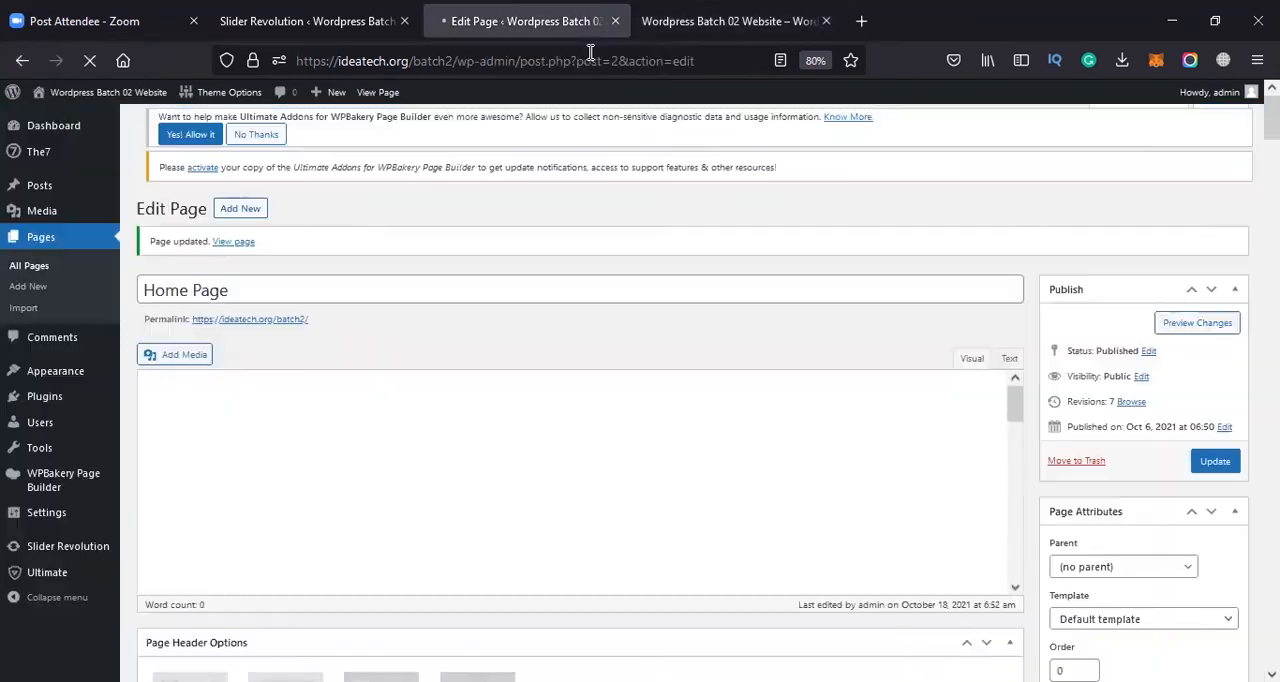
left_click(654, 26)
left_click(641, 60)
key("Return")
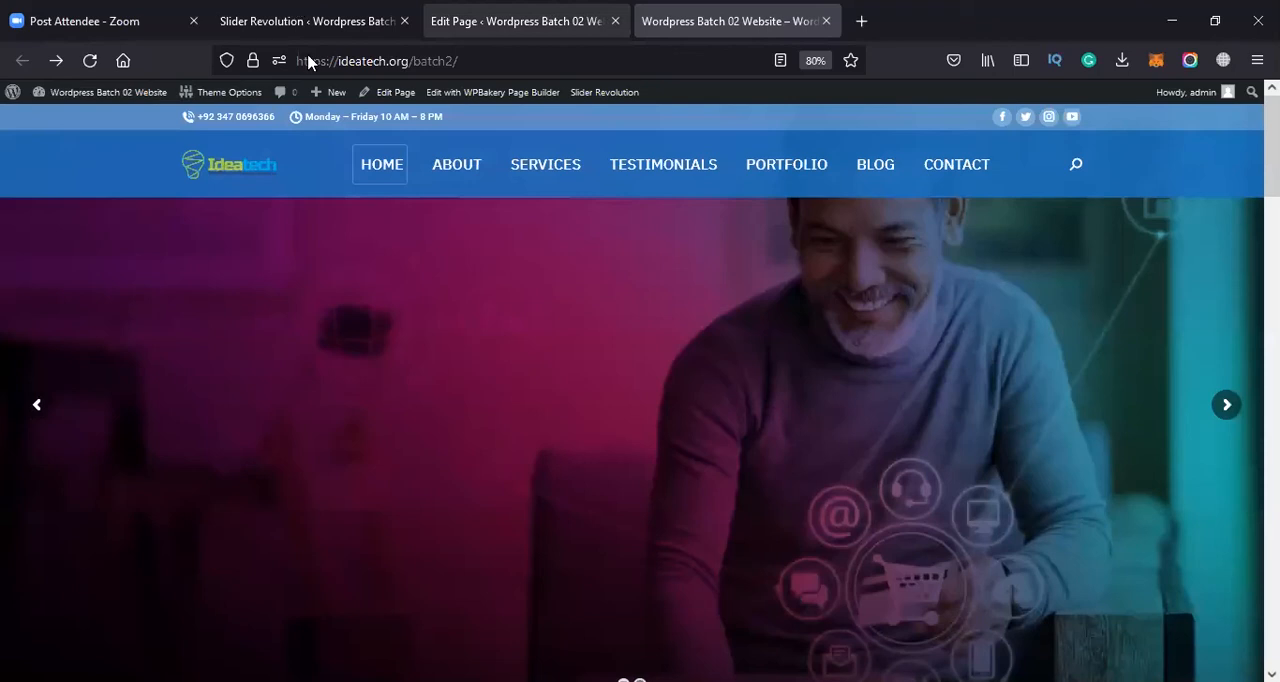
Review the Page Header Options and Slideshow Options on the Home Page's edit screen
left_click(308, 22)
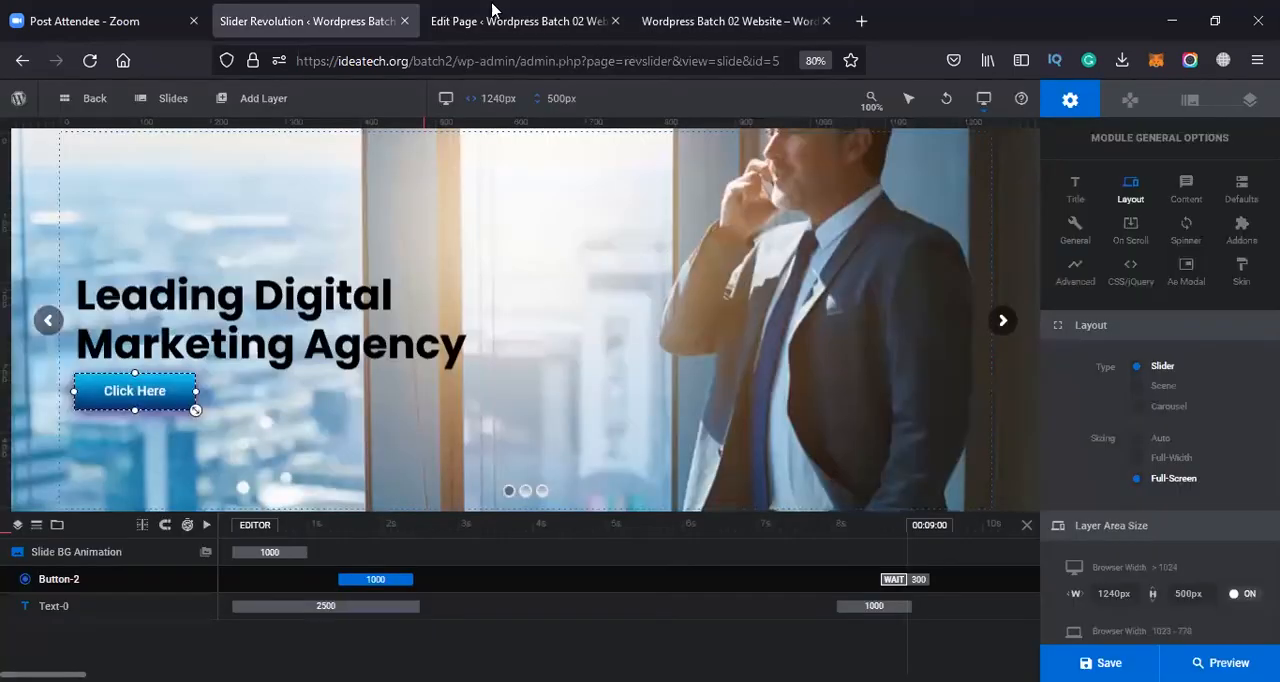
left_click(492, 12)
scroll(423, 265, "down", 10)
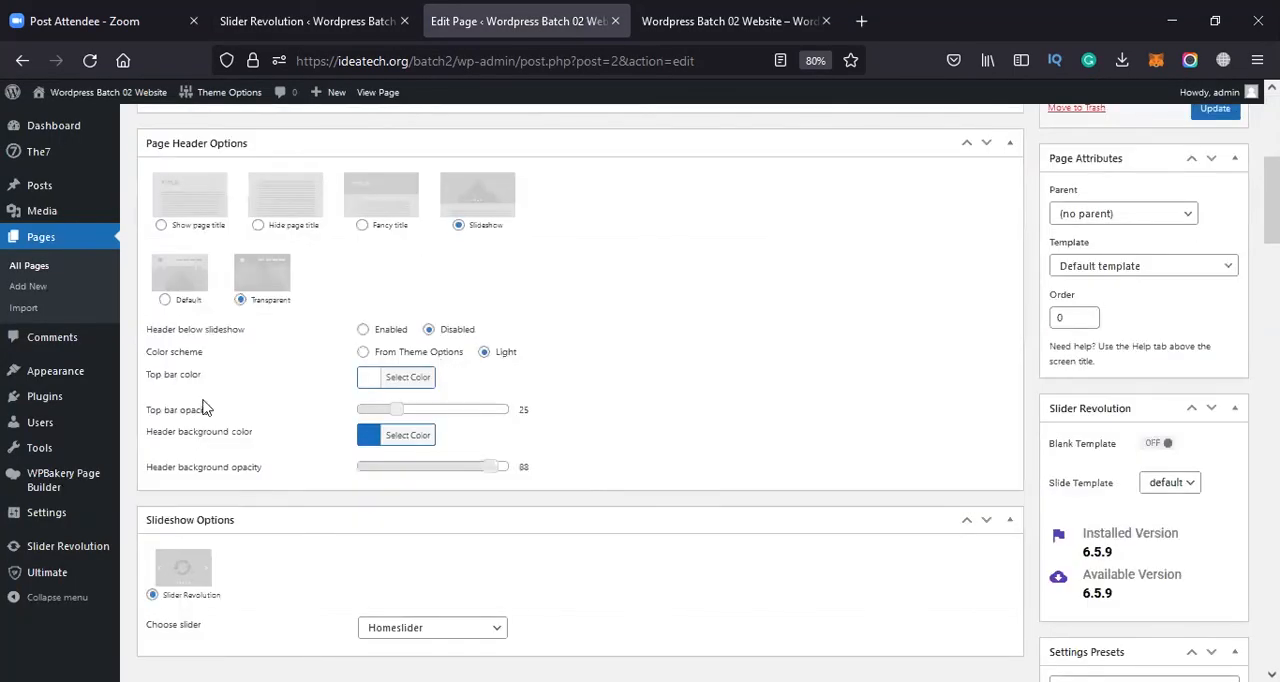
scroll(230, 430, "down", 4)
scroll(257, 451, "down", 1)
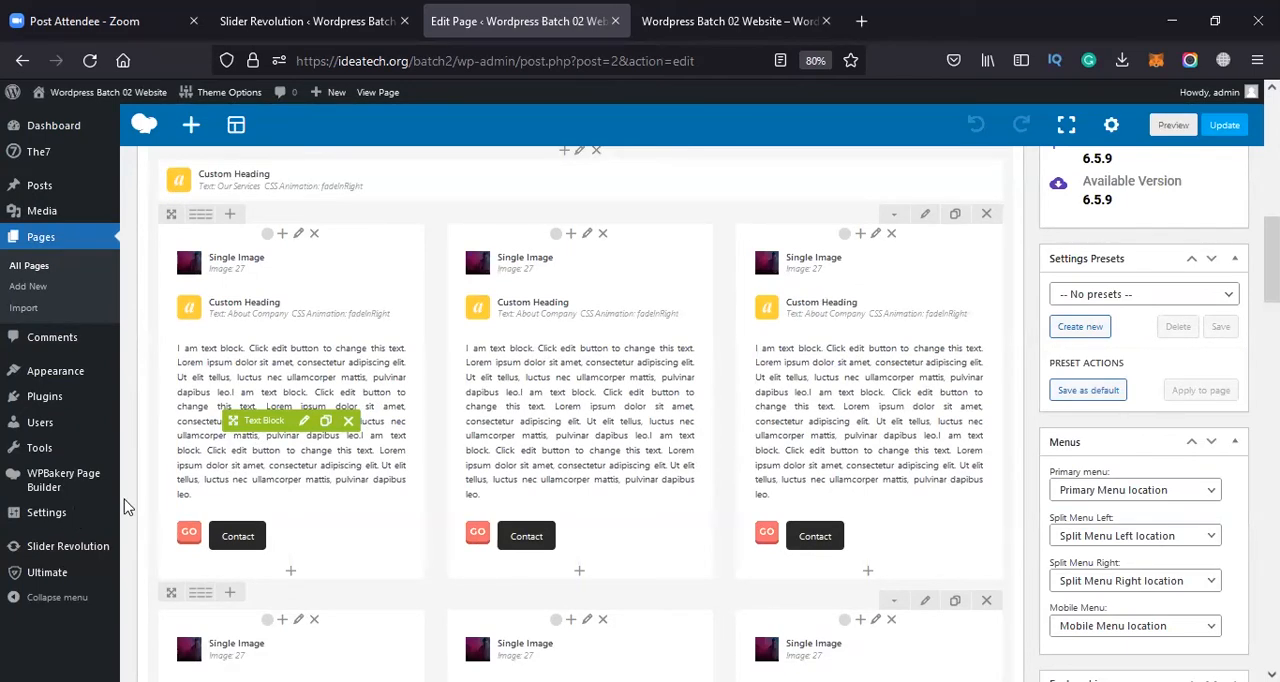
scroll(128, 505, "up", 4)
scroll(128, 505, "up", 2)
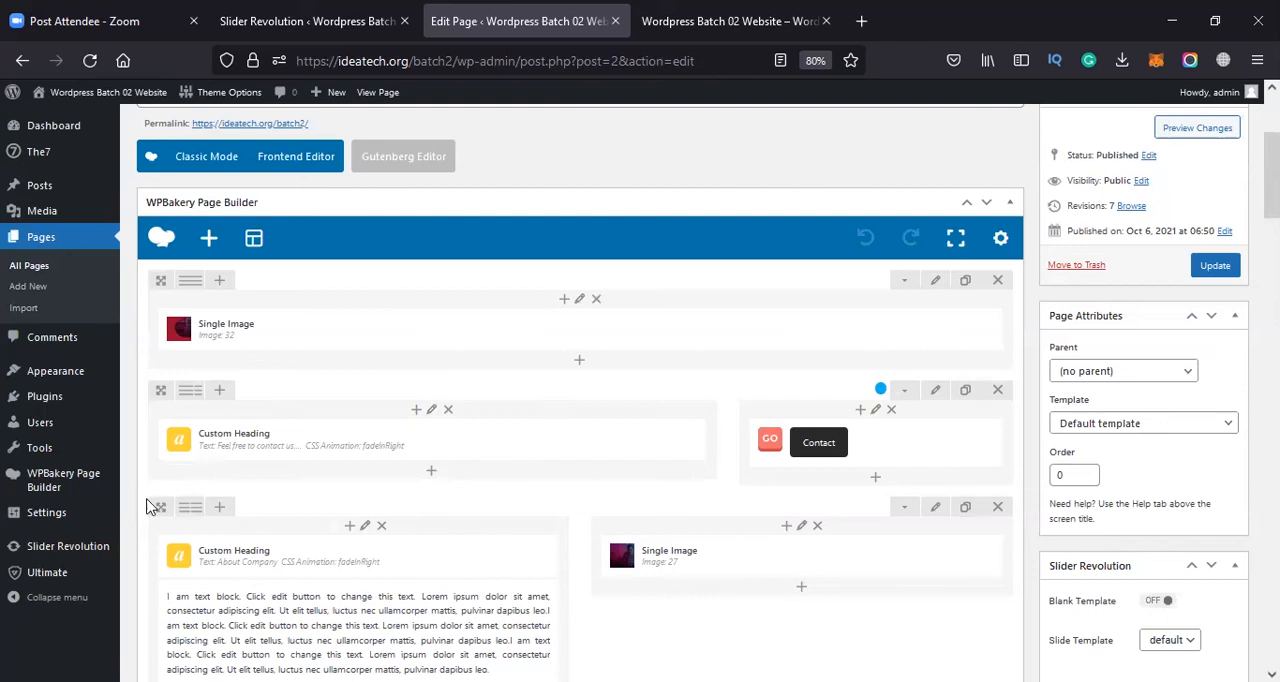
scroll(338, 510, "down", 6)
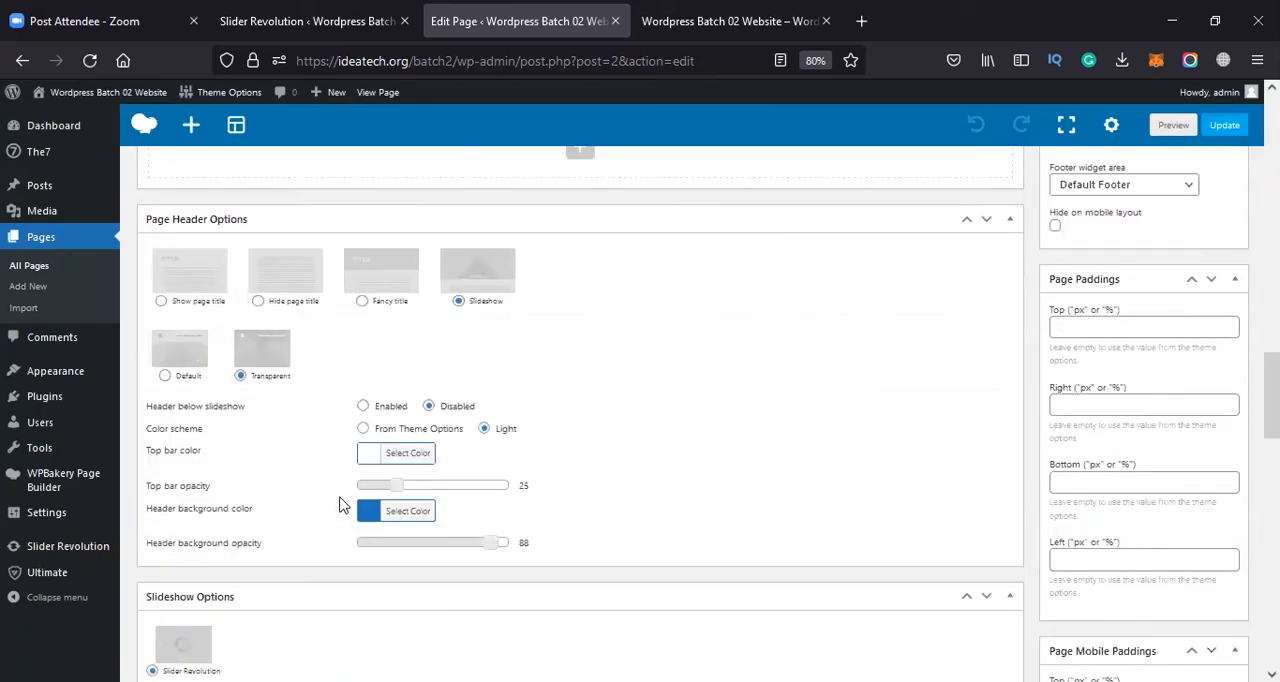
scroll(338, 505, "down", 2)
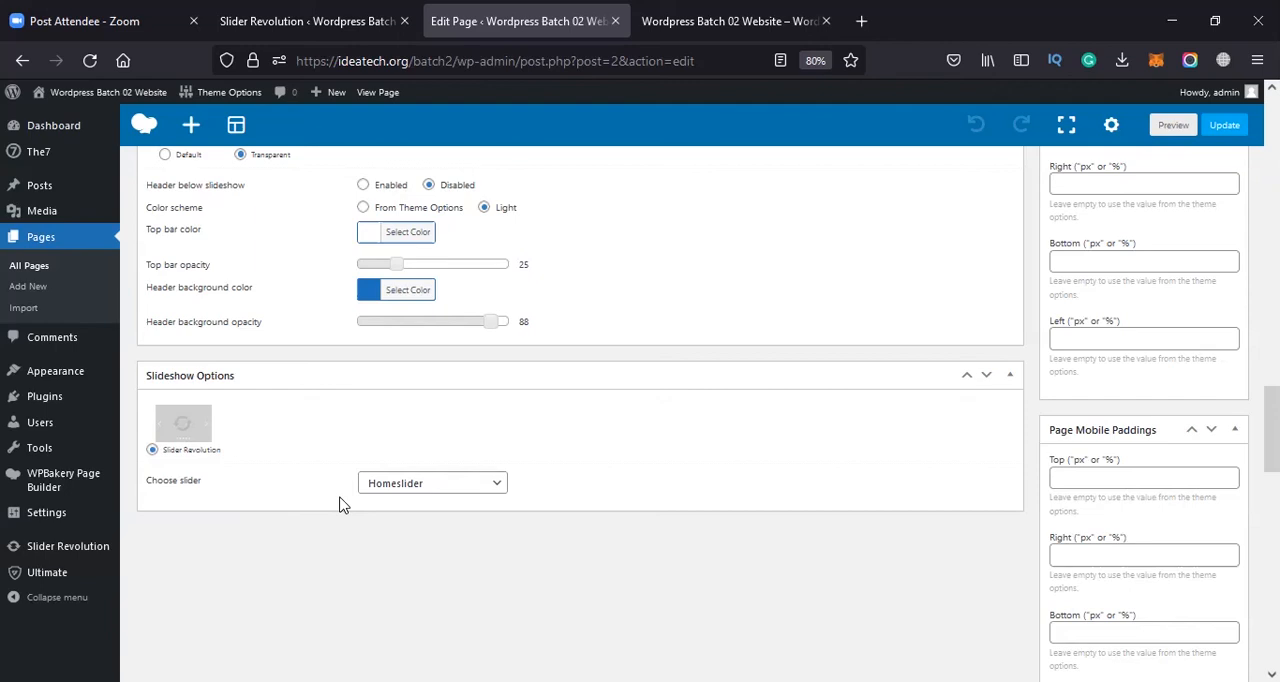
scroll(612, 598, "down", 1)
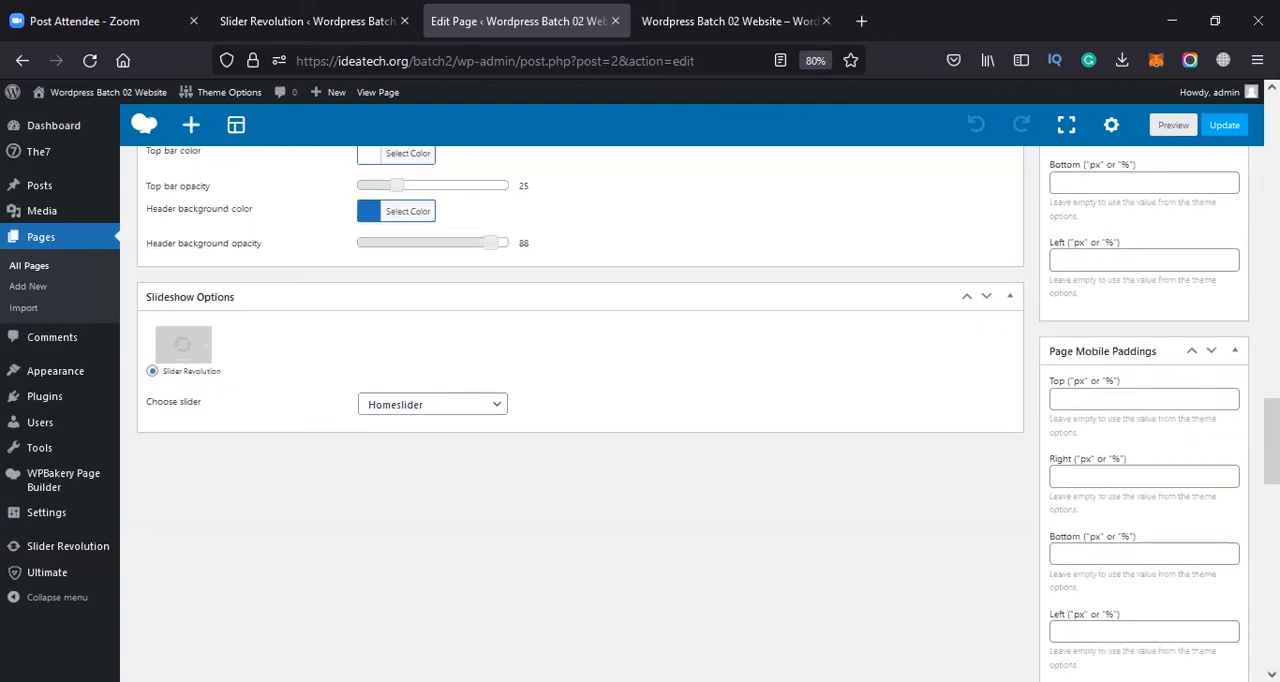
scroll(463, 439, "up", 3)
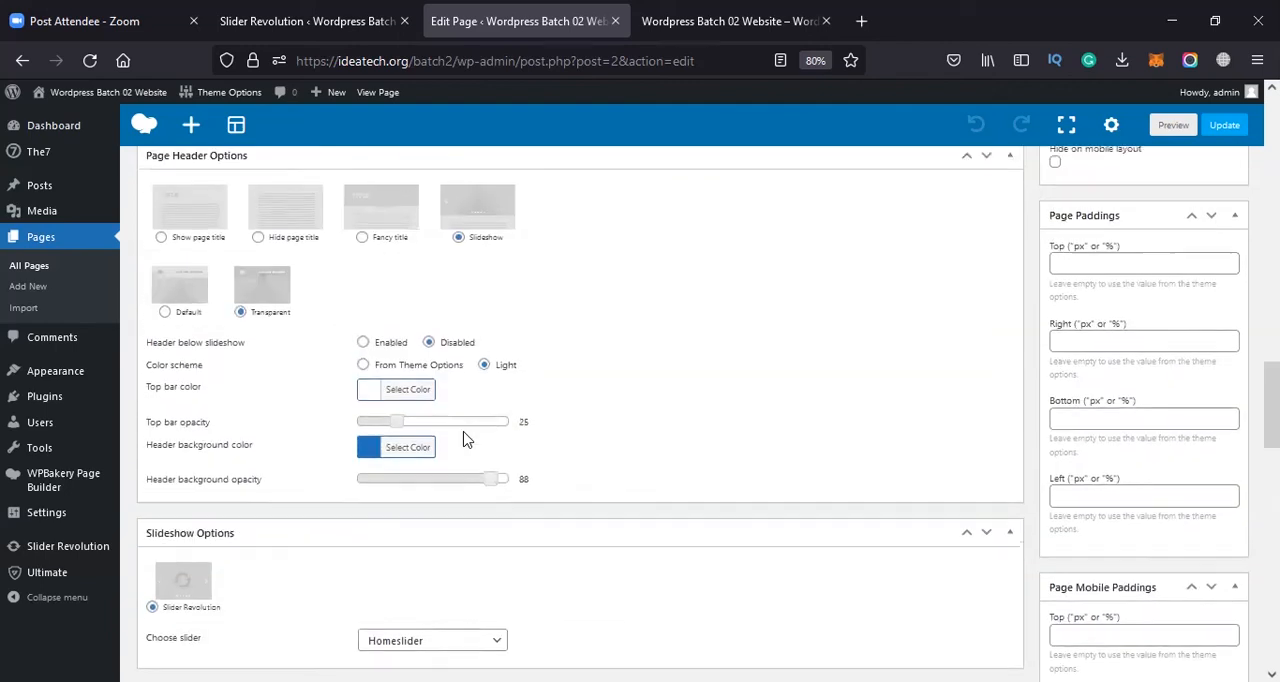
Delete the second slide from the Homeslider module in the Slider Revolution editor
left_click(308, 14)
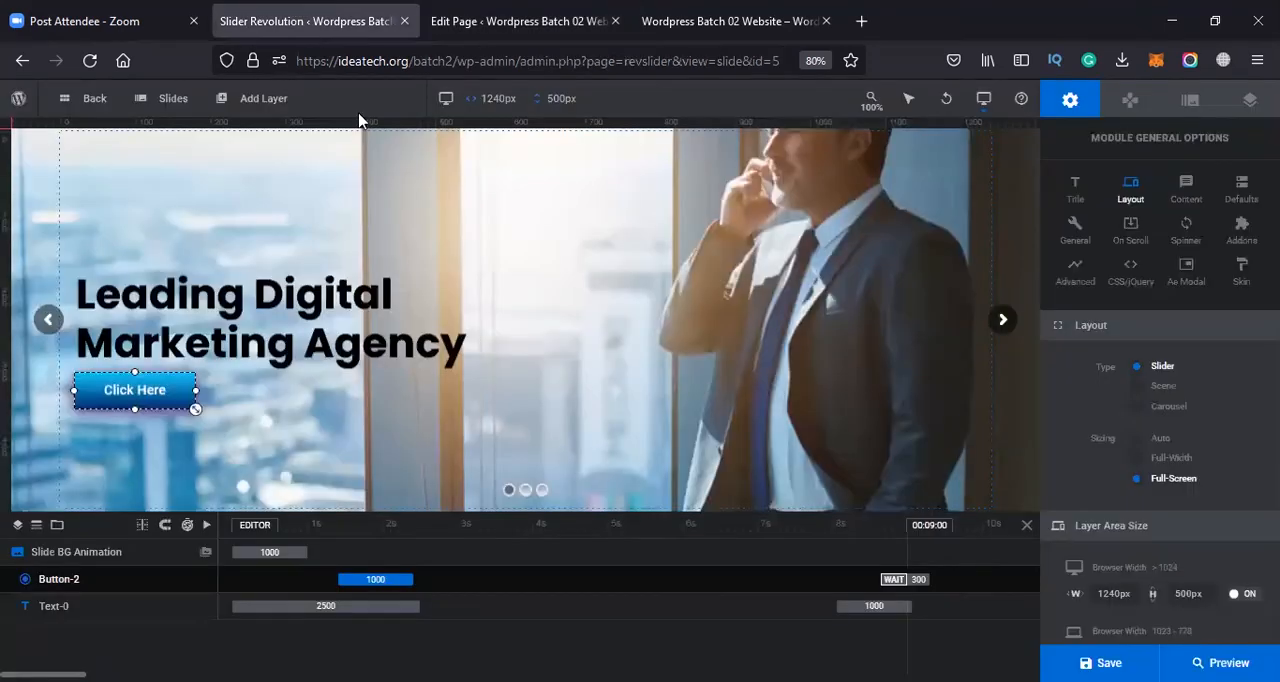
mouse_move(170, 100)
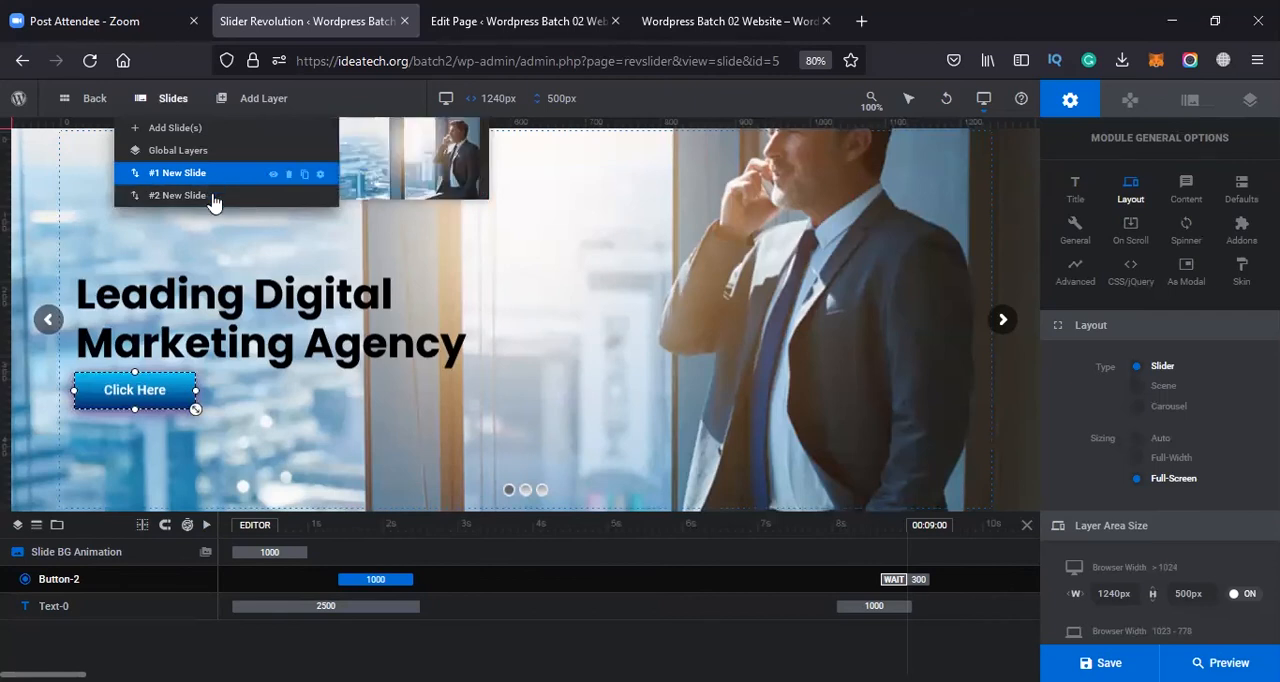
left_click(288, 197)
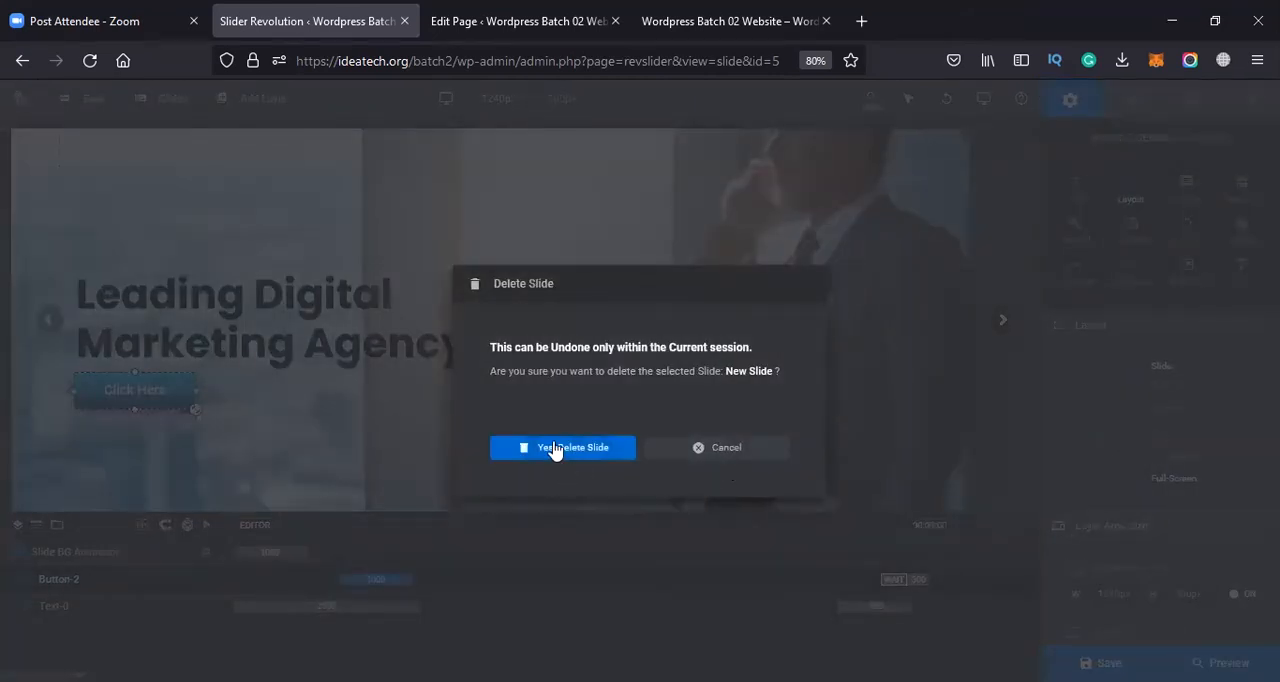
left_click(552, 450)
Duplicate the remaining first slide of the Homeslider module
mouse_move(180, 100)
mouse_move(210, 176)
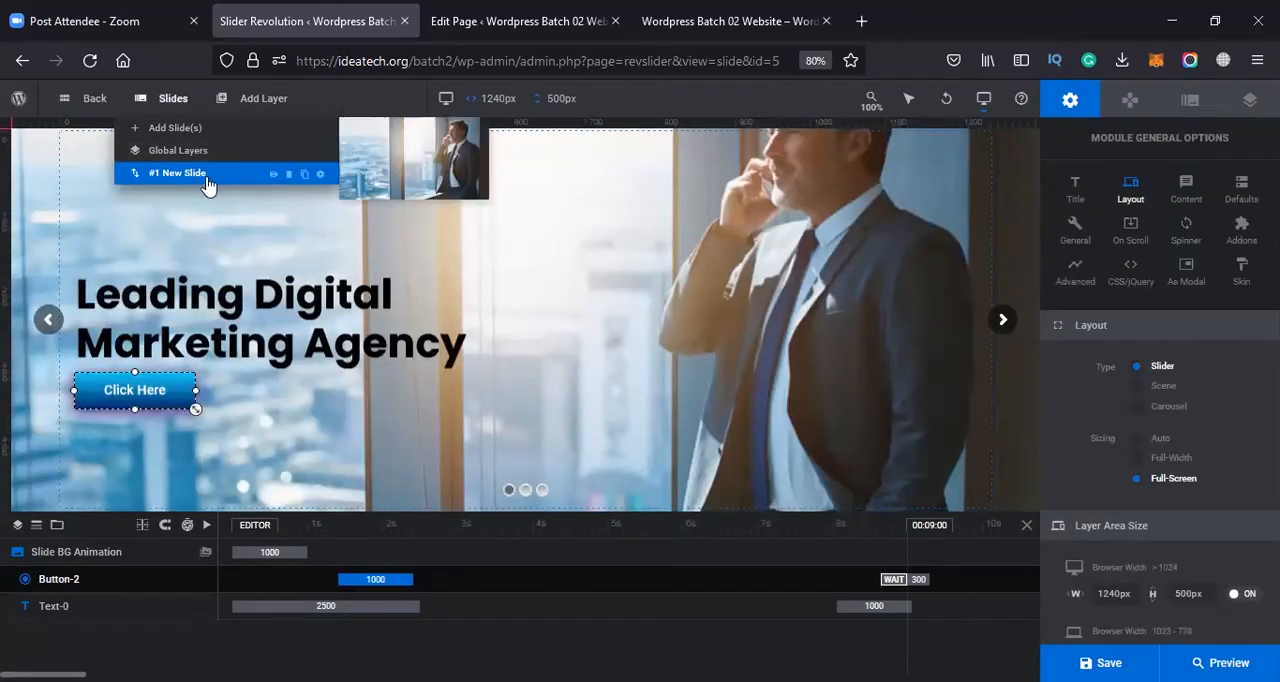
left_click(306, 175)
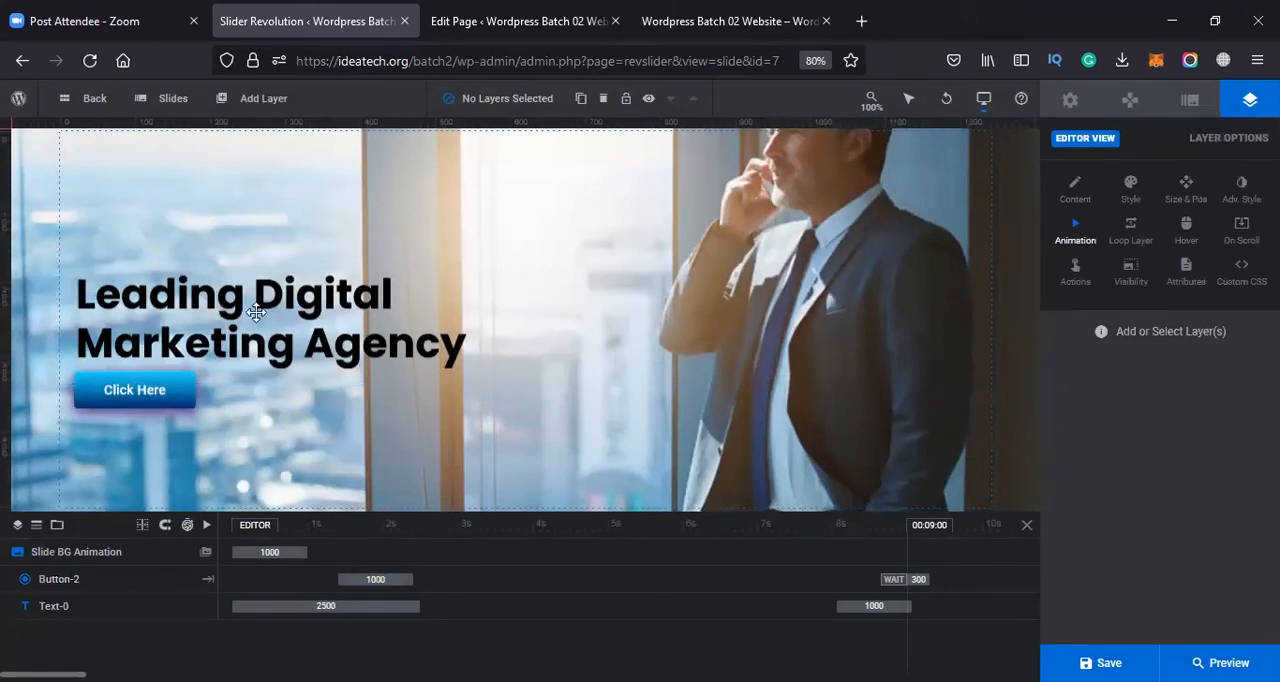
Replace the duplicated slide's heading text with "FROM IDEA TO LEGACY", breaking the line before LEGACY
left_click(406, 290)
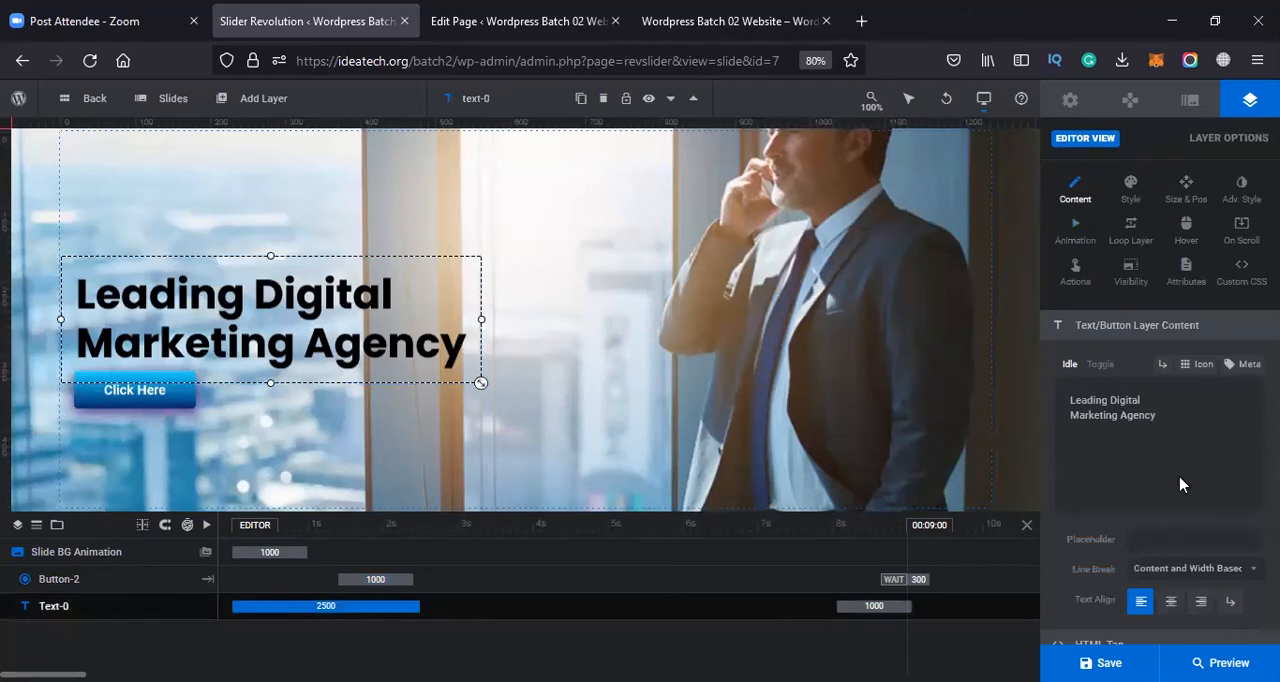
left_click_drag(1156, 415, 1031, 397)
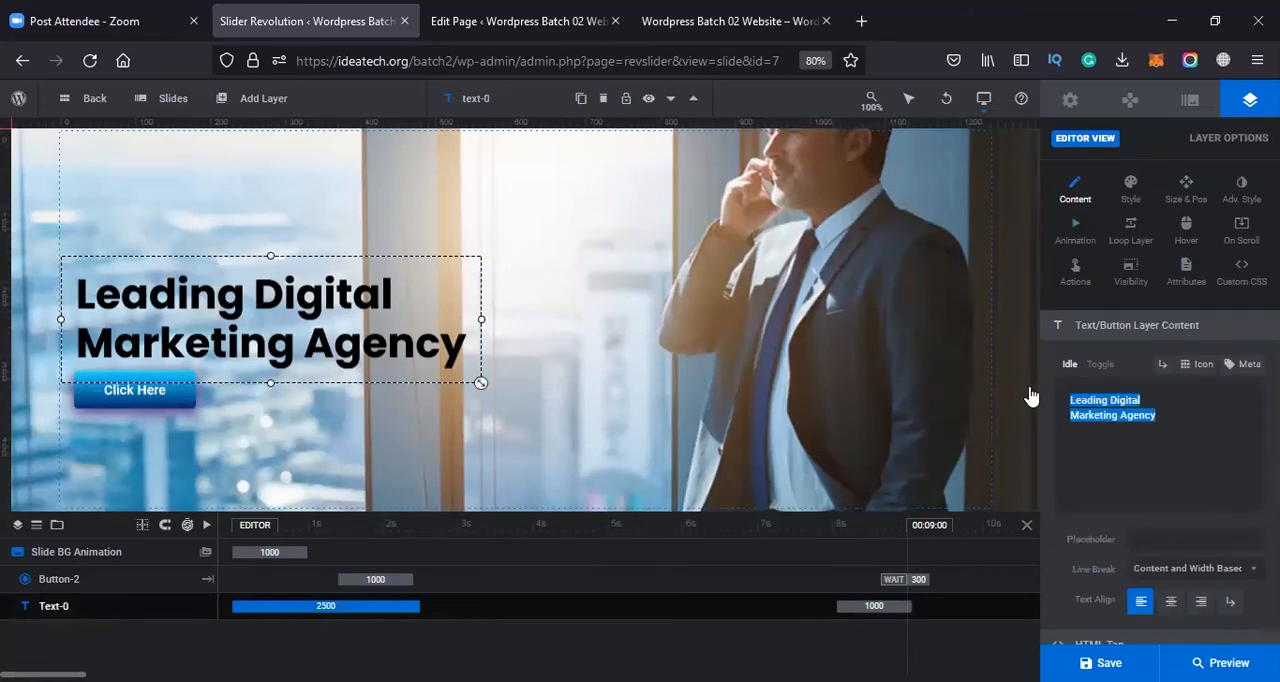
type("FROM IDEA")
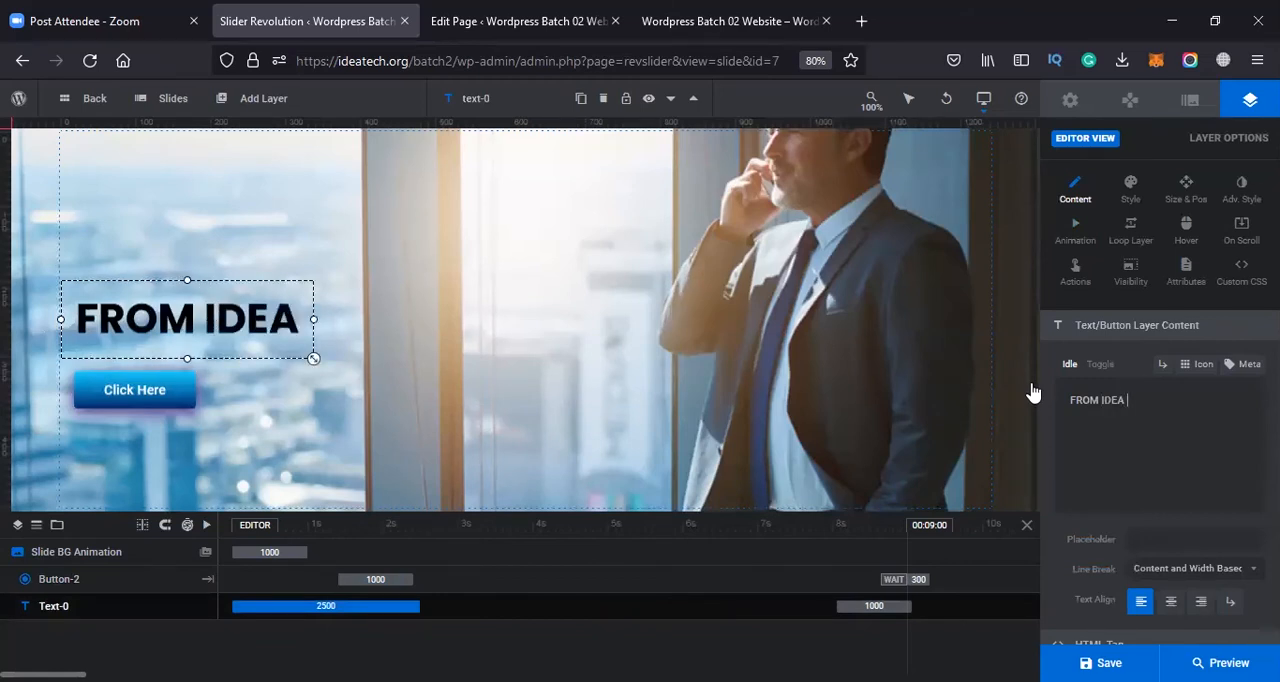
type(" TO ")
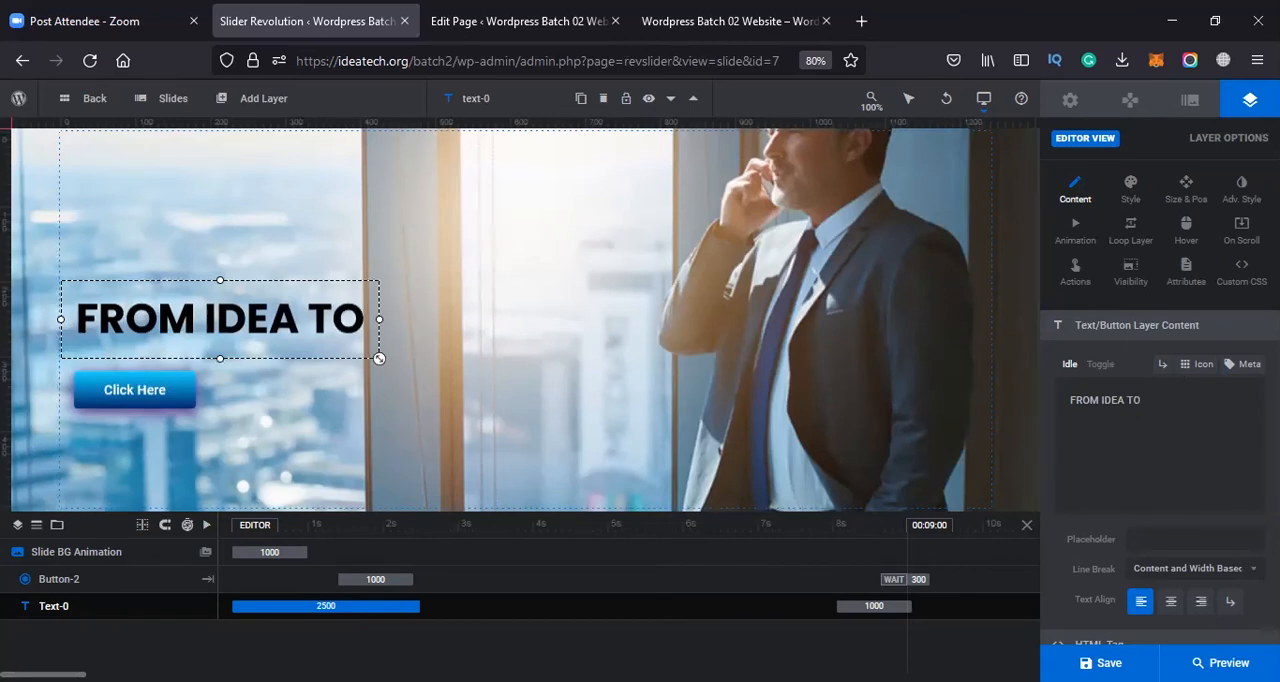
type("KE")
key("BackSpace")
key("BackSpace")
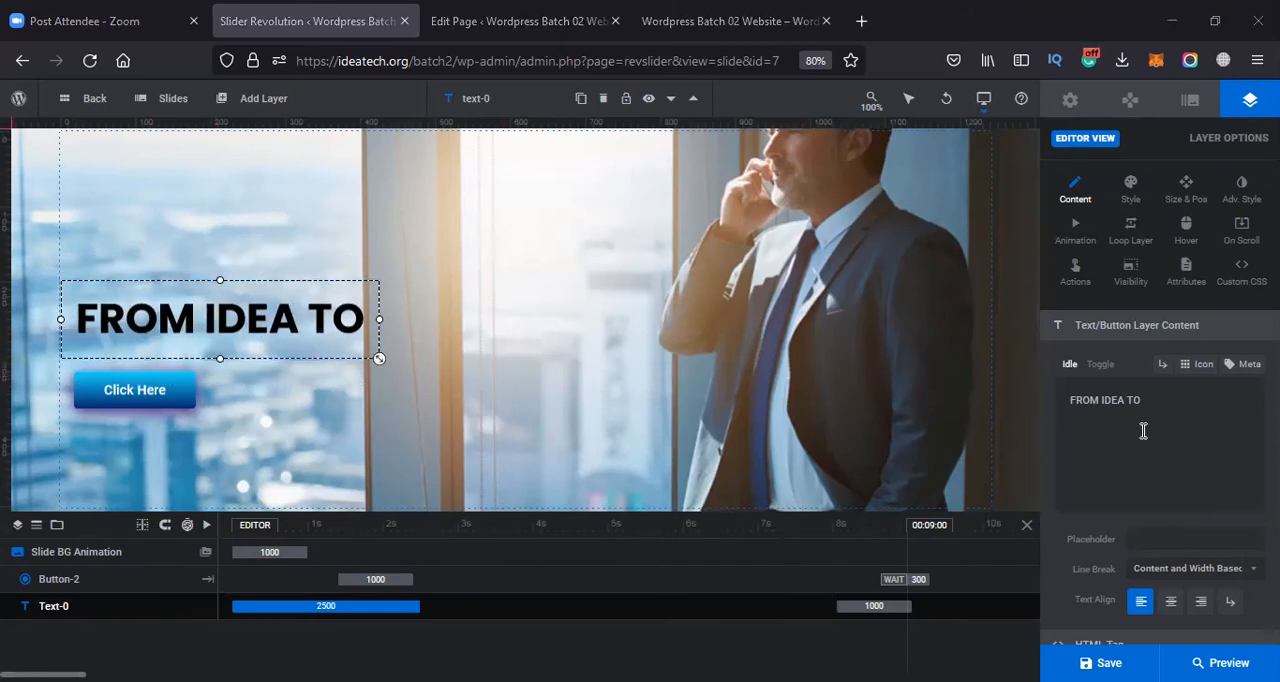
type("LEGA")
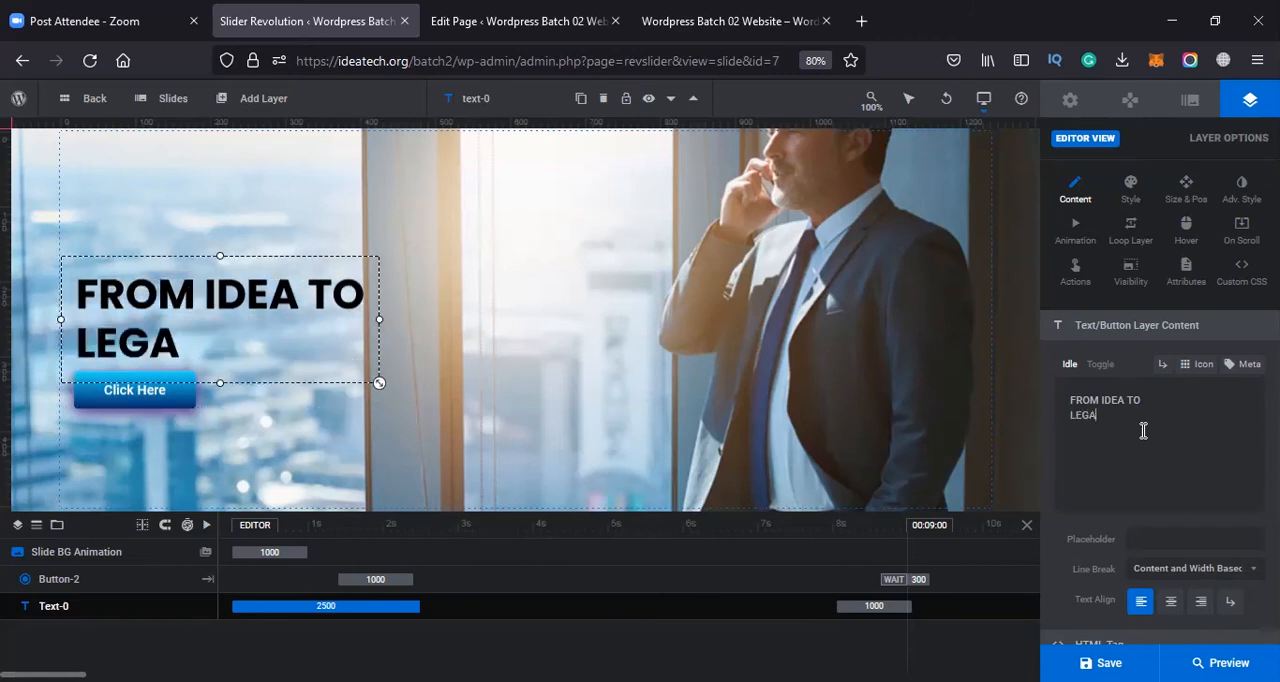
type("CY")
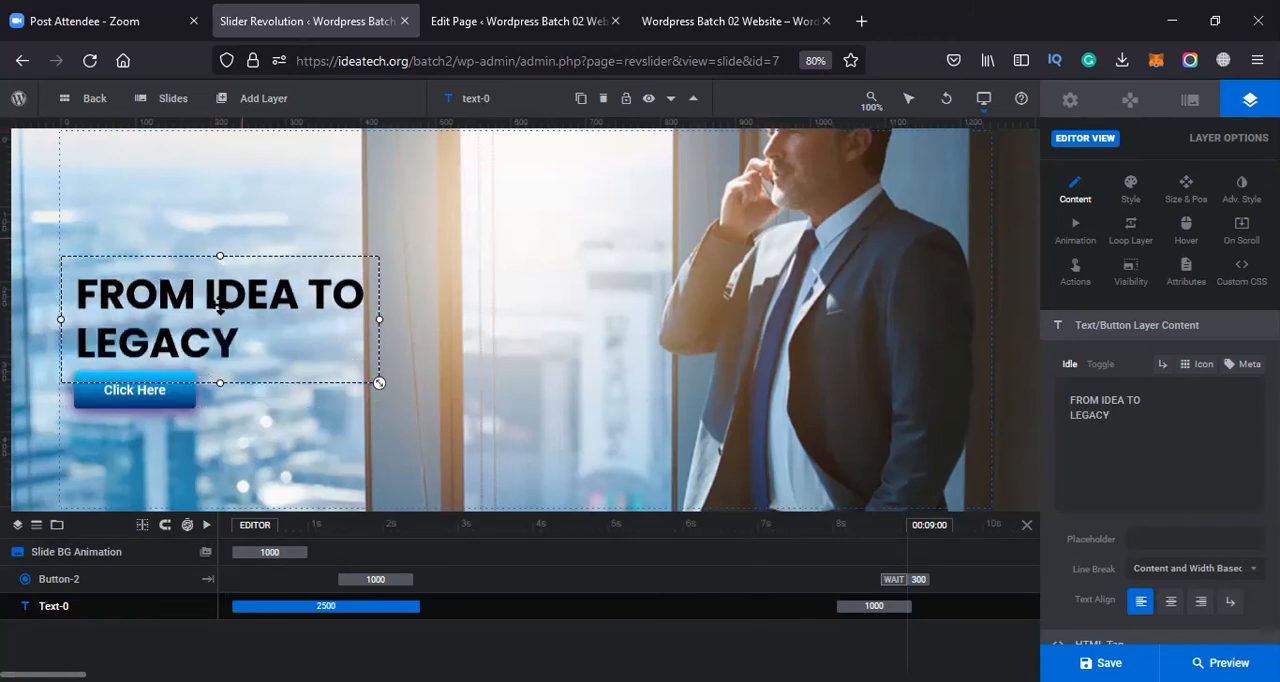
Deselect the heading layer, show the duplicated slide's background options, and save the slide
left_click(658, 408)
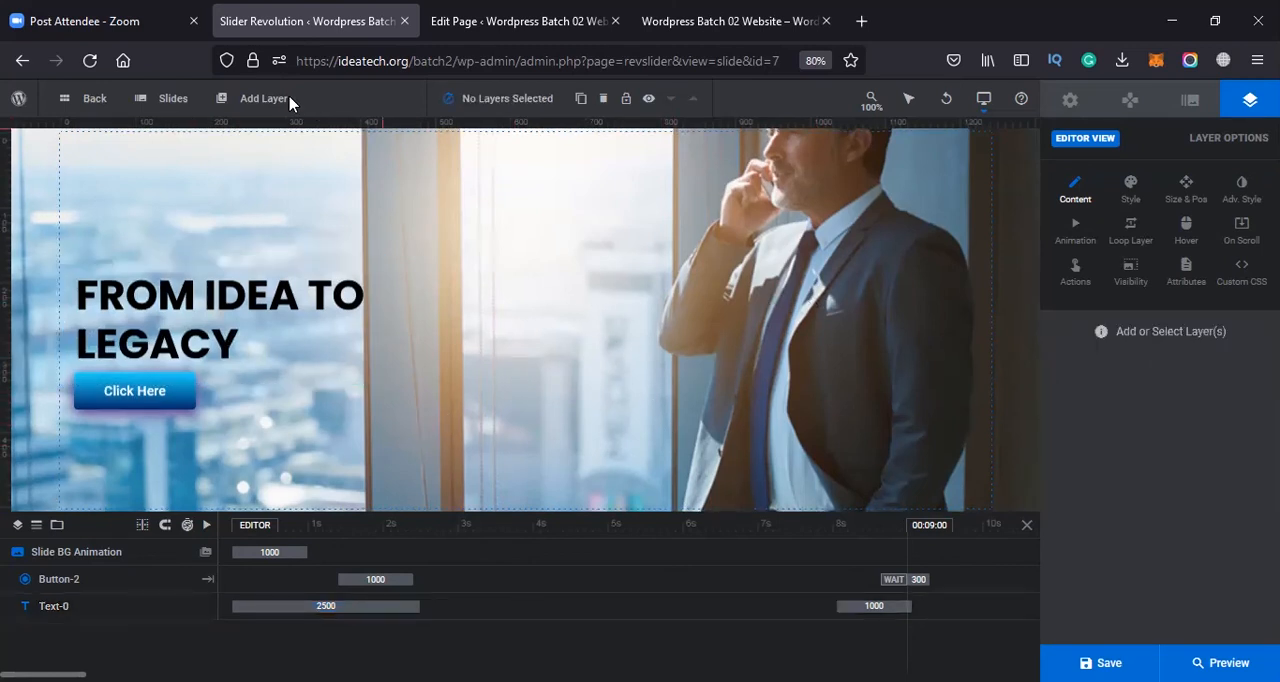
left_click(1190, 100)
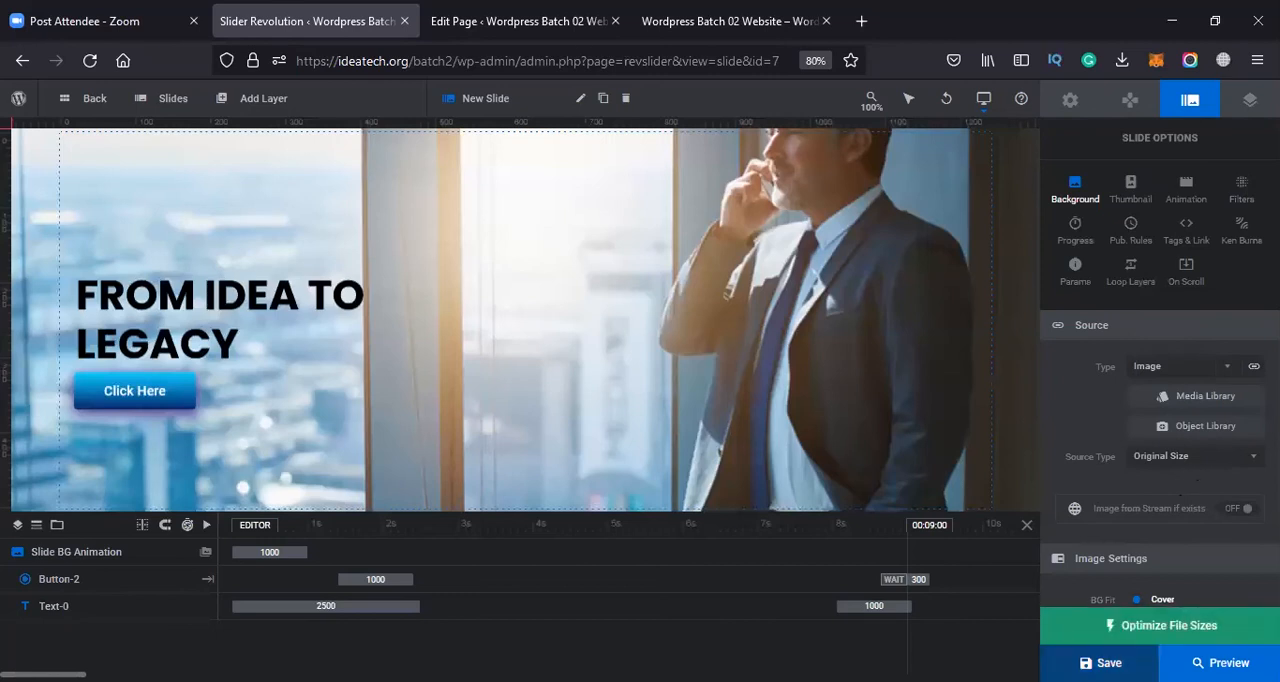
left_click(1132, 655)
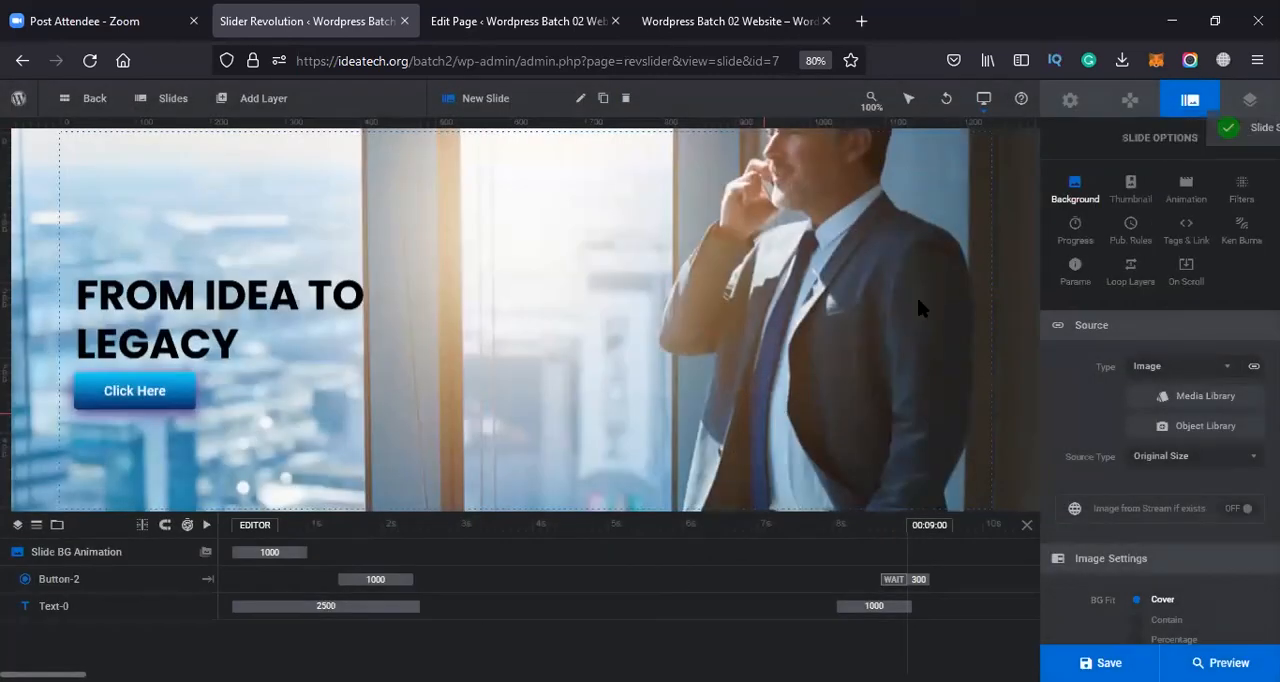
Reload the slide editor and replace the slide's background with the magenta-and-teal image of a smiling man from the media library
left_click(703, 69)
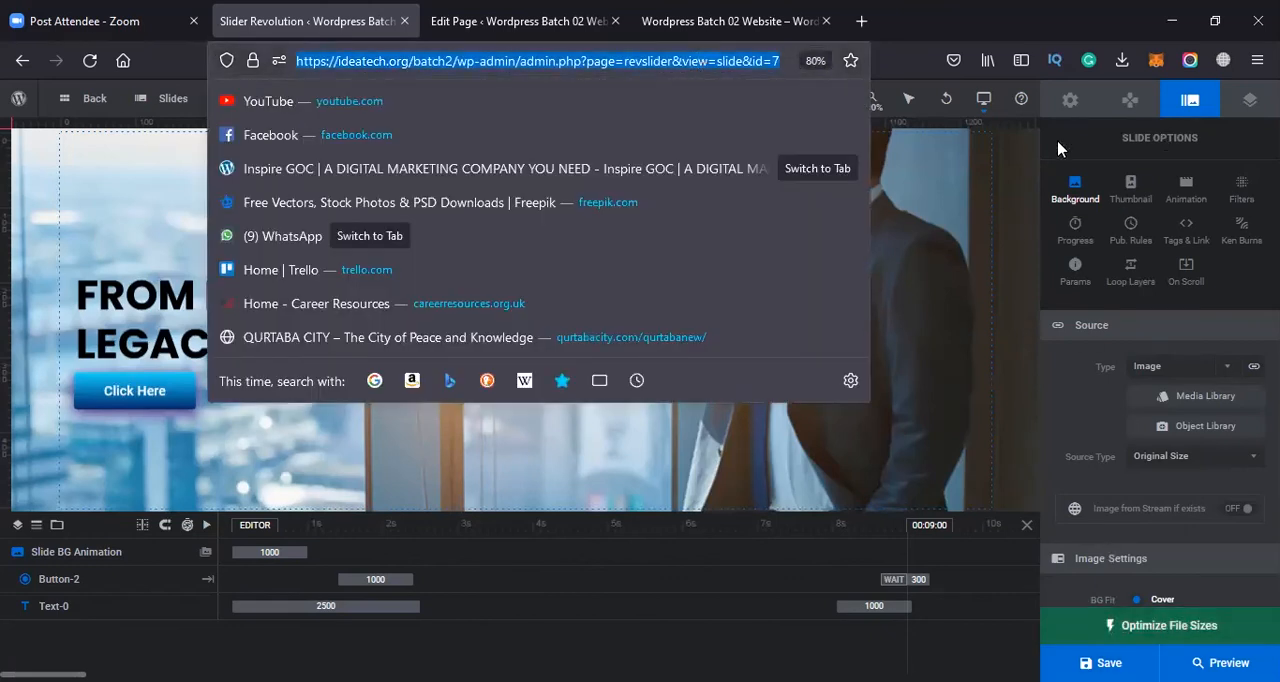
key("Return")
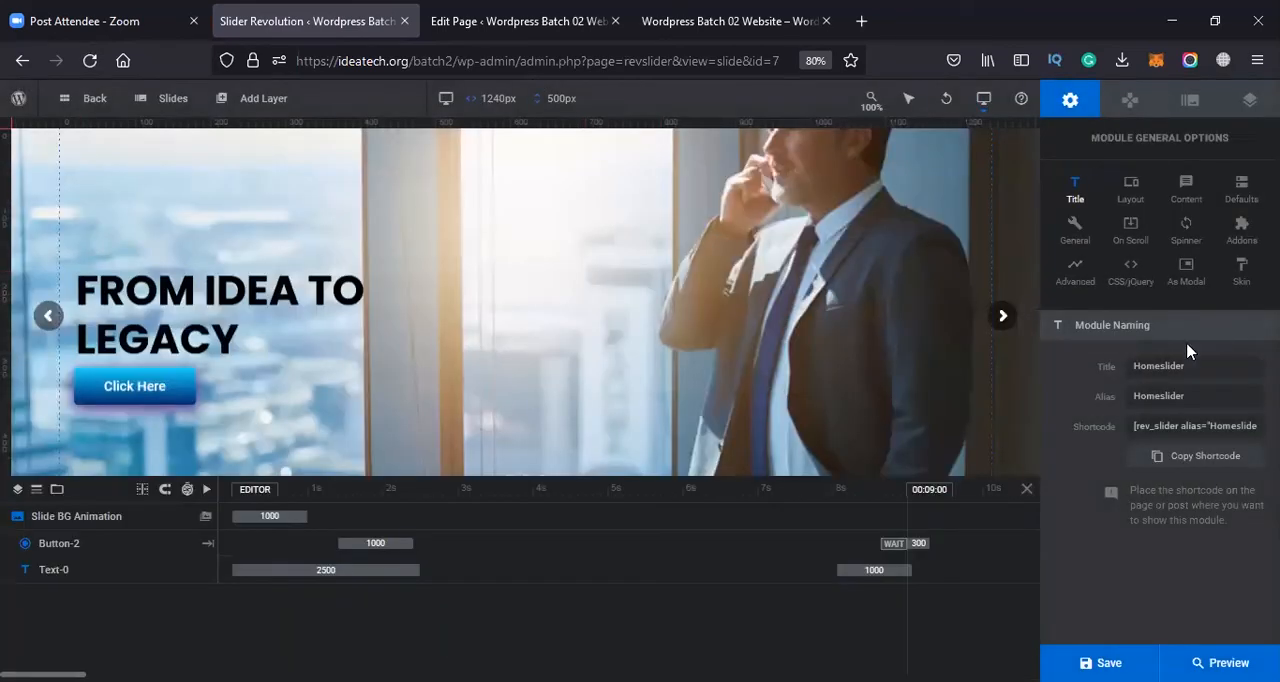
left_click(1190, 104)
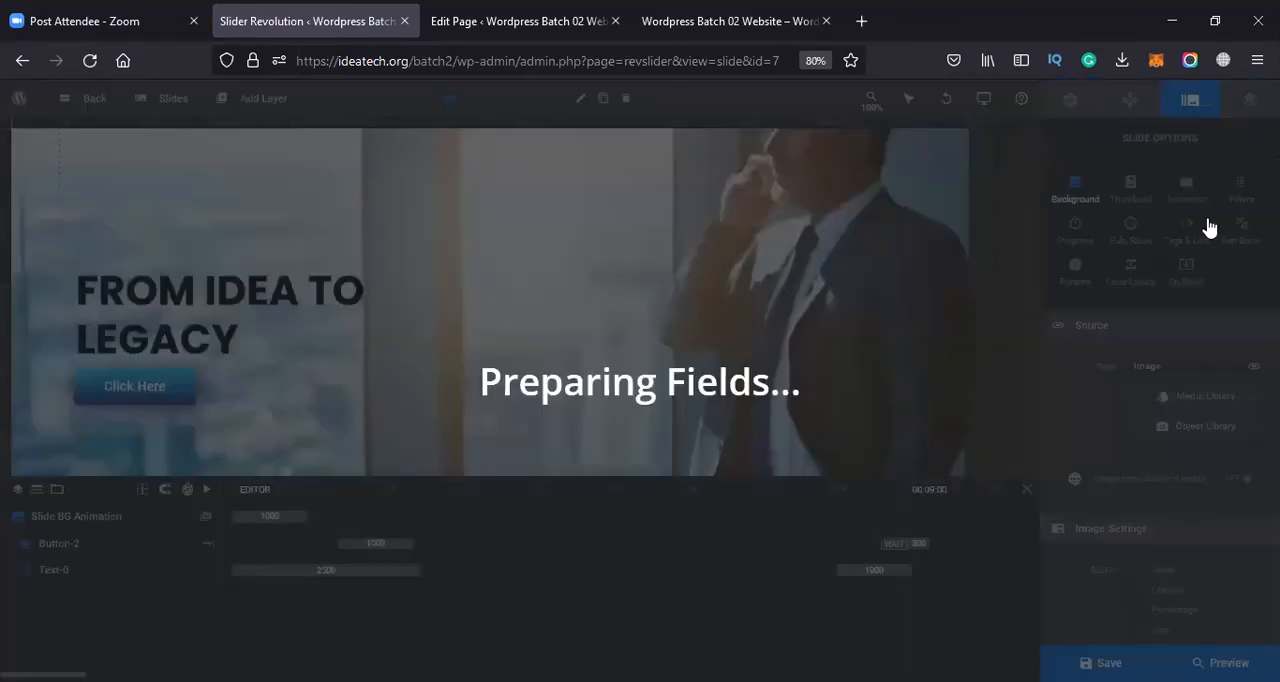
left_click(1200, 396)
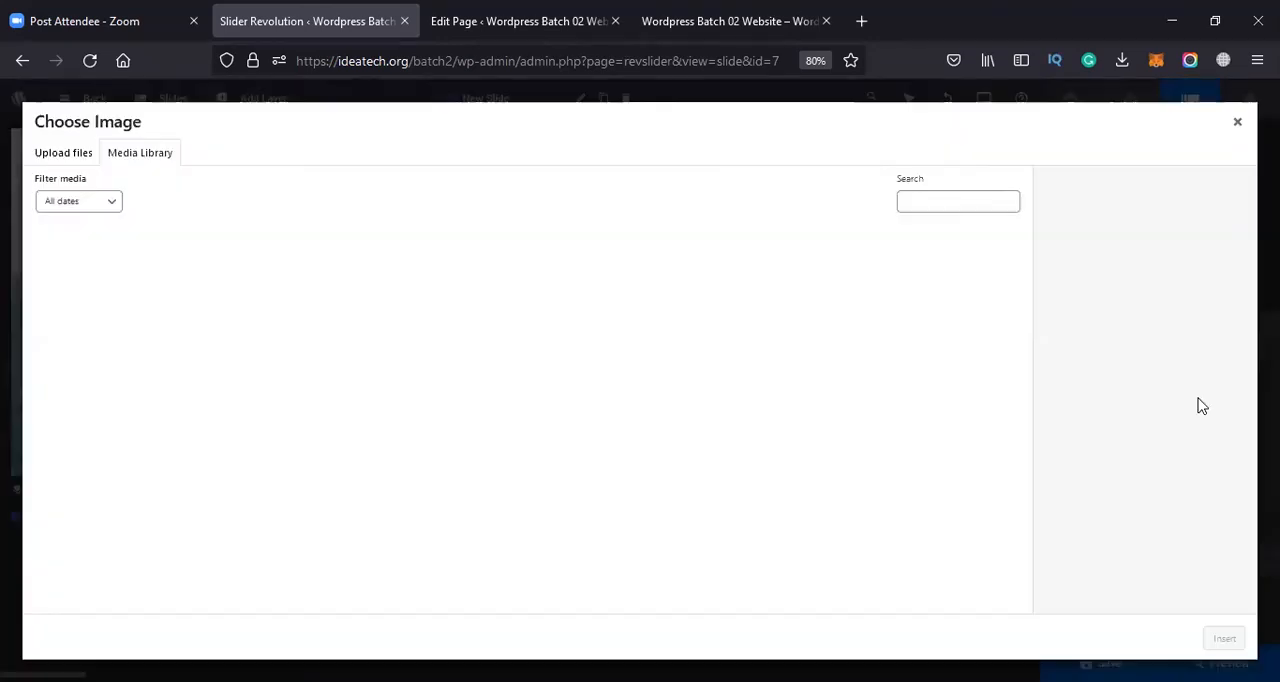
left_click(518, 300)
left_click(1222, 640)
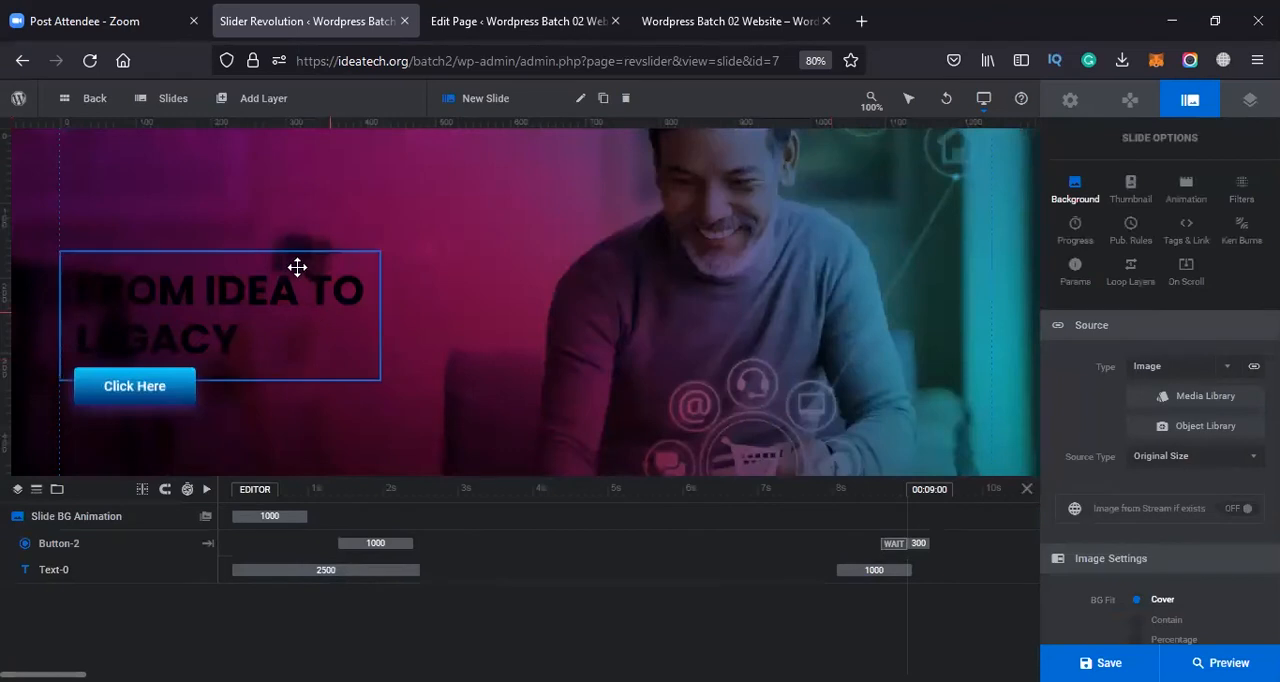
Set the text color of the "FROM IDEA TO LEGACY" heading to white, #ffffff
left_click(297, 267)
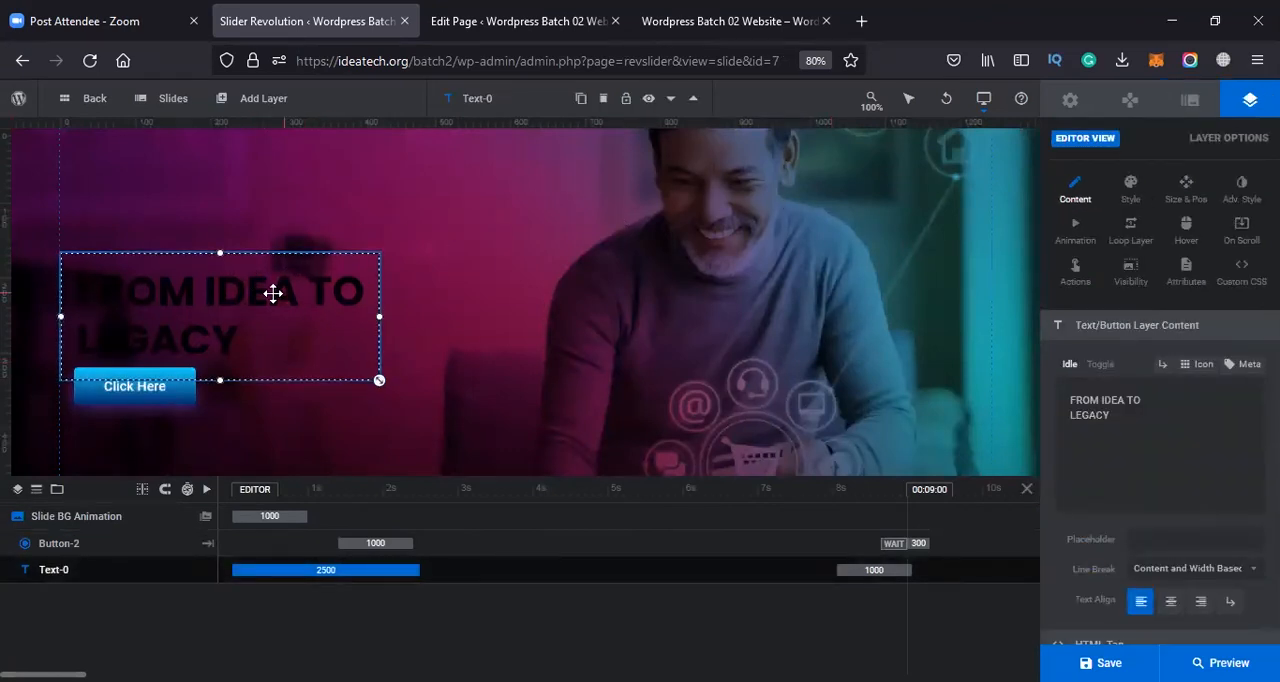
left_click(1131, 190)
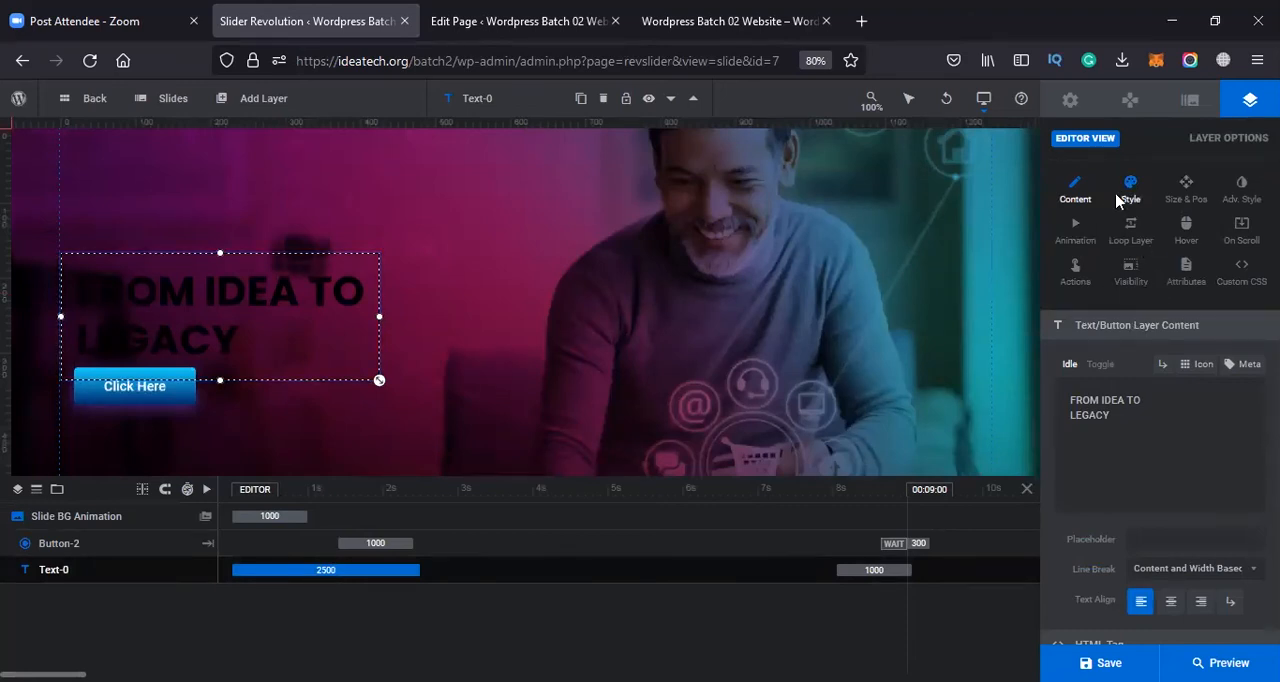
left_click(1140, 540)
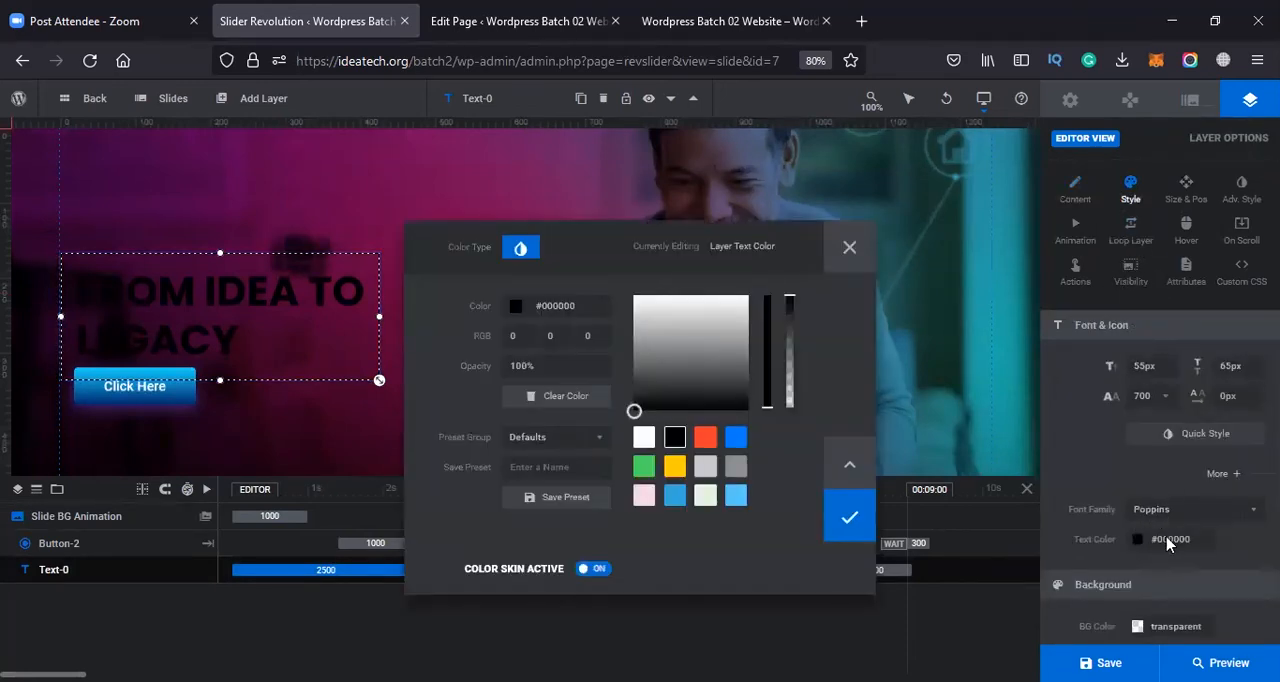
left_click_drag(750, 358, 599, 252)
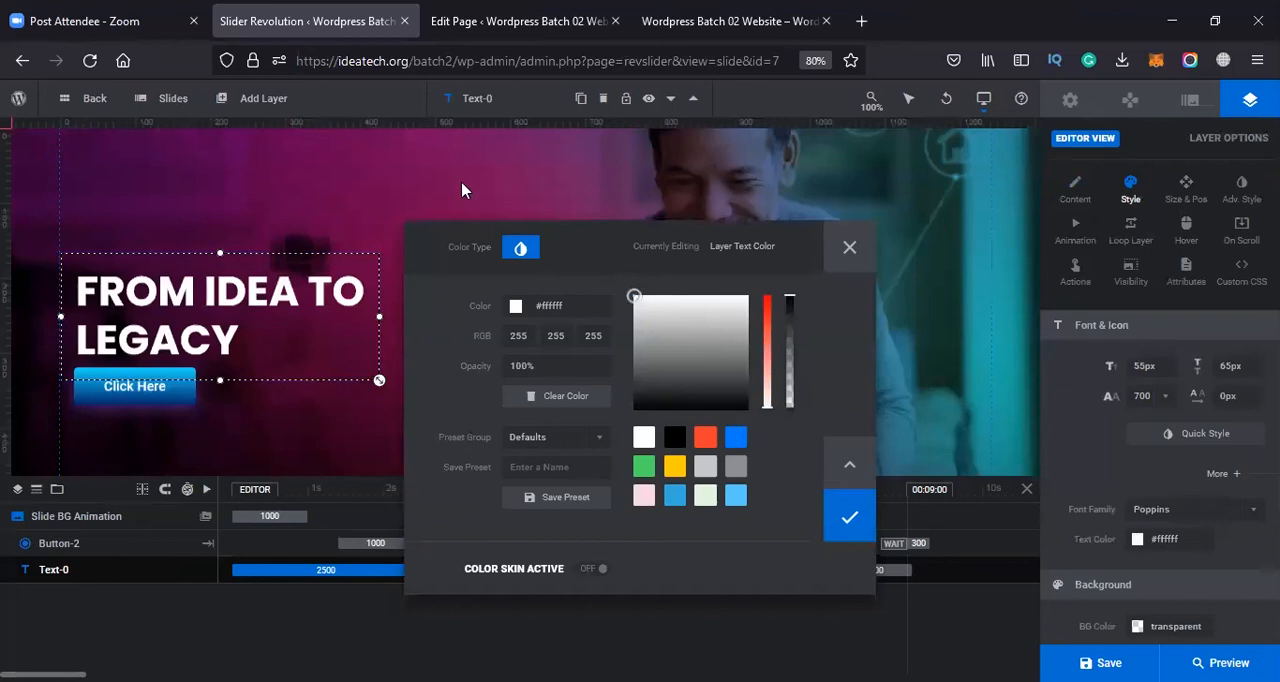
left_click(436, 175)
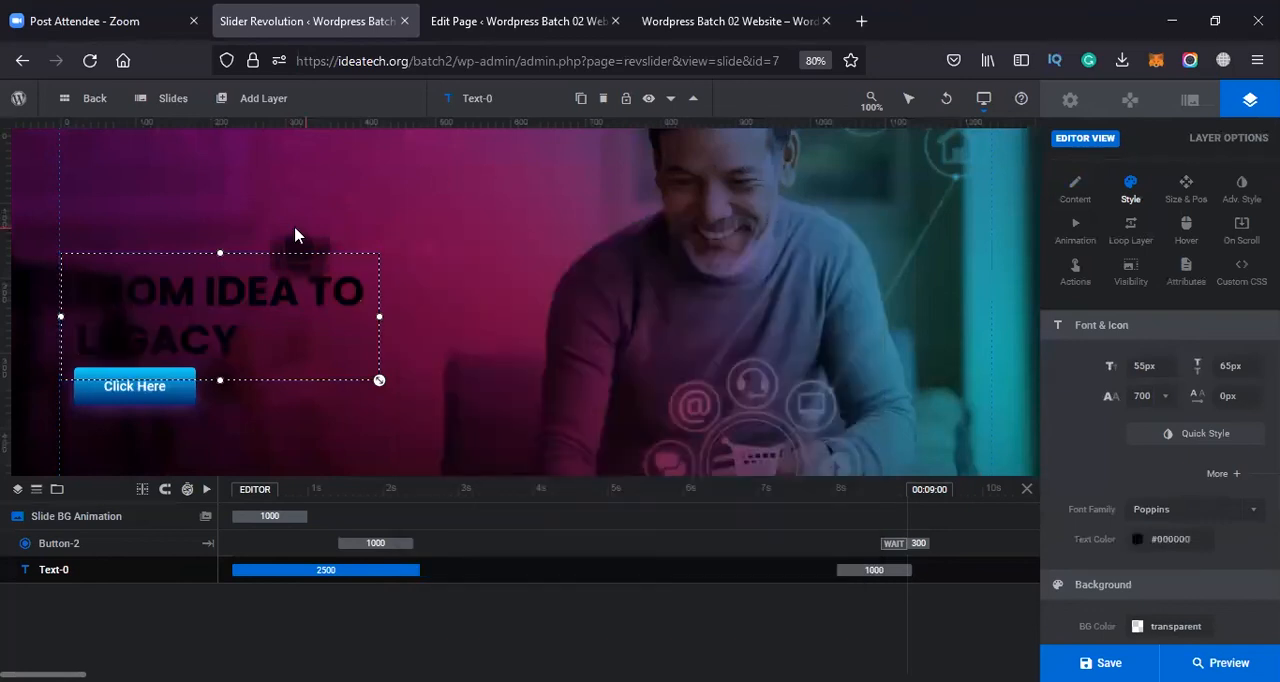
left_click(1143, 543)
left_click_drag(640, 275, 603, 237)
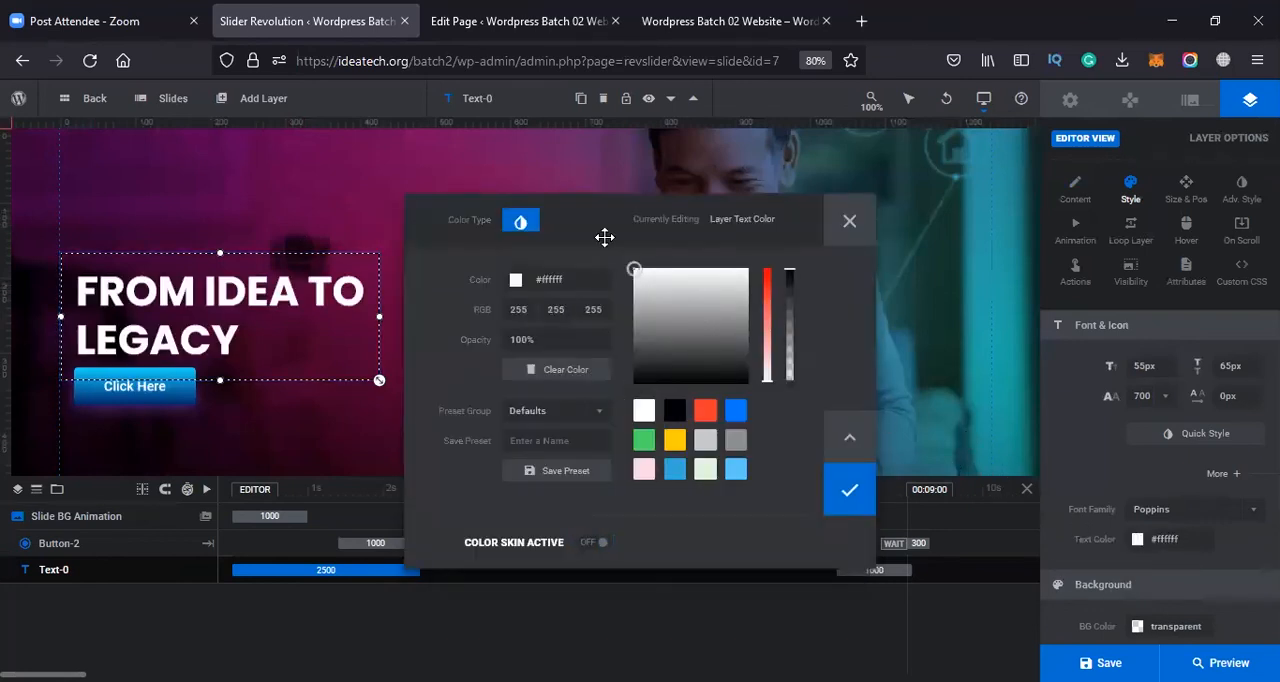
left_click(851, 491)
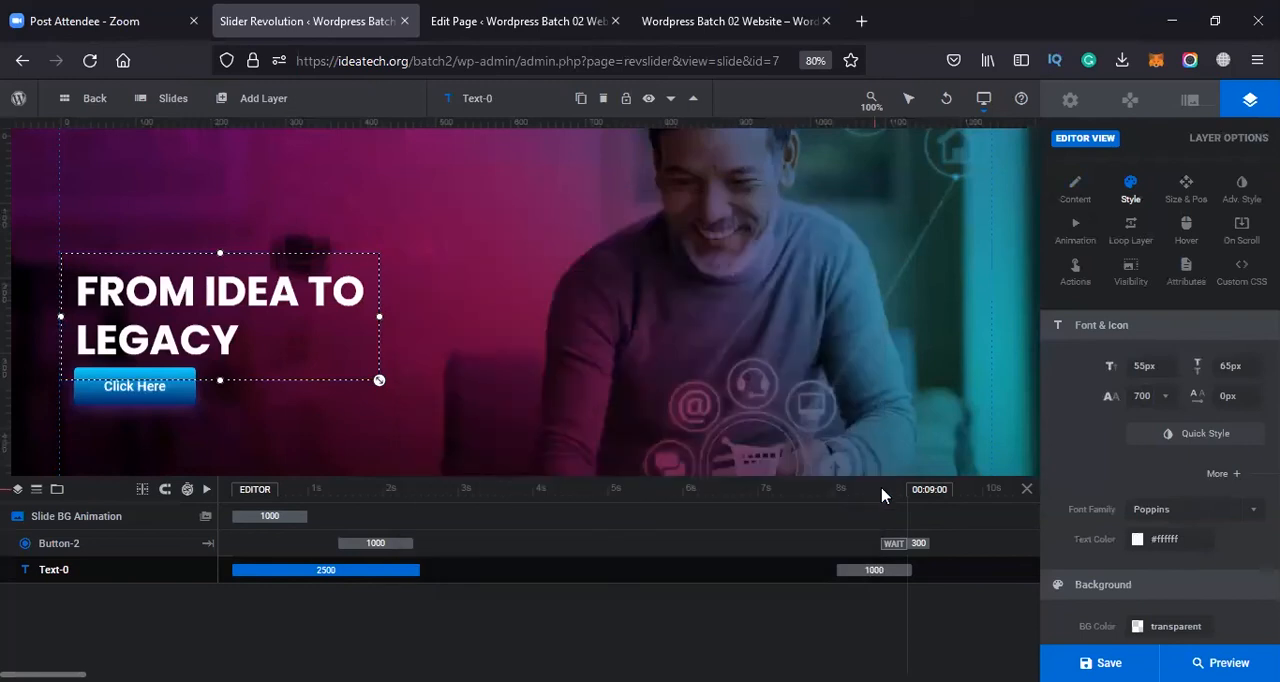
Try several gradient presets on the Click Here button's background and apply the yellow one starting at #ffdb4c
left_click(177, 401)
left_click(1137, 626)
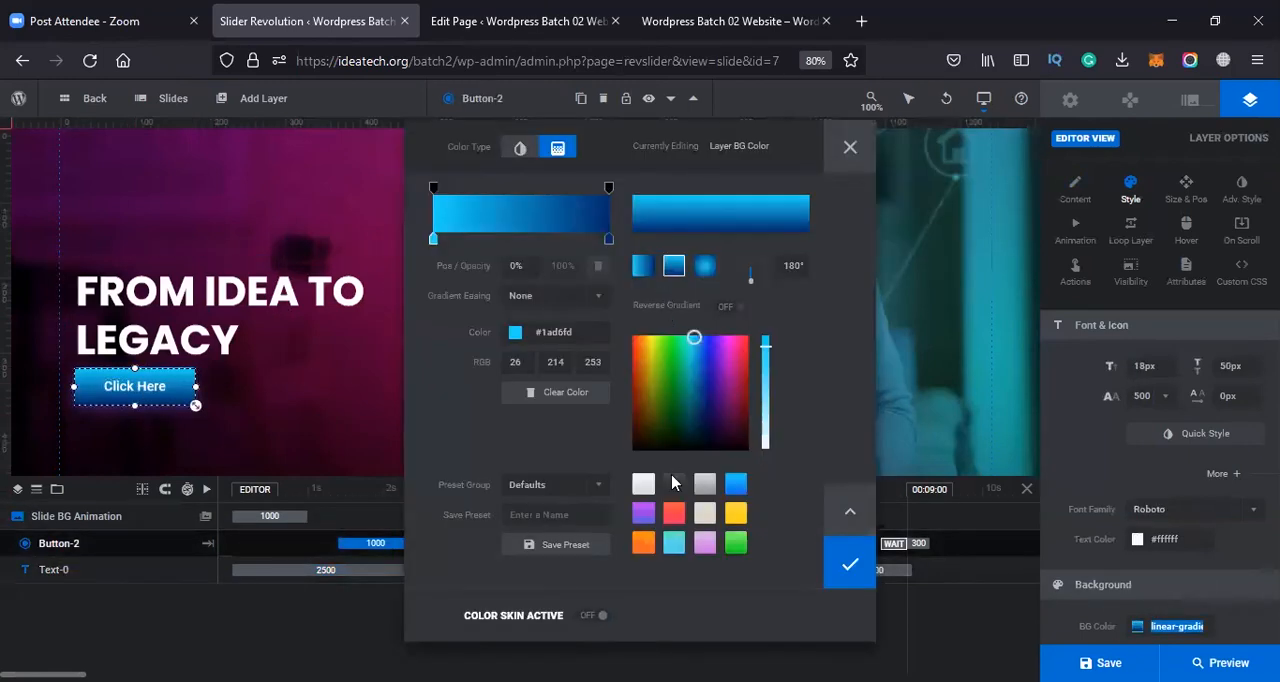
left_click(674, 543)
left_click(735, 546)
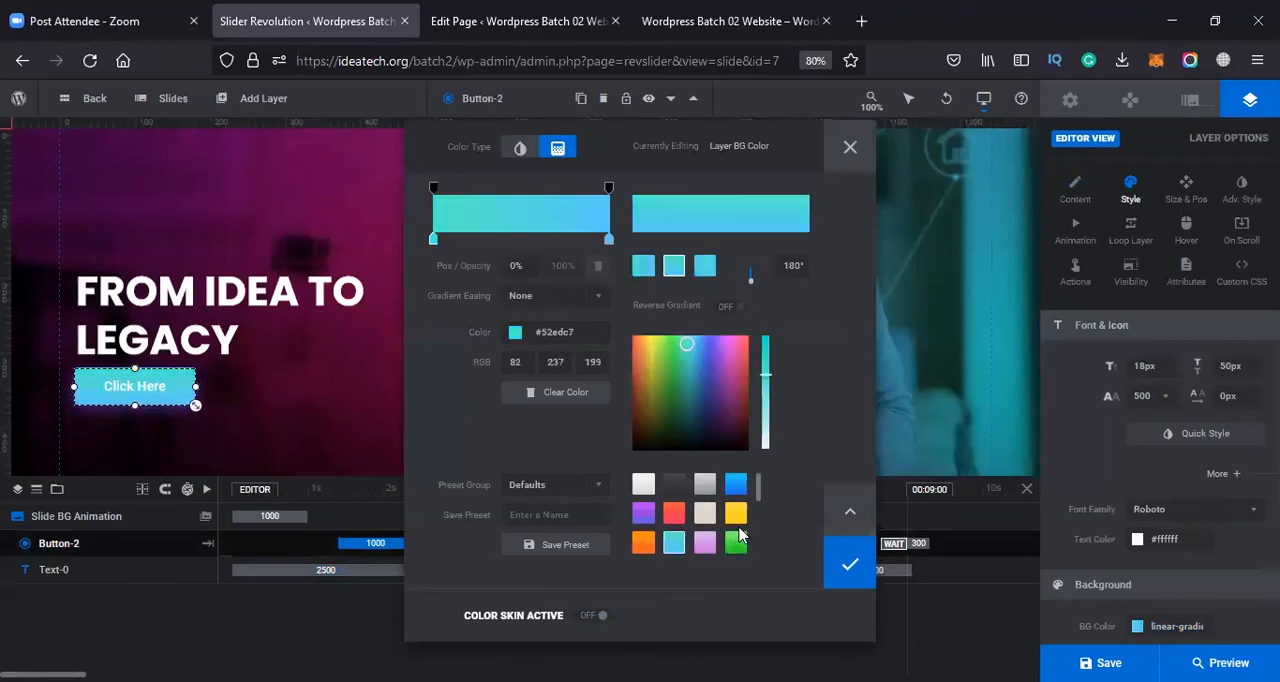
left_click(733, 515)
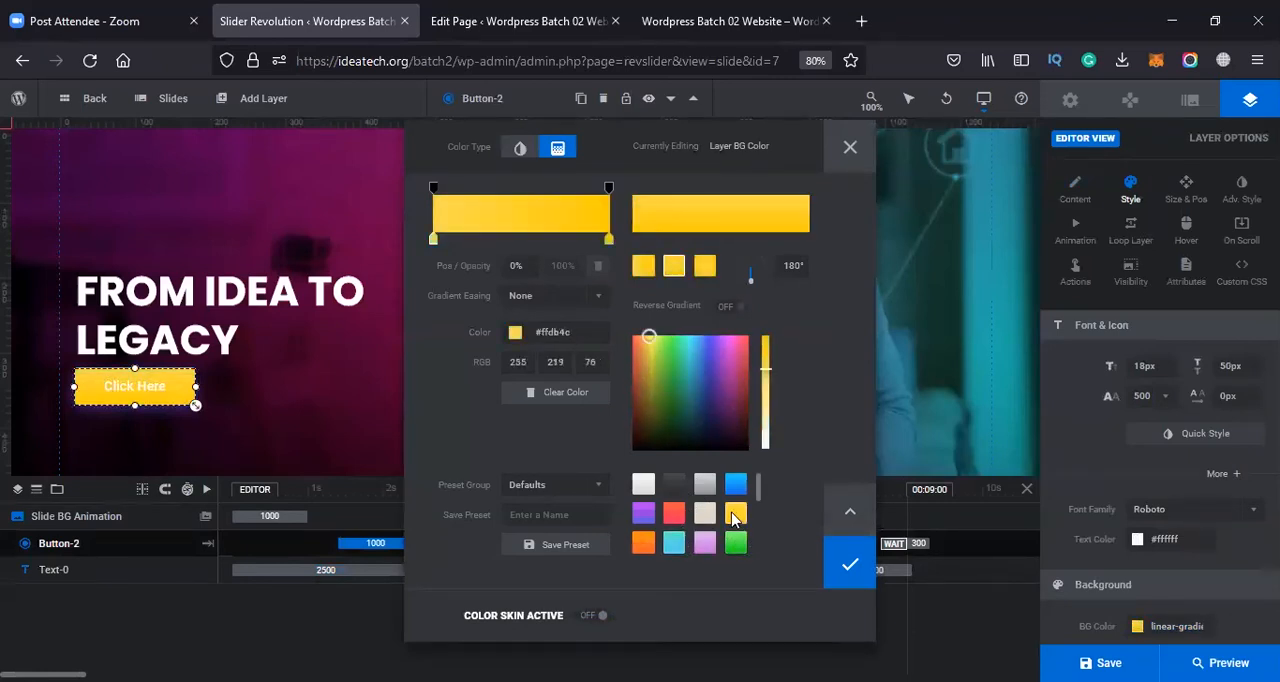
left_click(643, 513)
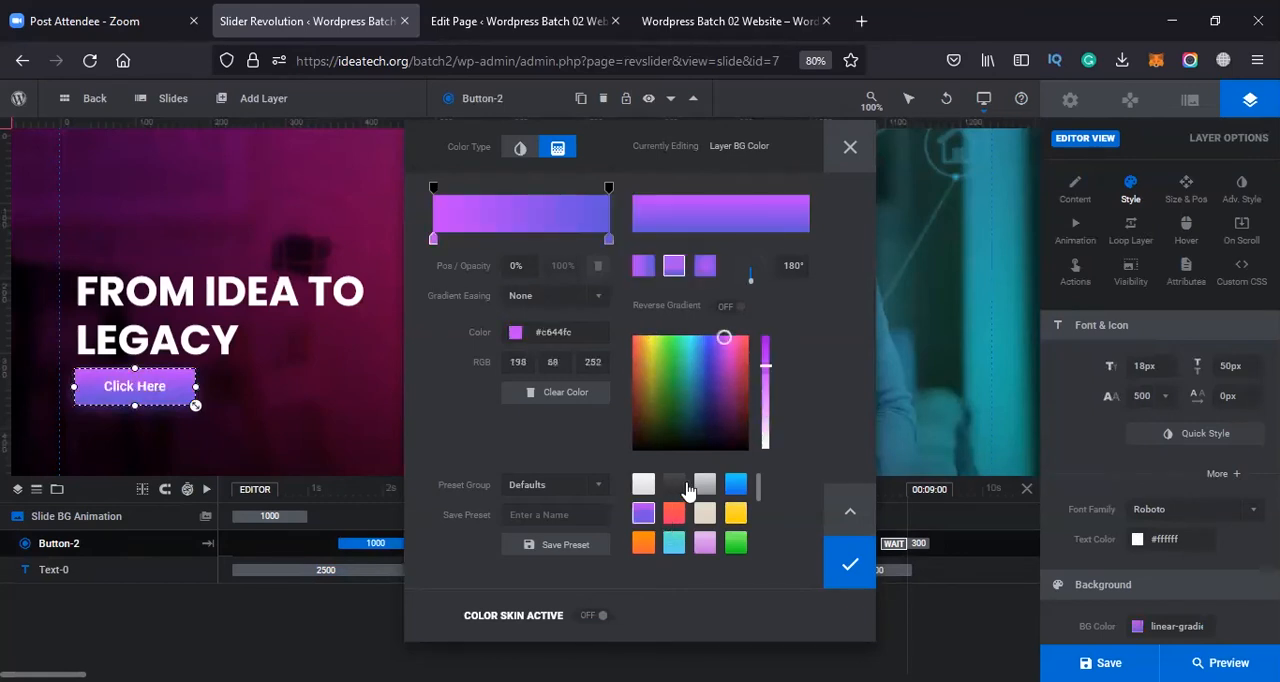
left_click(674, 485)
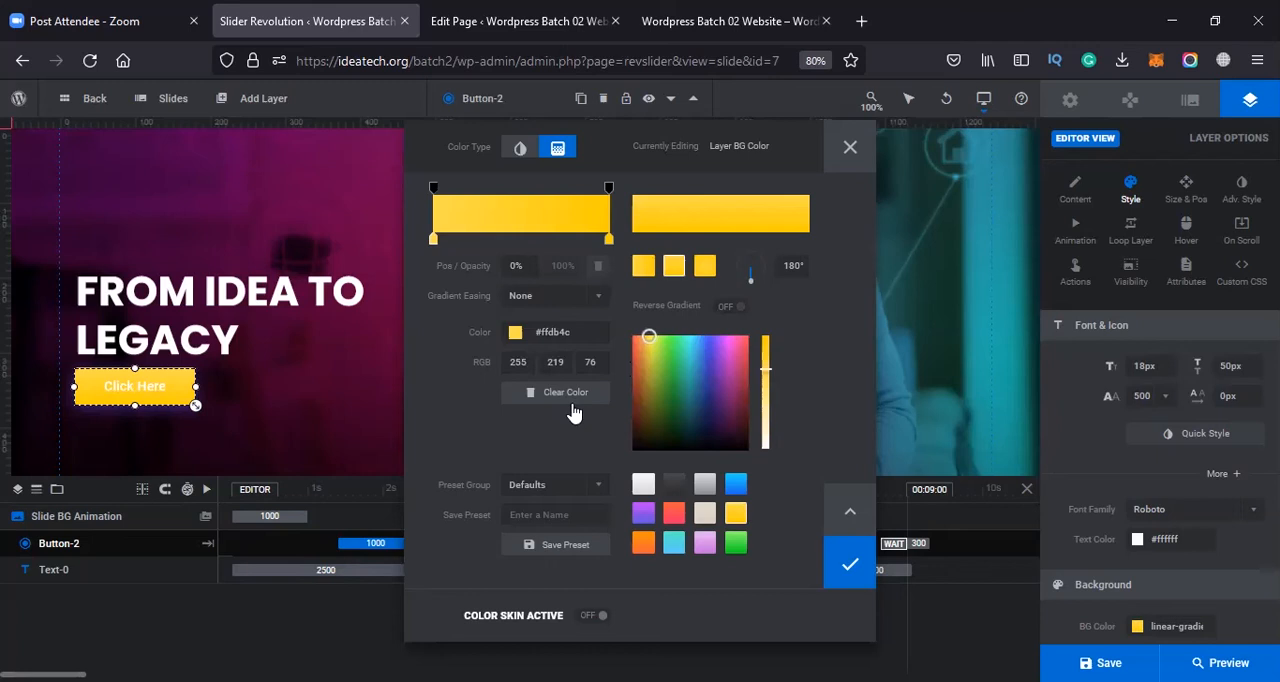
left_click(851, 564)
left_click(163, 425)
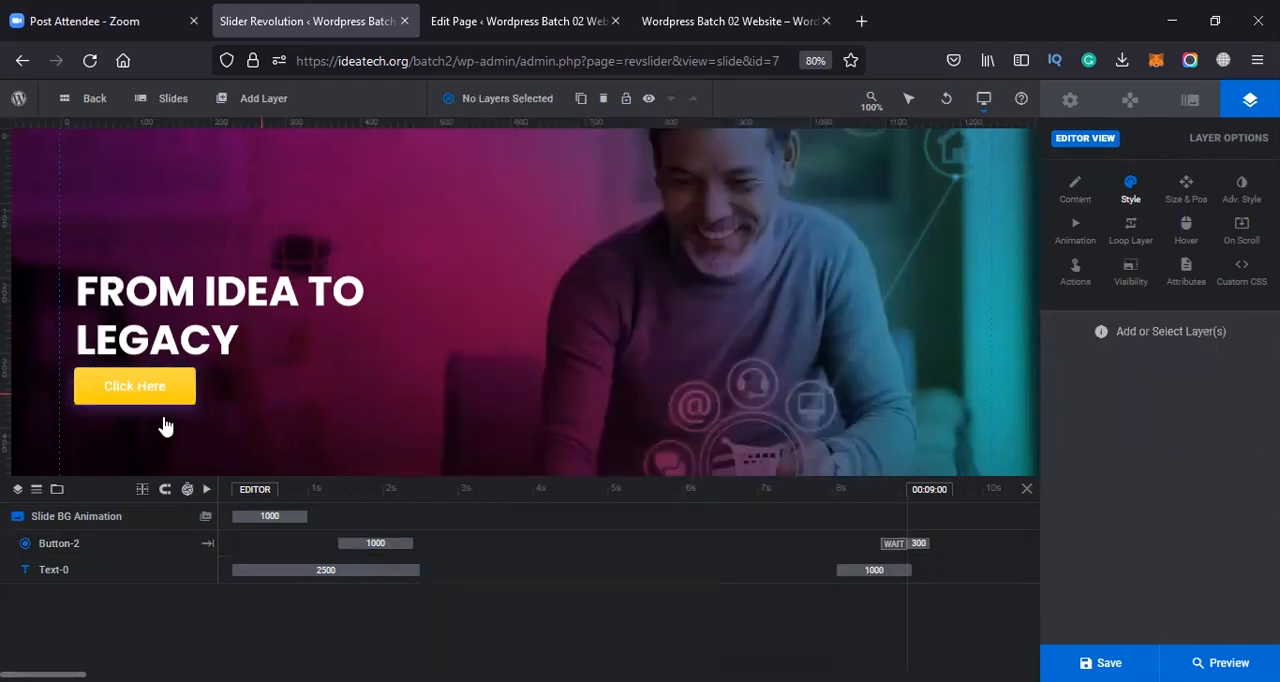
Set the Click Here button's text color to near-black, #020202
left_click(160, 398)
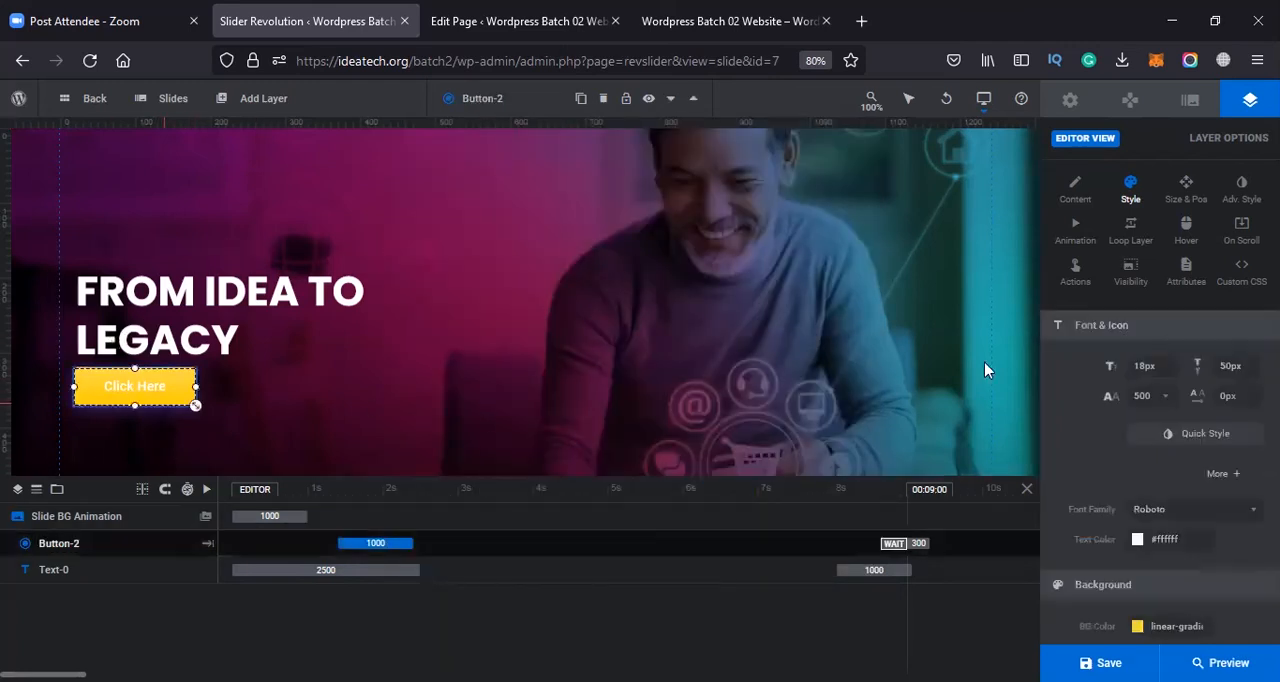
left_click(1155, 541)
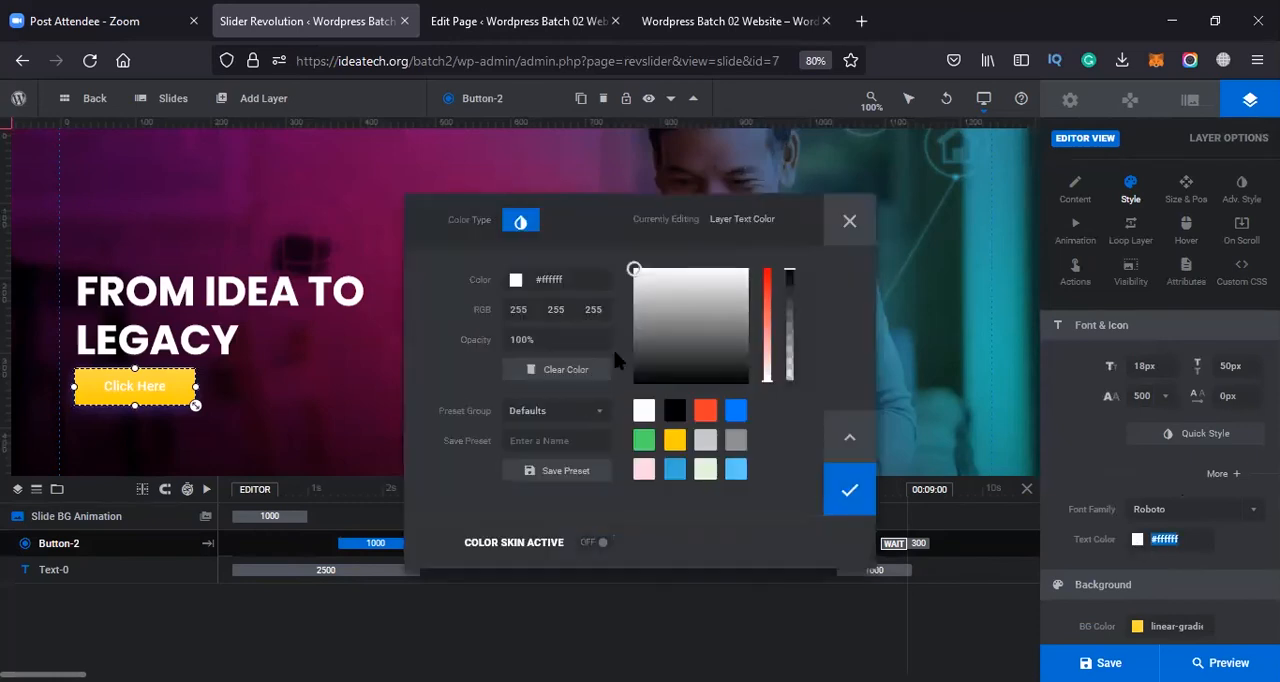
left_click(634, 382)
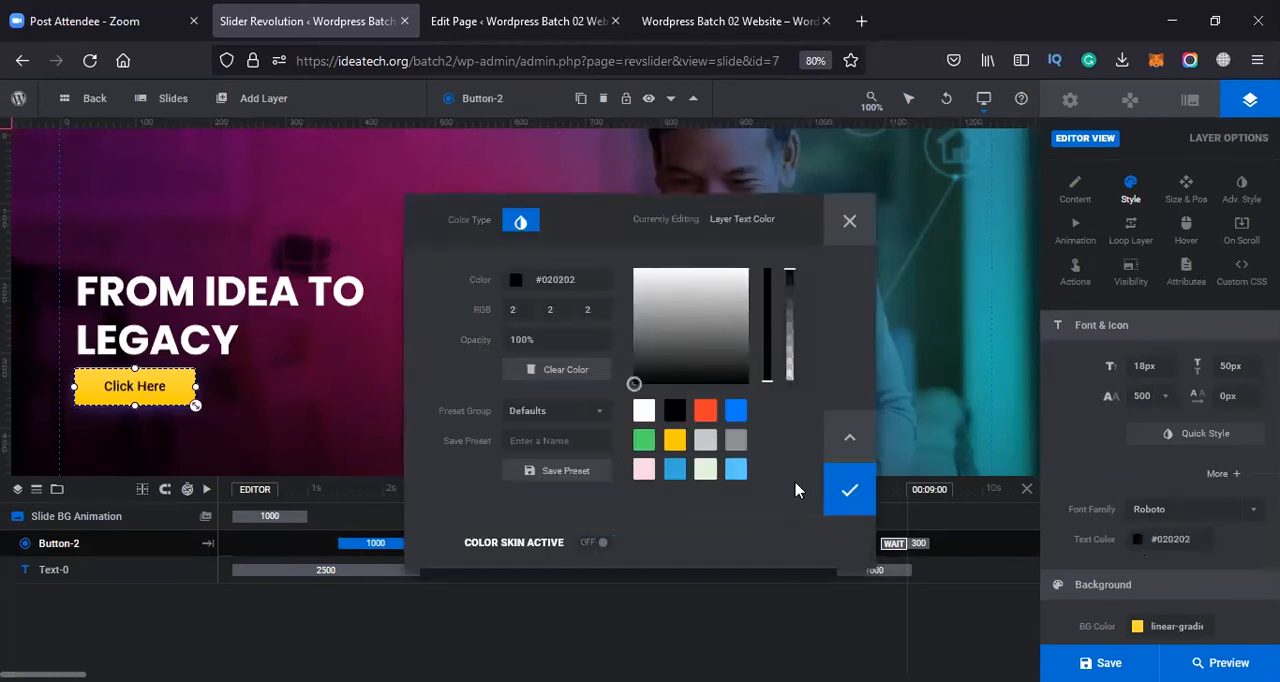
left_click(849, 490)
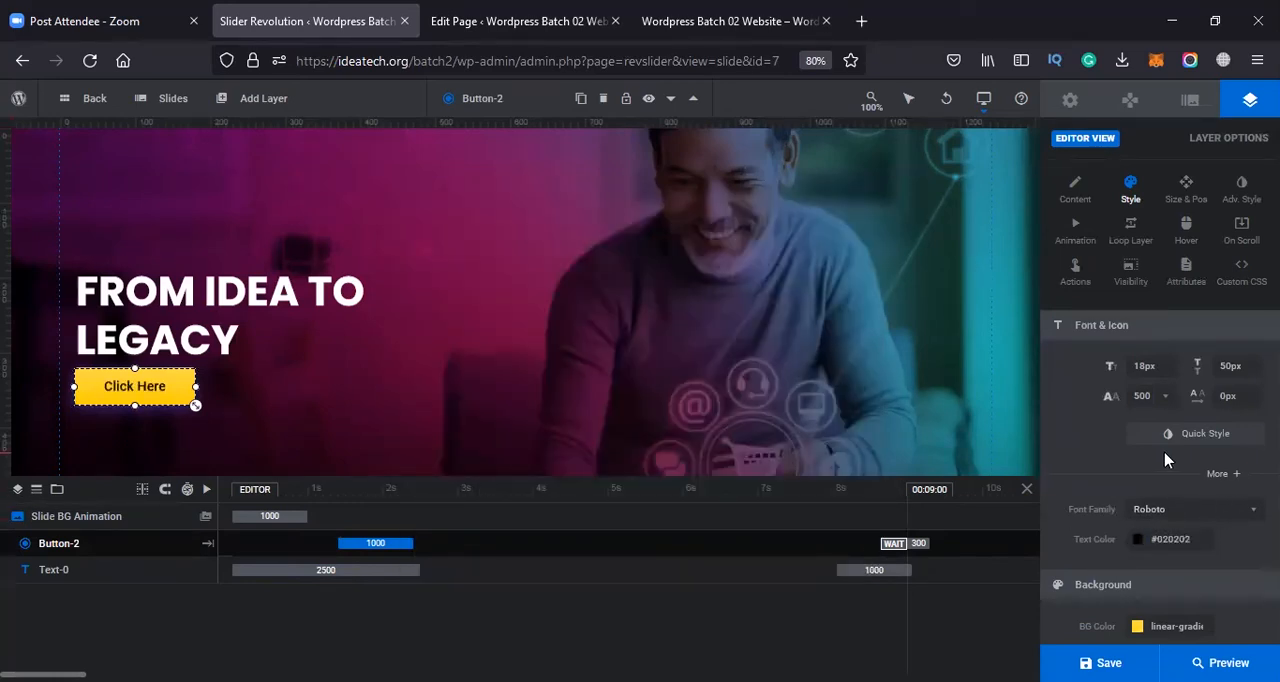
Look through the button's style options, select the heading layer, and save the slide
scroll(1185, 515, "down", 3)
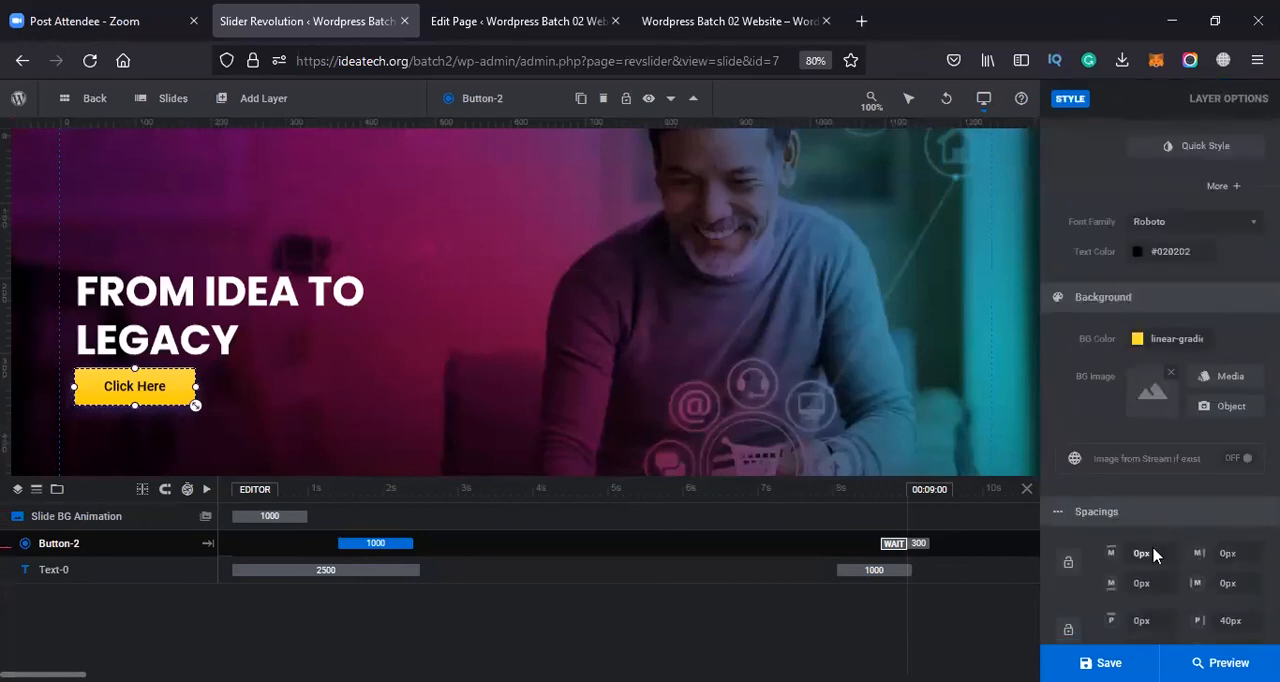
scroll(1140, 554, "down", 2)
left_click(255, 298)
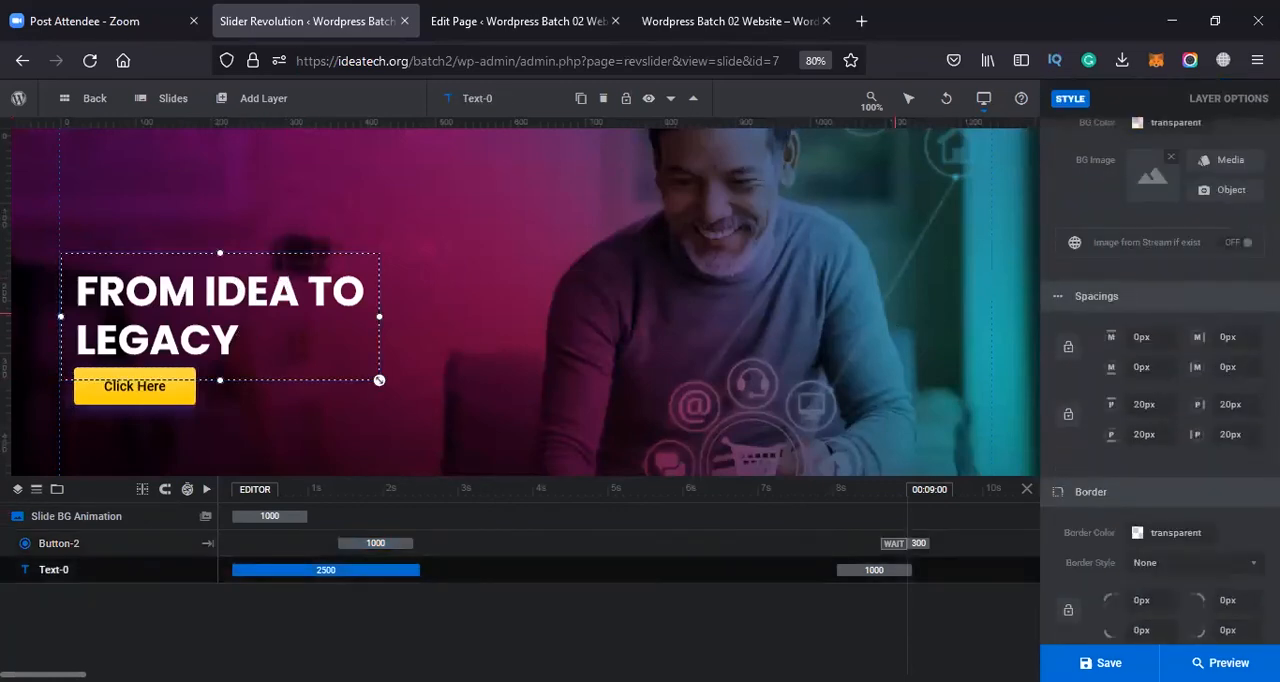
scroll(1126, 320, "up", 1)
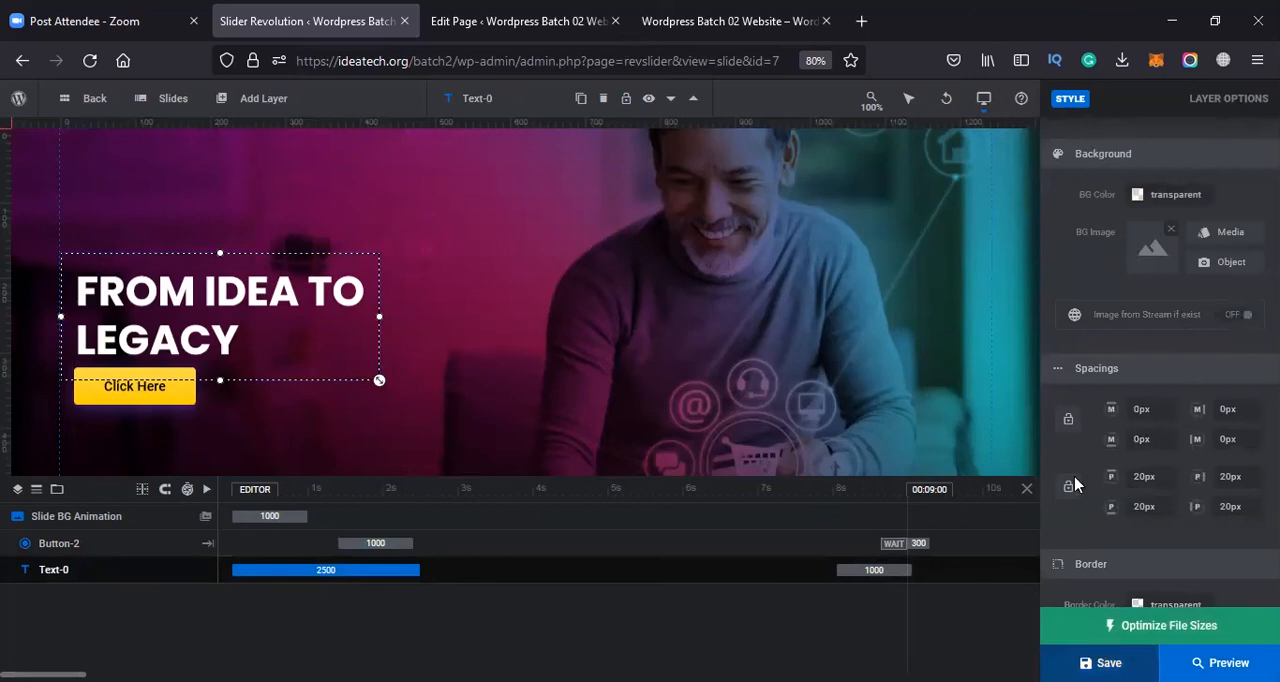
left_click(1102, 663)
scroll(1054, 251, "up", 4)
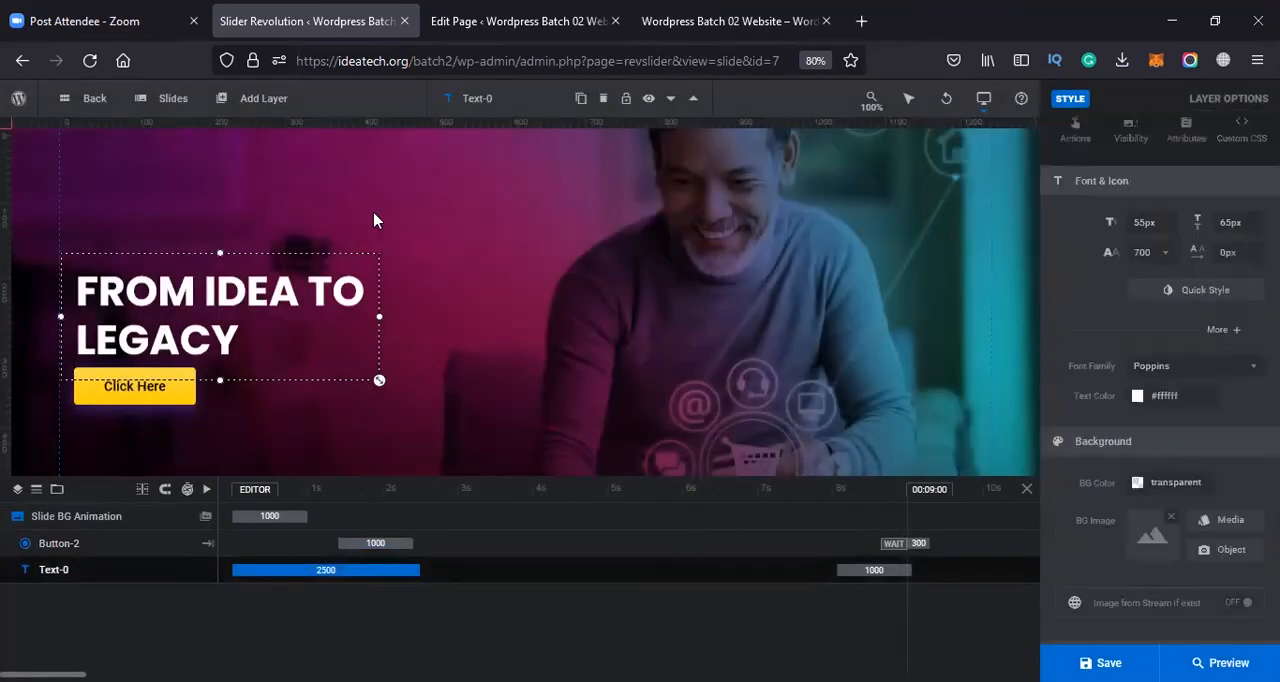
scroll(1148, 172, "up", 2)
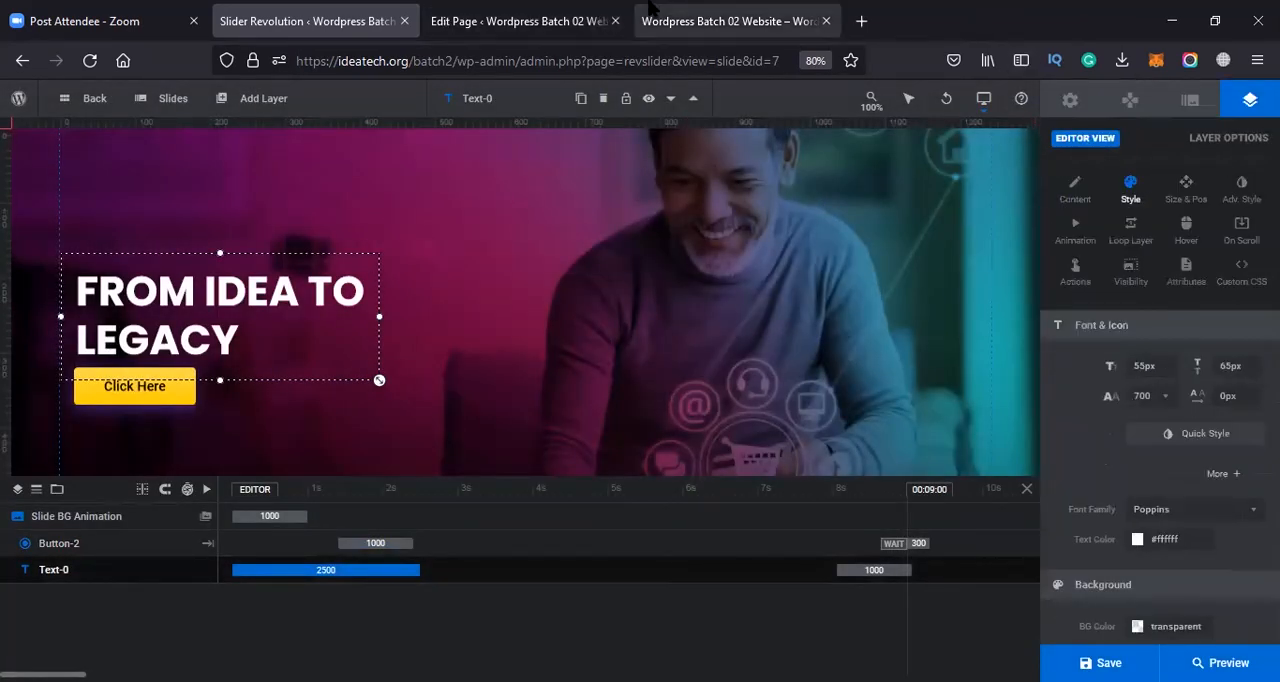
Reload the live home page and flip through the slider's slides to check them
left_click(720, 21)
left_click(506, 61)
key("Return")
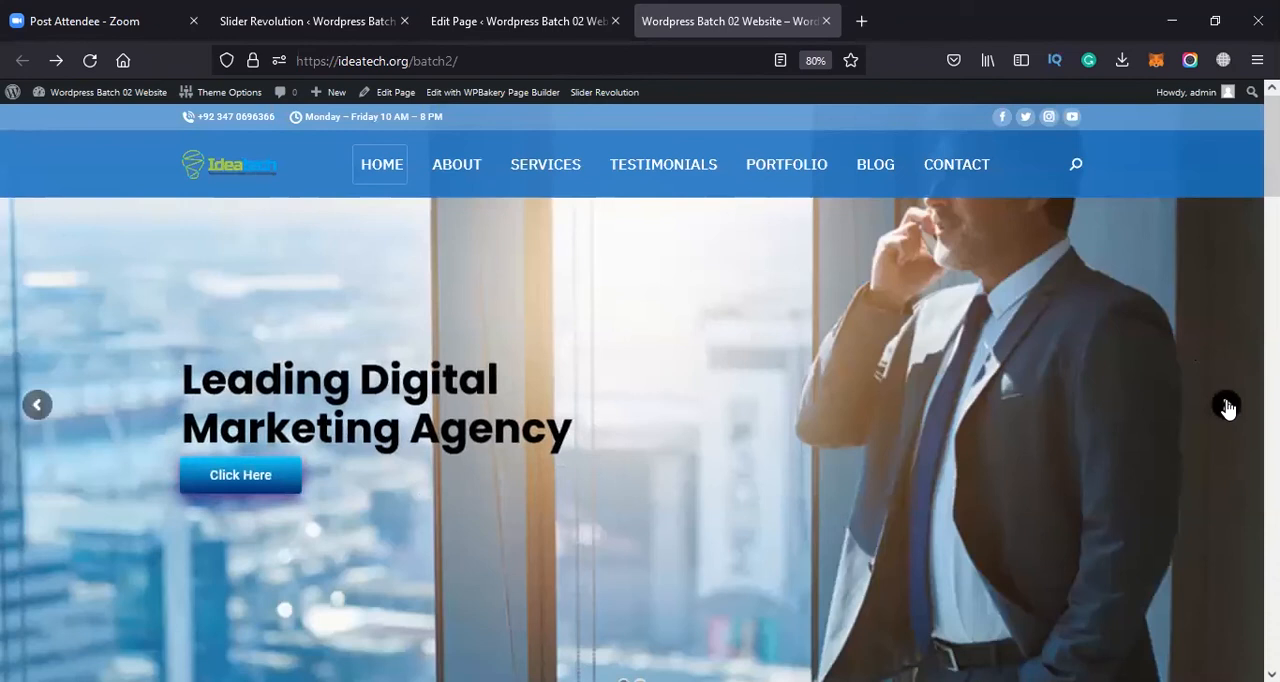
left_click(1228, 406)
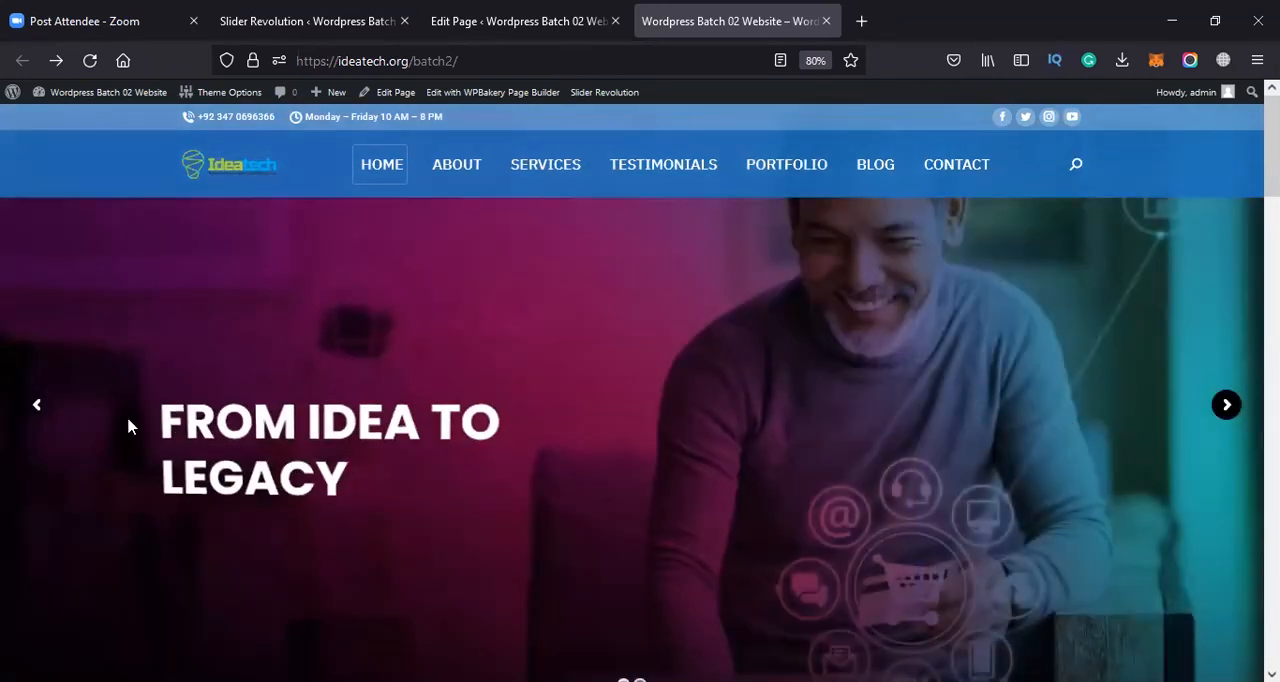
left_click(1229, 409)
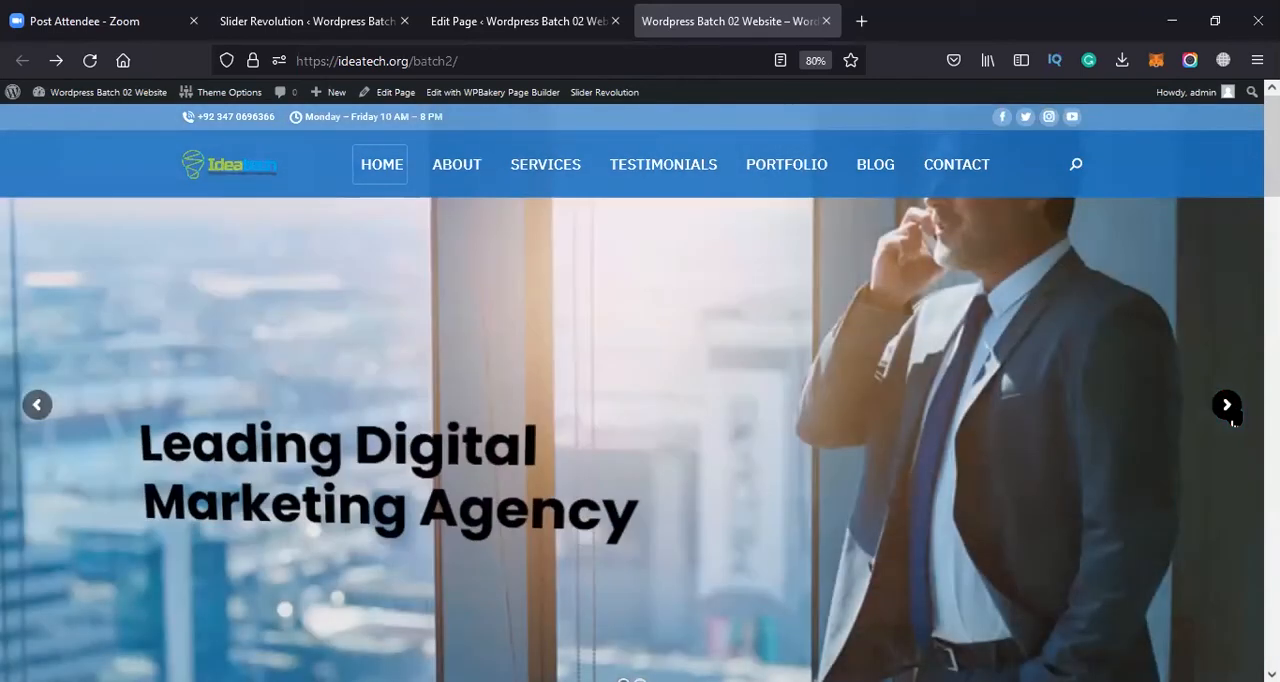
left_click(1231, 417)
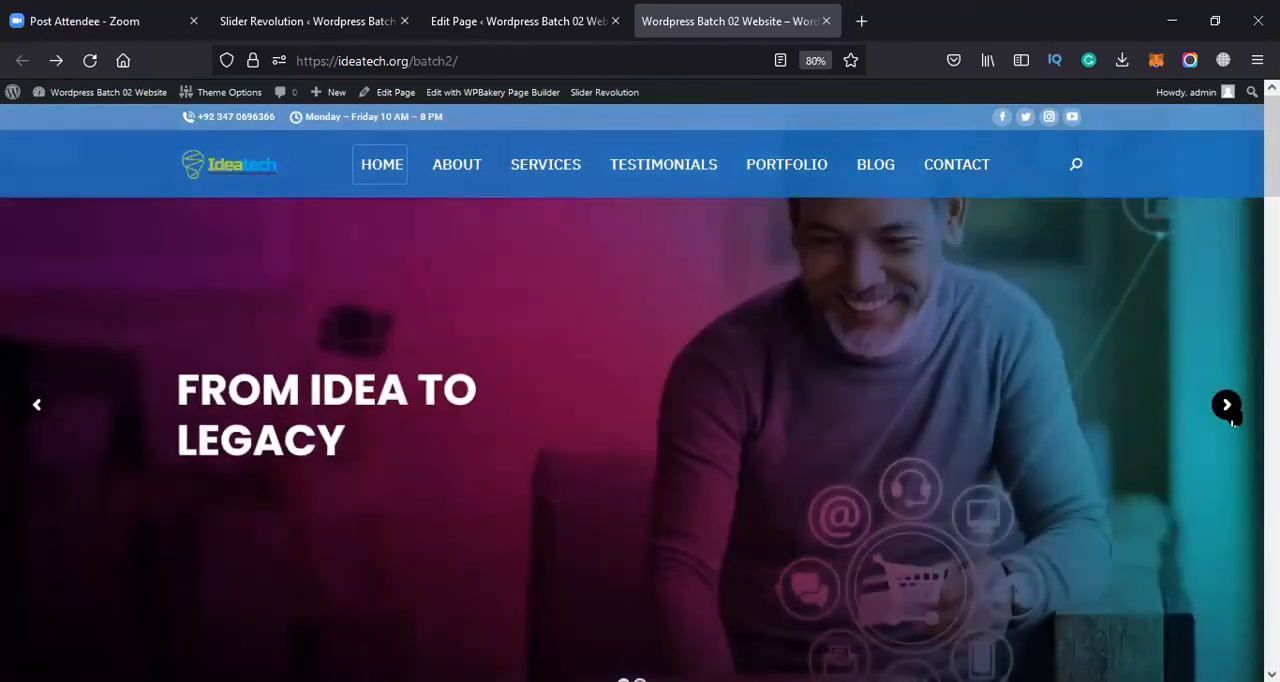
left_click(1232, 417)
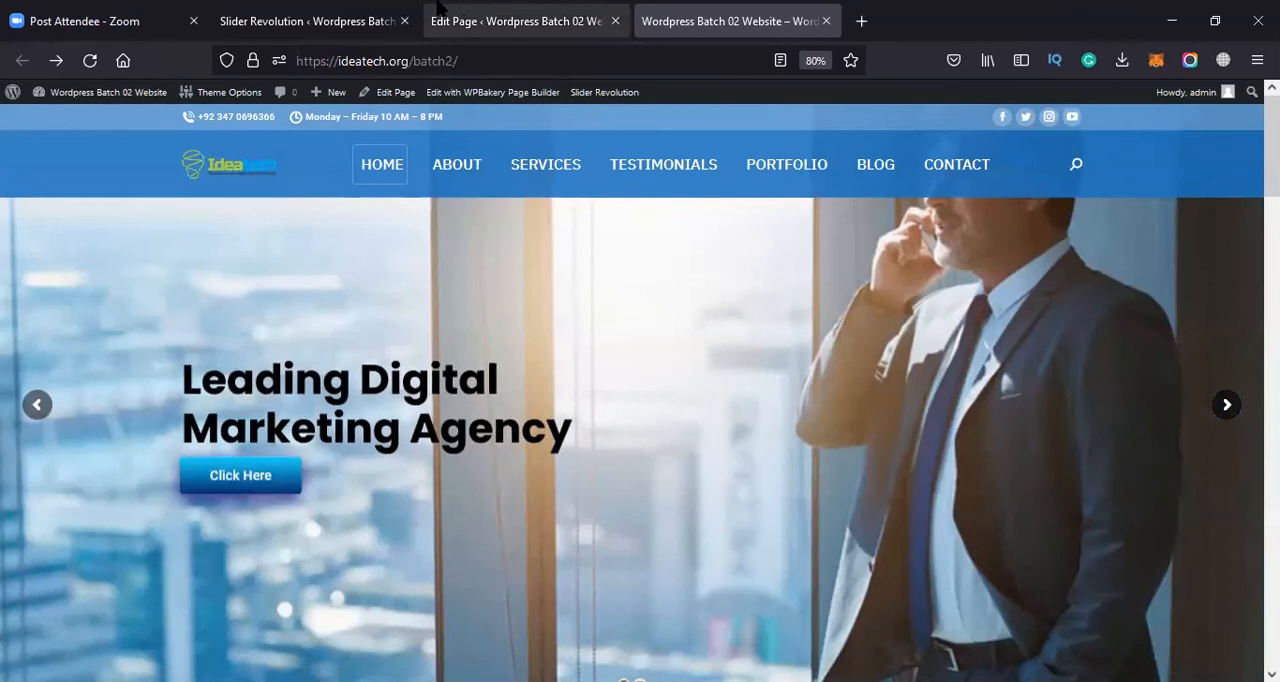
Switch to the slider editor, open the FROM IDEA TO LEGACY slide's transition animation presets, and view the Columns and Rows groups
left_click(445, 10)
left_click(338, 8)
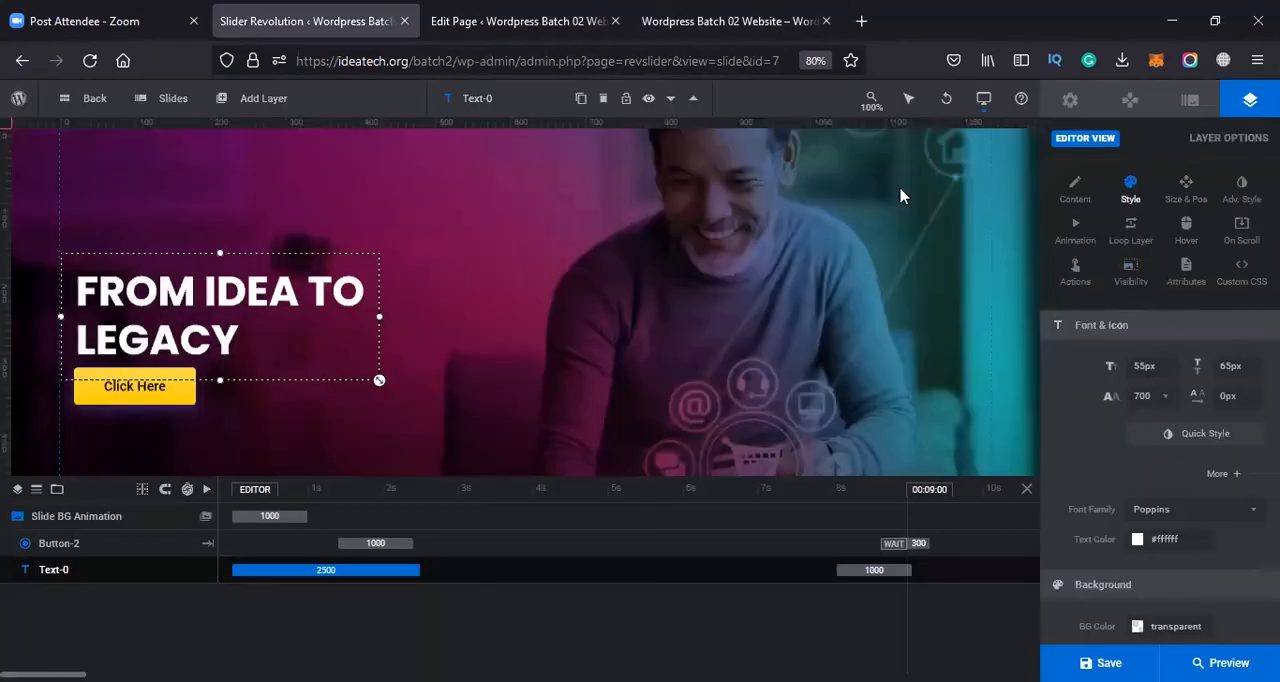
mouse_move(171, 98)
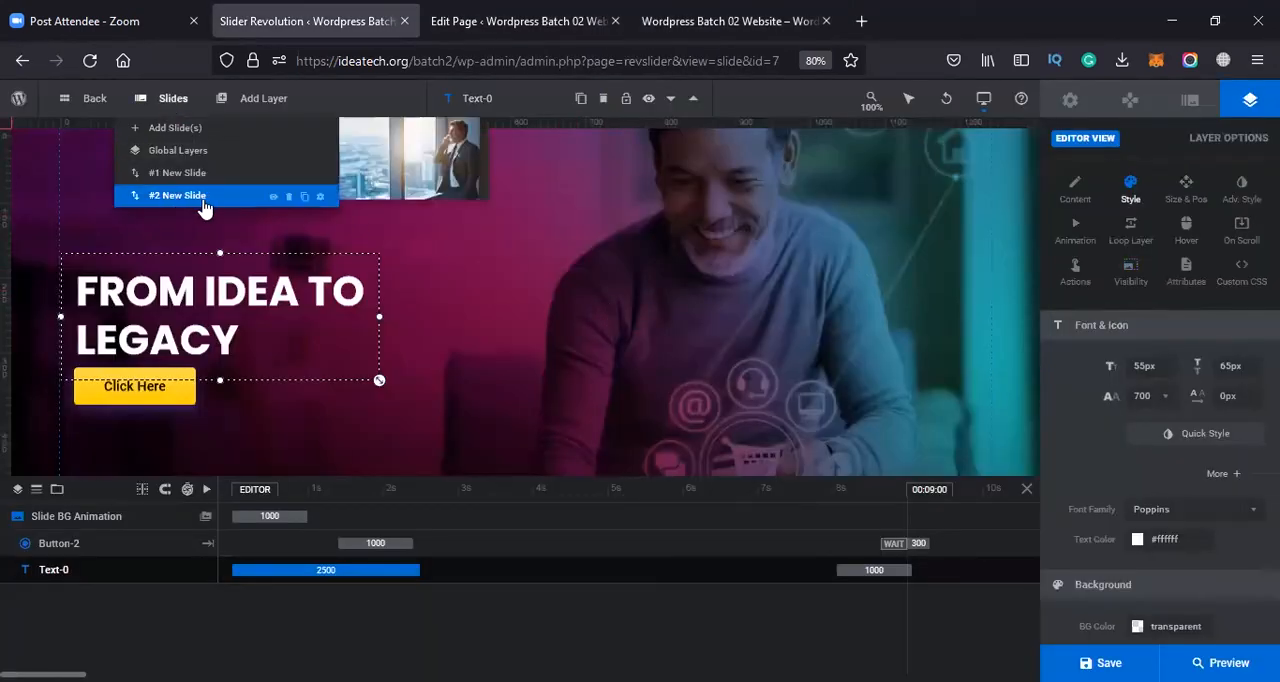
left_click(1192, 102)
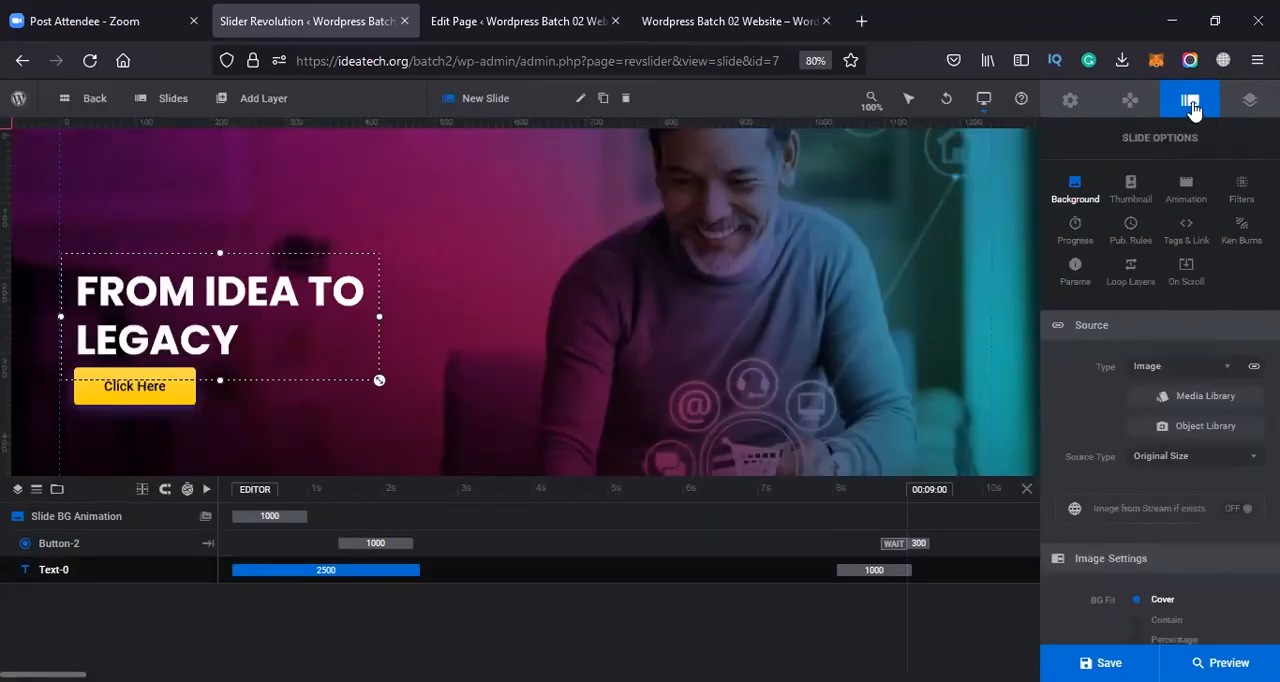
left_click(1186, 190)
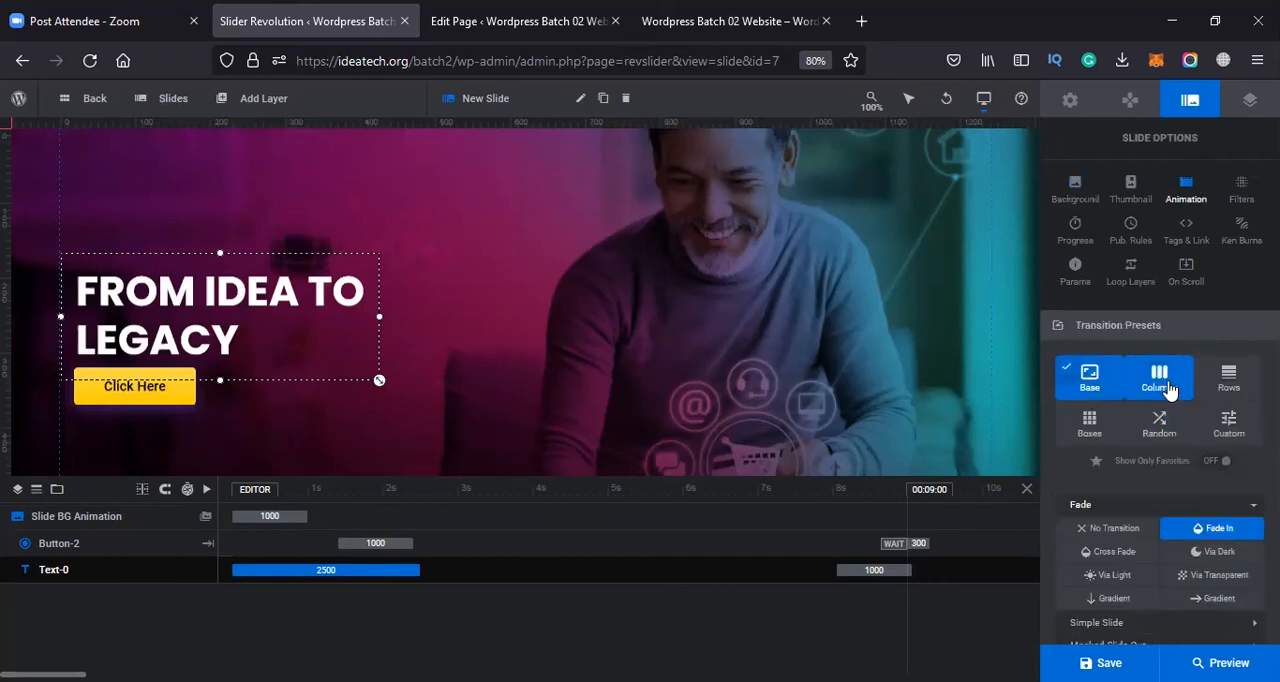
left_click(1168, 392)
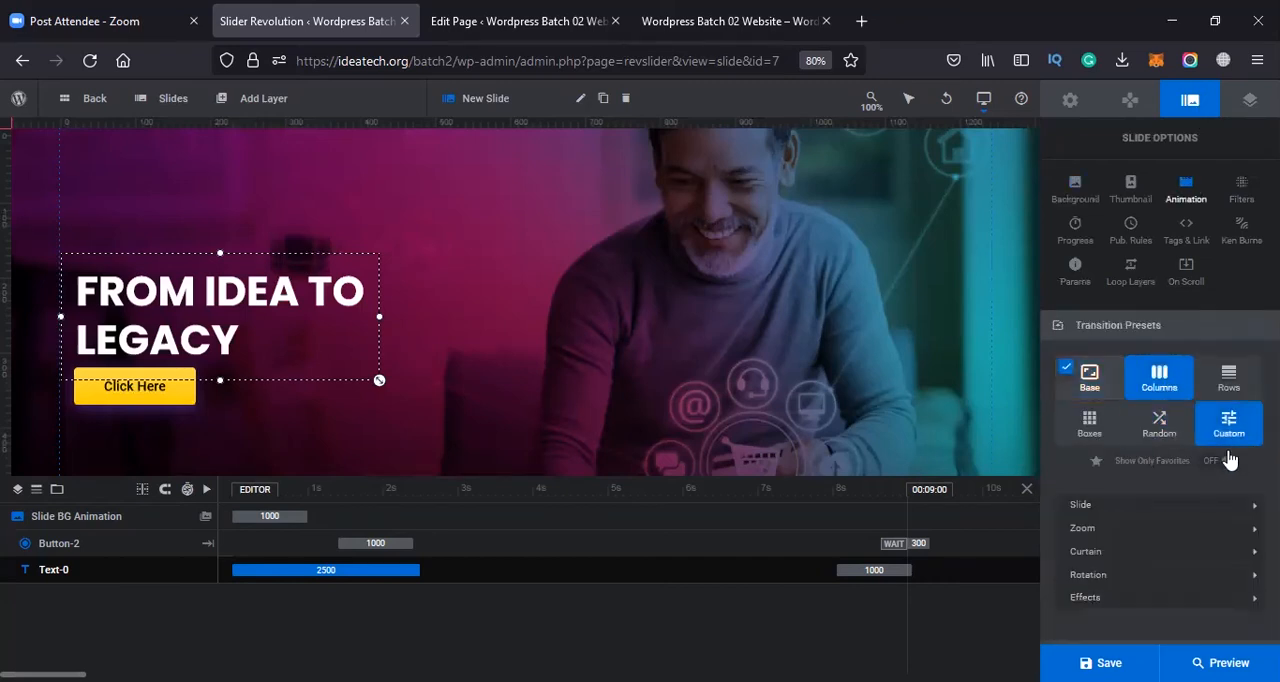
left_click(1242, 378)
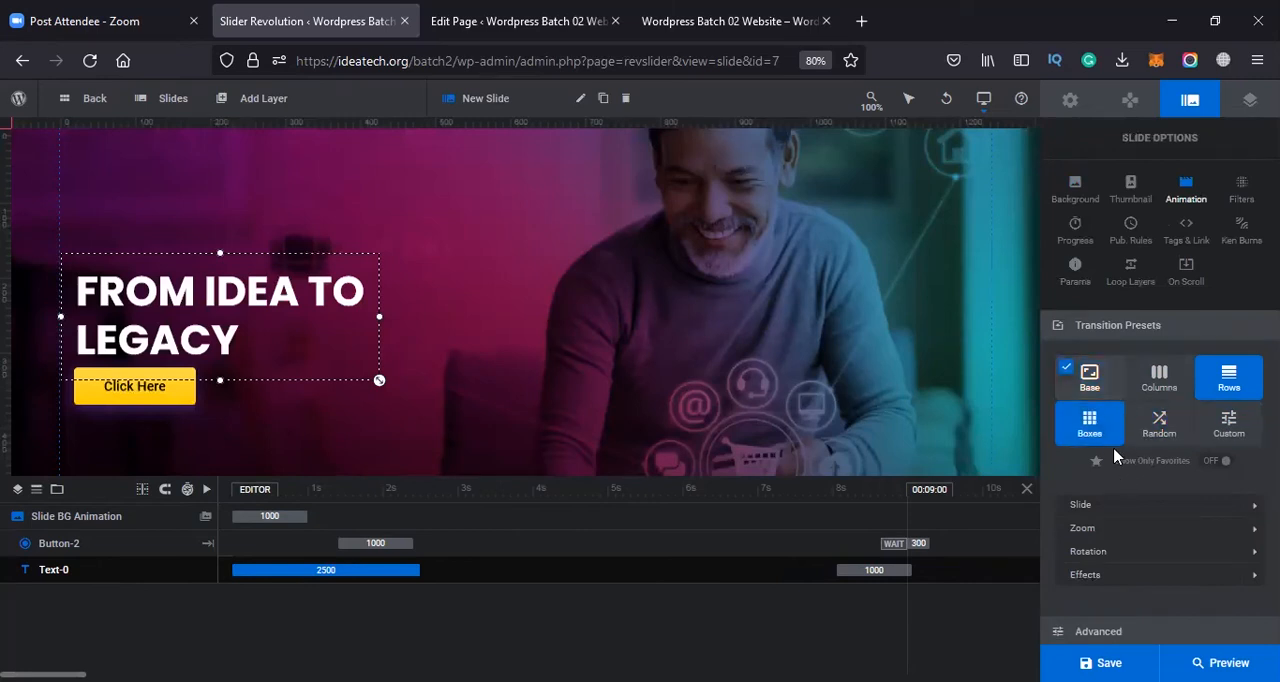
Preview the Rows transition presets, apply the Vary Horiz. effect to the slide, and save it
left_click(1150, 505)
left_click(1128, 543)
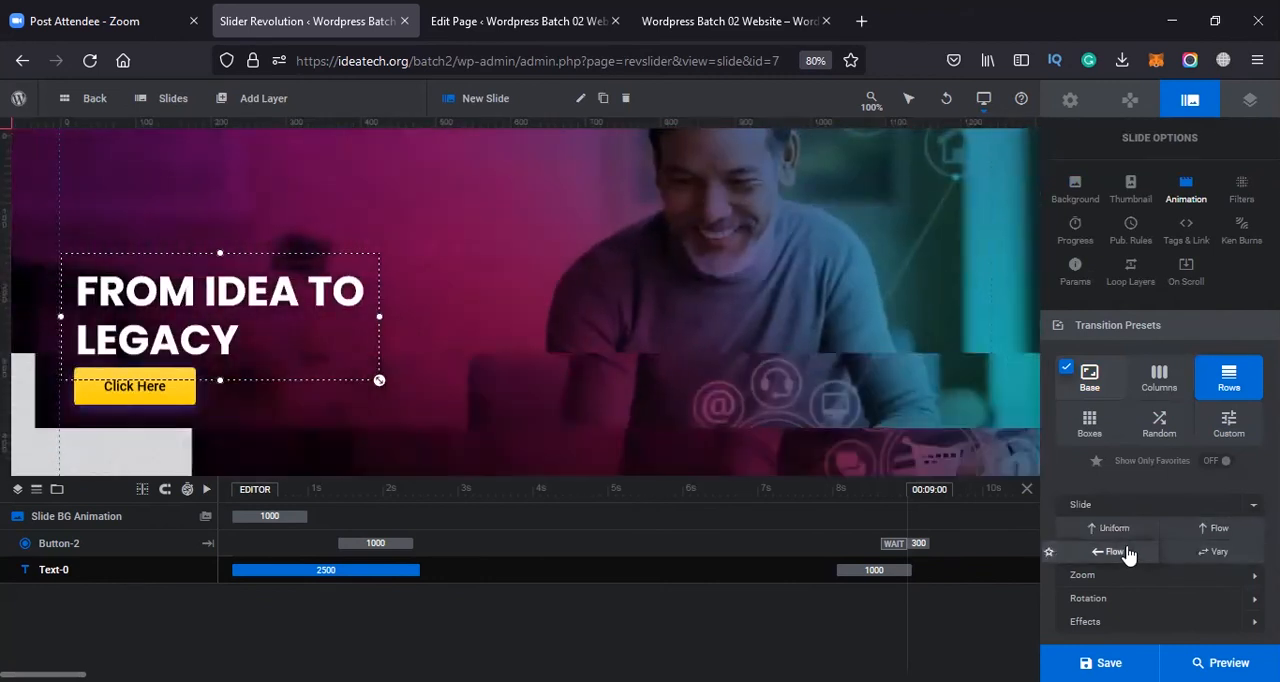
left_click(1119, 508)
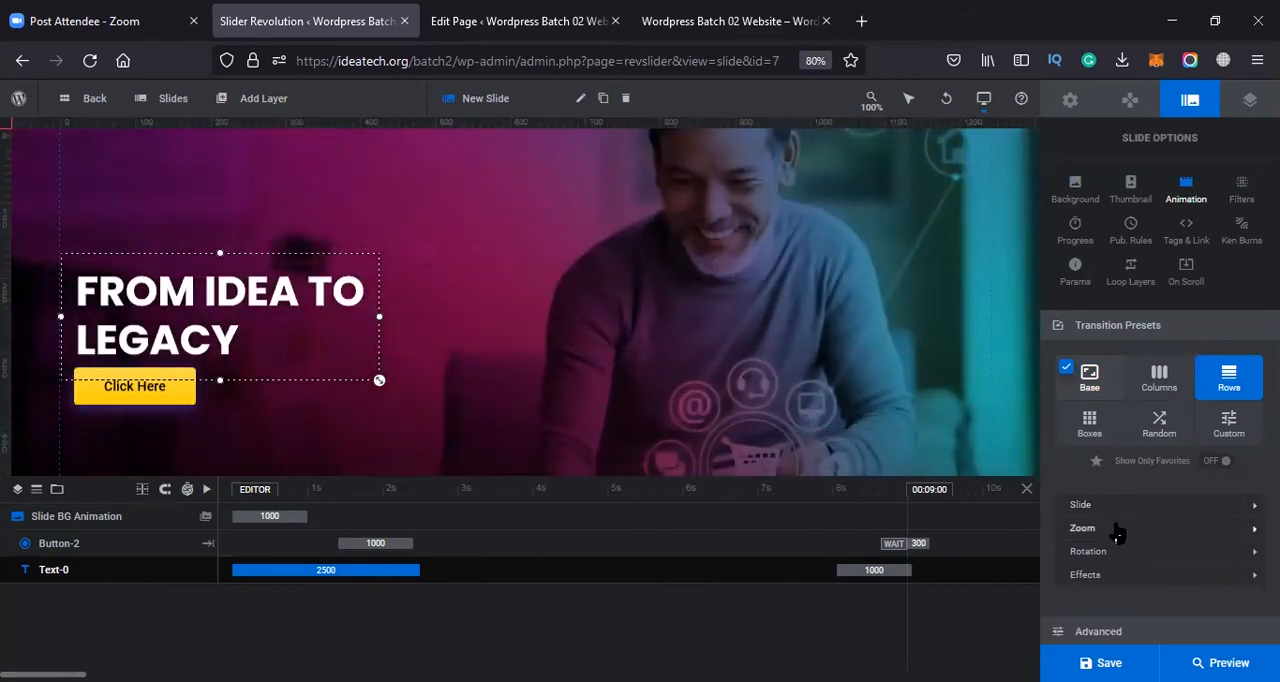
left_click(1117, 531)
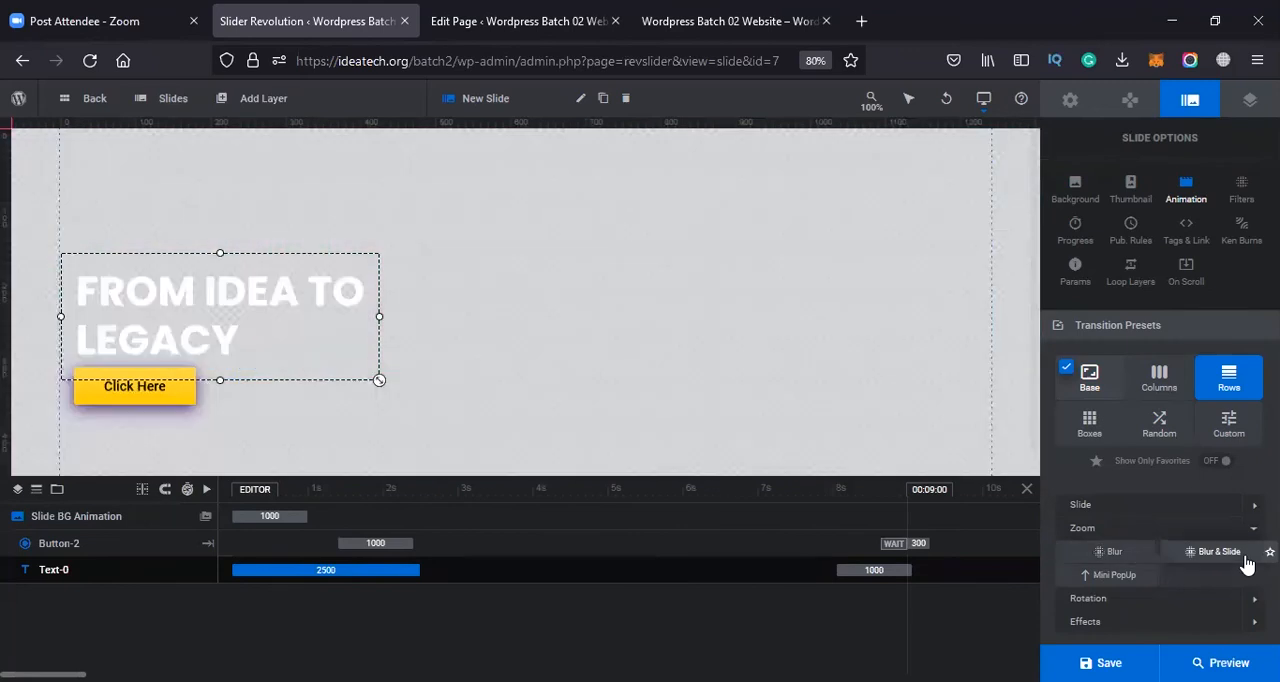
scroll(1145, 541, "down", 2)
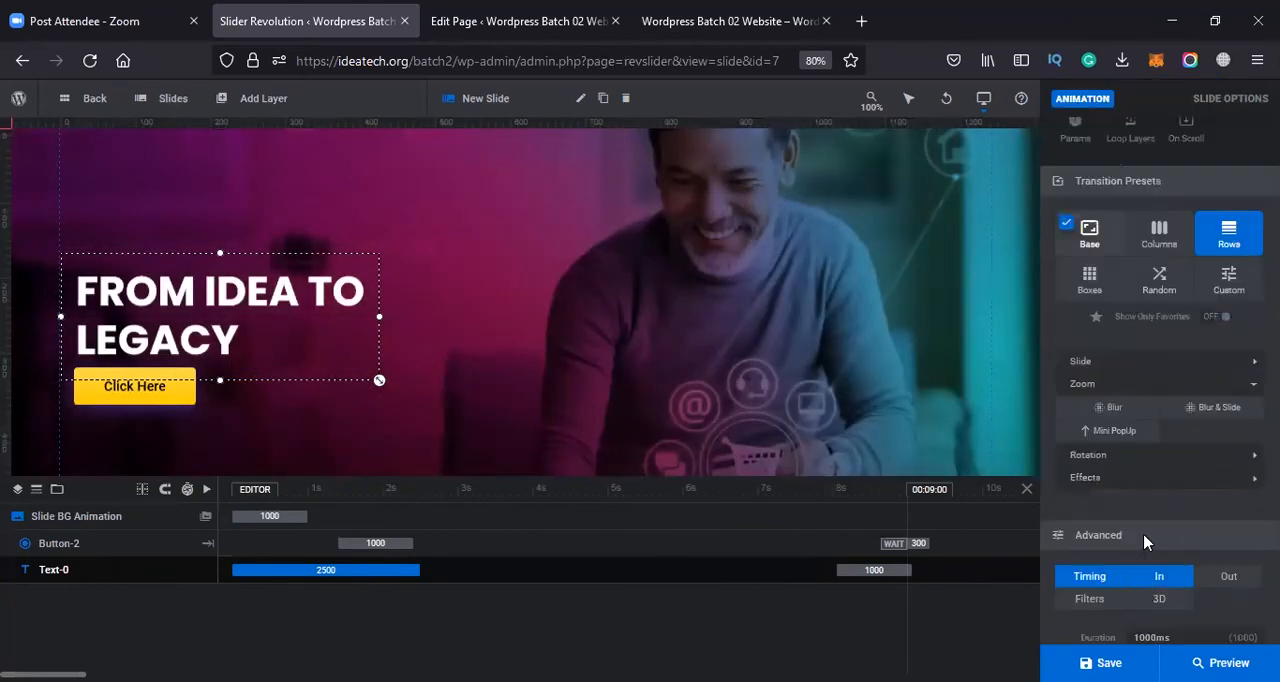
left_click(1130, 456)
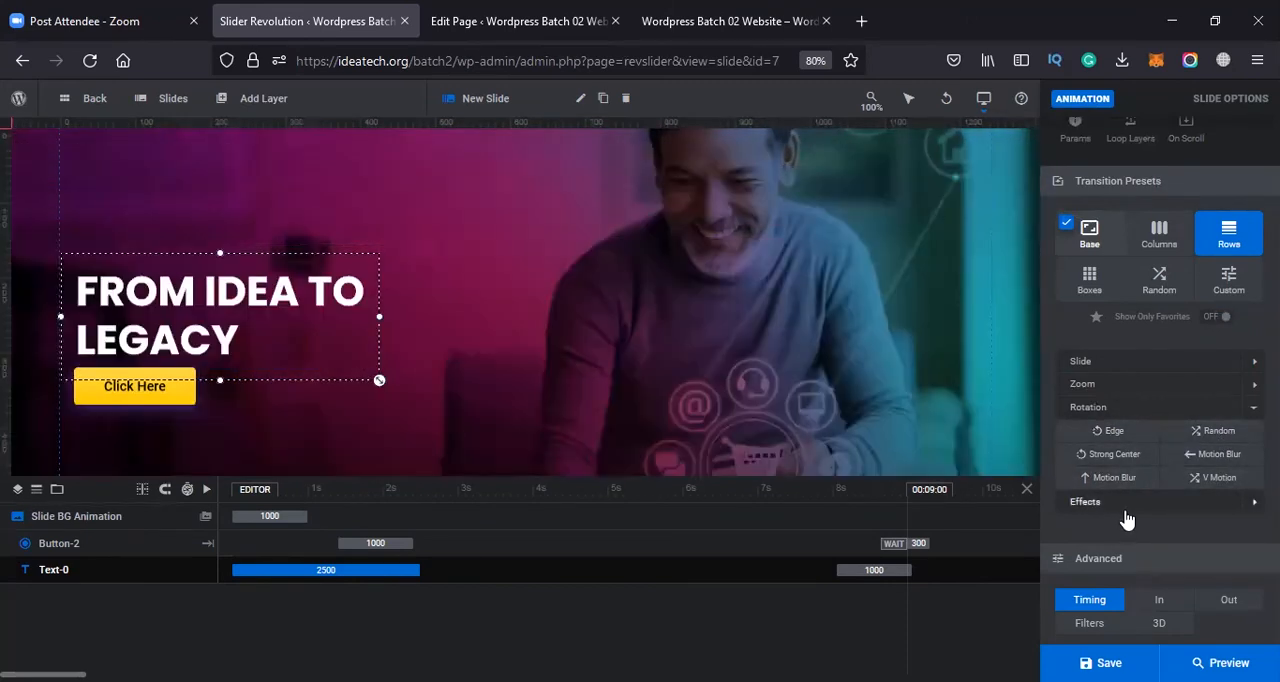
left_click(1125, 504)
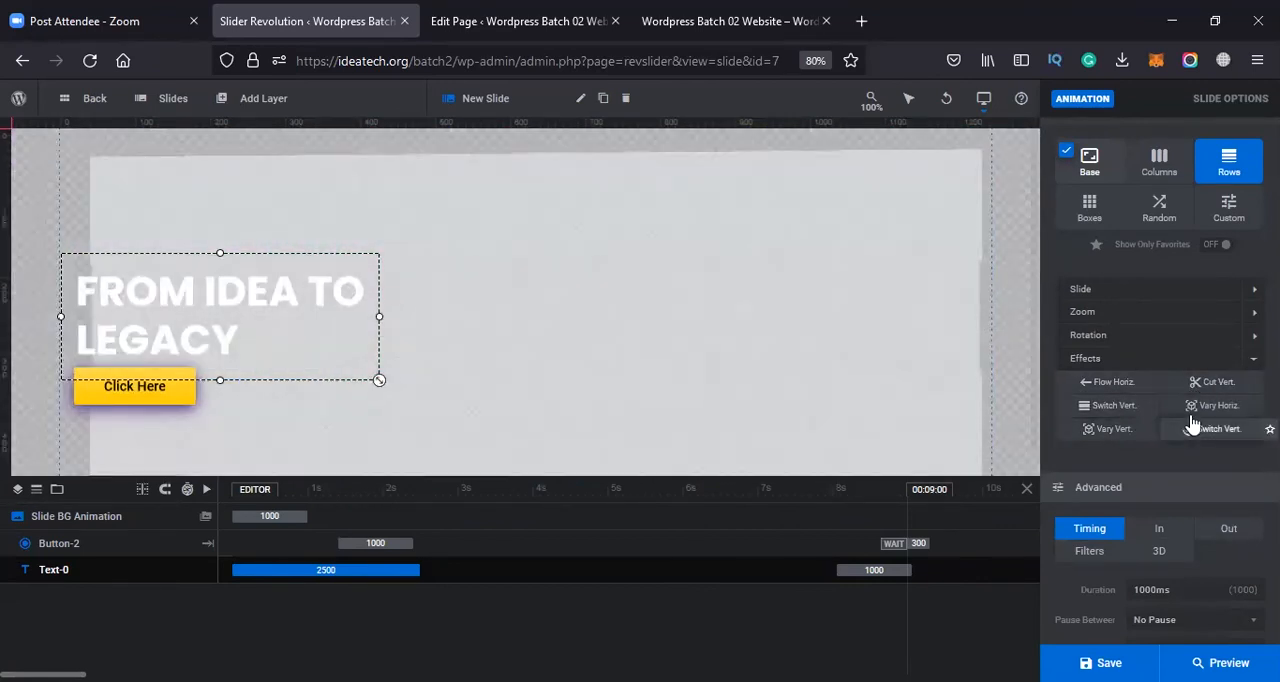
left_click(1192, 417)
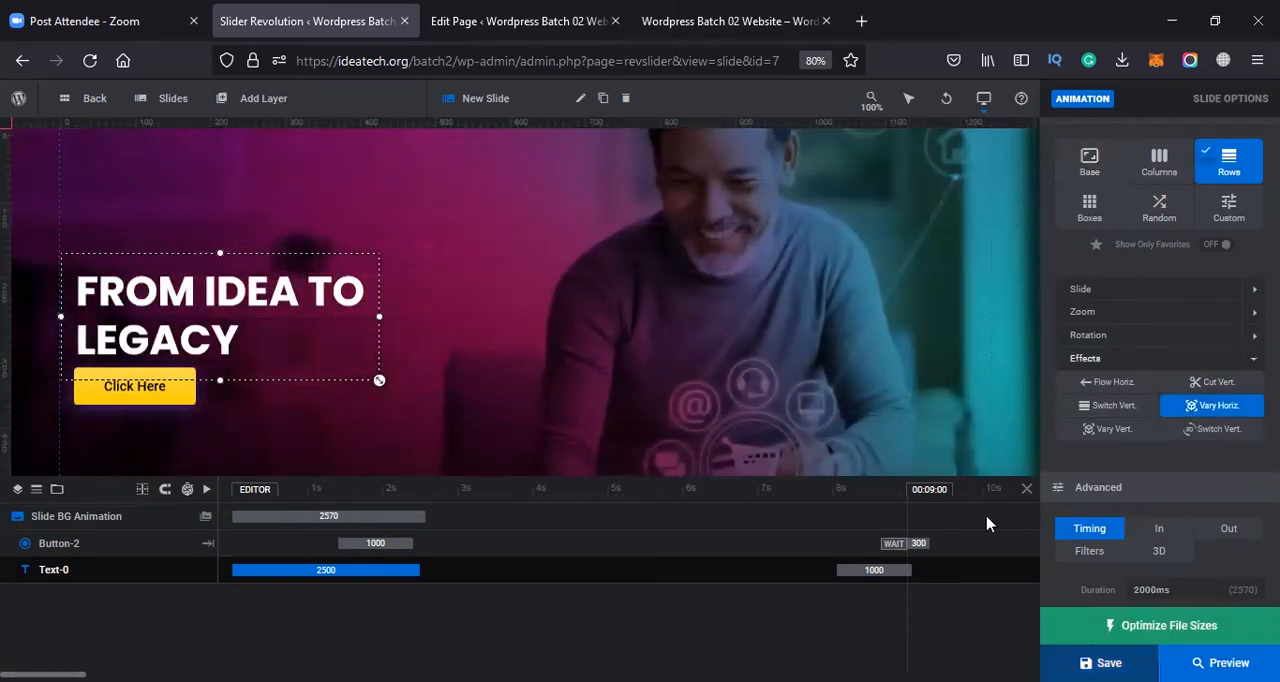
key("ctrl+s")
Reload the live home page and flip through the slider to check the second slide's row transition
left_click(520, 21)
left_click(737, 18)
left_click(558, 68)
key("Return")
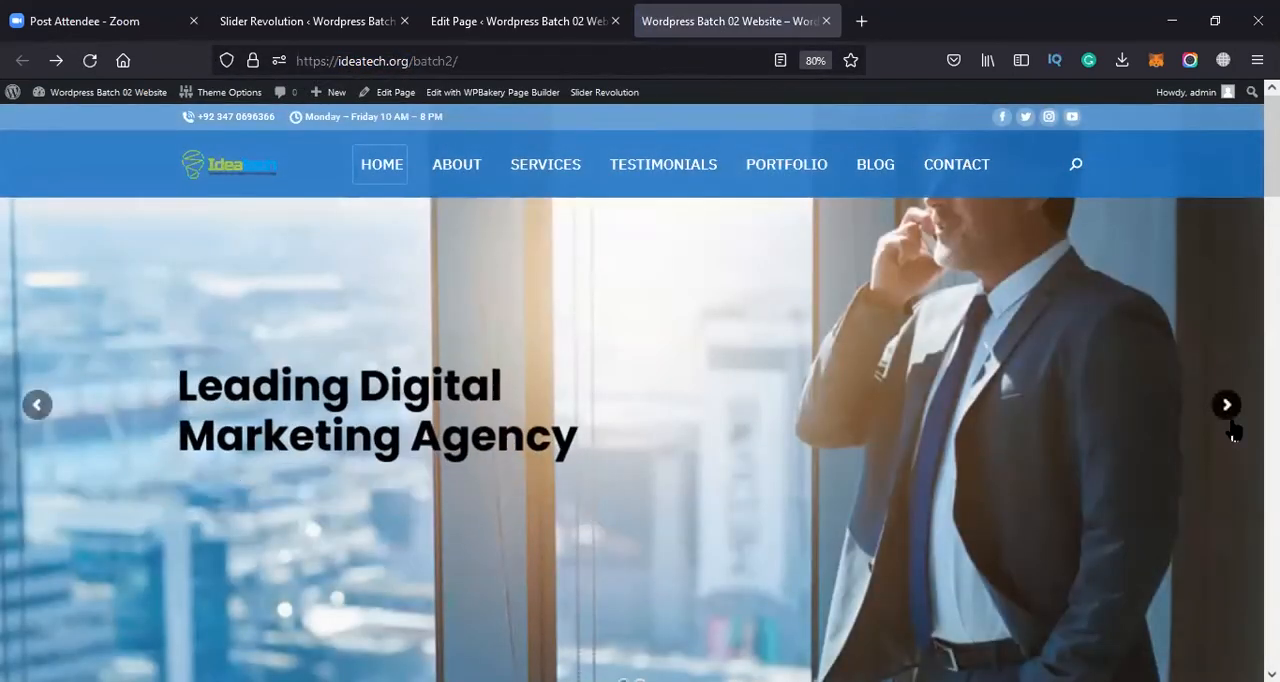
left_click(1229, 407)
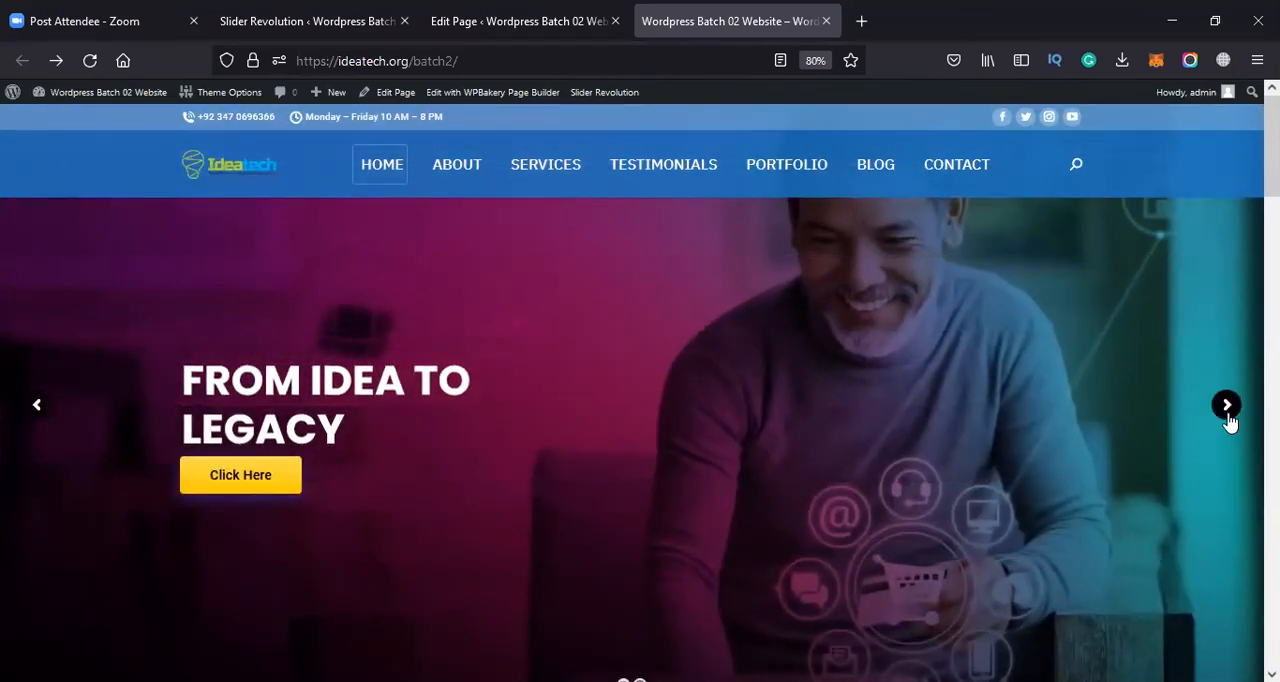
left_click(1228, 412)
left_click(1220, 412)
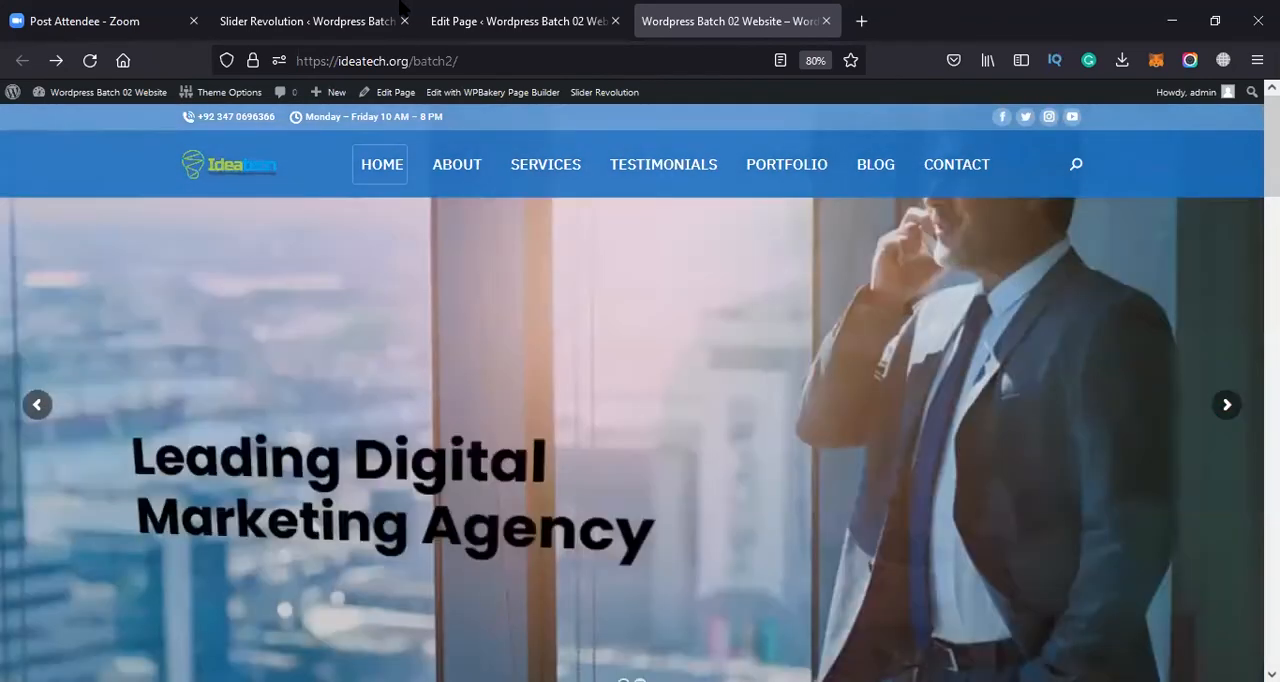
Return to the slider editor and open slide #1, the Leading Digital Marketing Agency slide
left_click(400, 10)
mouse_move(166, 106)
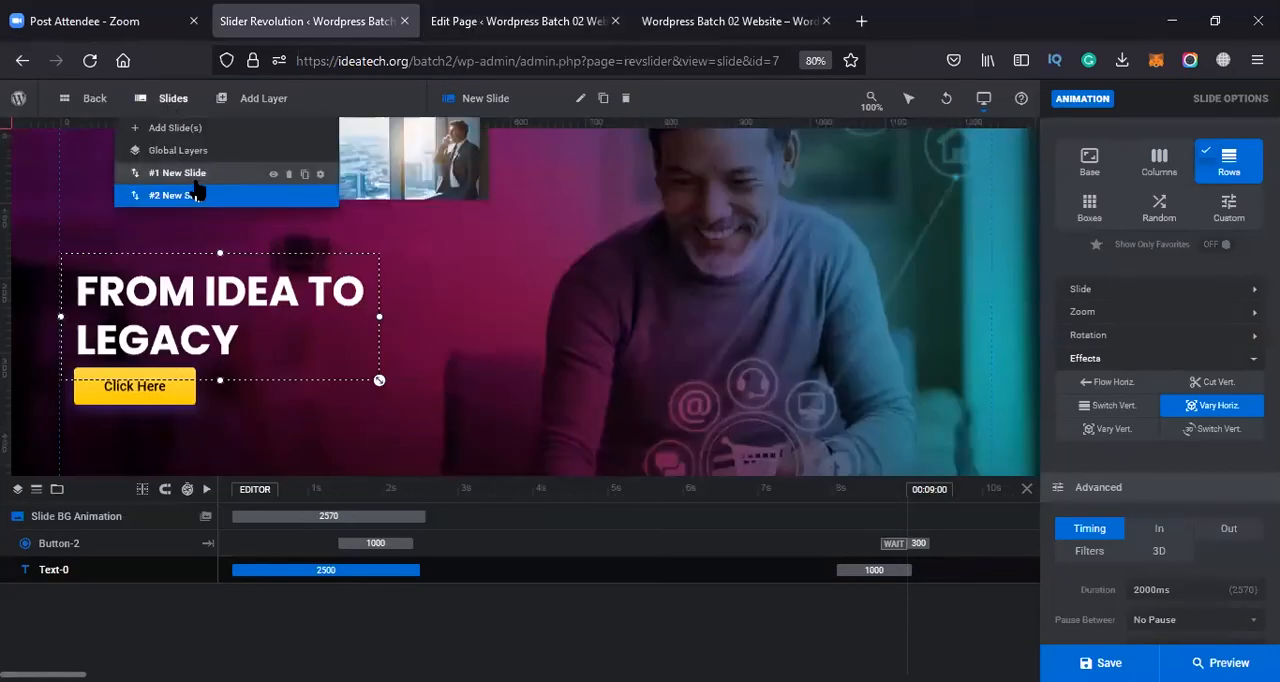
left_click(196, 176)
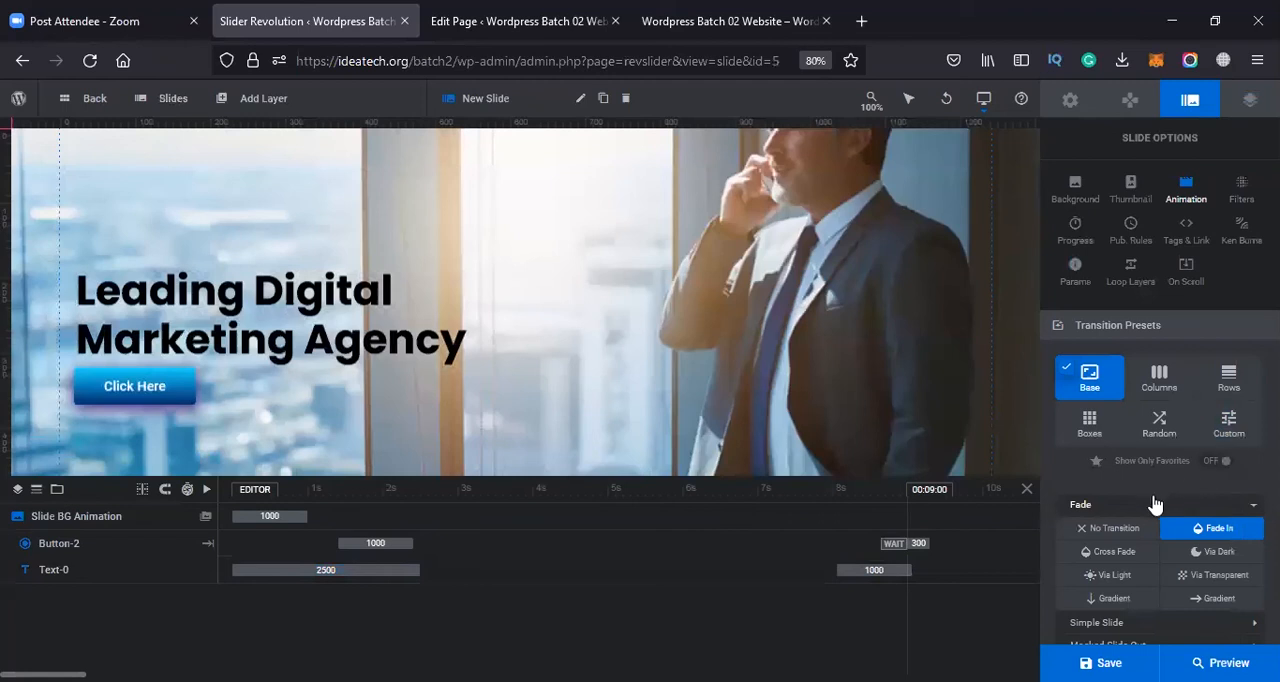
Try the Cross Fade and Via Dark transition presets on the Leading Digital Marketing Agency slide
scroll(1150, 500, "down", 1)
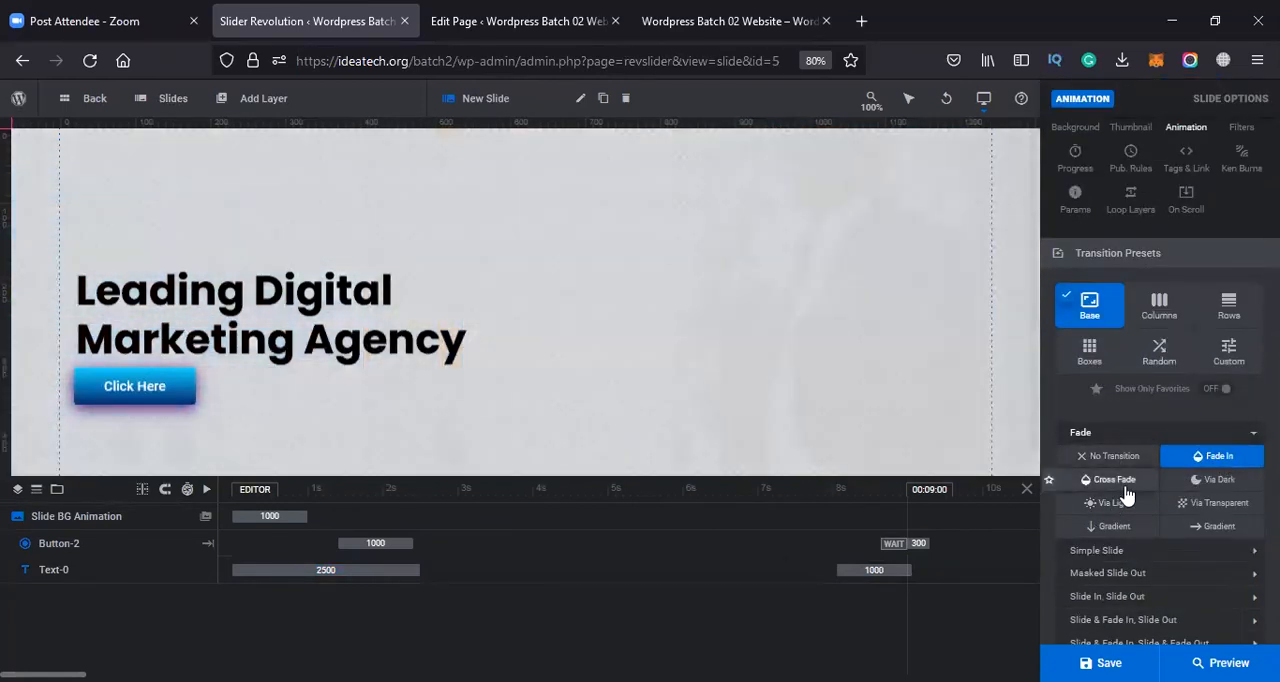
left_click(1124, 486)
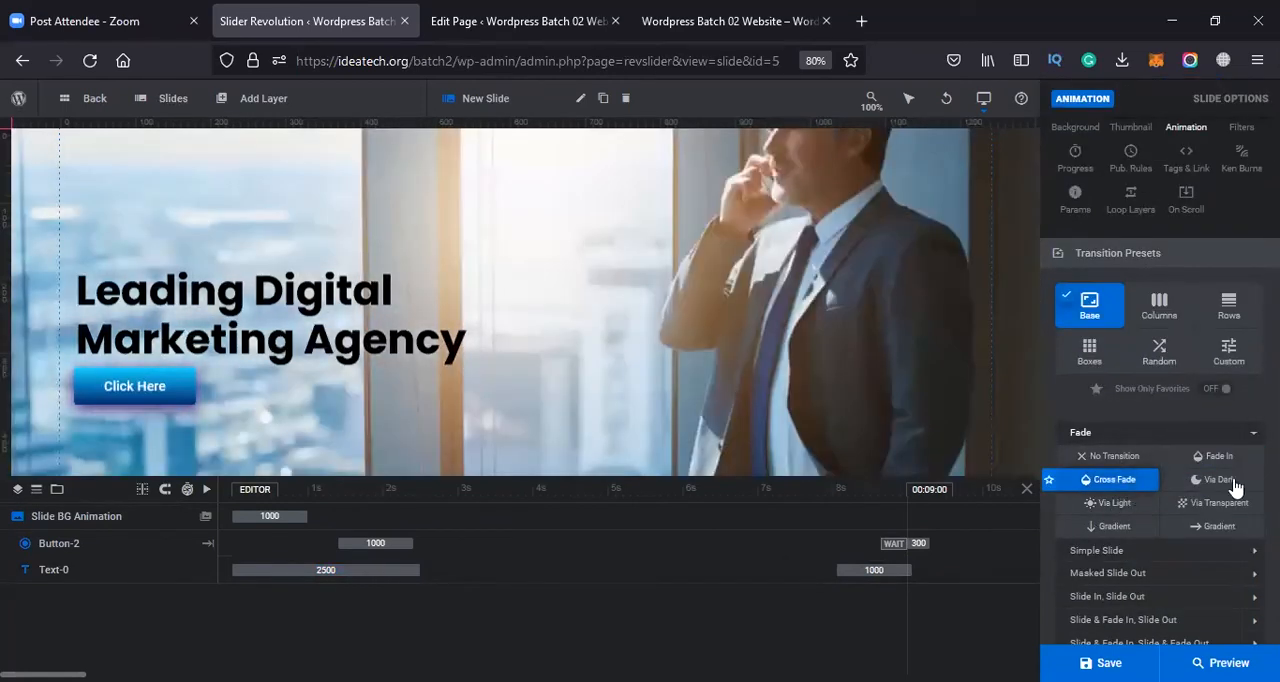
left_click(1225, 484)
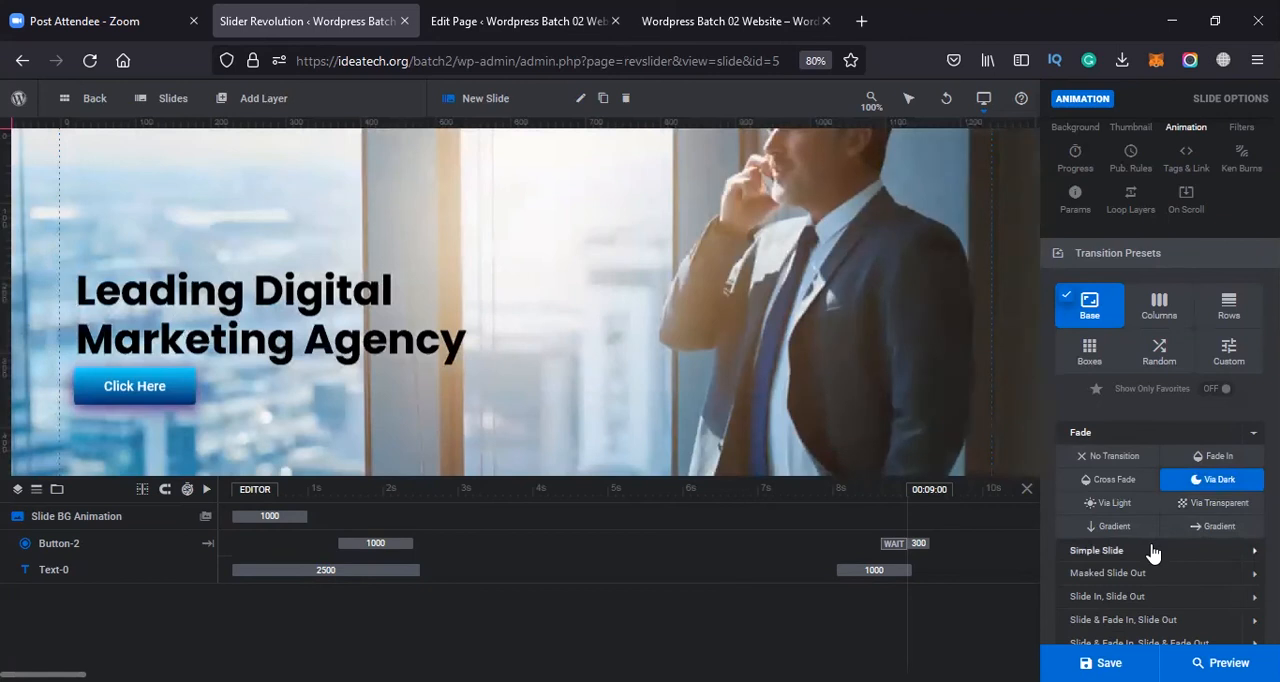
Browse the slide's Base transition presets, previewing the Simple Slide, Masked Slide Out, Slide In Slide Out, Zoom and Filter groups
left_click(1154, 550)
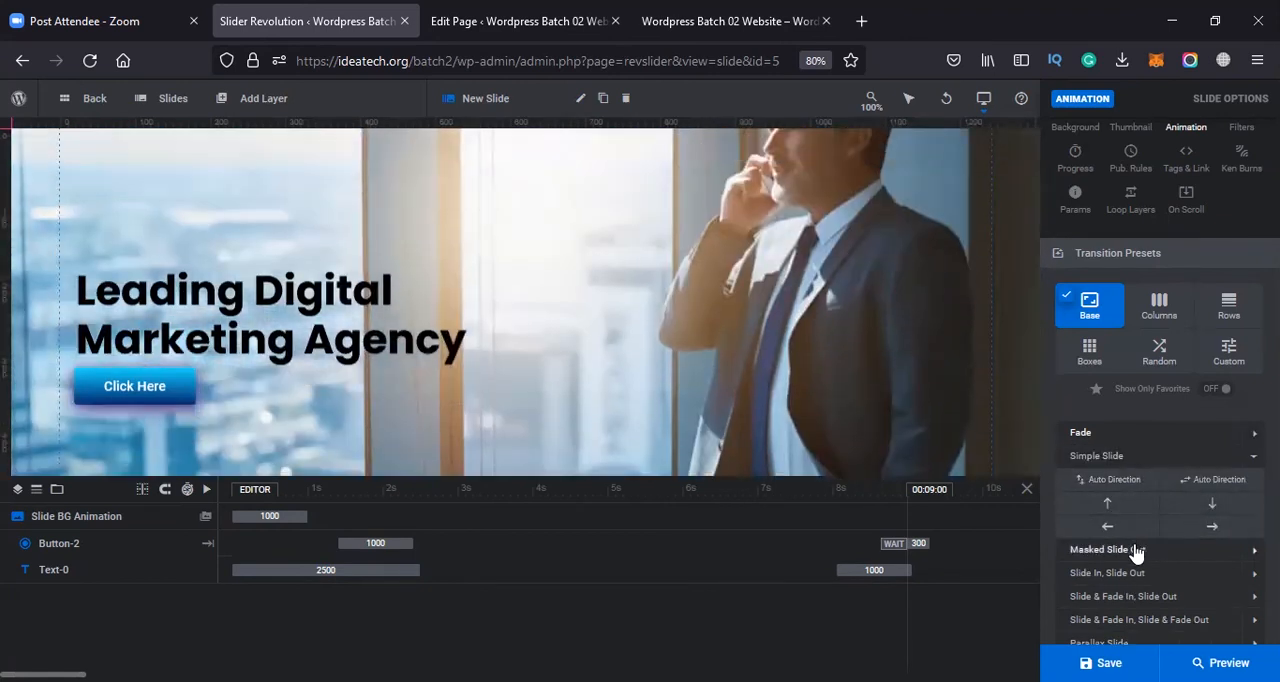
left_click(1131, 549)
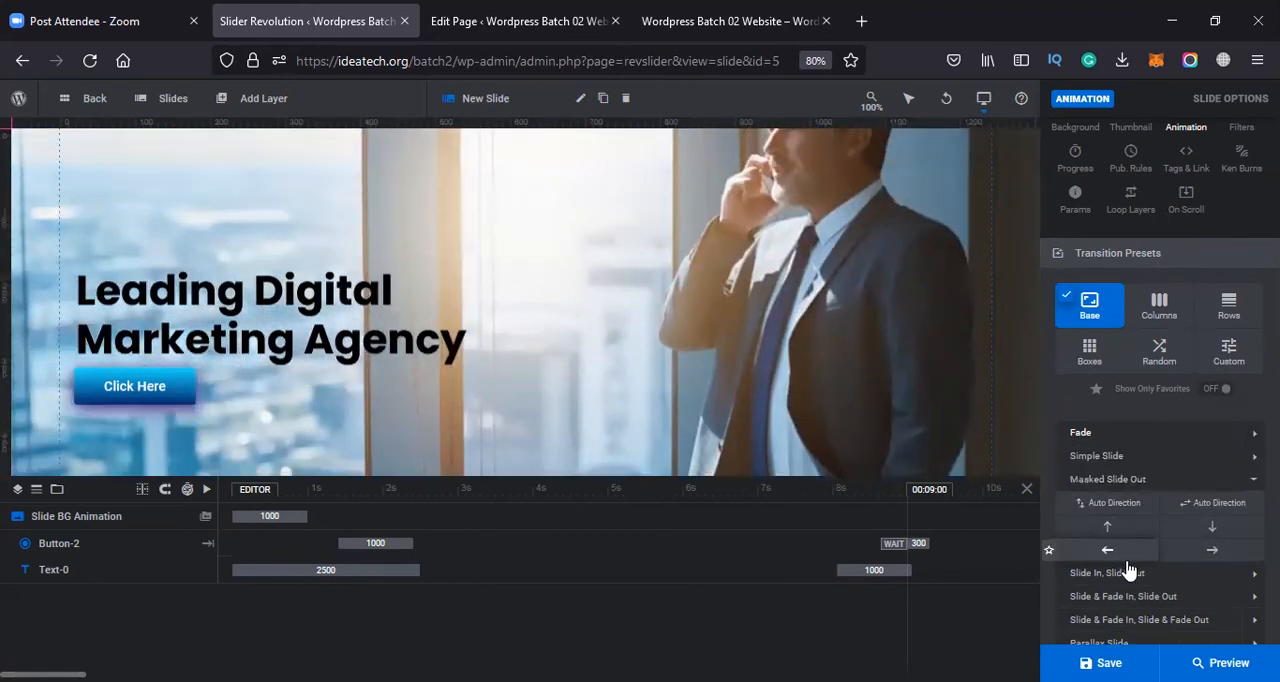
left_click(1141, 578)
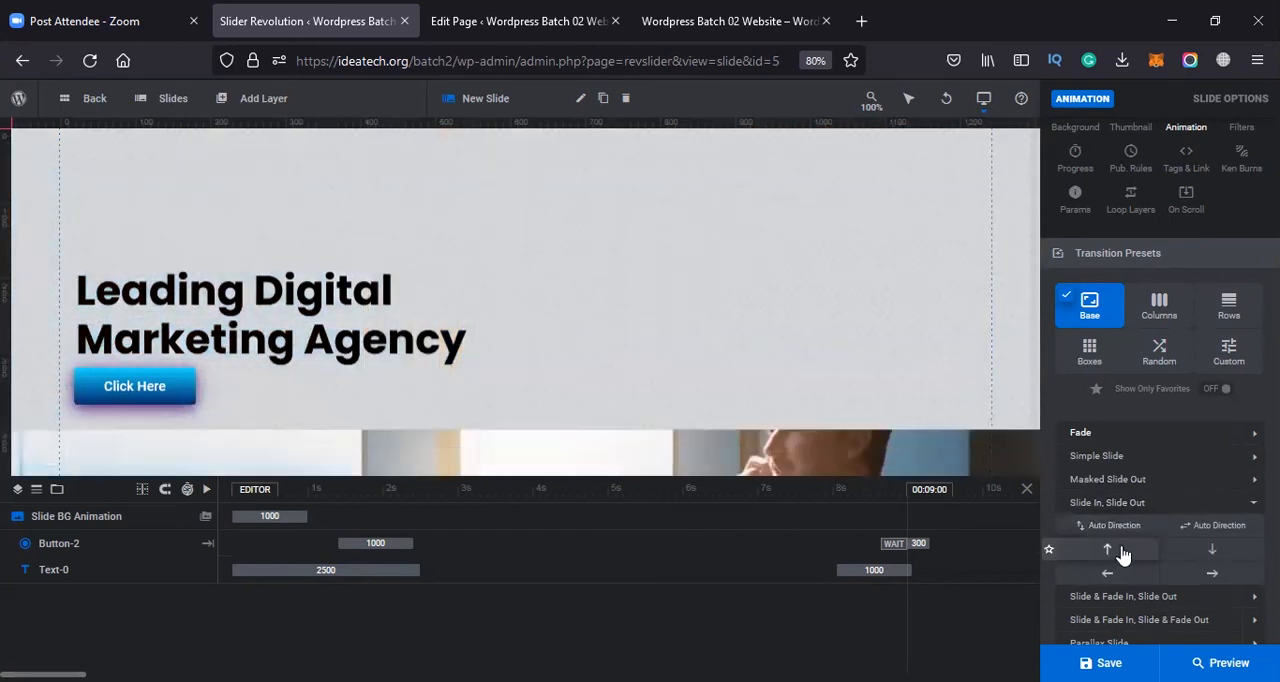
scroll(1143, 613, "down", 3)
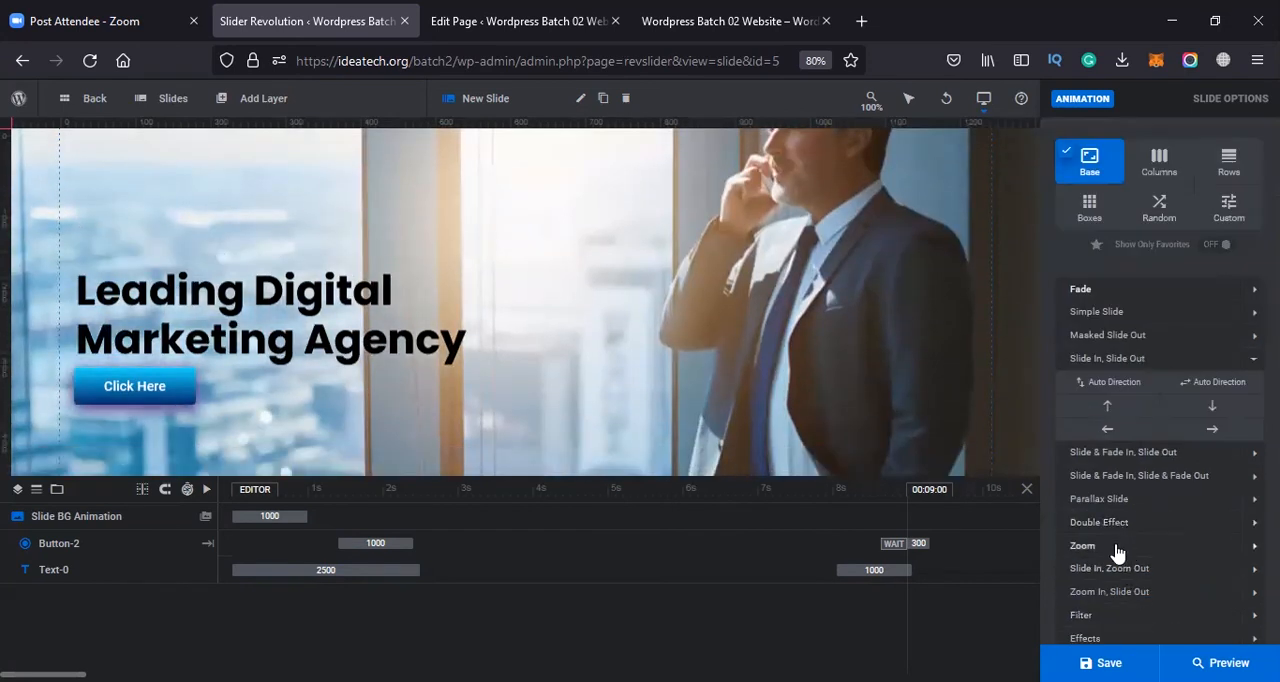
left_click(1116, 547)
left_click(1128, 530)
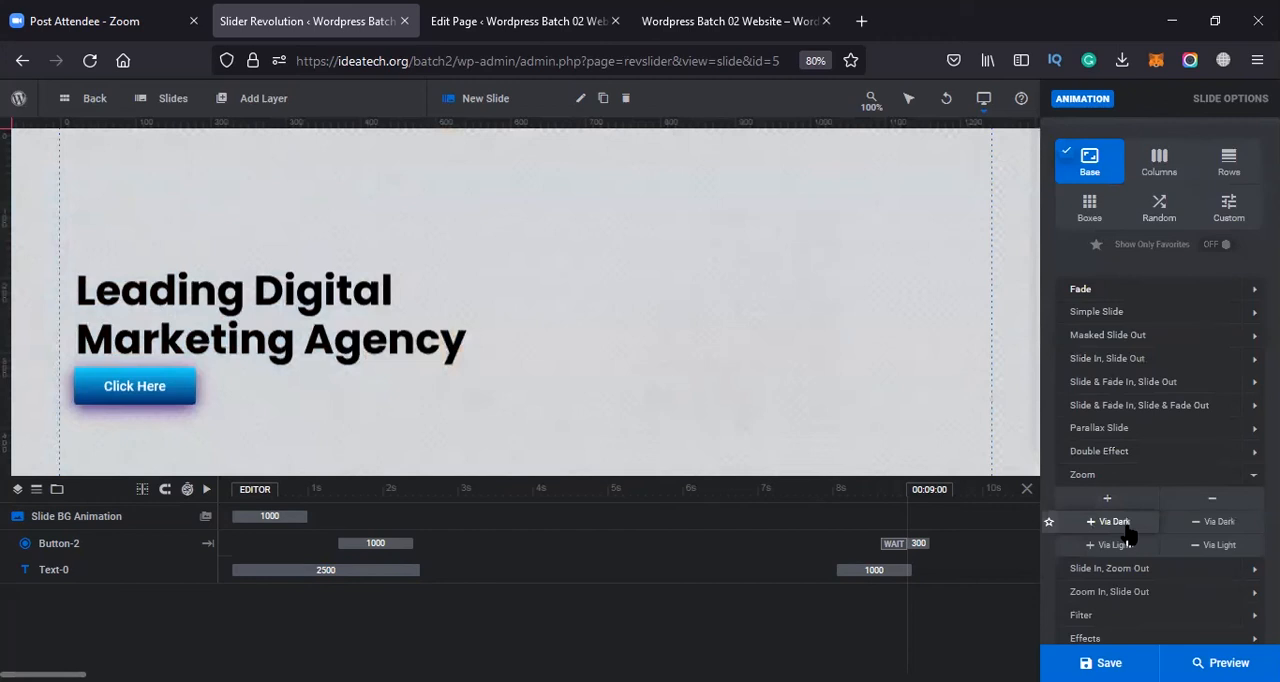
scroll(1119, 577, "down", 2)
left_click(1117, 545)
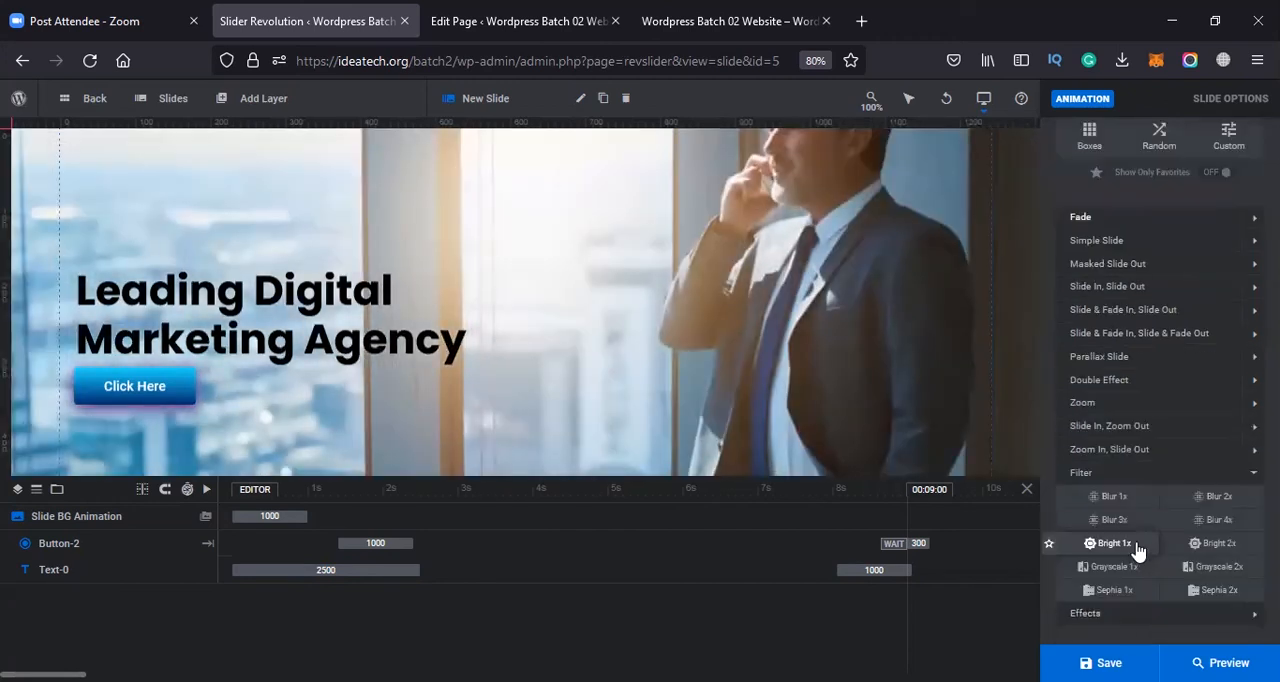
left_click(1116, 500)
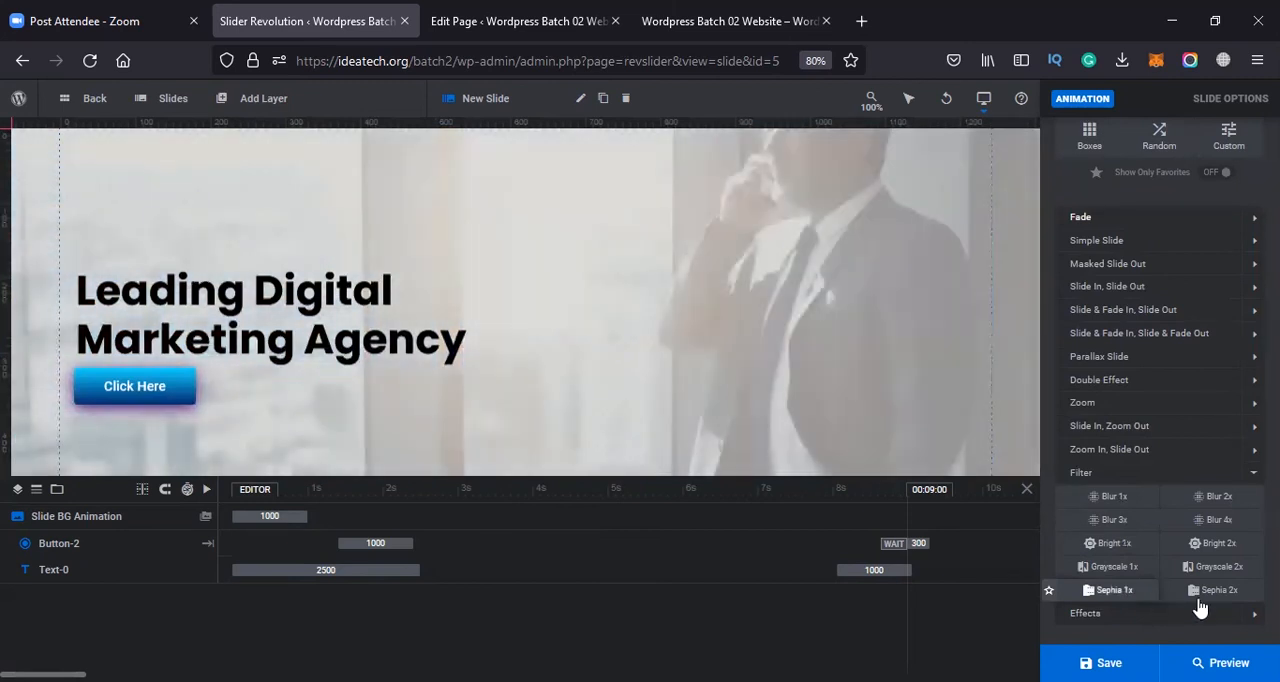
Apply the Fly Horiz. effect as the Leading Digital Marketing Agency slide's transition and save the slide
scroll(1122, 505, "down", 2)
left_click(1143, 546)
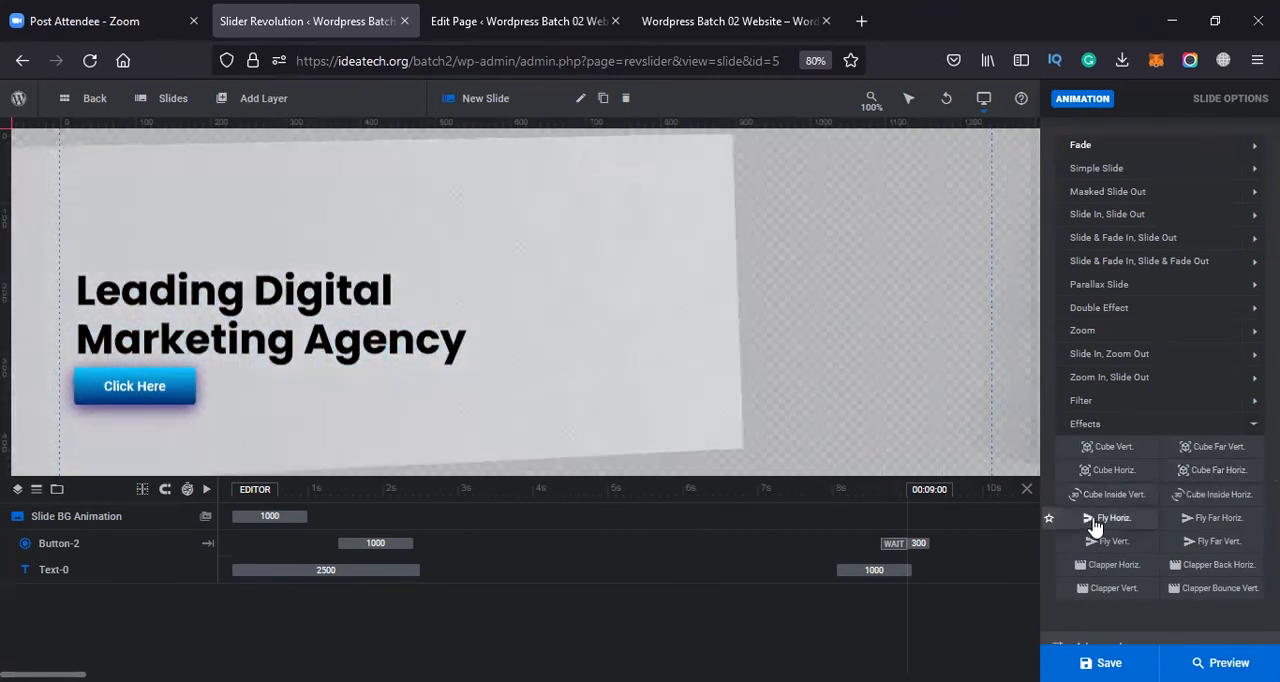
left_click(1110, 519)
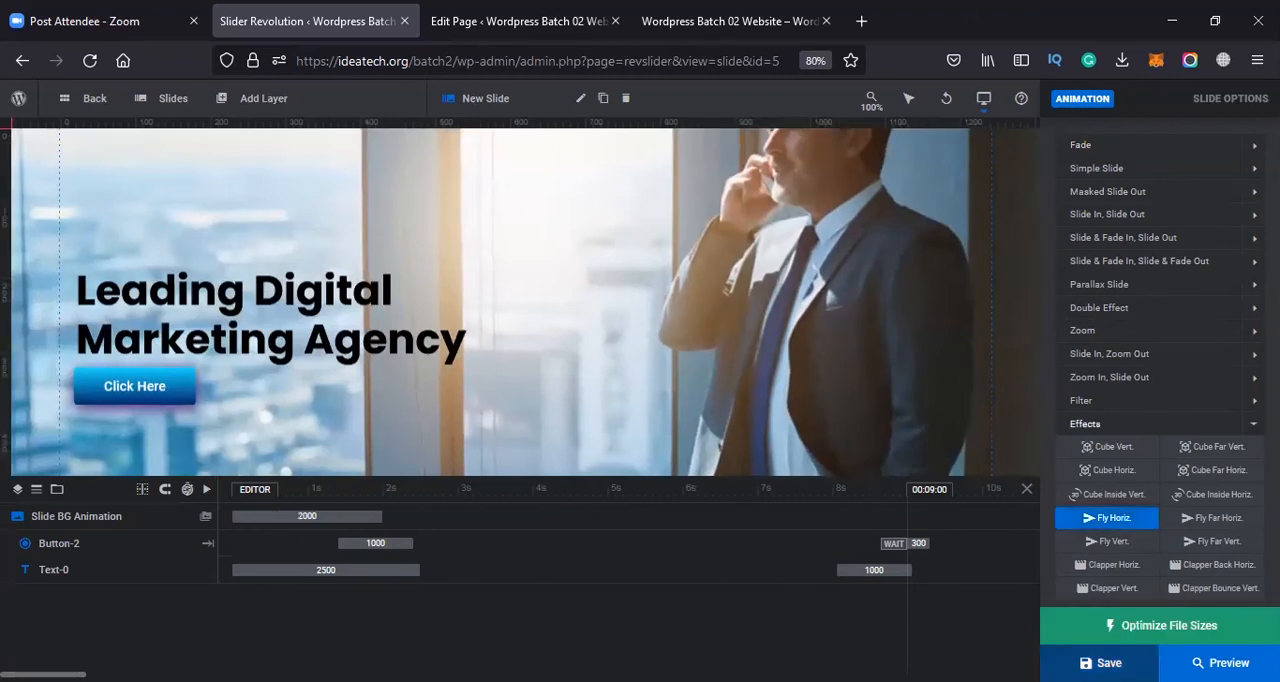
left_click(1102, 663)
Reload the live home page and advance the slider to check the first slide's Fly Horiz. transition
left_click(537, 14)
left_click(768, 12)
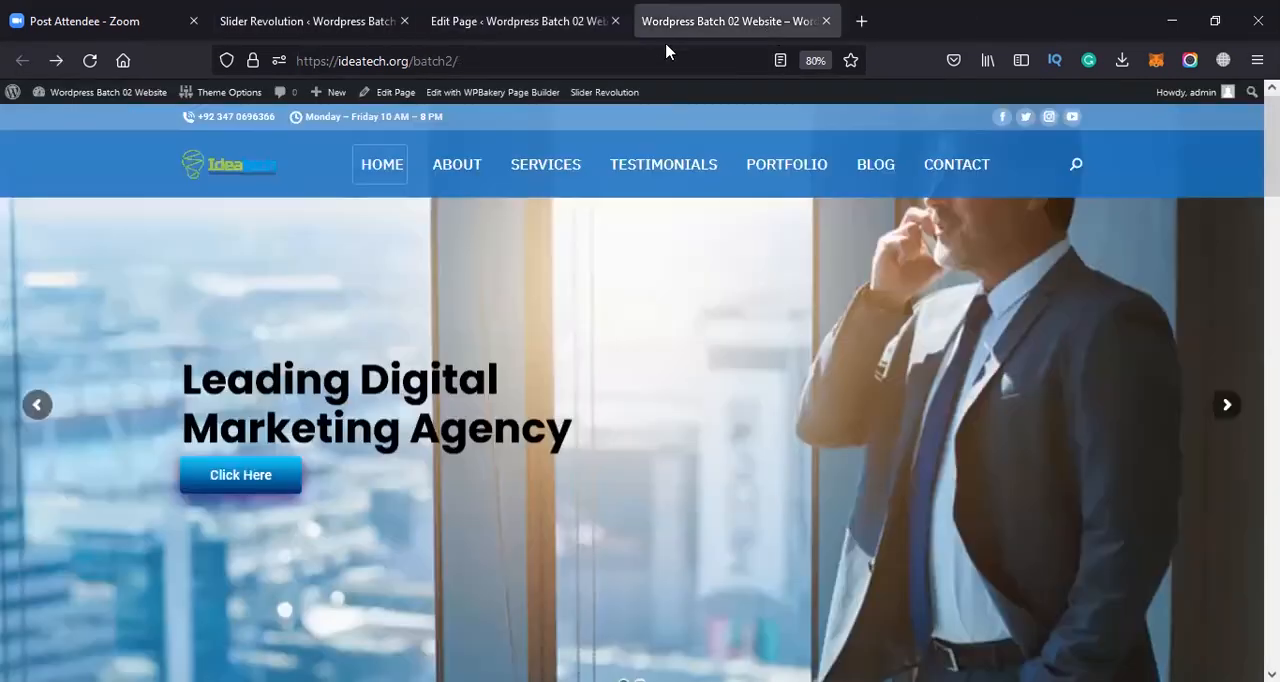
left_click(654, 68)
key("Return")
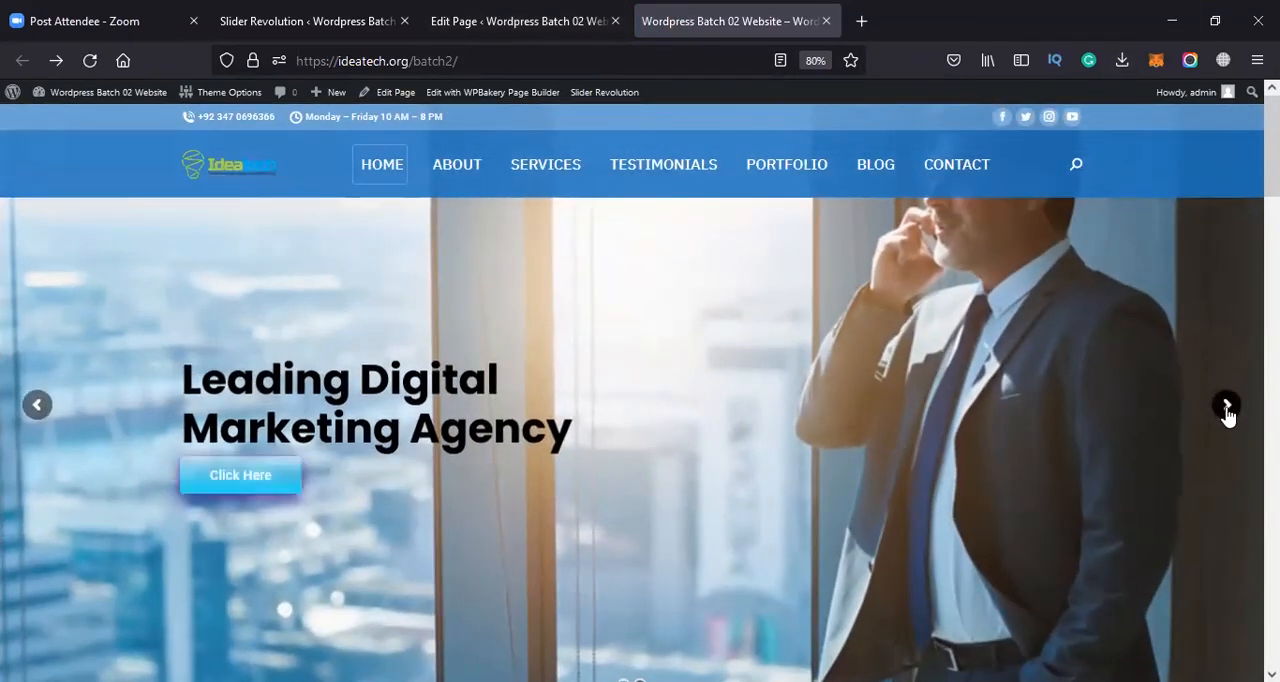
left_click(1227, 406)
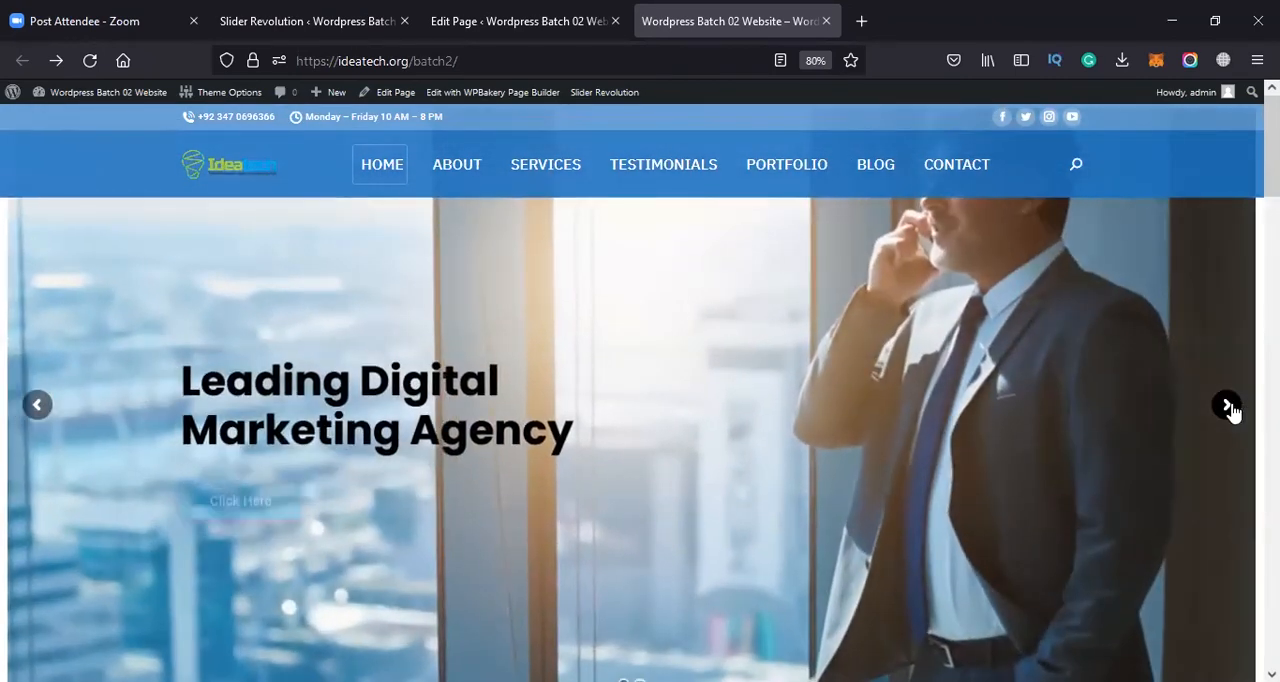
left_click(1228, 408)
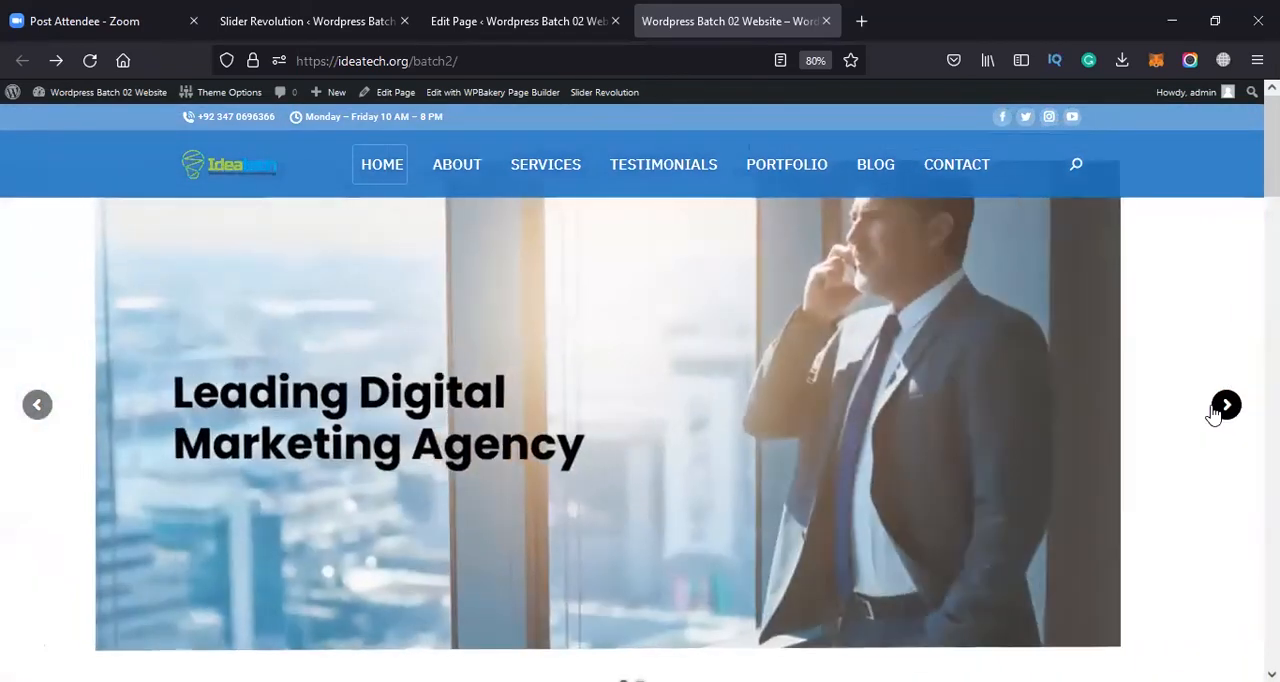
Return to the slide editor and enlarge the Click Here button to 22px font size and 60px line height
key("ctrl+shift+Tab")
key("ctrl+shift+Tab")
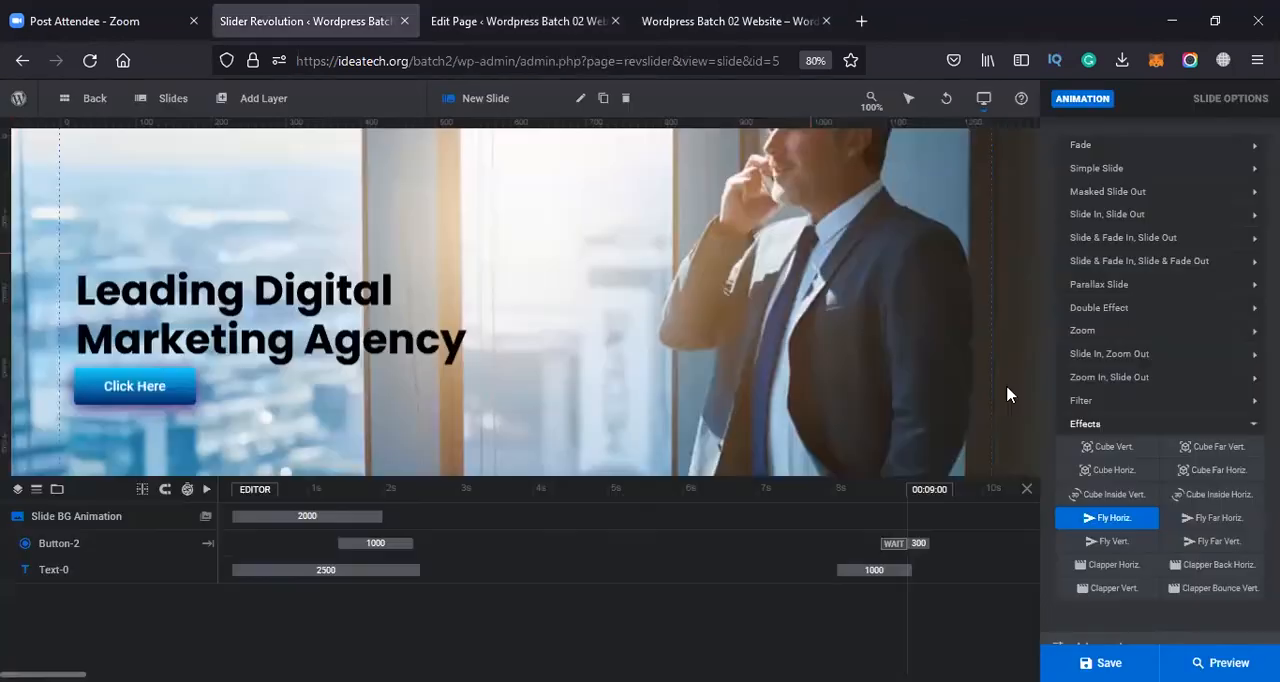
scroll(1190, 413, "up", 5)
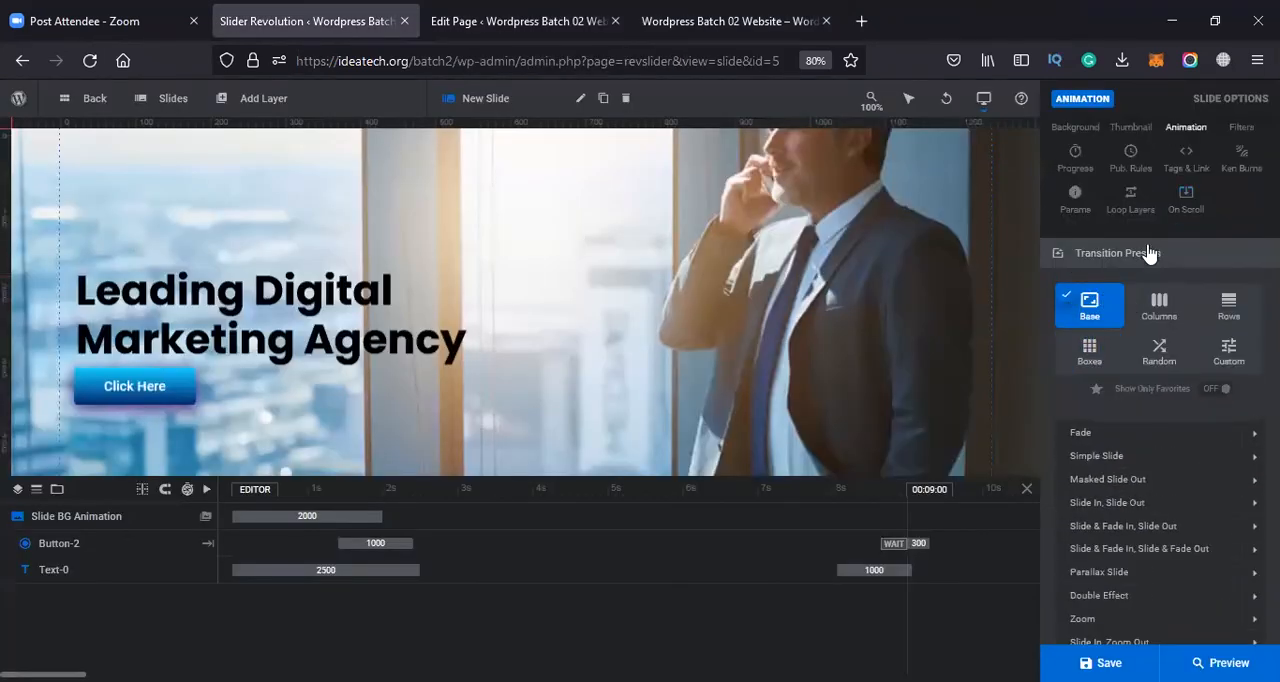
scroll(1137, 270, "up", 1)
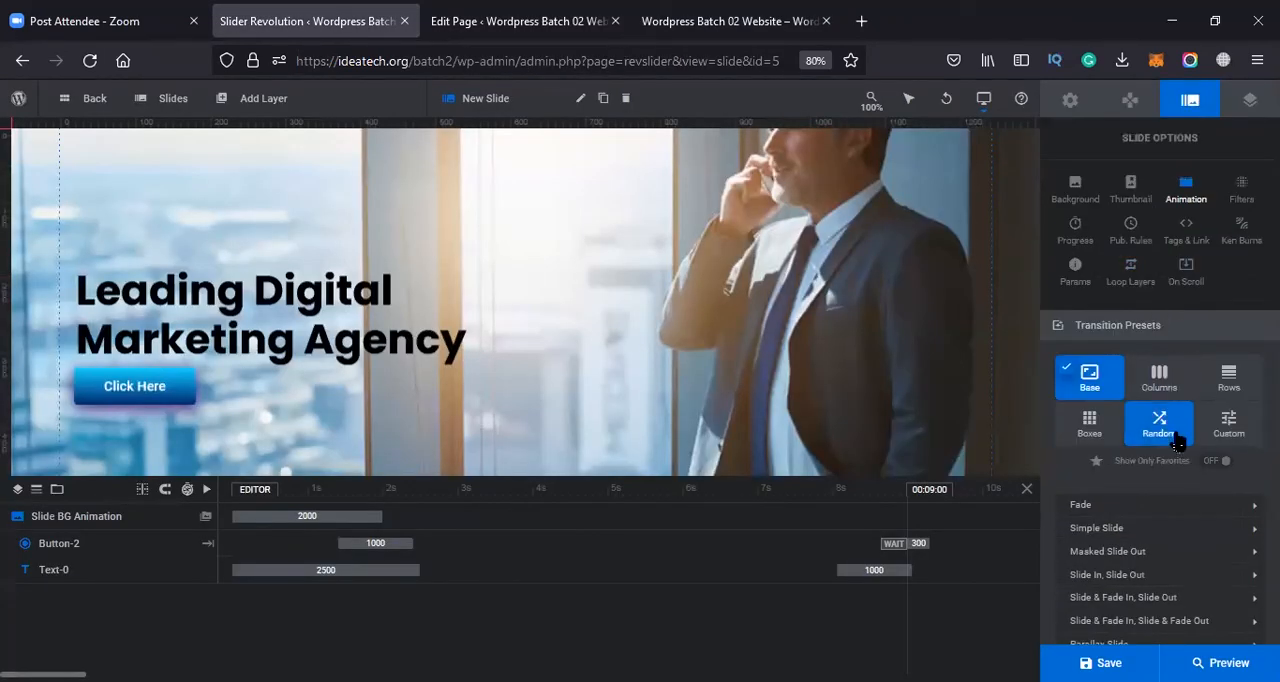
left_click(187, 395)
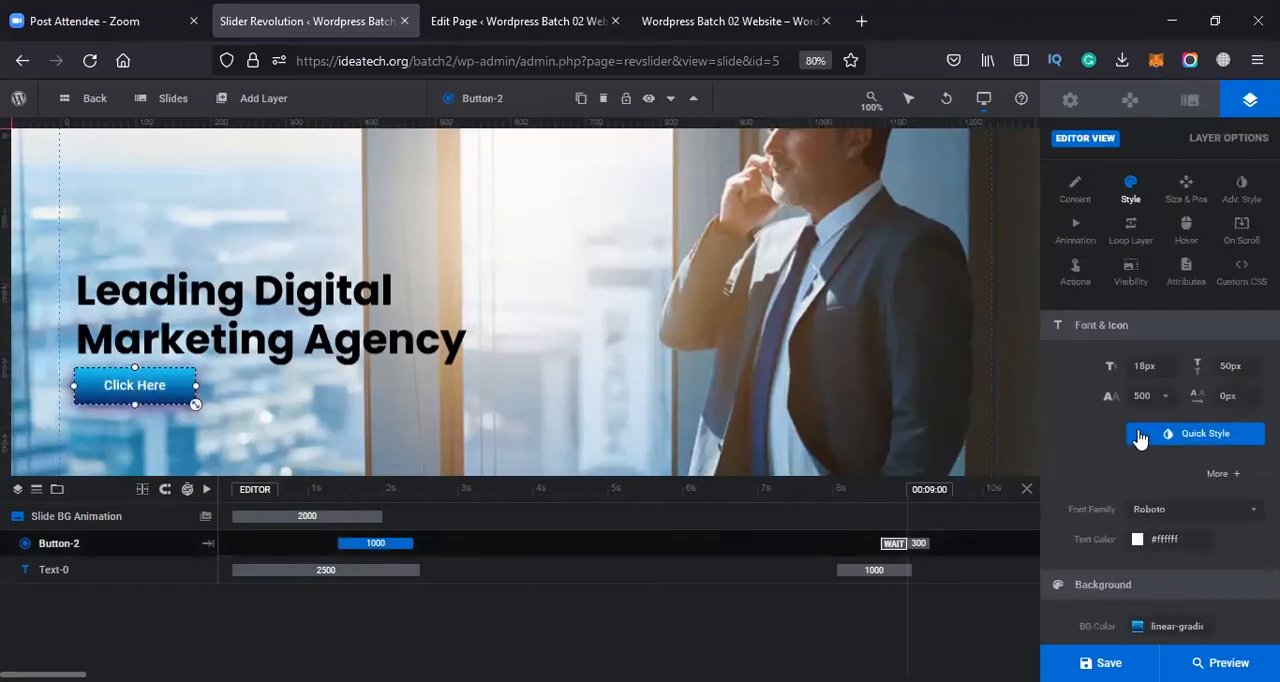
scroll(1138, 437, "down", 4)
scroll(1138, 437, "up", 4)
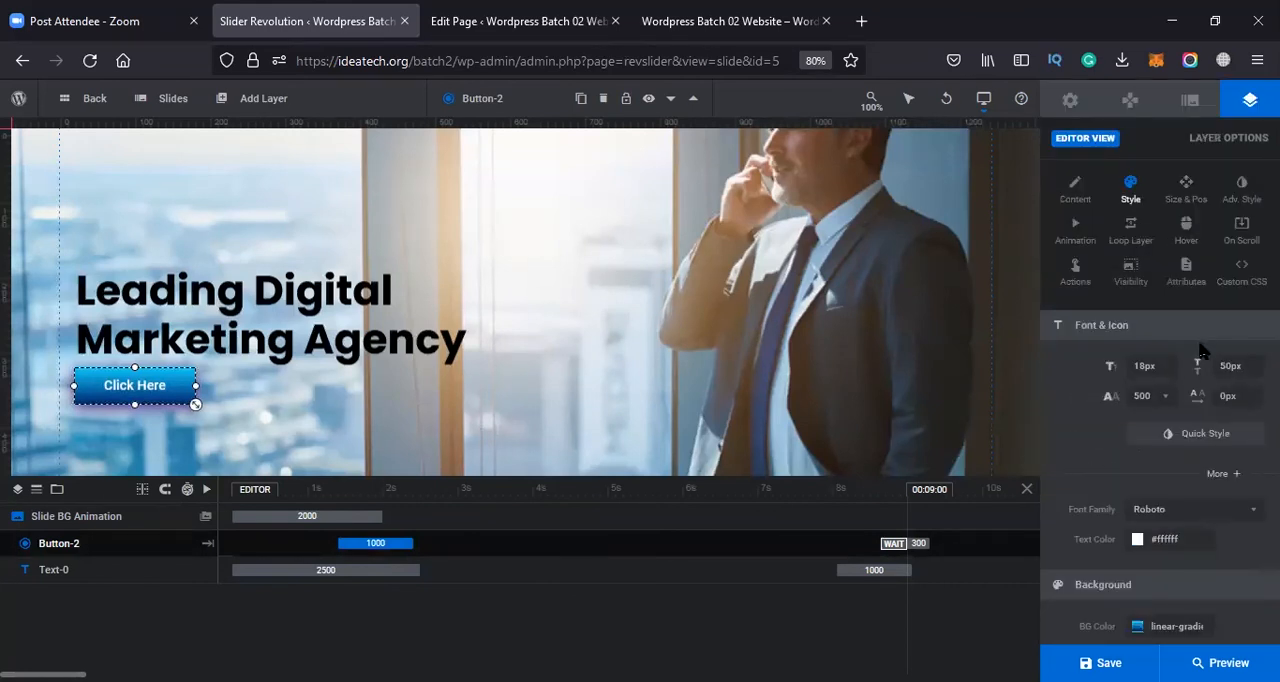
left_click(1187, 192)
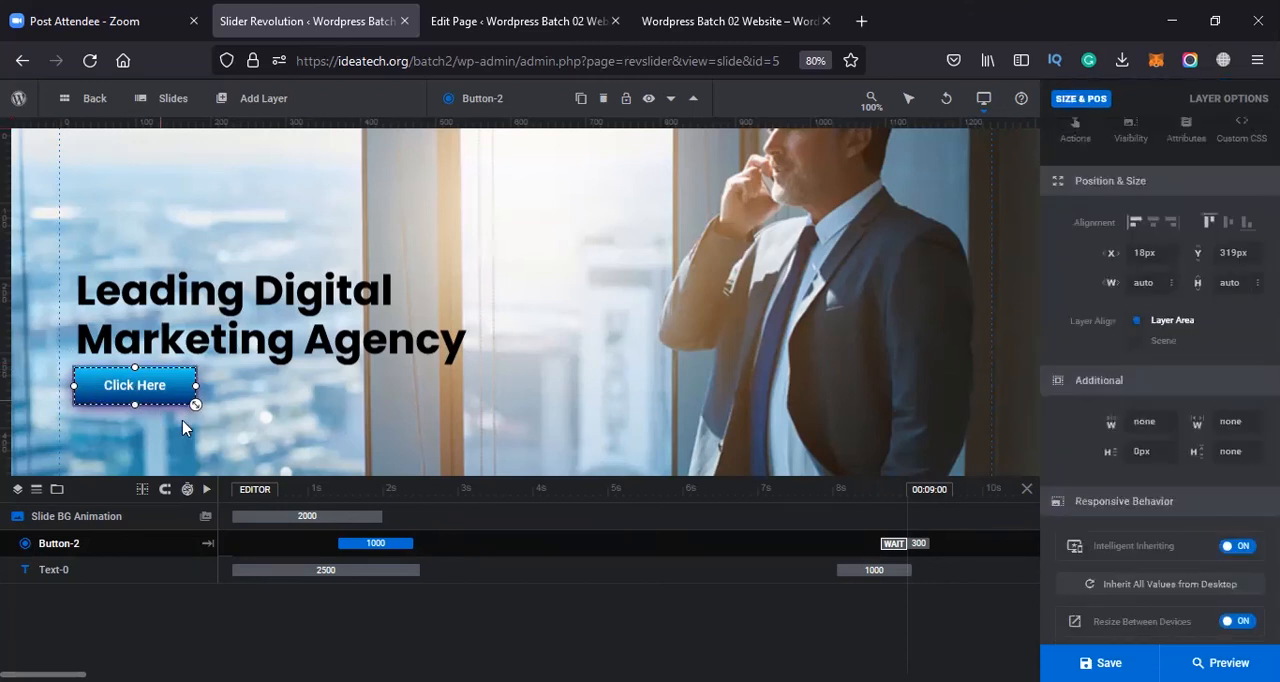
mouse_move(207, 416)
left_mouse_down()
mouse_move(237, 417)
mouse_move(204, 416)
left_mouse_up()
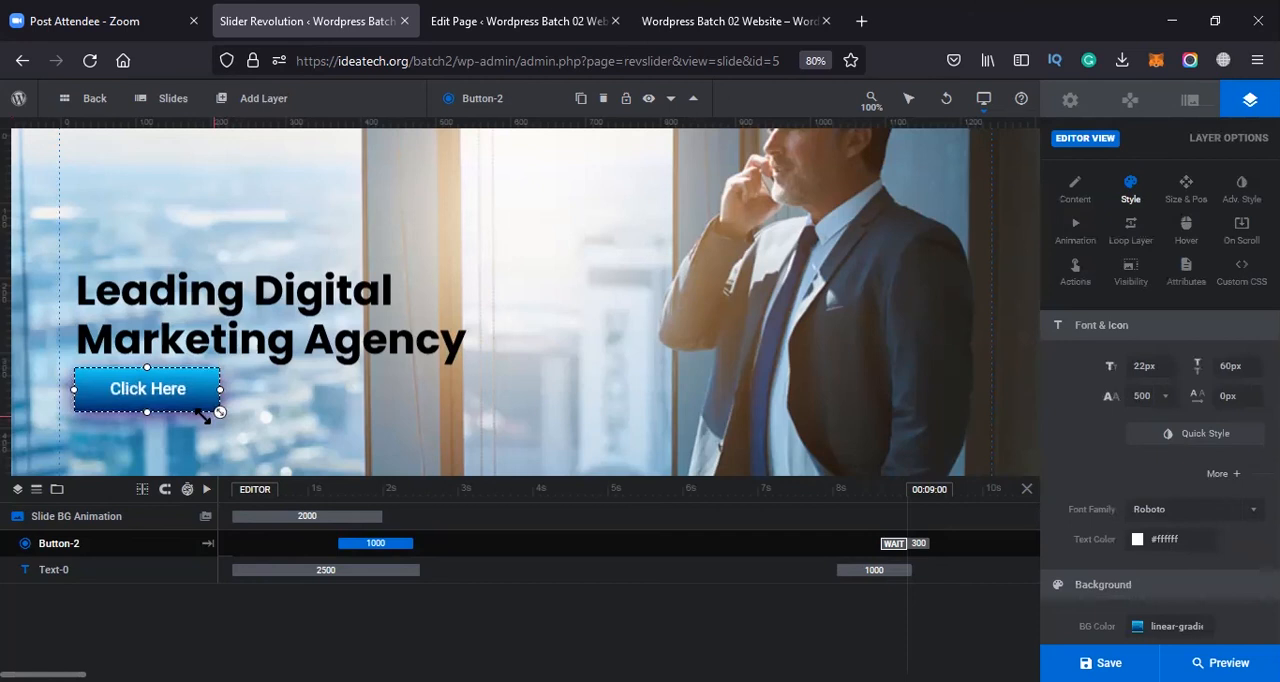
Look through the Click Here button's style, size and position, and content options, and deselect the button
scroll(1090, 557, "down", 3)
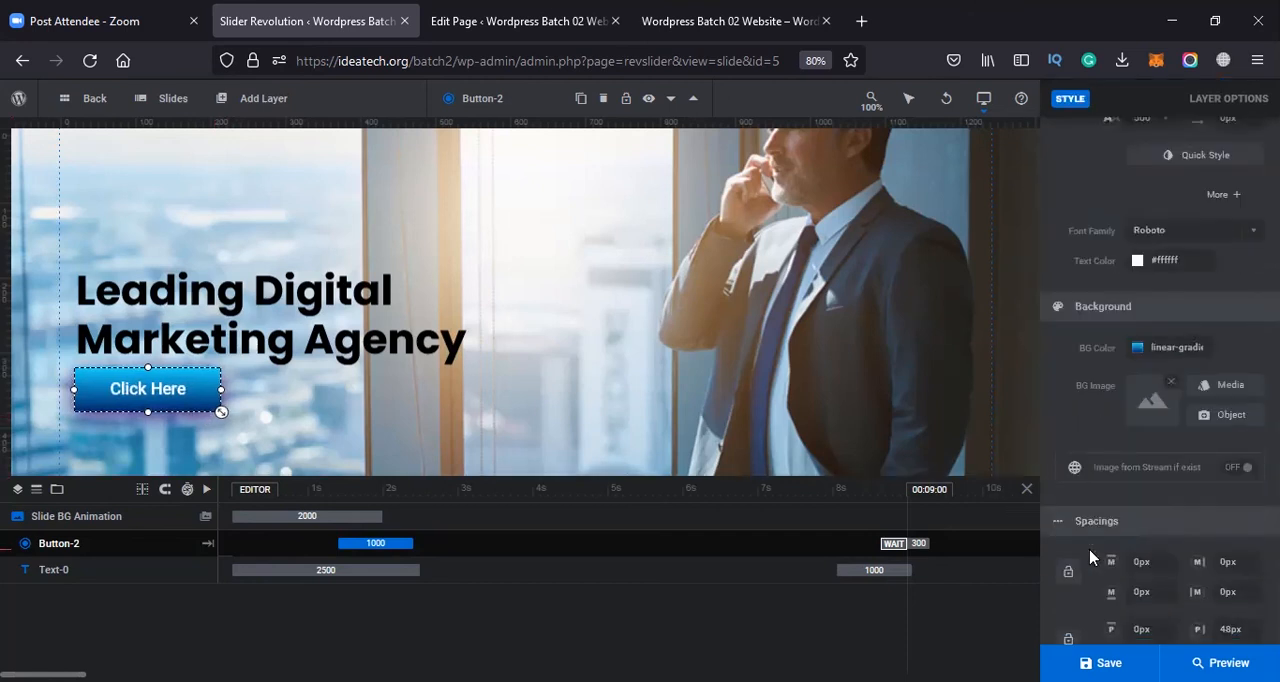
scroll(1090, 557, "down", 3)
scroll(1094, 557, "up", 3)
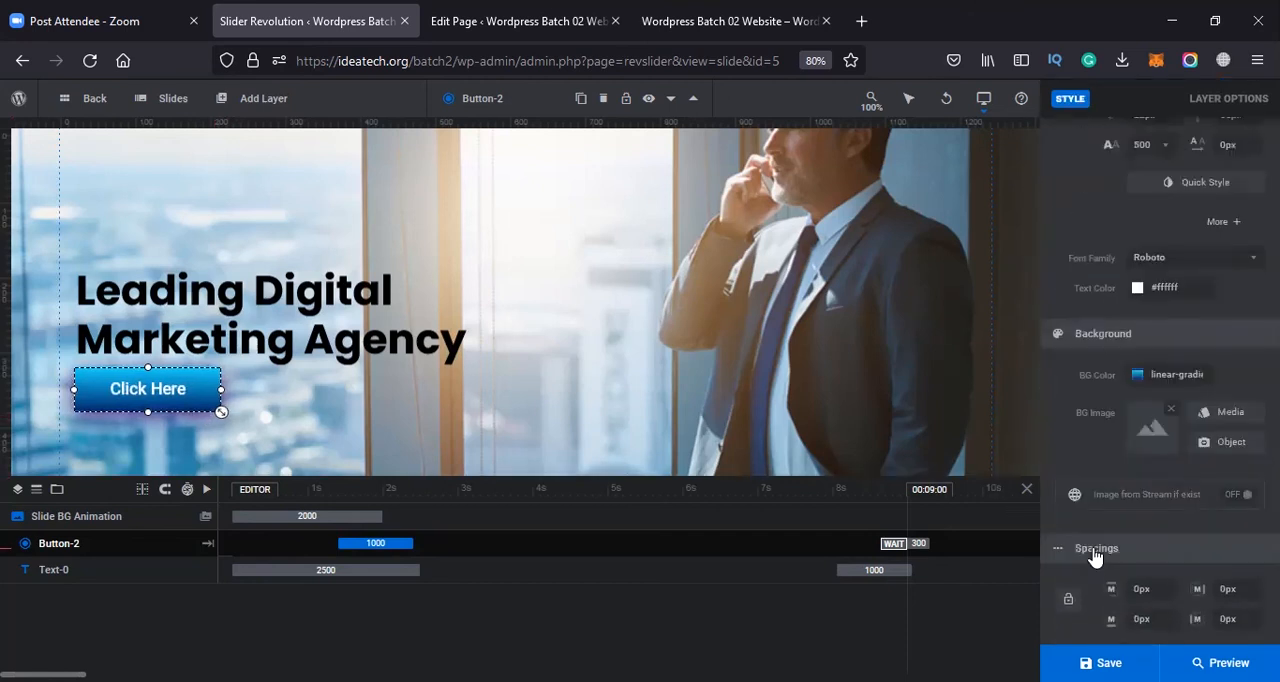
scroll(1094, 557, "up", 2)
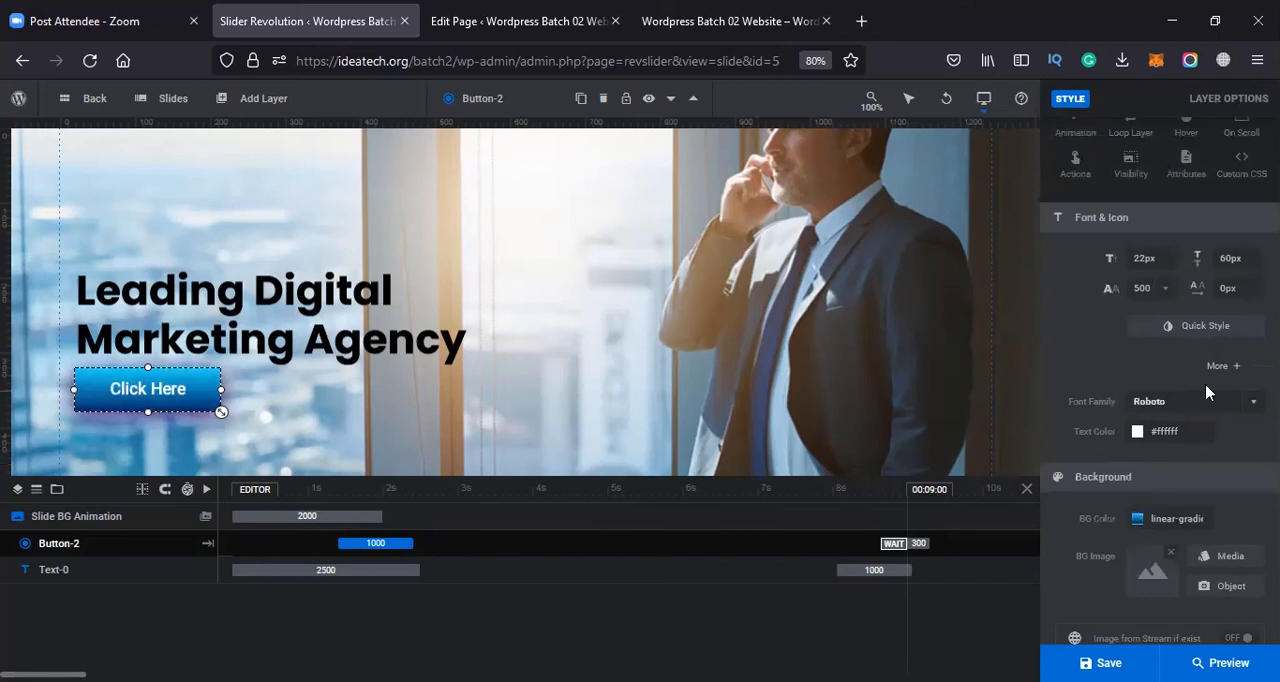
scroll(1200, 390, "up", 2)
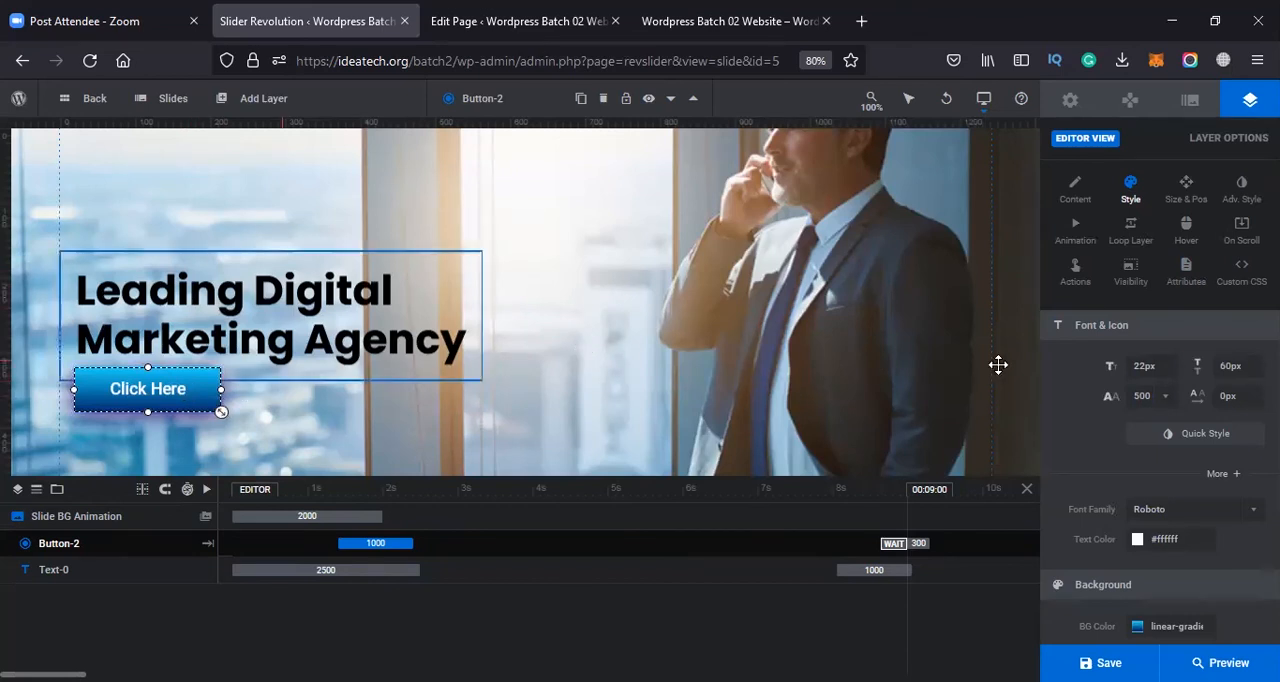
left_click(1187, 199)
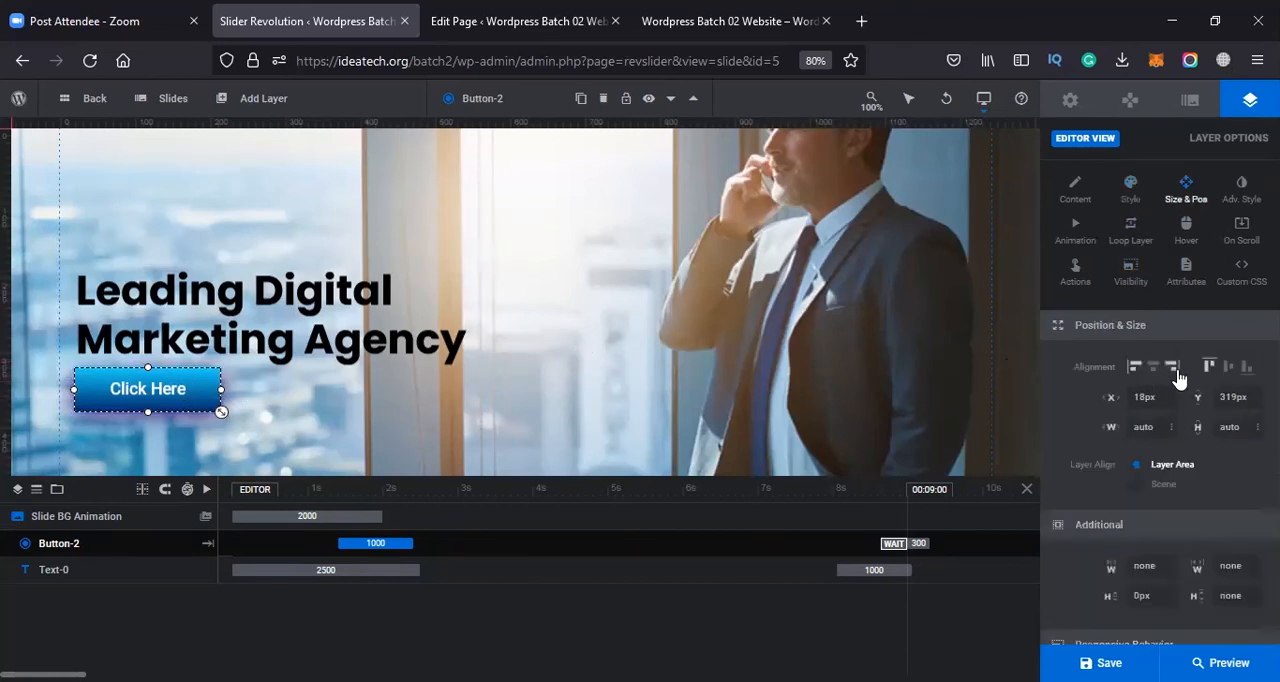
scroll(1178, 400, "down", 1)
scroll(1150, 430, "down", 3)
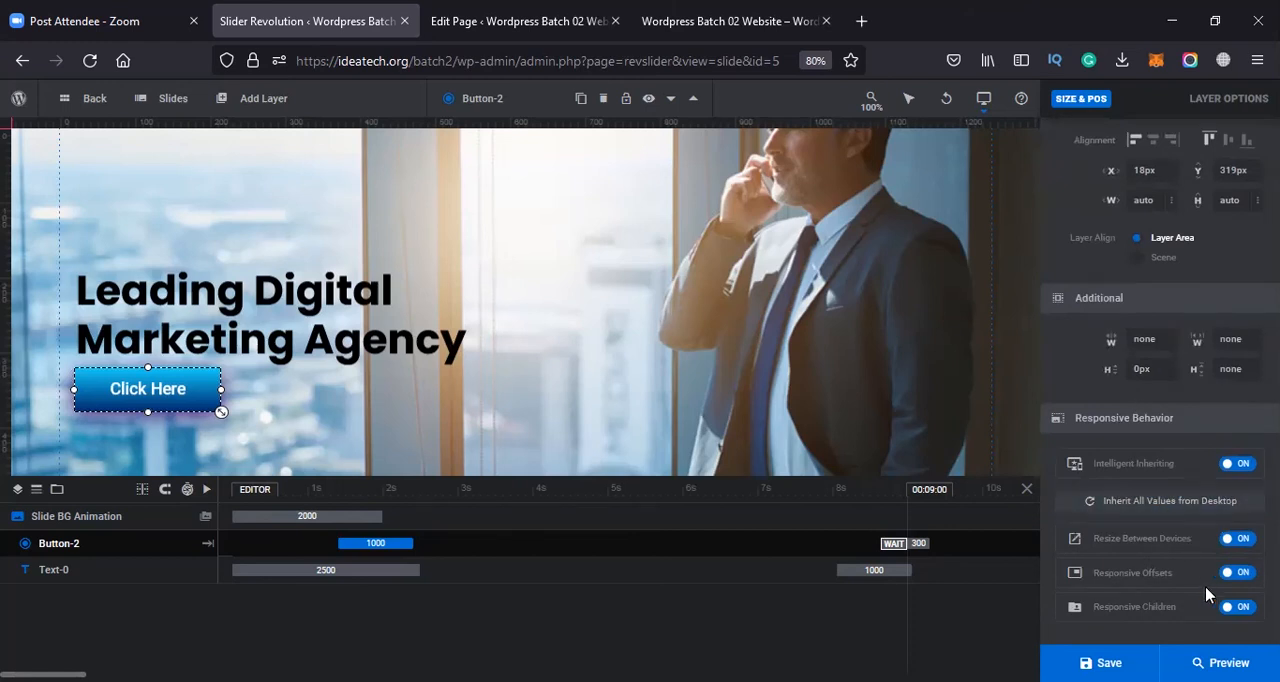
scroll(1143, 397, "up", 3)
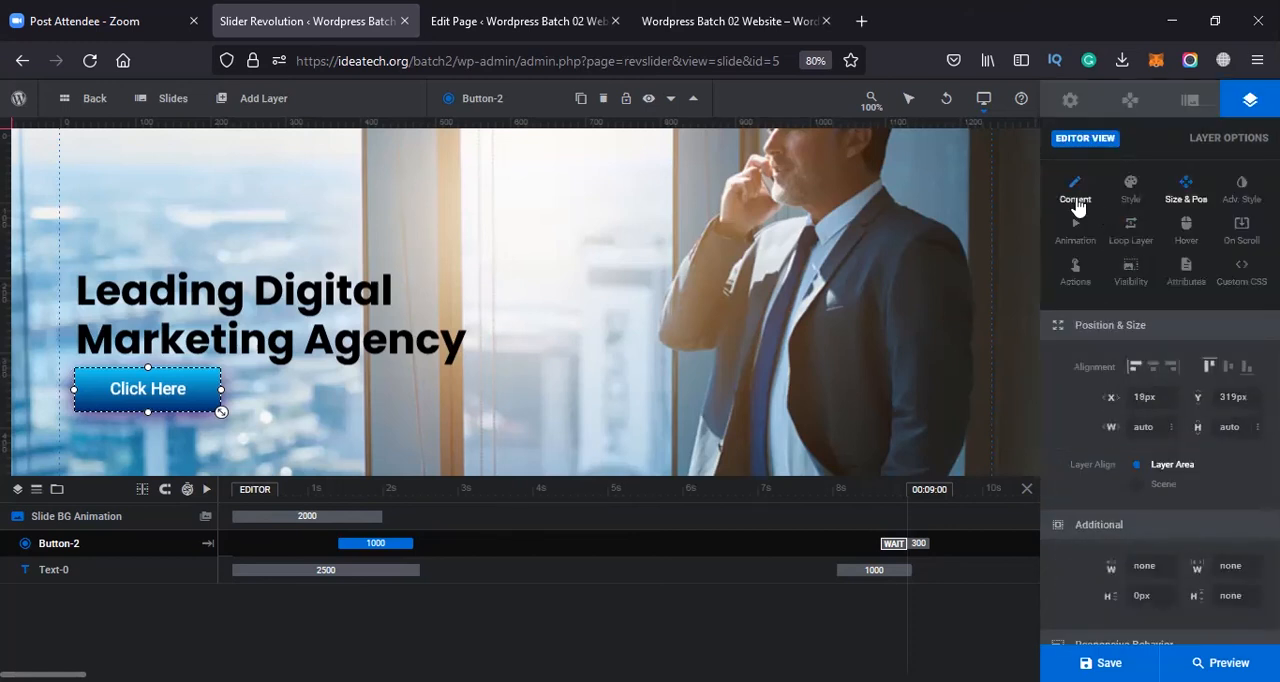
left_click(1076, 200)
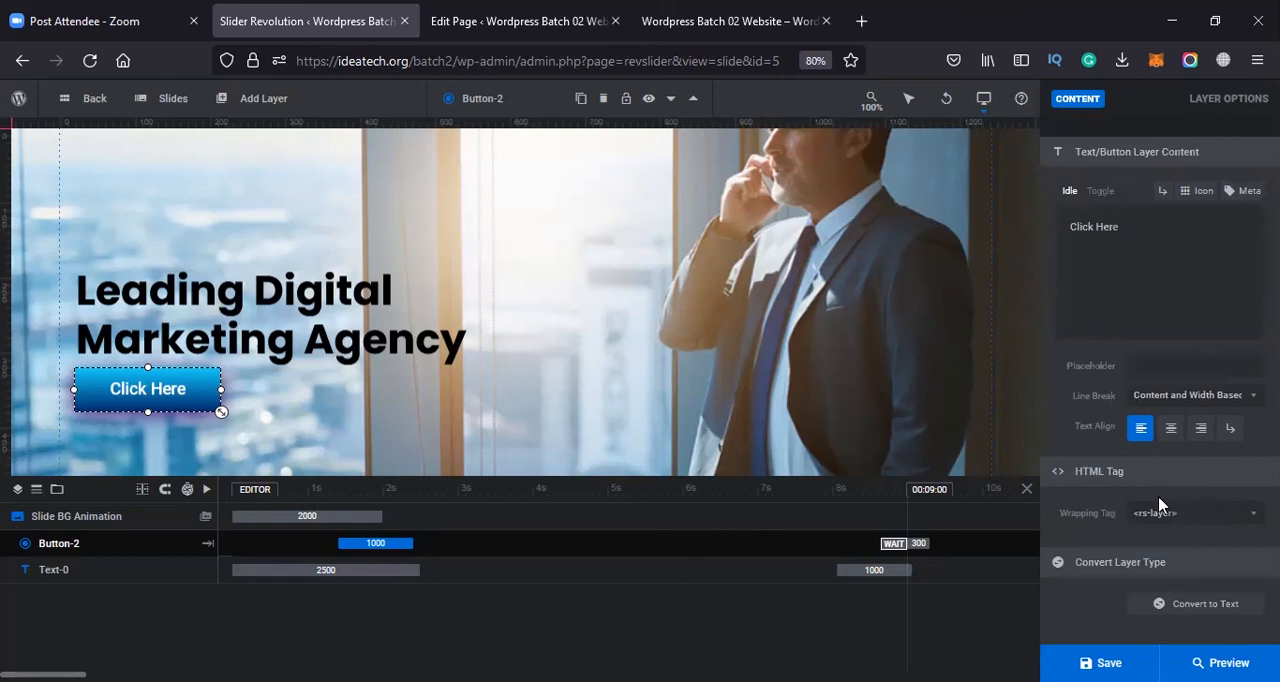
scroll(1146, 498, "up", 3)
left_click(617, 377)
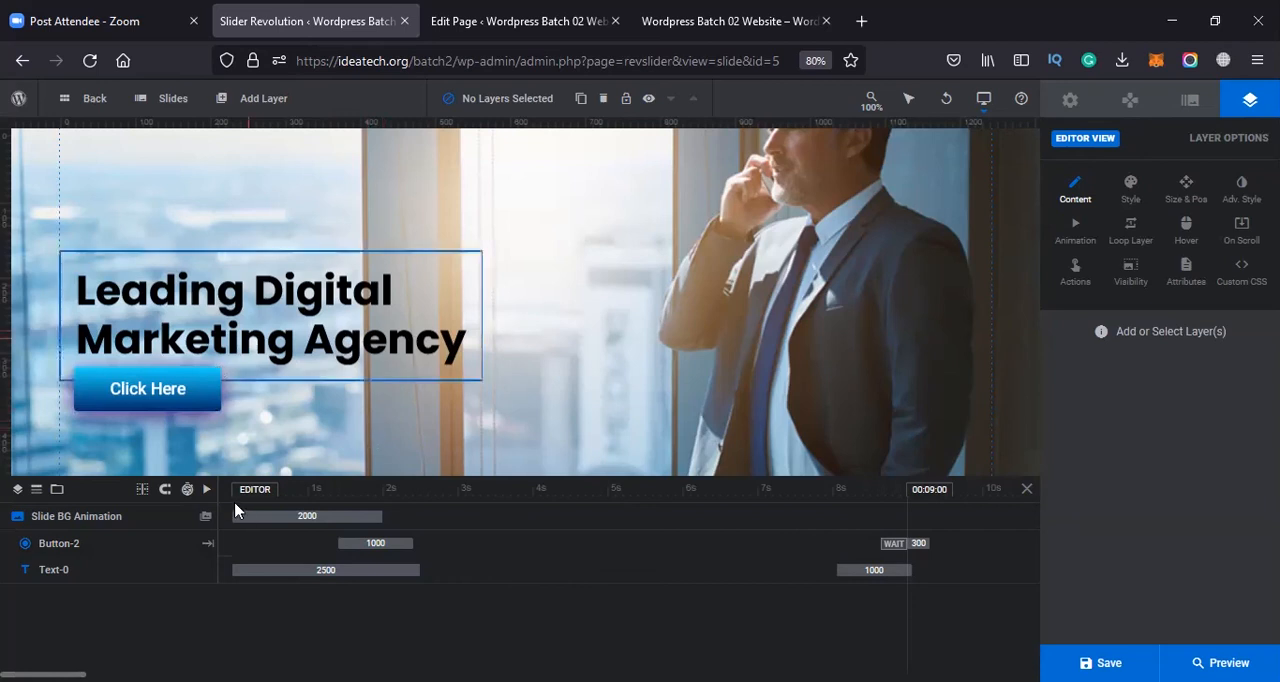
Review the Click Here button's text content, wrapping tag, font, background, spacing and border settings
left_click(210, 410)
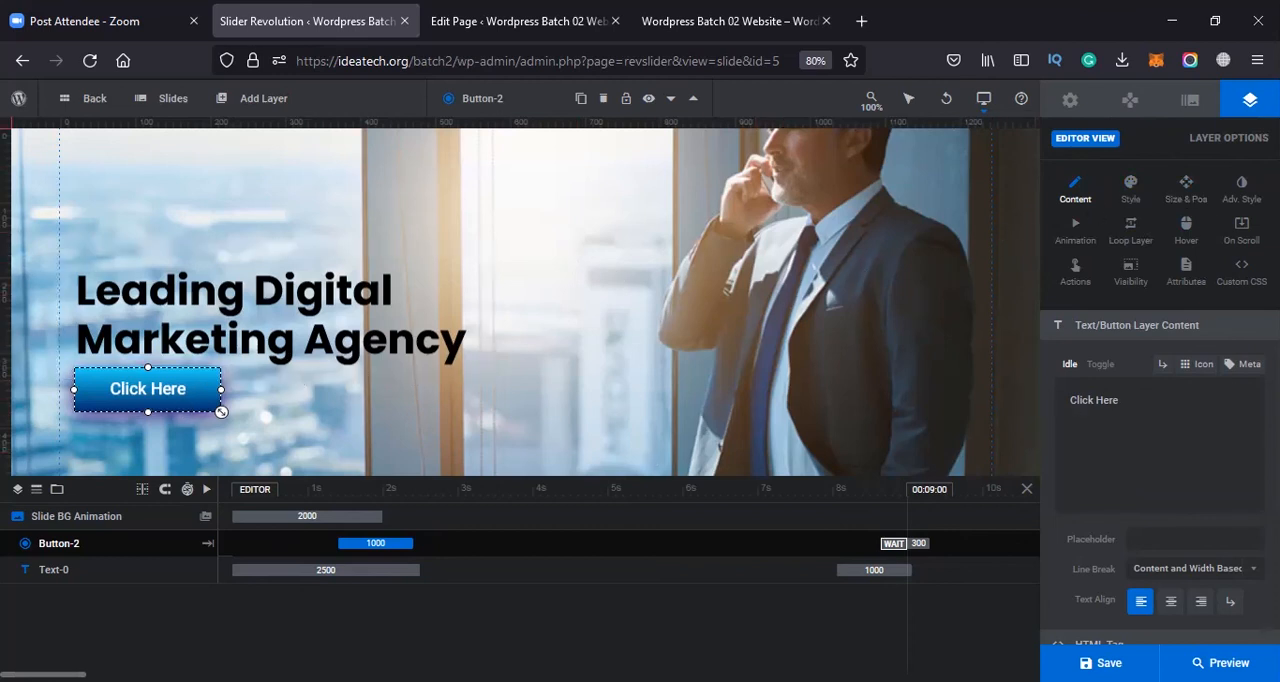
scroll(1145, 320, "down", 2)
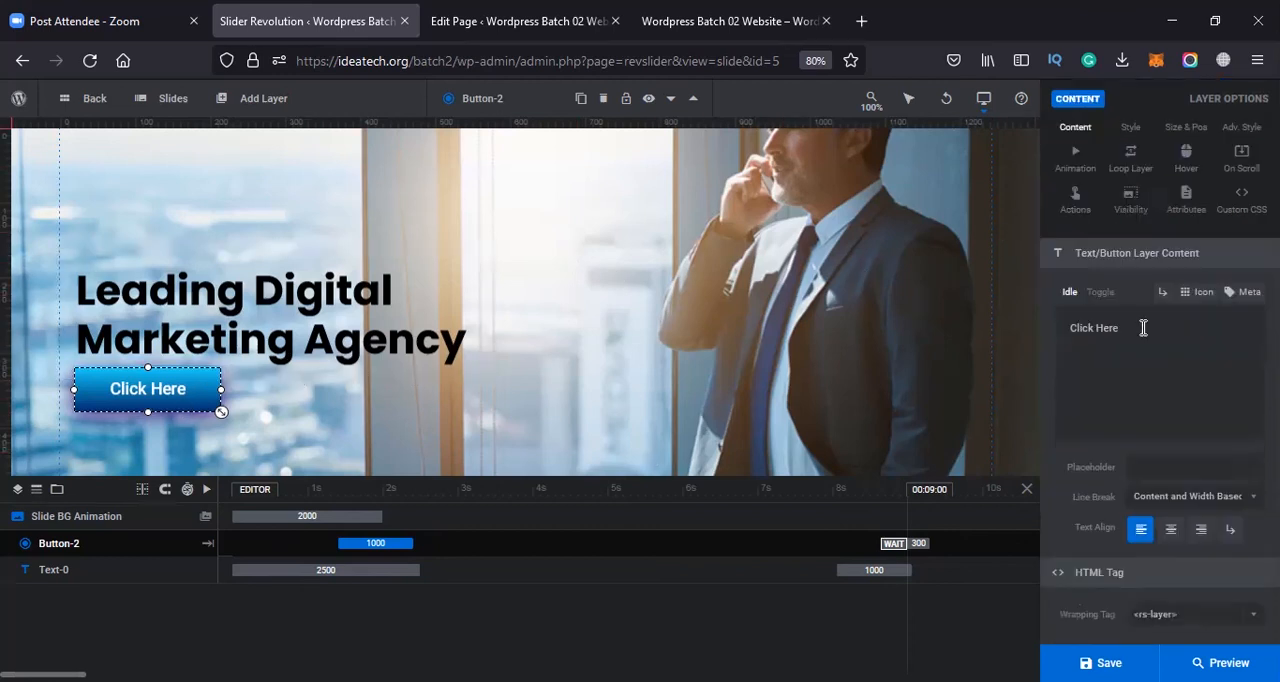
triple_click(1129, 250)
scroll(1169, 378, "down", 1)
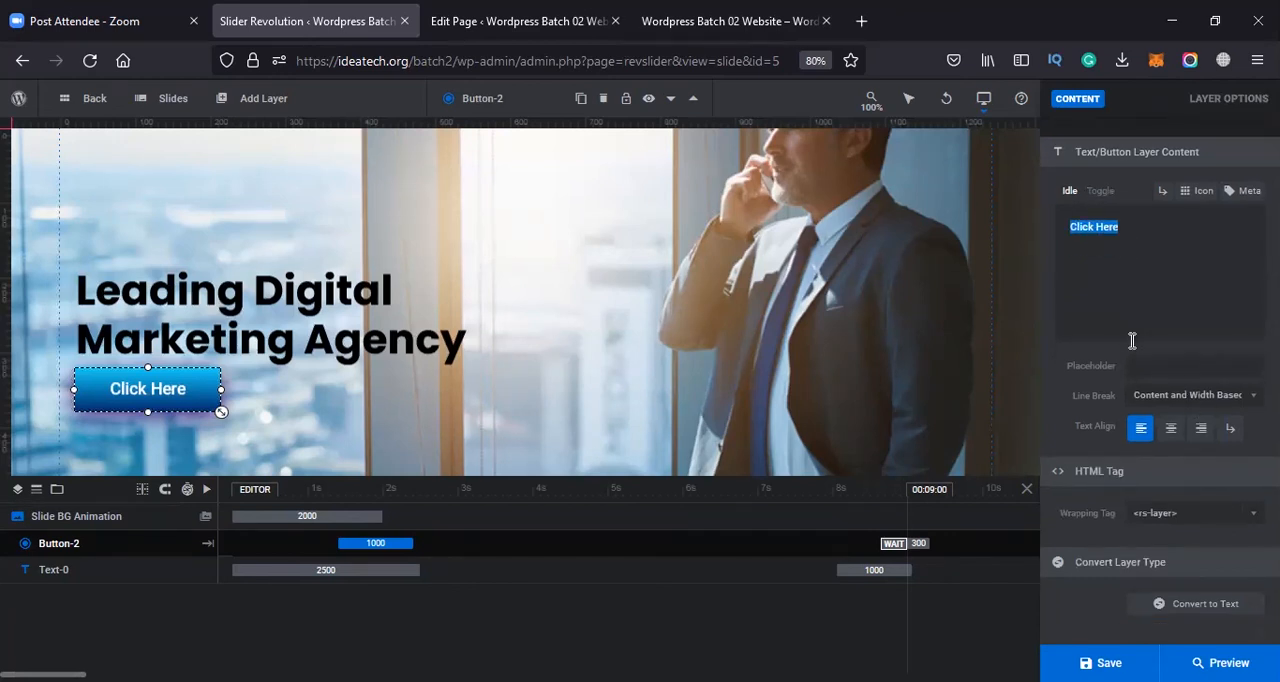
left_click(1183, 513)
left_click(1183, 513)
left_click(1171, 514)
scroll(1146, 371, "up", 5)
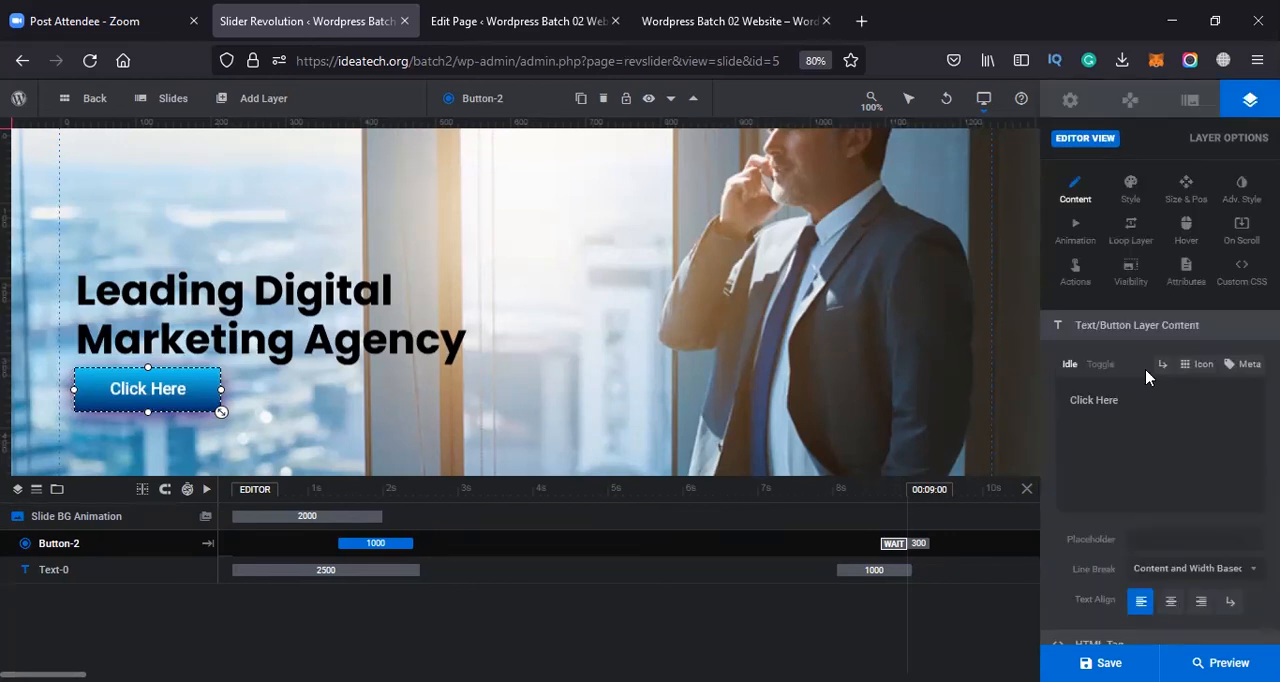
left_click(1130, 188)
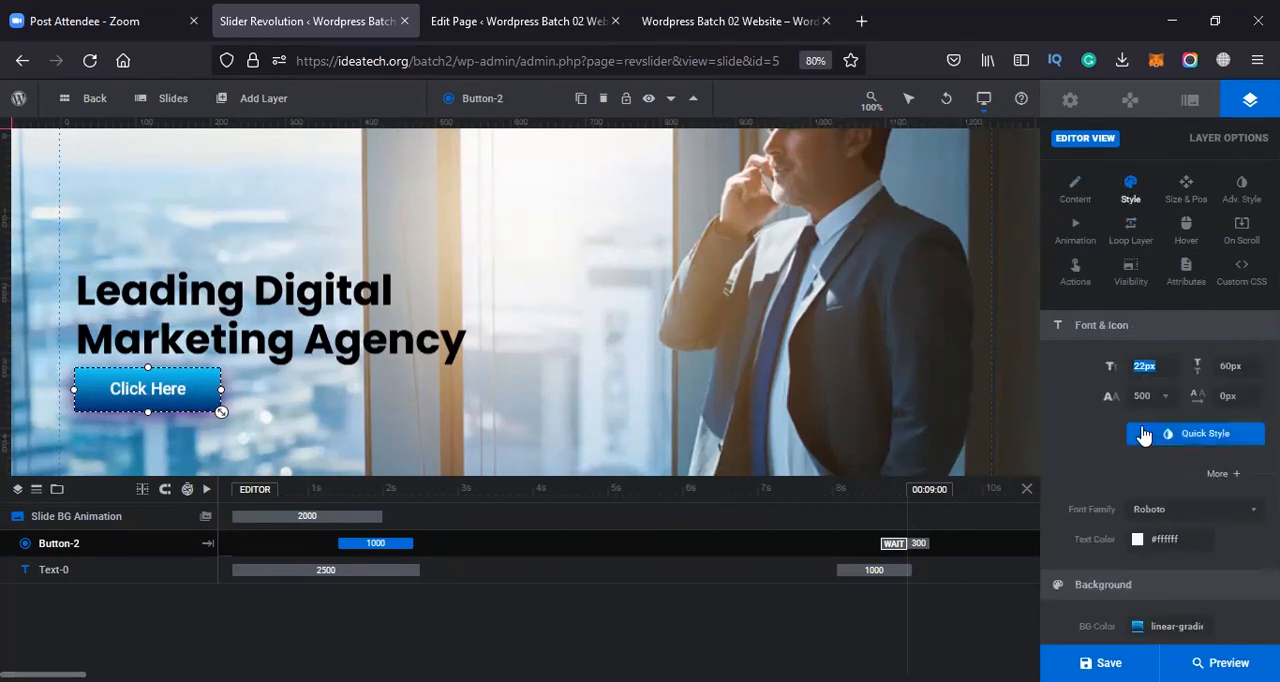
left_click(1230, 366)
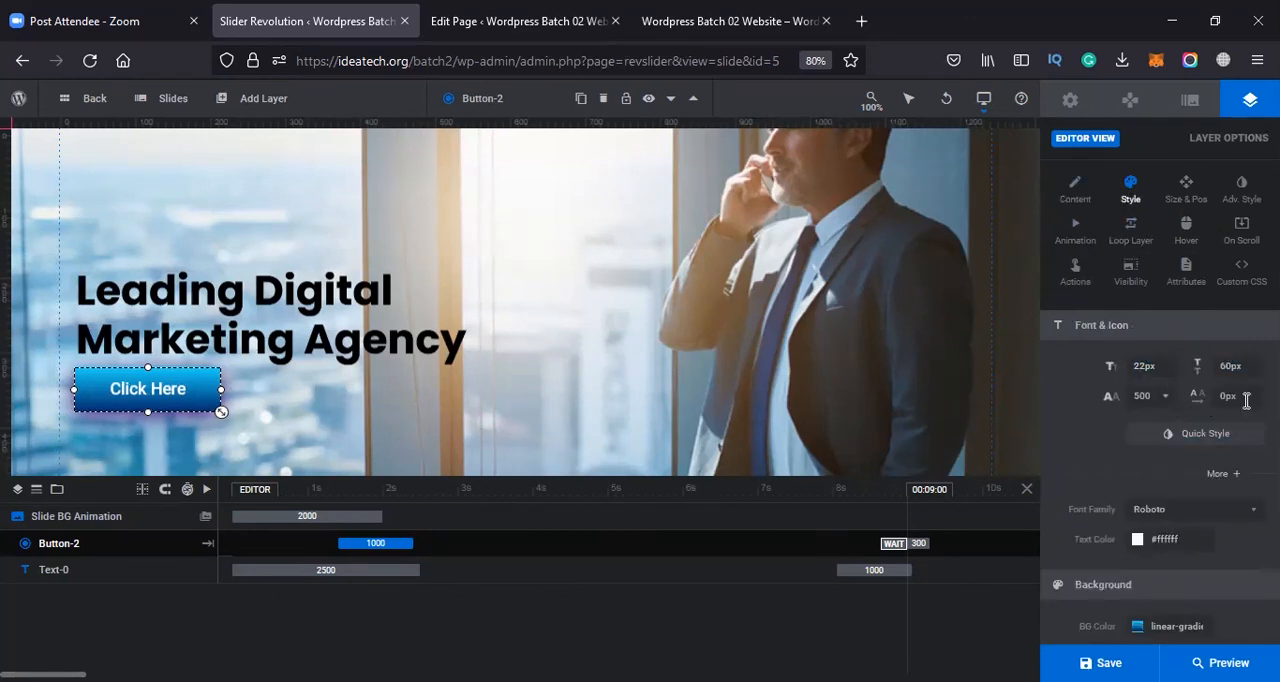
scroll(1137, 495, "down", 3)
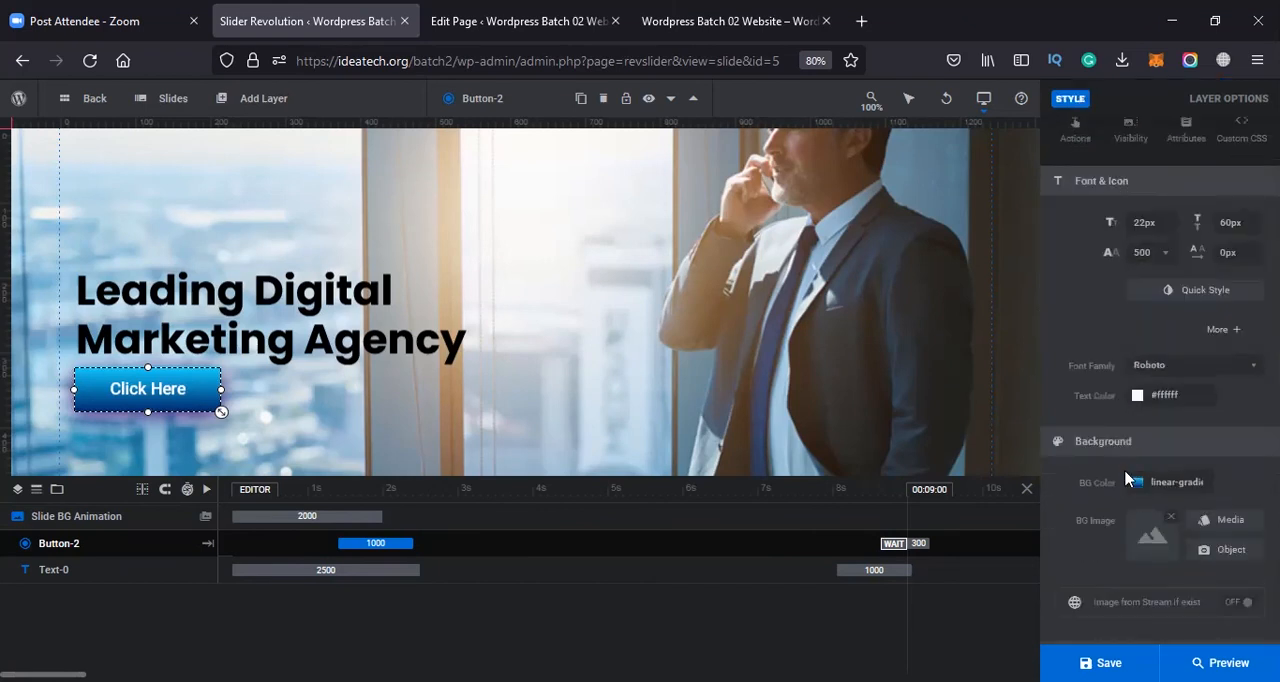
scroll(1130, 480, "down", 6)
scroll(1167, 435, "down", 2)
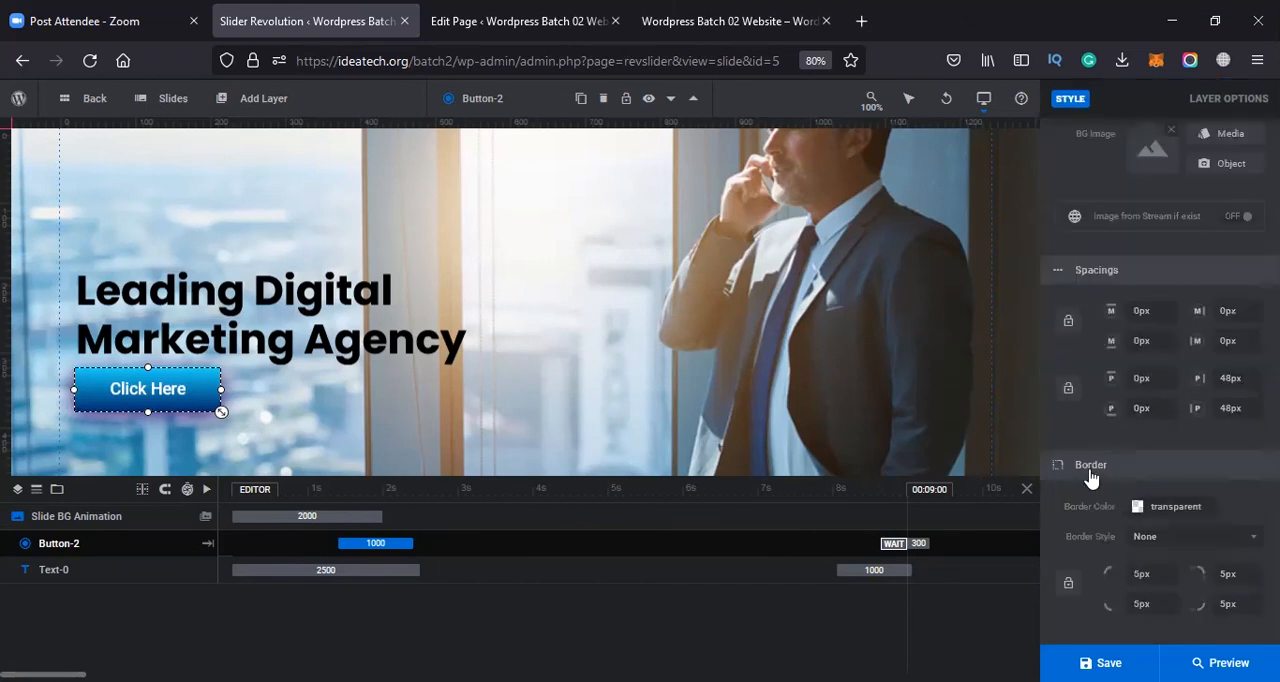
scroll(1186, 462, "up", 11)
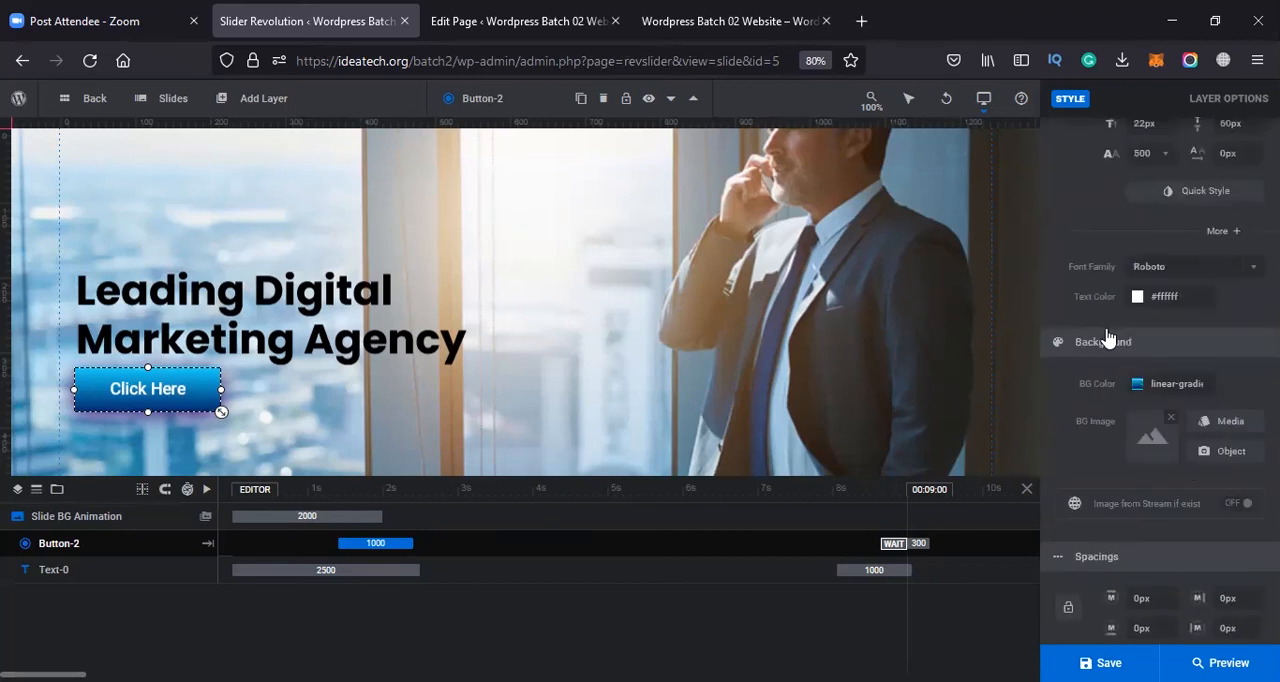
Examine the Click Here button's position, width and height, layer alignment, minimum and maximum size and responsive behavior settings
left_click(1186, 190)
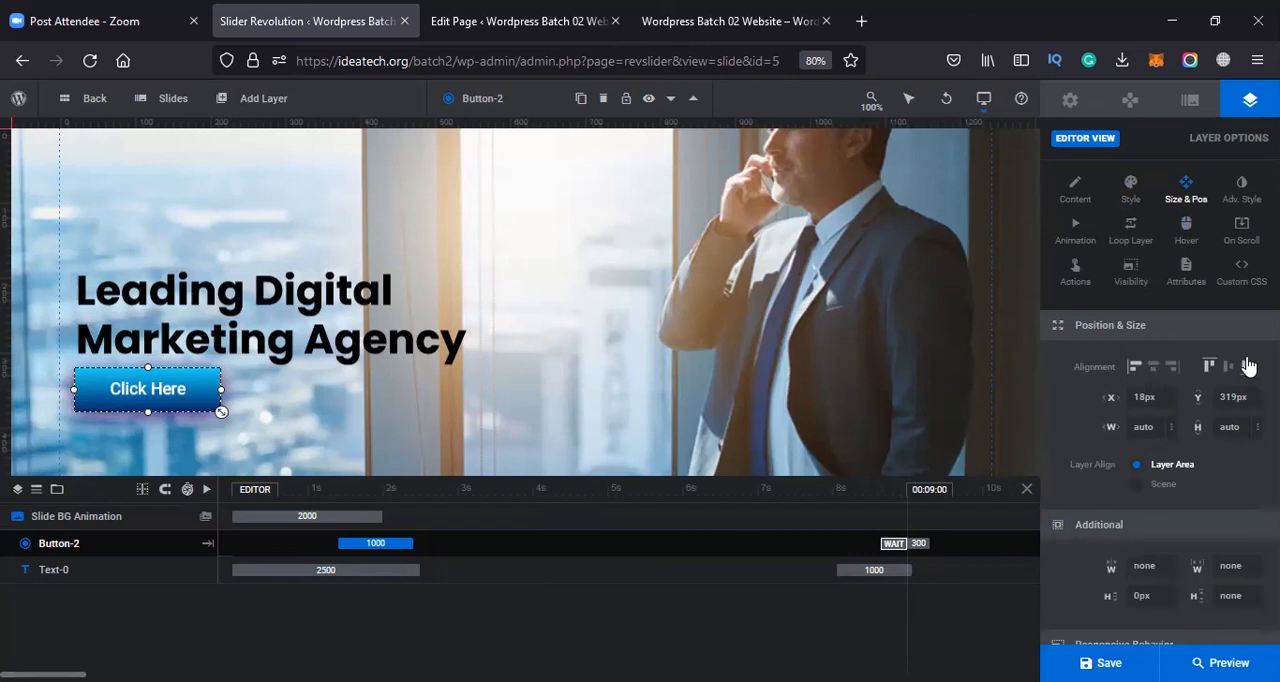
left_click(1151, 392)
left_click(1156, 428)
left_click(1250, 430)
scroll(1173, 512, "down", 1)
left_click(1160, 496)
left_click(1175, 528)
scroll(1234, 502, "down", 1)
left_click(1249, 427)
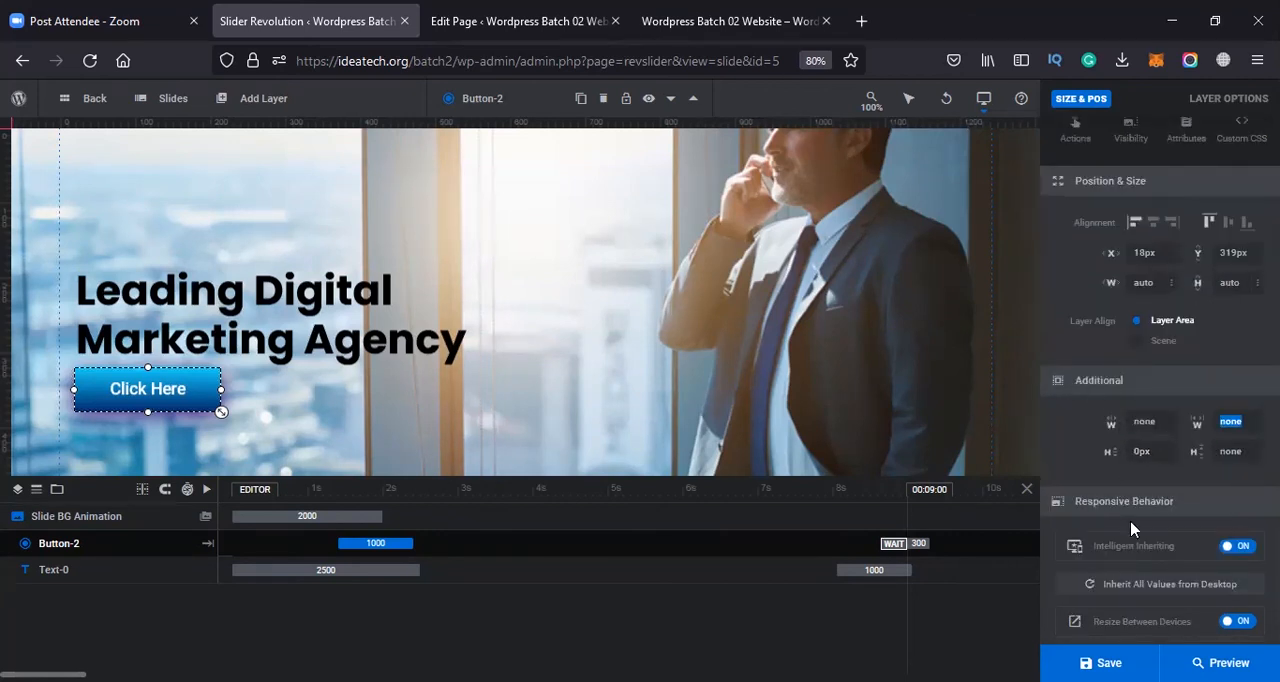
scroll(1135, 530, "down", 1)
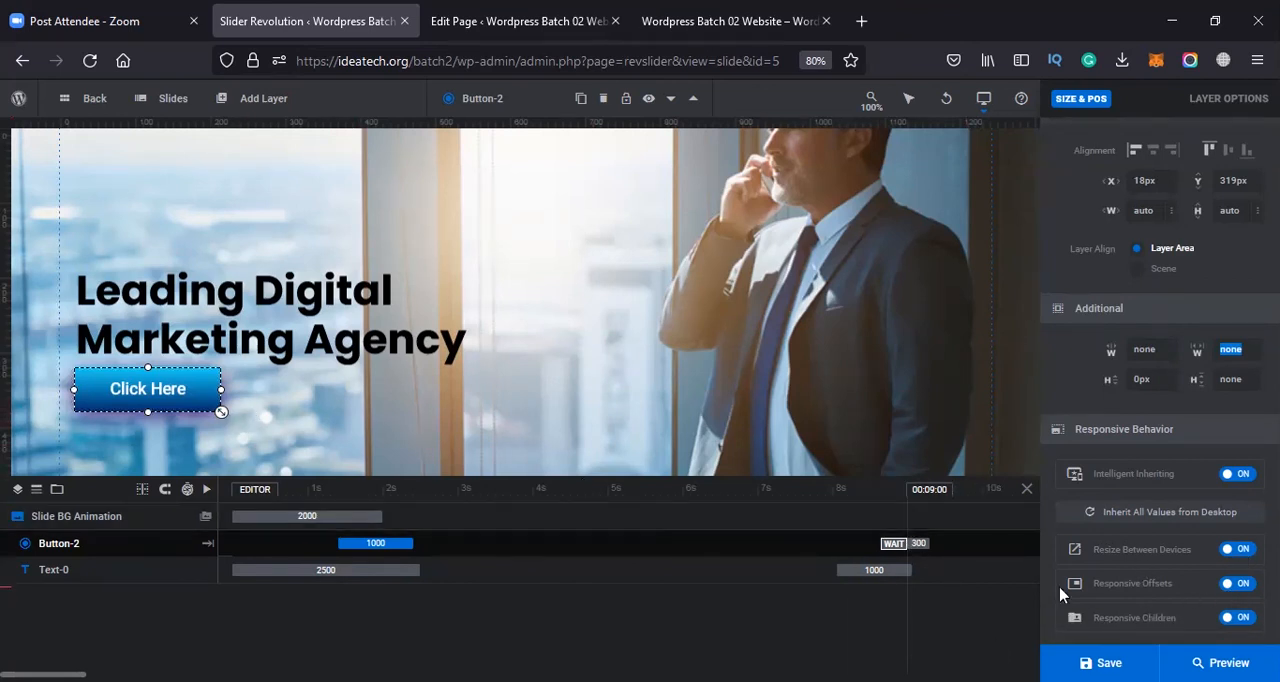
scroll(1170, 560, "up", 3)
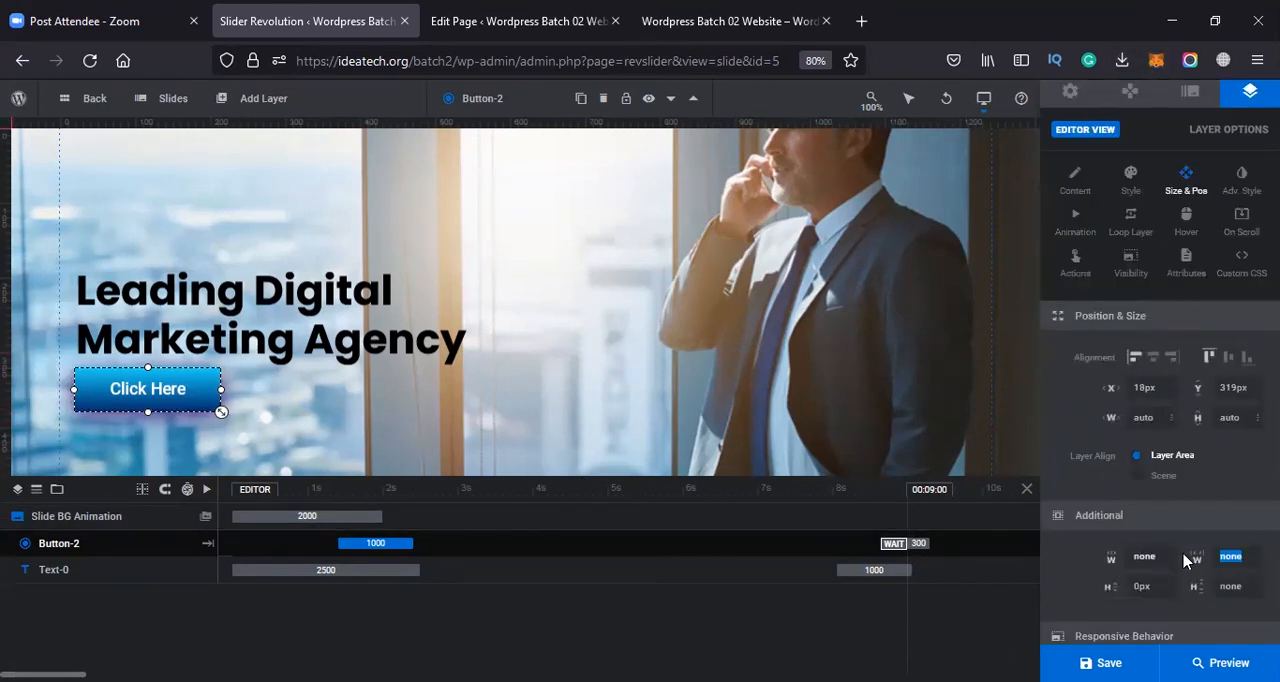
Try a 90deg X-axis rotation on the Click Here button in its advanced basic transforms
left_click(1244, 188)
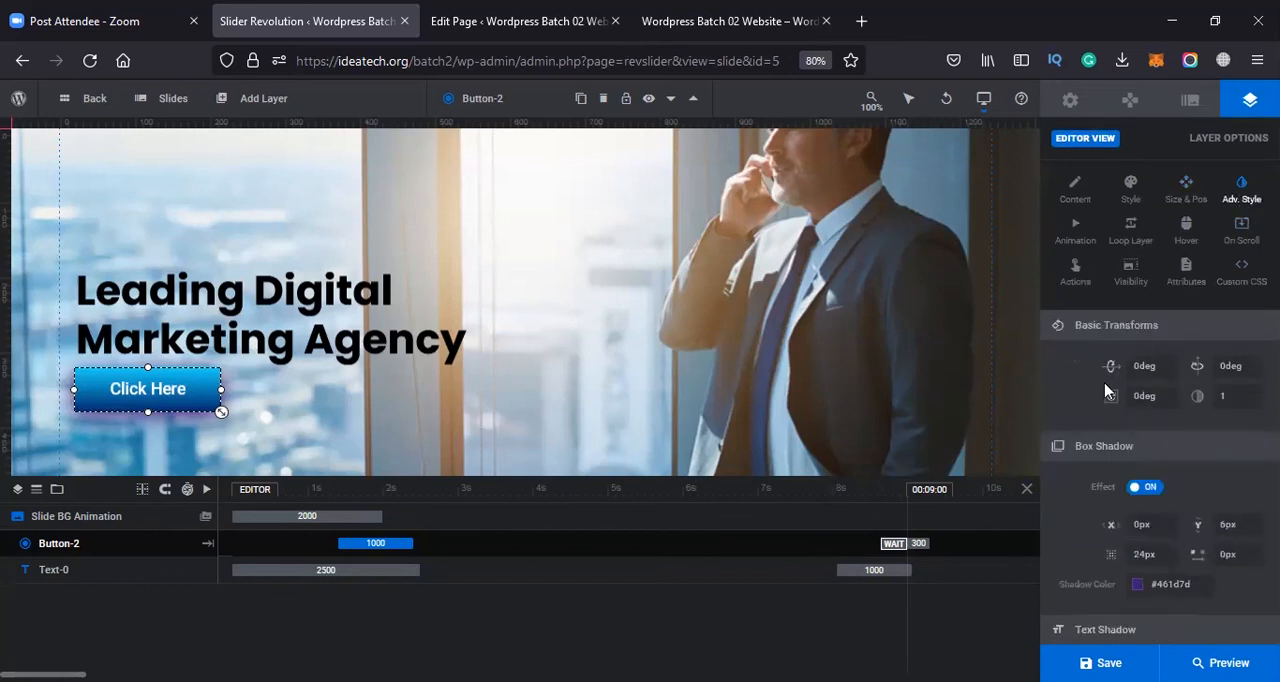
left_click(1156, 369)
type("9")
key("Tab")
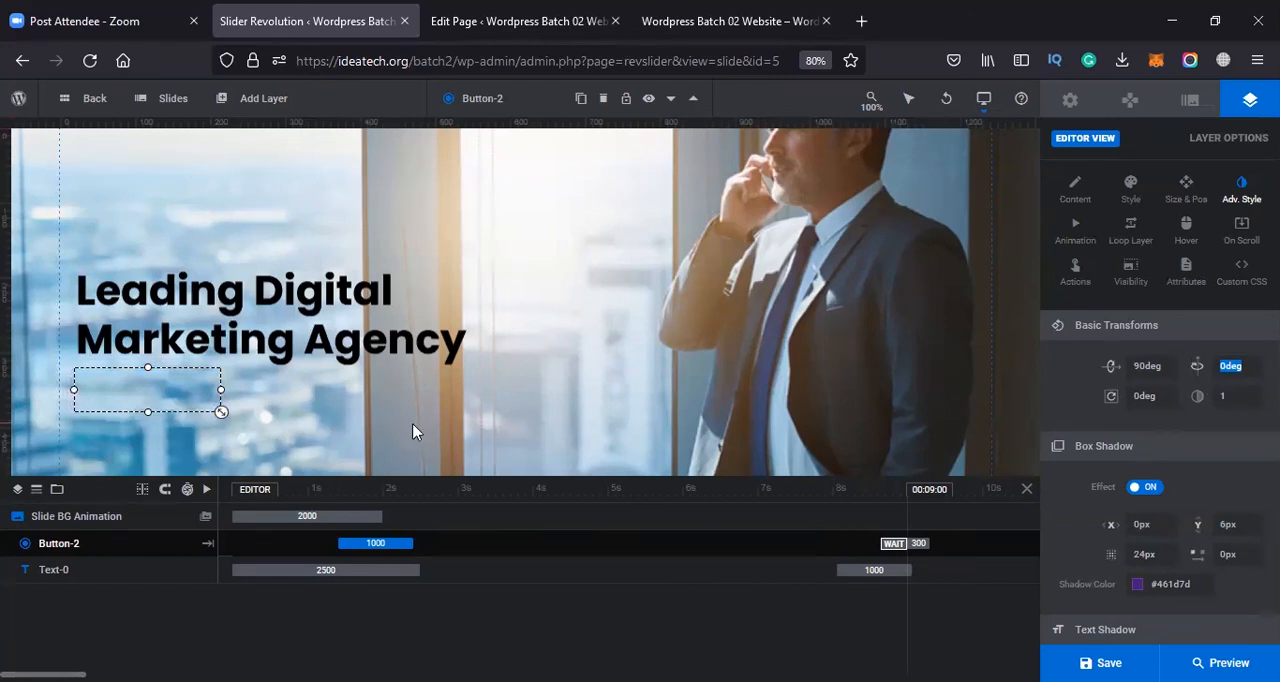
Try negative X-axis rotations down to -164deg on the Click Here button and reset the rotation to 0deg
left_click(1136, 370)
key("BackSpace")
key("Down")
key("Down")
key("Down")
key("Down")
key("Down")
key("Down")
key("Down")
key("Down")
key("Down")
key("Down")
key("Down")
key("Down")
key("Down")
key("Down")
key("Down")
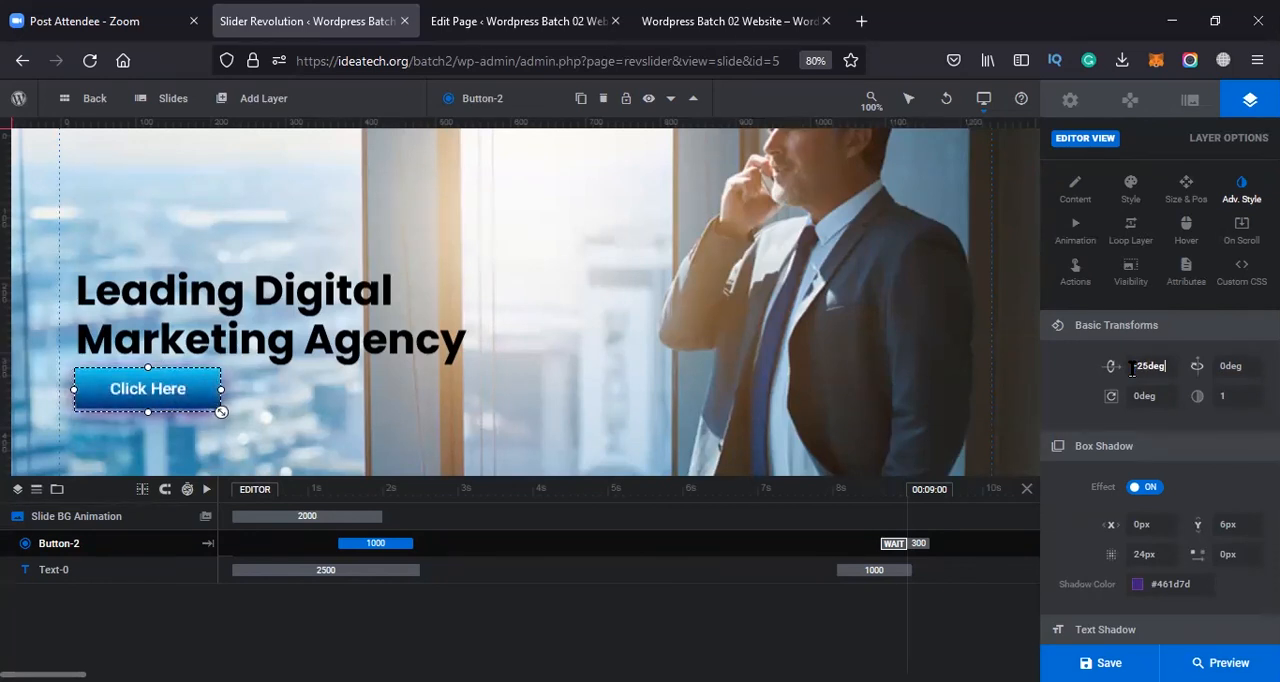
key("Down")
key("Down")
key("Down")
key("Down")
key("Down")
key("Down")
key("Down")
key("Down")
key("Down")
key("Down")
key("Down")
key("Down")
key("Down")
key("Down")
key("Down")
key("Down")
key("Down")
key("Down")
key("Down")
key("Down")
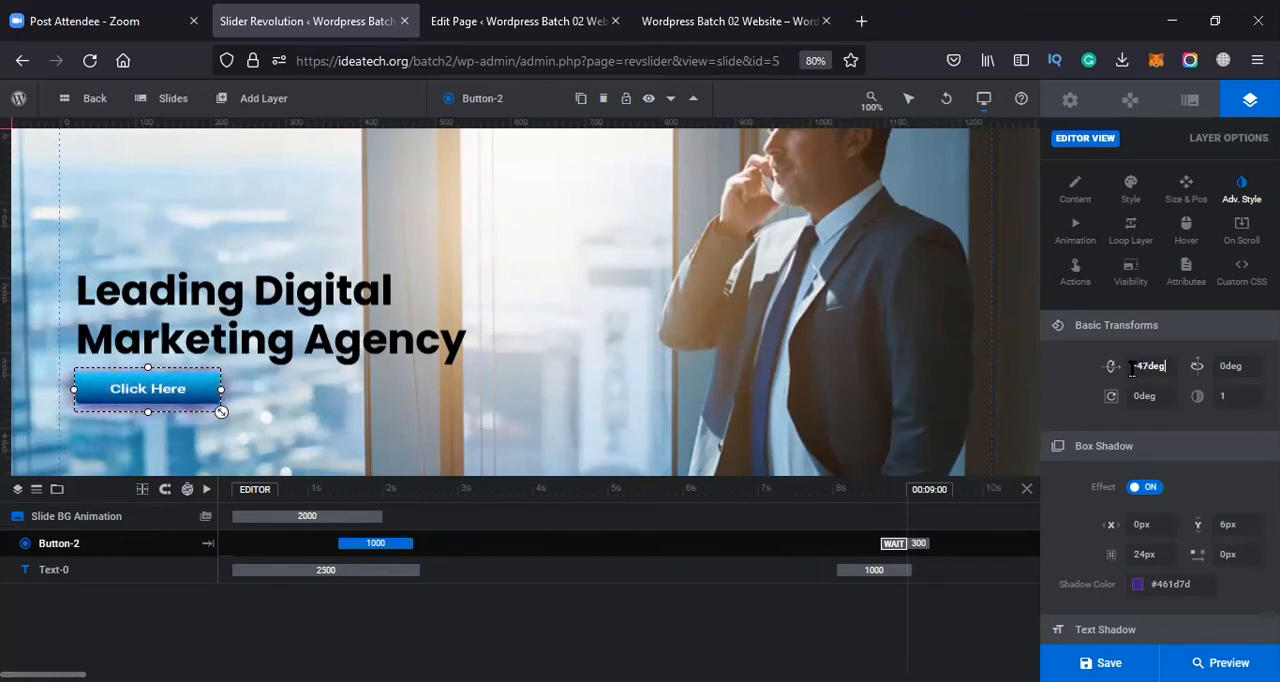
key("Down")
key("Down")
key("Down")
key("Down")
key("Down")
key("Down")
key("Down")
key("Down")
key("Down")
key("Down")
key("Down")
key("Down")
key("Down")
key("Down")
key("Down")
key("Down")
key("Down")
key("Down")
key("Down")
key("Down")
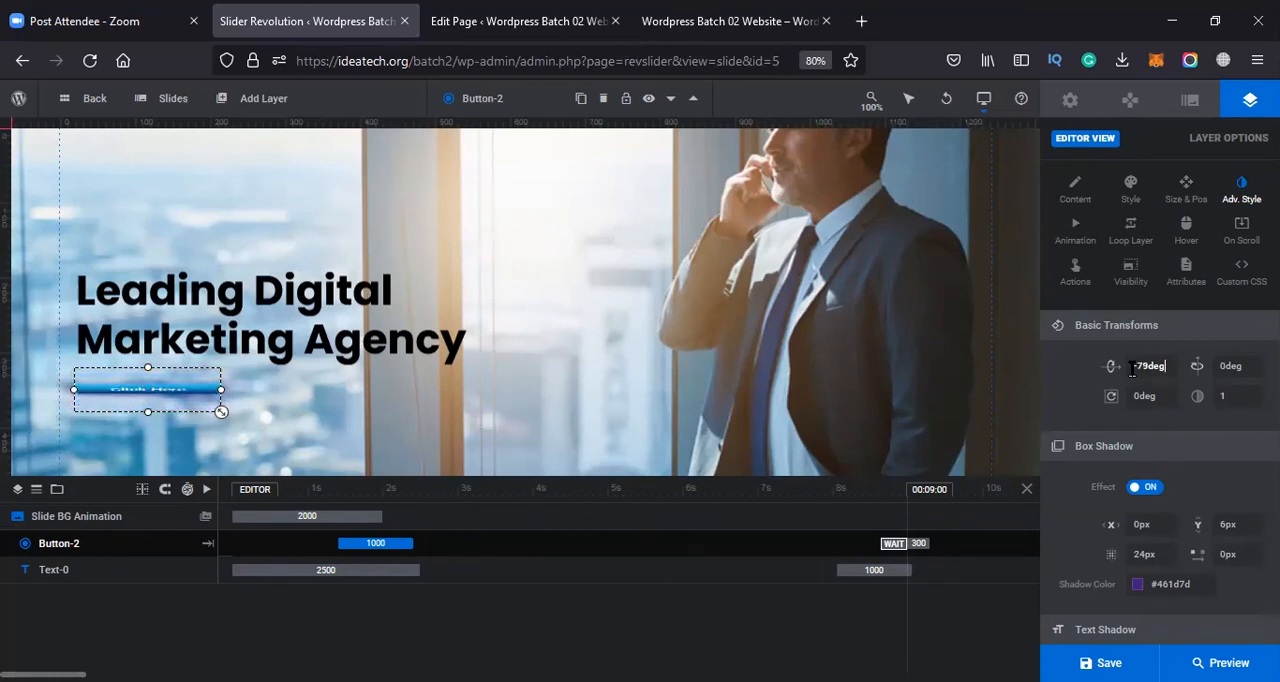
key("Down")
key("Down")
key("Down")
key("Down")
key("Down")
key("Down")
key("Down")
key("Down")
key("Down")
key("Down")
key("Down")
key("Down")
key("Down")
key("Down")
key("Down")
key("Down")
key("Down")
key("Down")
key("Down")
key("Down")
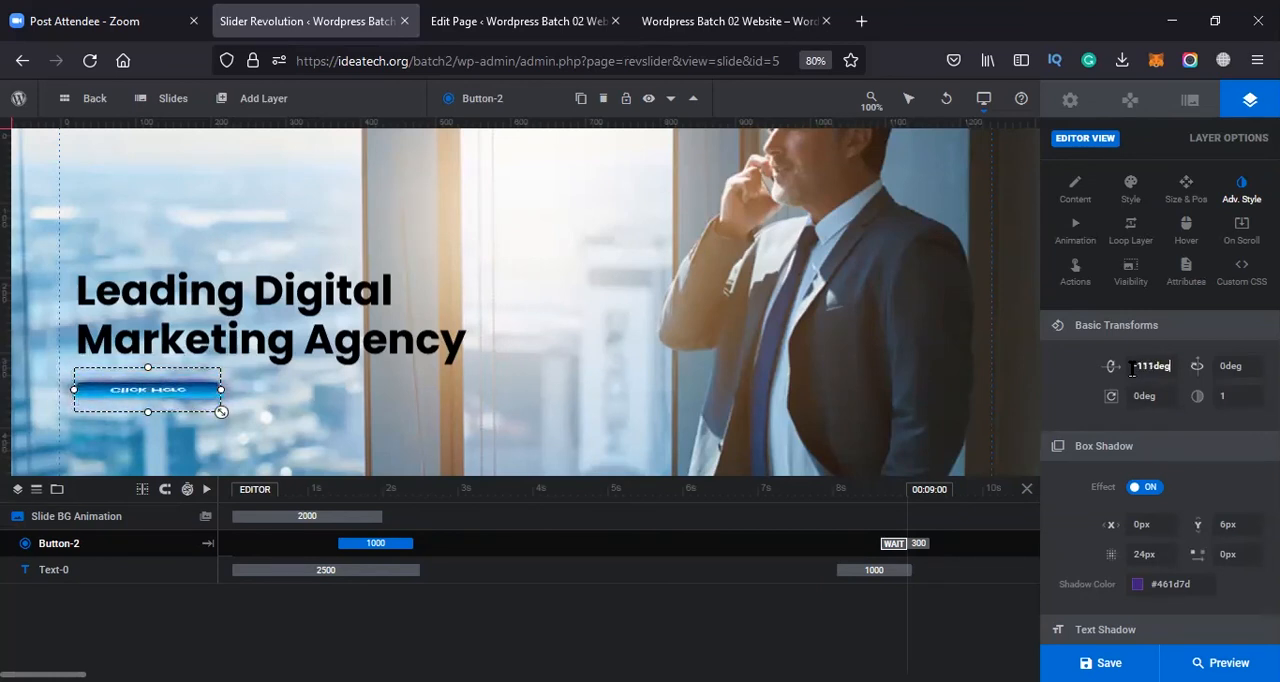
key("Down")
key("Down")
key("Down")
key("Down")
key("Down")
key("Down")
key("Down")
key("Down")
key("Down")
key("Down")
key("Down")
key("Down")
key("Down")
key("Down")
key("Down")
key("Down")
key("Down")
key("Down")
key("Down")
key("Down")
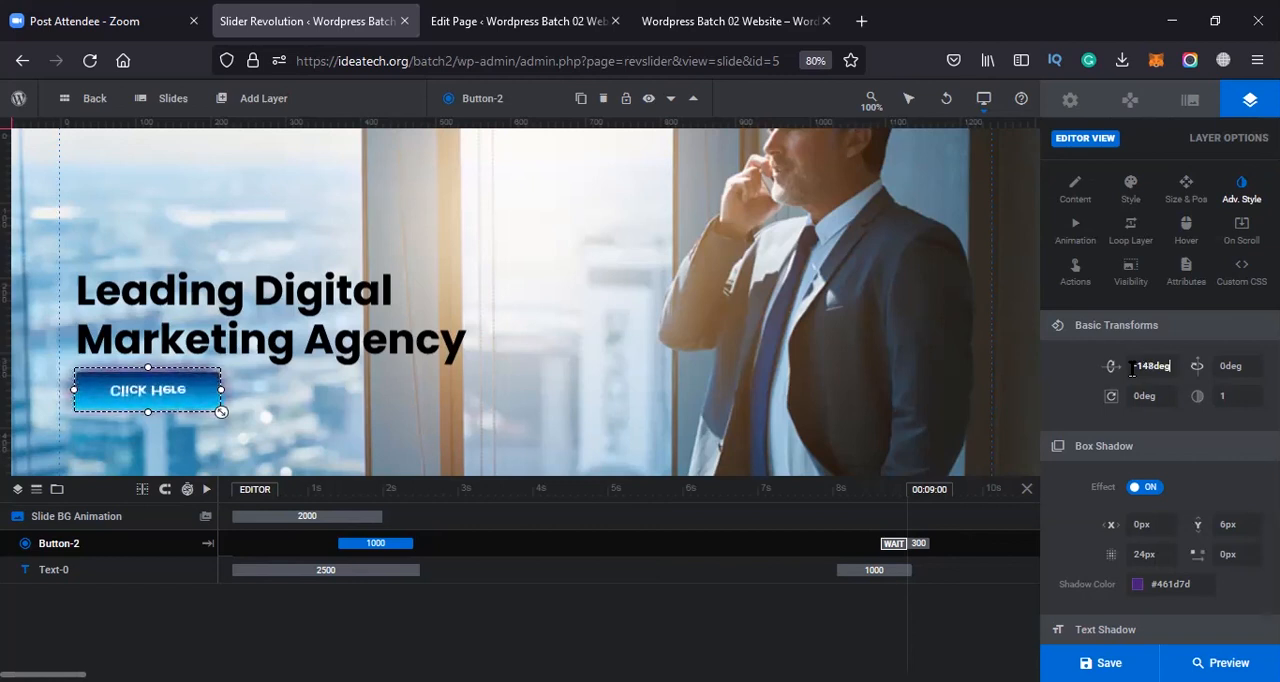
key("Down")
key("Down")
key("Down")
key("Down")
key("Down")
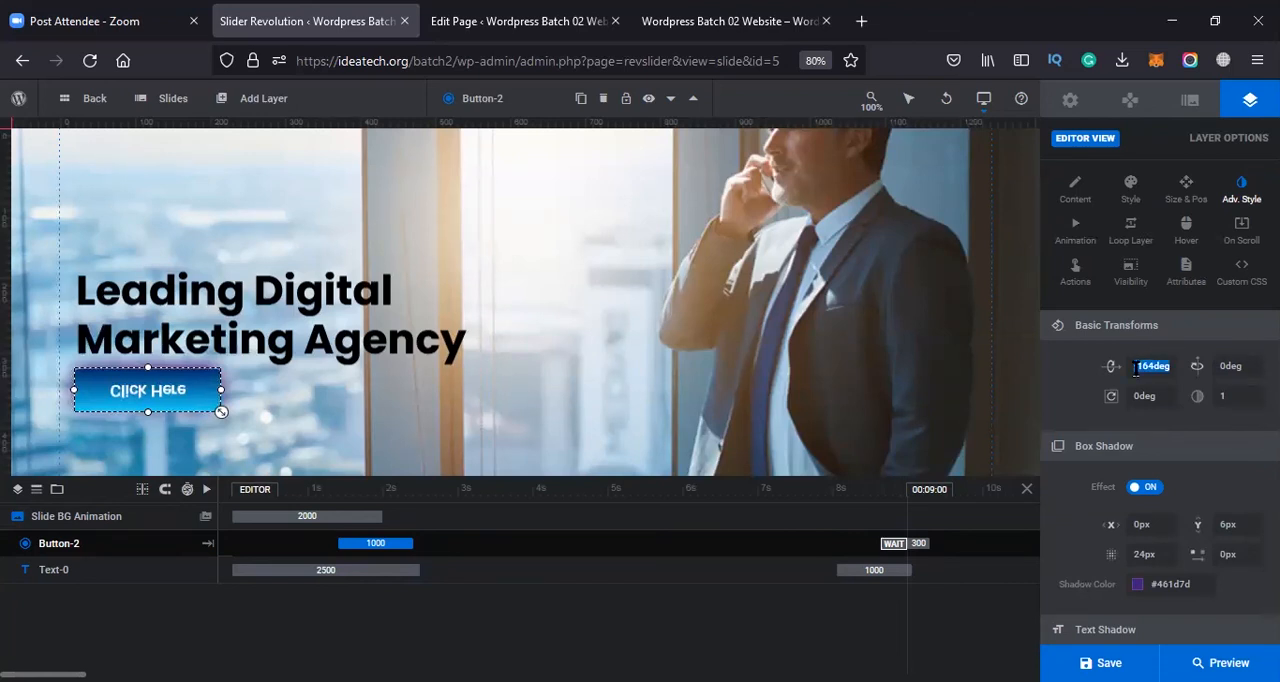
key("BackSpace")
key("Tab")
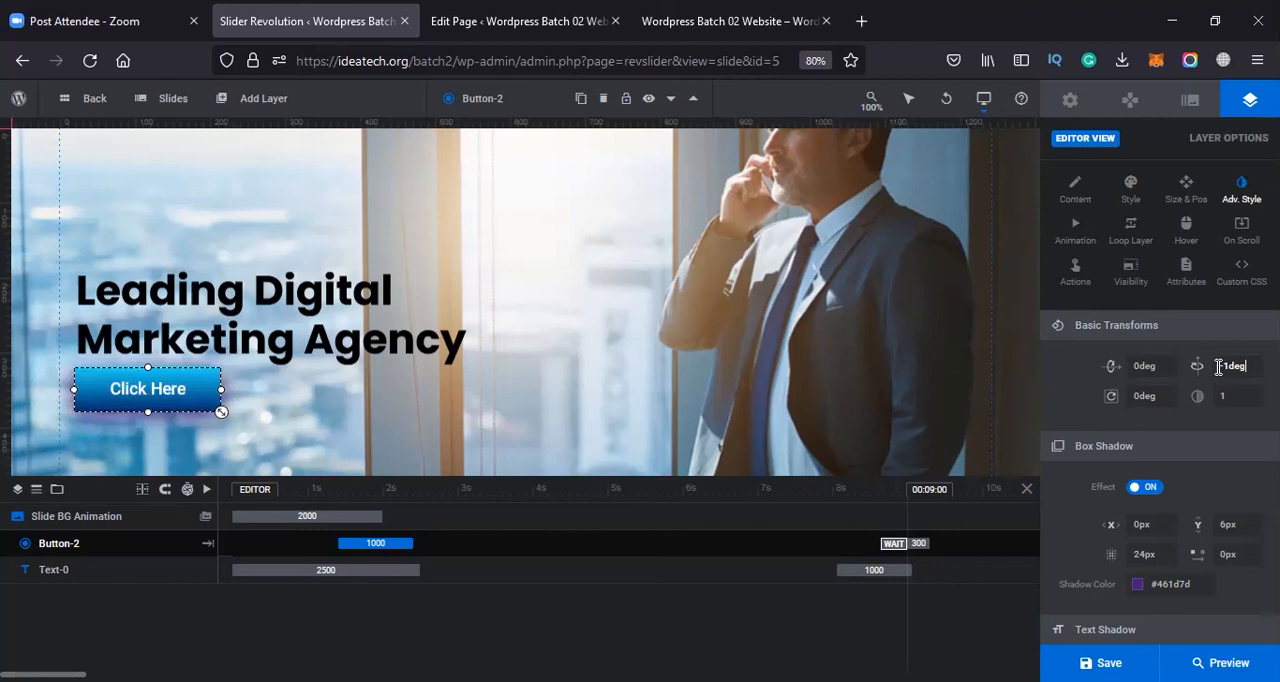
Try negative and positive Y-axis rotations, up to 39deg, on the Click Here button and reset the rotation to 0deg
key("Down")
key("Down")
key("Down")
key("Down")
key("Down")
key("Down")
key("Down")
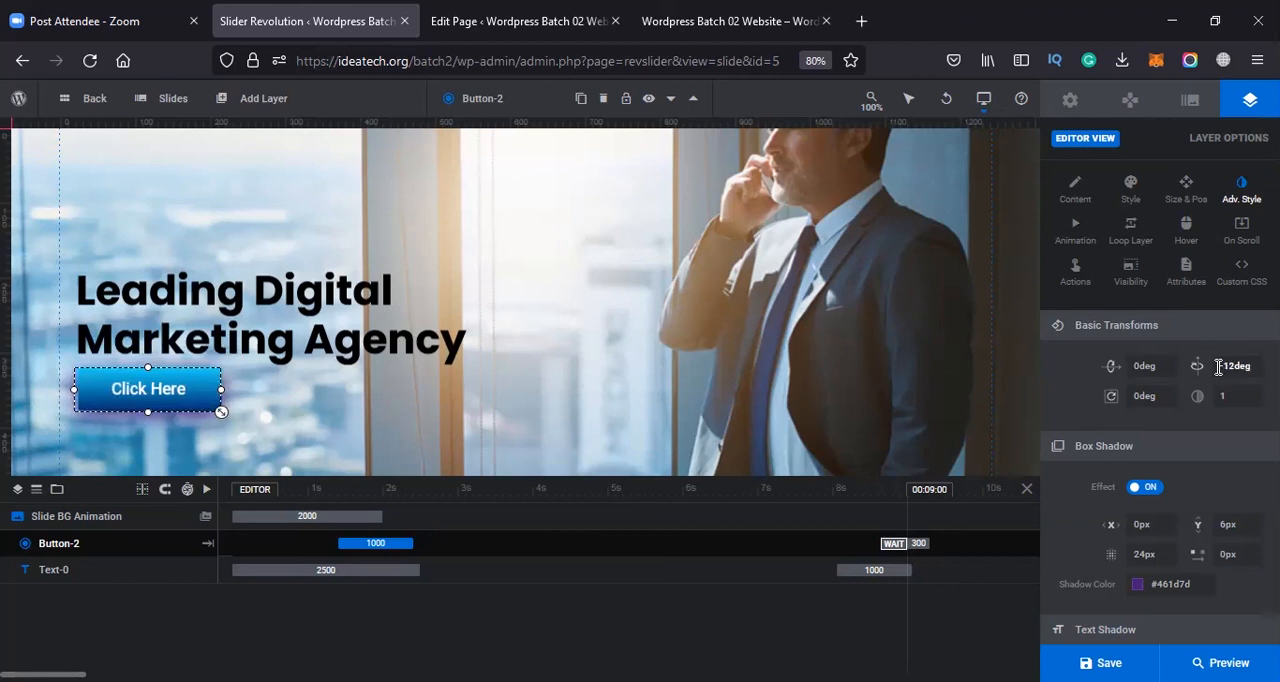
key("Down")
key("Down")
key("Down")
key("Down")
key("Down")
key("Down")
key("Down")
key("Down")
key("Down")
key("Down")
key("Down")
key("Down")
key("Down")
key("Down")
key("Down")
key("Down")
key("Down")
key("Down")
key("Down")
key("Down")
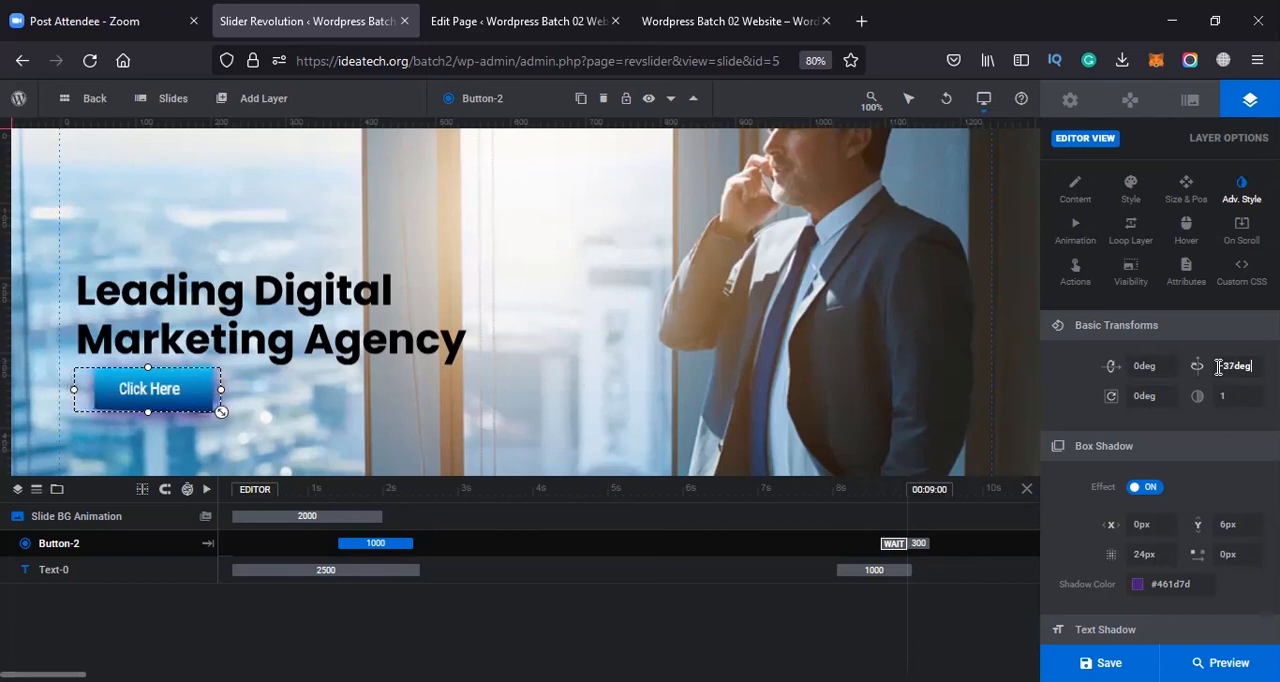
key("Down")
key("Down")
key("Down")
key("Down")
key("Down")
key("Down")
key("Down")
key("Down")
key("Down")
key("Down")
key("Down")
key("Down")
key("Down")
key("Down")
key("Down")
key("Up")
key("Up")
key("Up")
key("Up")
key("Up")
key("Up")
key("Up")
key("Up")
key("Up")
key("Up")
key("Up")
key("Up")
key("Up")
key("Up")
key("Up")
key("Up")
key("Up")
key("Up")
key("Up")
key("Up")
key("Up")
key("Up")
key("Up")
key("Up")
key("Up")
key("Up")
key("Up")
key("Up")
key("Up")
key("Up")
key("Up")
key("Up")
key("Up")
key("Up")
key("Up")
key("Up")
key("Up")
key("Up")
key("Up")
key("Up")
key("Up")
key("Up")
key("Up")
key("Up")
key("Up")
key("Up")
key("Up")
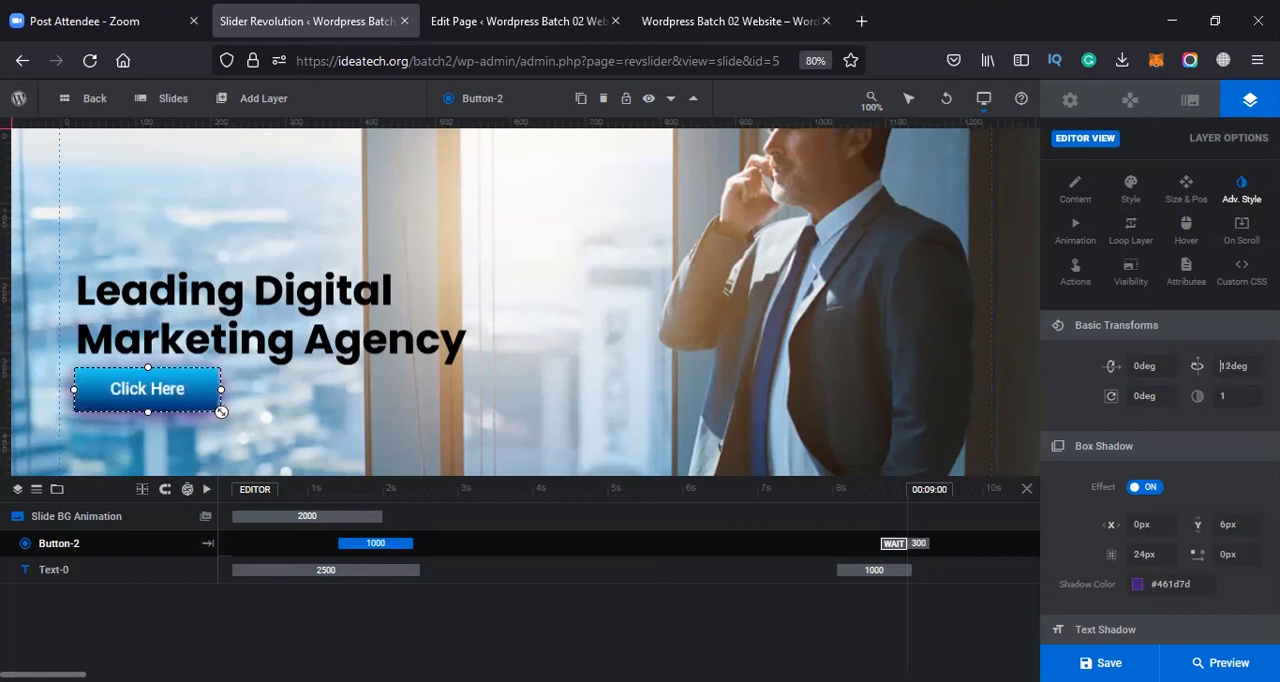
key("Up")
key("Up")
key("Up")
key("Up")
key("Up")
key("Up")
key("Up")
key("Up")
key("Up")
key("Up")
key("Up")
key("Up")
key("Up")
key("Up")
key("Up")
key("Up")
key("Up")
key("Up")
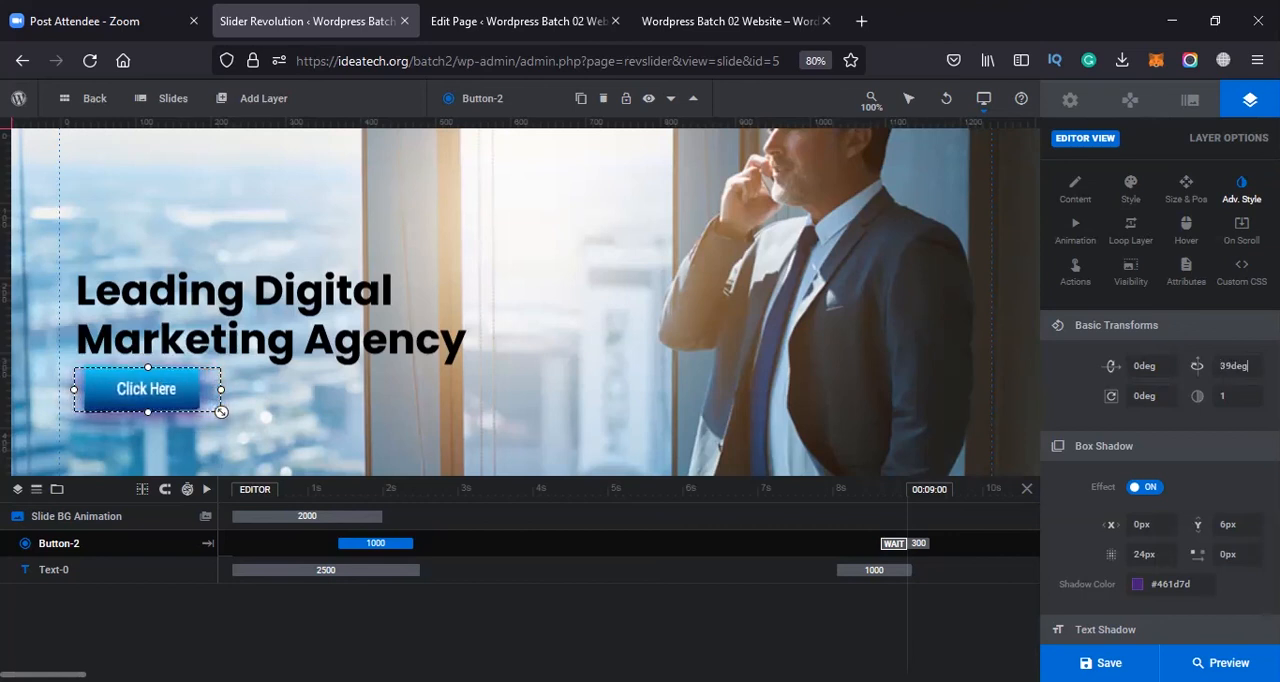
left_click_drag(1233, 366, 1107, 396)
type("0")
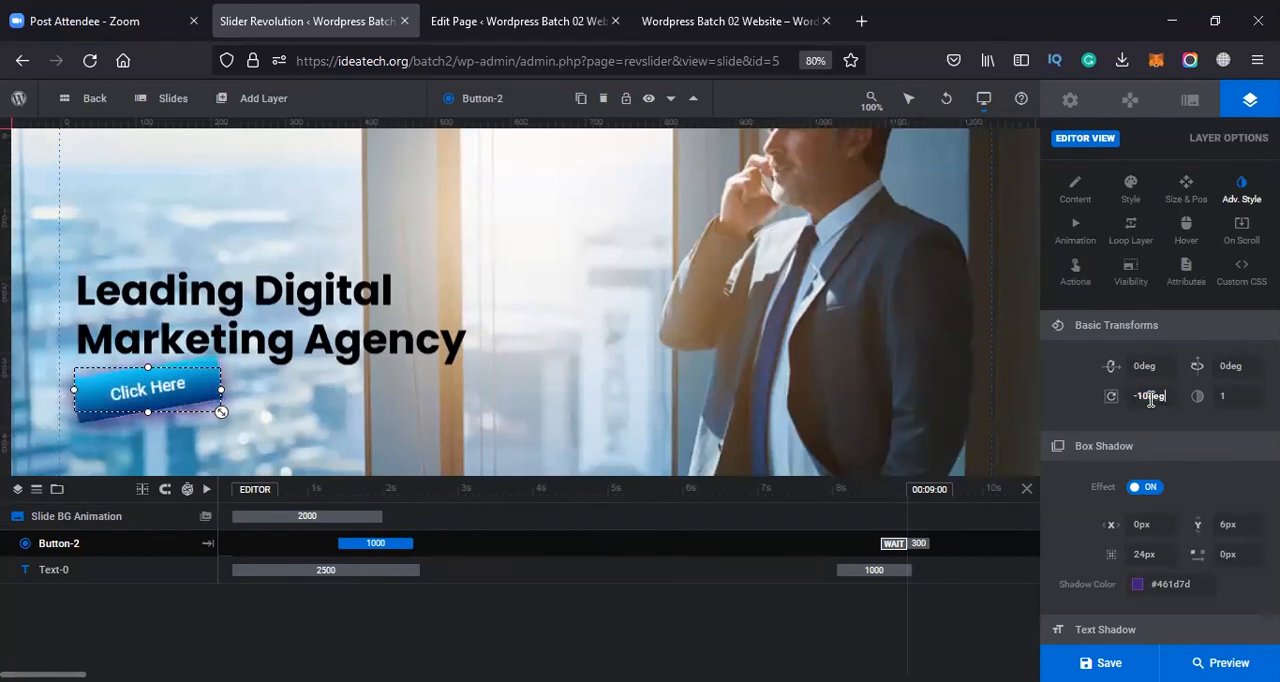
Try tilting the Click Here button with Z-axis rotations in both directions, including -47deg, and reset the rotation to 0deg
key("Down")
key("Down")
key("Down")
key("Down")
key("Down")
key("Down")
key("Down")
key("Down")
key("Down")
key("Down")
key("Down")
key("Down")
key("Down")
key("Down")
key("Down")
key("Down")
key("Down")
key("Down")
key("Down")
key("Down")
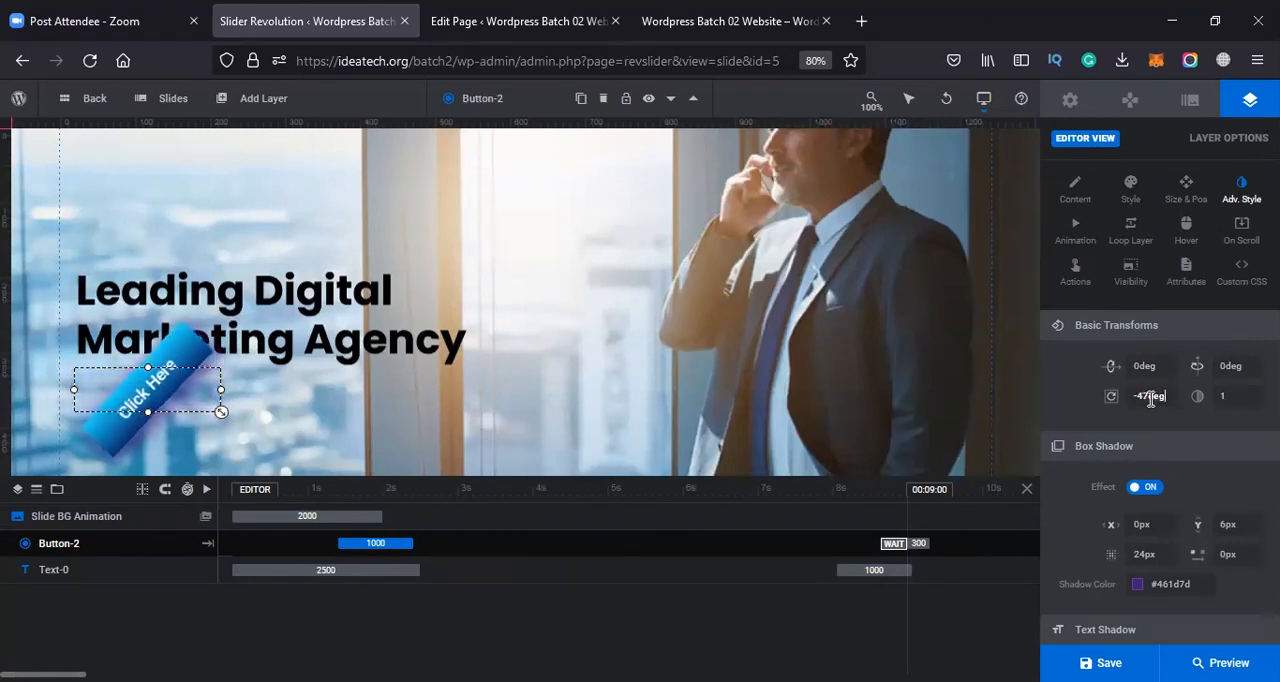
key("Up")
key("Up")
key("Up")
key("Up")
key("Up")
key("Up")
key("Up")
key("Up")
key("Up")
key("Up")
key("Up")
key("Up")
key("Up")
key("Up")
key("Up")
key("Up")
key("Up")
key("Up")
key("Up")
key("Up")
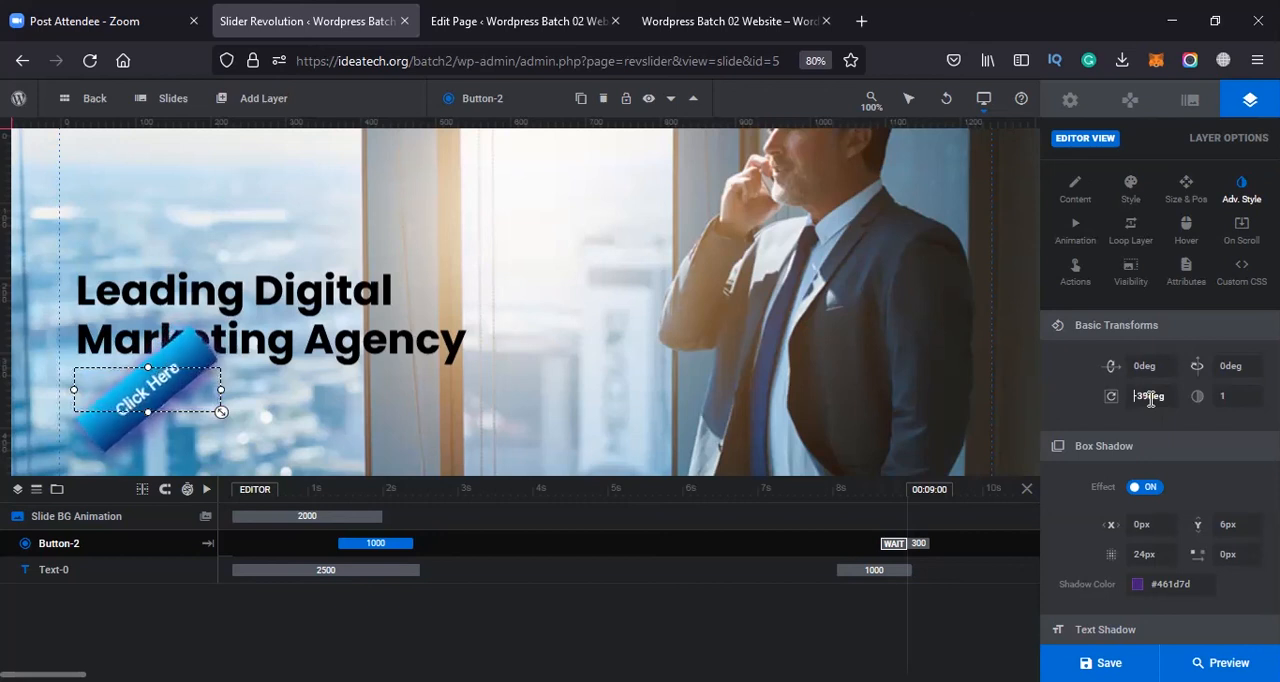
key("Up")
key("Up")
key("Up")
key("Up")
key("Up")
key("Up")
key("Up")
key("Up")
key("Up")
key("Up")
key("Up")
key("Up")
key("Up")
key("Up")
key("Up")
key("Up")
key("Up")
key("Up")
key("Up")
key("Up")
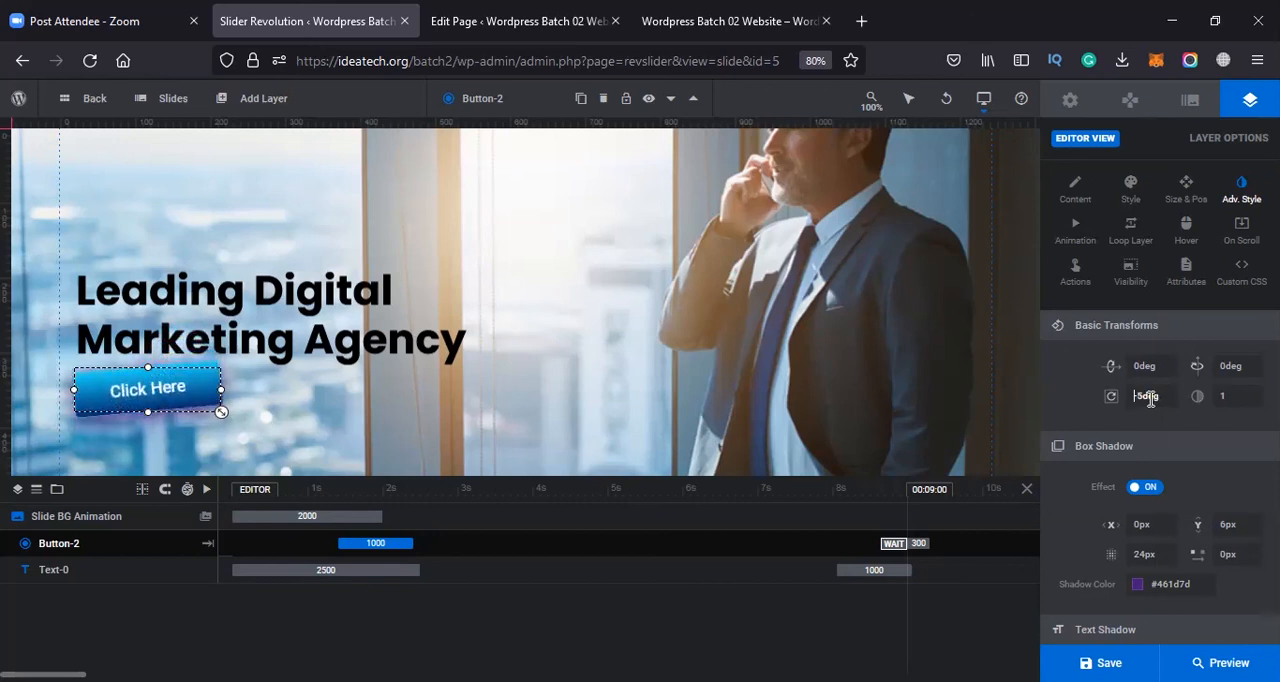
key("Up")
key("Up")
key("Up")
key("Up")
key("Up")
key("Up")
key("Up")
key("Up")
key("Up")
key("Up")
key("Up")
key("Up")
key("Up")
key("Up")
key("Up")
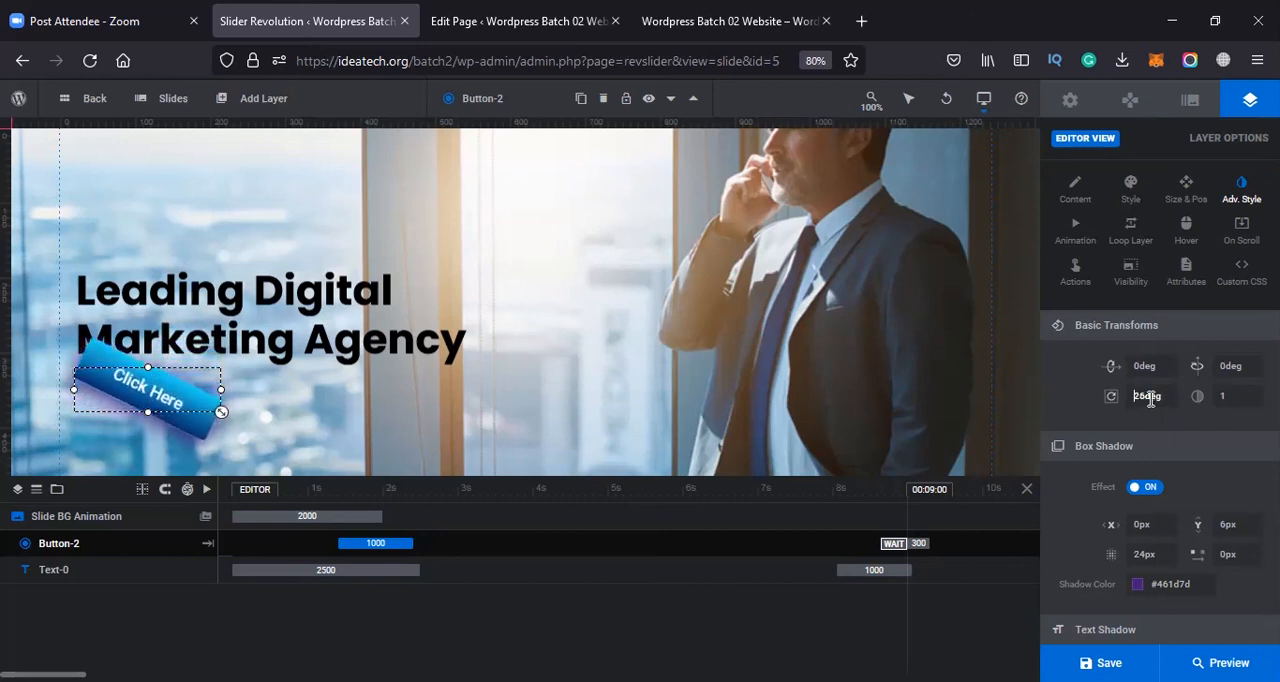
double_click(1145, 401)
type("0")
Try lowering the Click Here button's opacity to 0 in the basic transforms and restore it to 1
left_click(1232, 396)
key("Down")
key("Down")
key("Down")
key("Down")
key("Down")
key("Down")
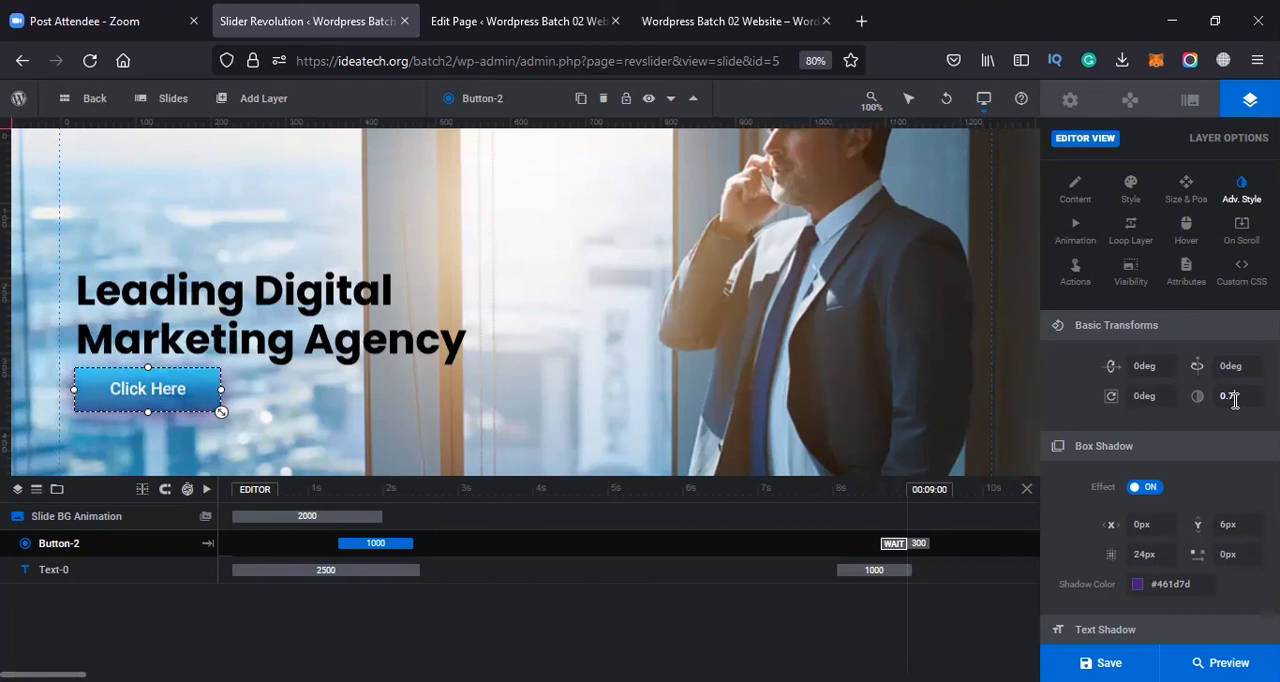
key("Down")
key("Down")
key("Down")
key("Down")
key("Down")
key("Down")
key("Down")
key("Down")
key("Down")
key("Down")
key("Down")
key("Down")
key("Down")
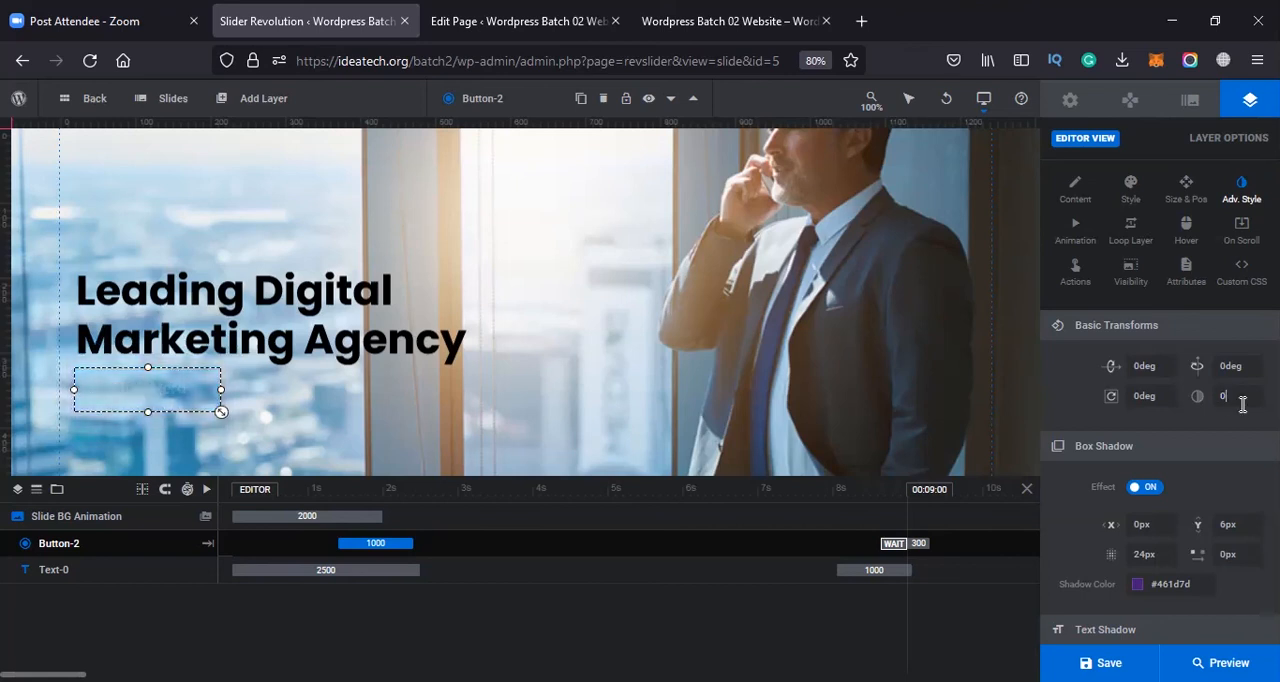
key("Up")
key("Up")
key("Up")
key("Up")
key("Up")
key("Up")
key("Up")
key("Up")
key("Up")
key("Up")
key("Up")
key("Up")
key("Up")
key("Up")
key("Up")
key("Up")
key("Up")
key("Up")
key("Up")
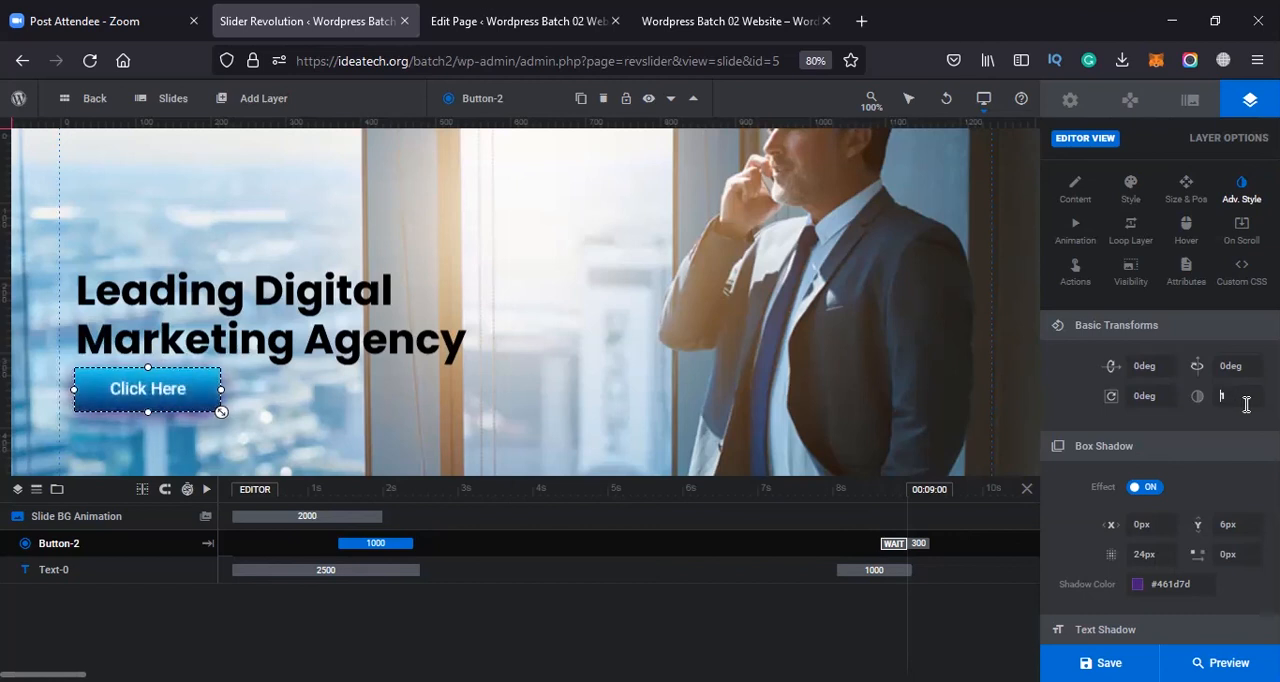
Toggle the Click Here button's box shadow effect off and on to compare its look
scroll(1136, 437, "down", 1)
left_click(1144, 420)
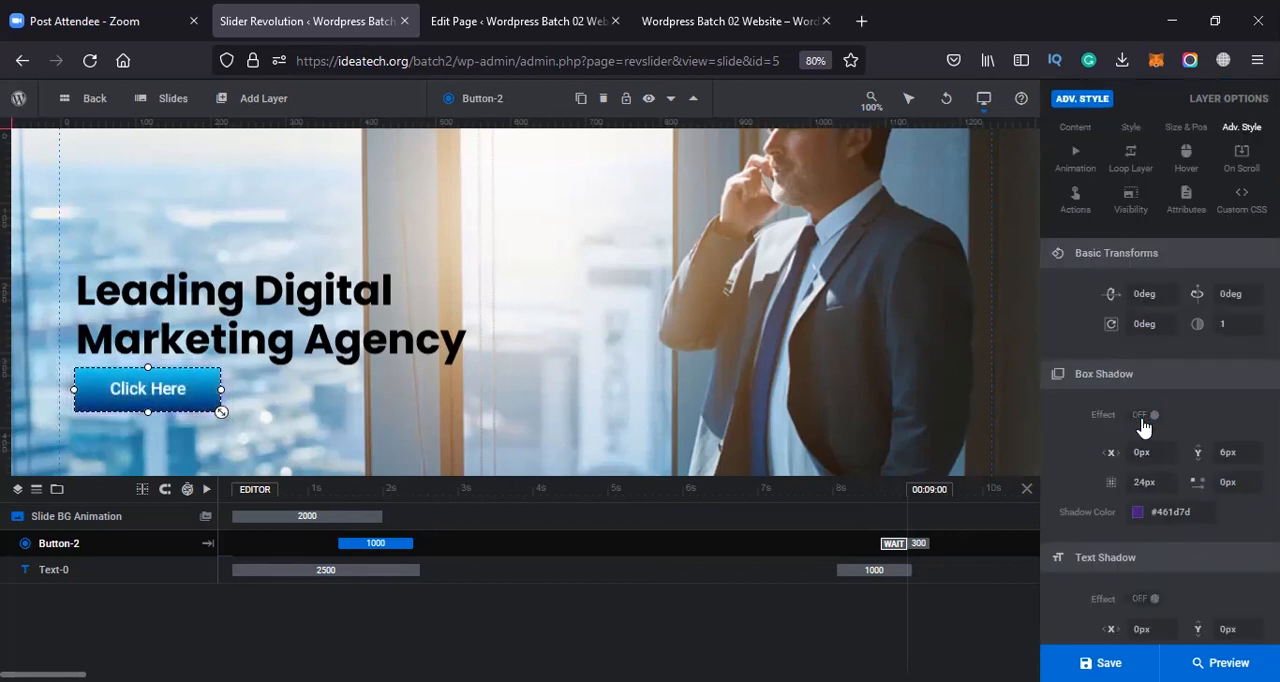
left_click(1143, 424)
left_click(1143, 424)
left_click(1144, 424)
Set the Click Here button's box shadow color to the black preset (#000000)
left_click(1139, 514)
left_click_drag(713, 310, 614, 424)
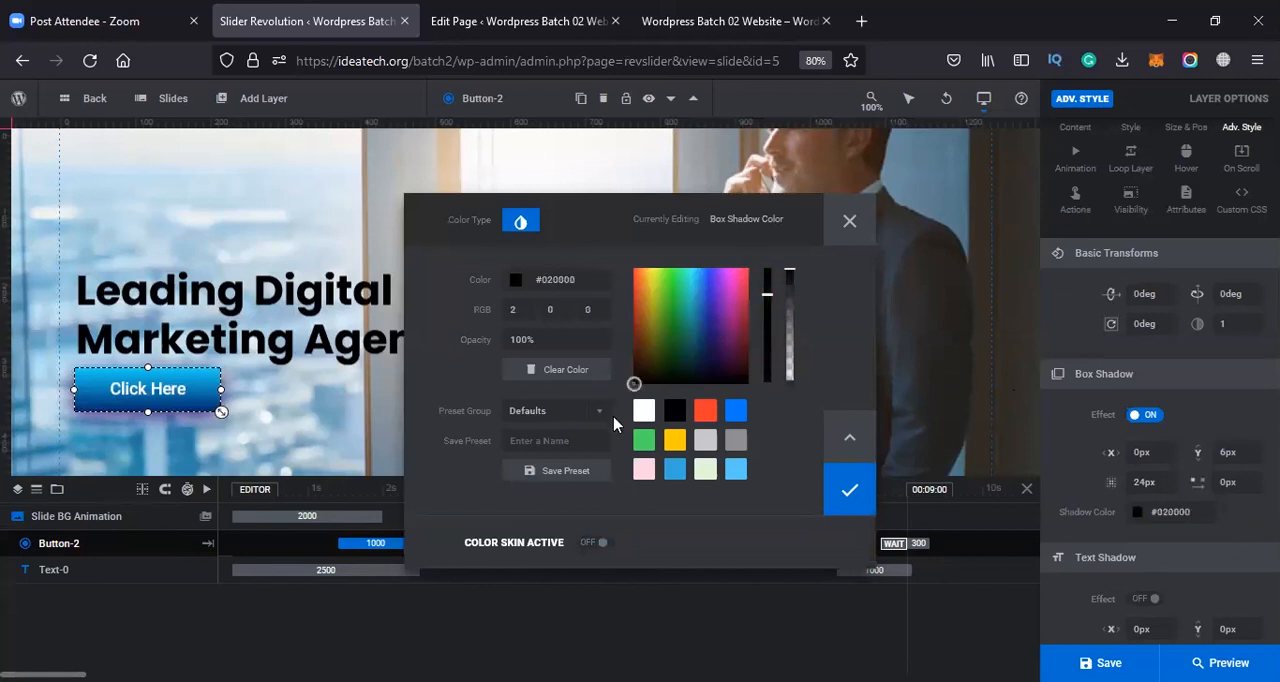
left_click(673, 413)
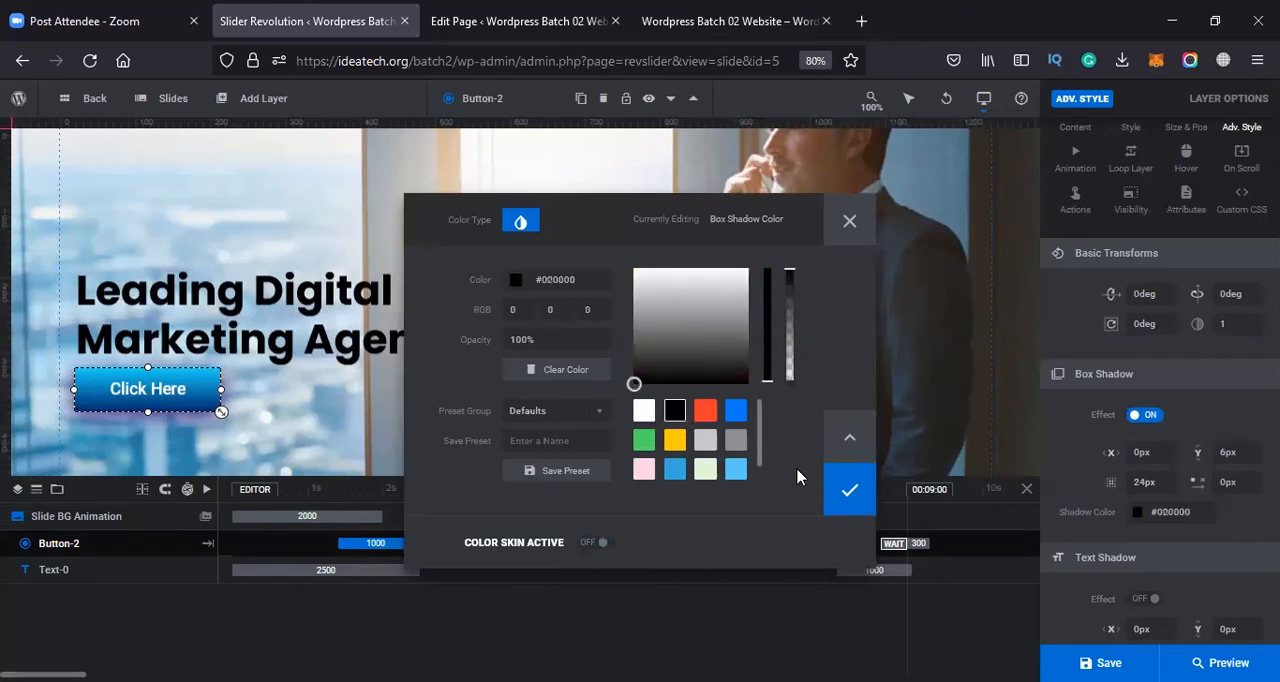
left_click(862, 508)
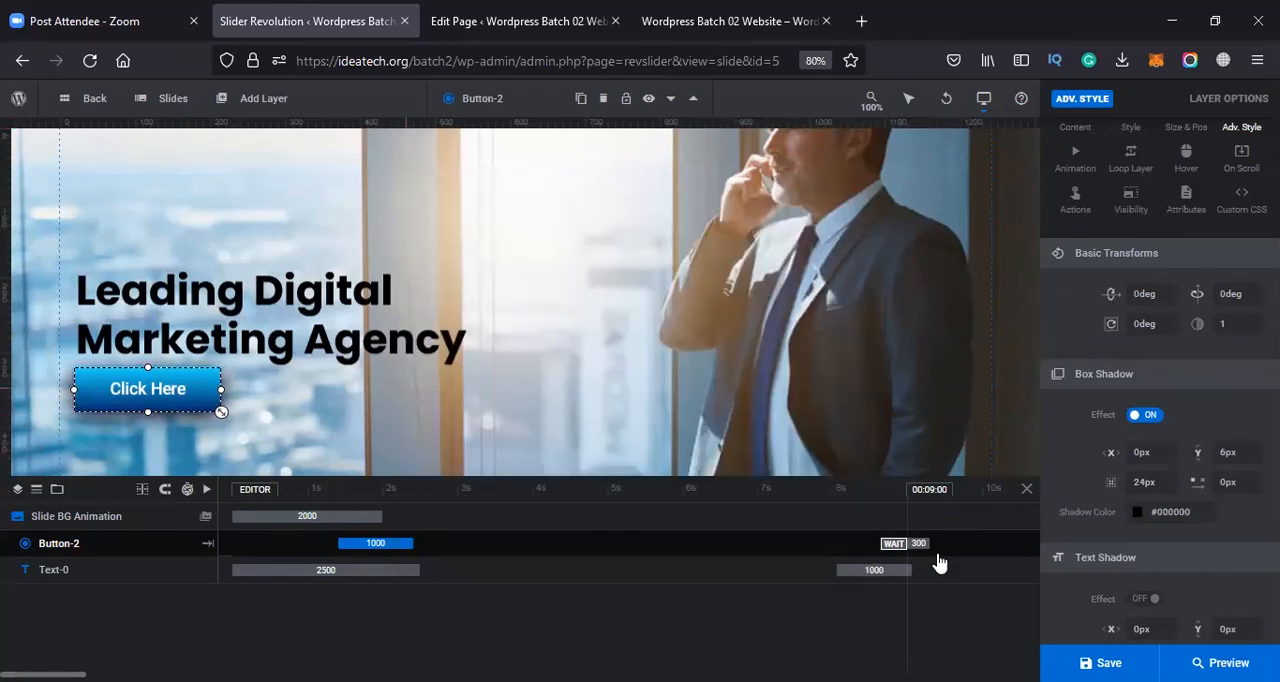
Turn on the Click Here button's text shadow effect and choose a near-black shadow color
scroll(1130, 555, "down", 1)
left_click(1146, 527)
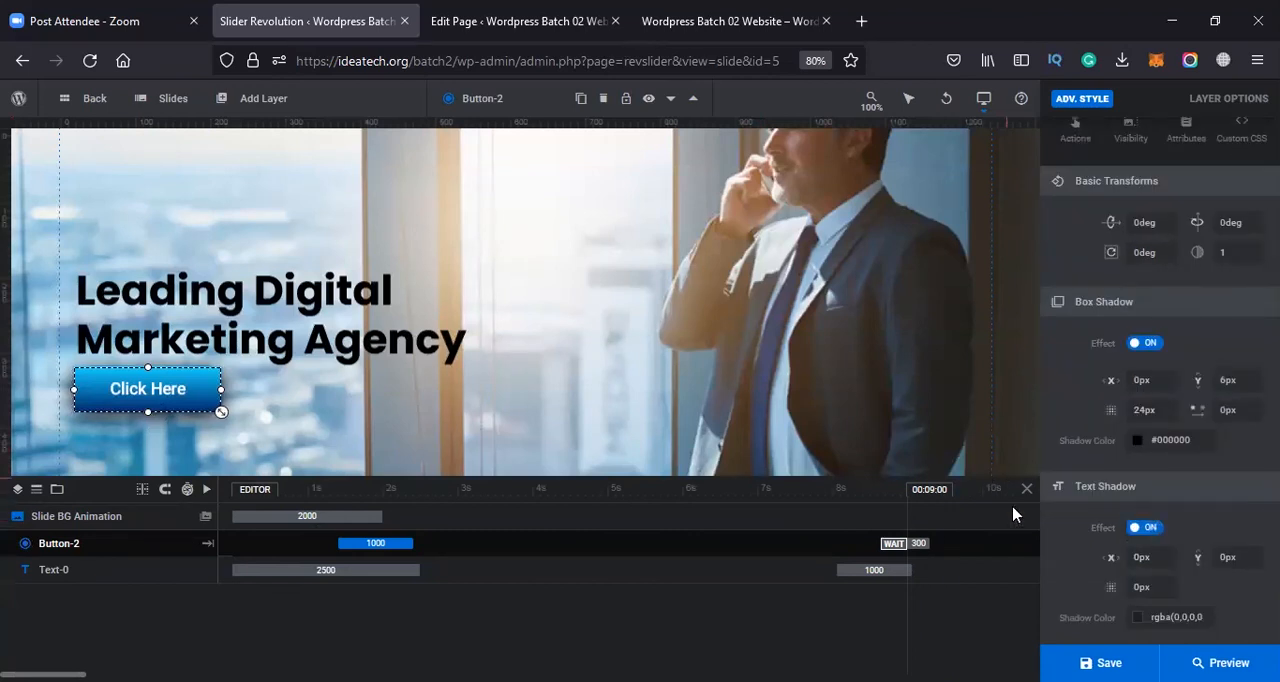
scroll(1165, 535, "down", 2)
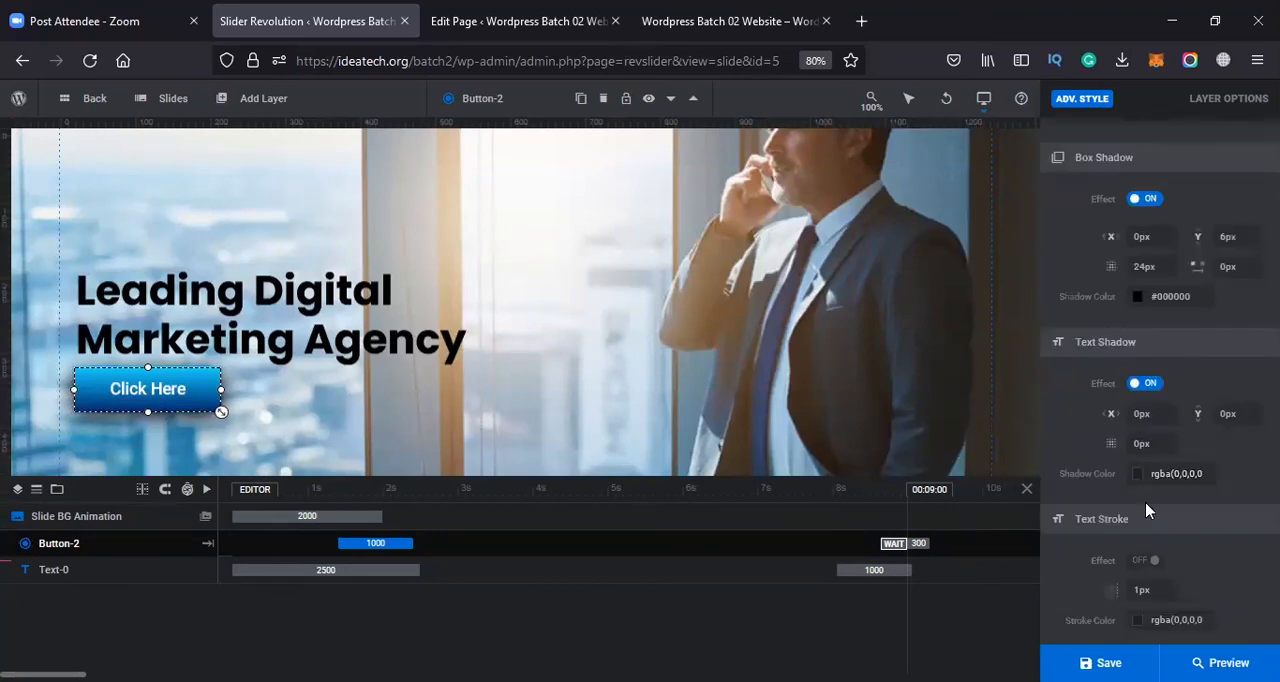
left_click(1137, 473)
left_click(710, 383)
left_click(849, 500)
Try the screen, overlay and lighten blend modes on the Click Here button
scroll(1180, 480, "down", 2)
scroll(1185, 487, "down", 1)
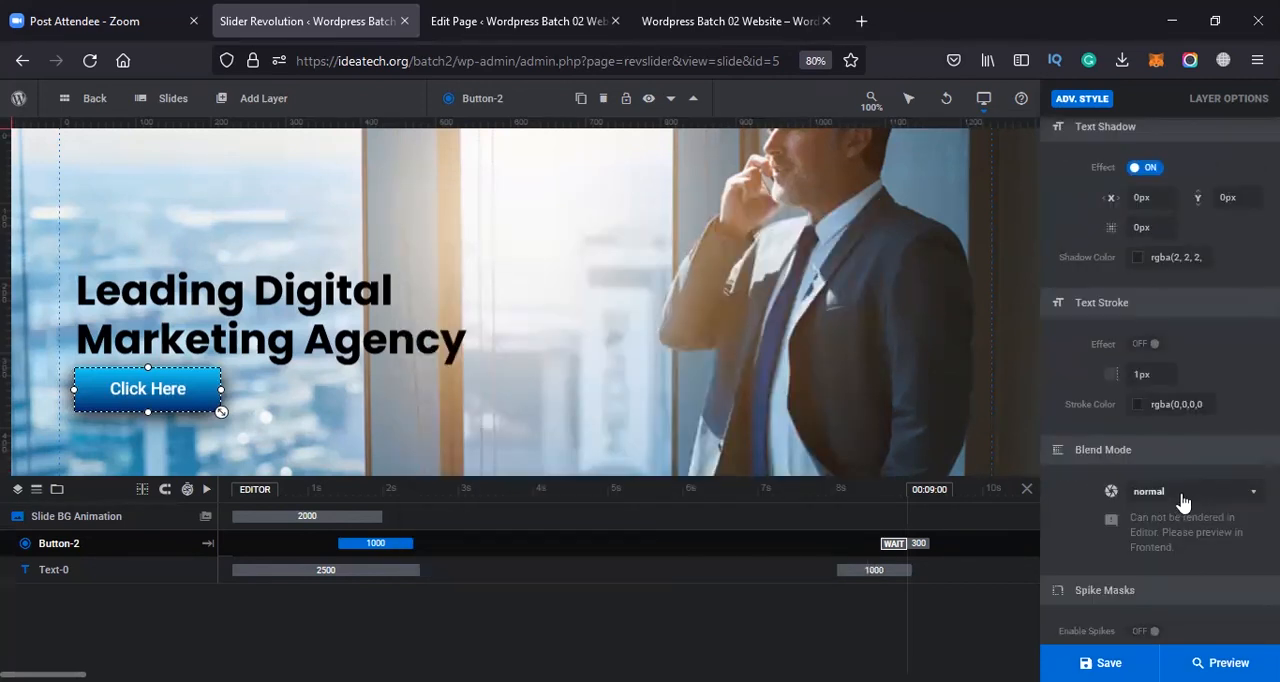
left_click(1180, 495)
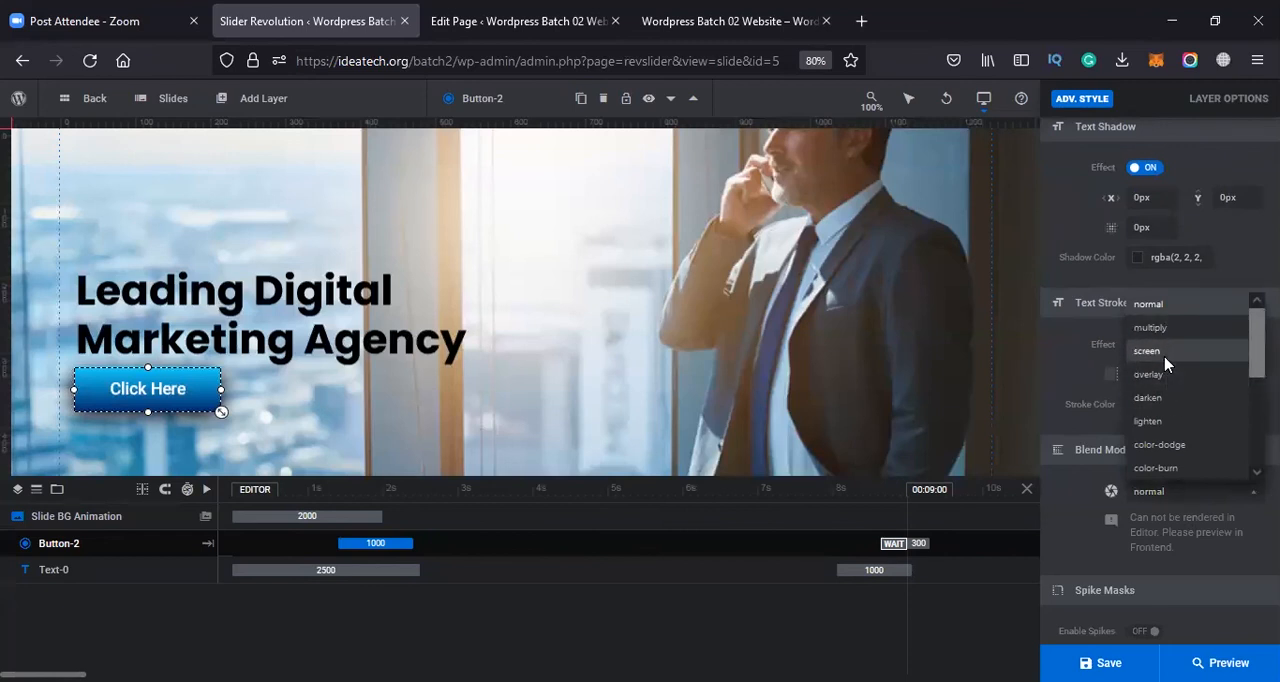
left_click(1165, 355)
left_click(1172, 497)
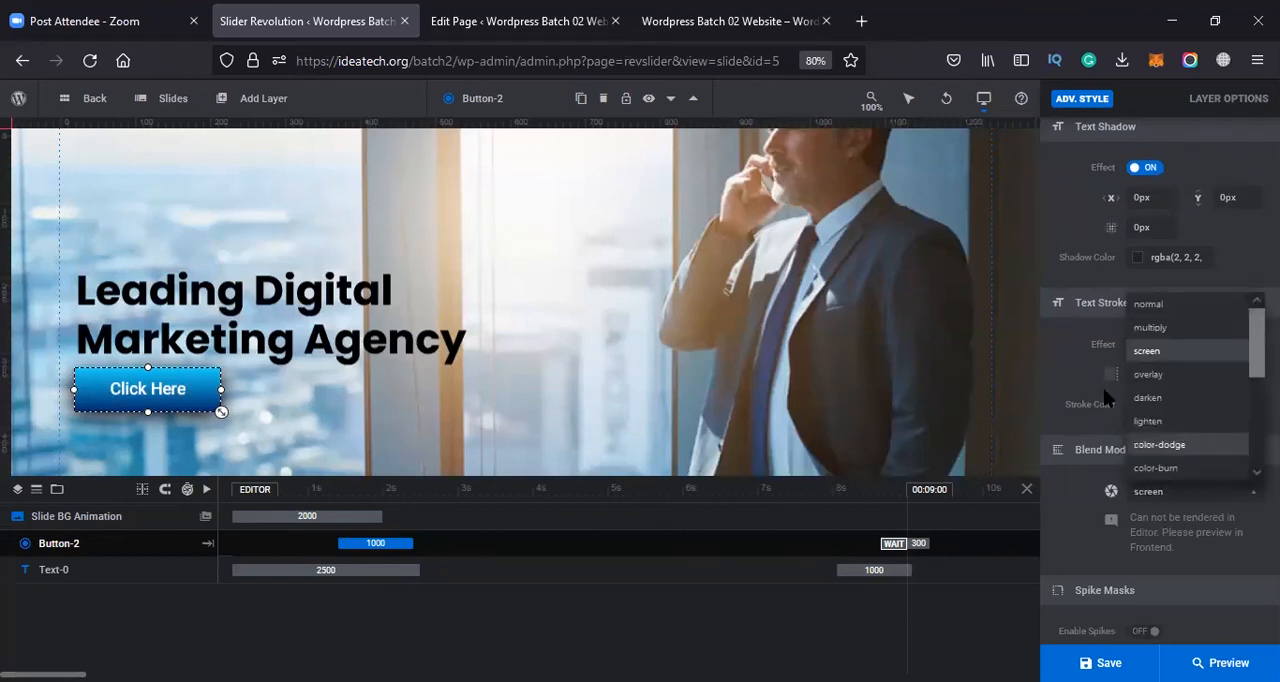
left_click(1172, 375)
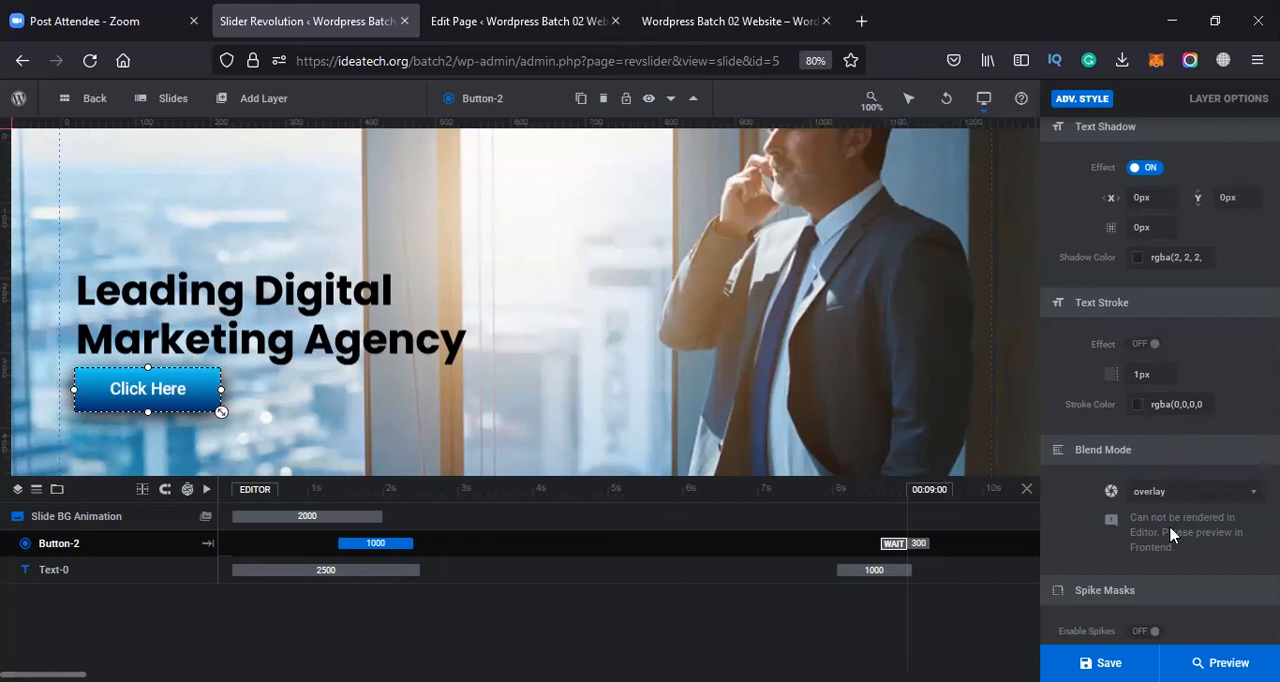
left_click(1183, 494)
left_click(1185, 496)
left_click(1232, 496)
left_click(1196, 423)
Set the Click Here button's blend mode to difference
left_click(1207, 498)
scroll(1185, 450, "down", 3)
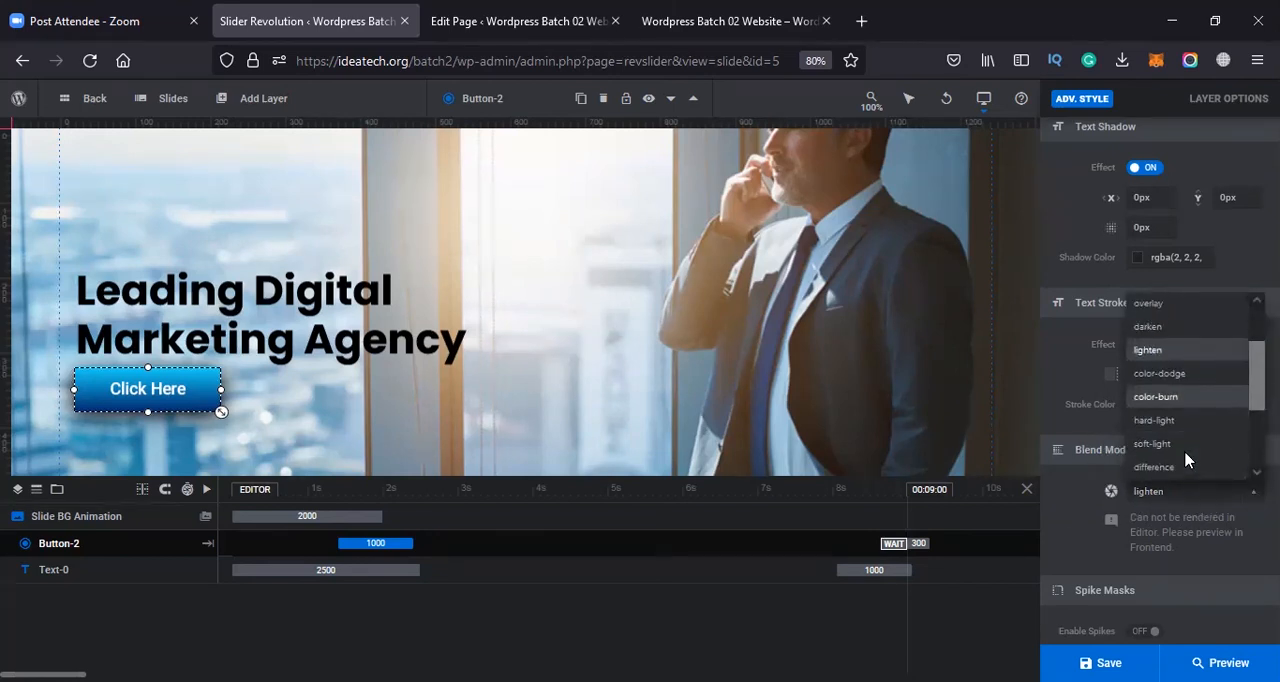
left_click(1162, 389)
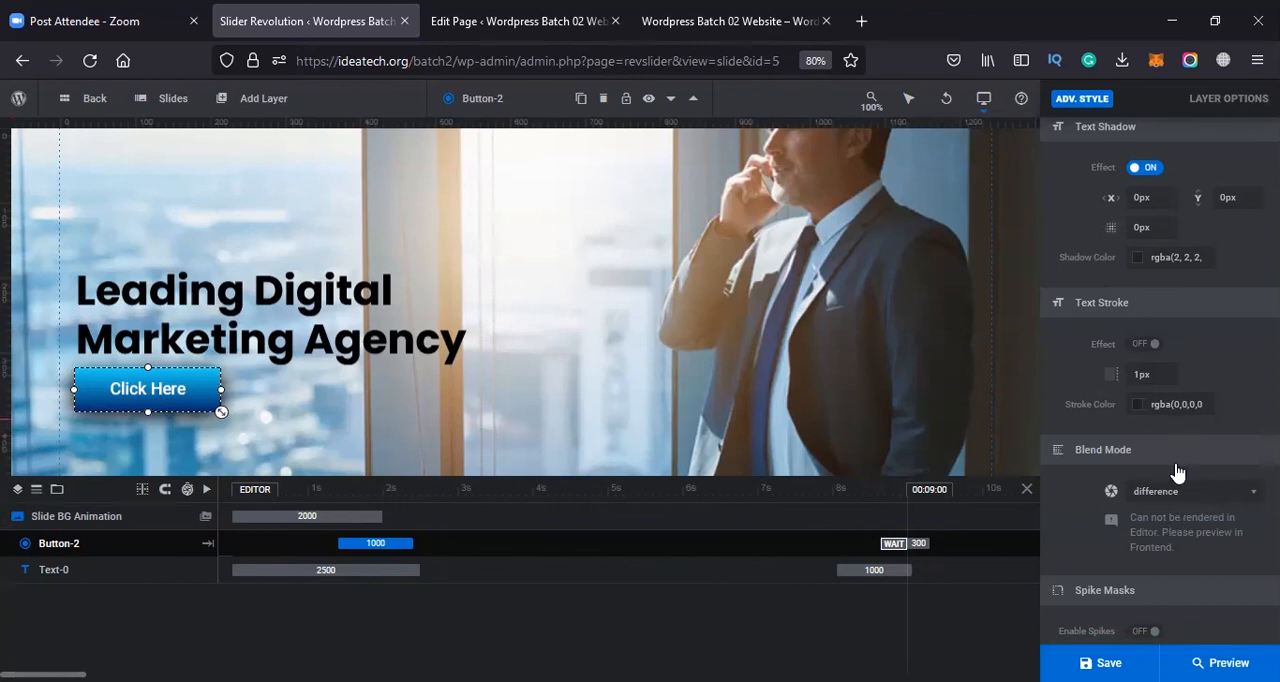
left_click(1160, 491)
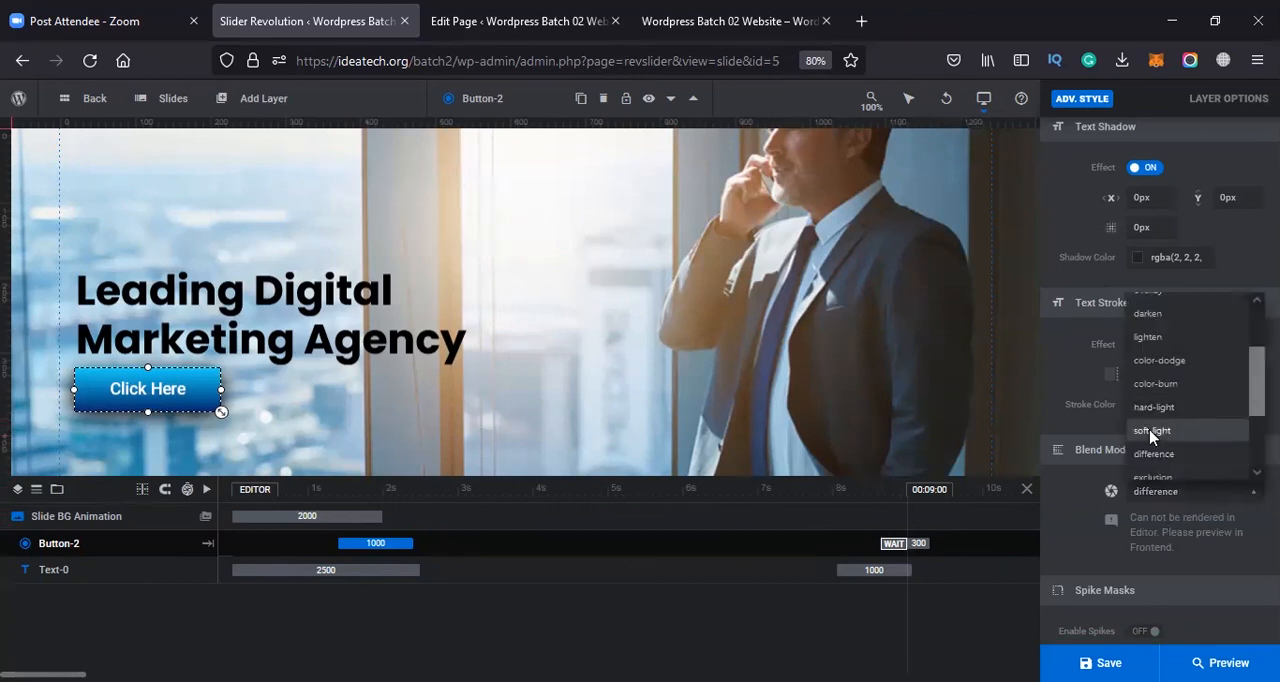
scroll(1156, 385, "up", 2)
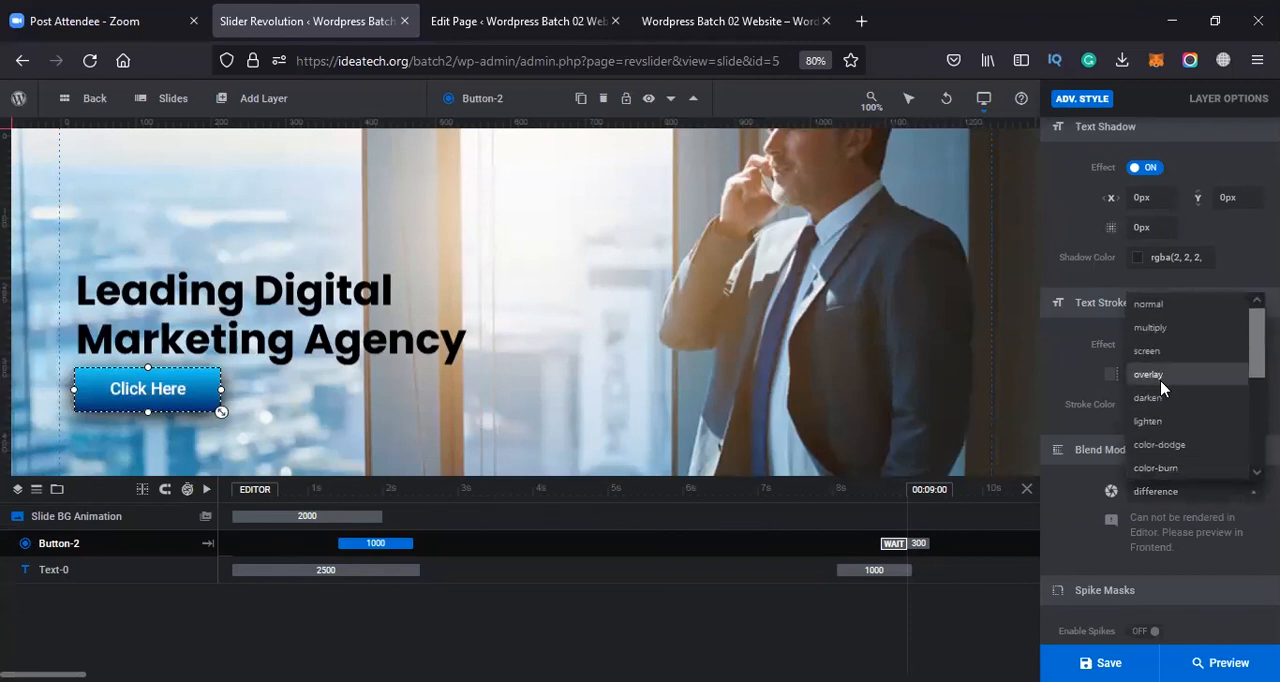
left_click(1165, 500)
left_click(1167, 500)
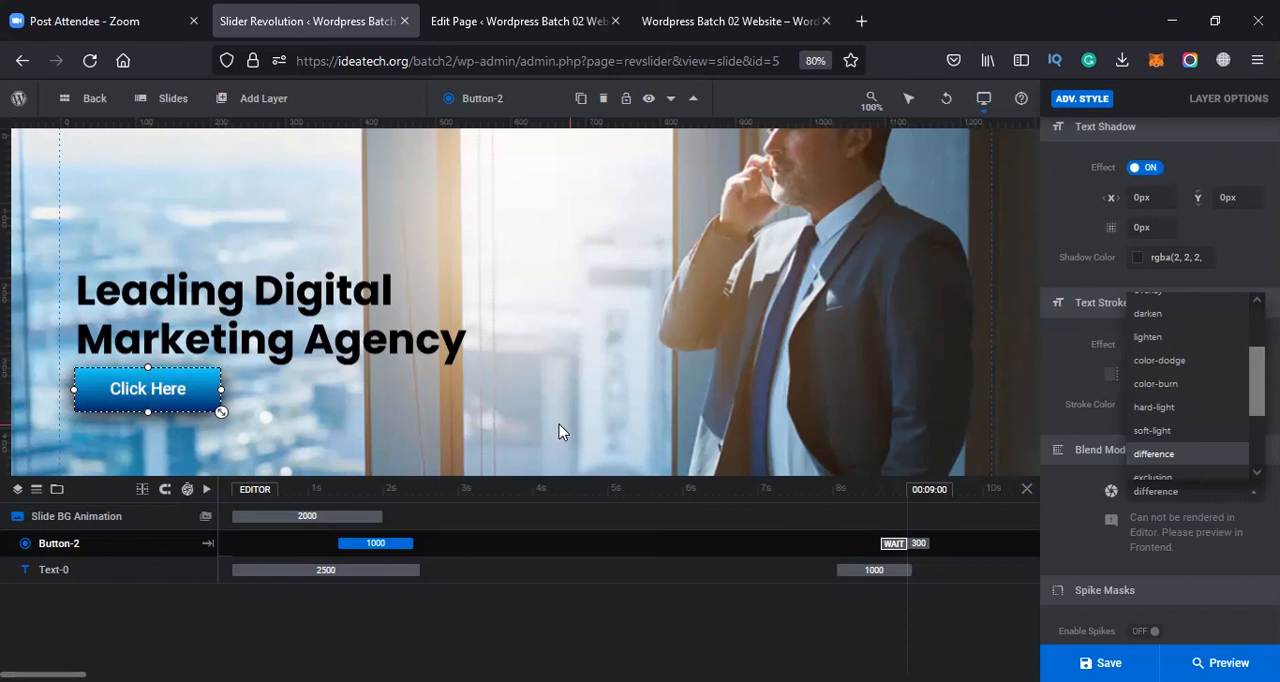
scroll(978, 472, "down", 1)
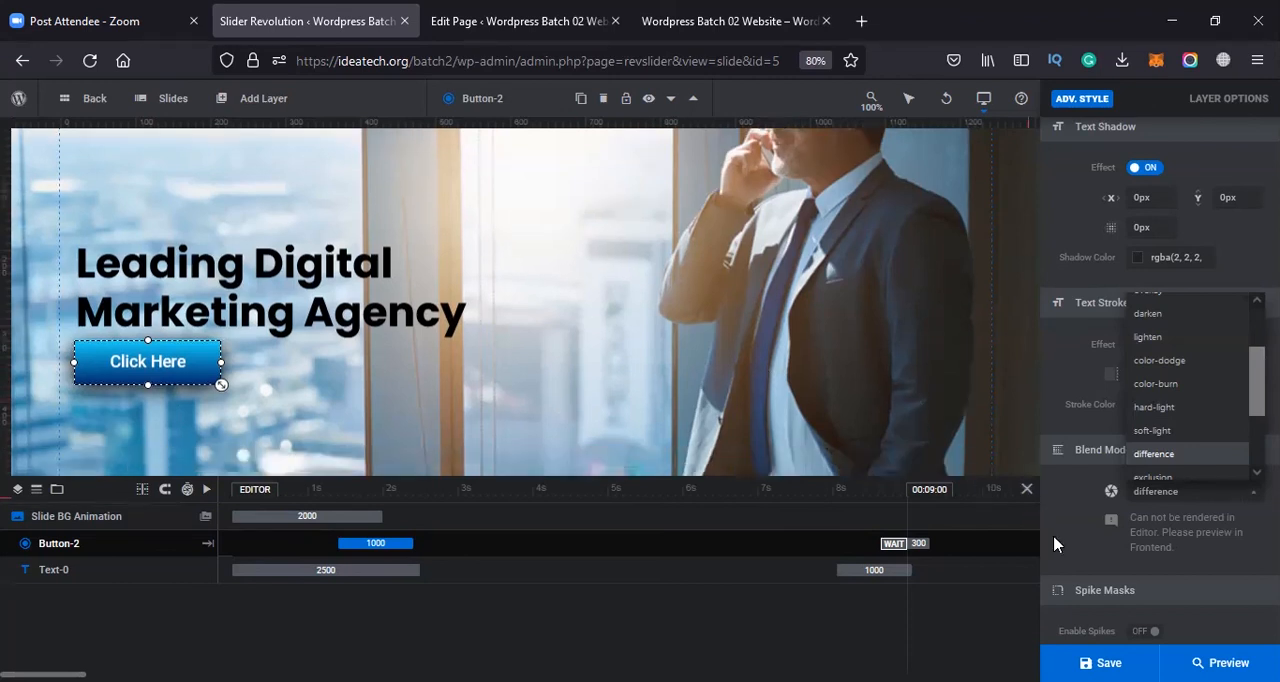
Set the Click Here button's blend mode back to normal
left_click(1154, 487)
left_click(1230, 494)
scroll(1162, 380, "up", 3)
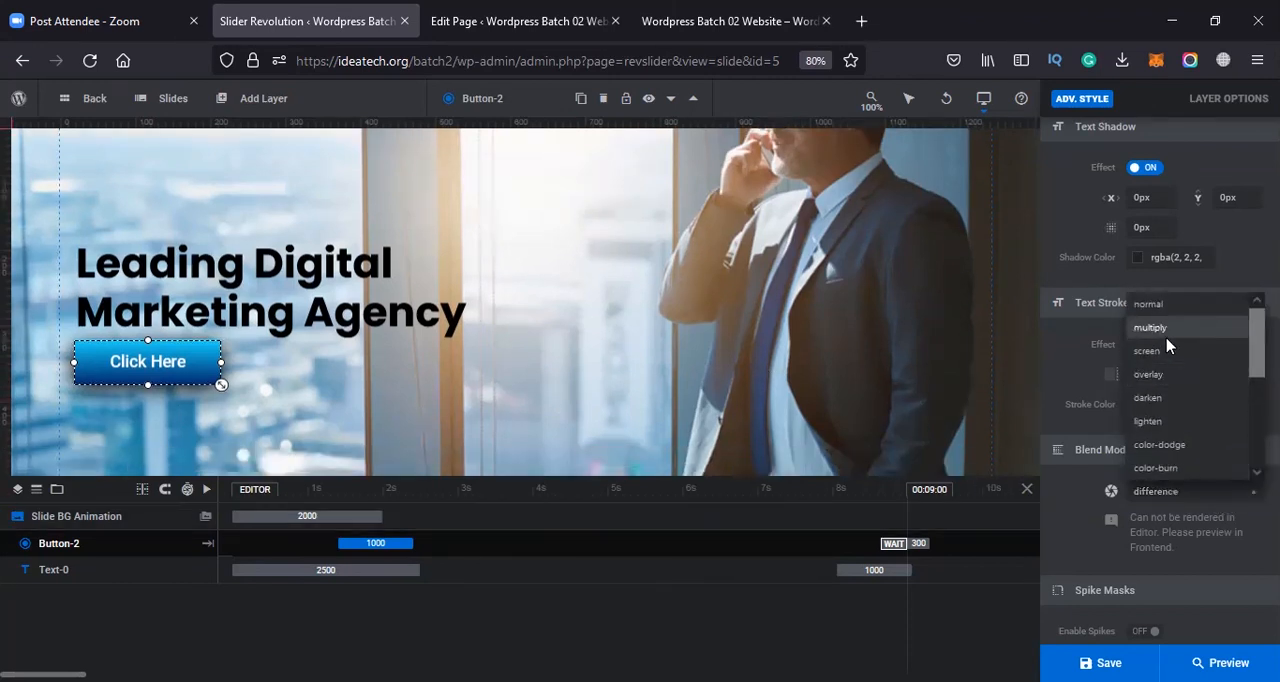
left_click(1149, 304)
scroll(1157, 551, "down", 3)
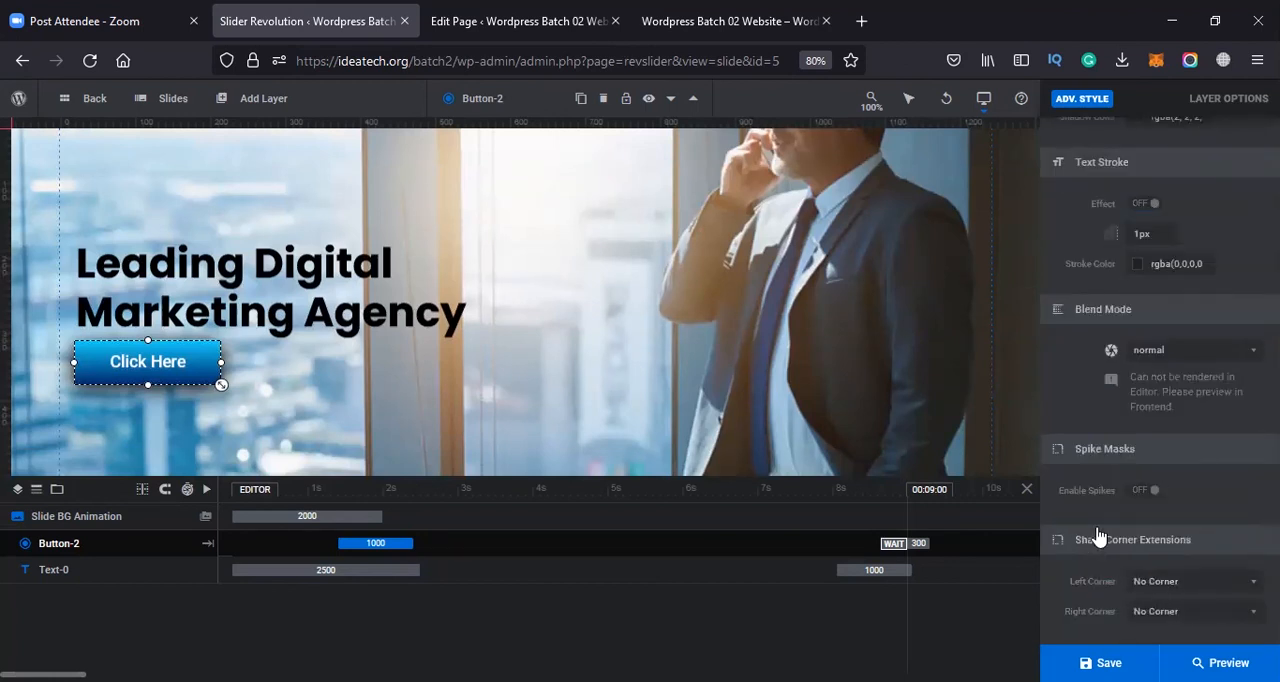
scroll(1097, 540, "up", 10)
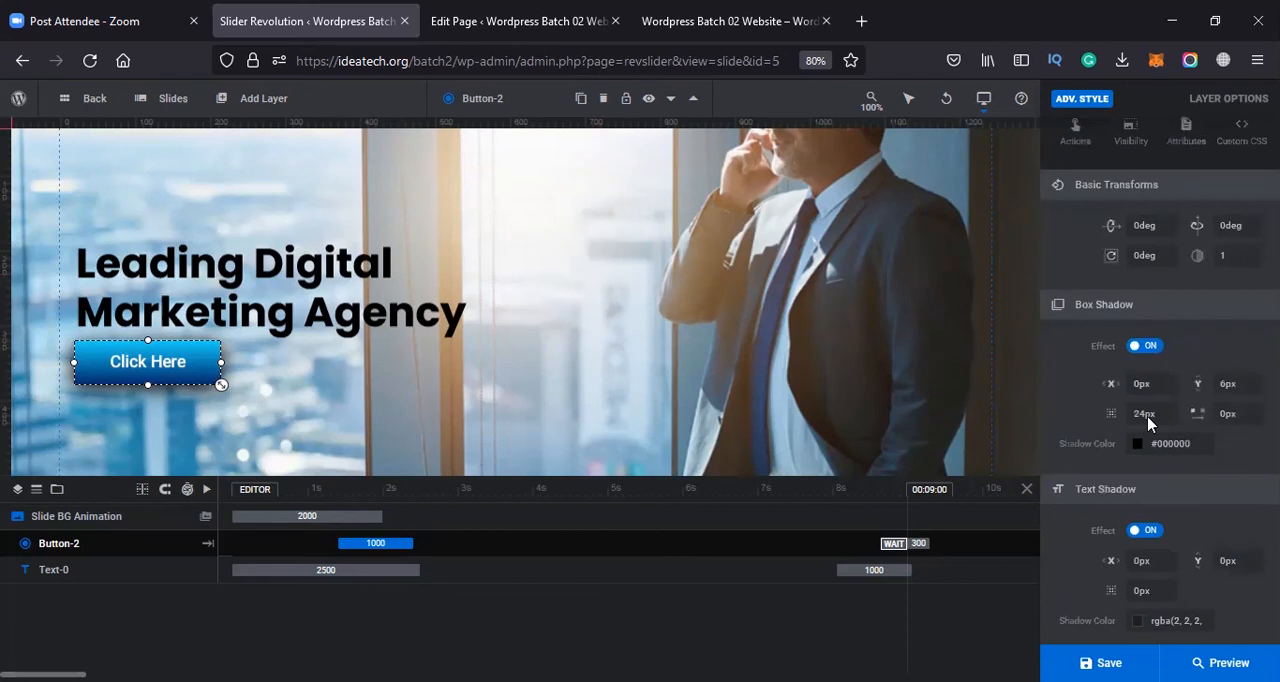
scroll(1130, 300, "up", 3)
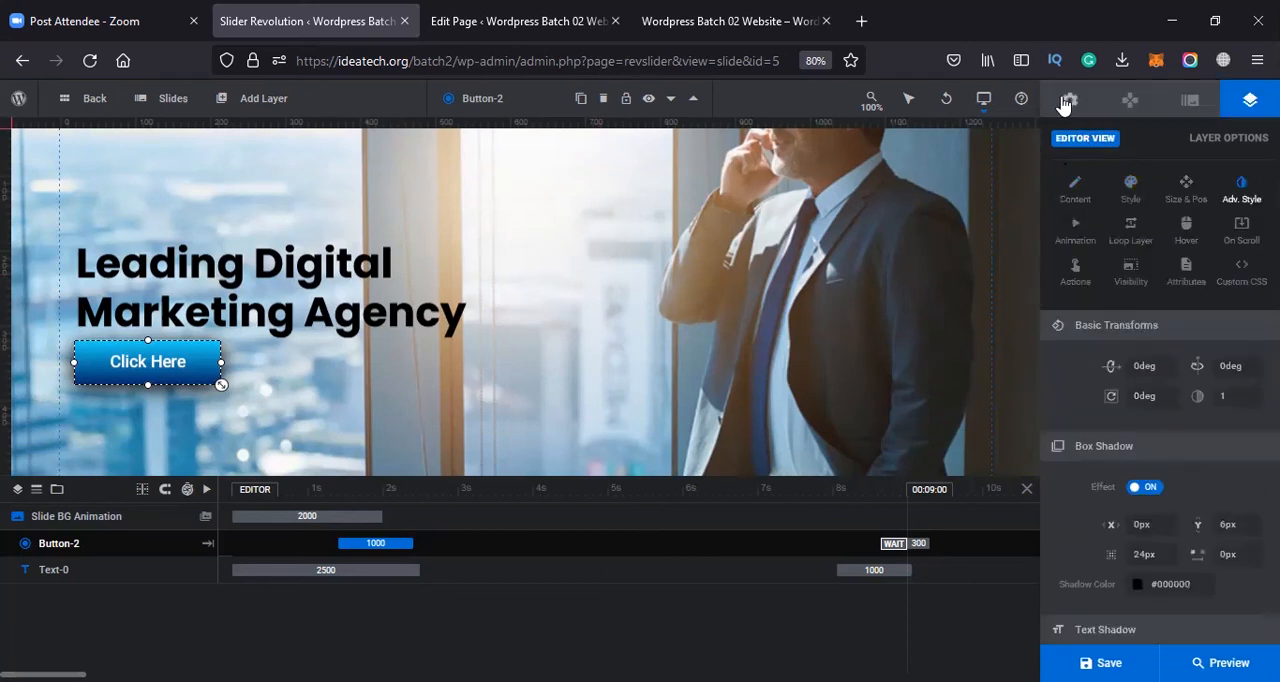
Look at the Click Here button's keyframe animation and layer loop animation settings
left_click(209, 385)
left_click(209, 385)
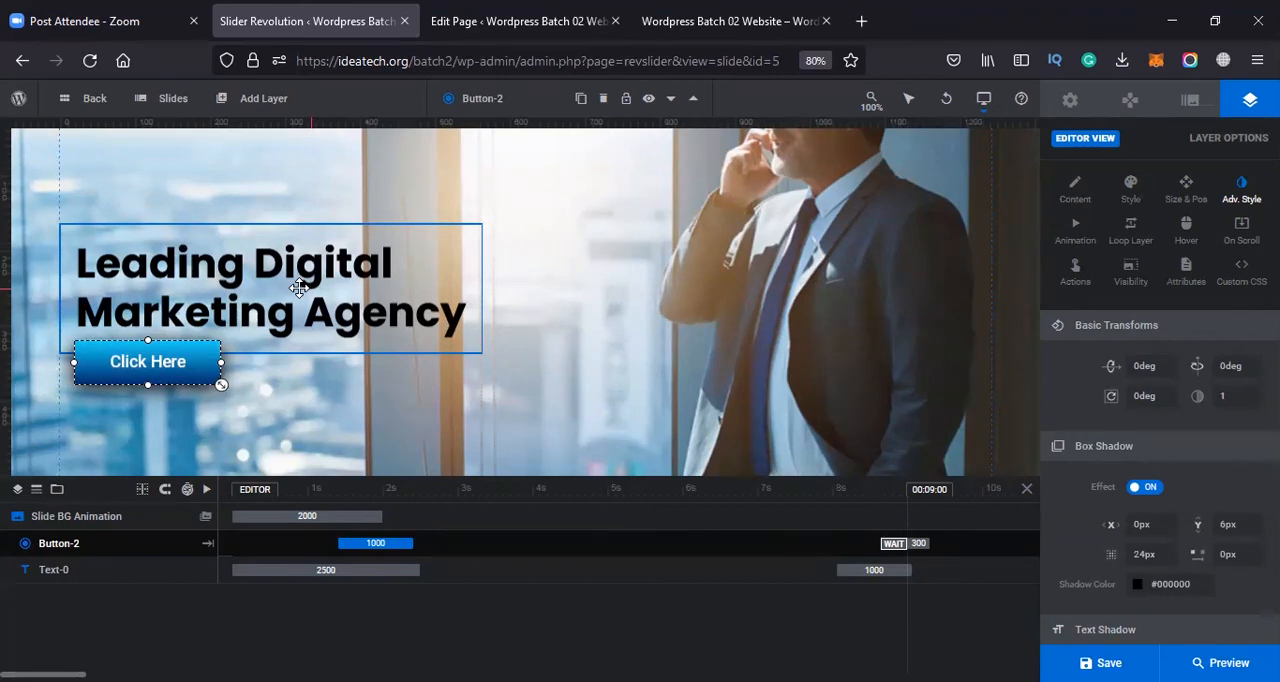
left_click(1076, 230)
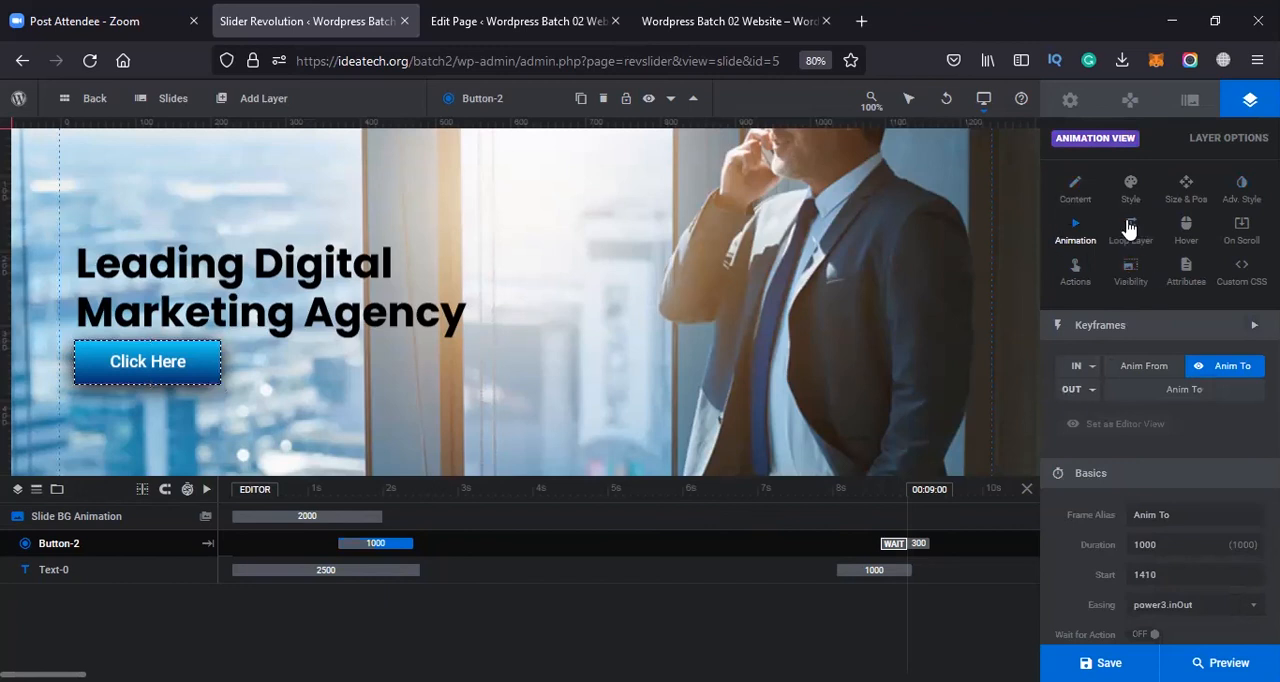
left_click(1129, 229)
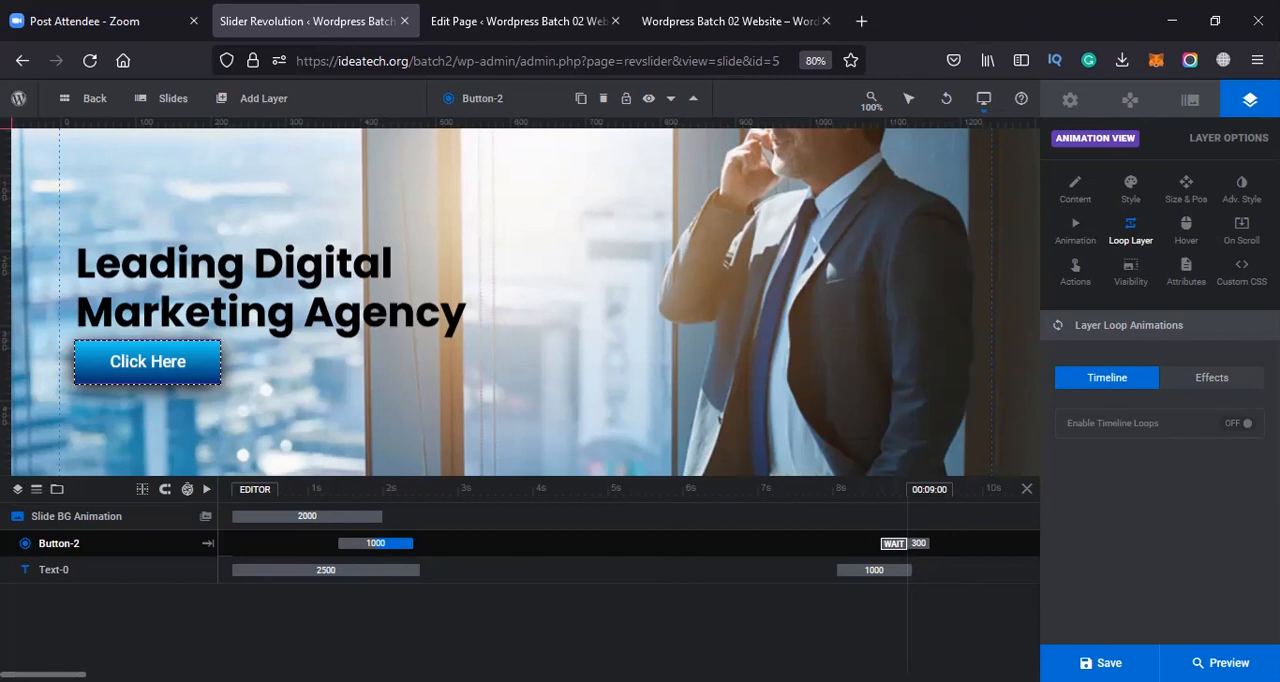
left_click(1060, 655)
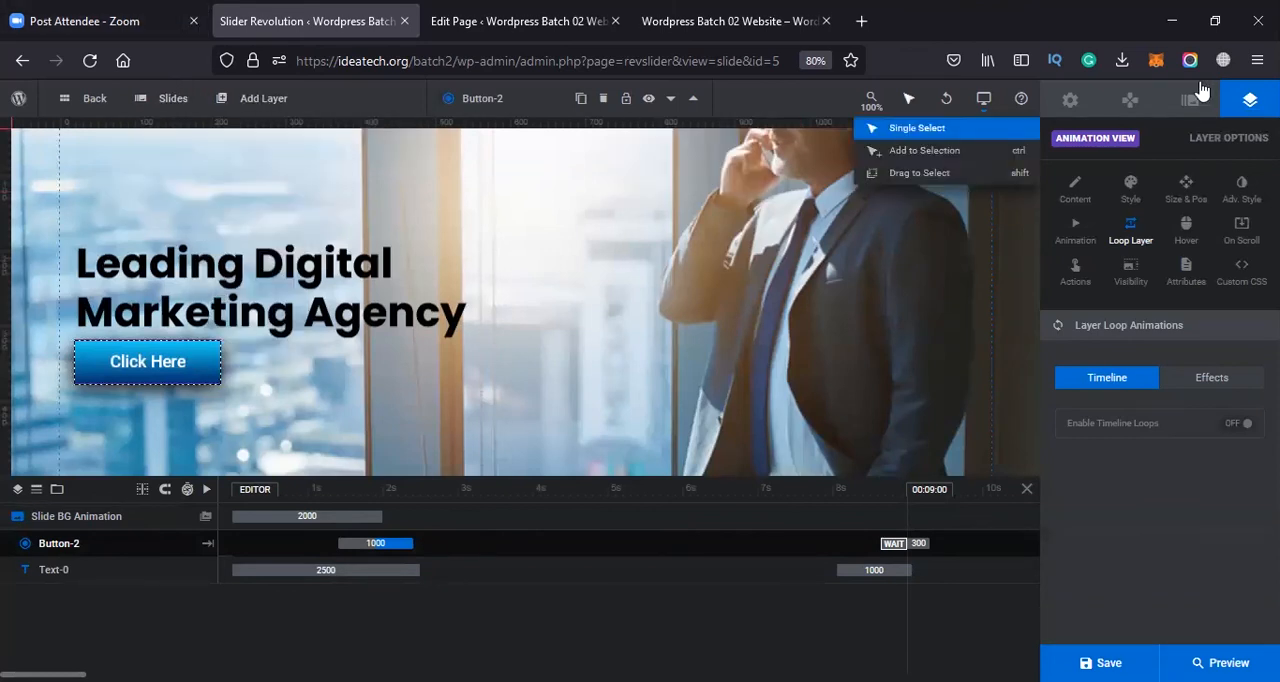
Try Vimeo as the module's content source, checking its Vimeo source types, and switch the source back to Custom
left_click(1069, 100)
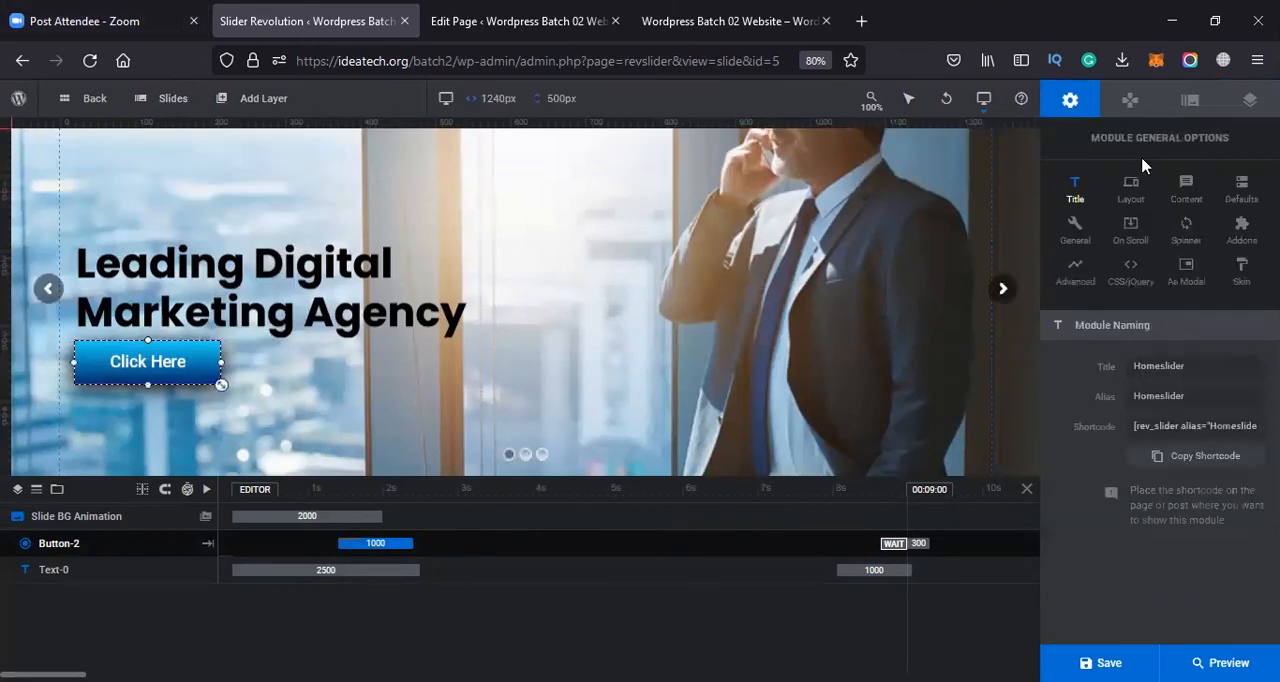
left_click(1185, 188)
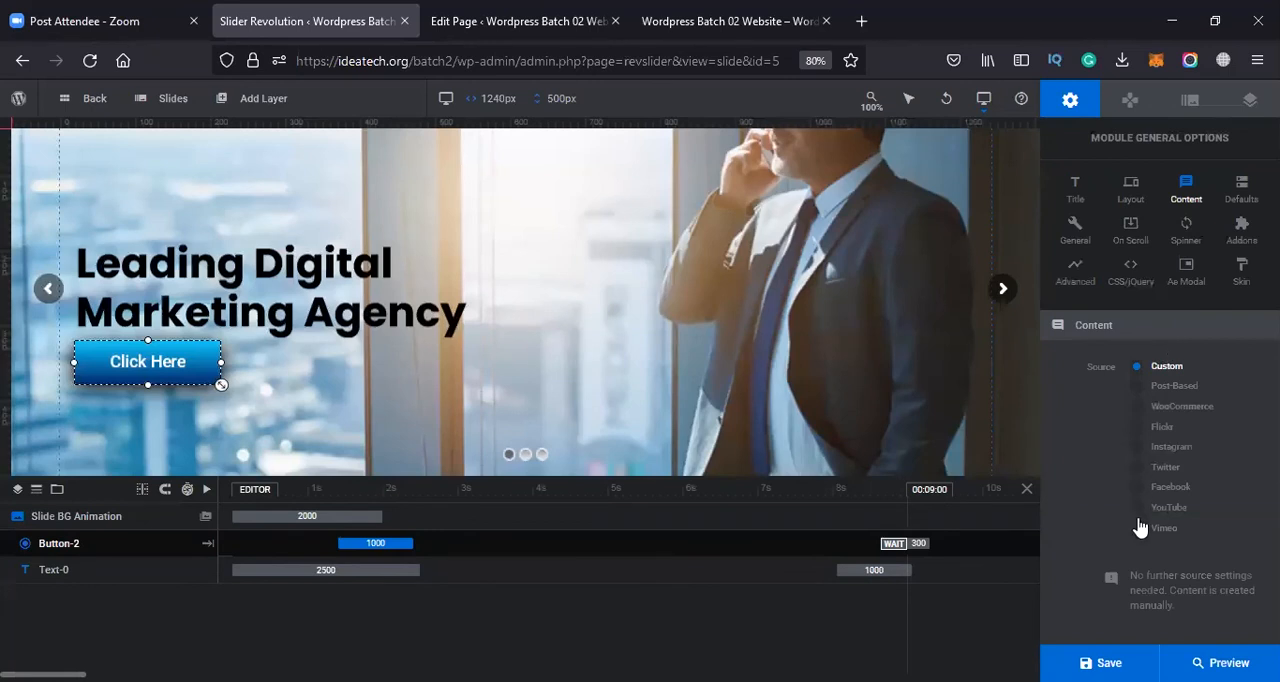
left_click(1139, 537)
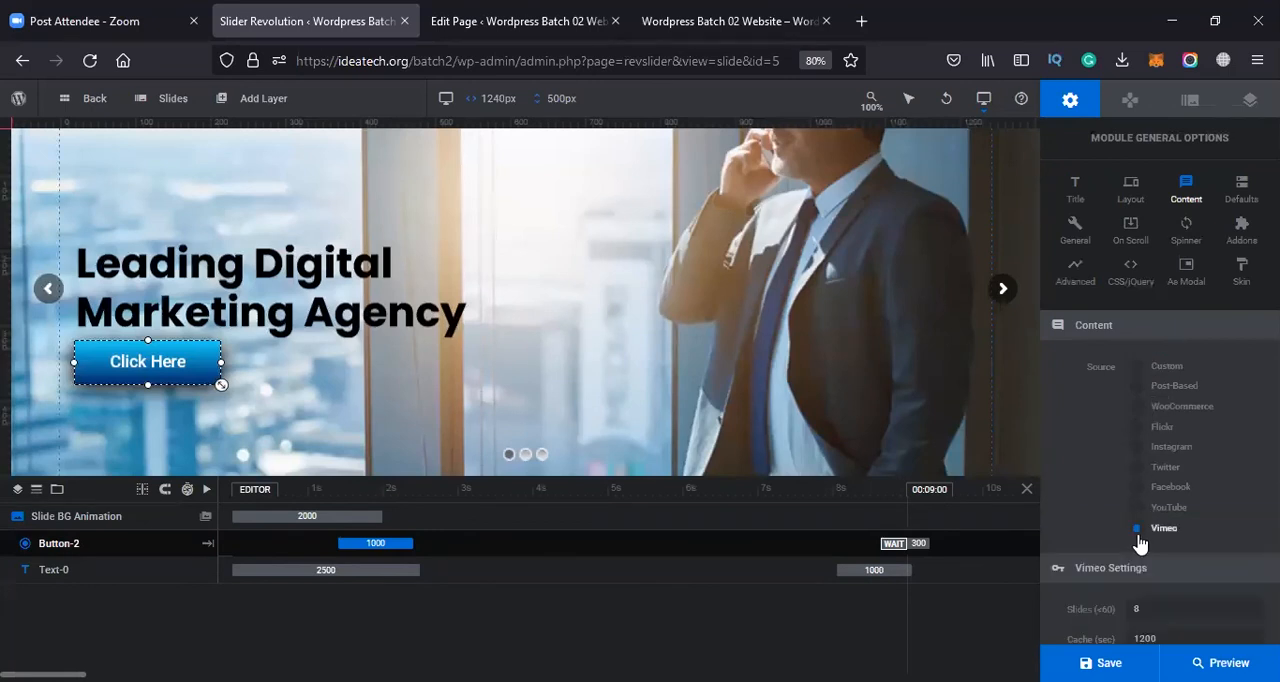
scroll(1139, 541, "down", 3)
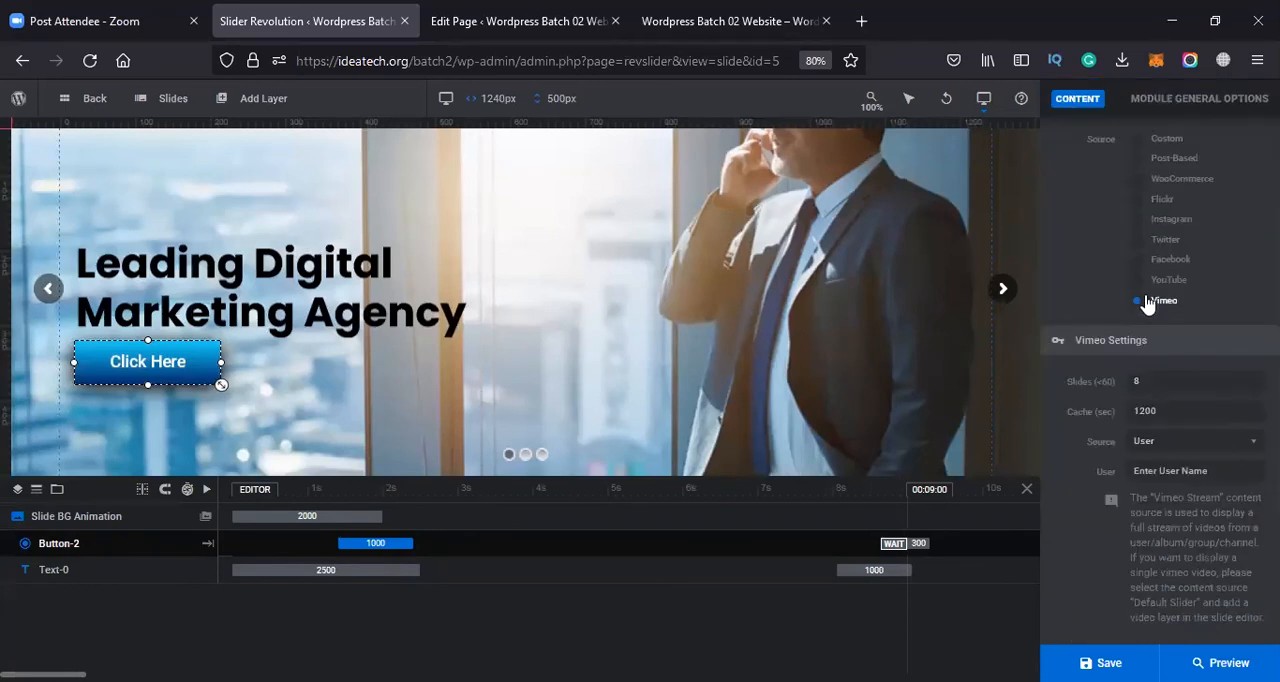
scroll(1147, 314, "up", 2)
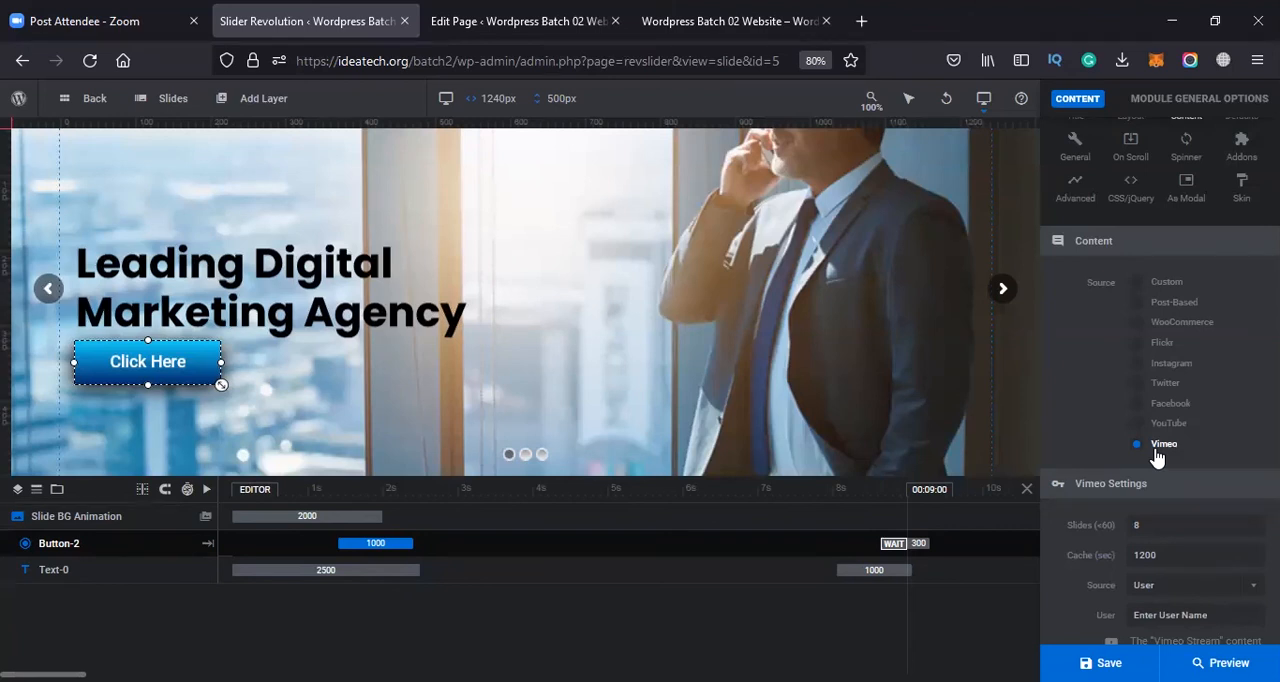
mouse_move(170, 100)
scroll(1193, 530, "down", 2)
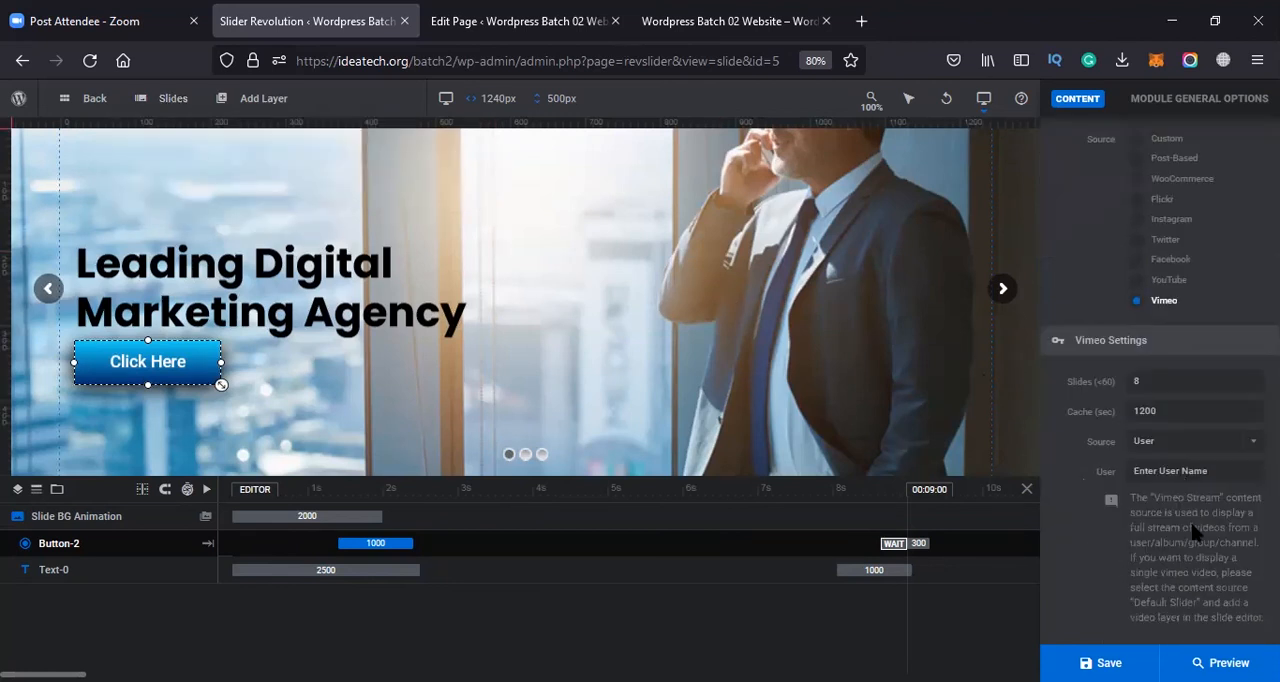
left_click(1217, 470)
left_click(1170, 440)
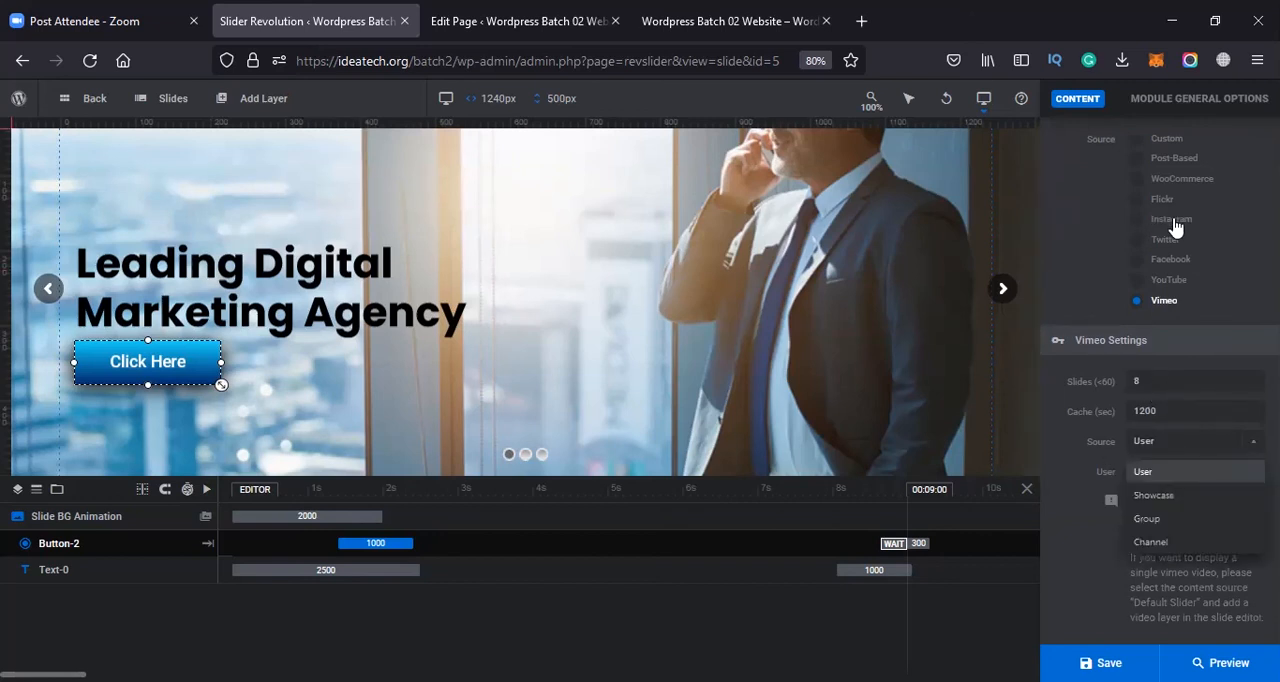
scroll(1168, 235, "up", 2)
left_click(1150, 266)
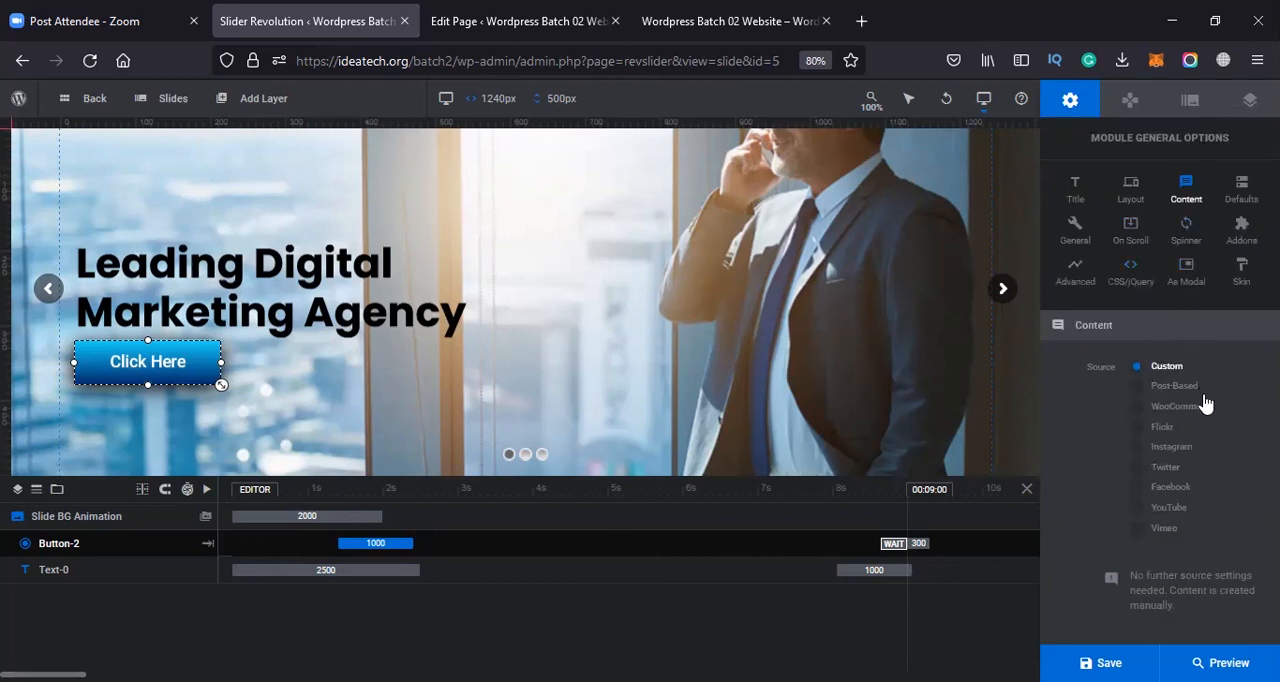
Show the module's slide list with the options for adding slides
mouse_move(173, 98)
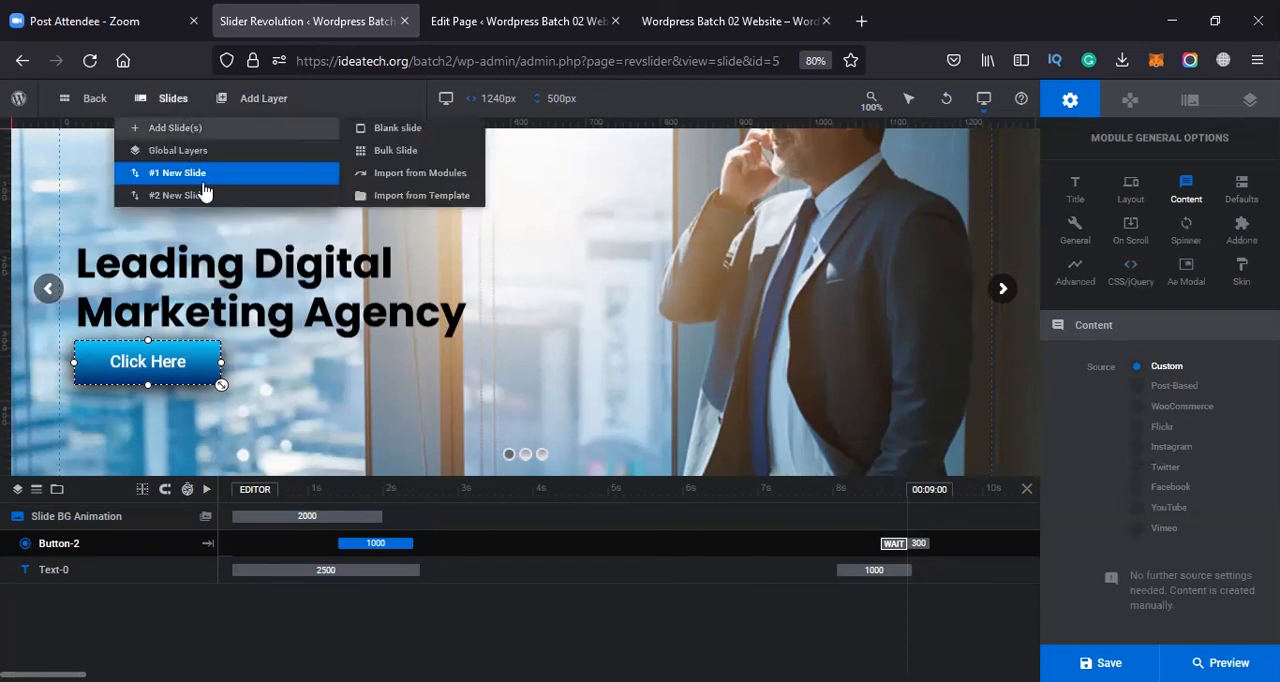